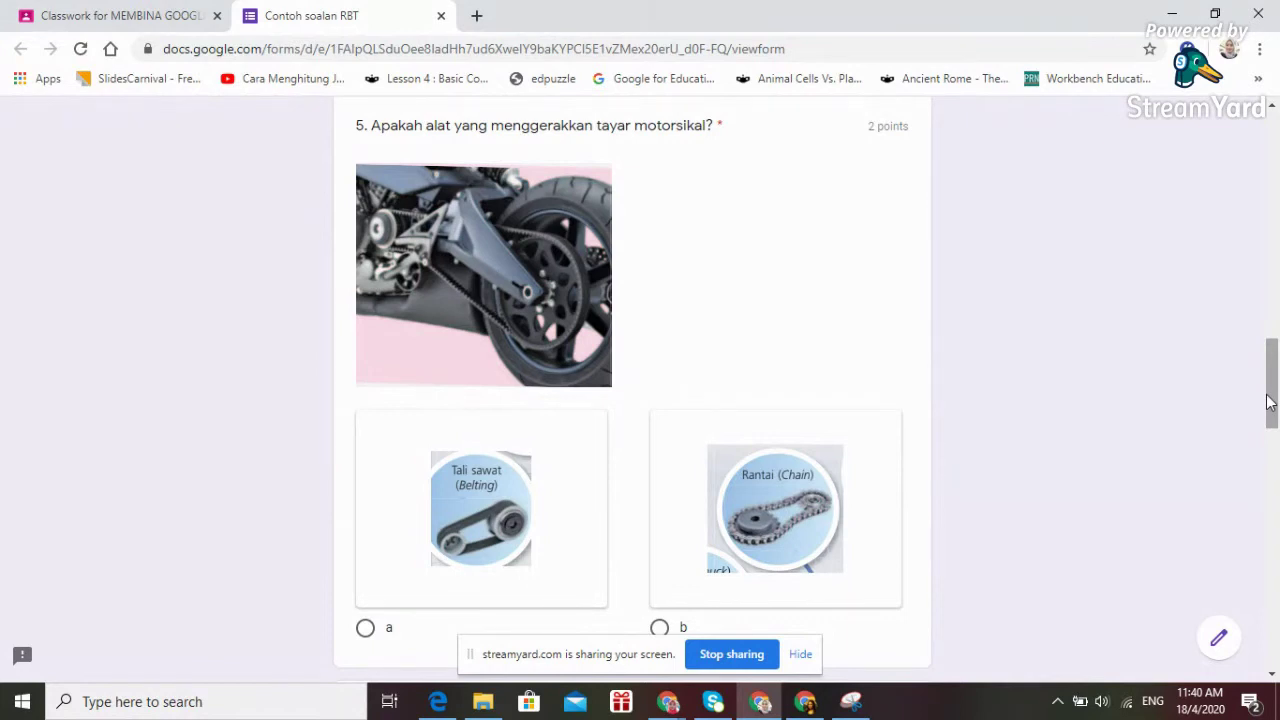
Bring StreamYard to the front and show the KUIZ GOOGLE FORM class in Google Classroom.
left_click_drag(1272, 393, 1276, 480)
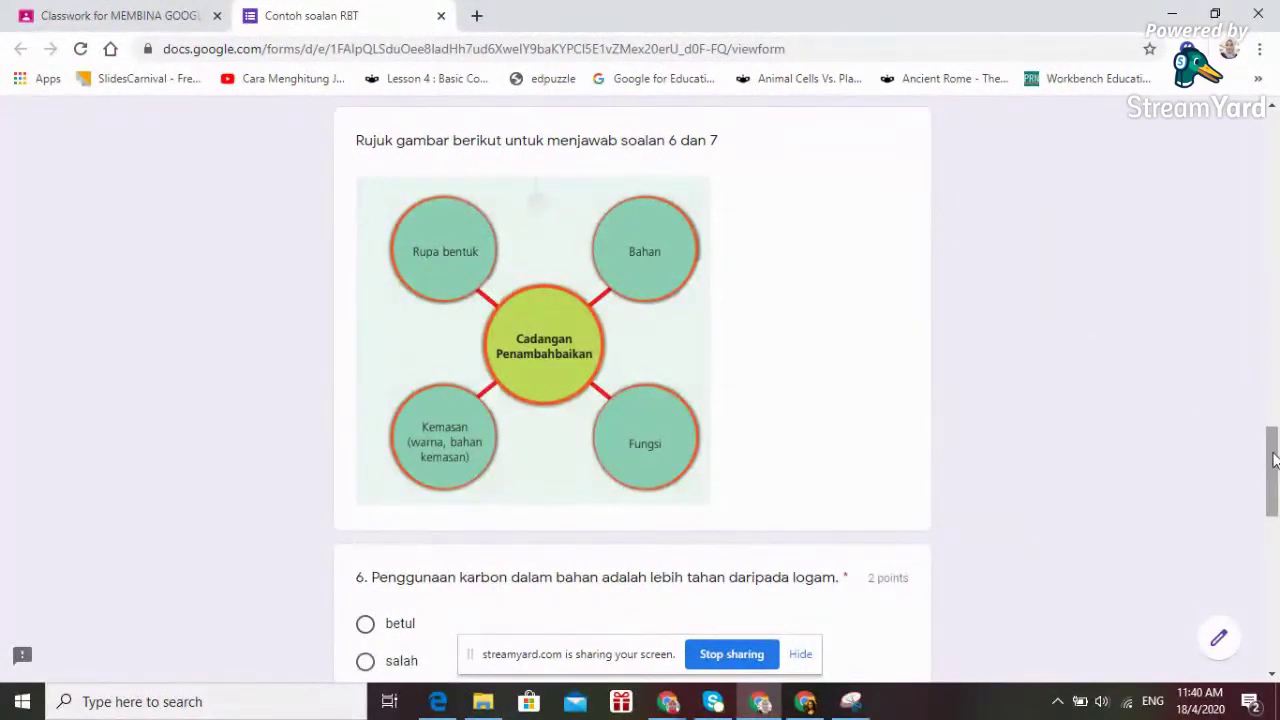
left_click_drag(1274, 459, 1274, 587)
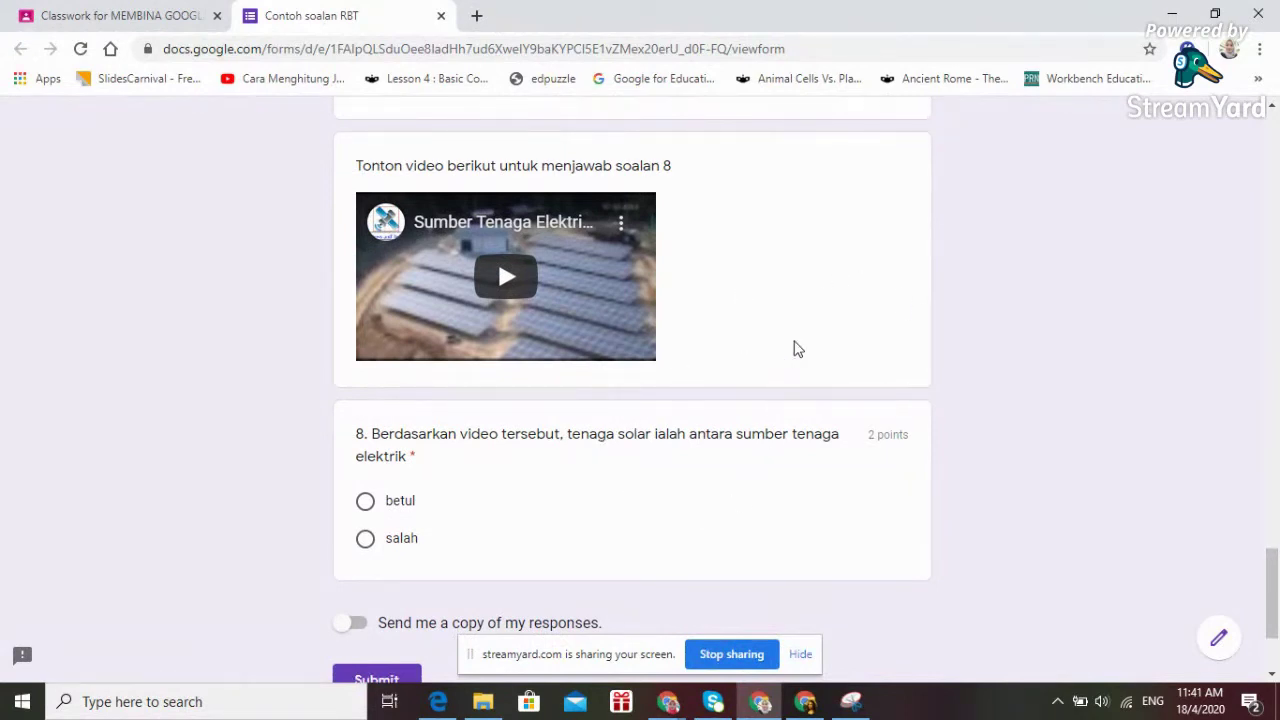
left_click_drag(1273, 572, 1272, 136)
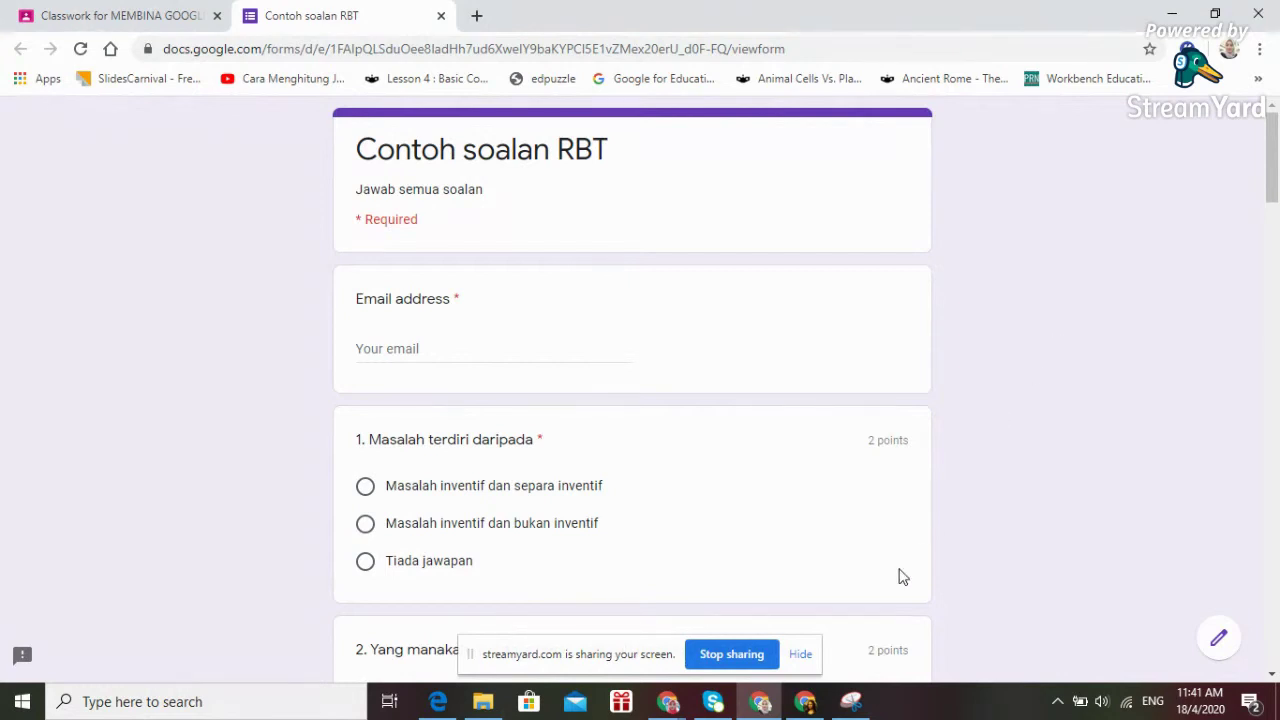
mouse_move(667, 705)
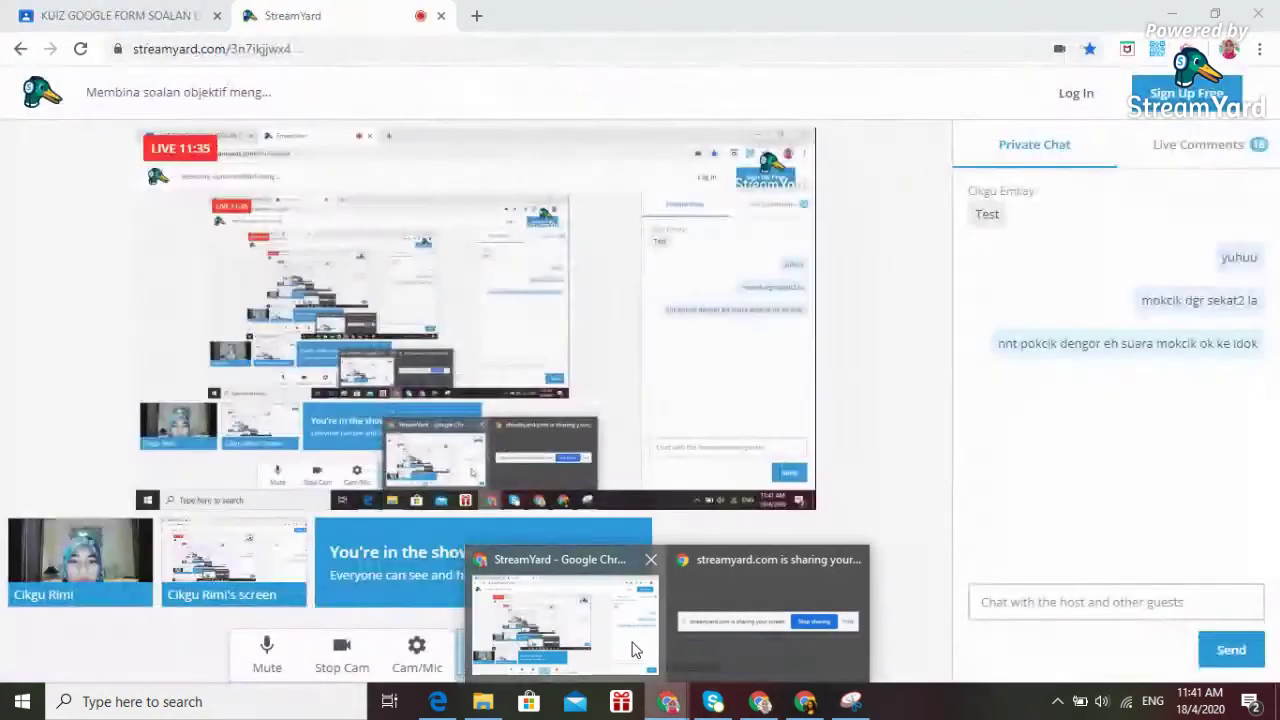
left_click(632, 648)
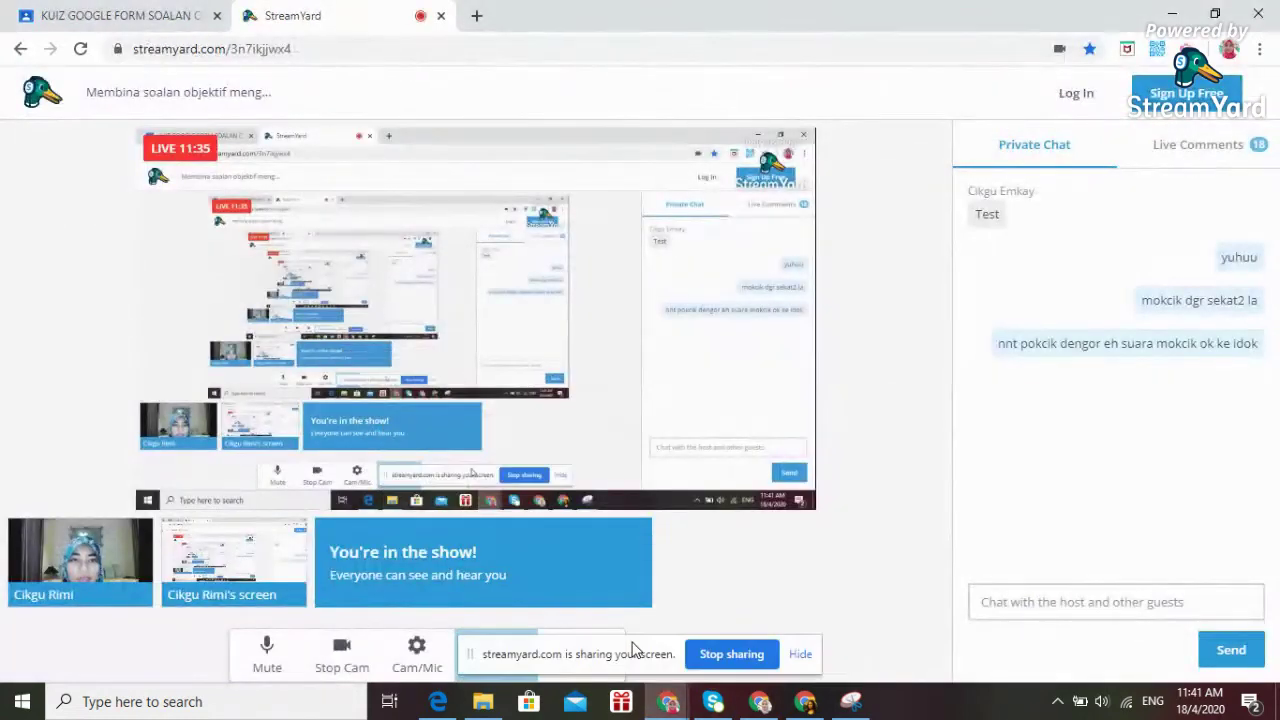
left_click(108, 16)
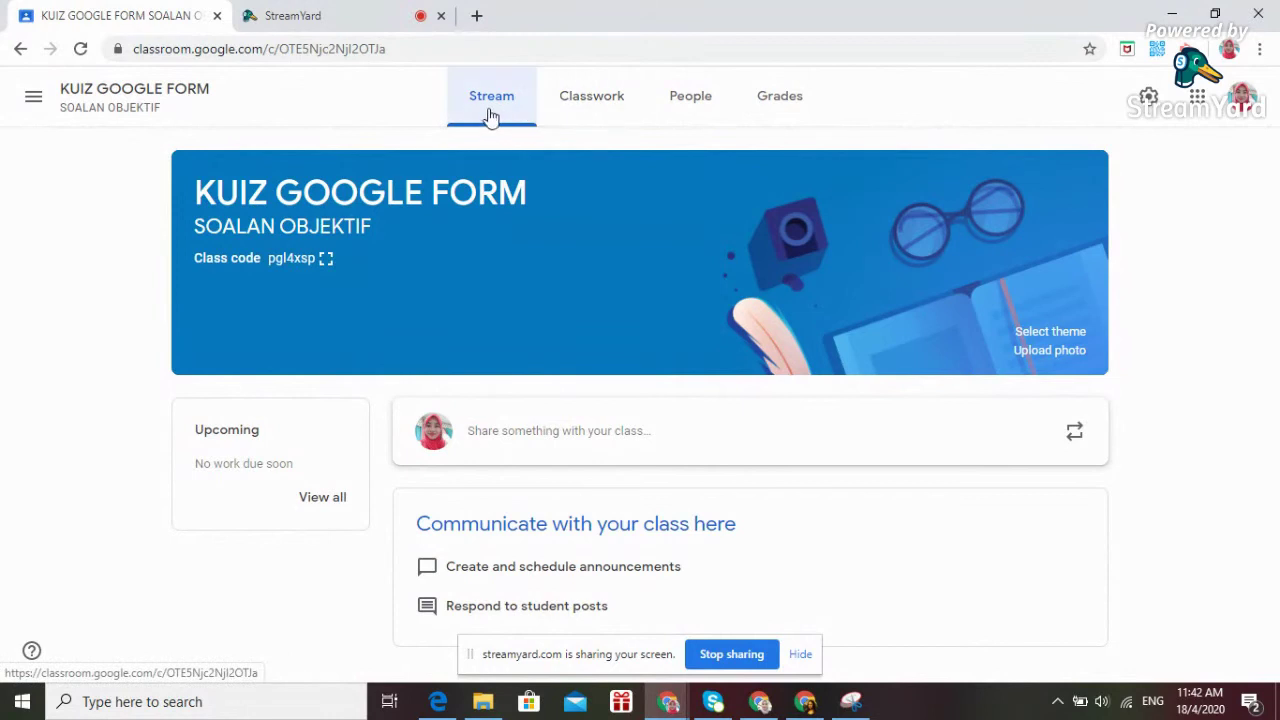
From the class's Classwork page, create a new Quiz assignment with a Blank Quiz attached.
left_click(585, 110)
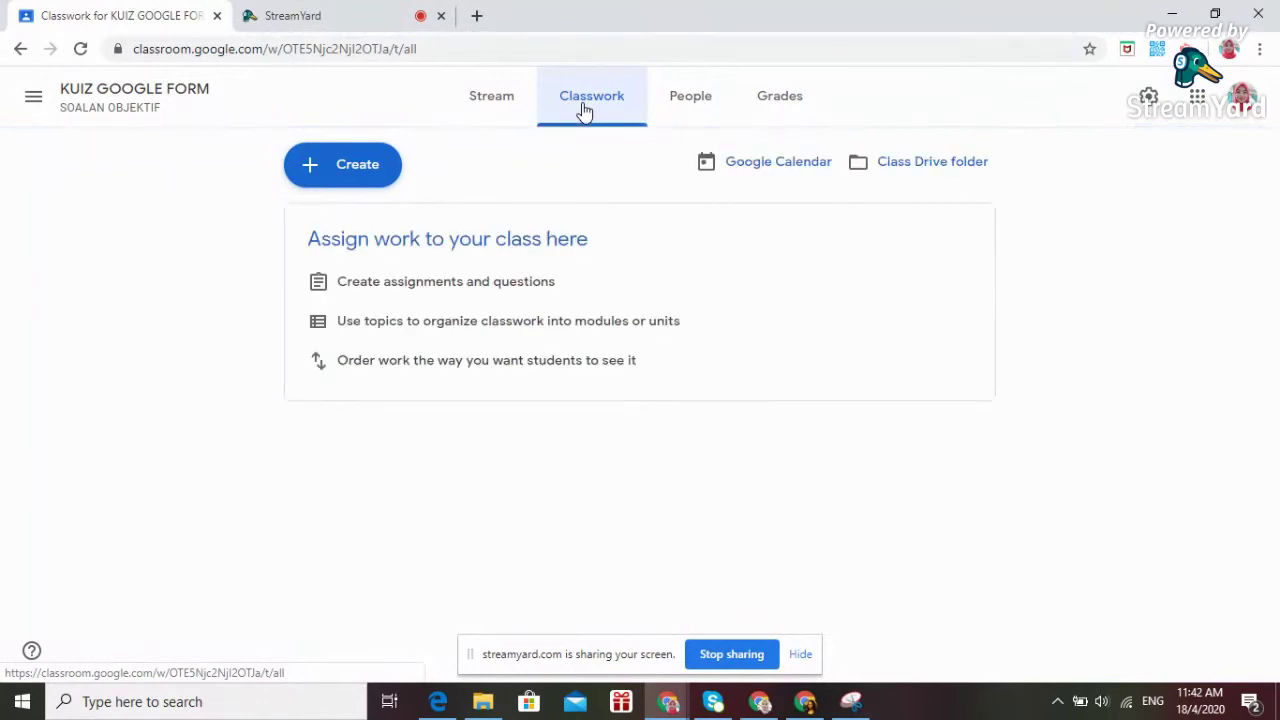
left_click(358, 166)
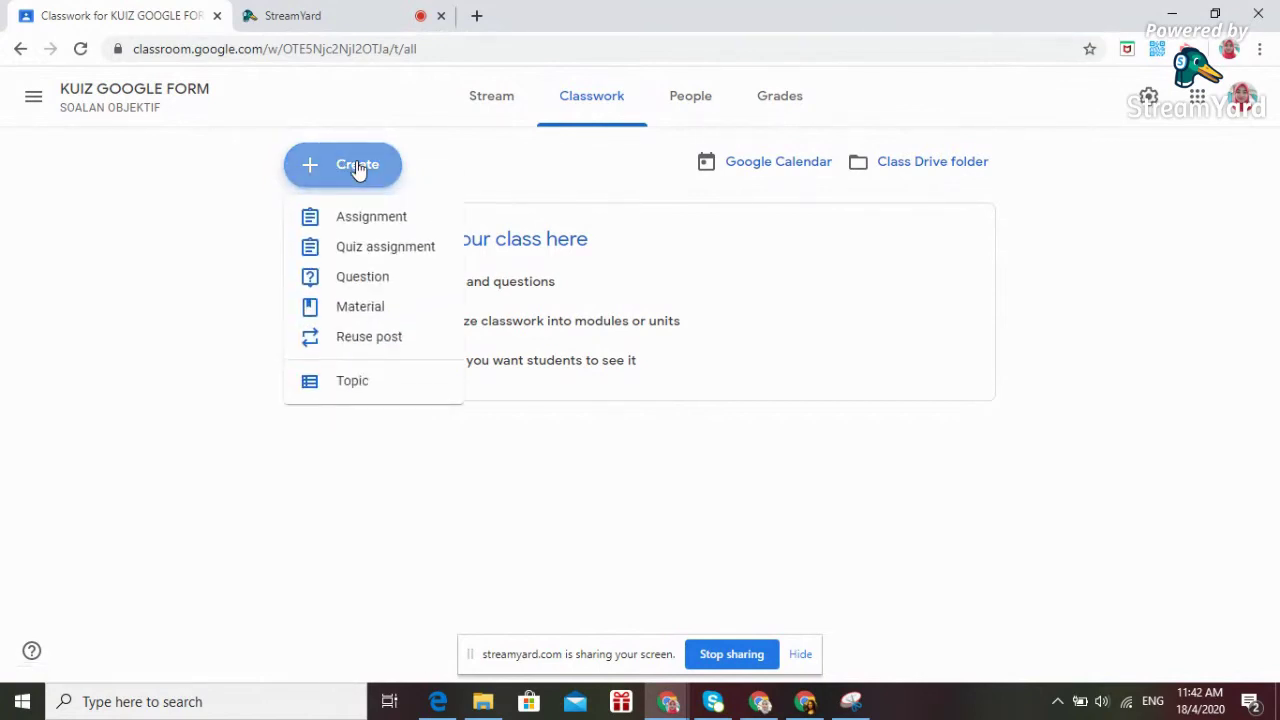
left_click(390, 252)
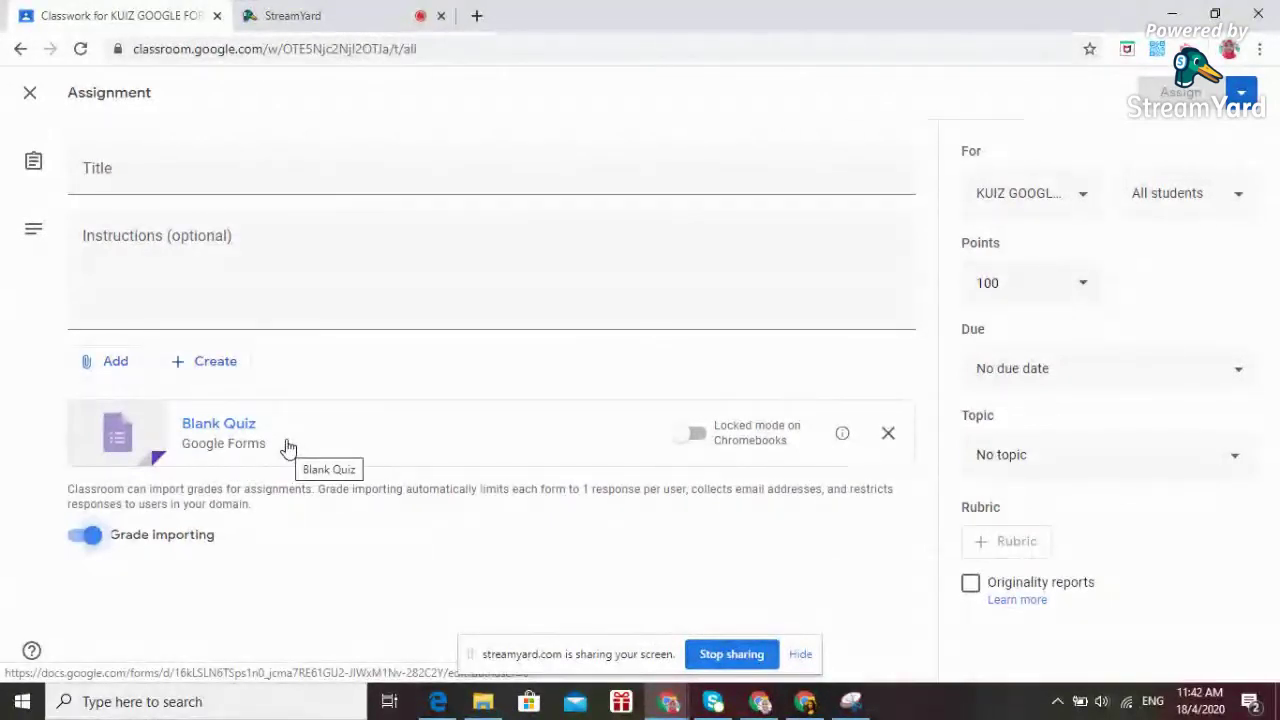
Title the assignment 'ULANGKAJI RBT TINGKATAN 2' with instructions 'Jawab semua soalan yang diberikan.'.
left_click(116, 175)
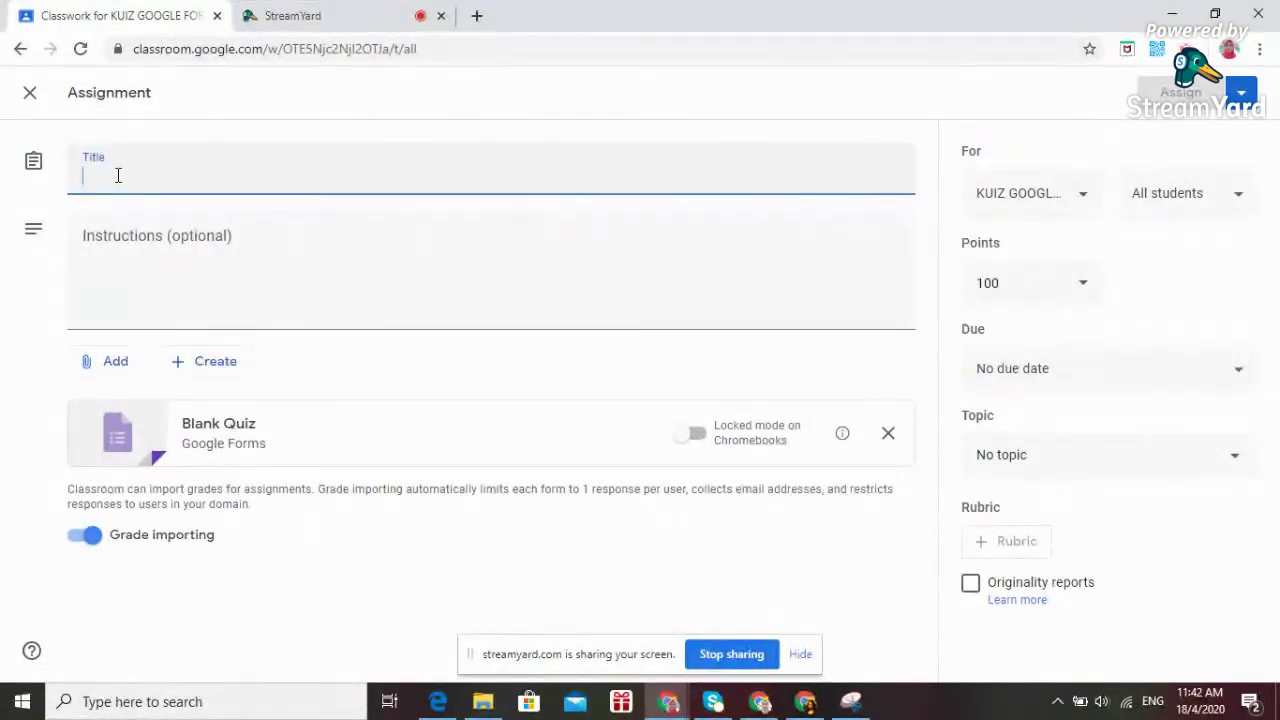
type("U")
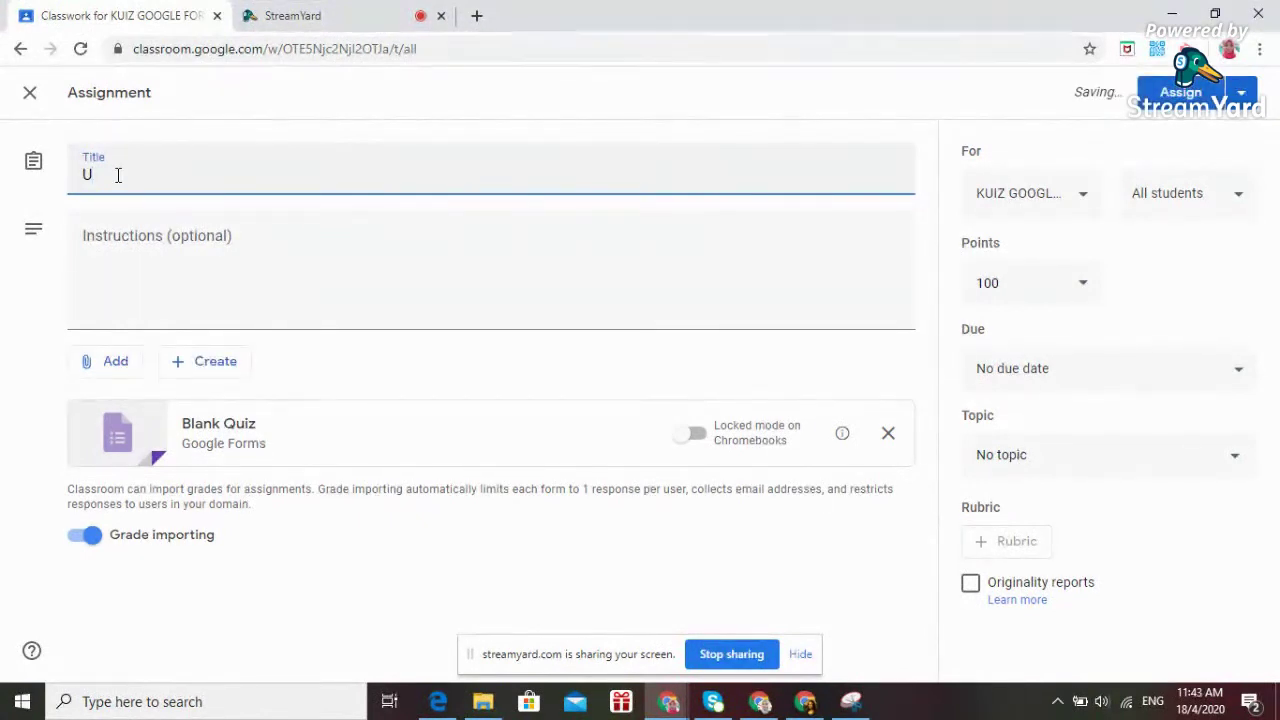
type("LANGKAJI RBT TINGKATAN 2")
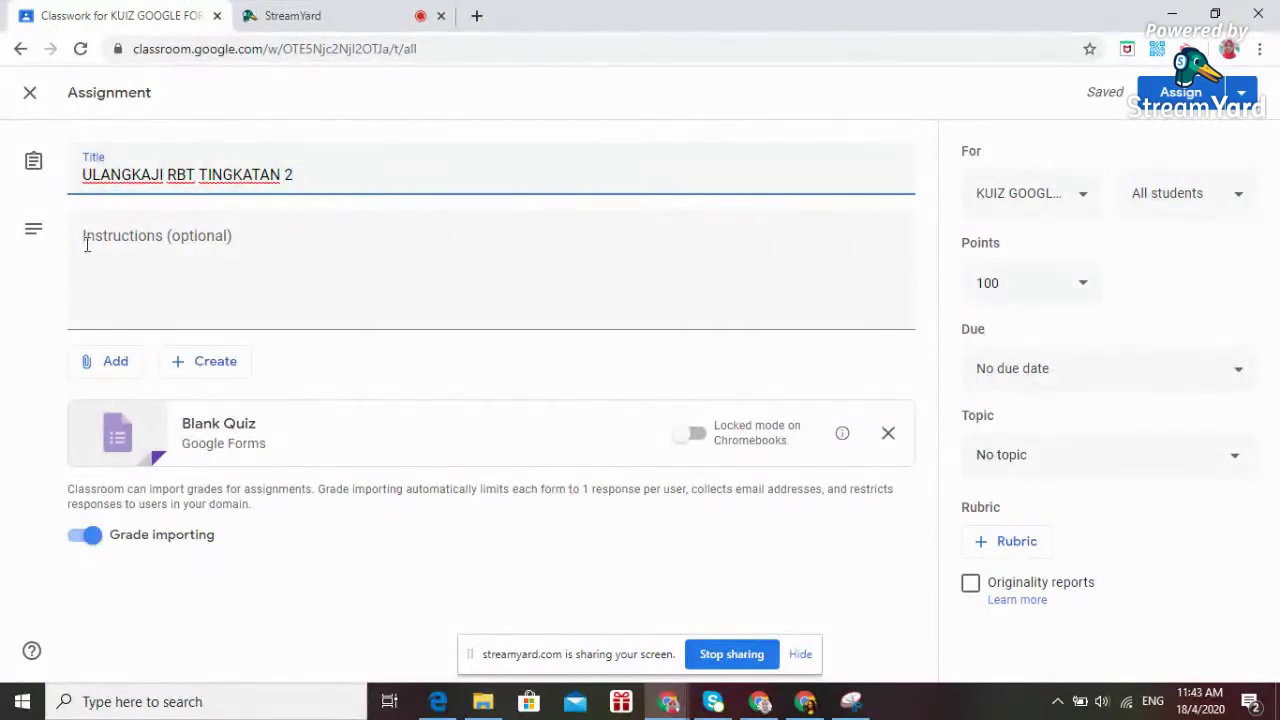
left_click(107, 238)
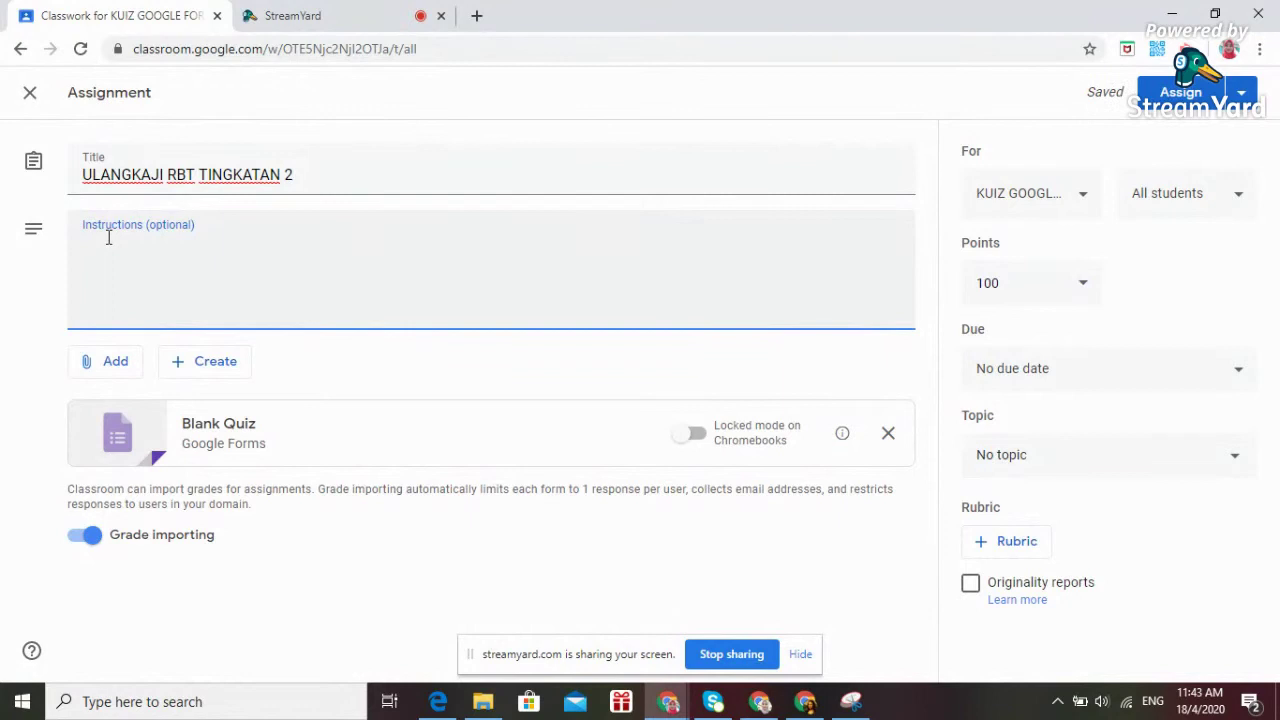
type("Jawab s")
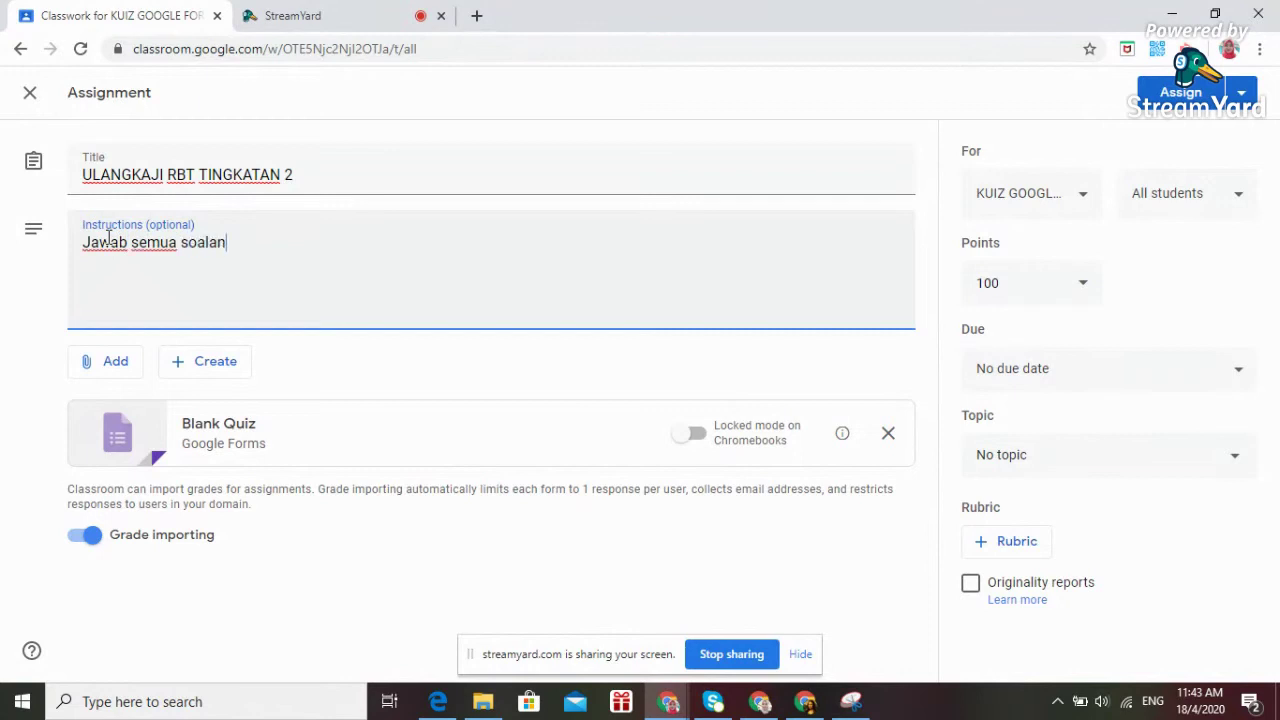
type("emua soalan yang diberikan.")
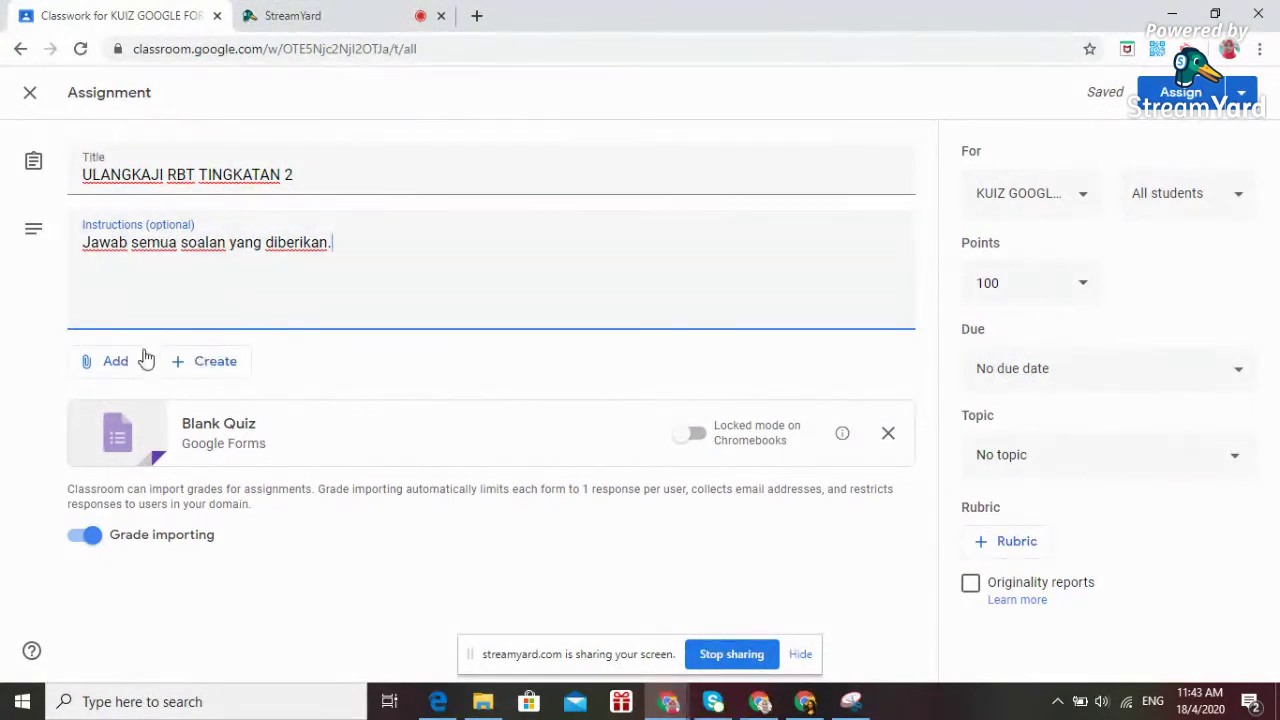
Look through the Add and Create menus without adding anything, and open the attached Blank Quiz.
left_click(113, 368)
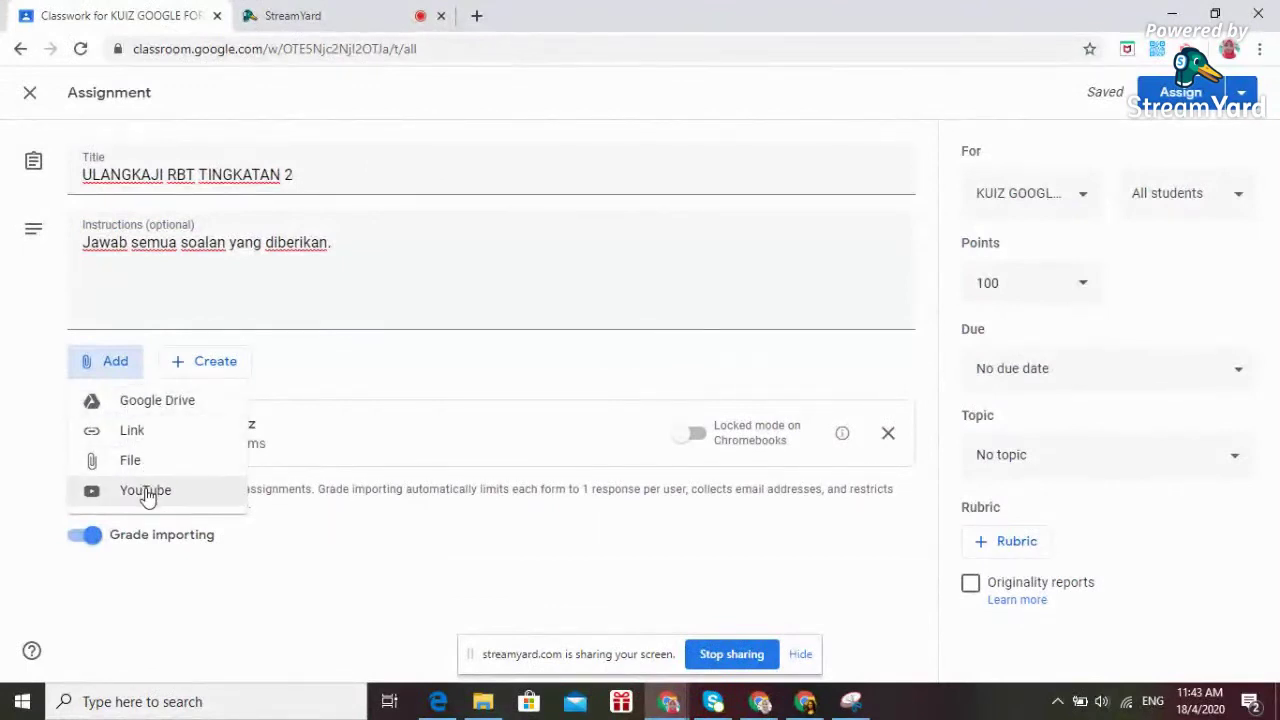
left_click(217, 372)
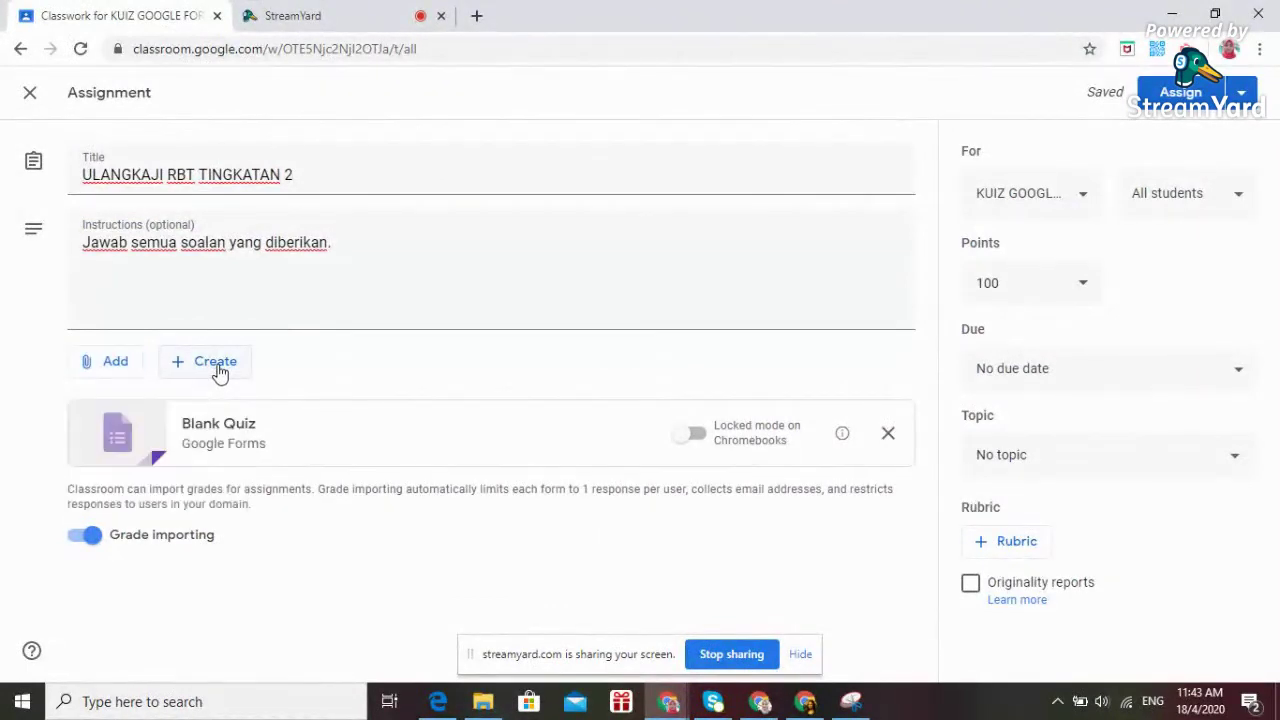
left_click(220, 372)
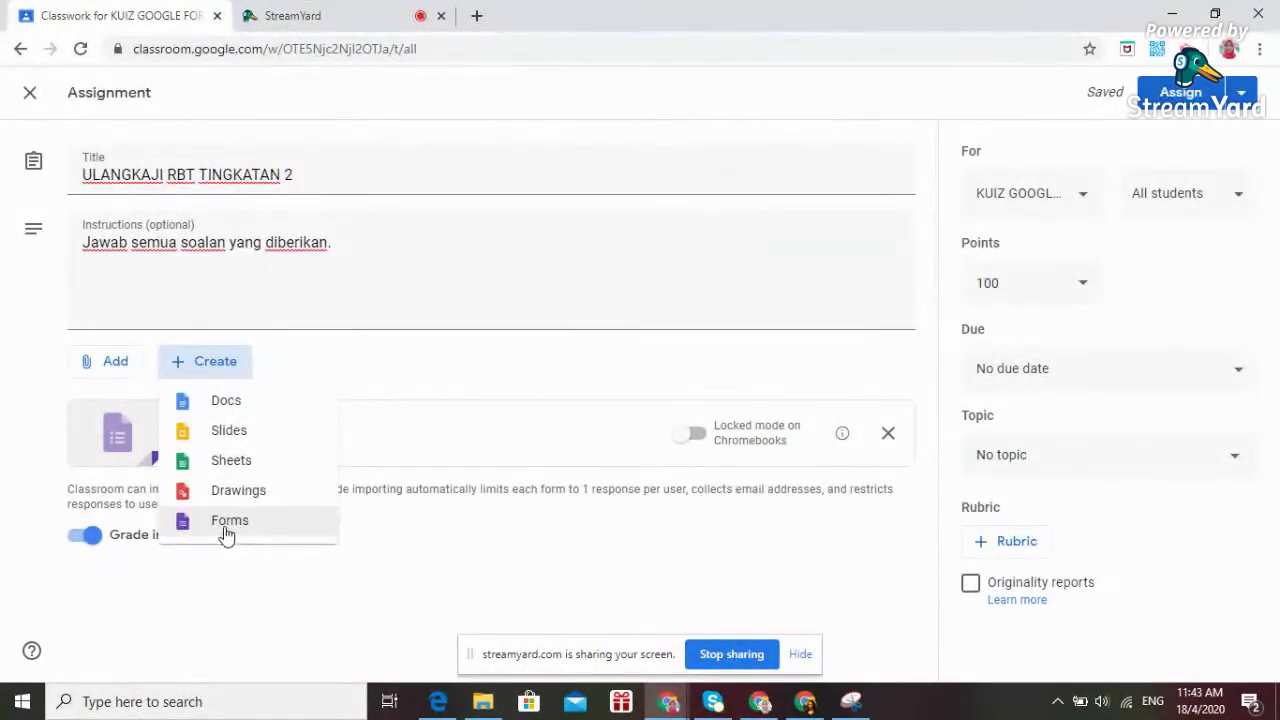
left_click(239, 579)
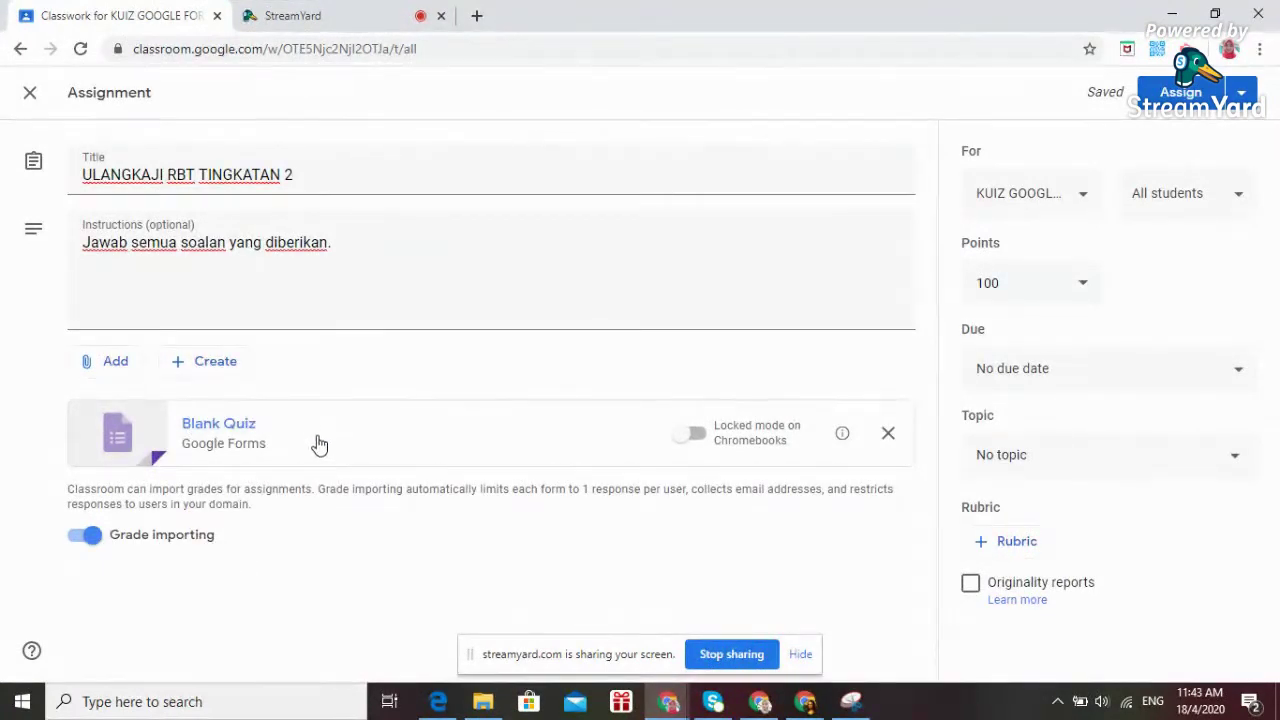
left_click(262, 432)
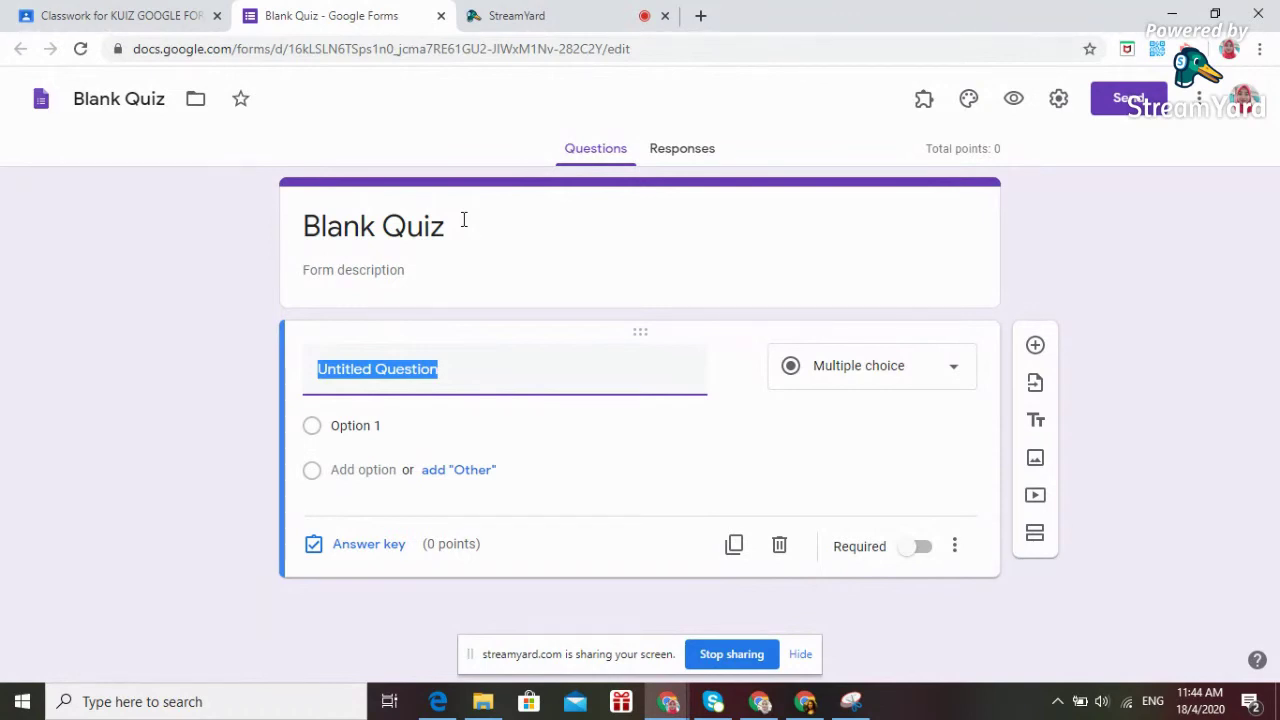
Rename the quiz file from 'Blank Quiz' to 'ULANGKAJI RBT'.
left_click(140, 97)
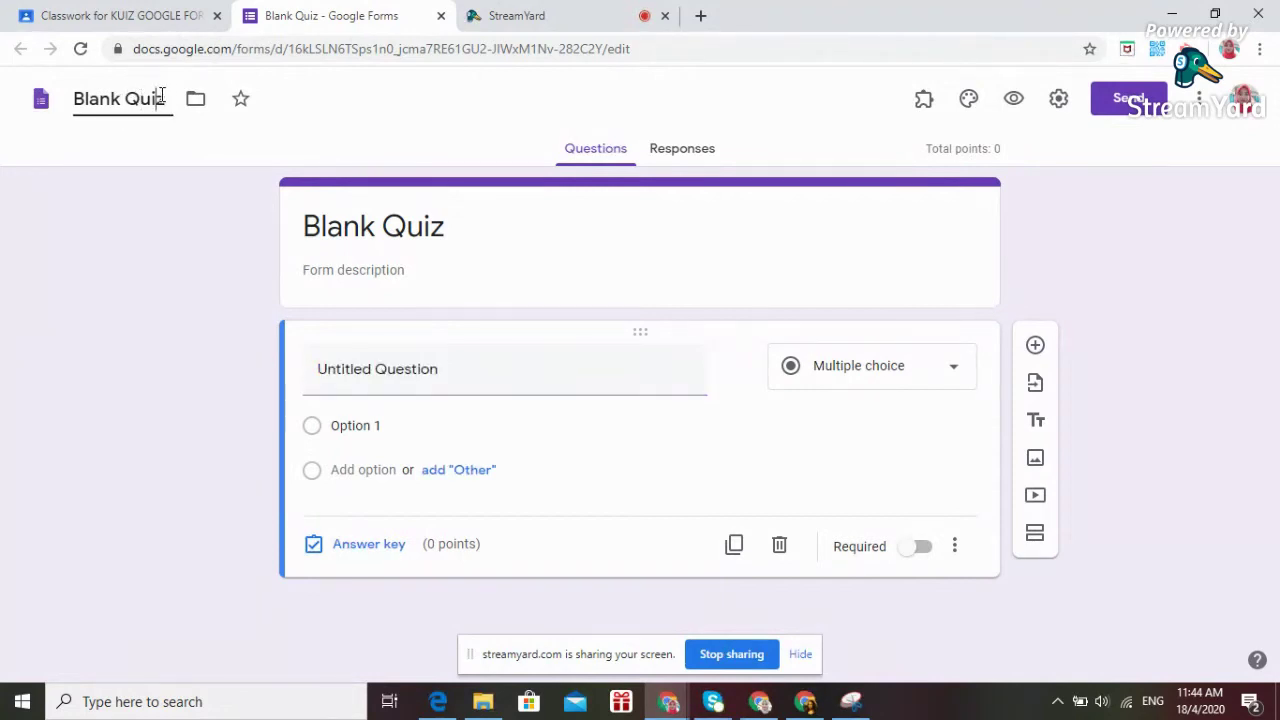
key("Right")
key("BackSpace")
key("BackSpace")
key("BackSpace")
key("BackSpace")
key("BackSpace")
key("BackSpace")
key("BackSpace")
key("BackSpace")
key("BackSpace")
key("BackSpace")
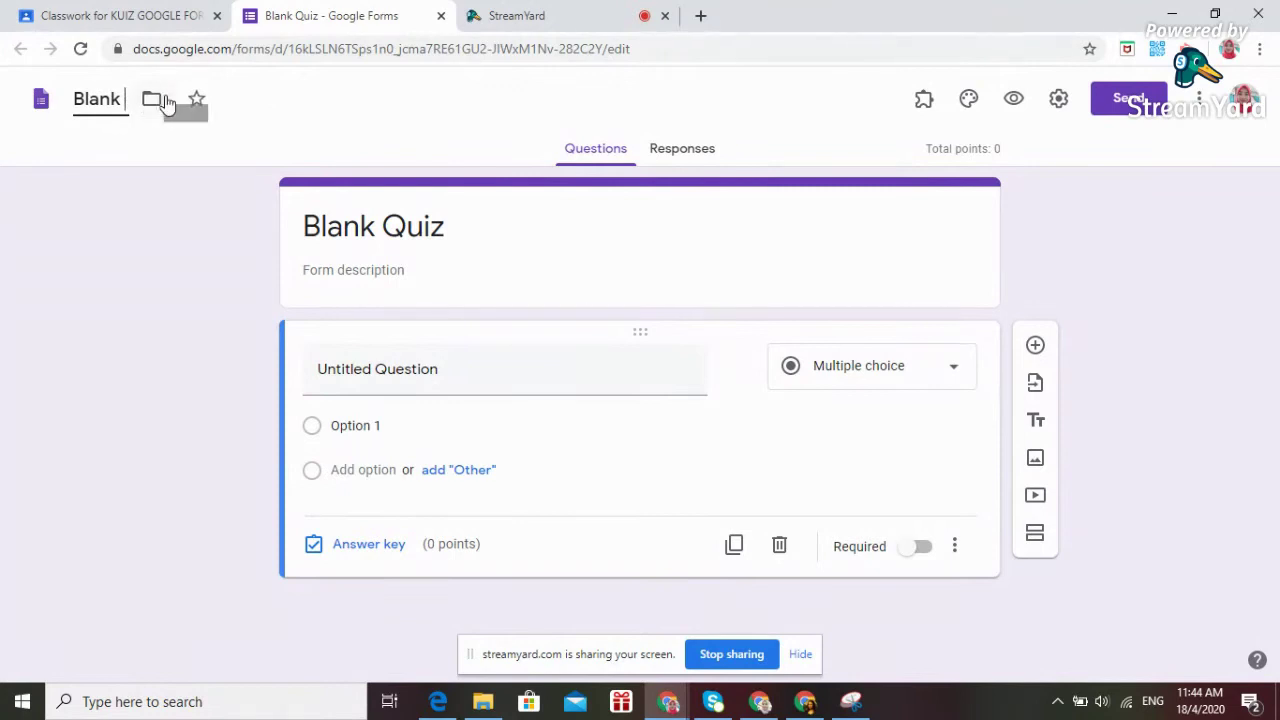
type("u")
key("BackSpace")
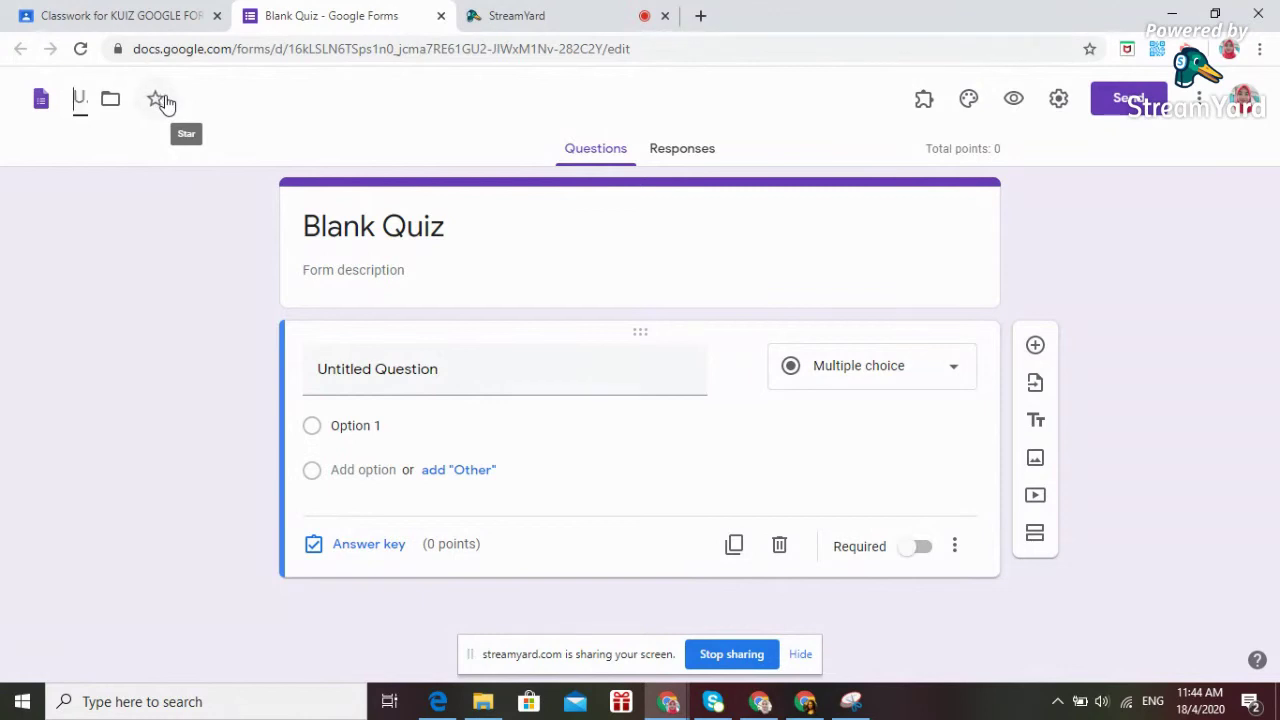
type("LANGKAJIRBT")
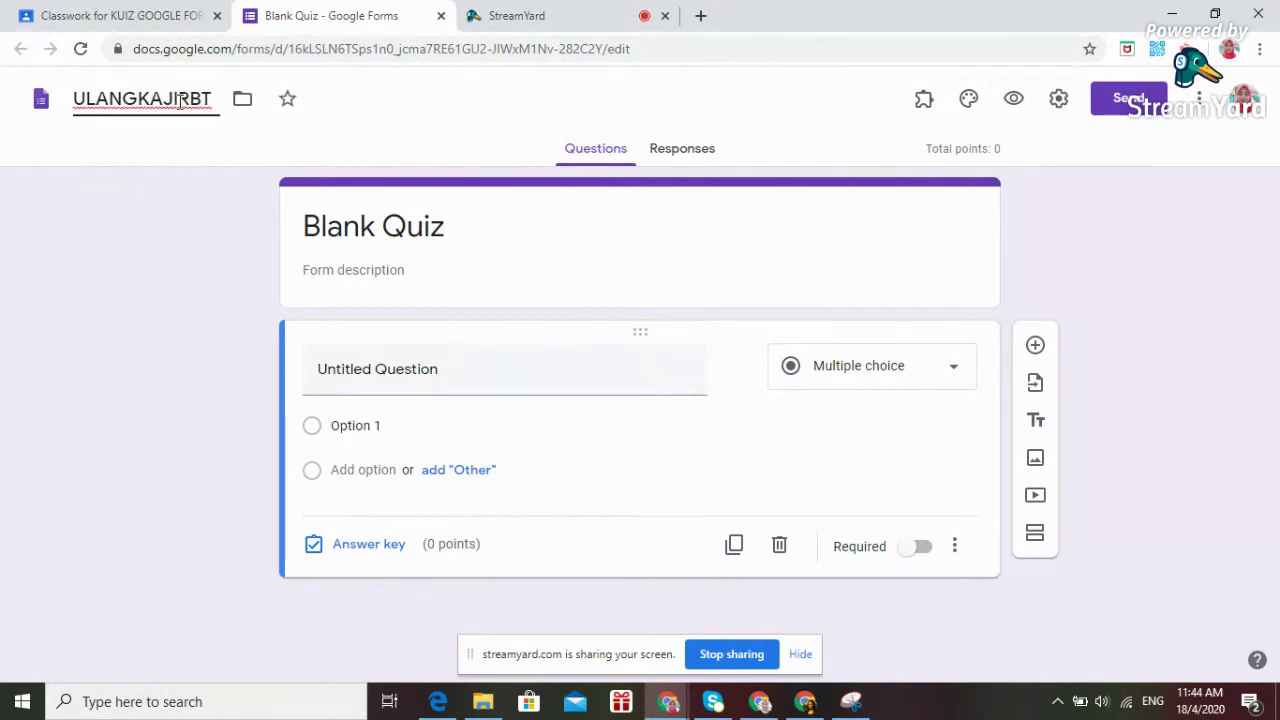
left_click(179, 98)
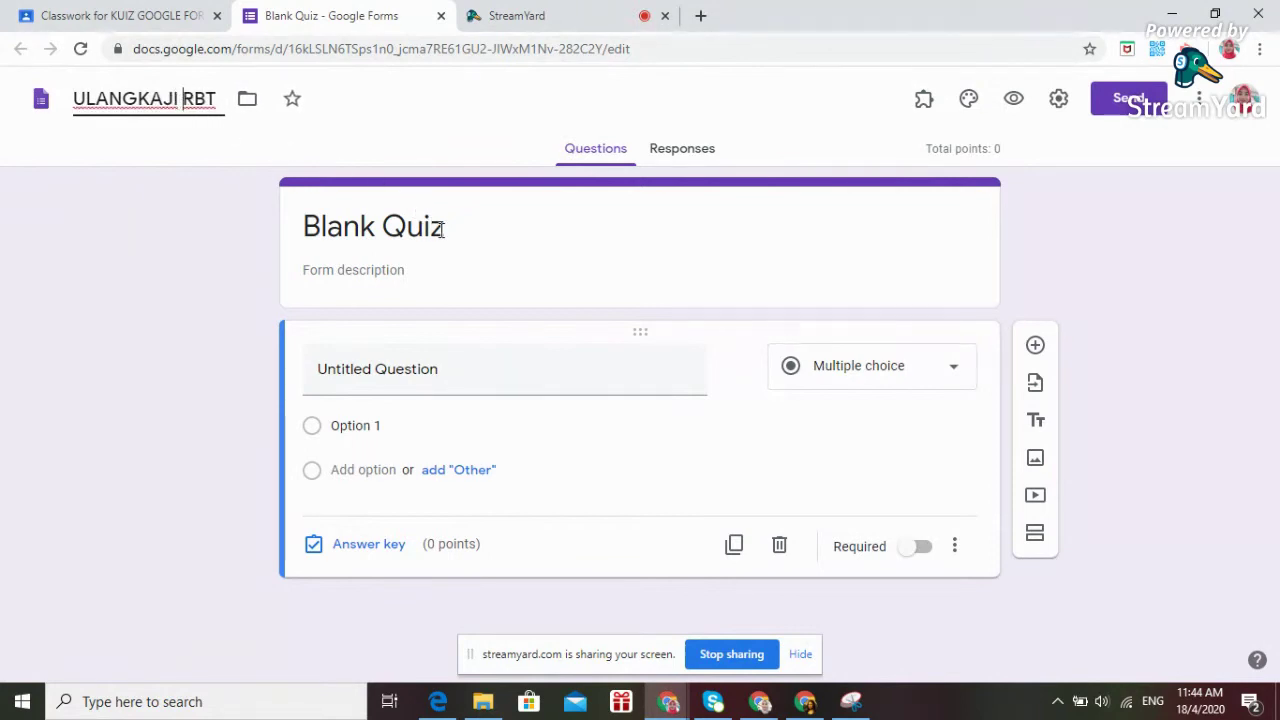
Retitle the form 'KUIZ ULANGKAJI RBT TINGKATAN 2' and add the description 'Jawab semua soalan berikut:'.
triple_click(441, 229)
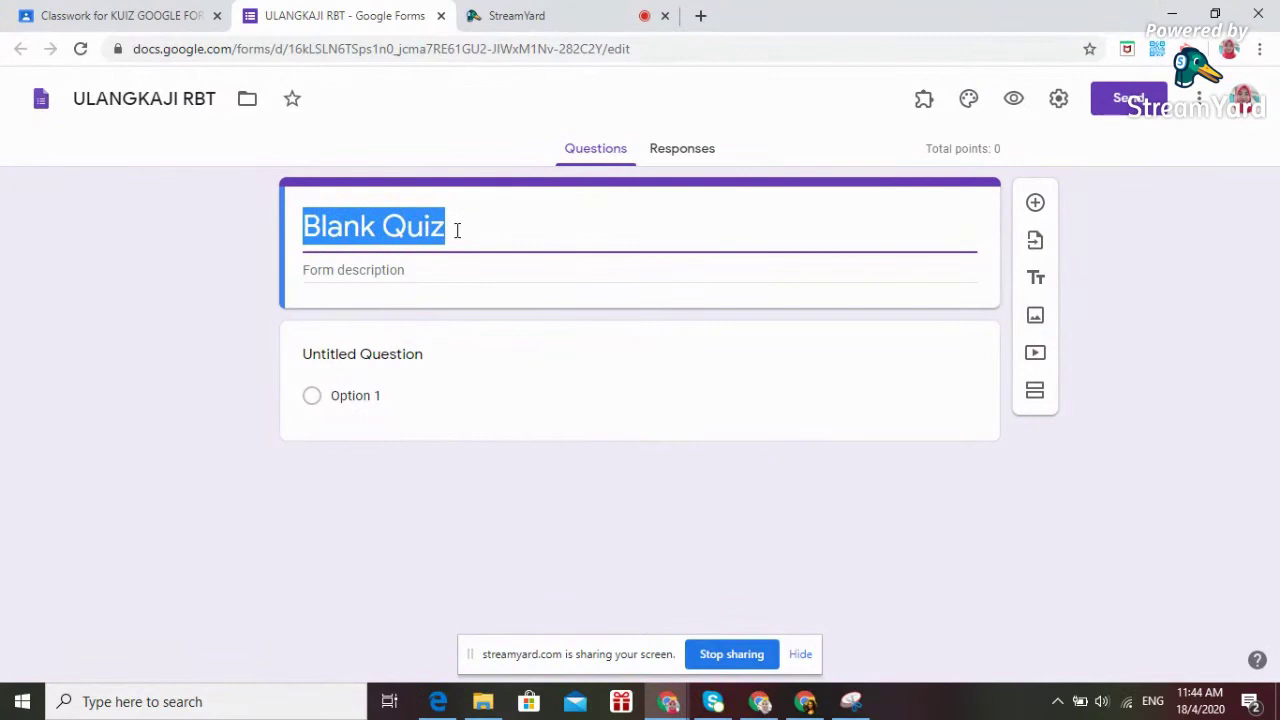
type("UL")
key("BackSpace")
key("BackSpace")
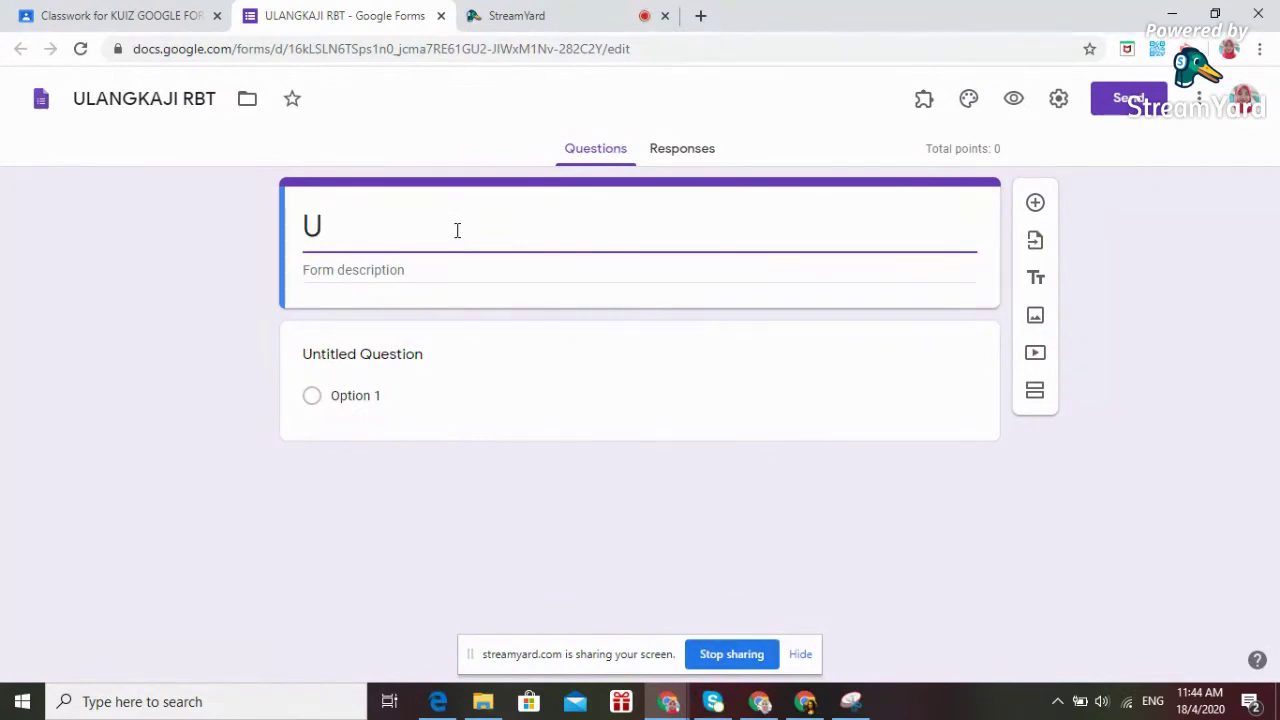
type("KUI")
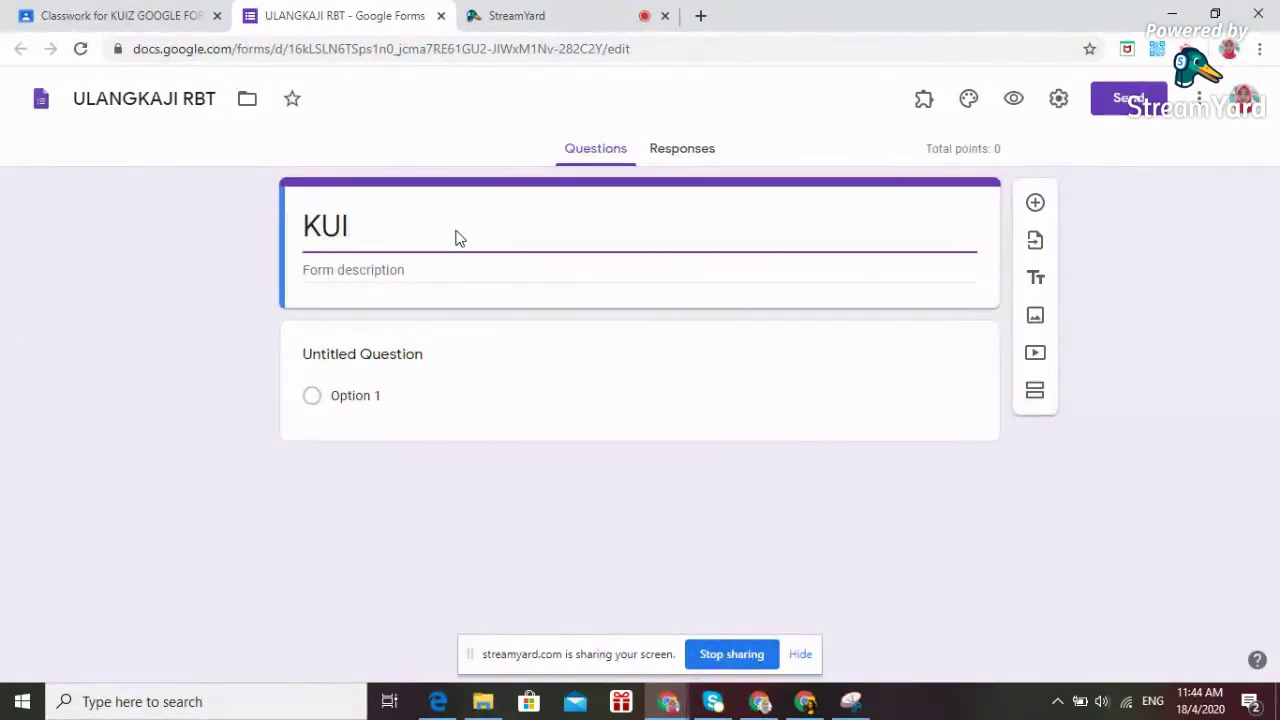
type("Z ULANGKAJ")
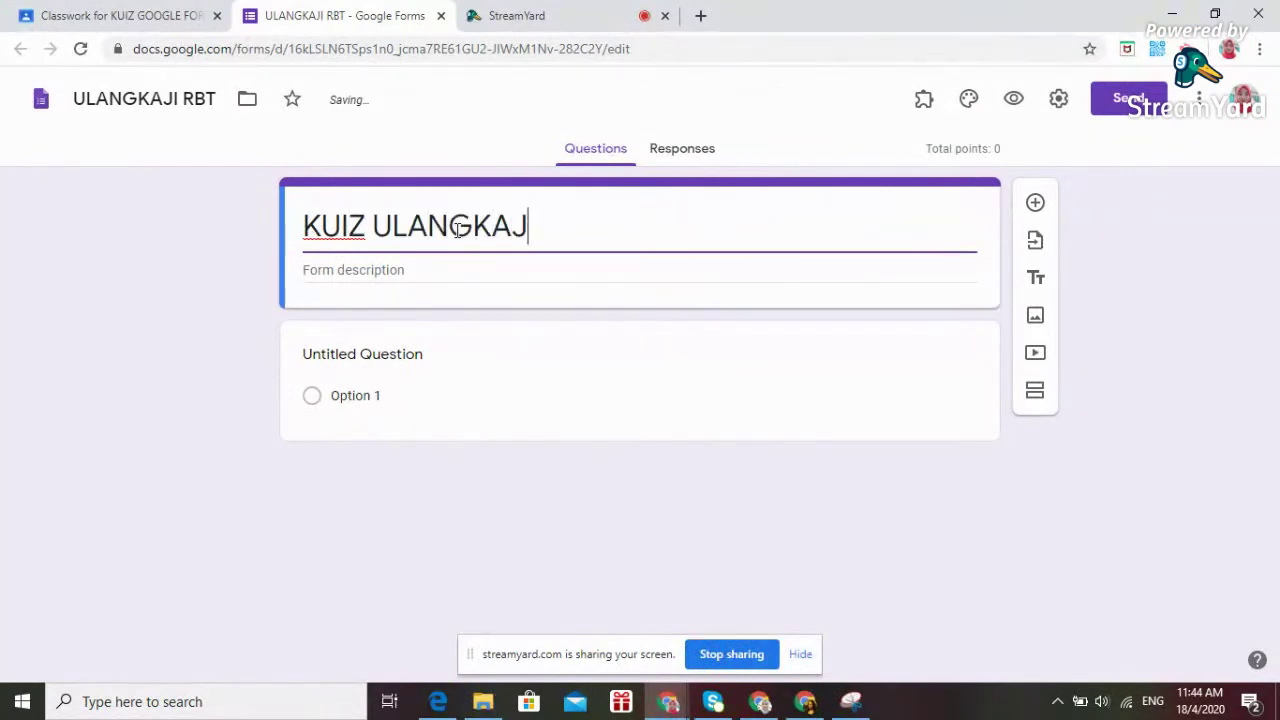
type("I RBT")
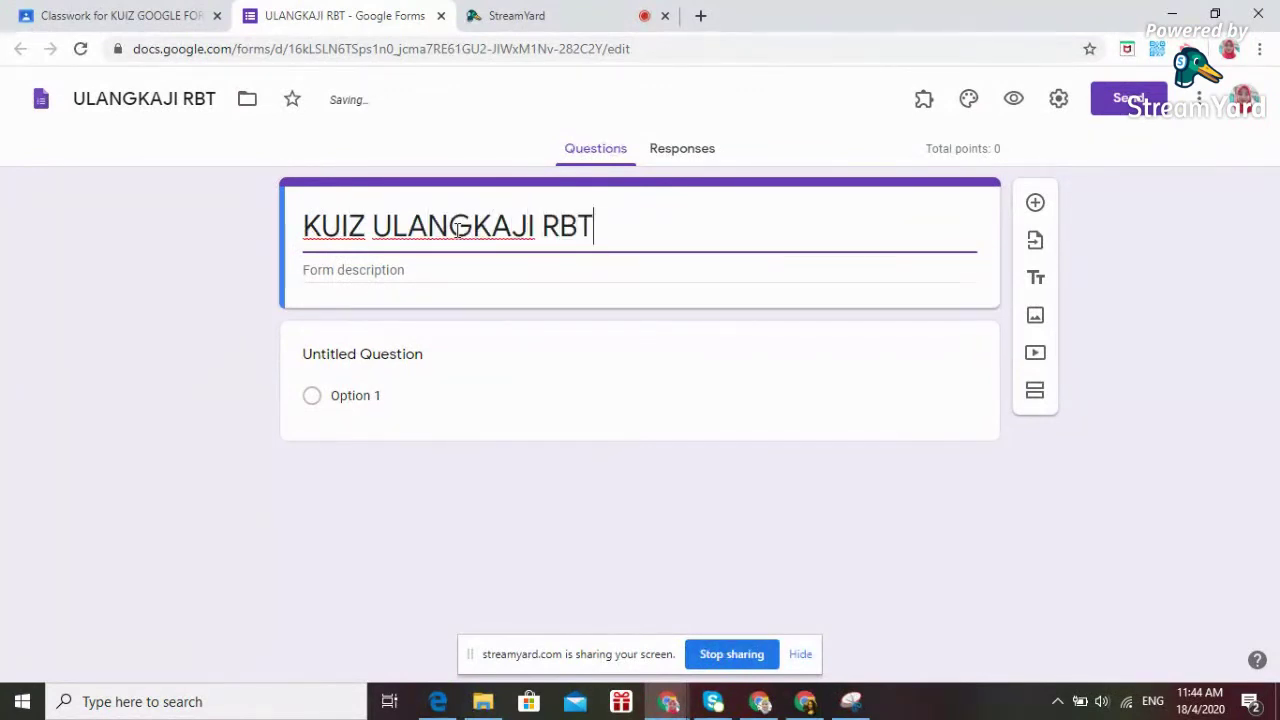
type(" TING")
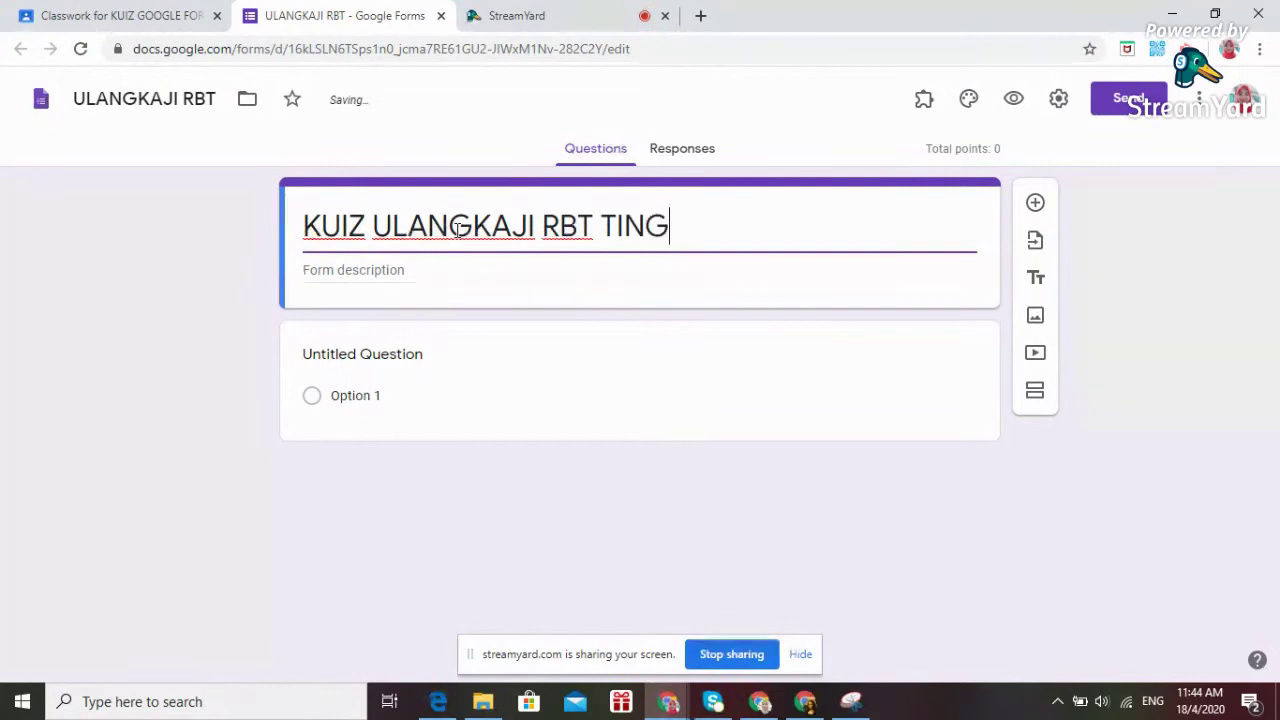
type("KATAN 2")
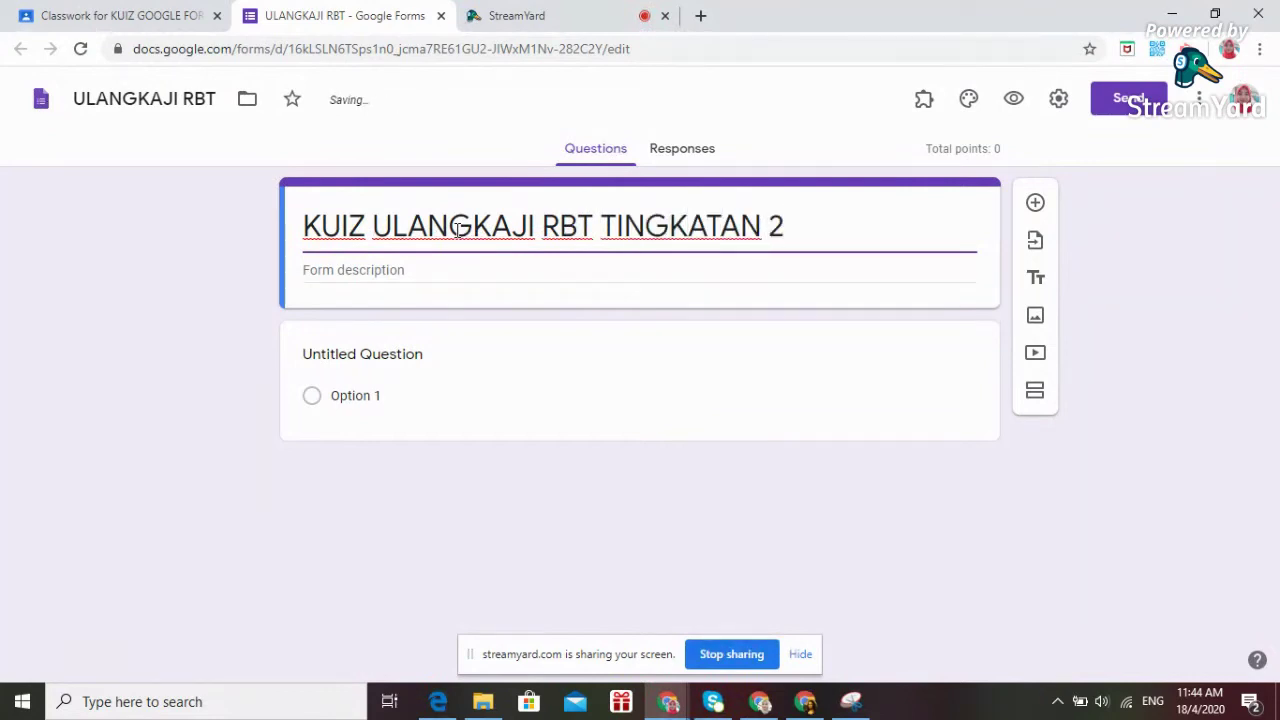
left_click(376, 270)
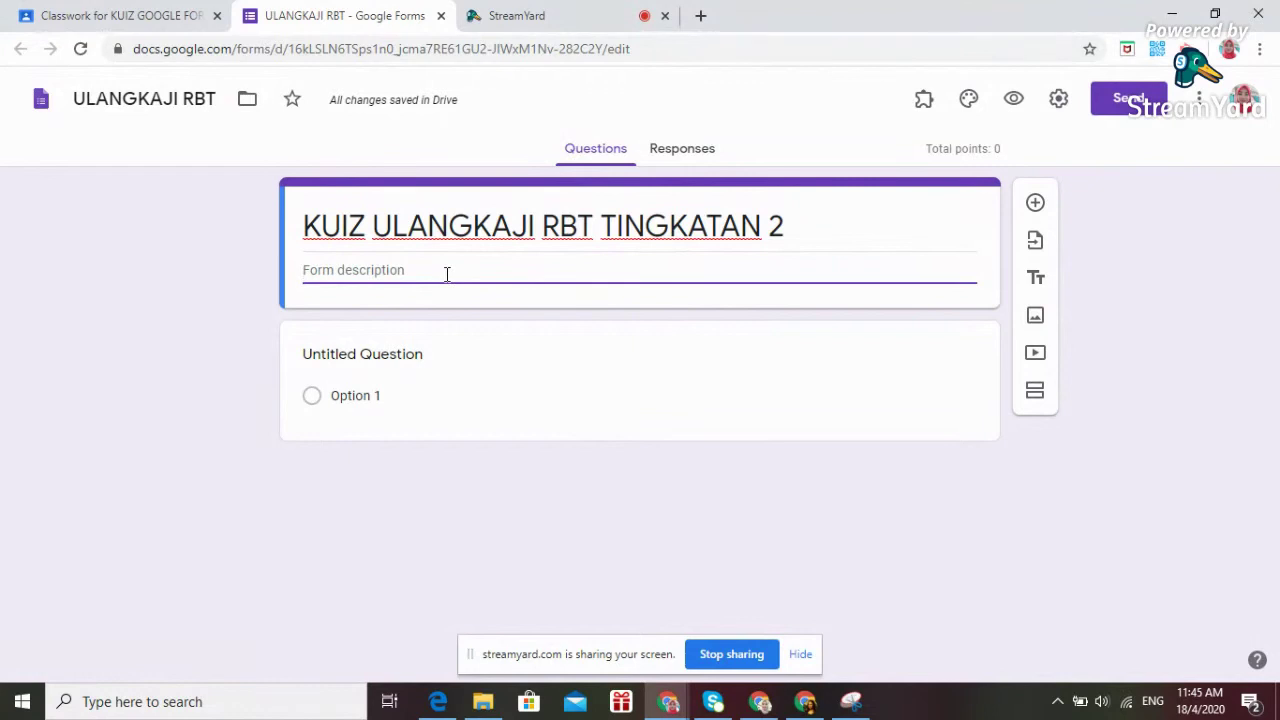
type("Jawab sem")
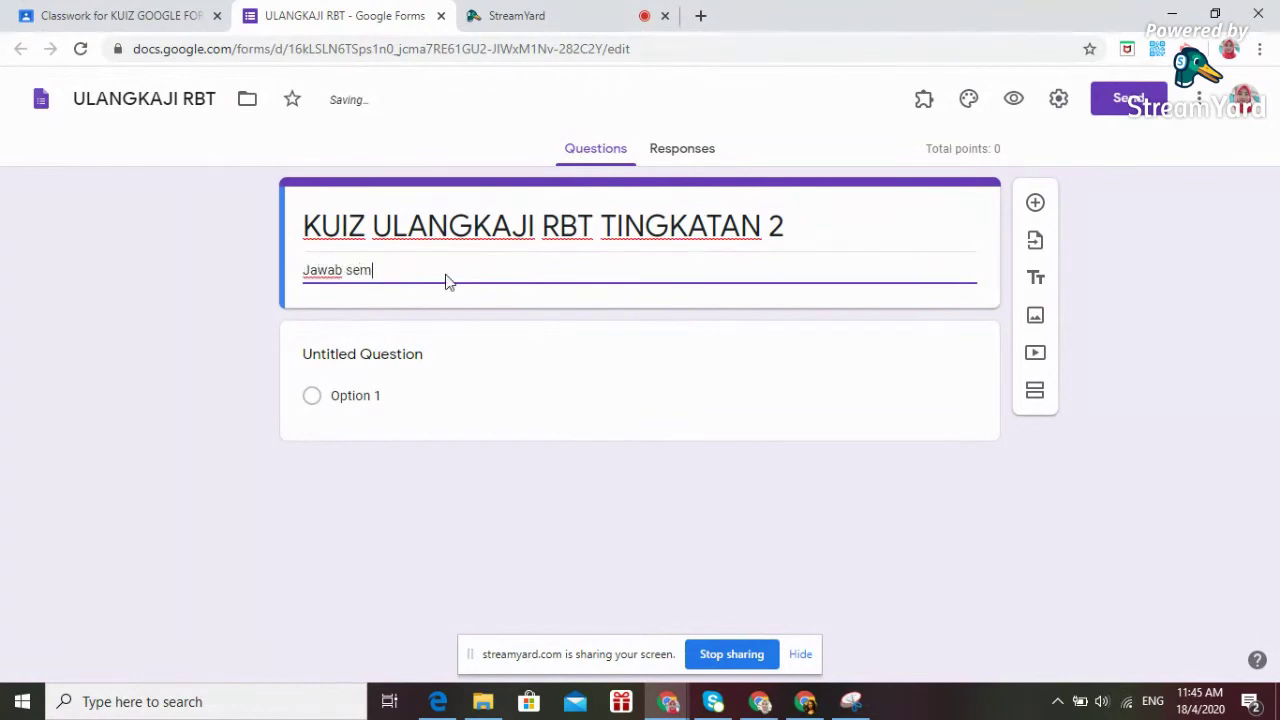
type("ua soalan b")
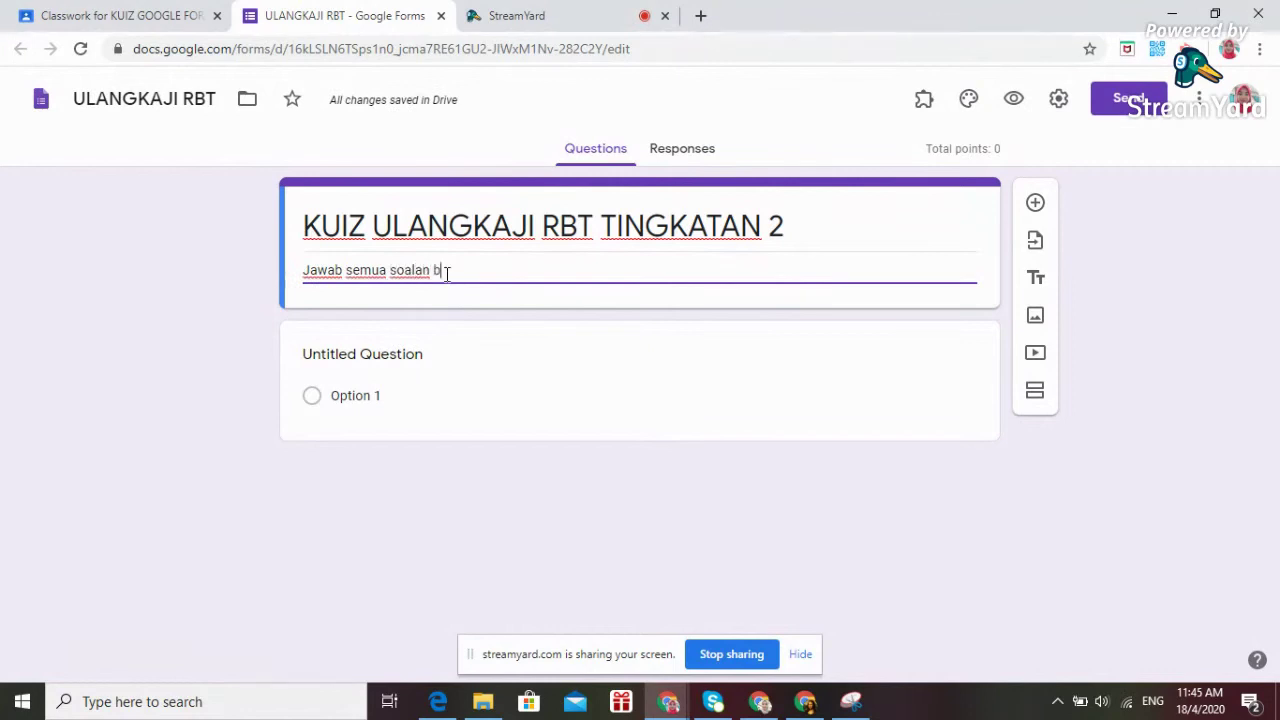
type("erikut")
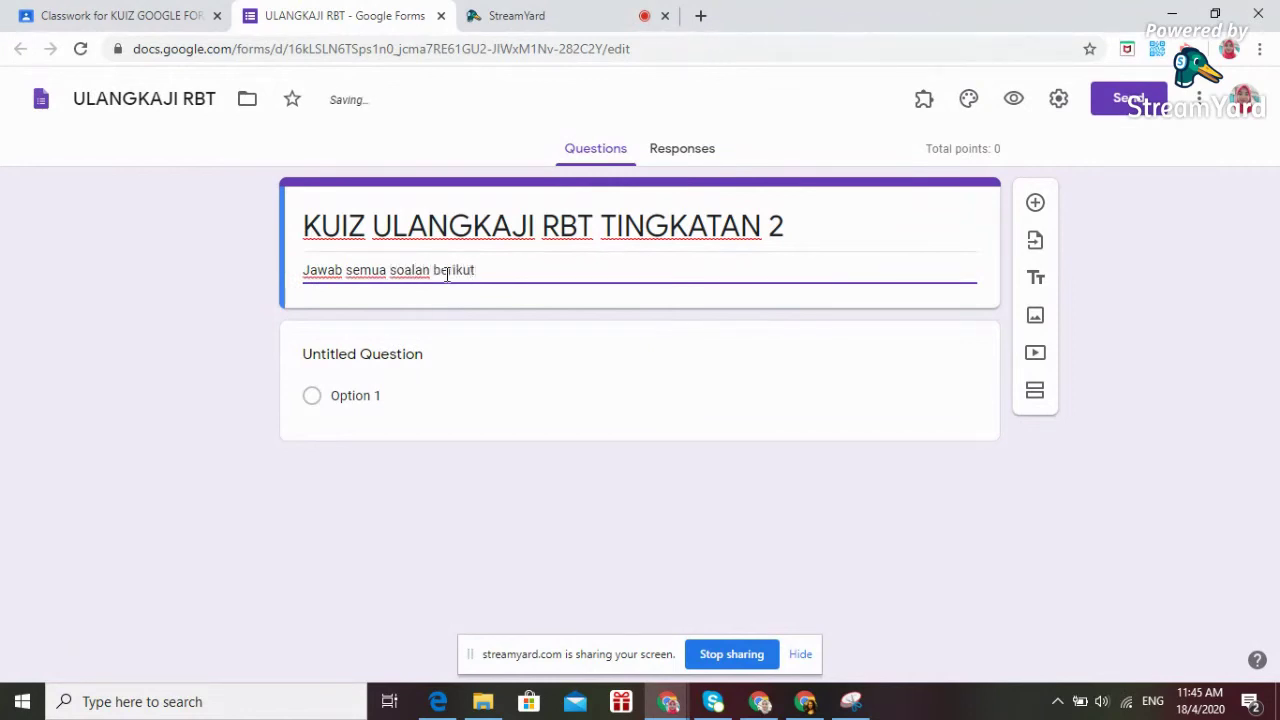
type(":")
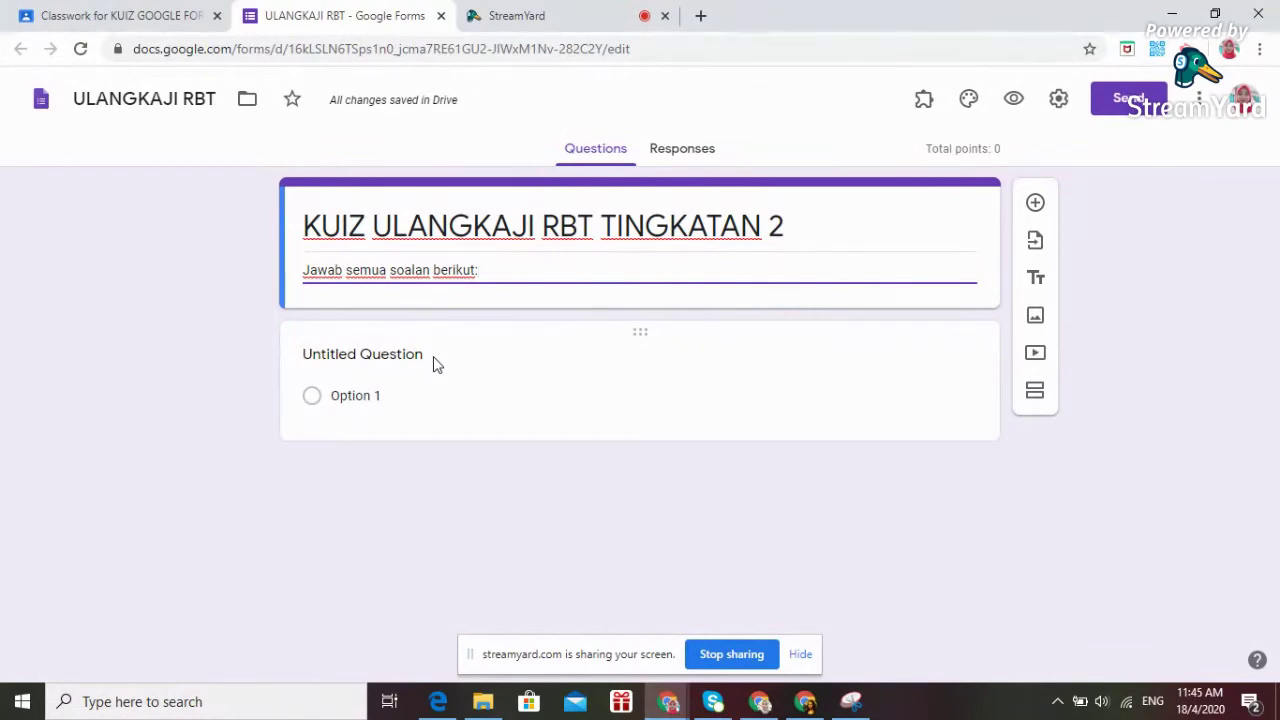
left_click(444, 706)
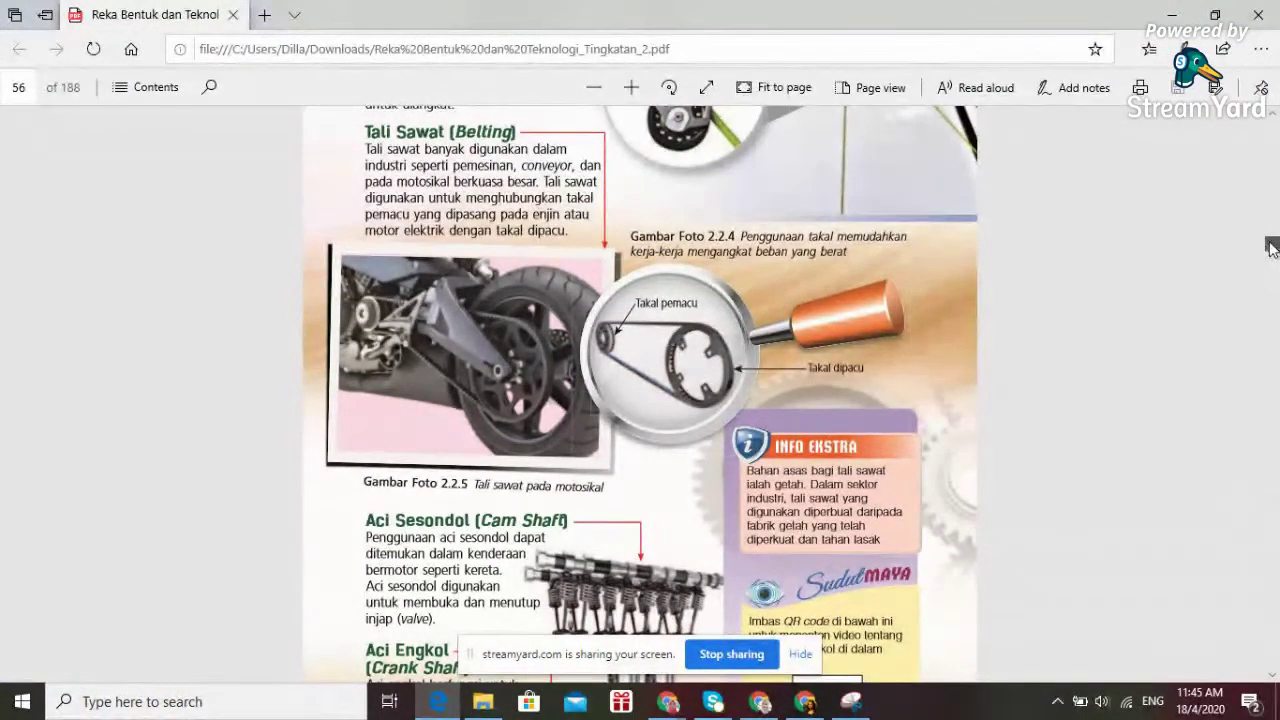
scroll(1272, 250, "up", 5)
scroll(1272, 250, "down", 5)
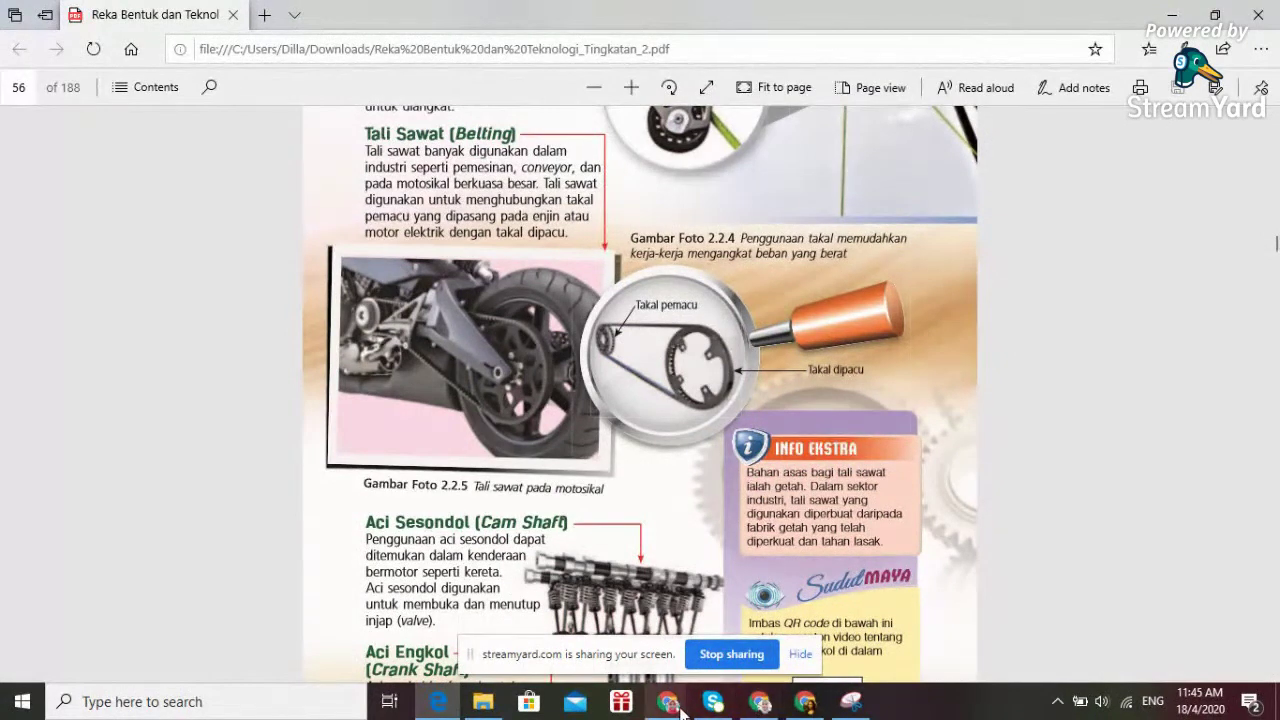
mouse_move(669, 710)
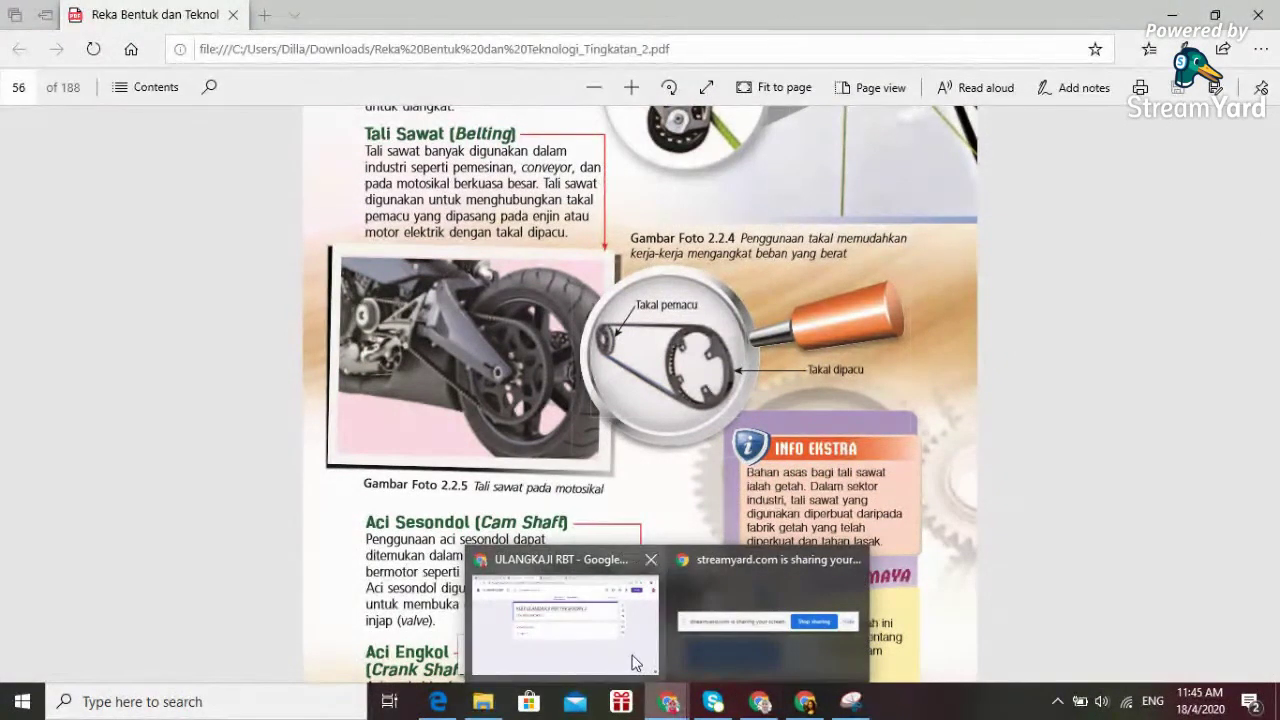
left_click(634, 660)
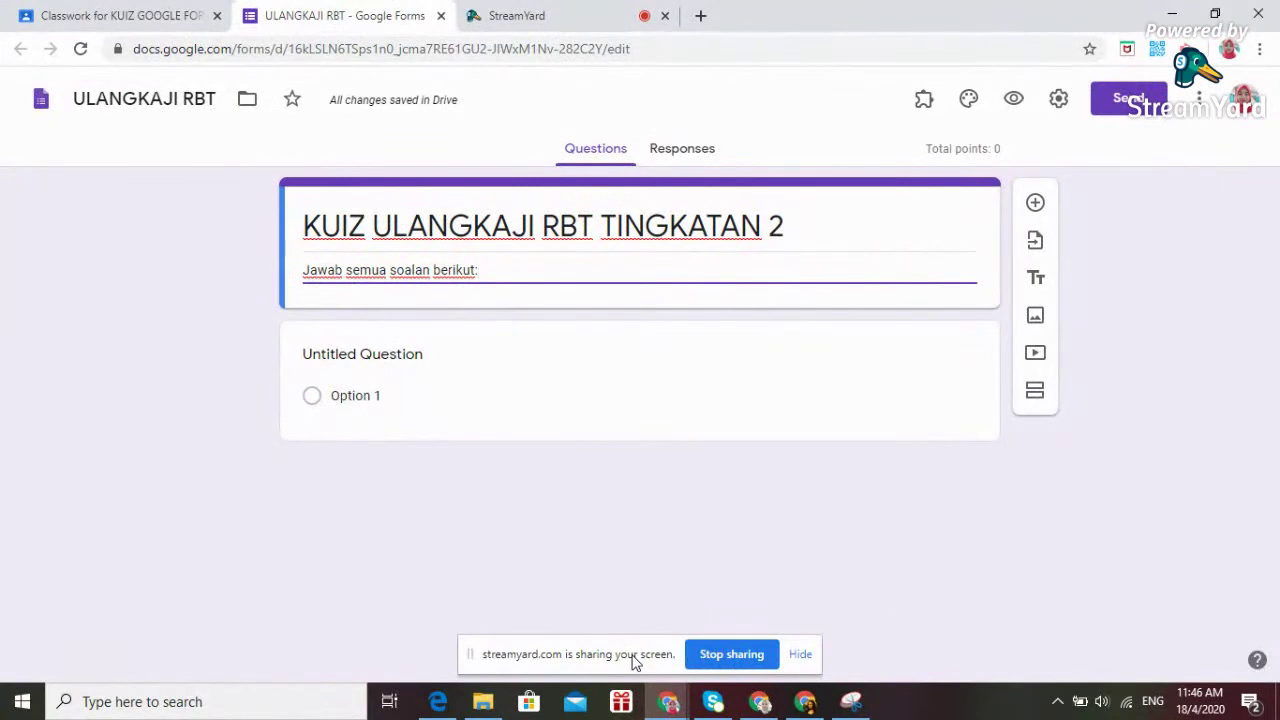
Title the first question 'Nama murid' as a short-answer item and make it required.
left_click(395, 355)
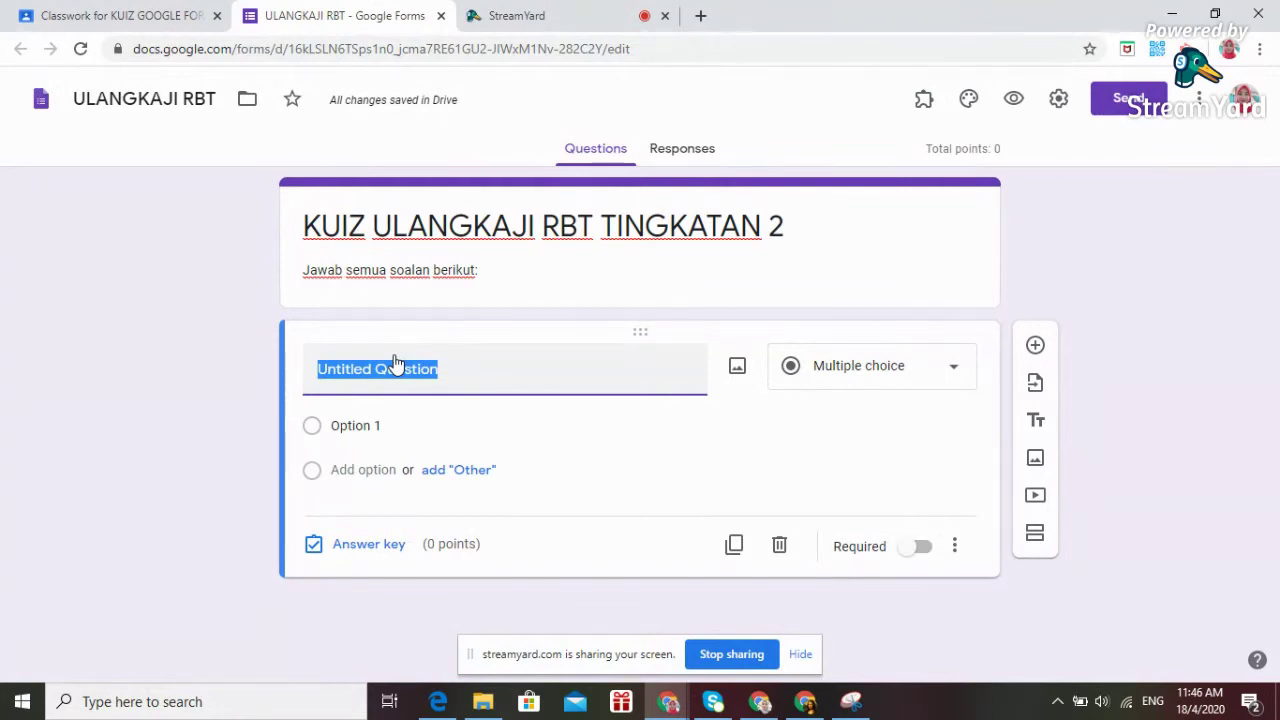
type("na")
key("BackSpace")
key("BackSpace")
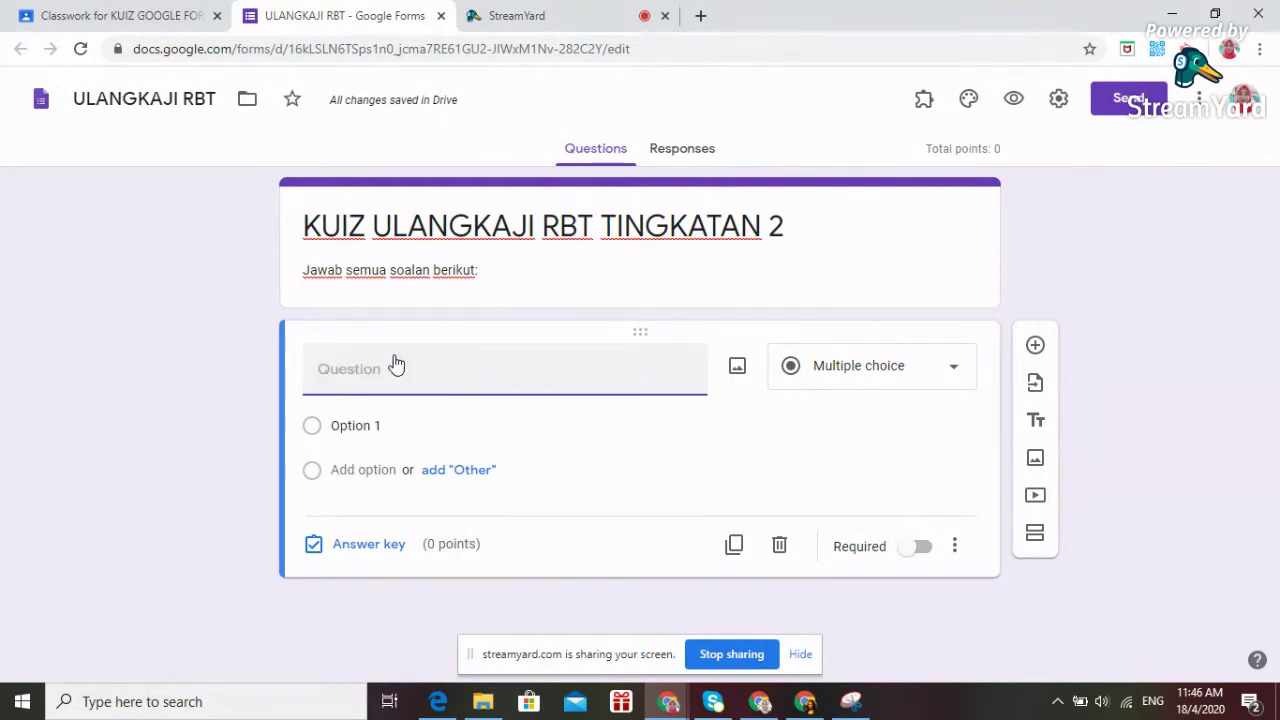
type("Nam")
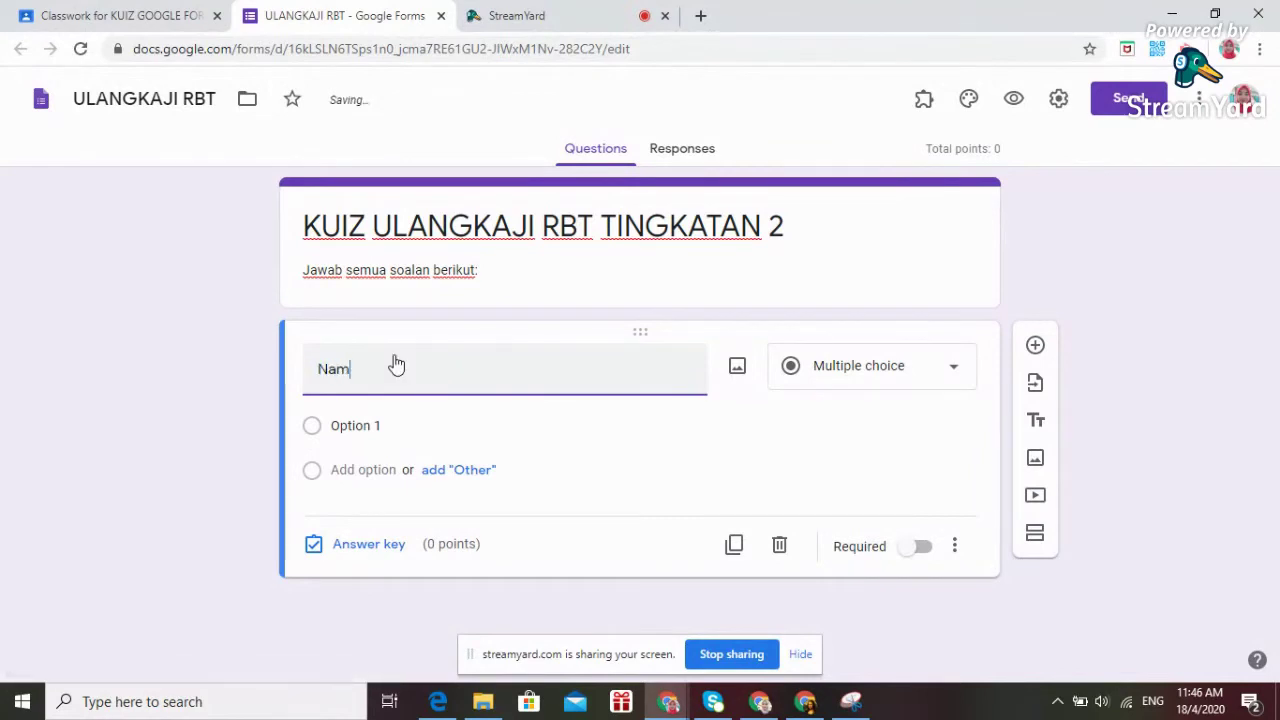
type("a murid")
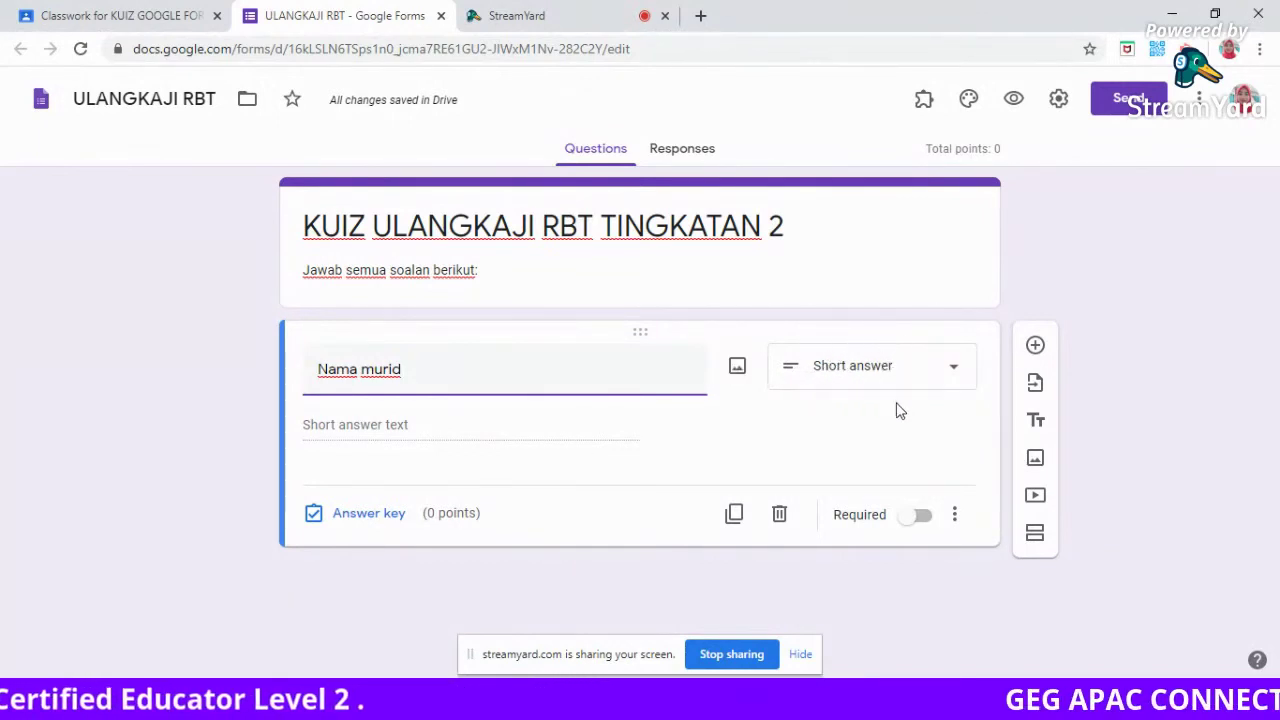
left_click(922, 516)
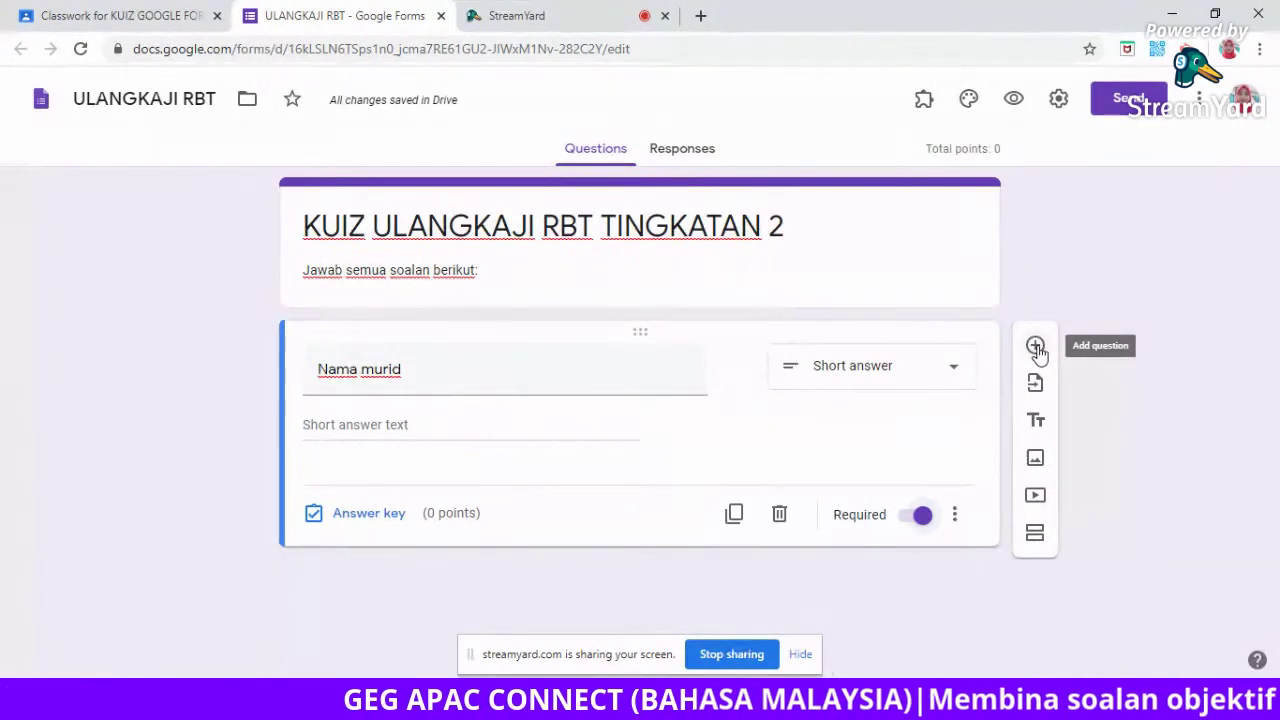
Add a second multiple-choice question titled '1. Masalah terdiri daripada'.
left_click(1036, 346)
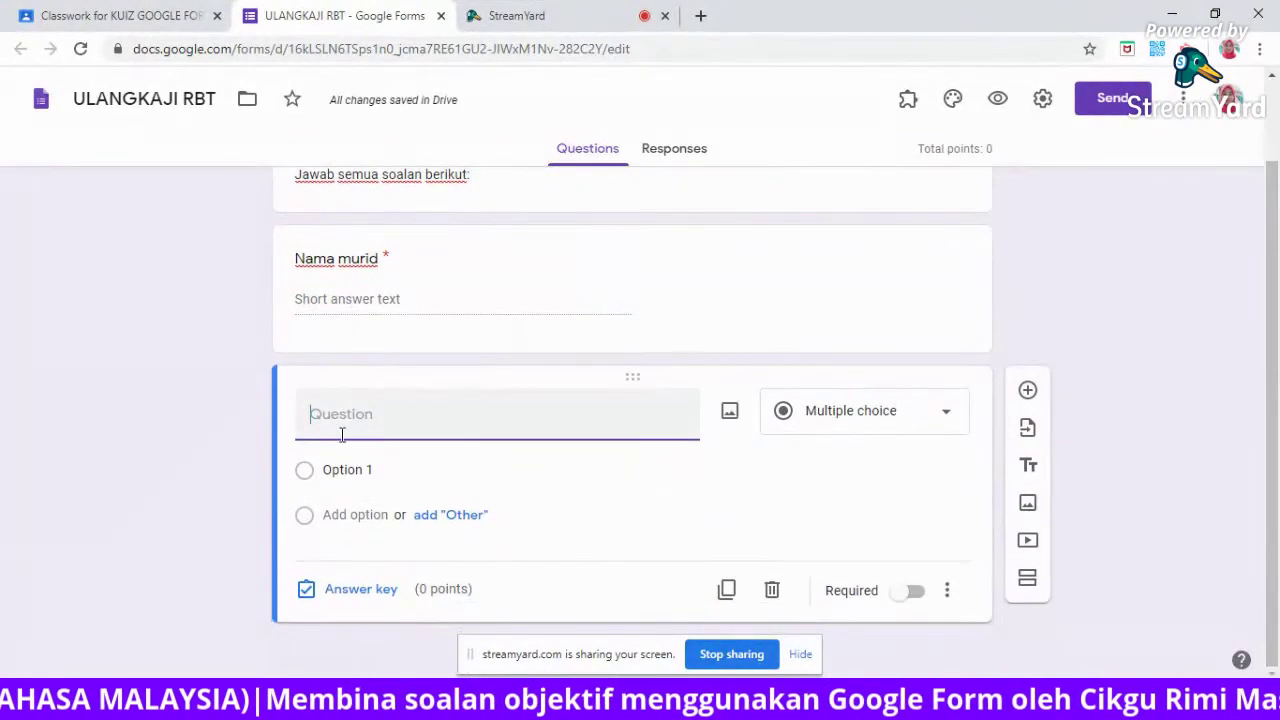
type("1.")
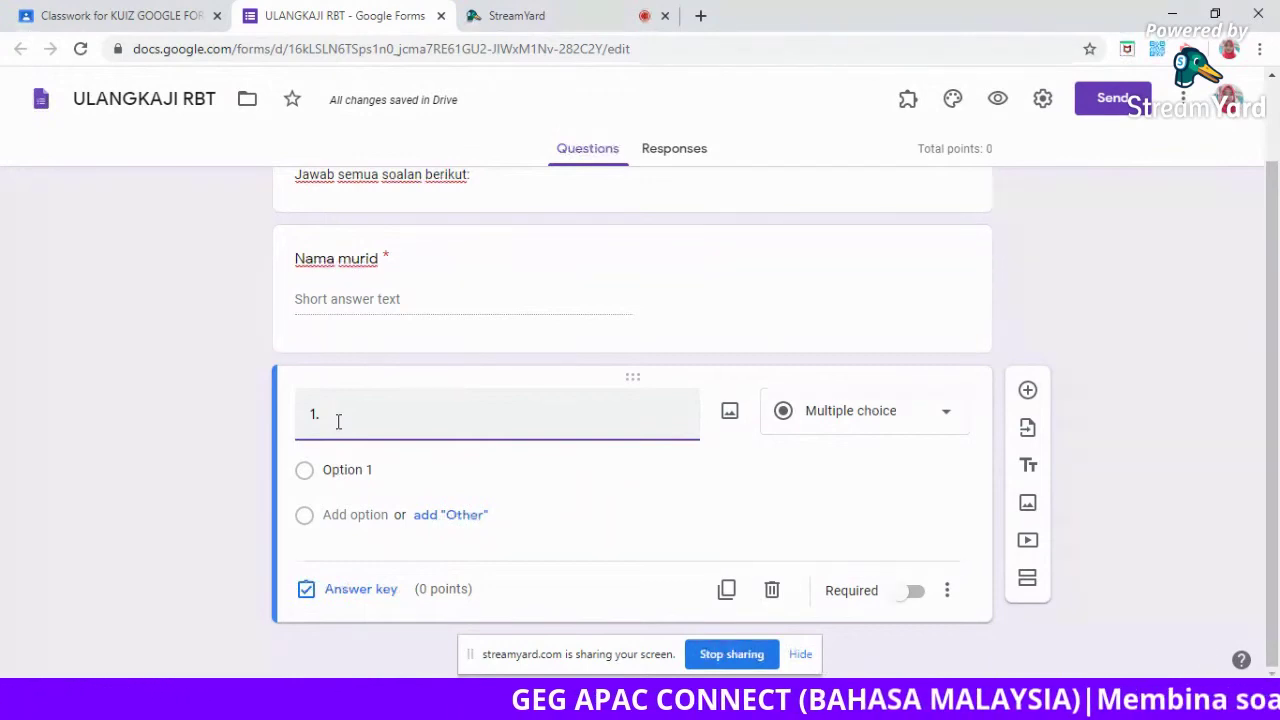
type("asal")
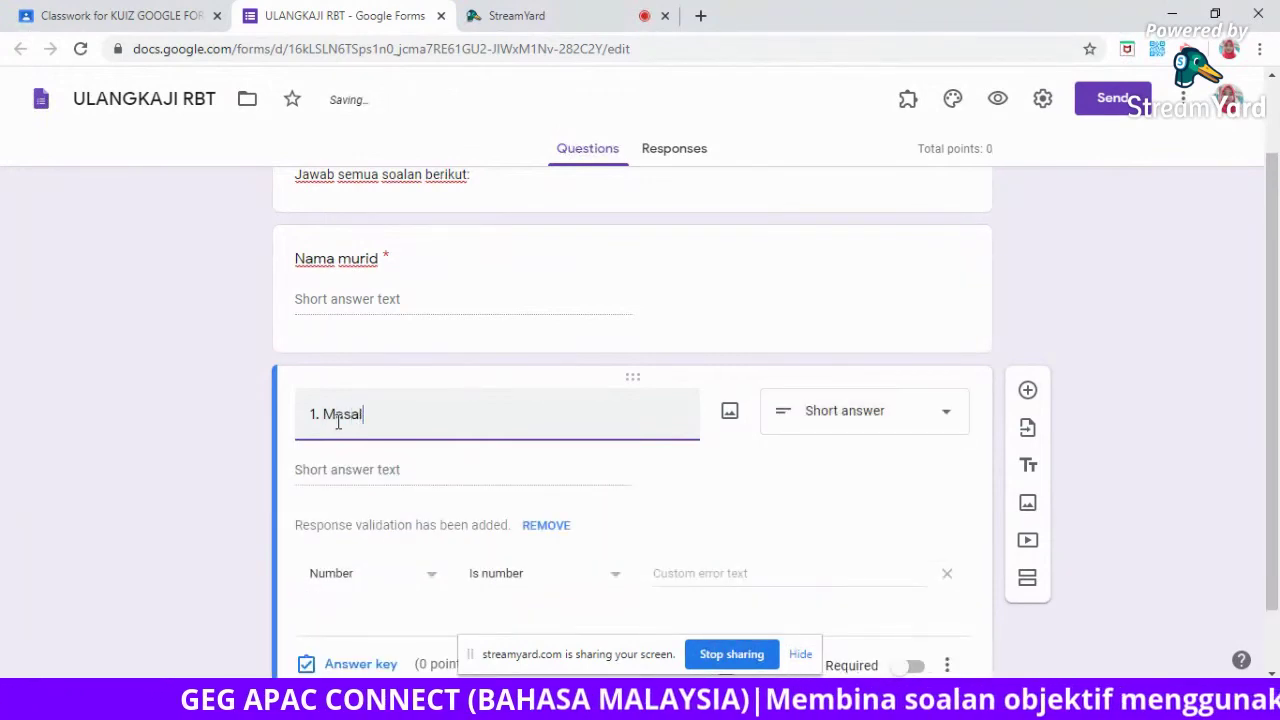
type("ah teriri daripada")
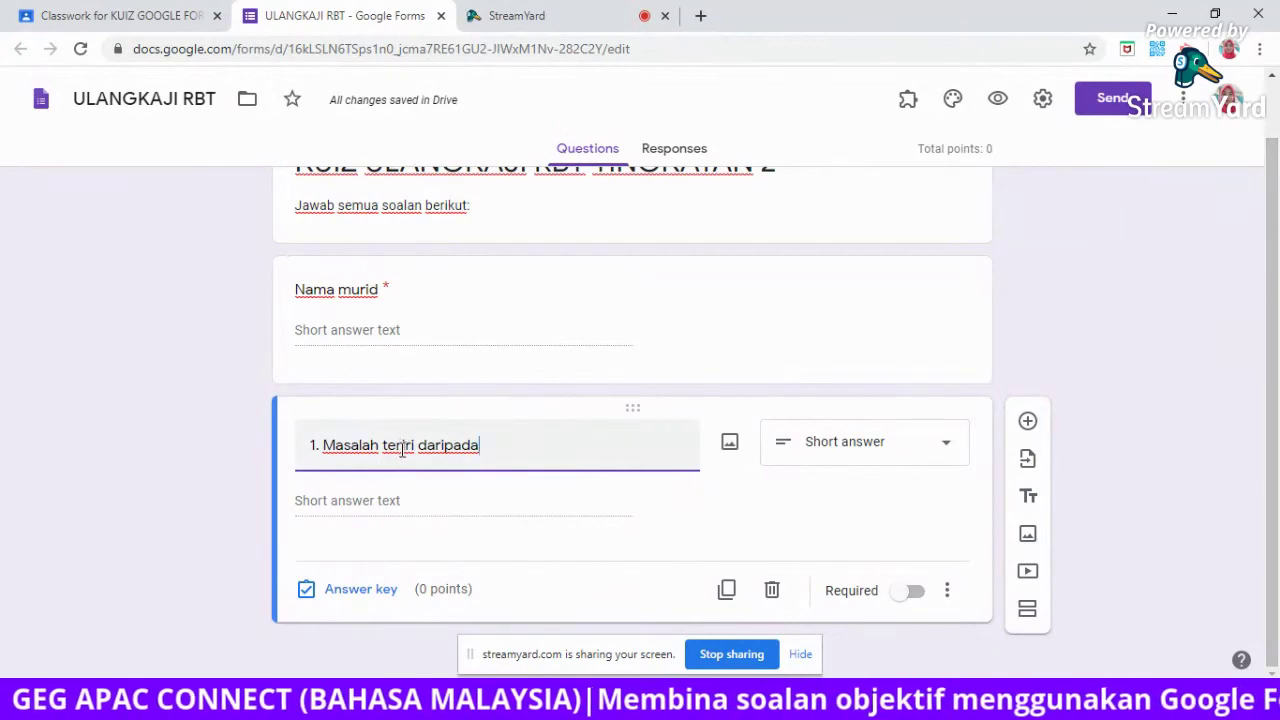
type("dir")
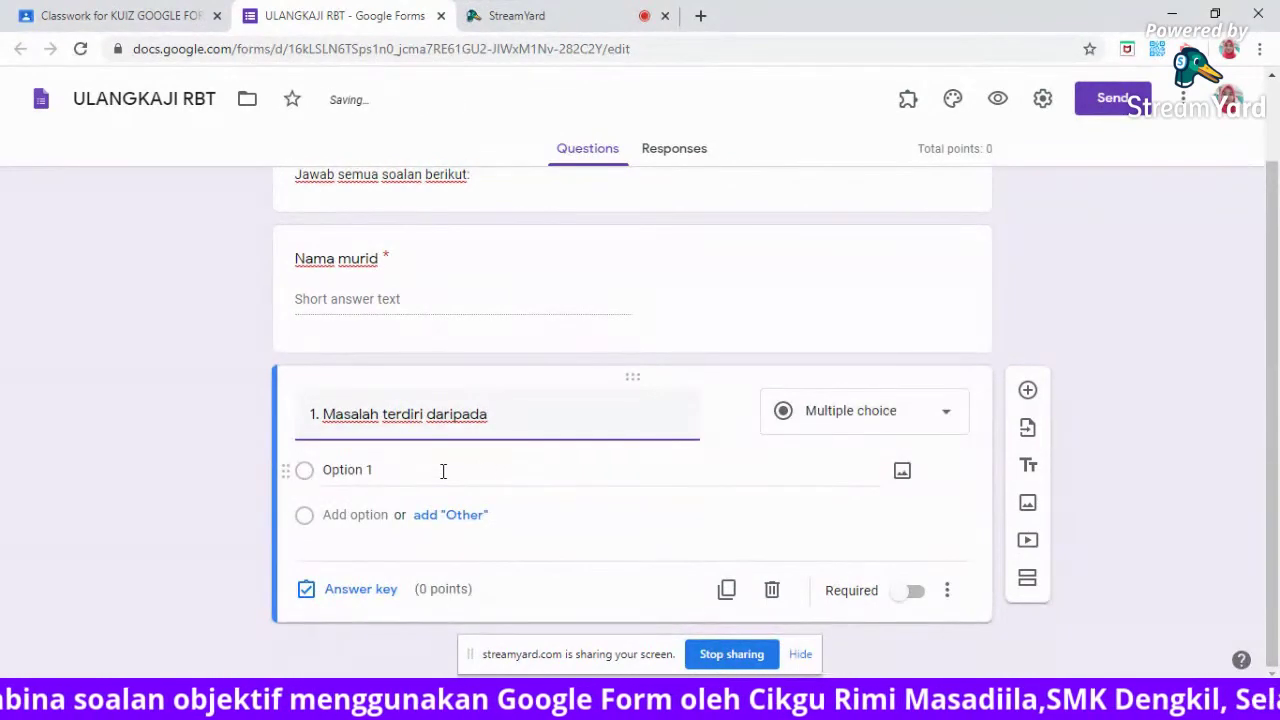
Give question 1 the options 'a. masalah inventif dan masalah bukan inventif', 'b. masalah inventif dan masalah separa inventif', 'c. tiada jawapan'.
left_click(448, 470)
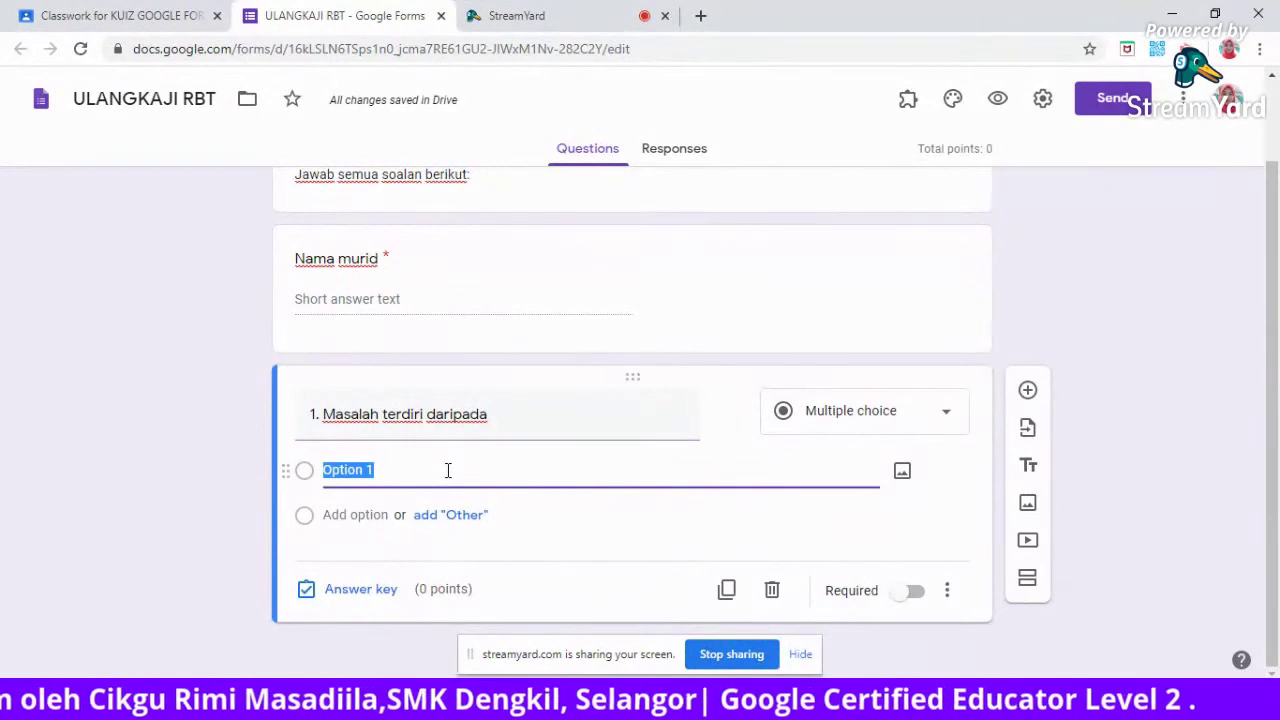
type("a.")
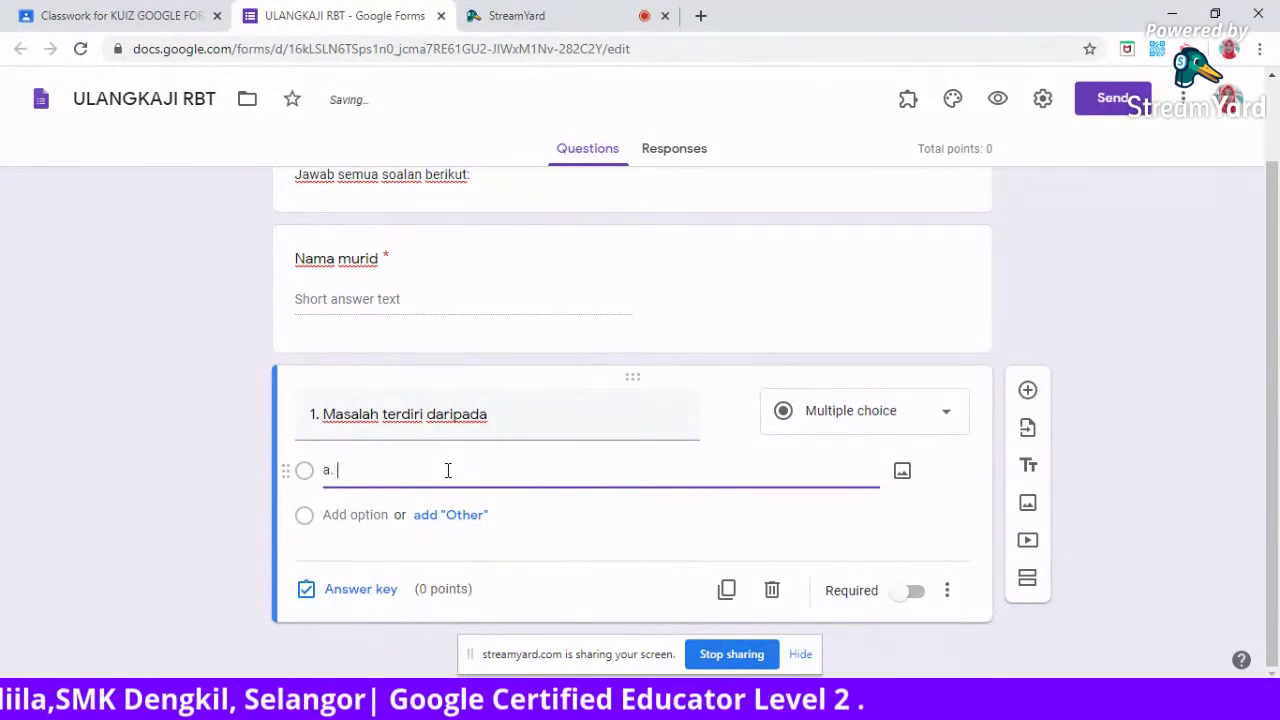
type(" masaa")
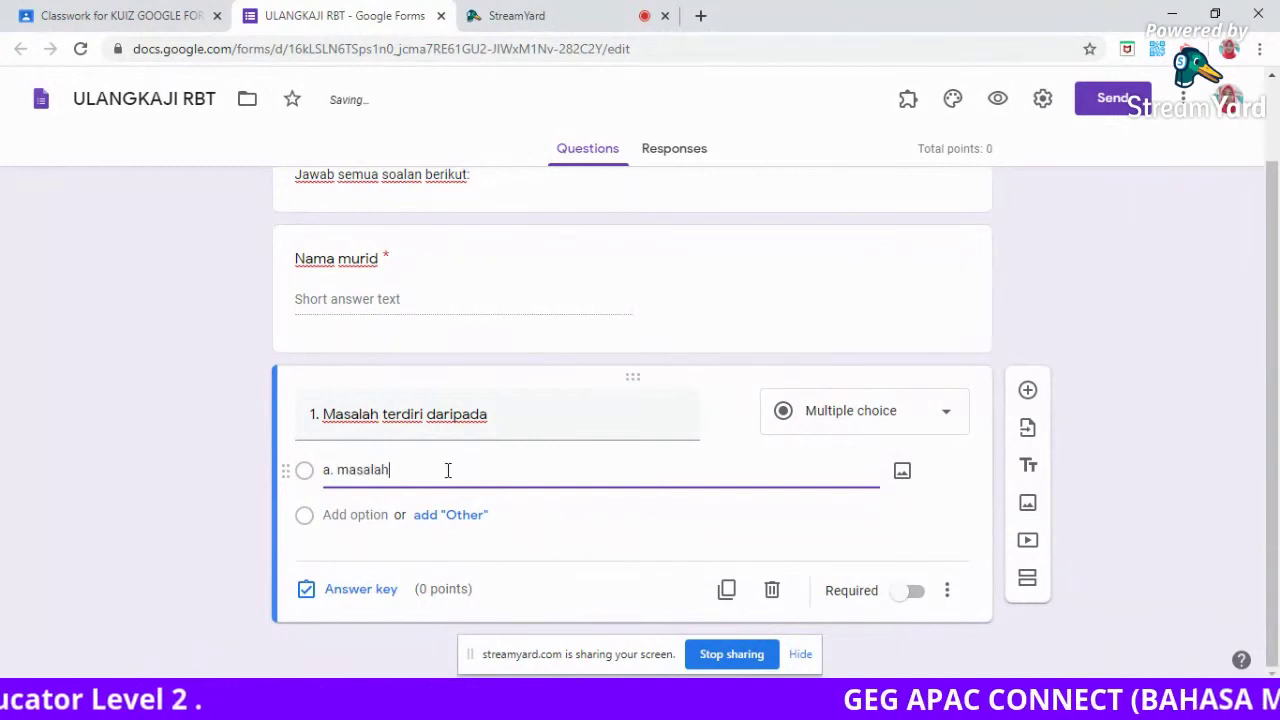
type("ah inventi")
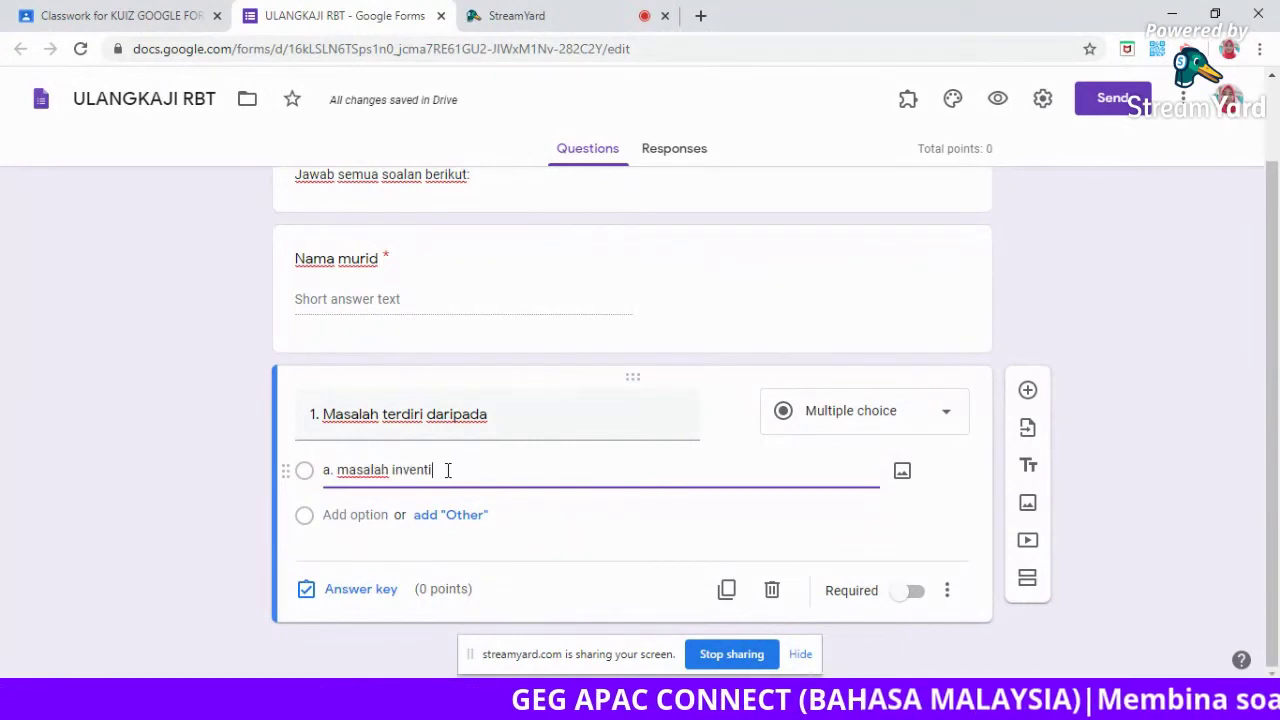
type("f dan masalah bukan inventif")
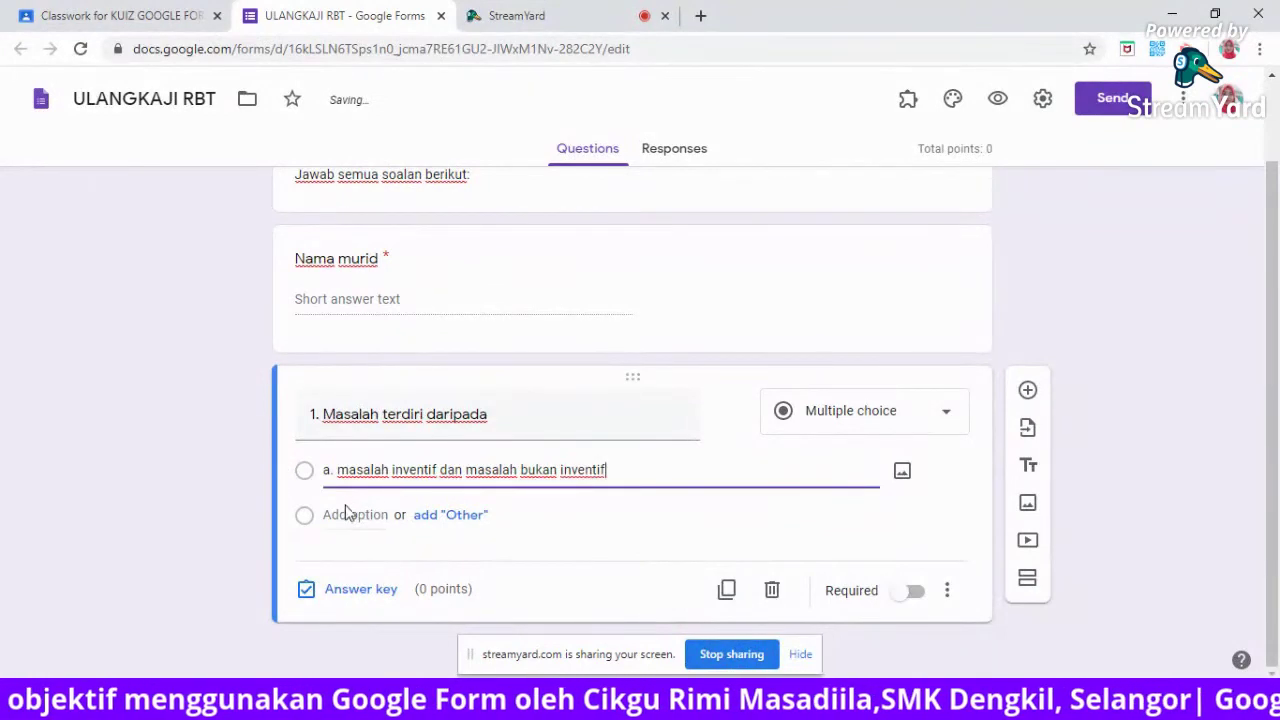
left_click(341, 514)
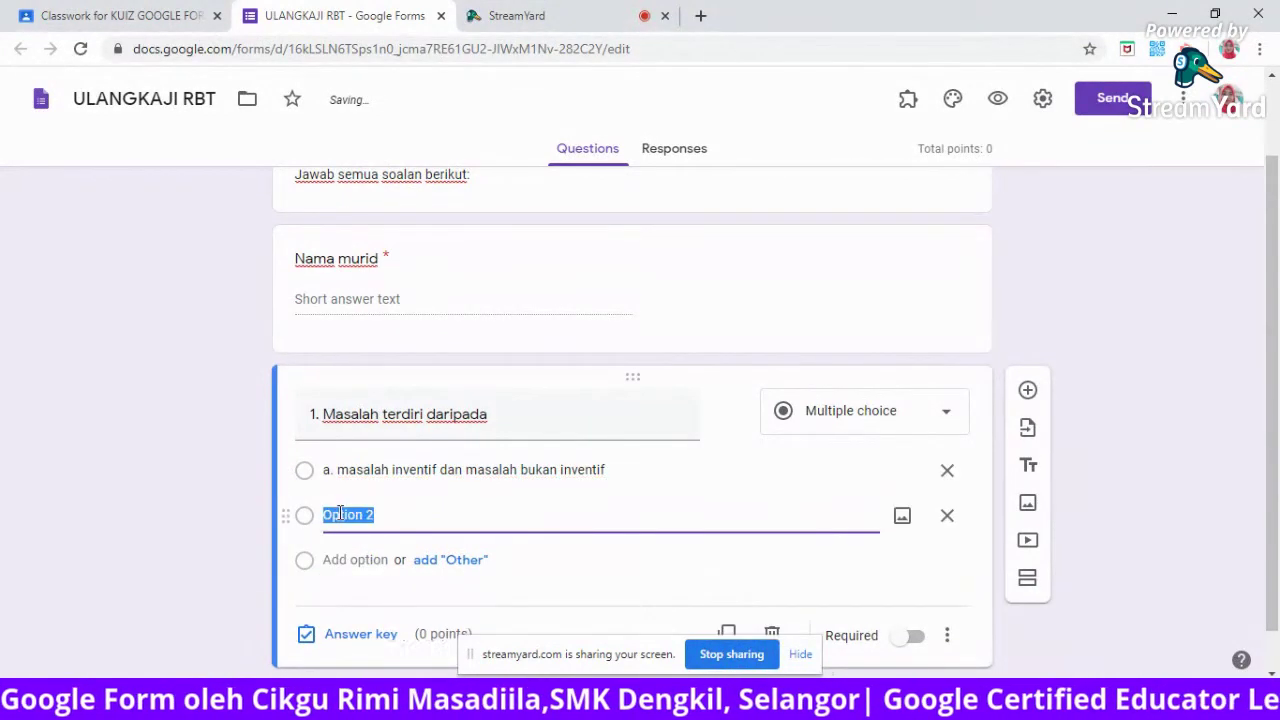
type("b. insalah inve")
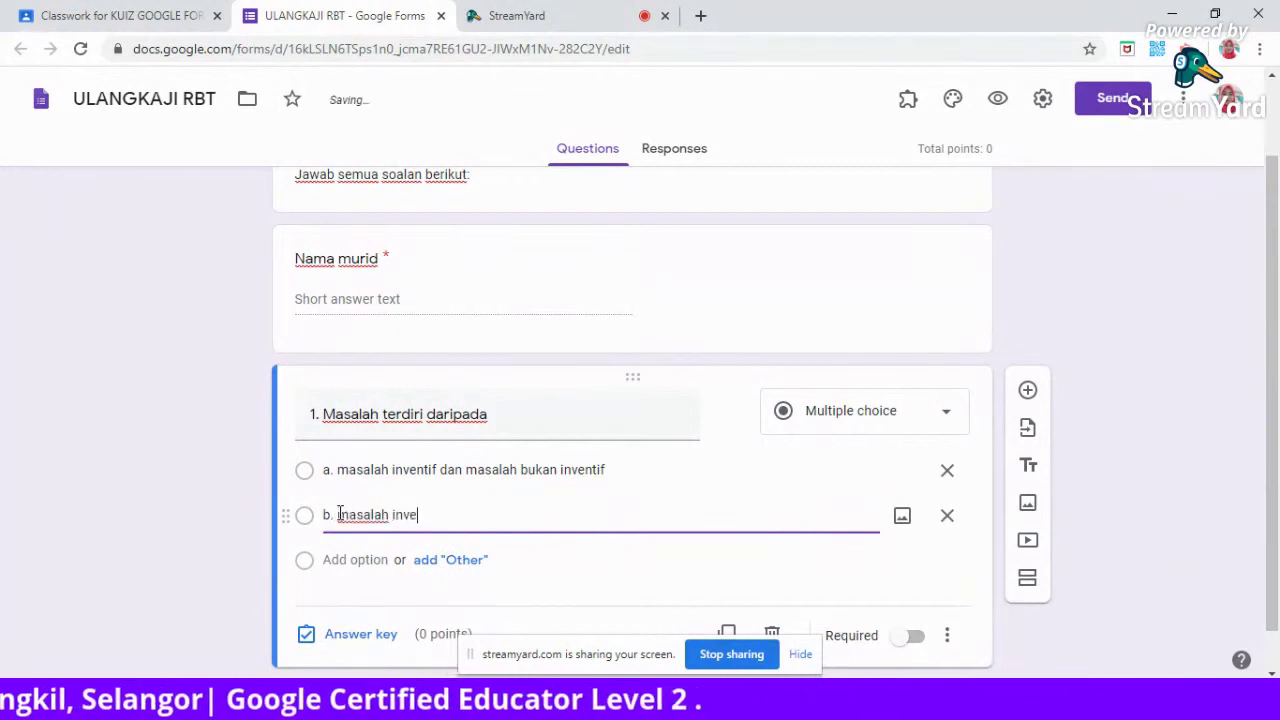
type("ntif dan masalah separa inventif")
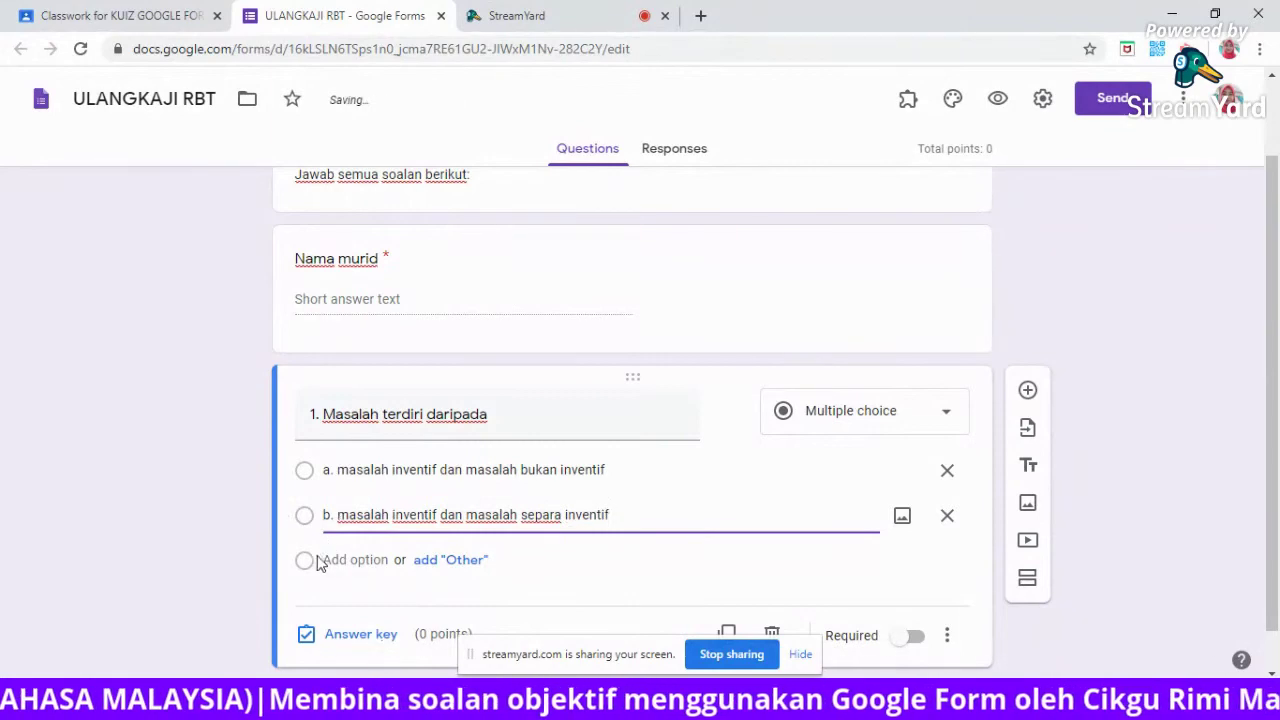
left_click(326, 558)
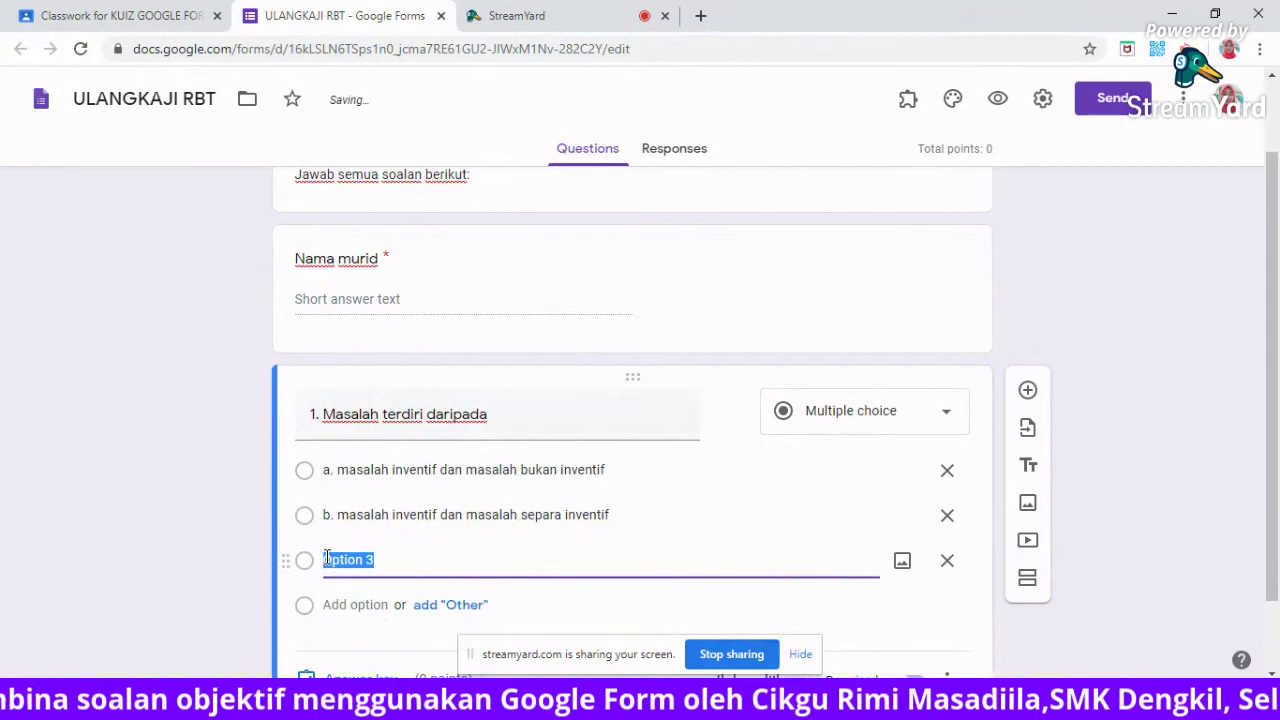
type("c. ti")
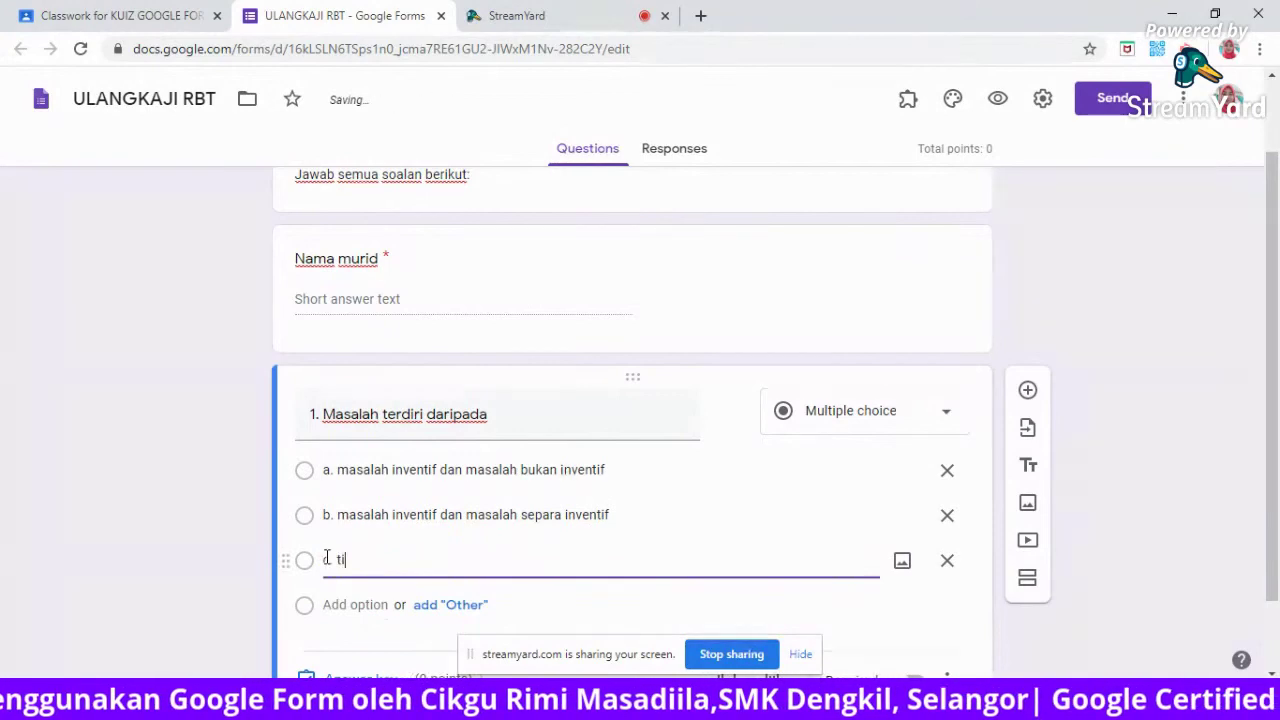
type("ada jawapan")
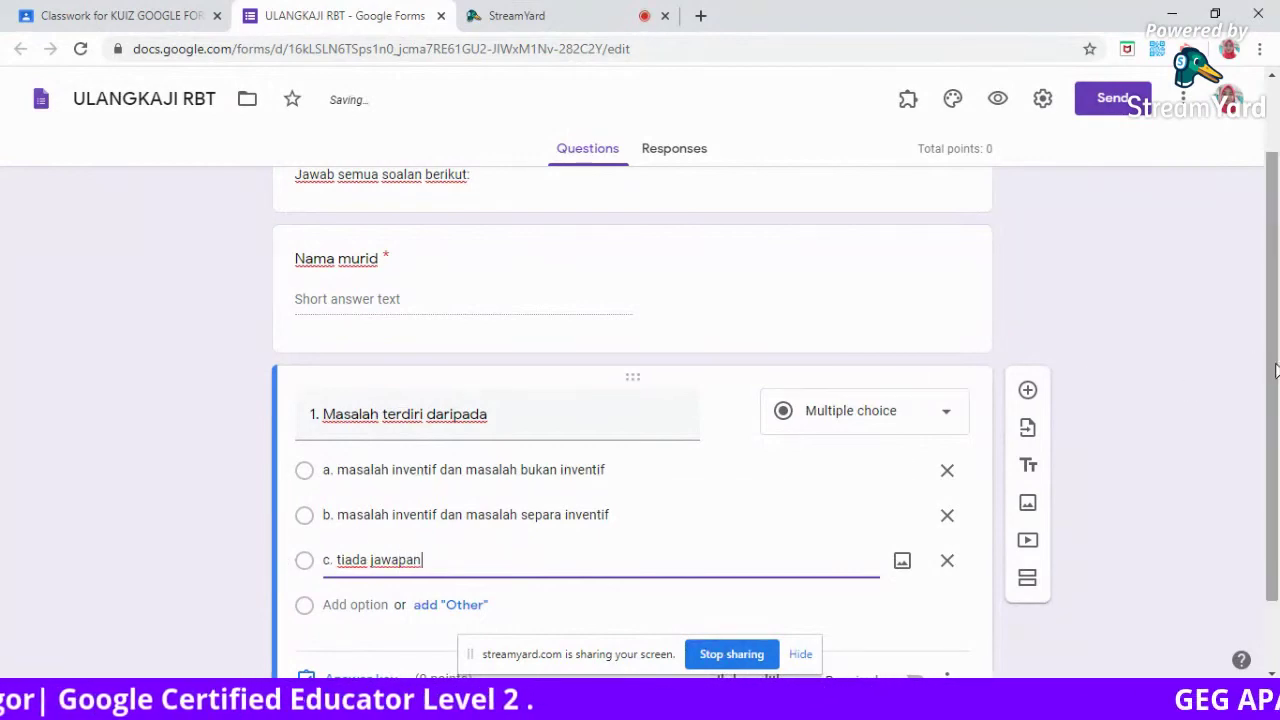
left_click_drag(1276, 376, 1276, 458)
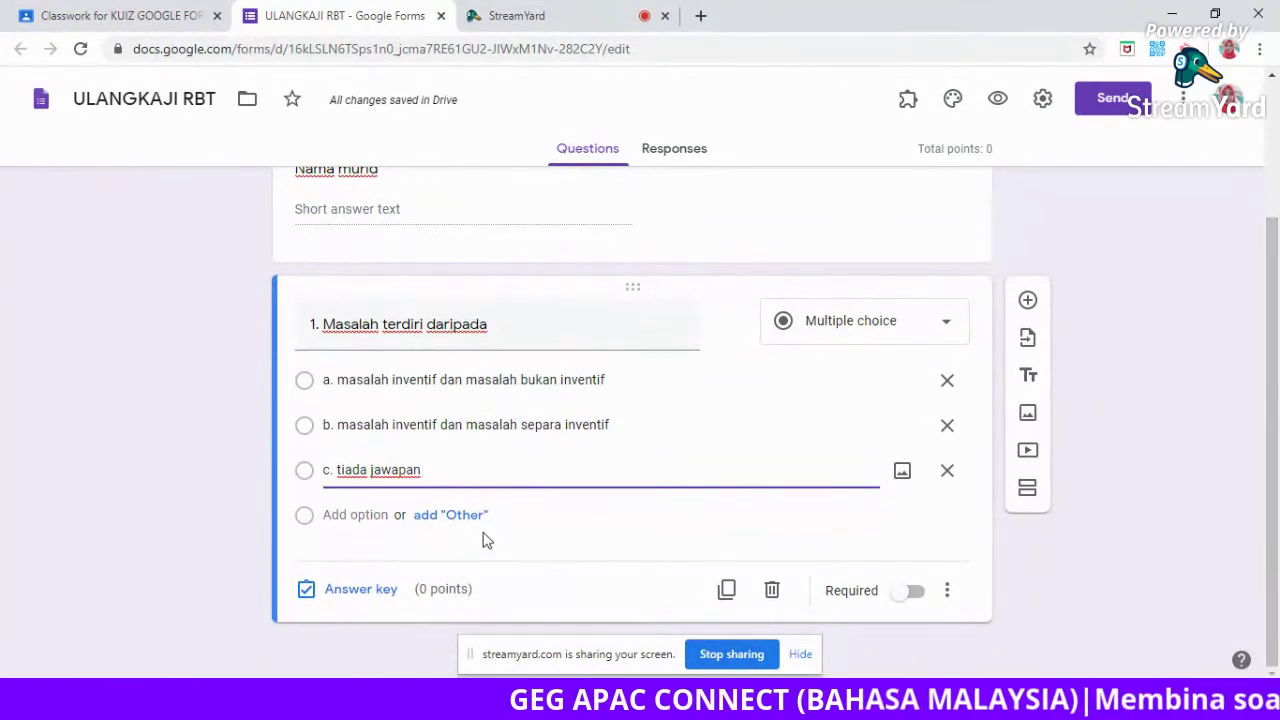
Set question 1's answer key to option a only, worth 2 points.
left_click(352, 590)
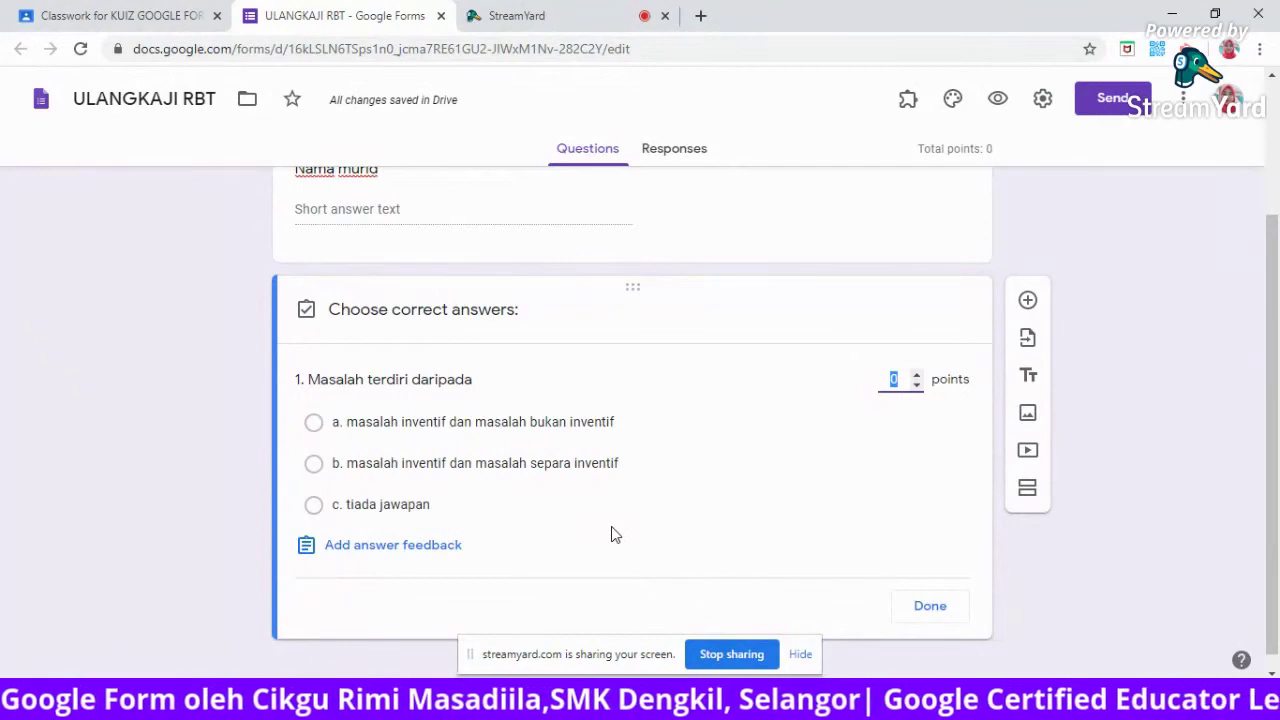
left_click(598, 428)
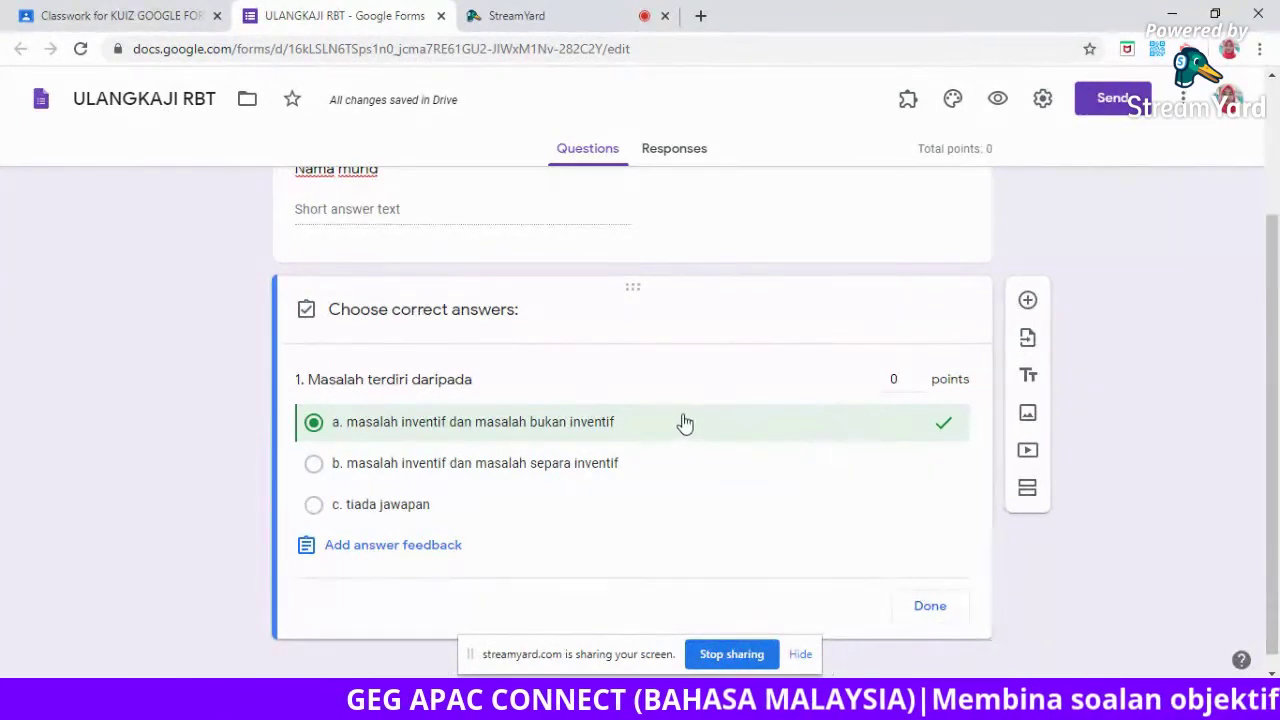
left_click(900, 381)
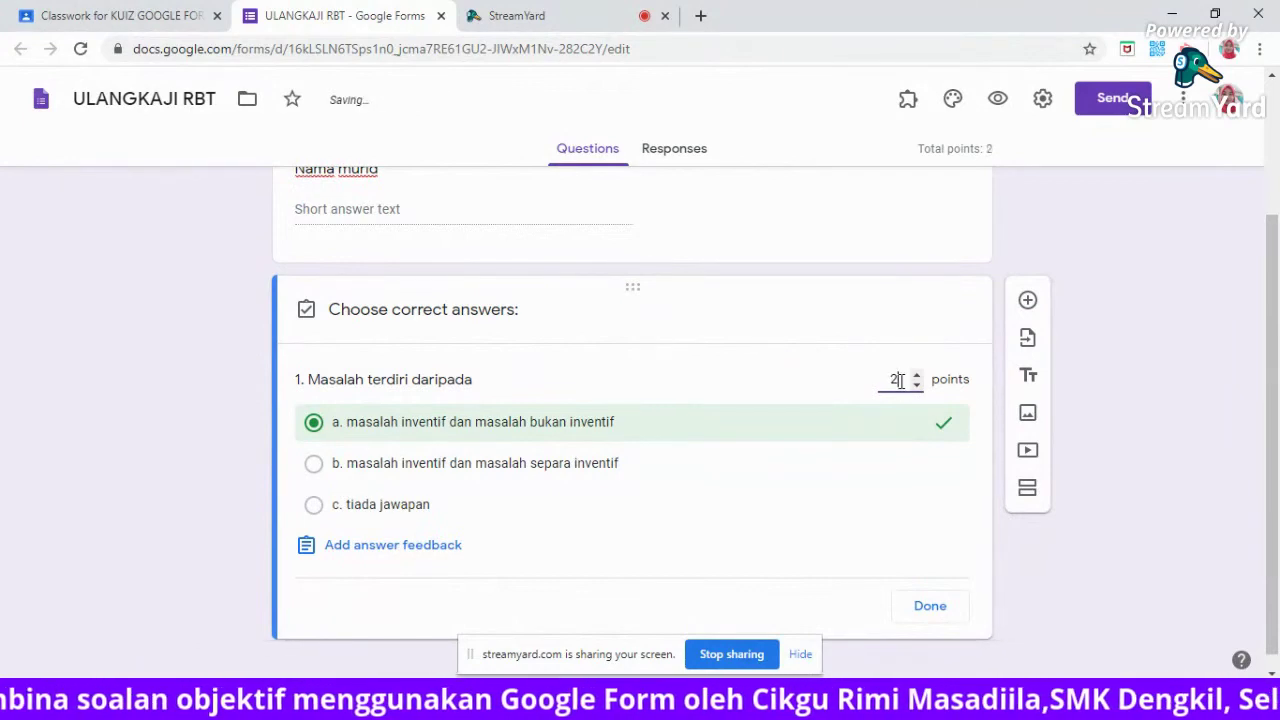
left_click(788, 512)
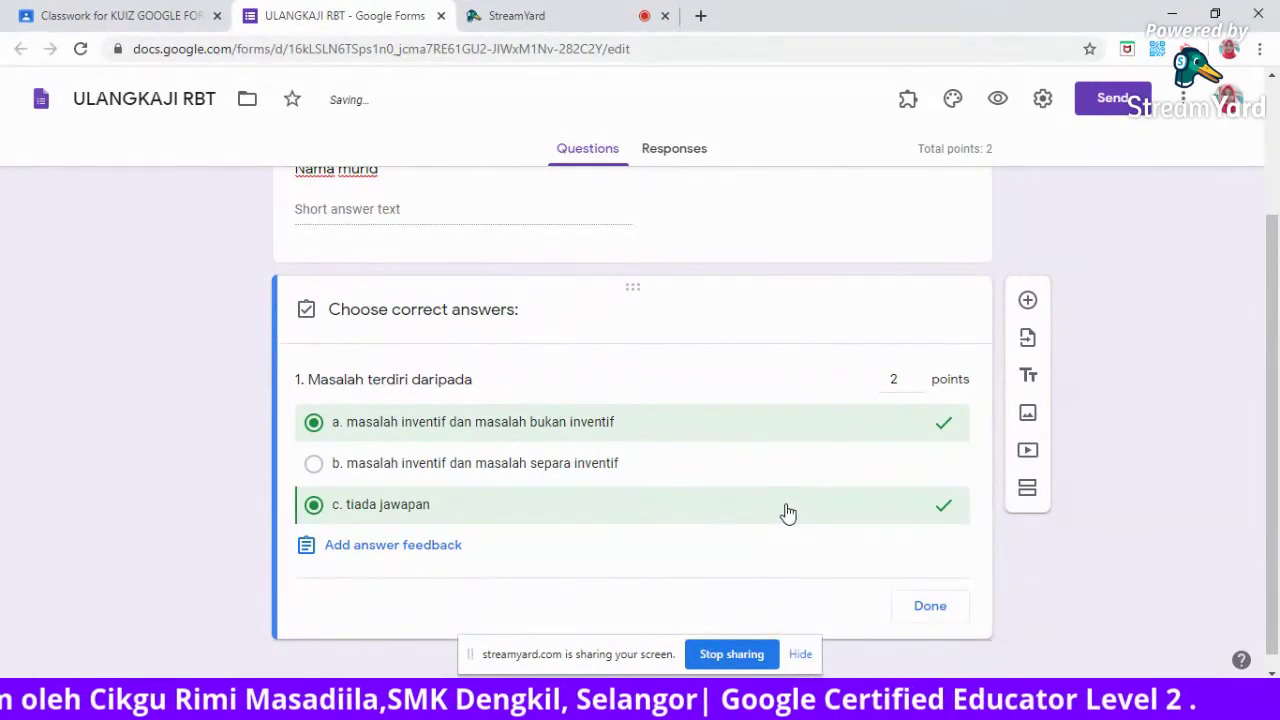
left_click(744, 480)
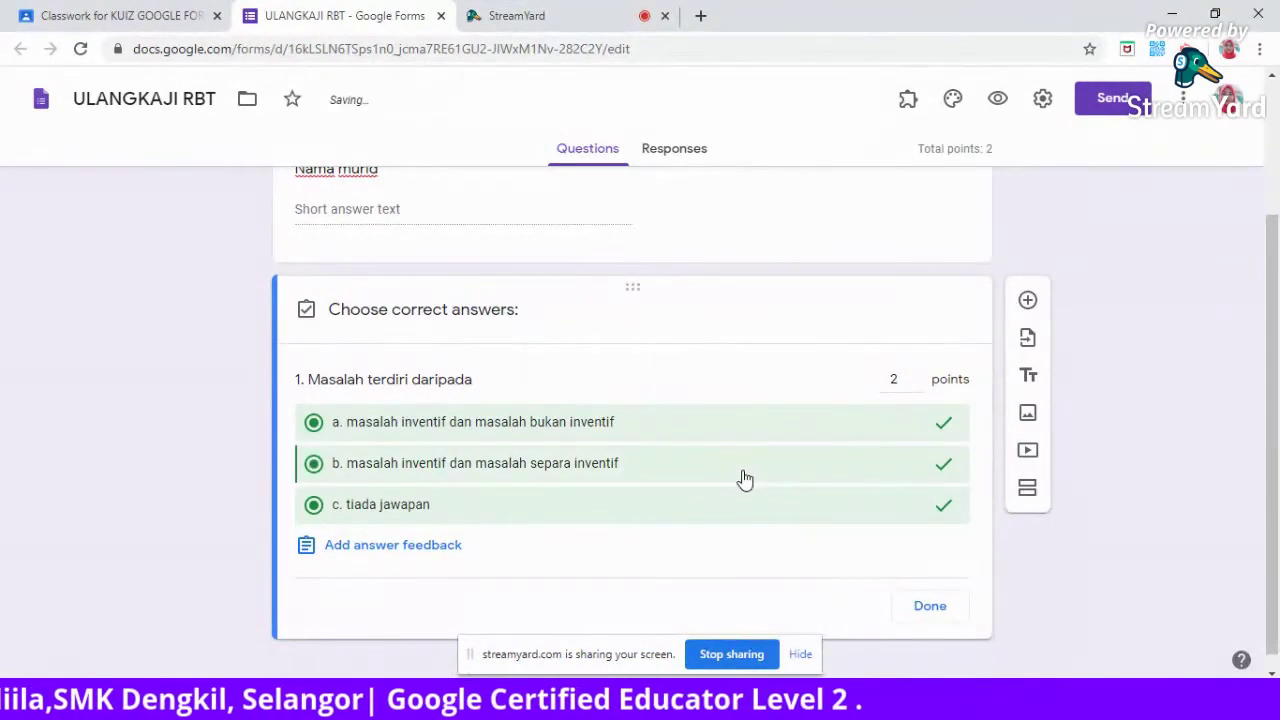
left_click(676, 470)
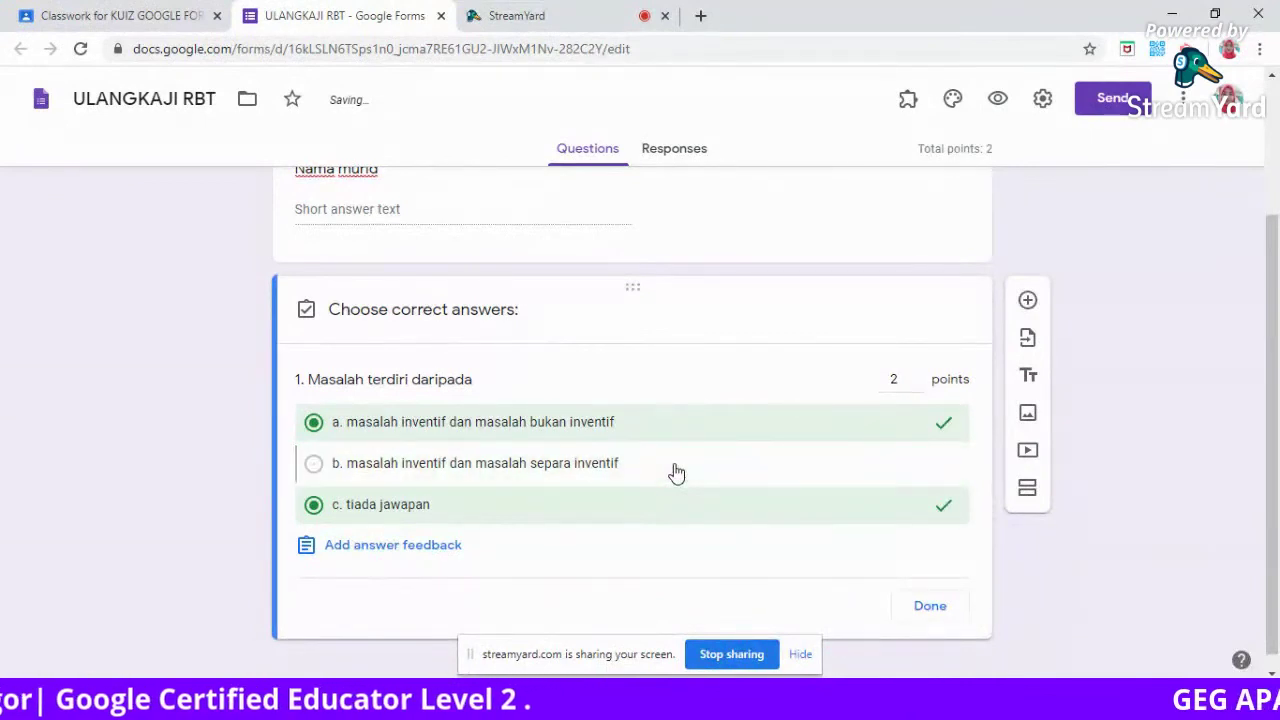
left_click(684, 514)
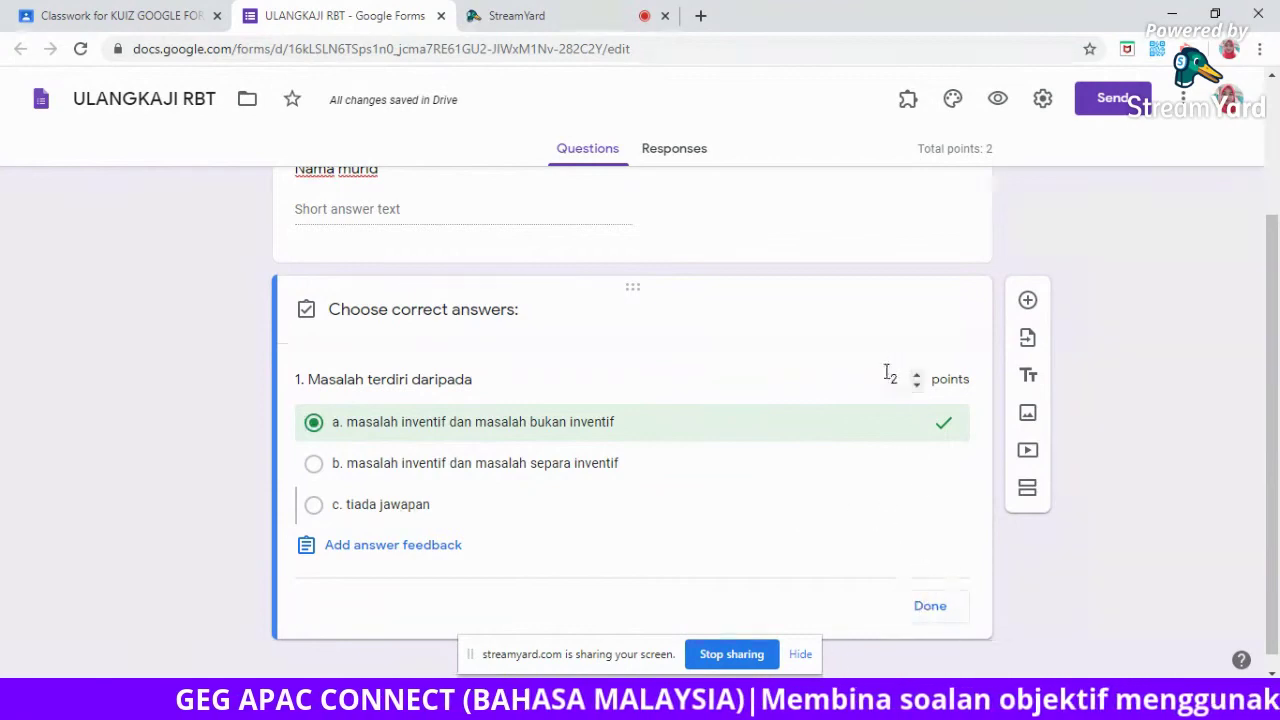
left_click(928, 618)
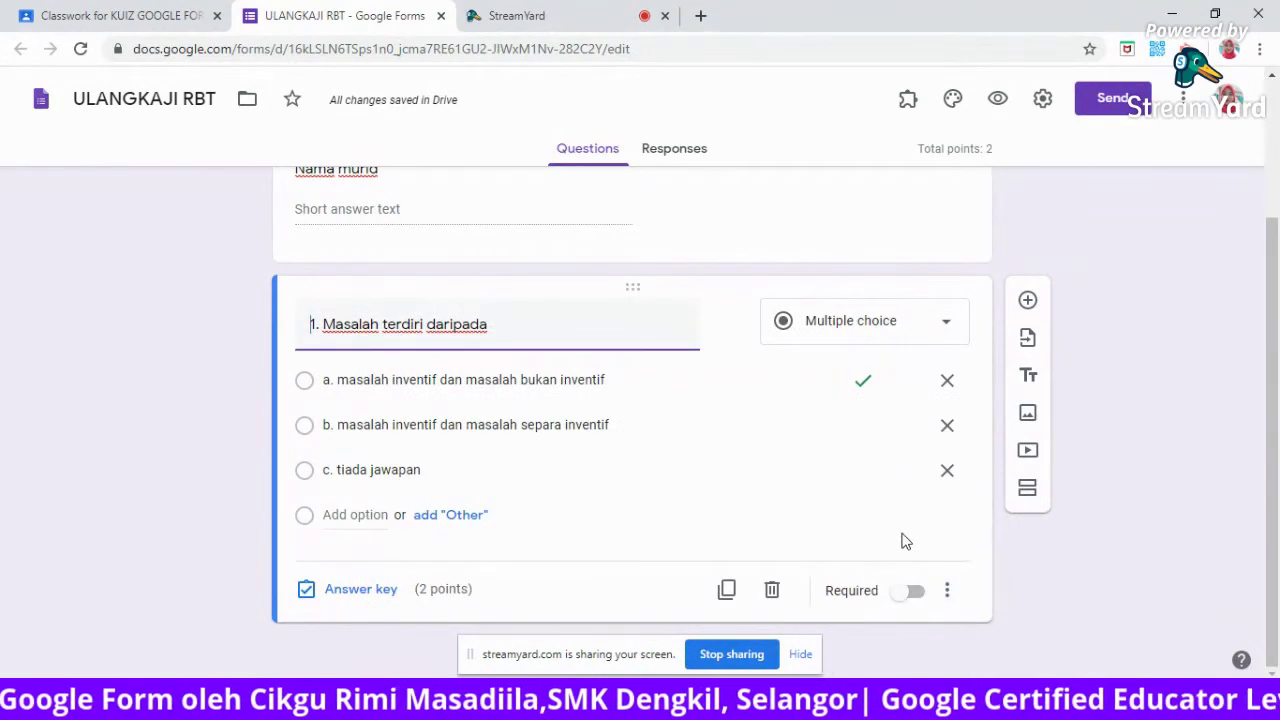
Turn on Required for question 1, '1. Masalah terdiri daripada'.
left_click(920, 592)
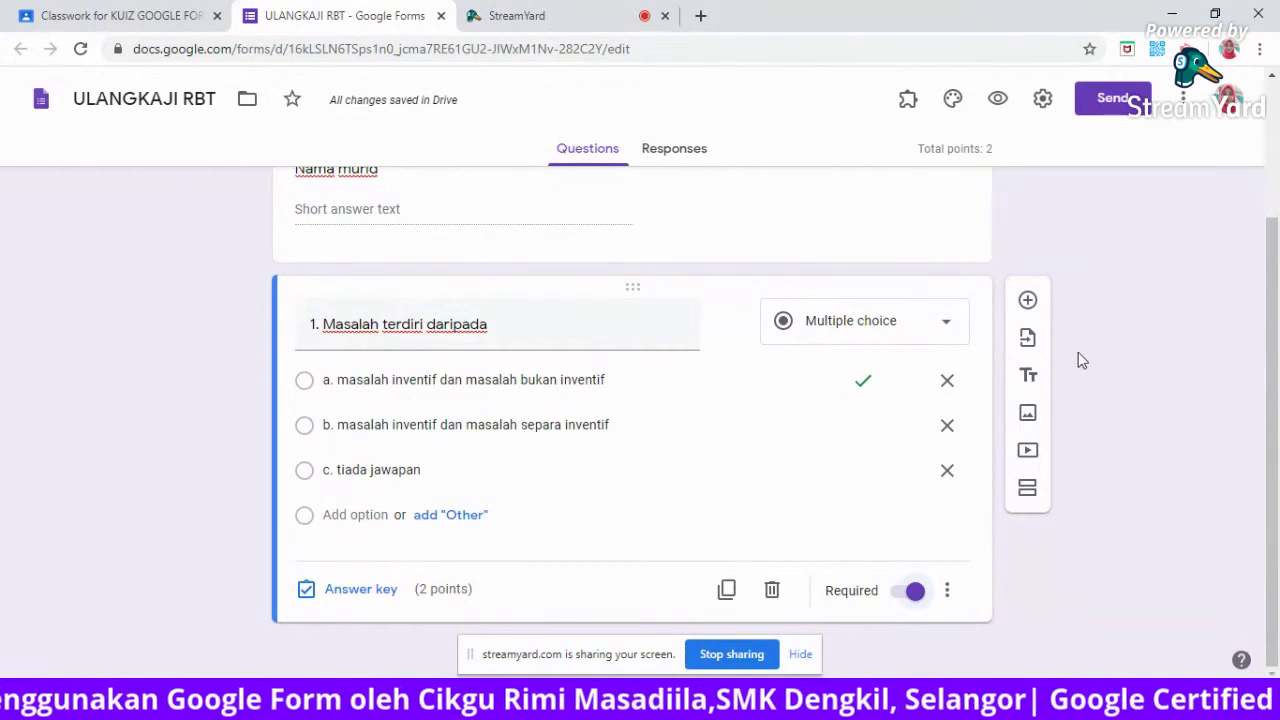
Choose the MELUKIS SISTEM FUNGSI form as the source for importing questions.
left_click(1027, 341)
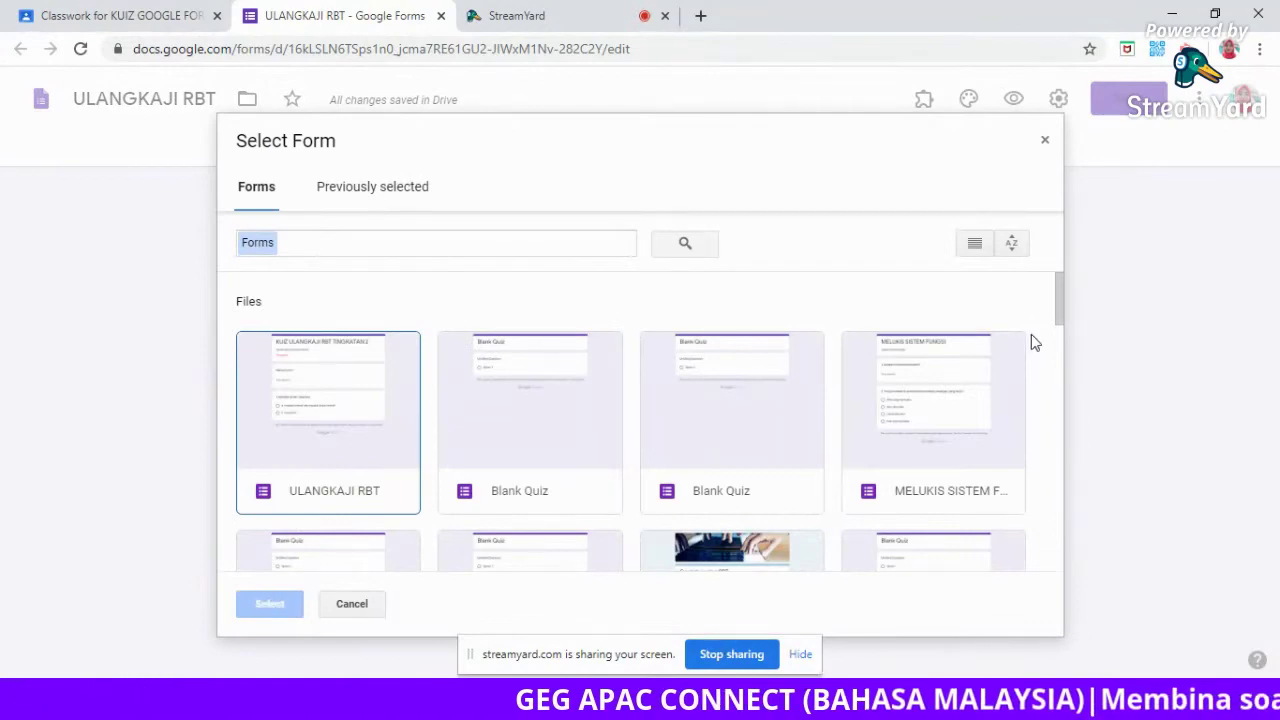
left_click_drag(1059, 292, 1062, 403)
left_click_drag(1065, 363, 1058, 292)
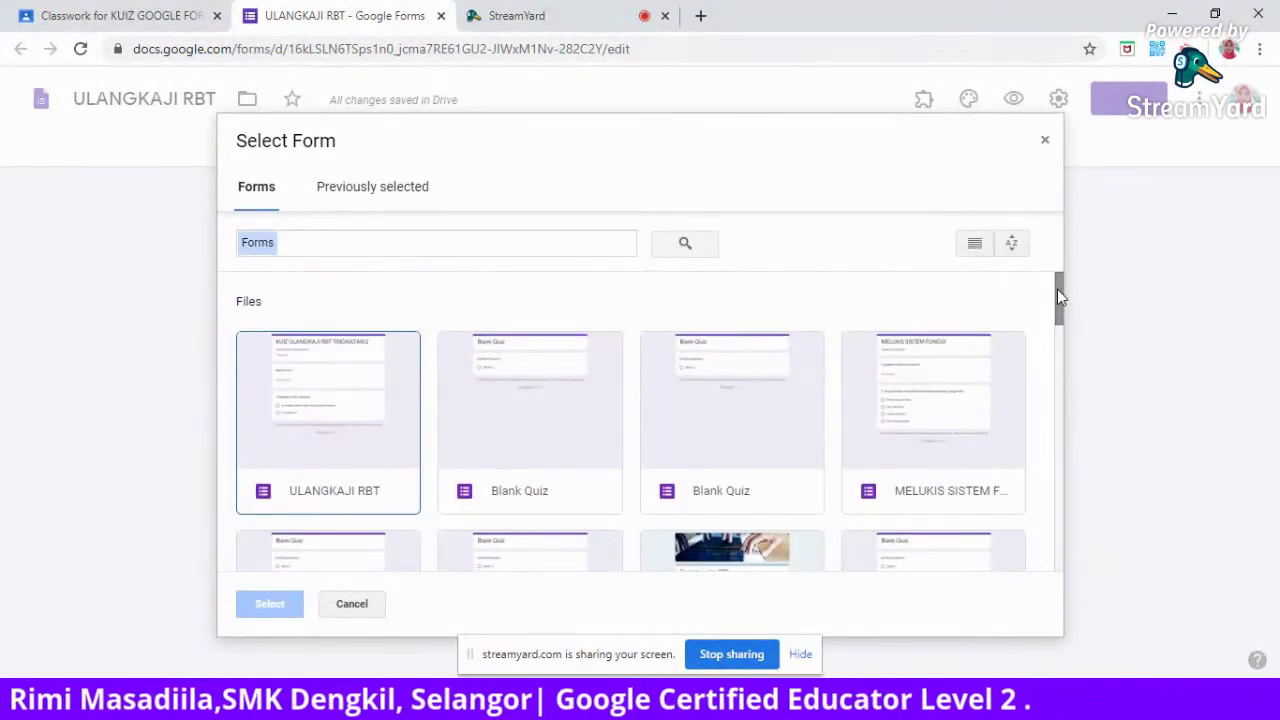
double_click(932, 393)
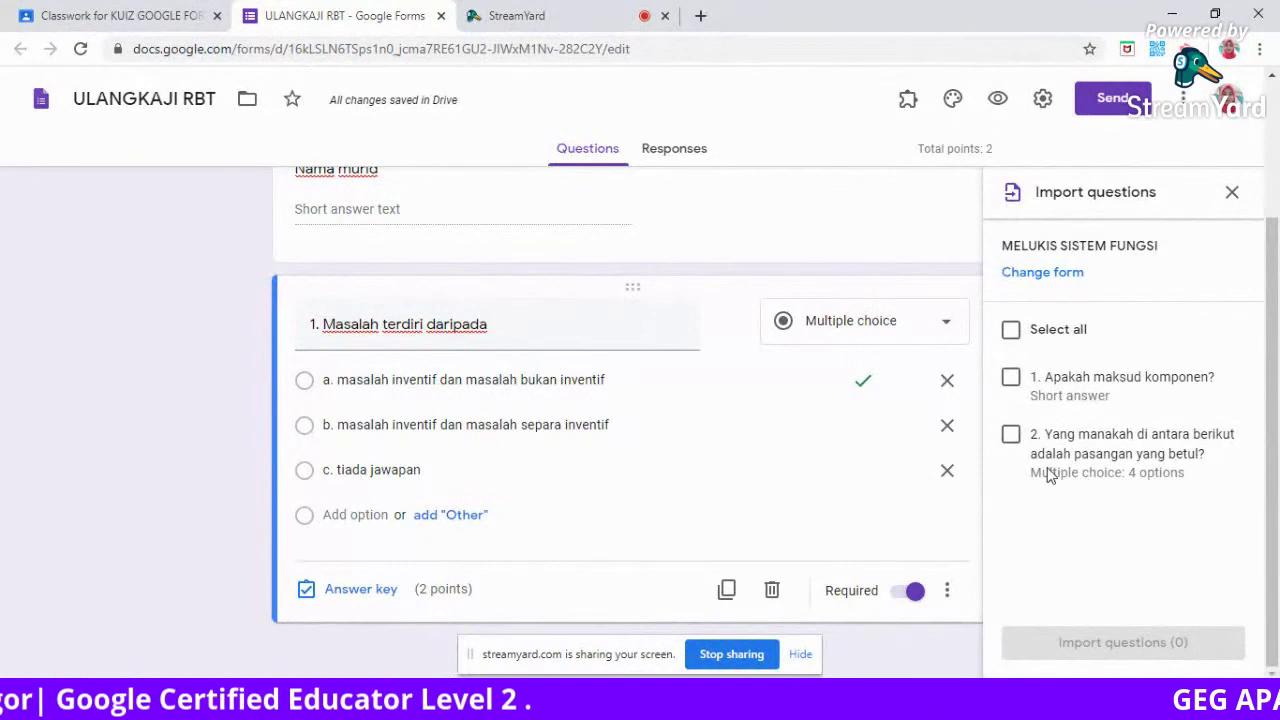
Import only question 2, 'Yang manakah di antara berikut adalah pasangan yang betul?', into the quiz.
left_click(1011, 434)
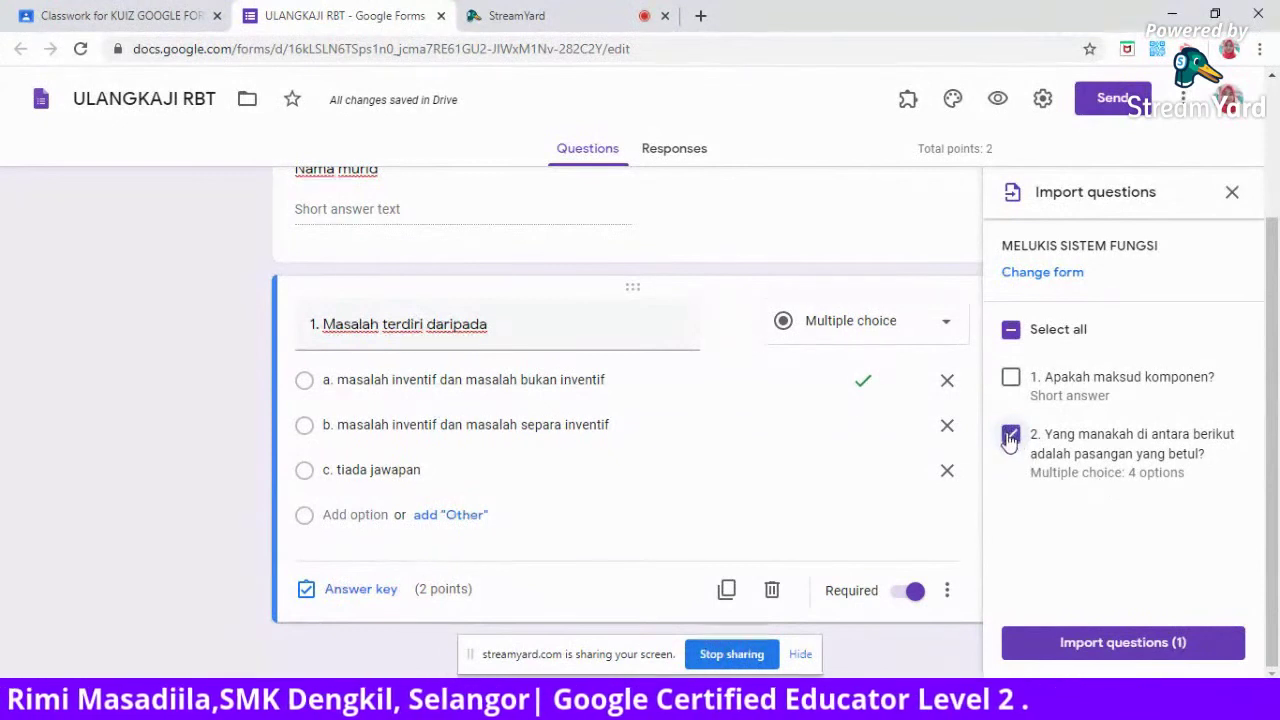
left_click(1115, 645)
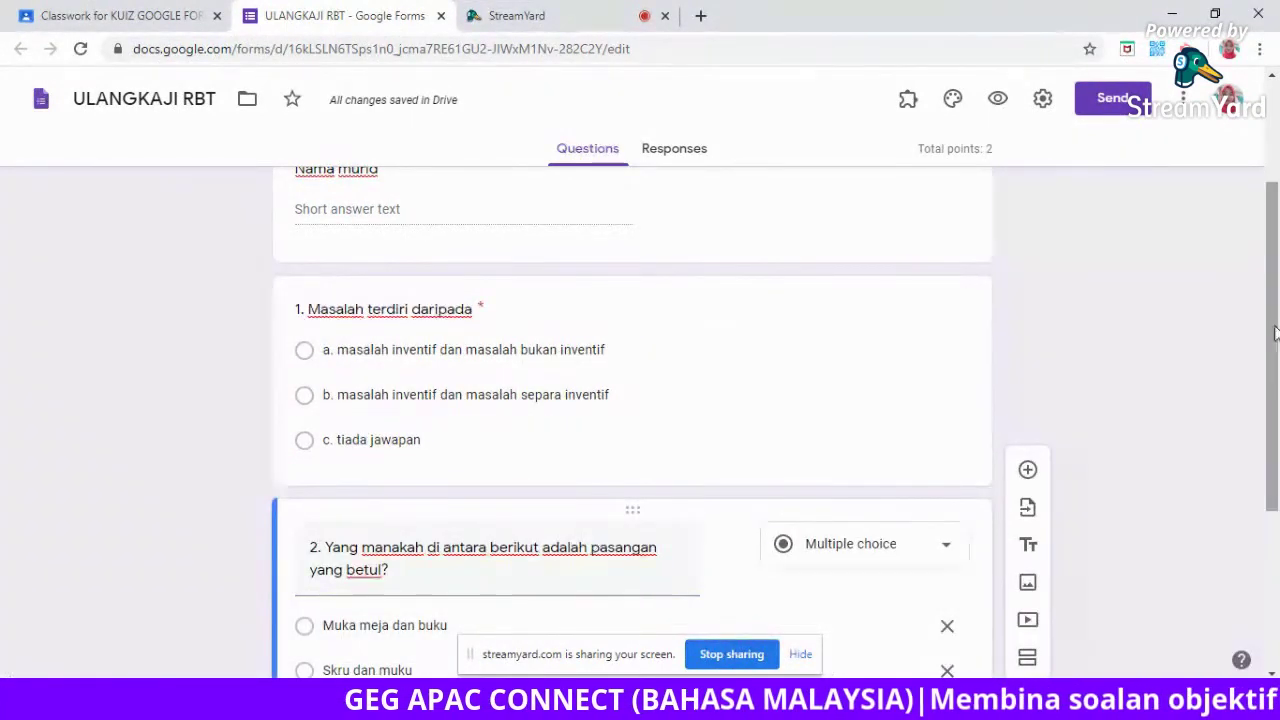
Bring up the answer key for imported question 2 with its four table-part choices.
left_click_drag(1275, 340, 1275, 486)
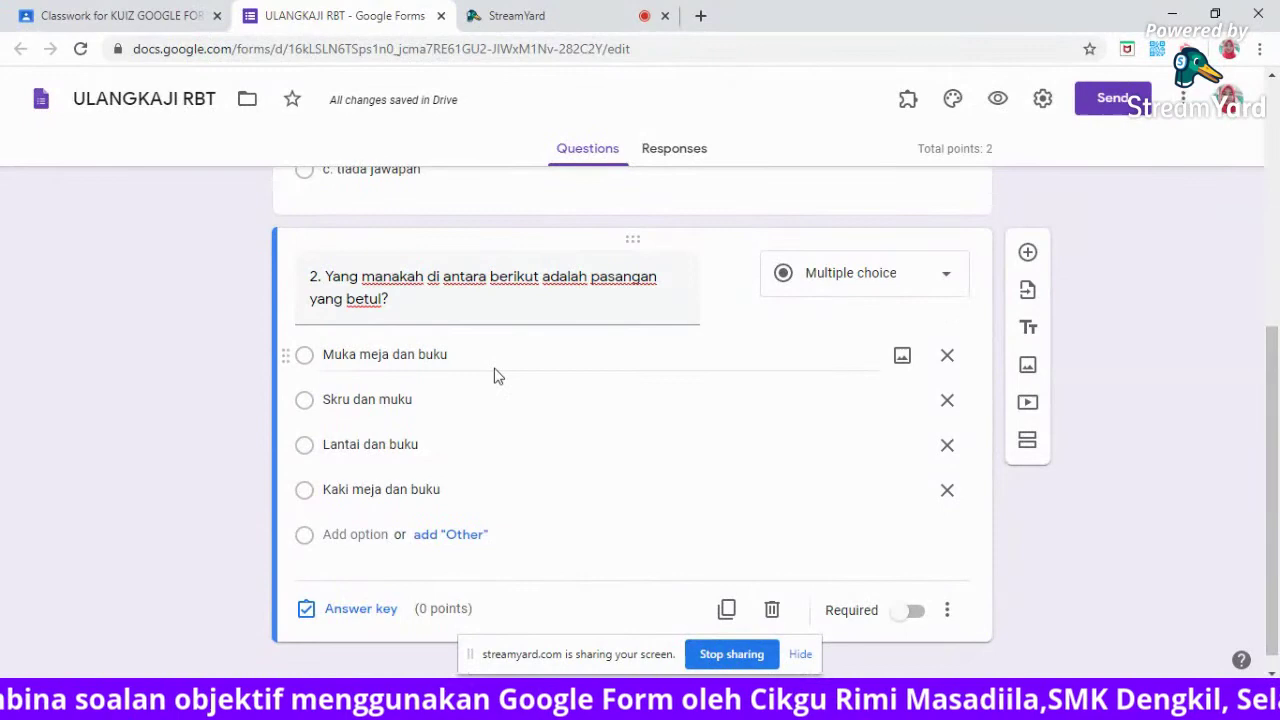
triple_click(322, 275)
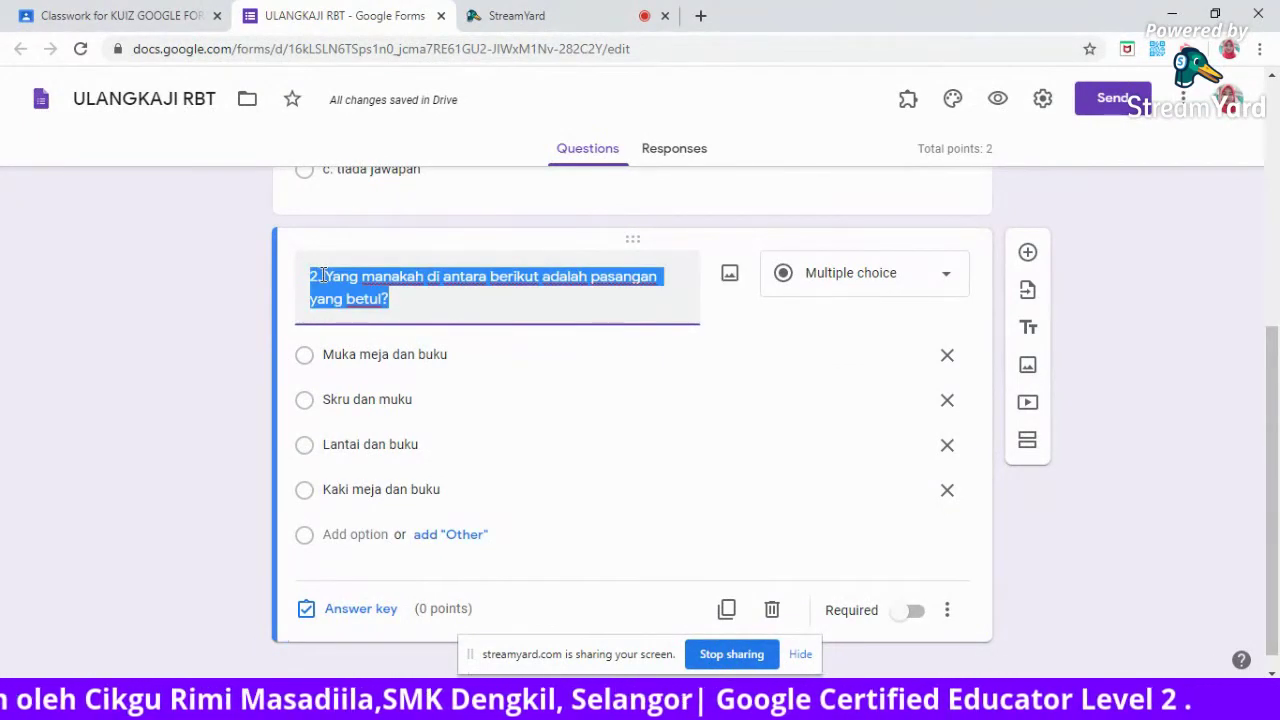
left_click(514, 358)
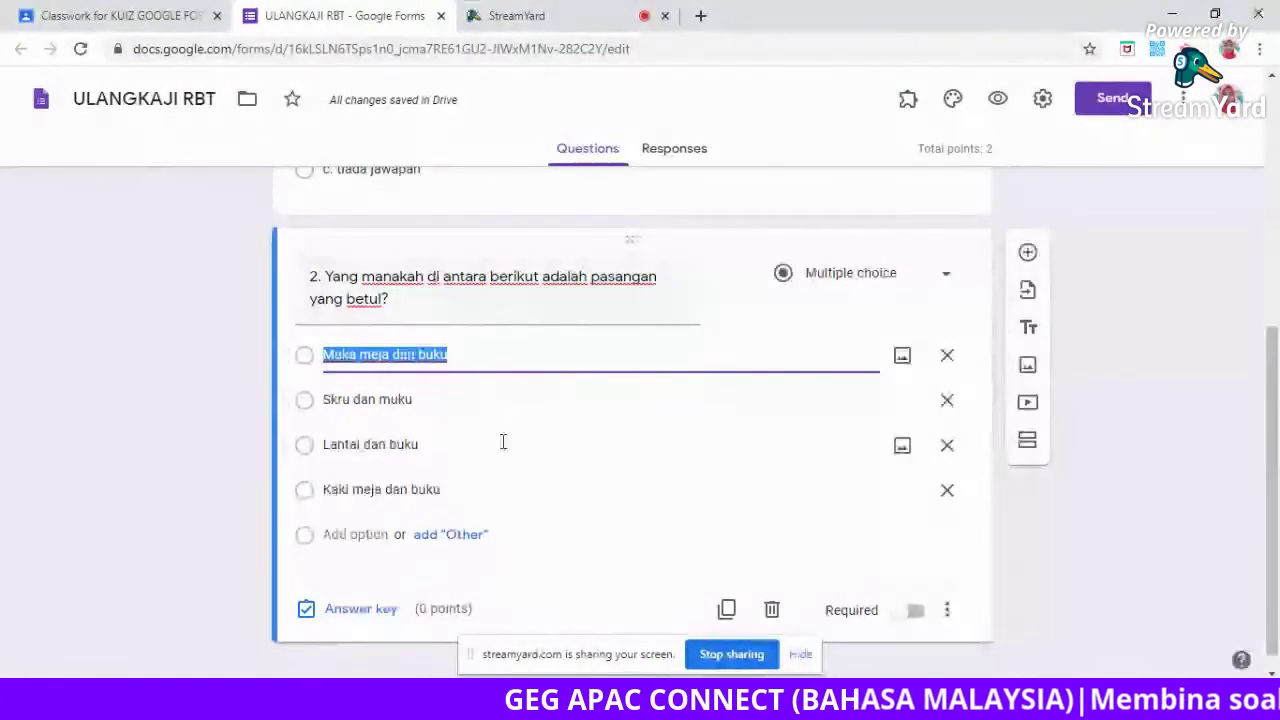
left_click(365, 610)
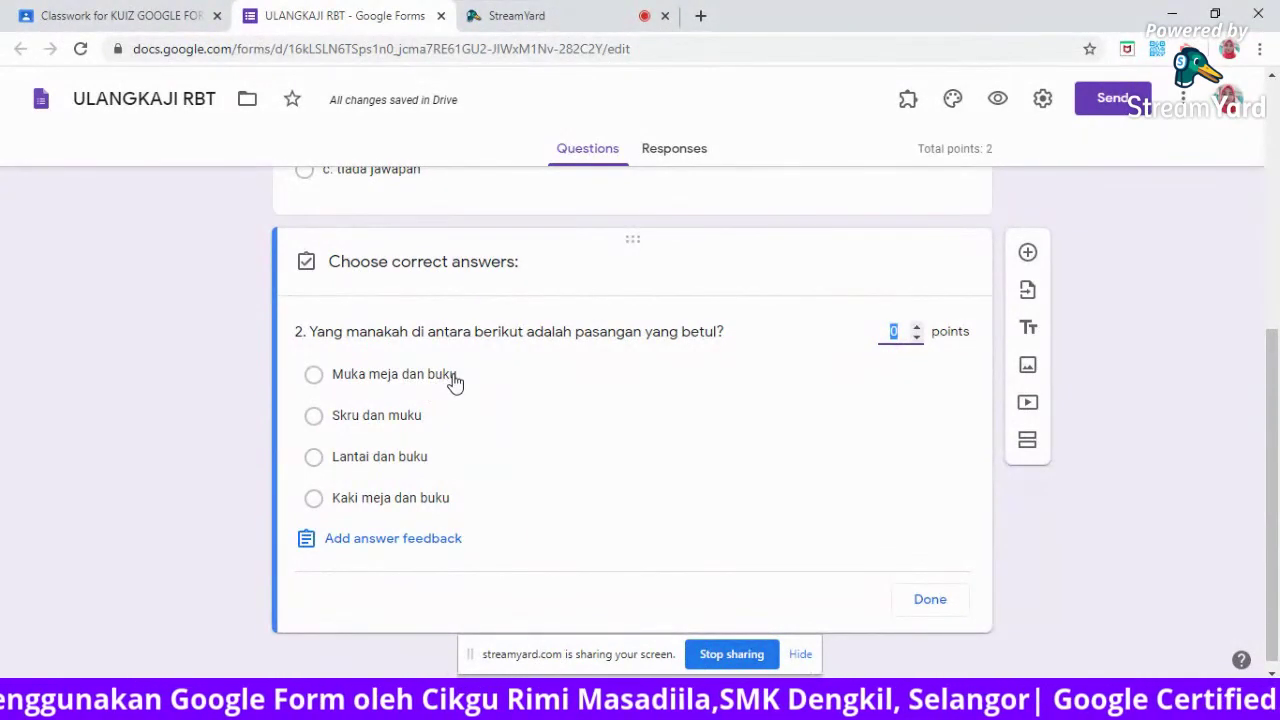
Mark 'Muka meja dan buku' as question 2's correct answer, worth 2 points.
left_click(455, 380)
left_click(901, 332)
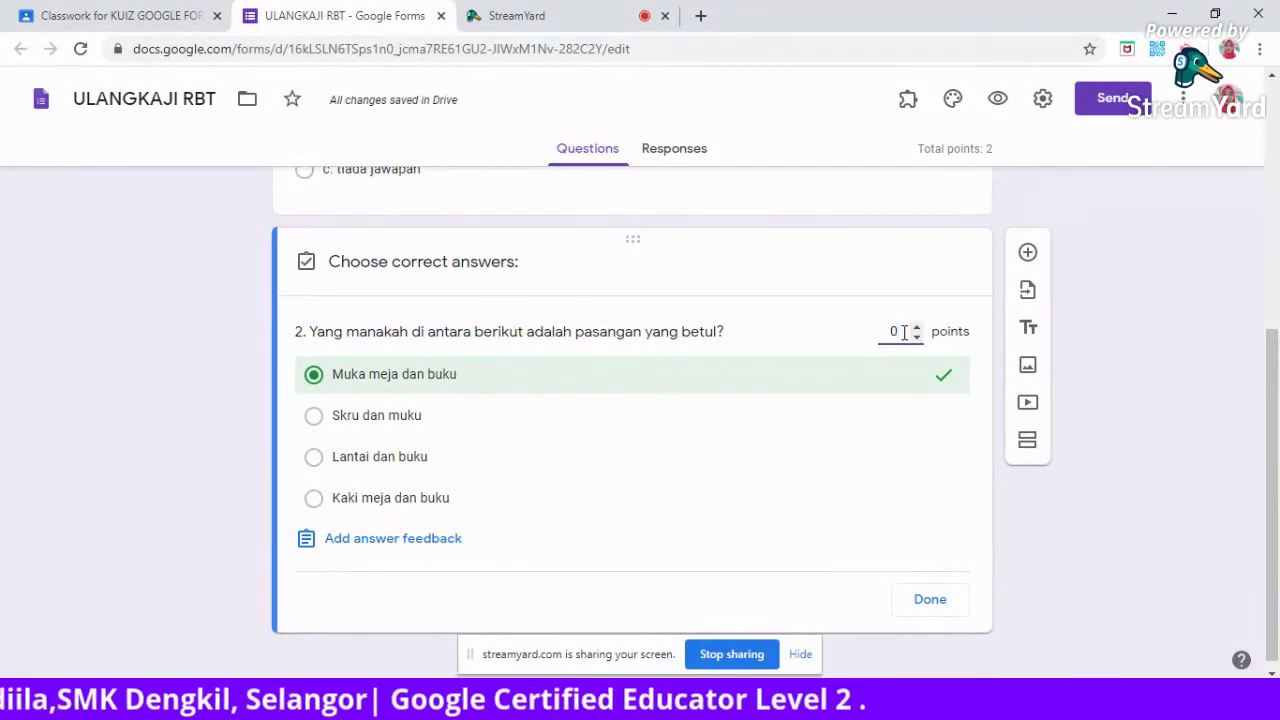
type("2")
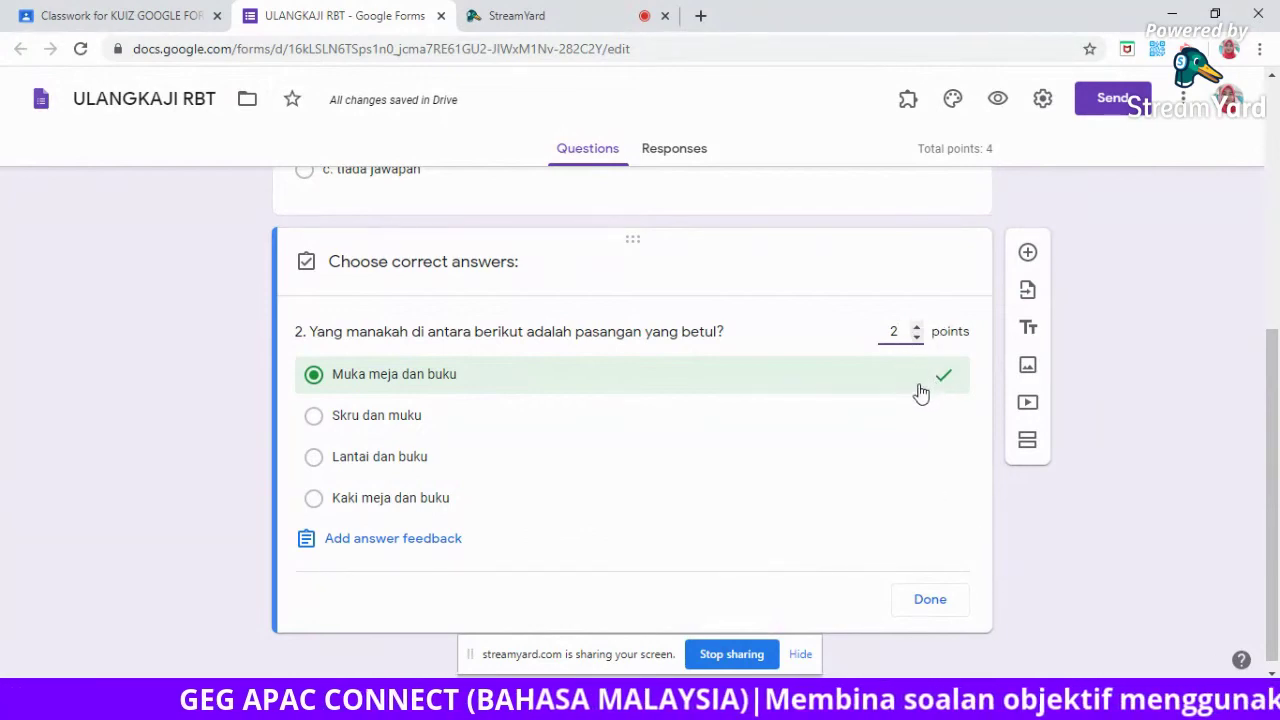
left_click(929, 600)
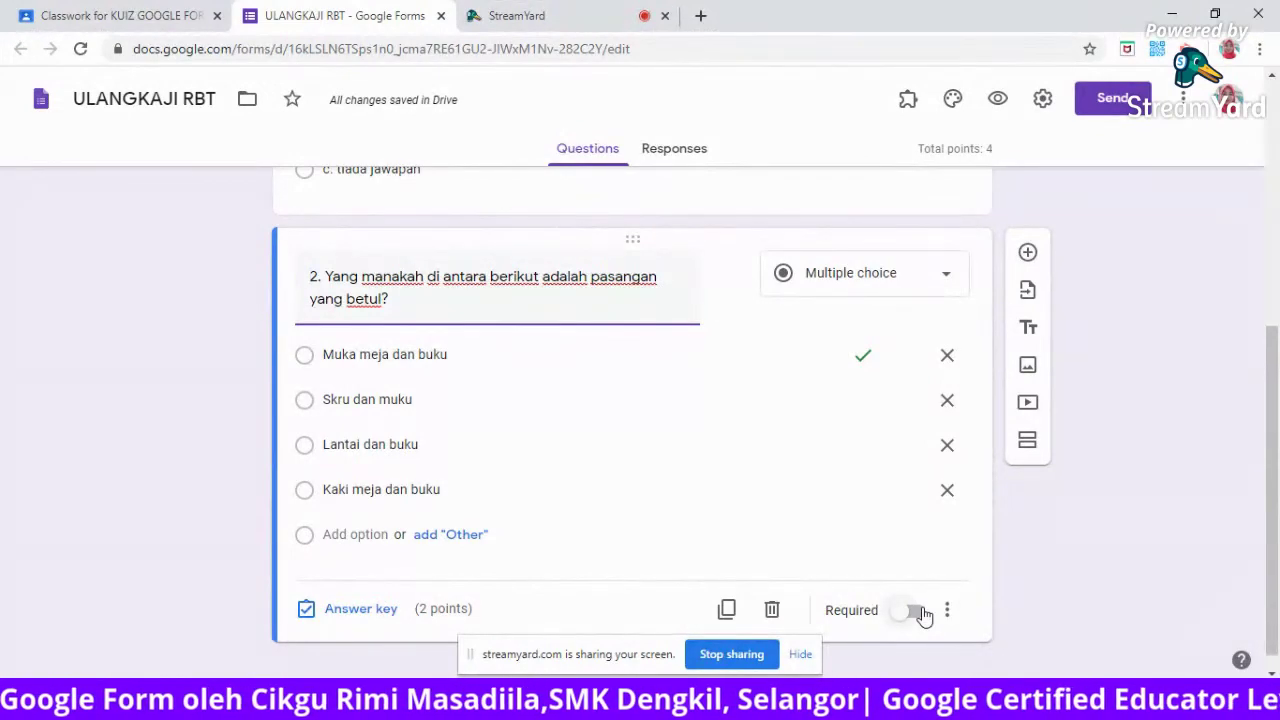
Switch question 2 to required and add a new blank multiple-choice question below it.
left_click(922, 617)
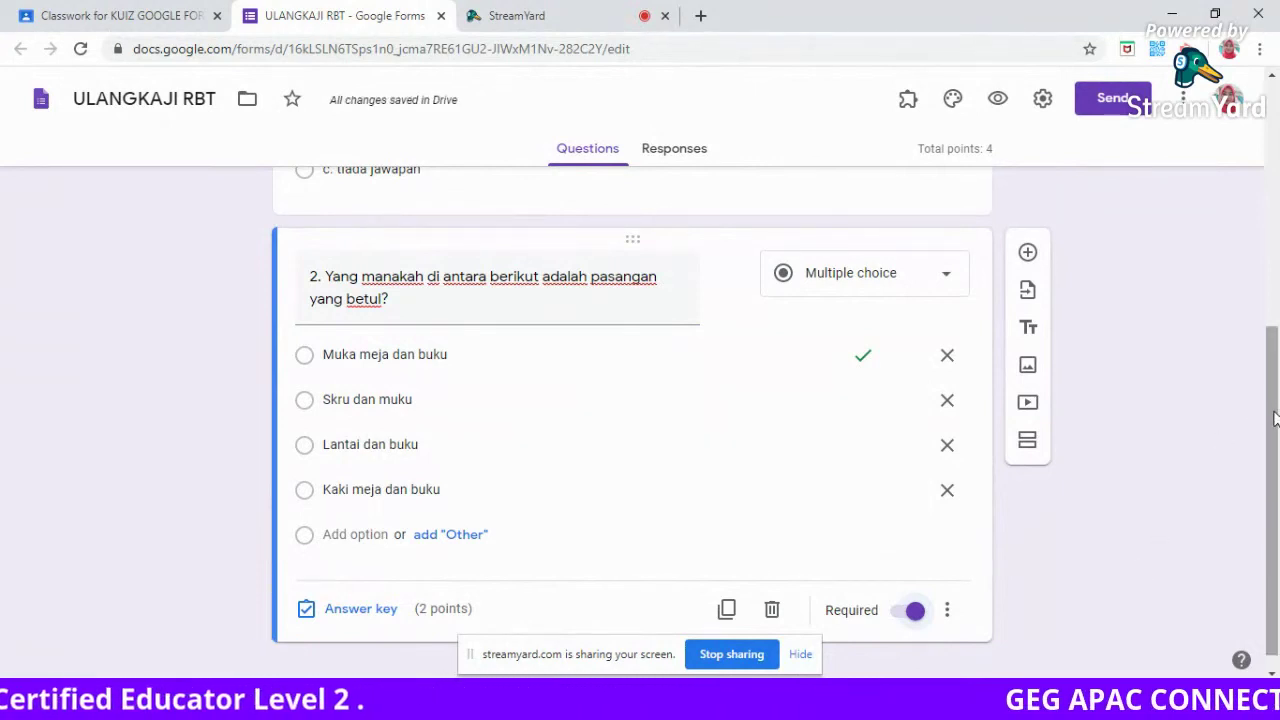
left_click_drag(1274, 418, 1274, 432)
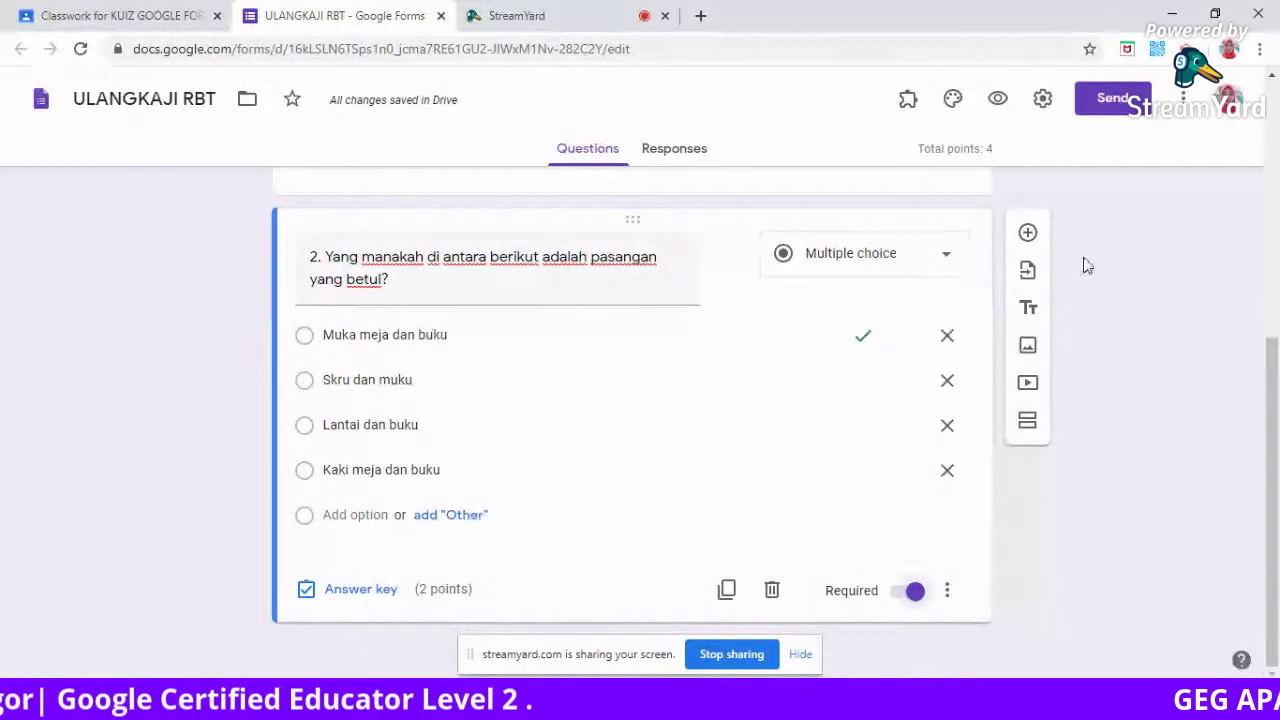
left_click(1028, 236)
left_click_drag(1278, 344, 1278, 427)
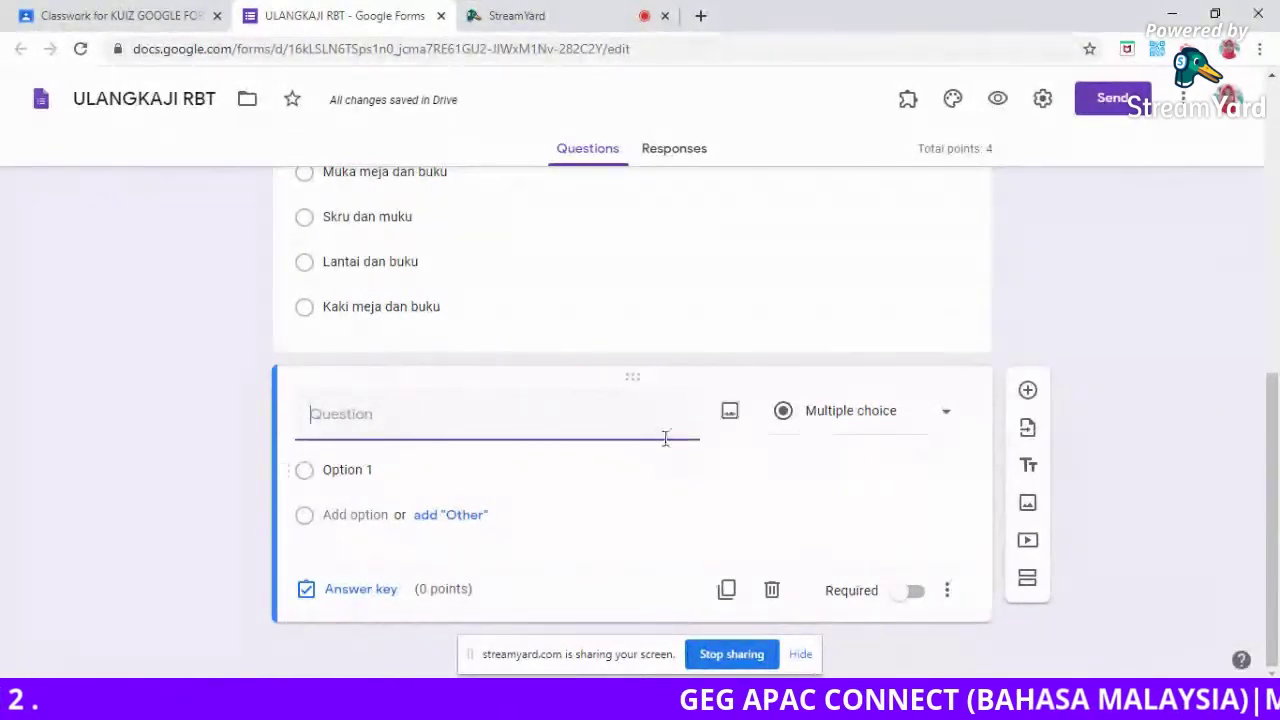
Open the Insert image window for the new question's title.
left_click(730, 415)
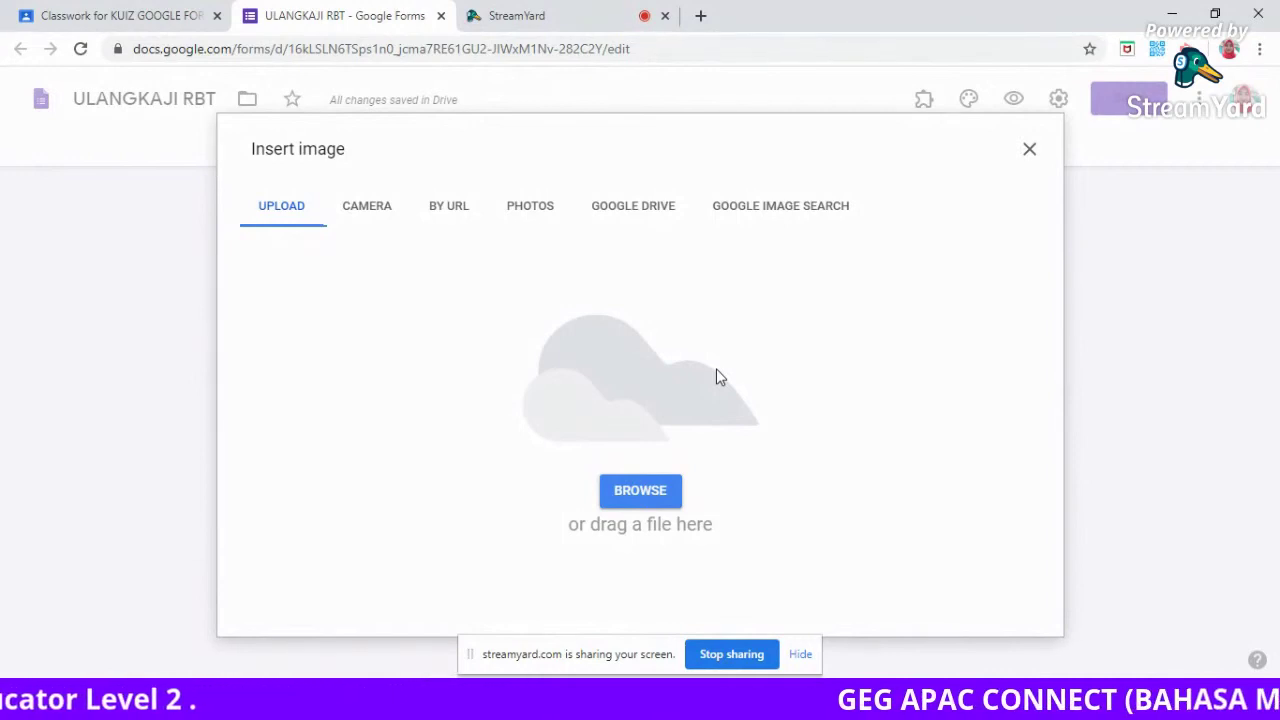
Upload the 'kaedah moden' image from Documents > 2020 > eleraning 2020 > sesi 2 mdec.
left_click(632, 494)
left_click(632, 494)
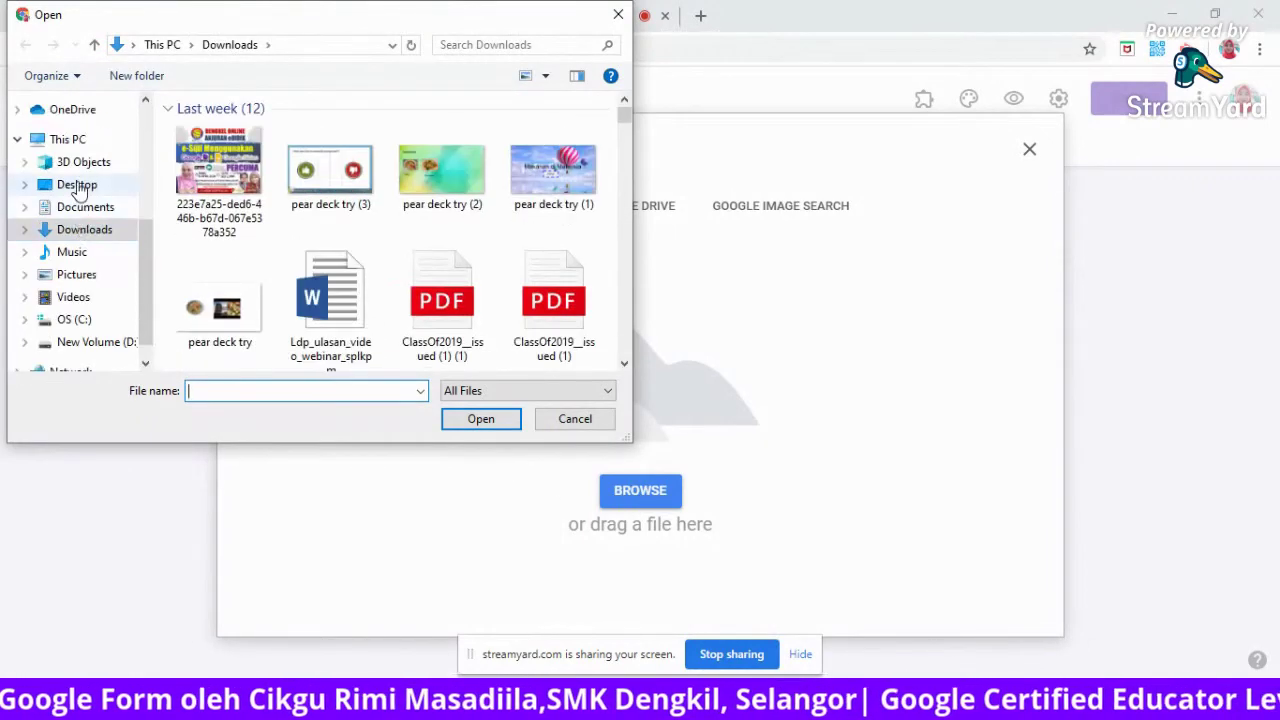
left_click(82, 209)
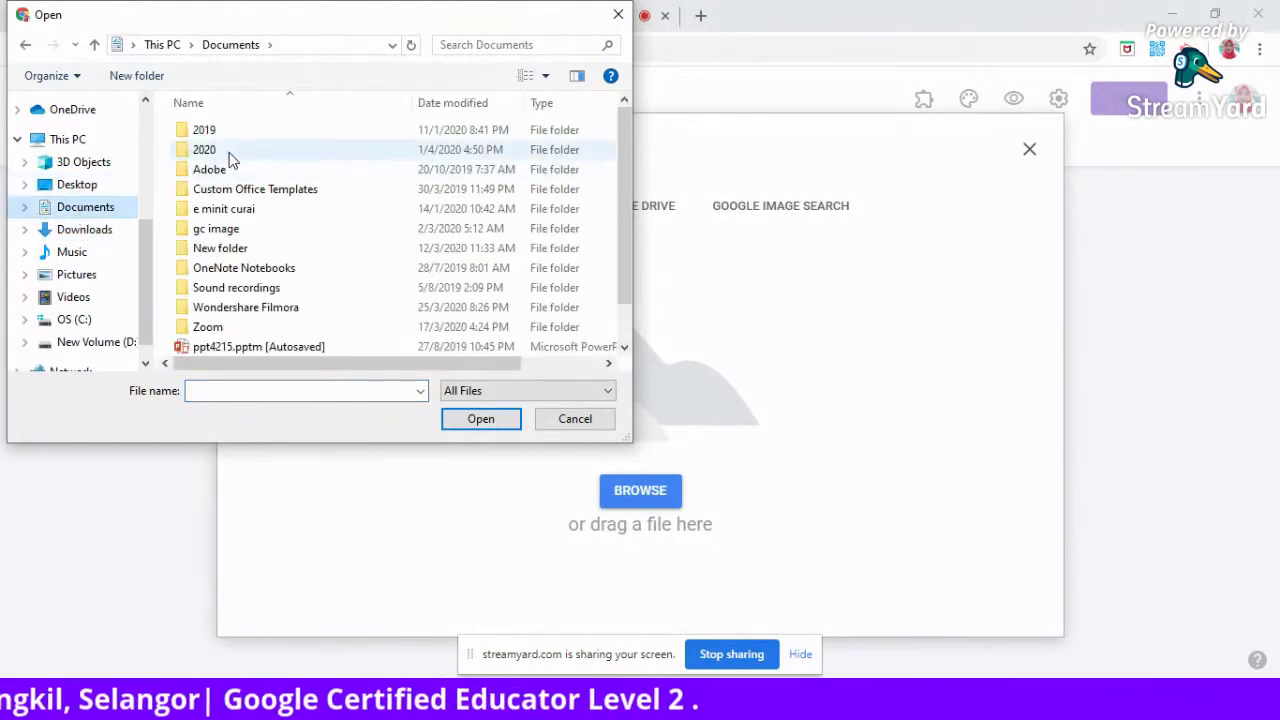
double_click(227, 149)
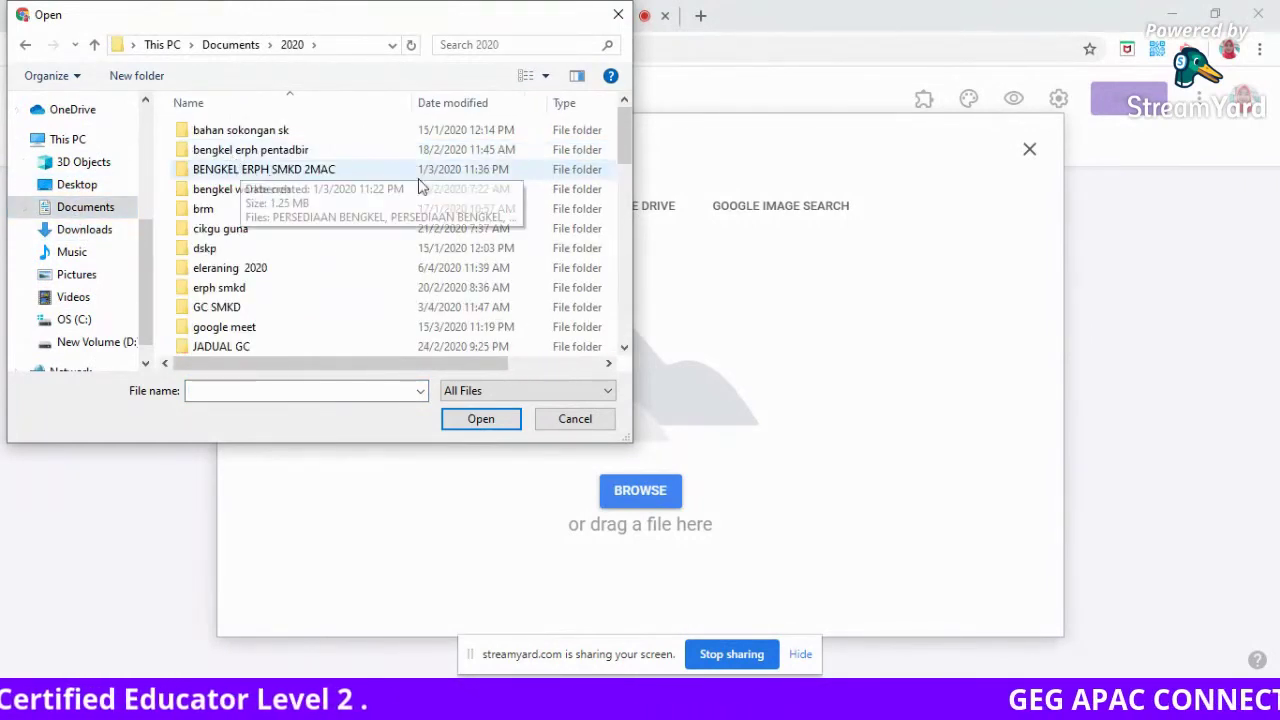
double_click(273, 270)
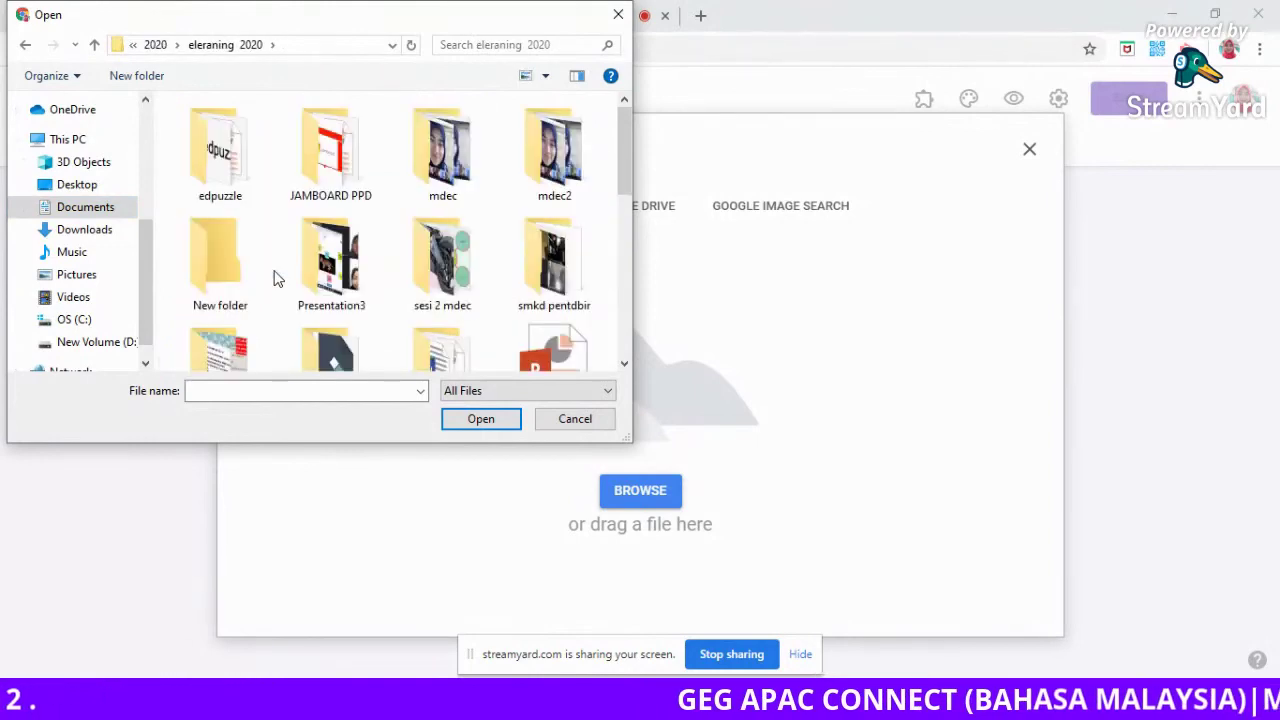
double_click(438, 265)
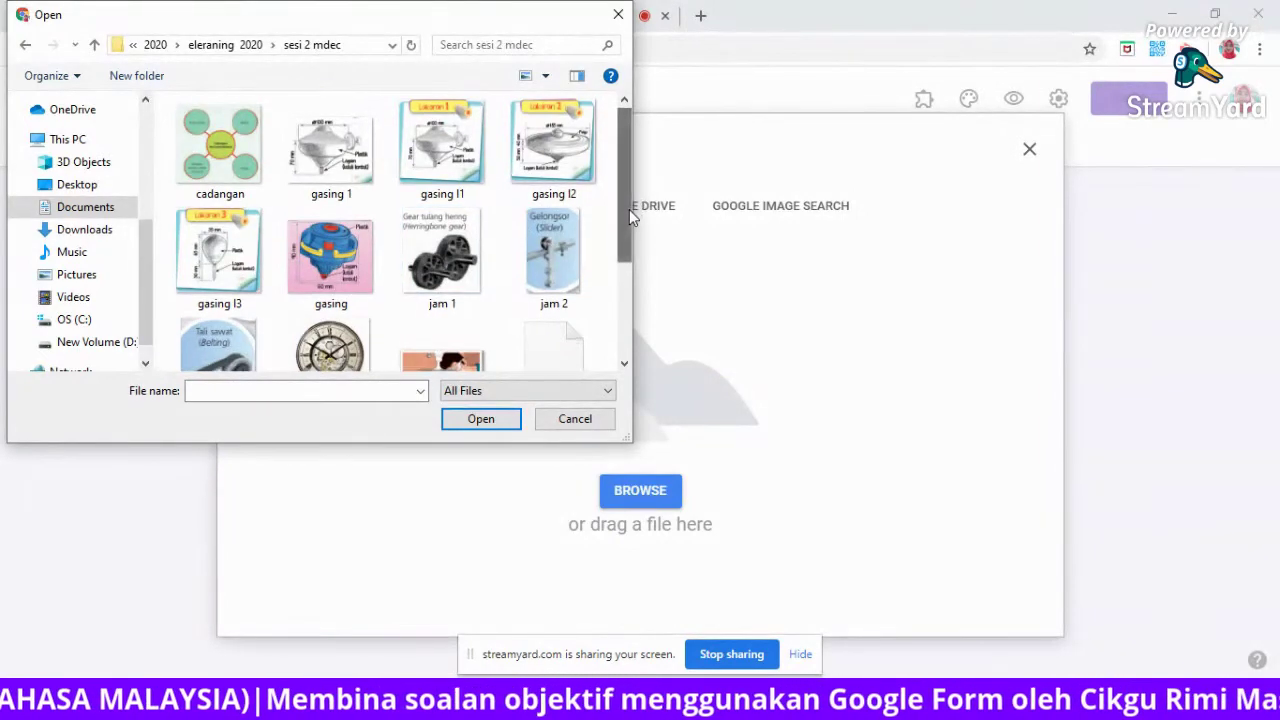
left_click_drag(630, 215, 626, 258)
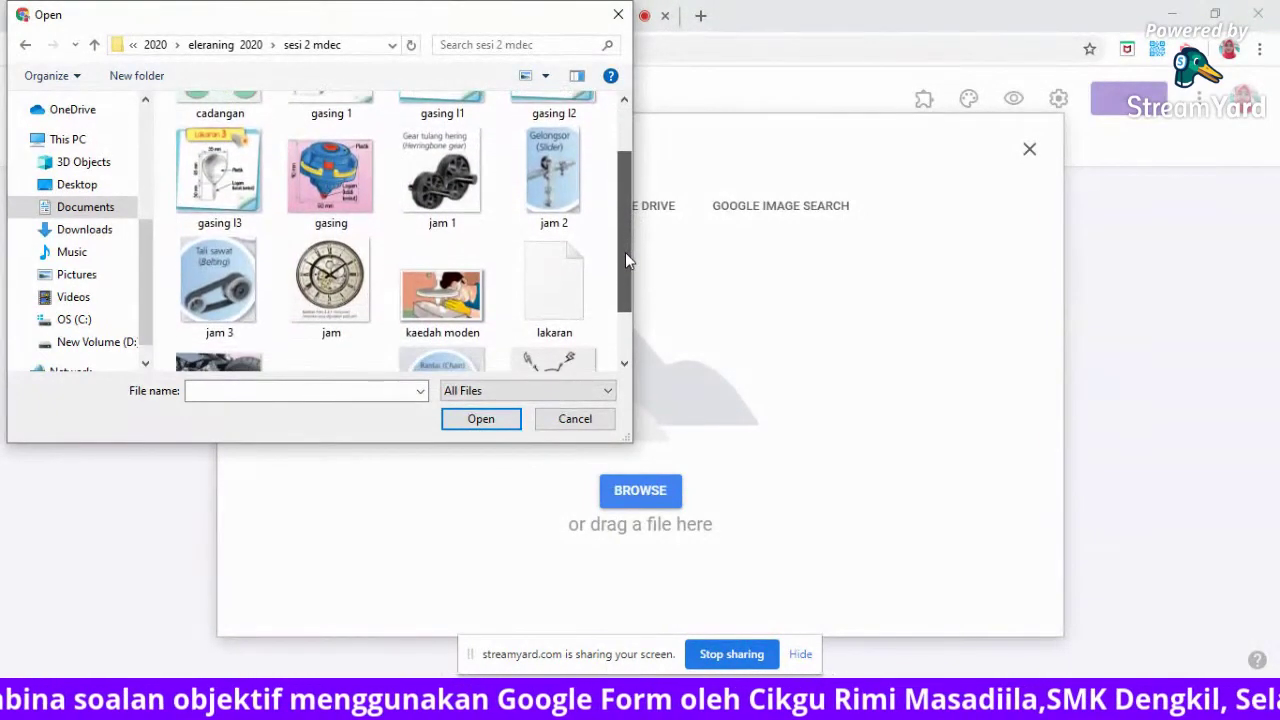
left_click_drag(623, 231, 618, 168)
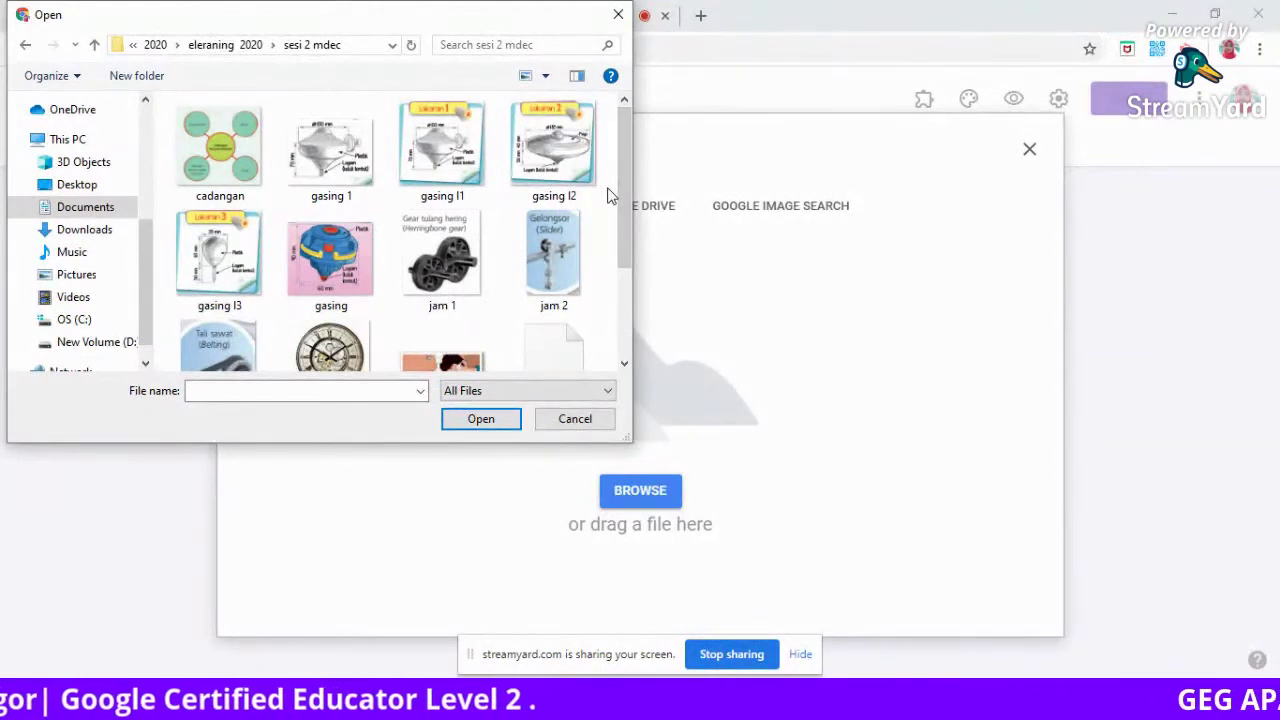
left_click_drag(623, 191, 624, 275)
left_click(442, 222)
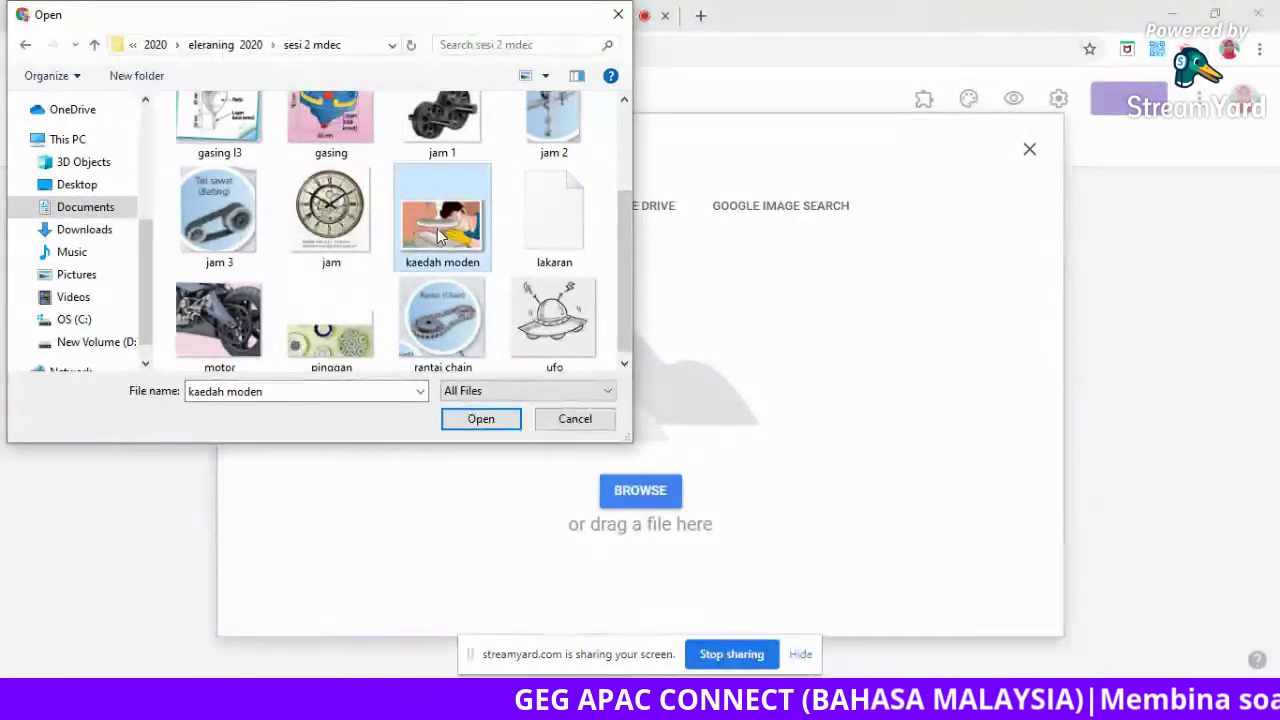
left_click(483, 419)
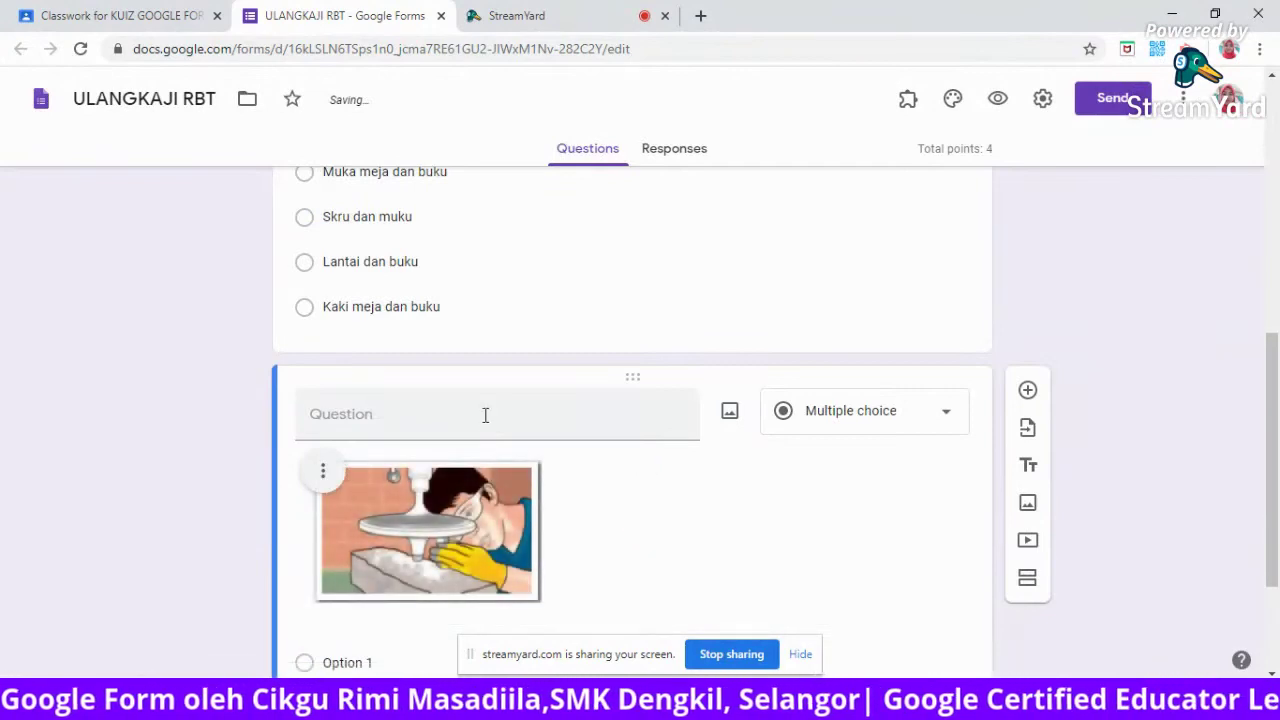
Title the new question '3. Gambar berikut menunjukkan proses pembuatan kaedah apa?'.
left_click(485, 415)
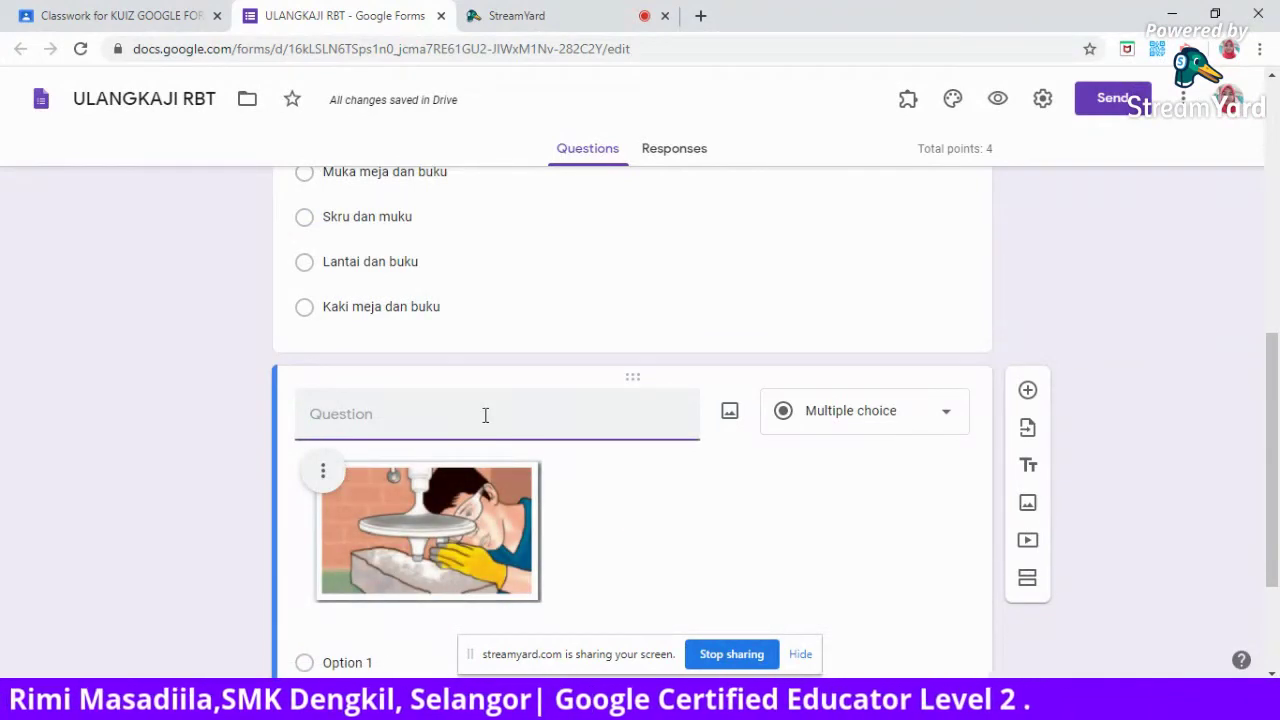
type("3")
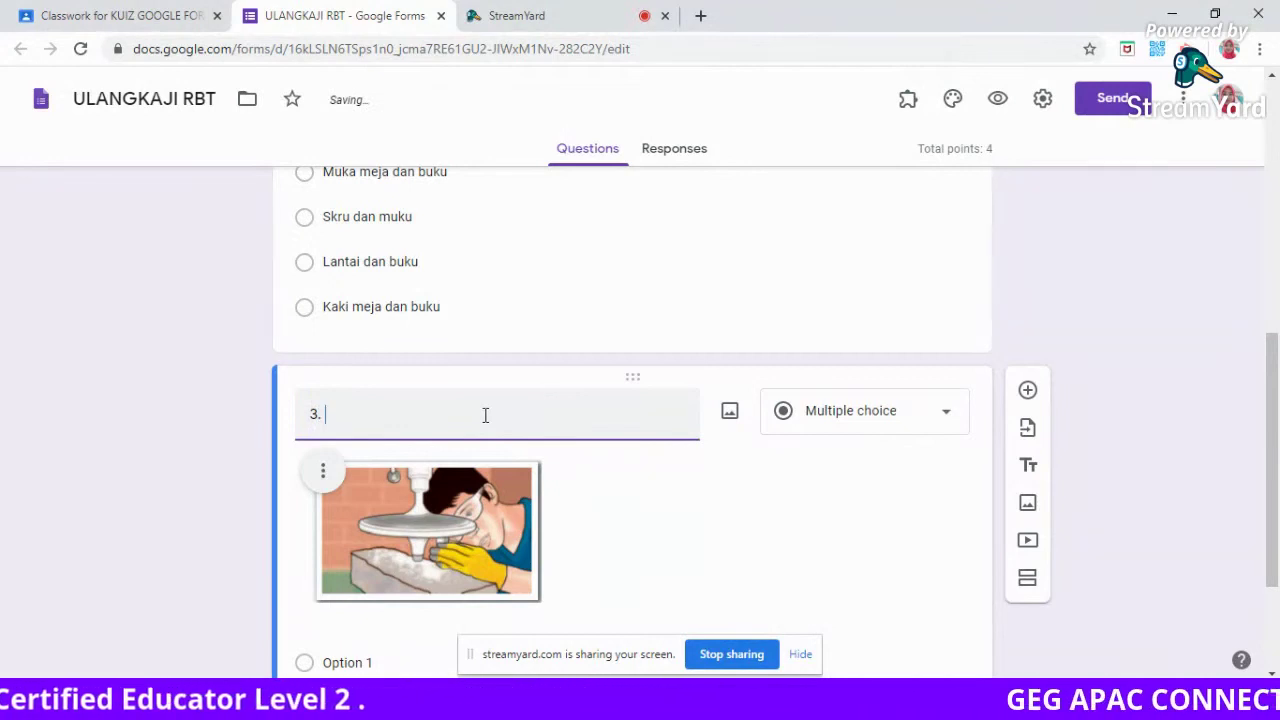
type(". Gambar ber")
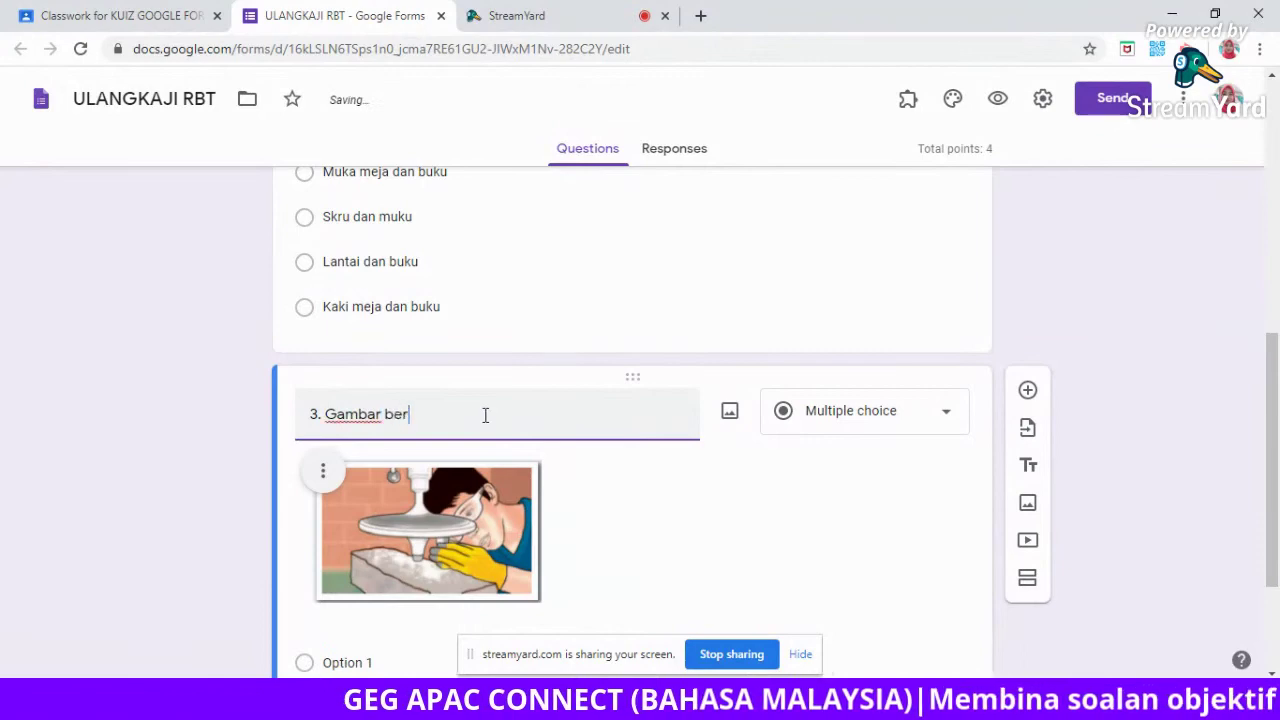
type("ikut menunjukkan ")
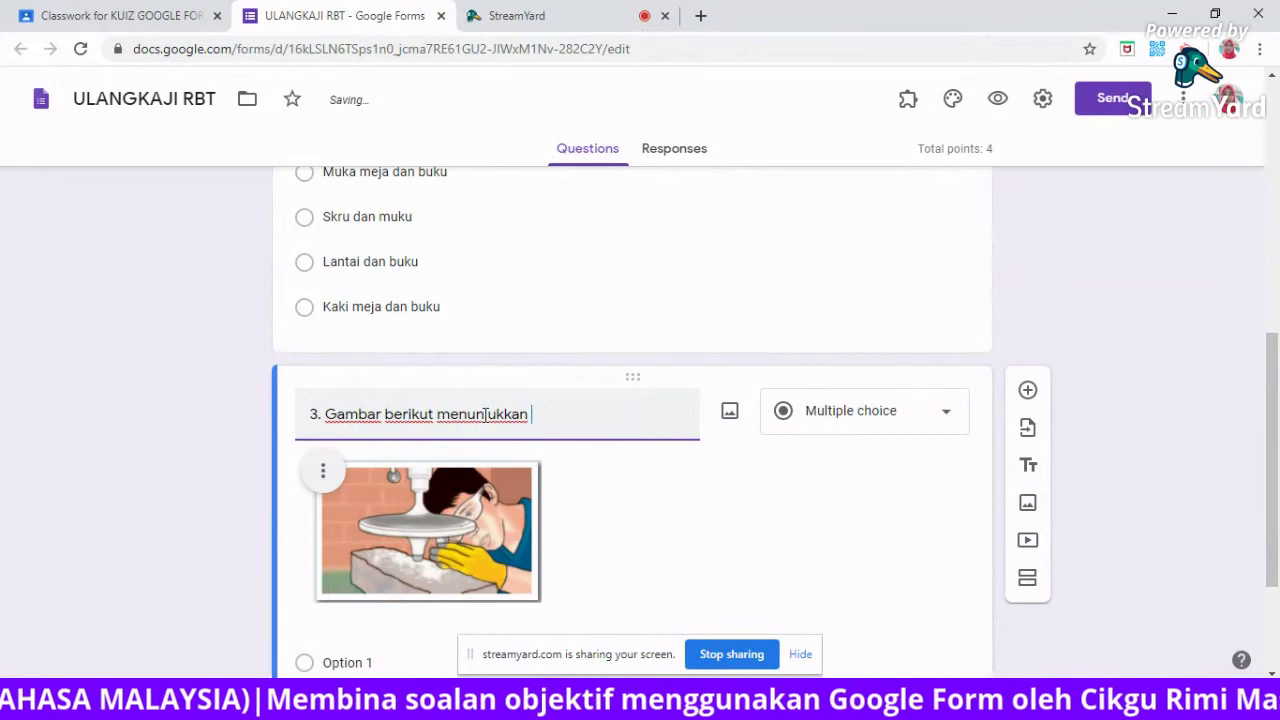
type("proses pembuatan ka")
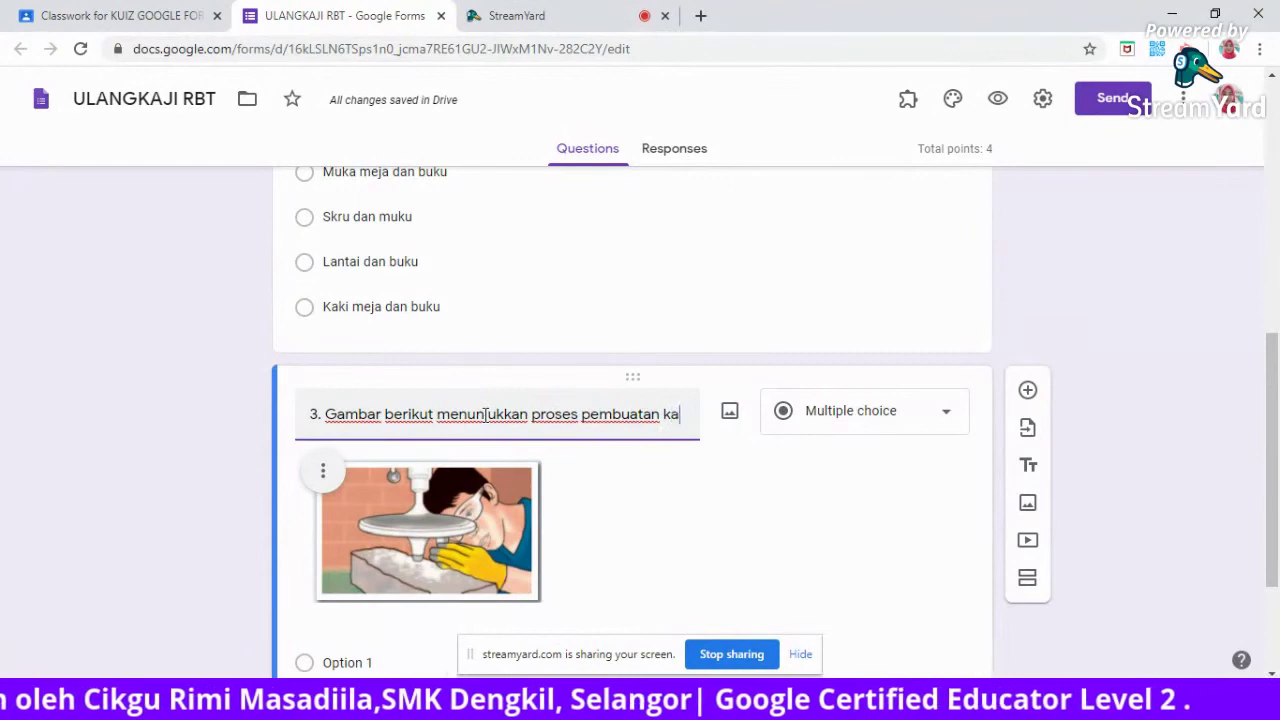
type("ed")
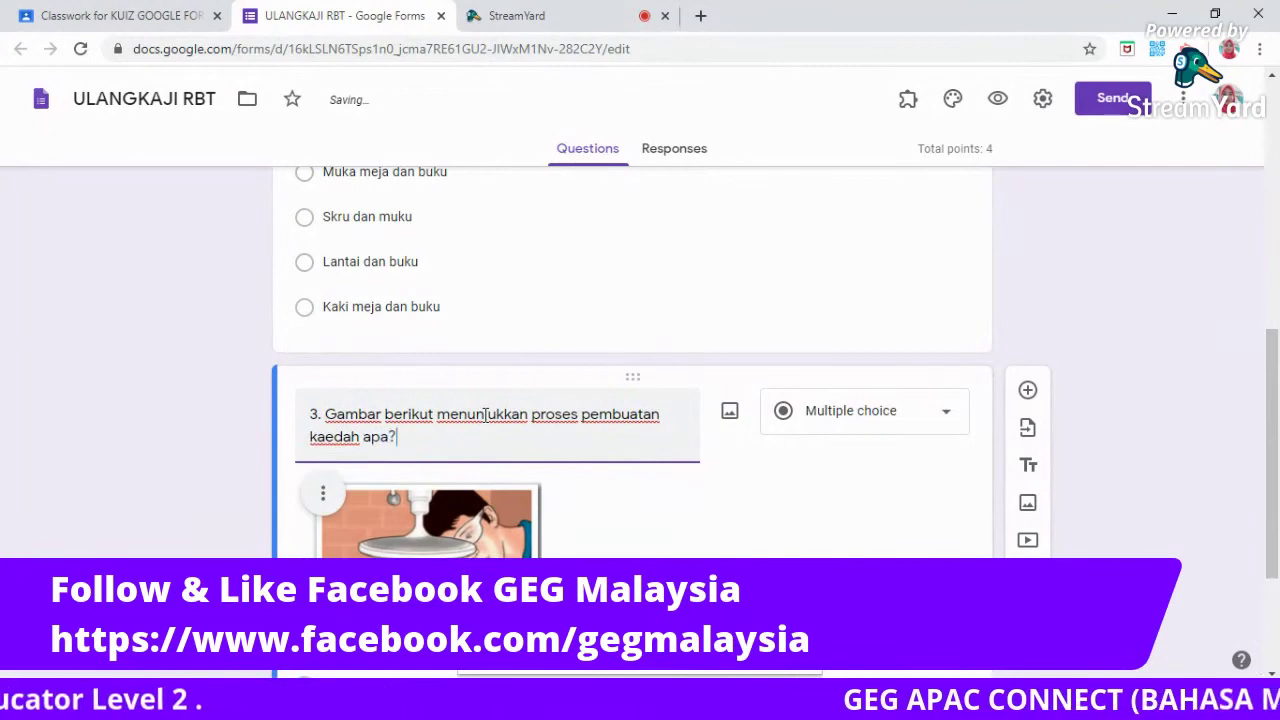
left_click_drag(1268, 358, 1277, 452)
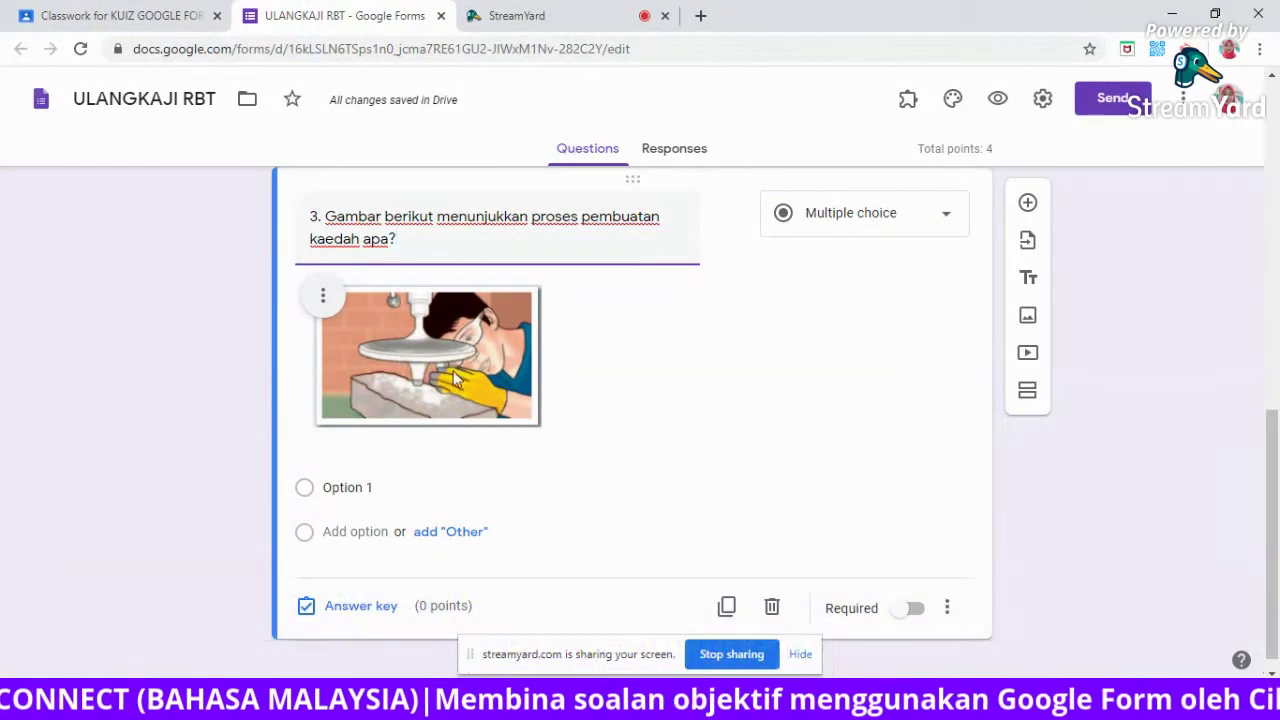
Give question 3 the options 'moden' and 'konvensional', with konvensional in lowercase.
left_click(343, 488)
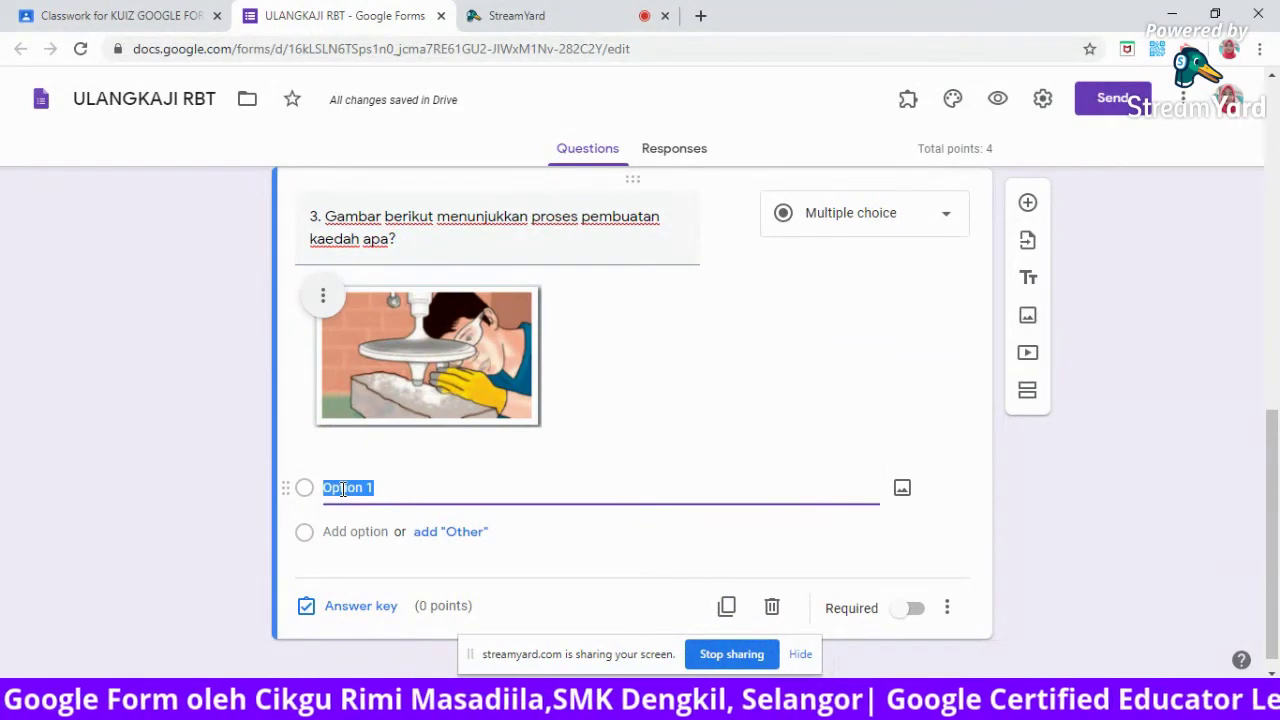
type("mode")
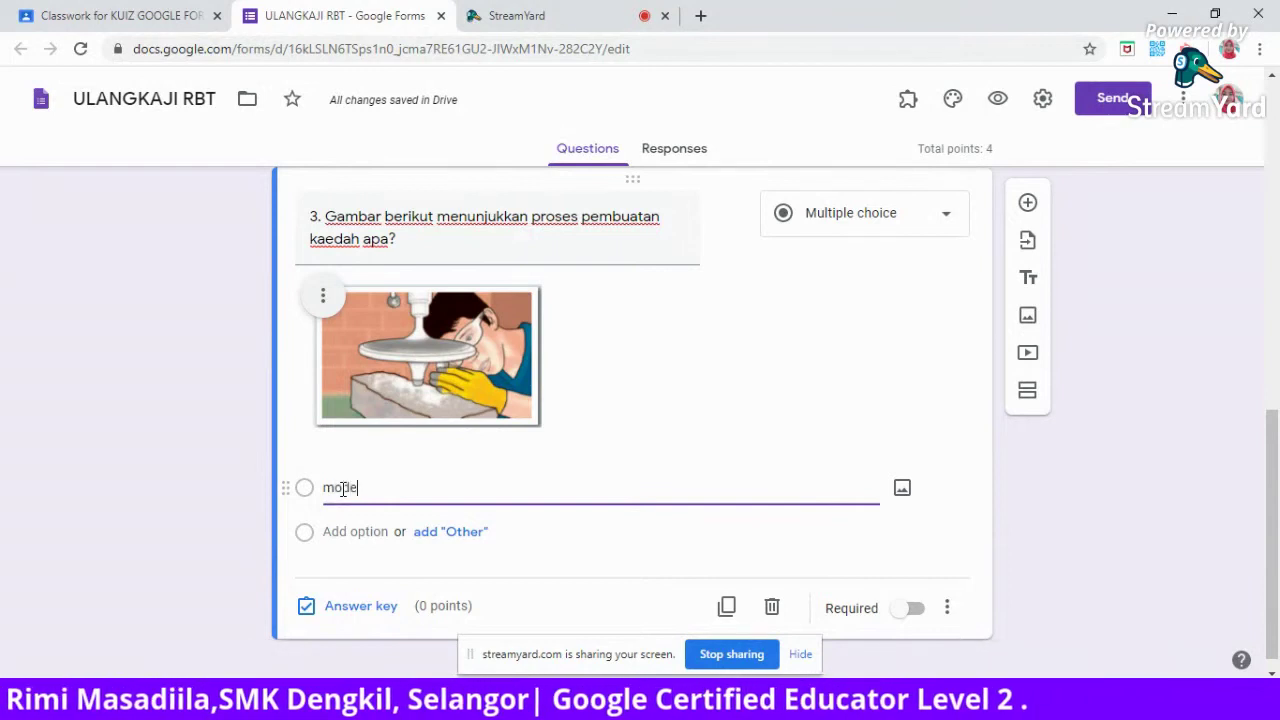
type("n")
left_click(323, 531)
type("Konve")
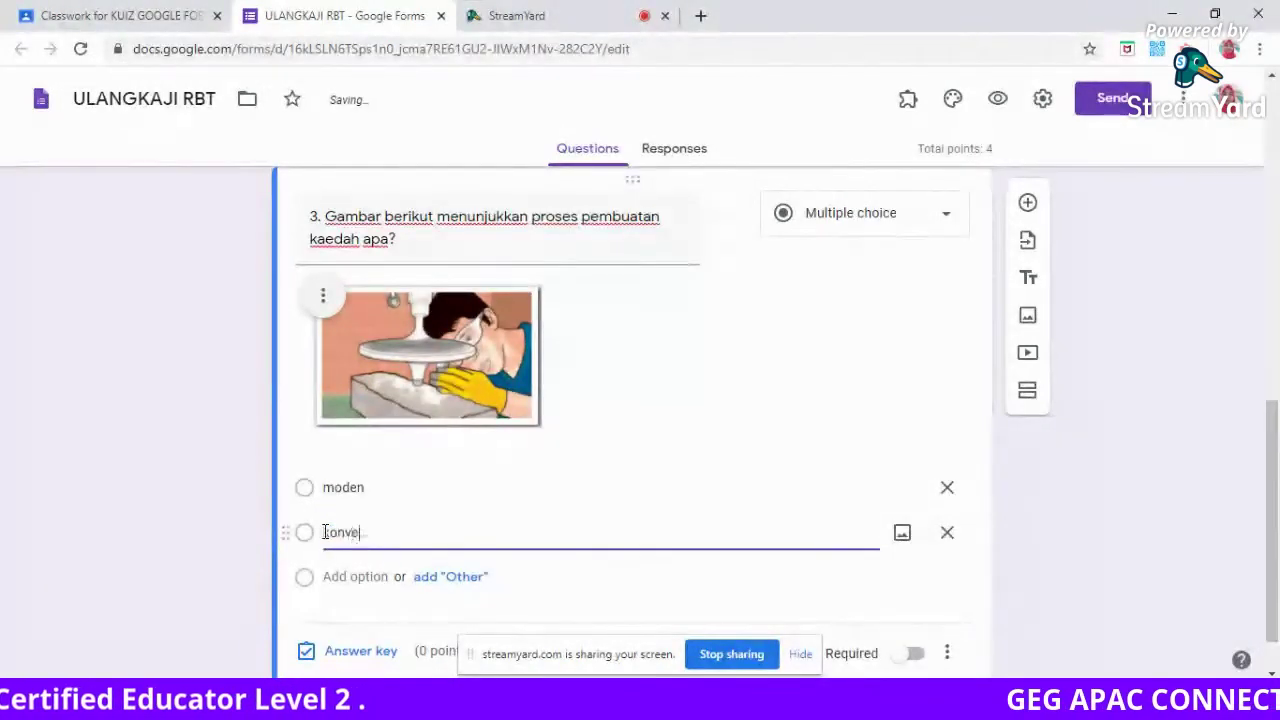
type("nsional")
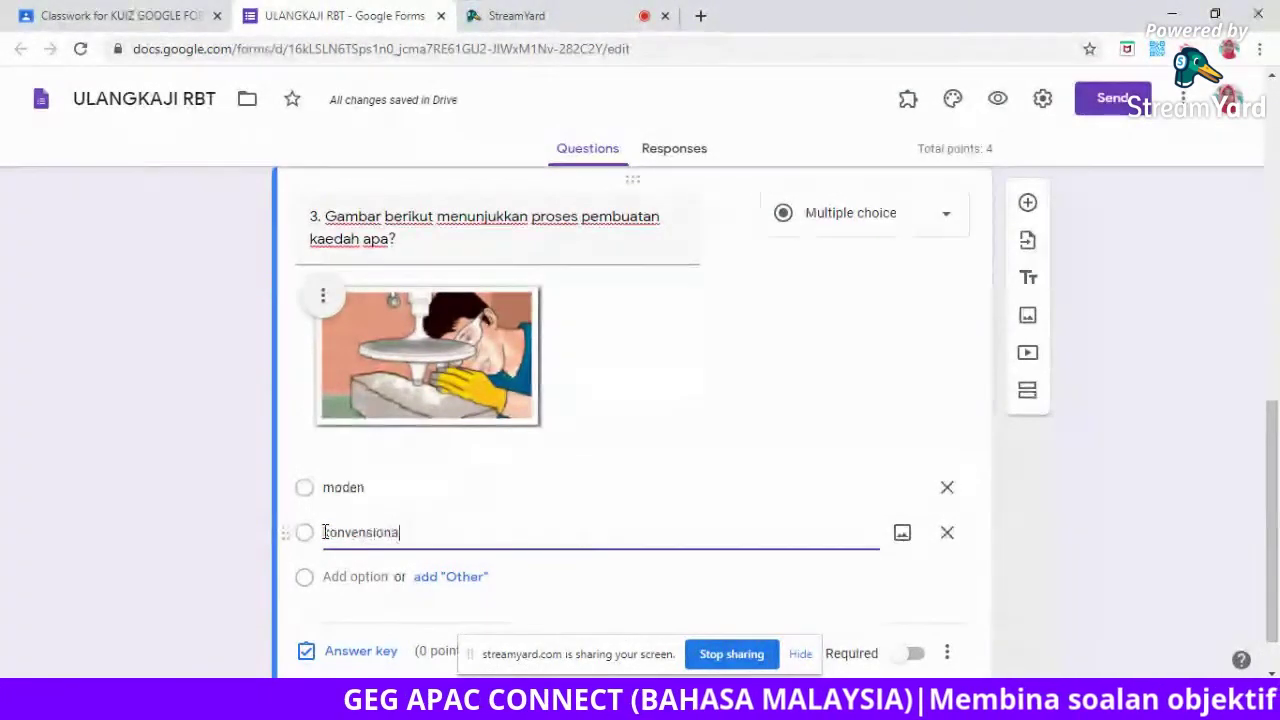
left_click(323, 532)
key("Delete")
type("k")
left_click(490, 525)
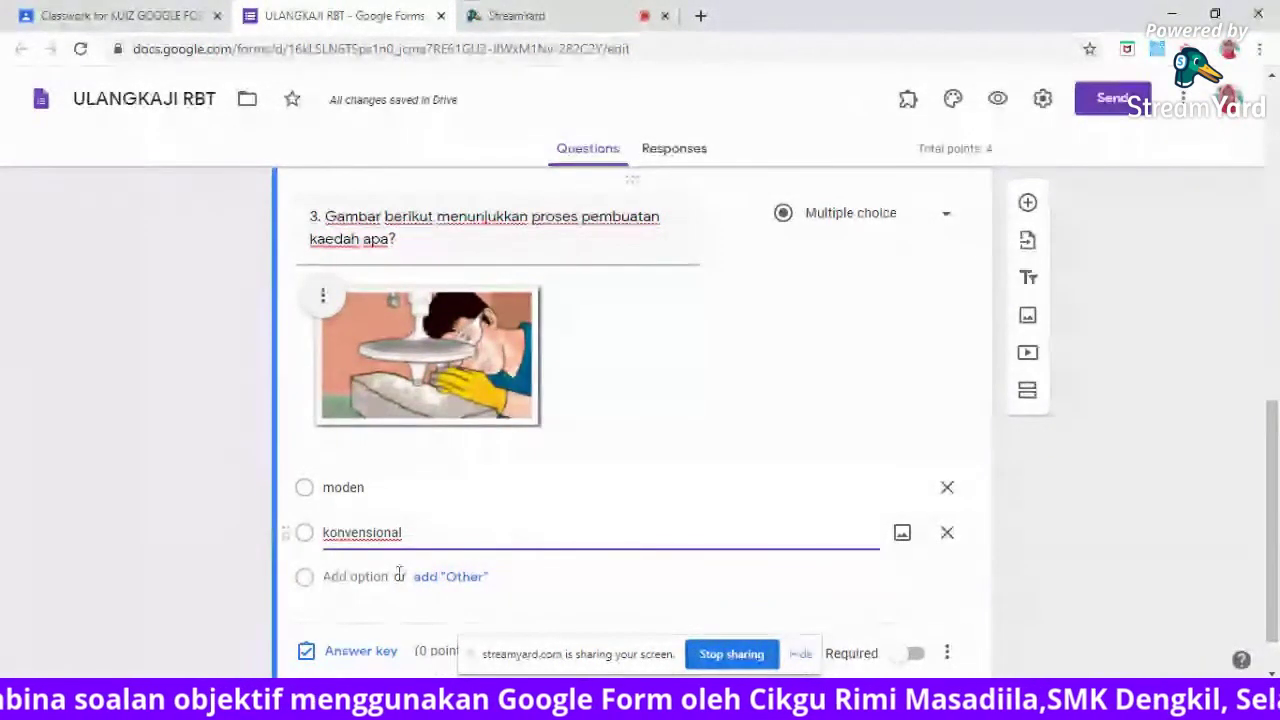
Set 'konvensional' as question 3's correct answer worth 2 points, making the quiz total 6.
left_click(358, 656)
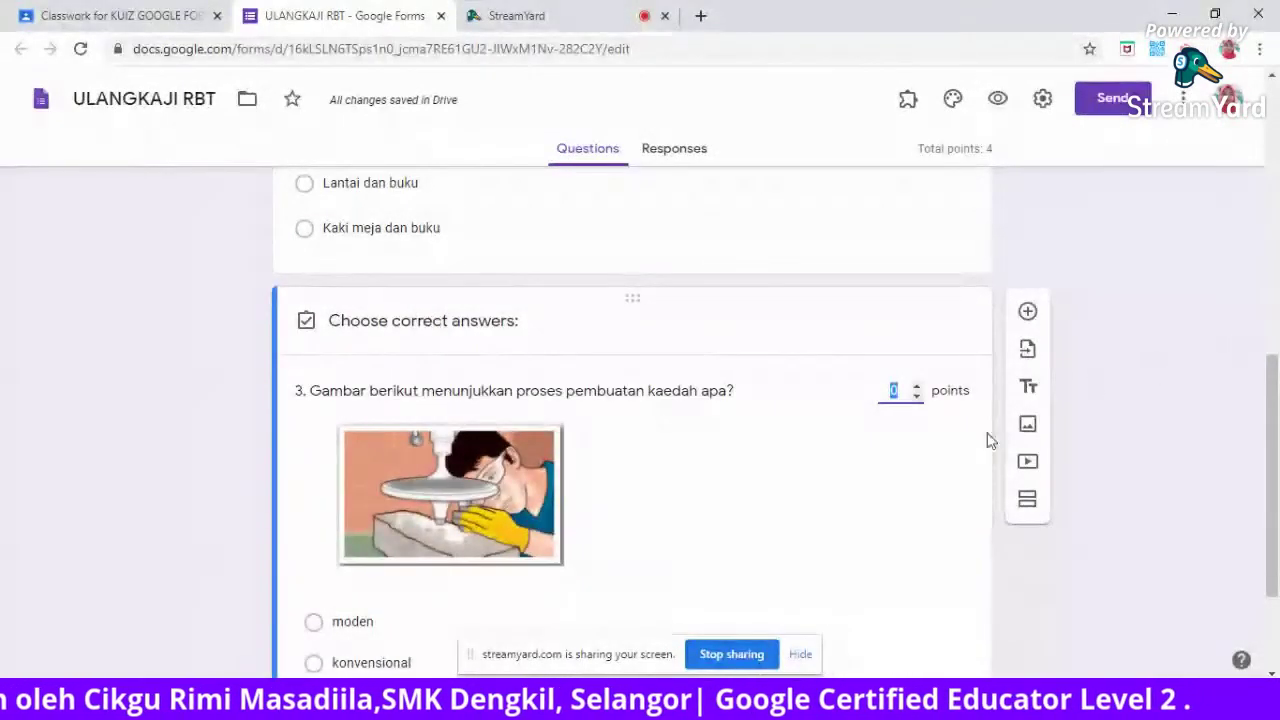
left_click_drag(1275, 405, 1277, 452)
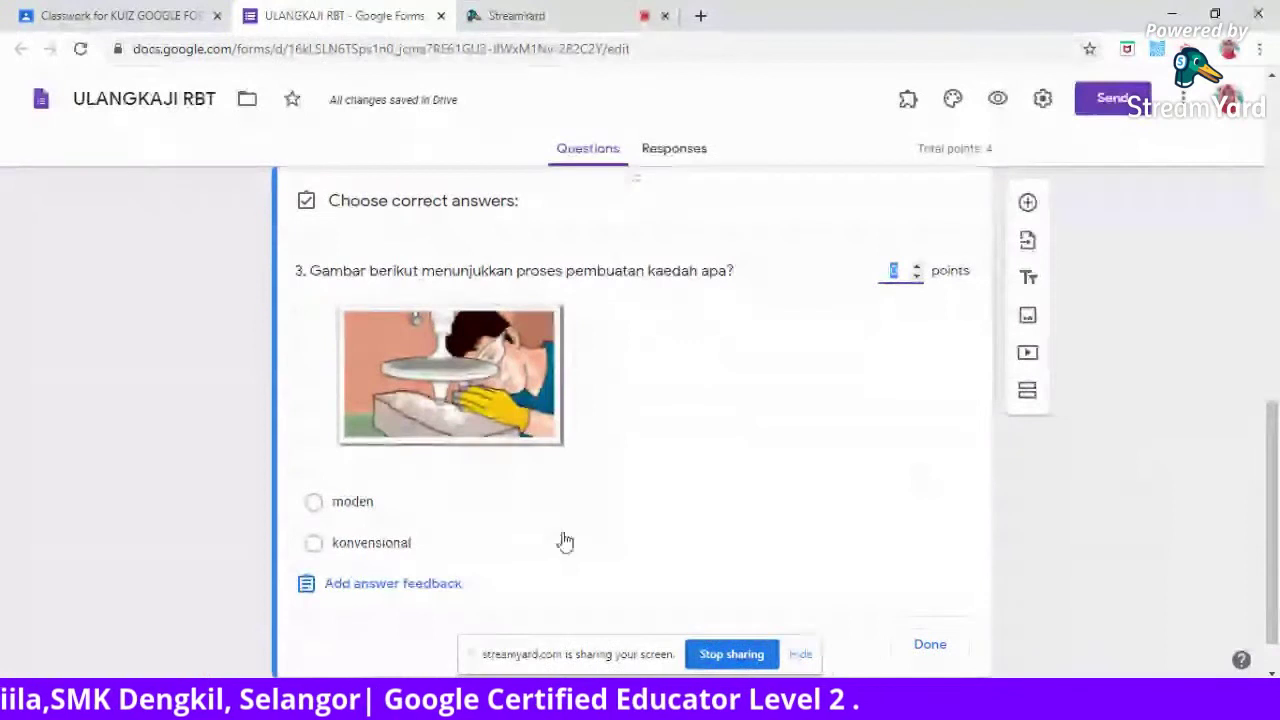
left_click(401, 543)
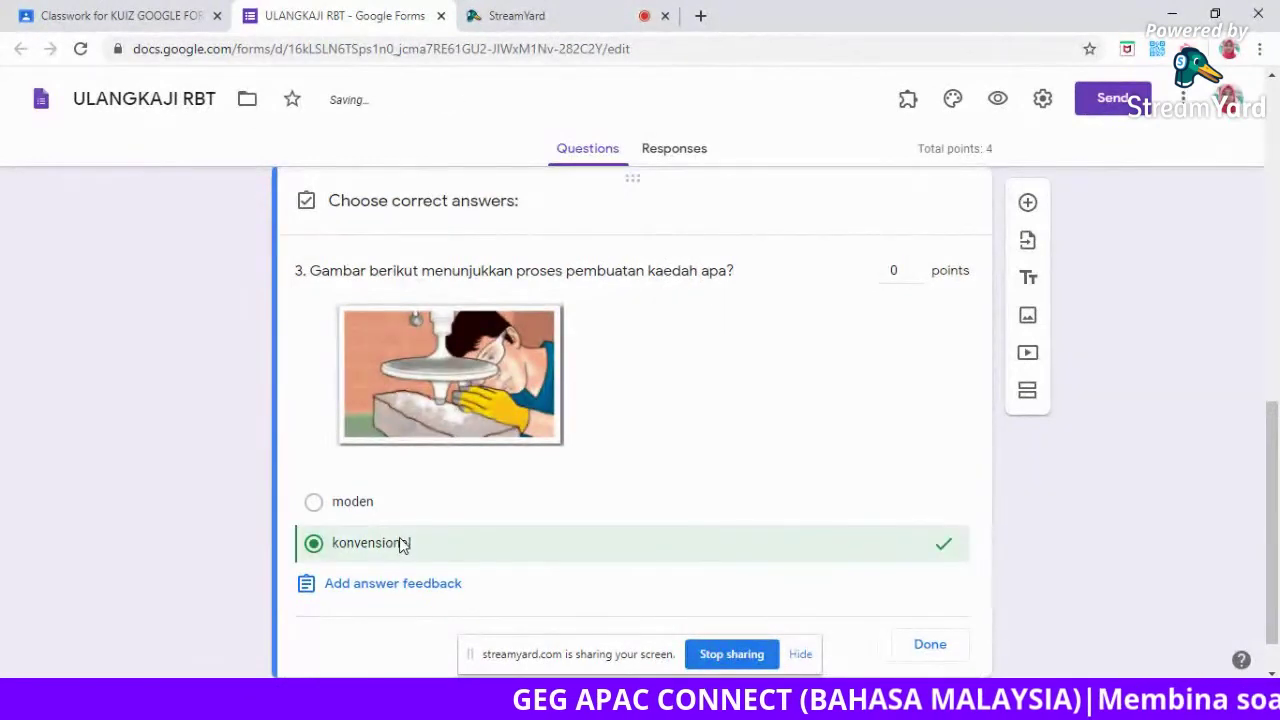
left_click(903, 270)
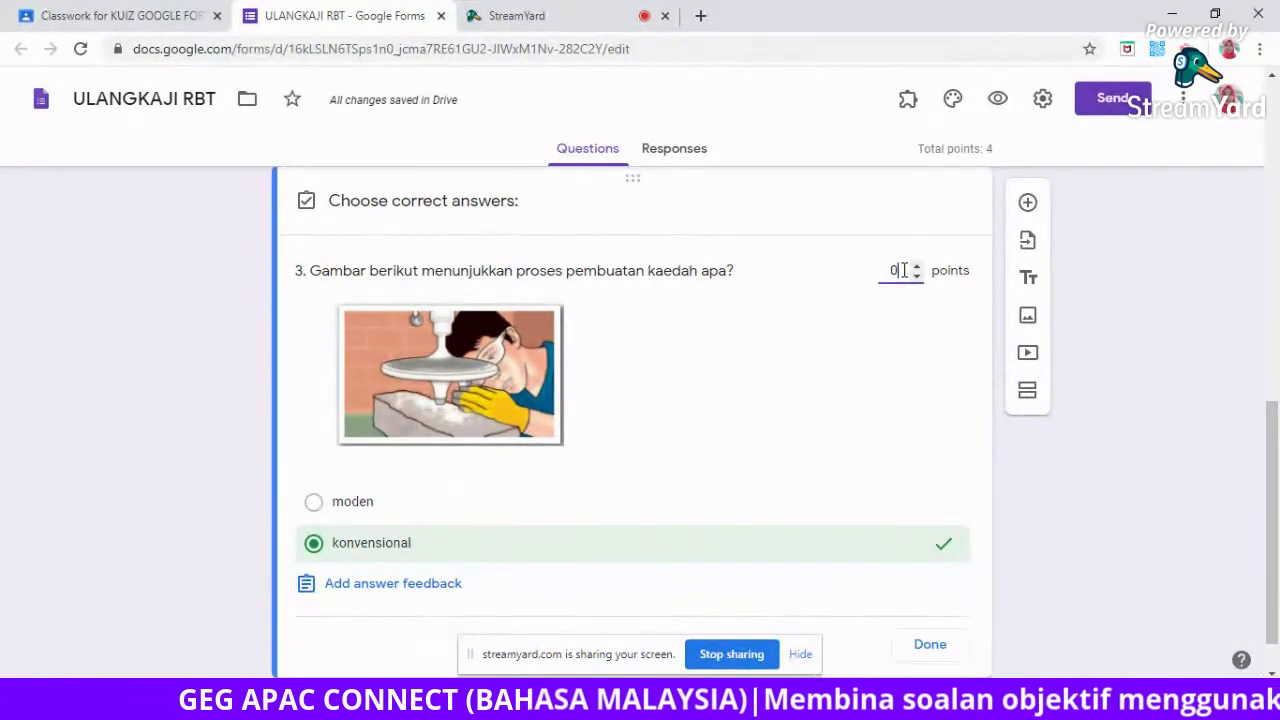
key("BackSpace")
type("2")
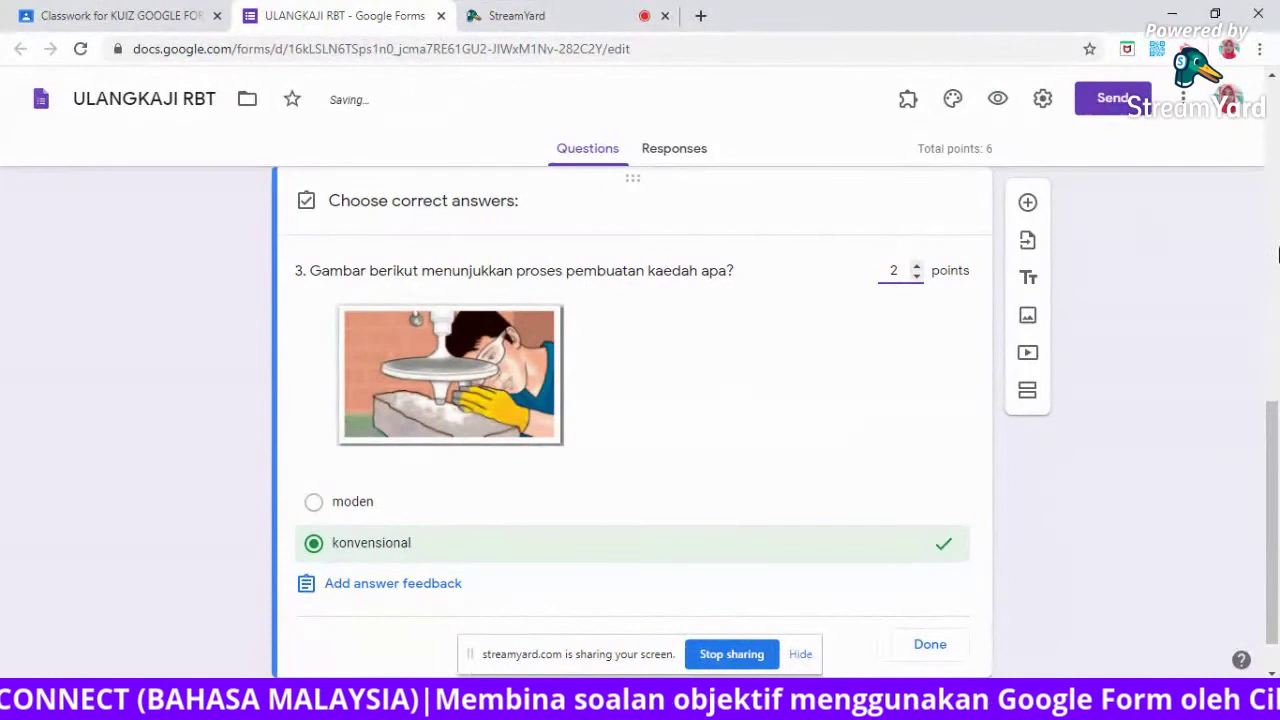
left_click_drag(1276, 430, 1276, 459)
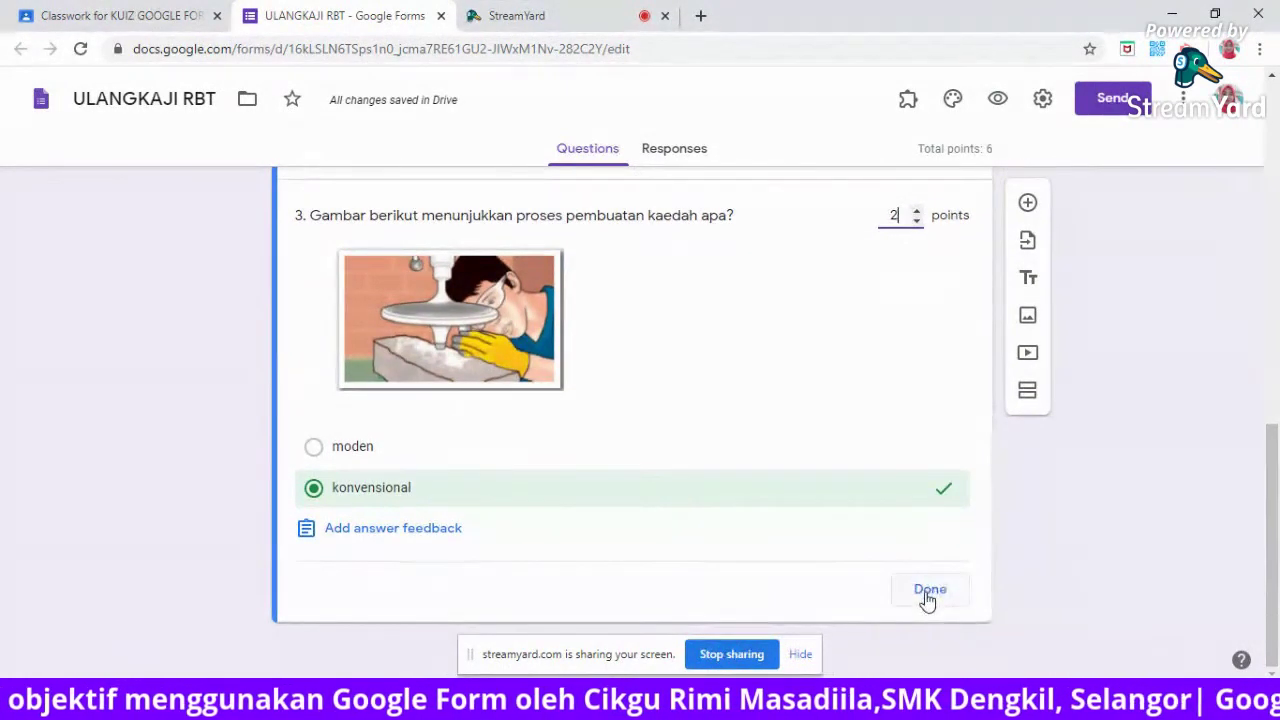
left_click(930, 592)
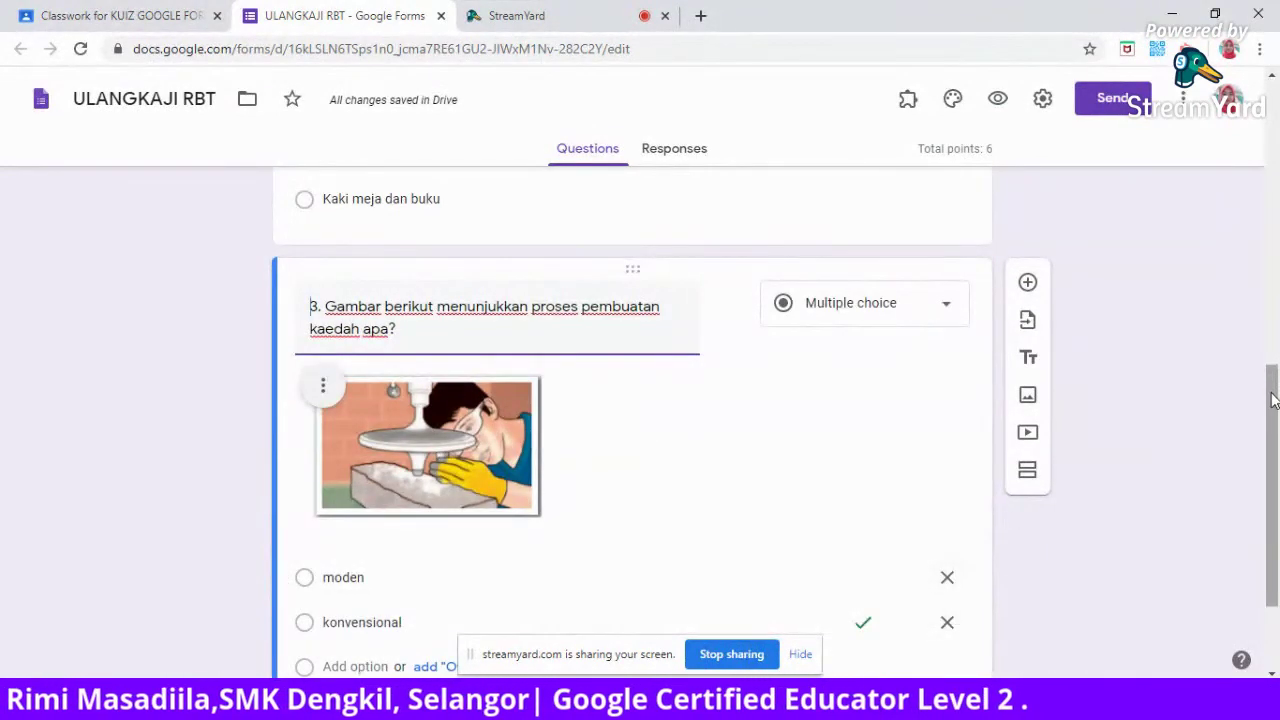
Add a new question below question 3 titled '4. Yang manakah adalah lakaran sebiji gasing?'.
left_click_drag(1273, 400, 1276, 437)
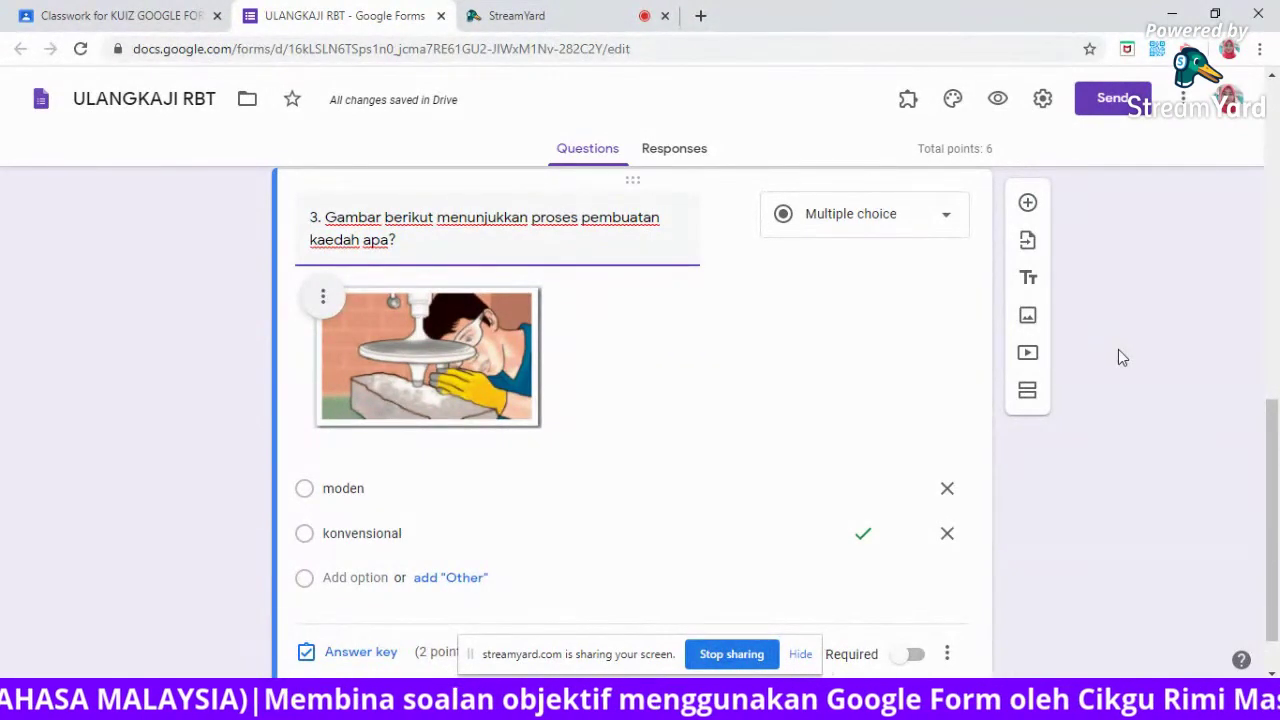
left_click(1028, 206)
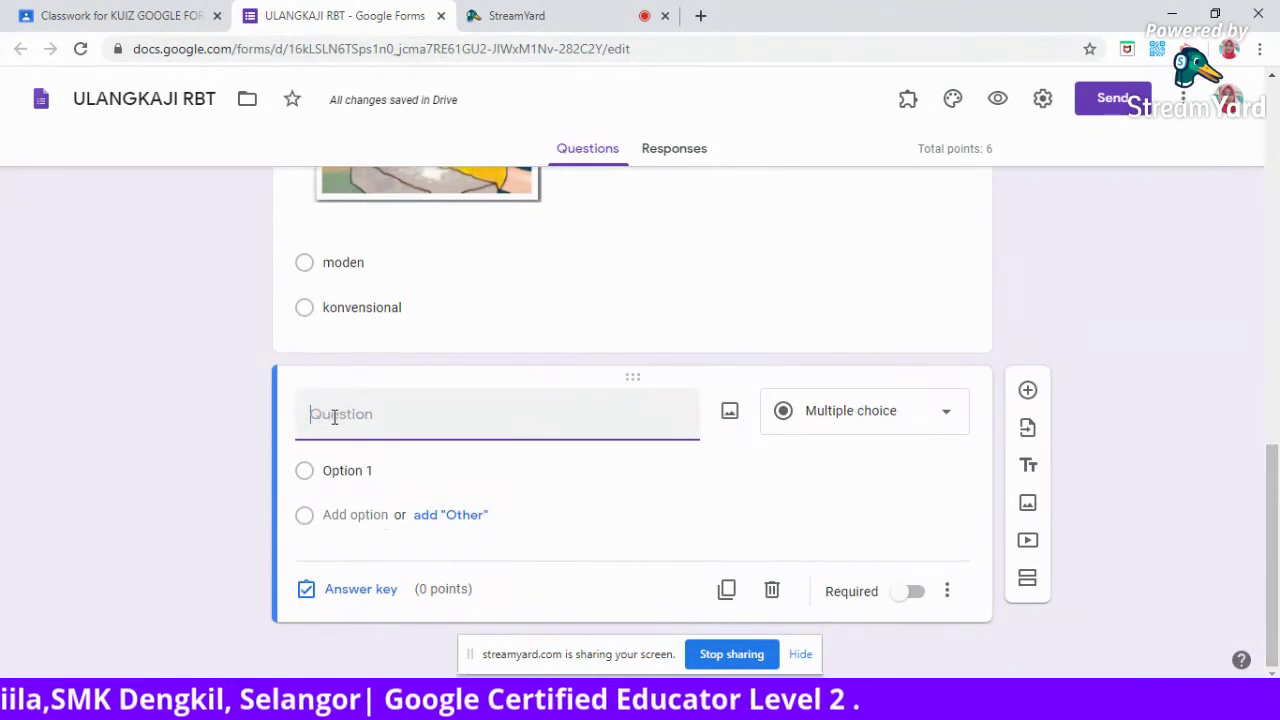
type("4. y")
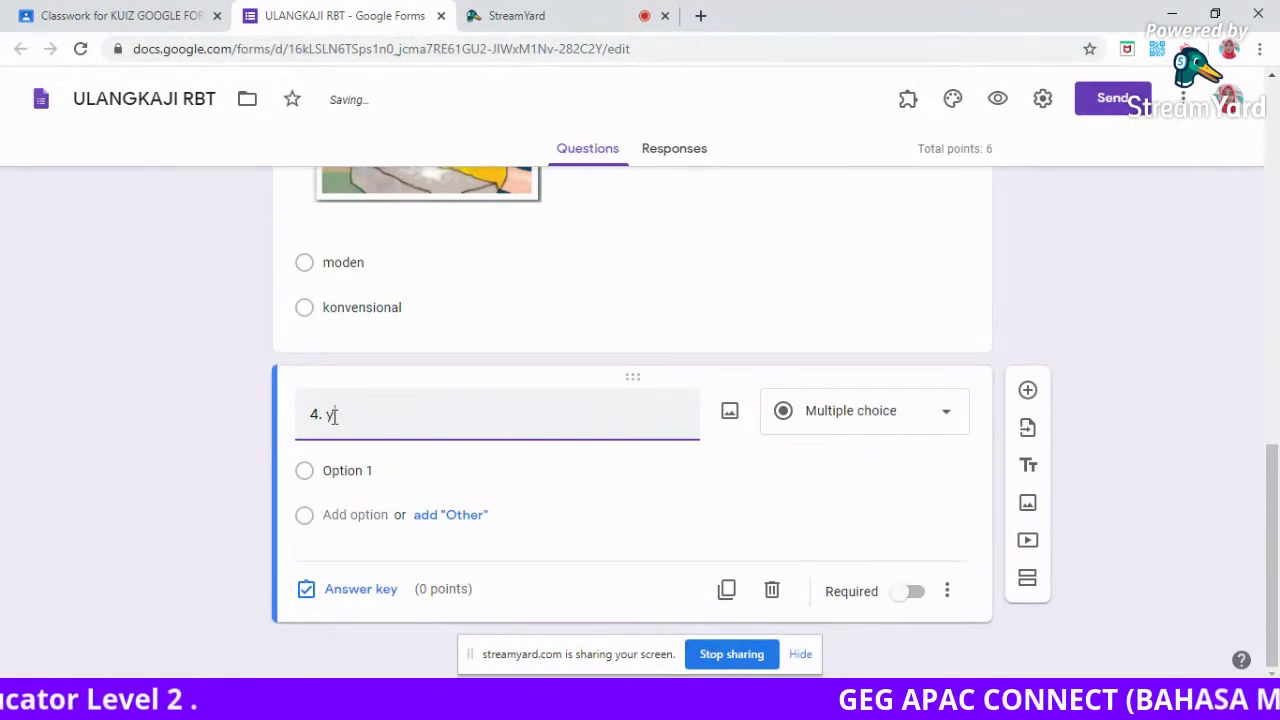
type("ang manaka")
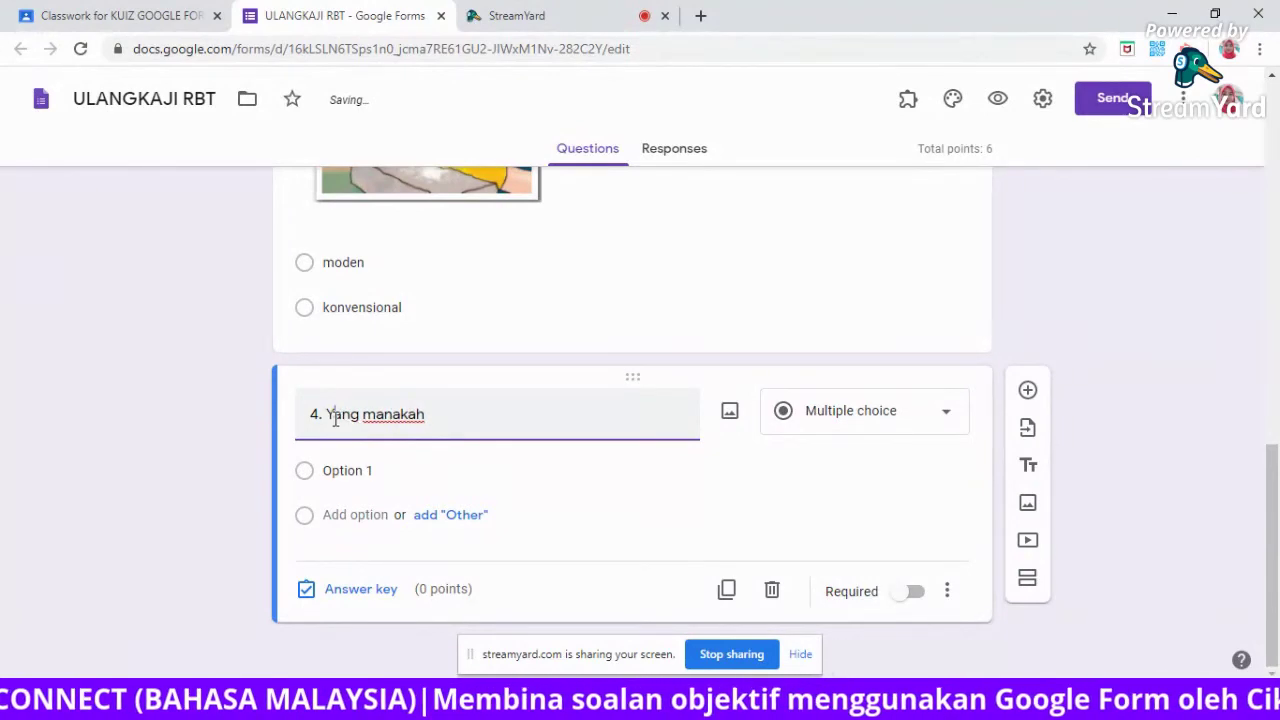
type("h ")
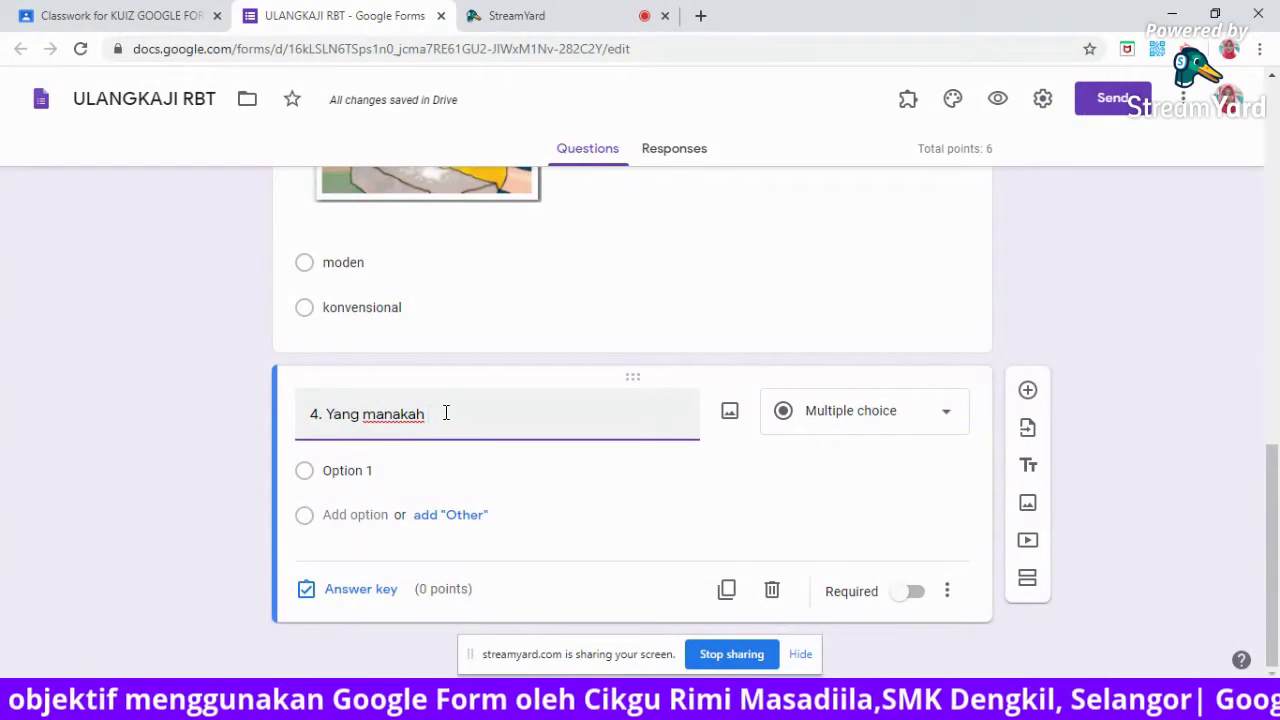
type("adalah lakaran se")
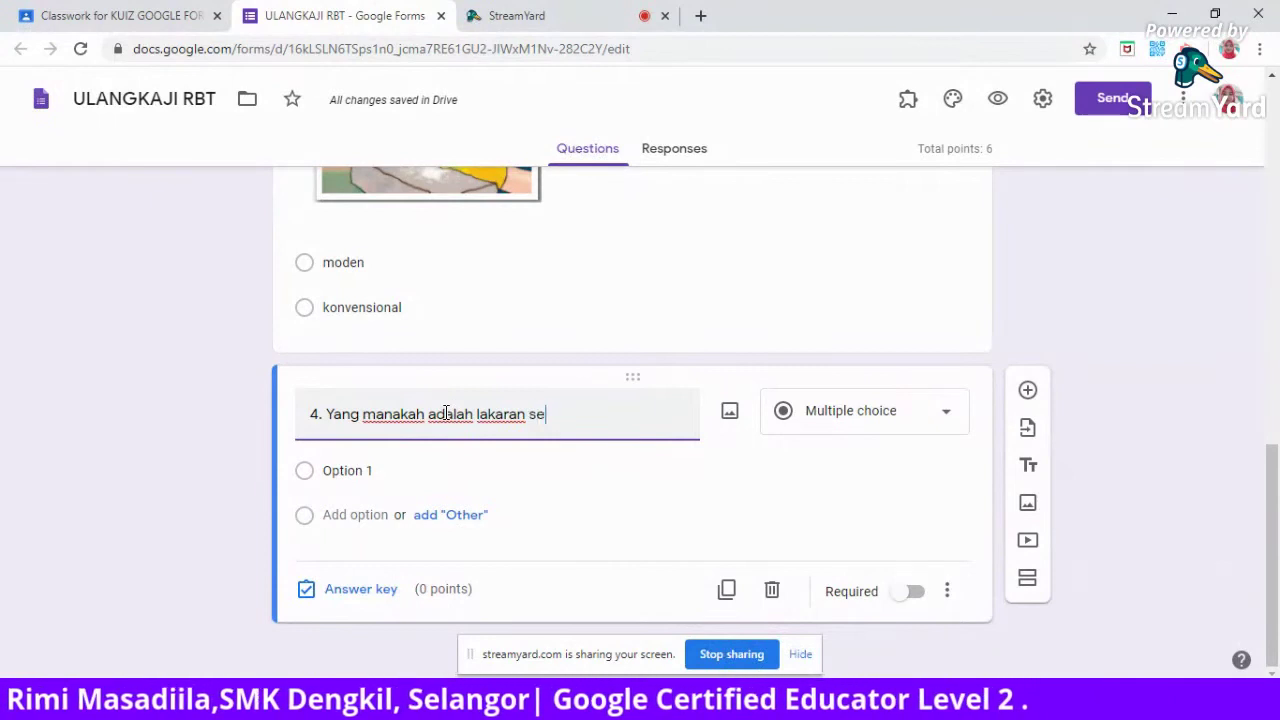
type("biji gasing?")
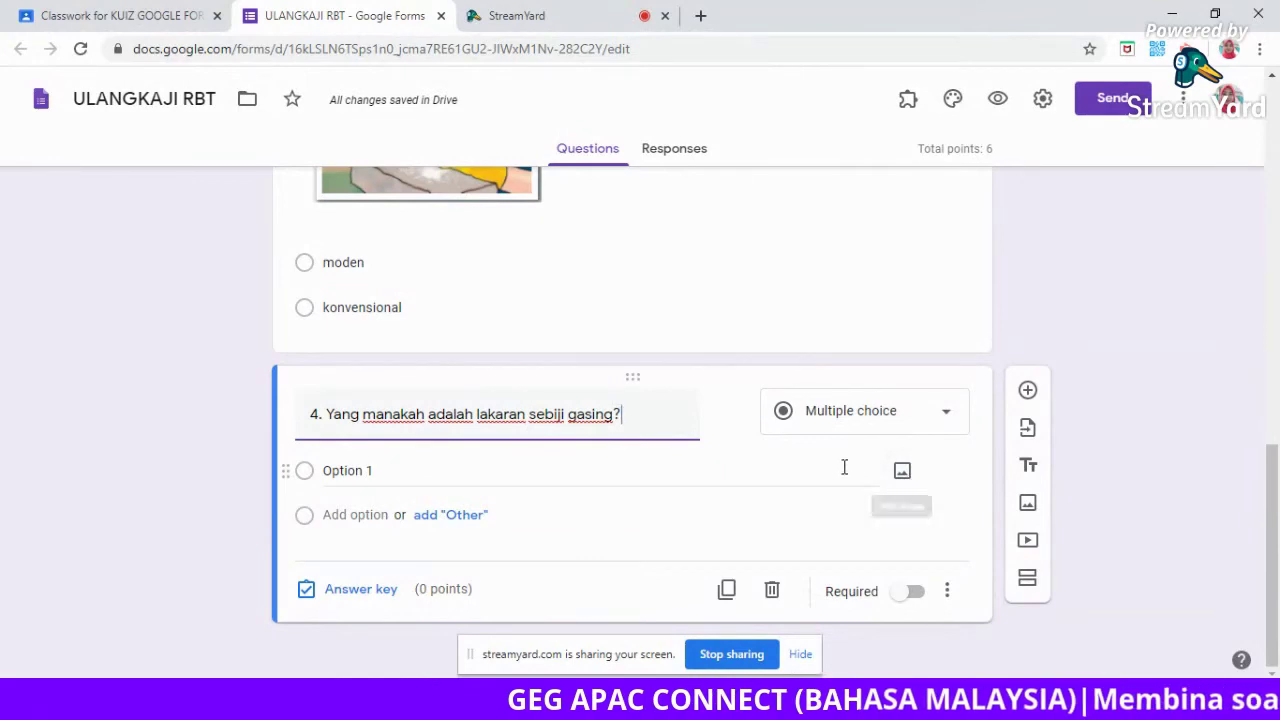
Label question 4's first option 'a.' and attach the gasing 1 picture to it.
left_click(401, 471)
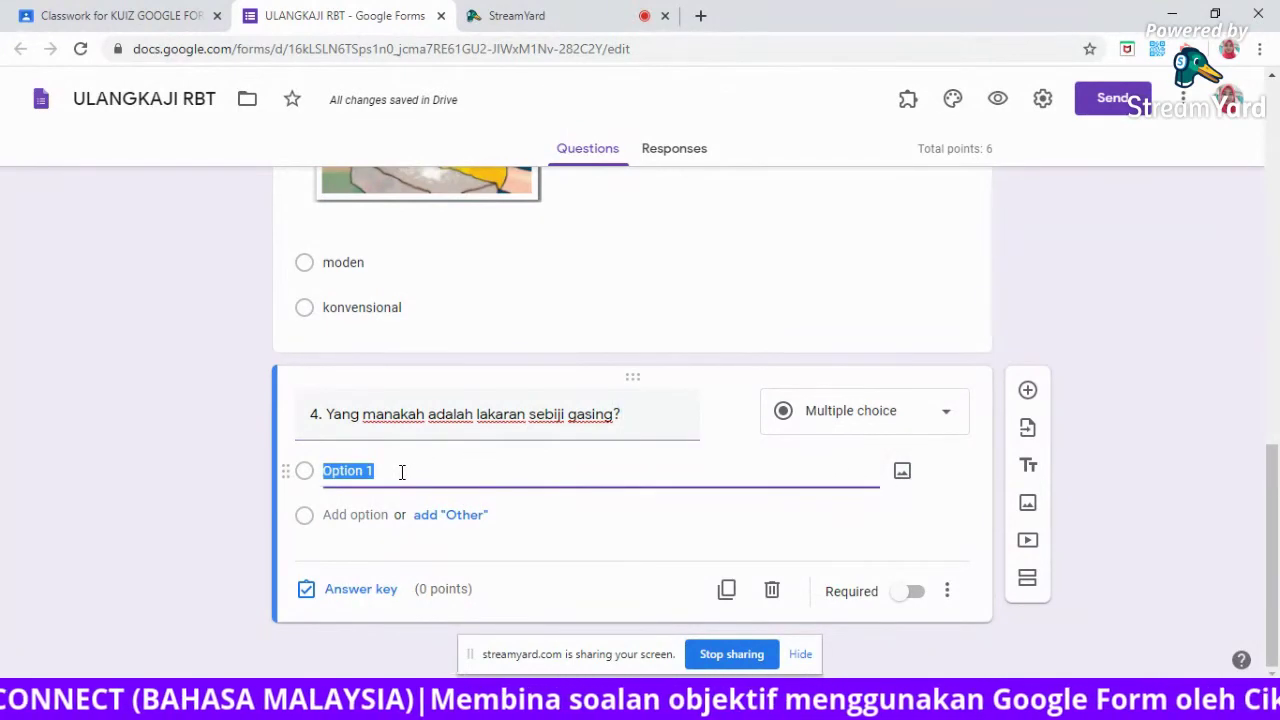
type("a.")
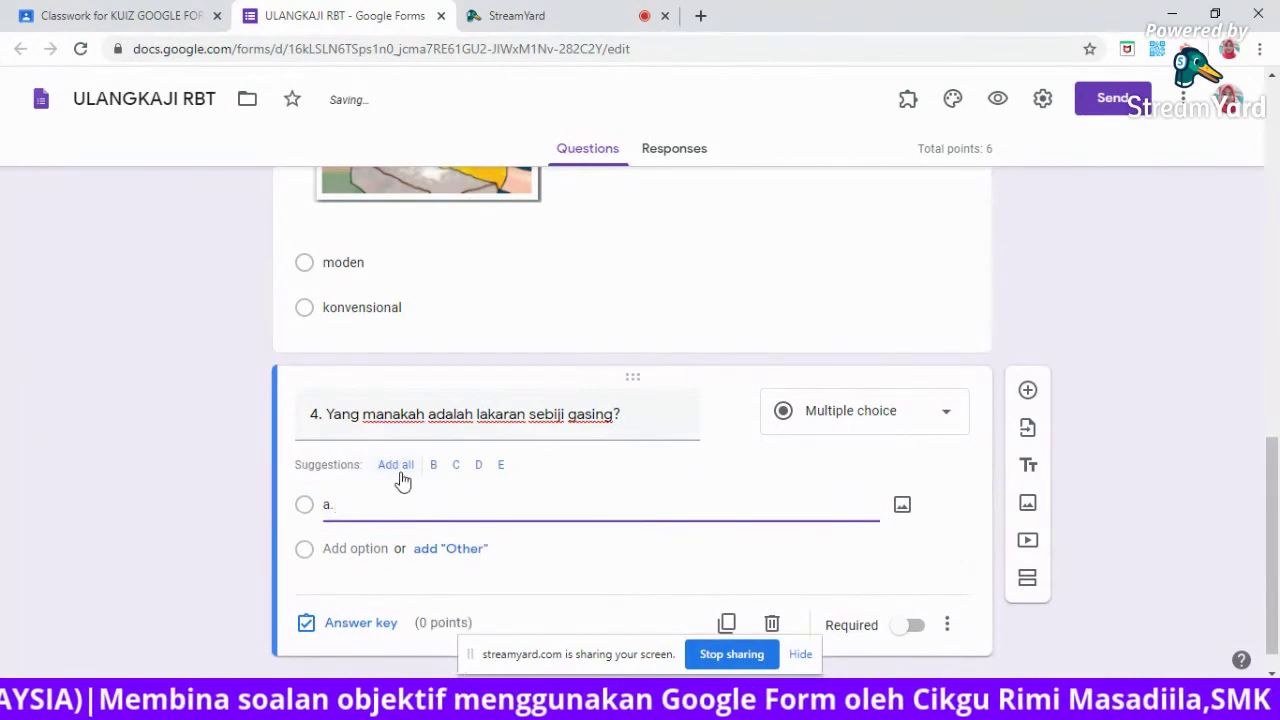
left_click(901, 508)
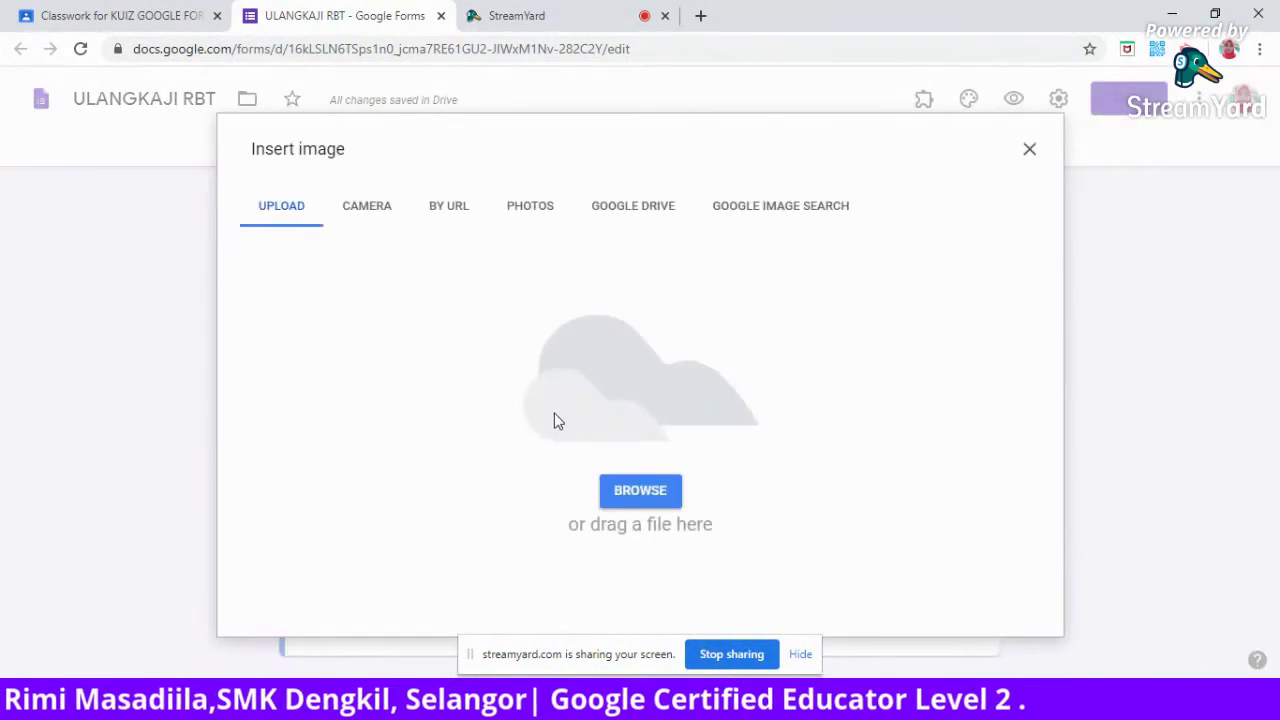
left_click(636, 494)
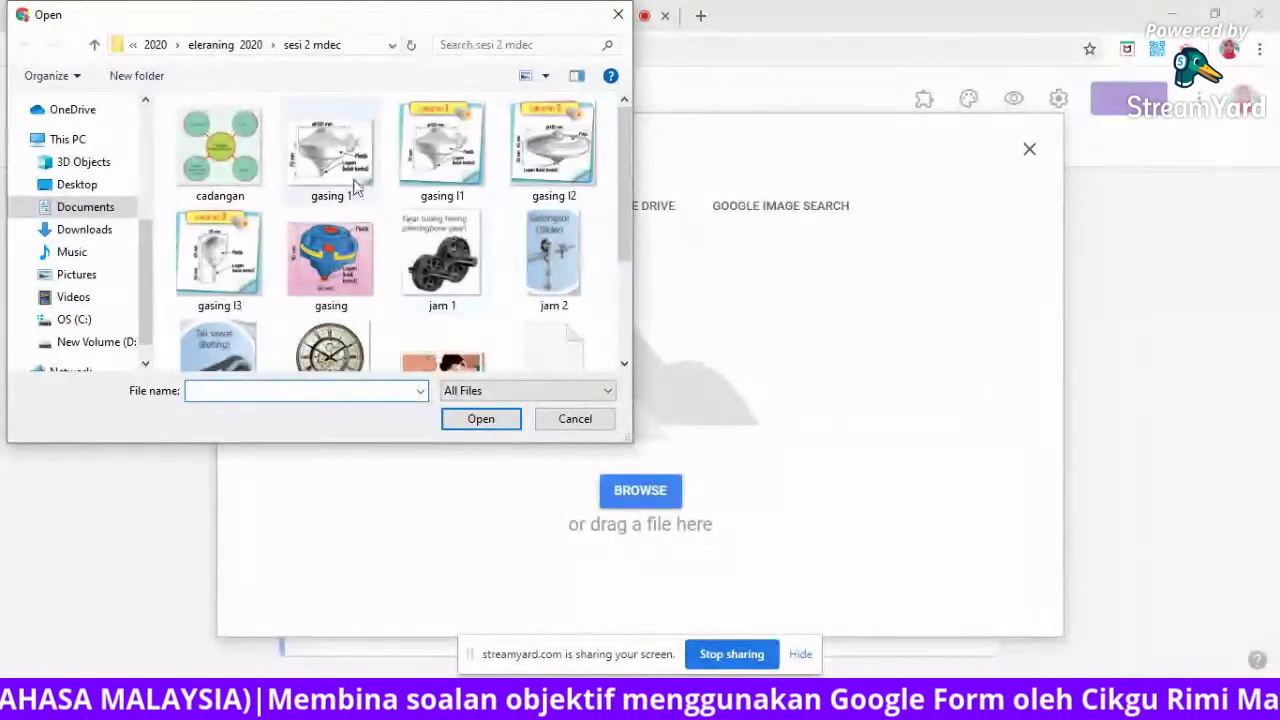
left_click(327, 154)
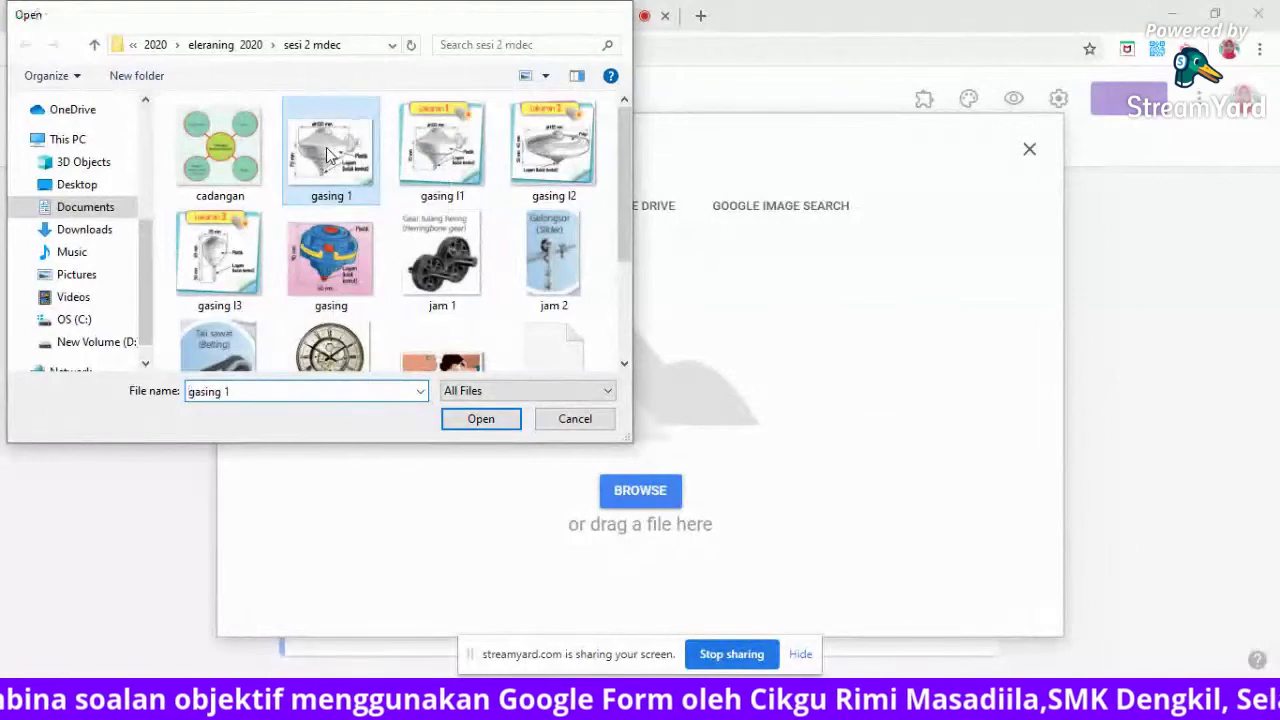
double_click(327, 154)
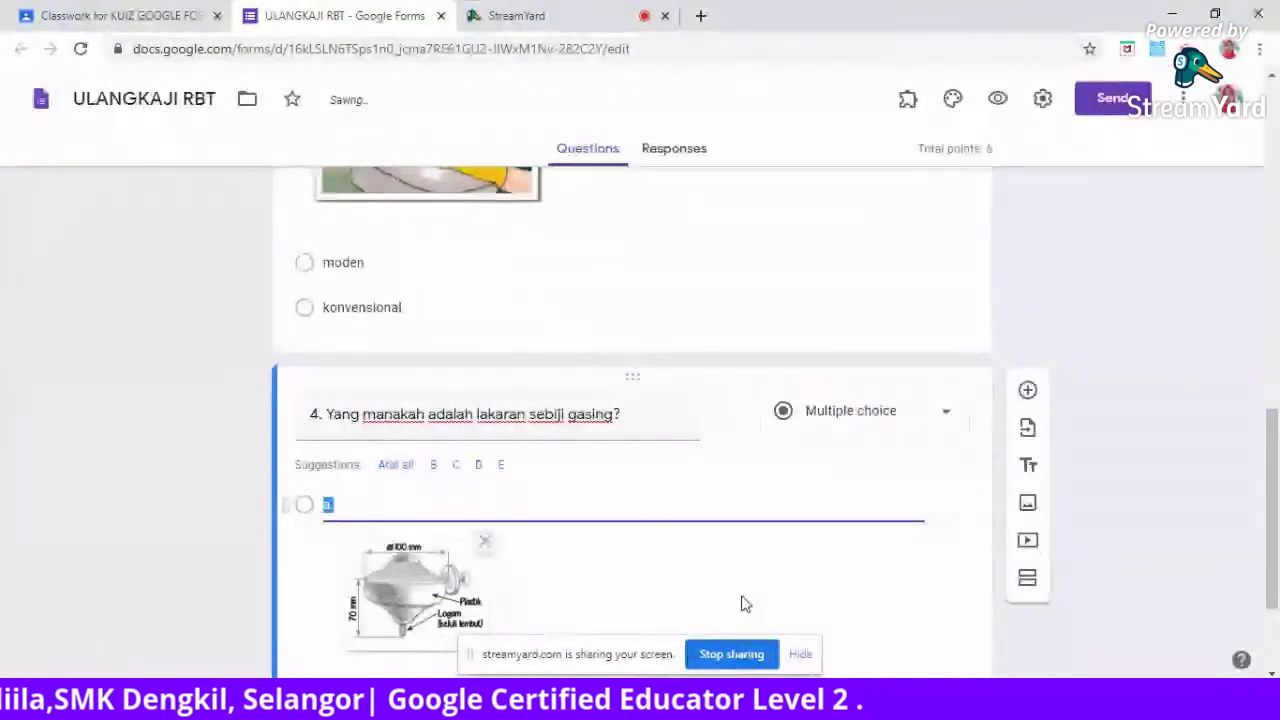
Add option 'b.' to question 4 with the ufo picture uploaded.
scroll(432, 566, "down", 2)
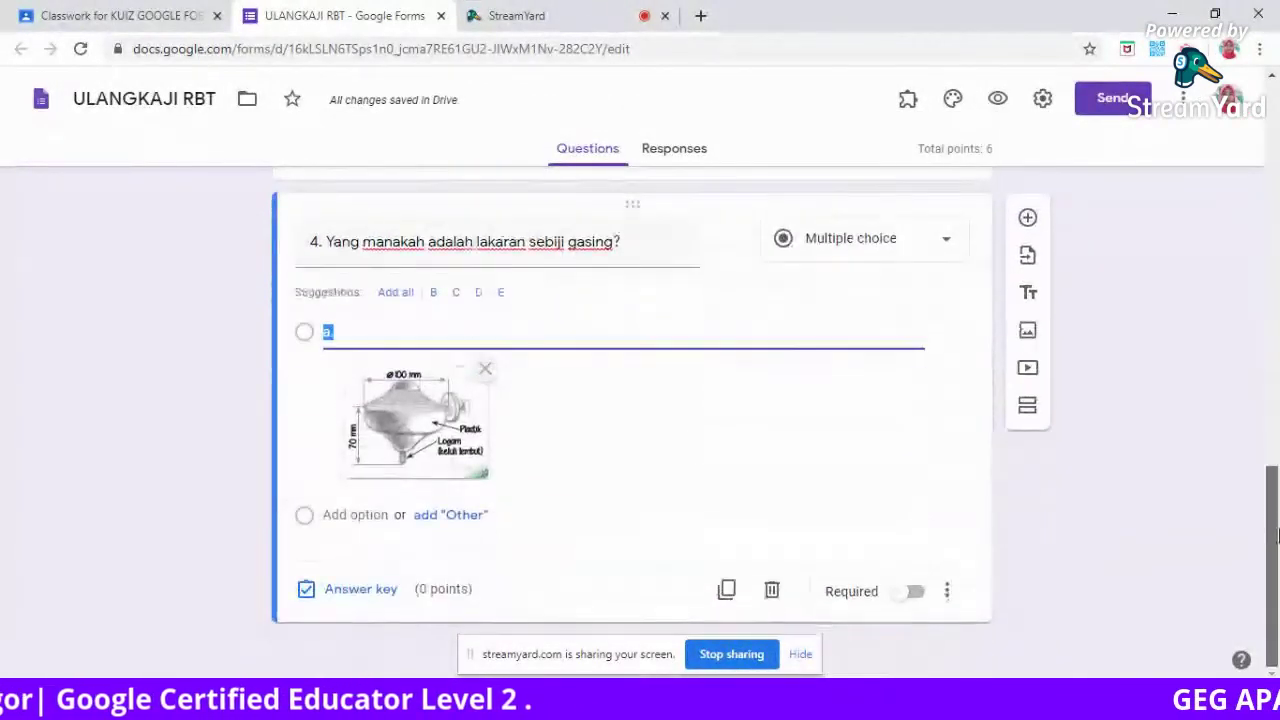
left_click(337, 514)
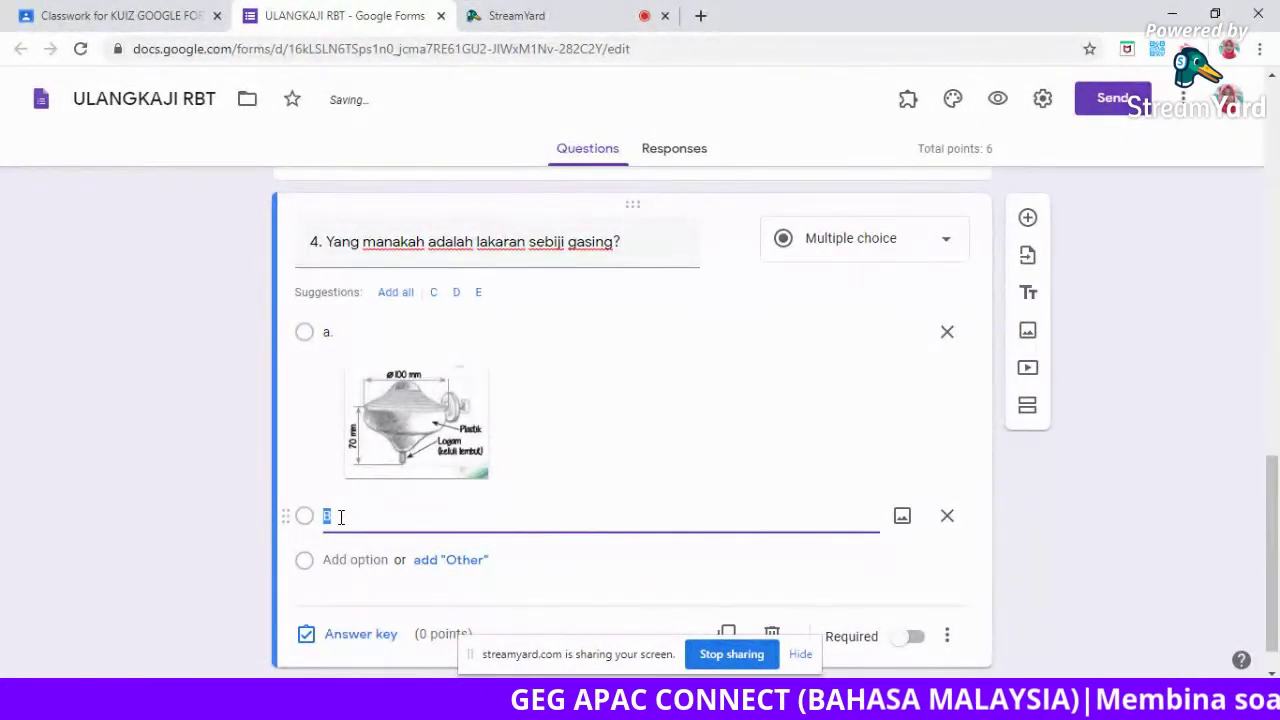
type(".")
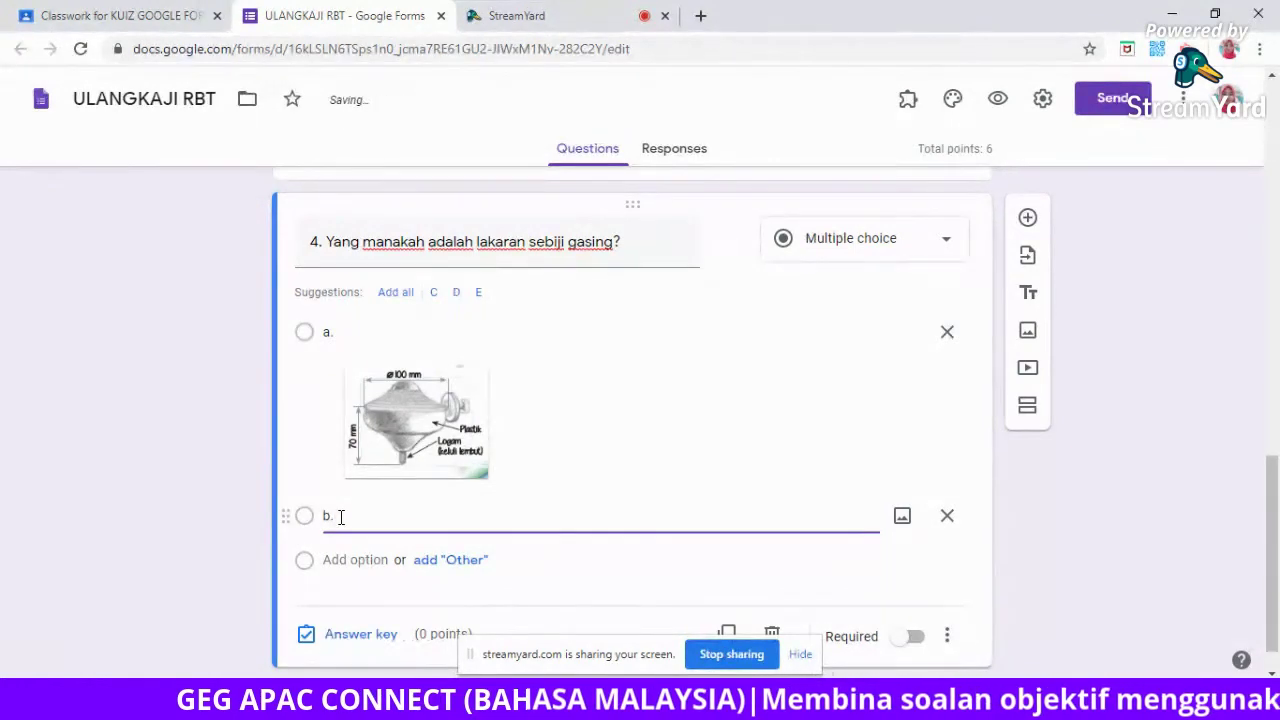
left_click(903, 518)
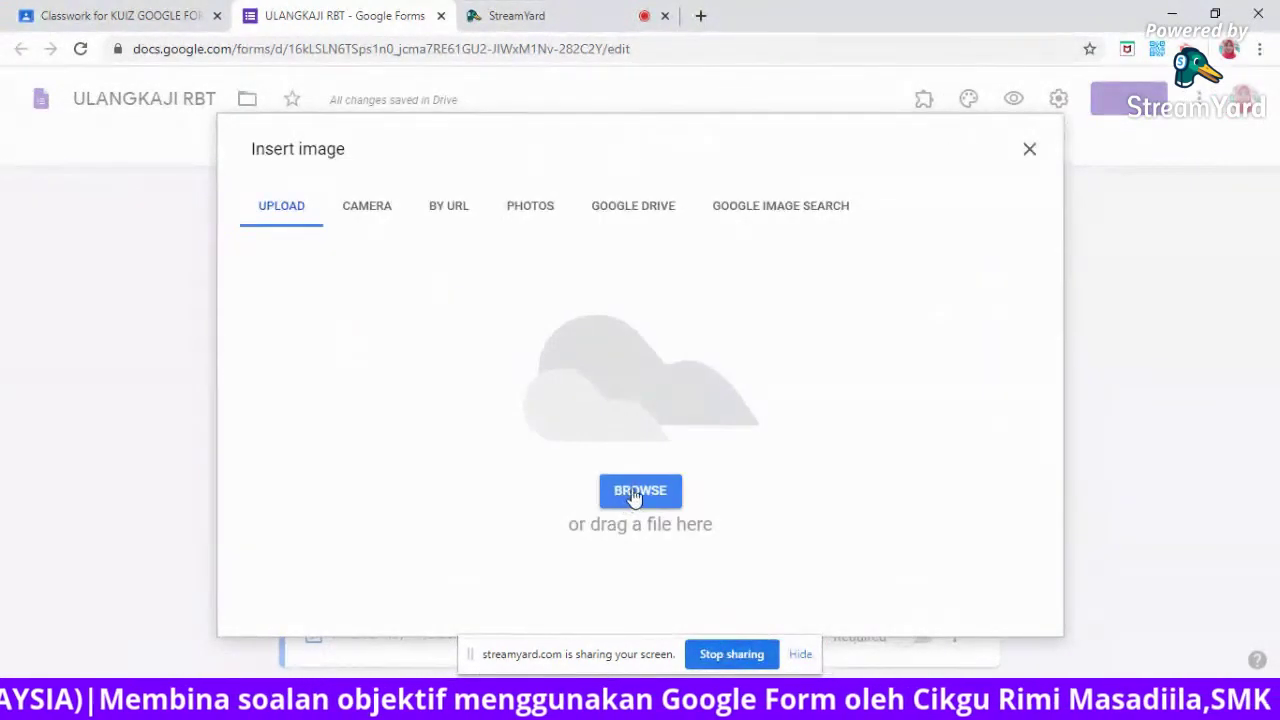
left_click(632, 494)
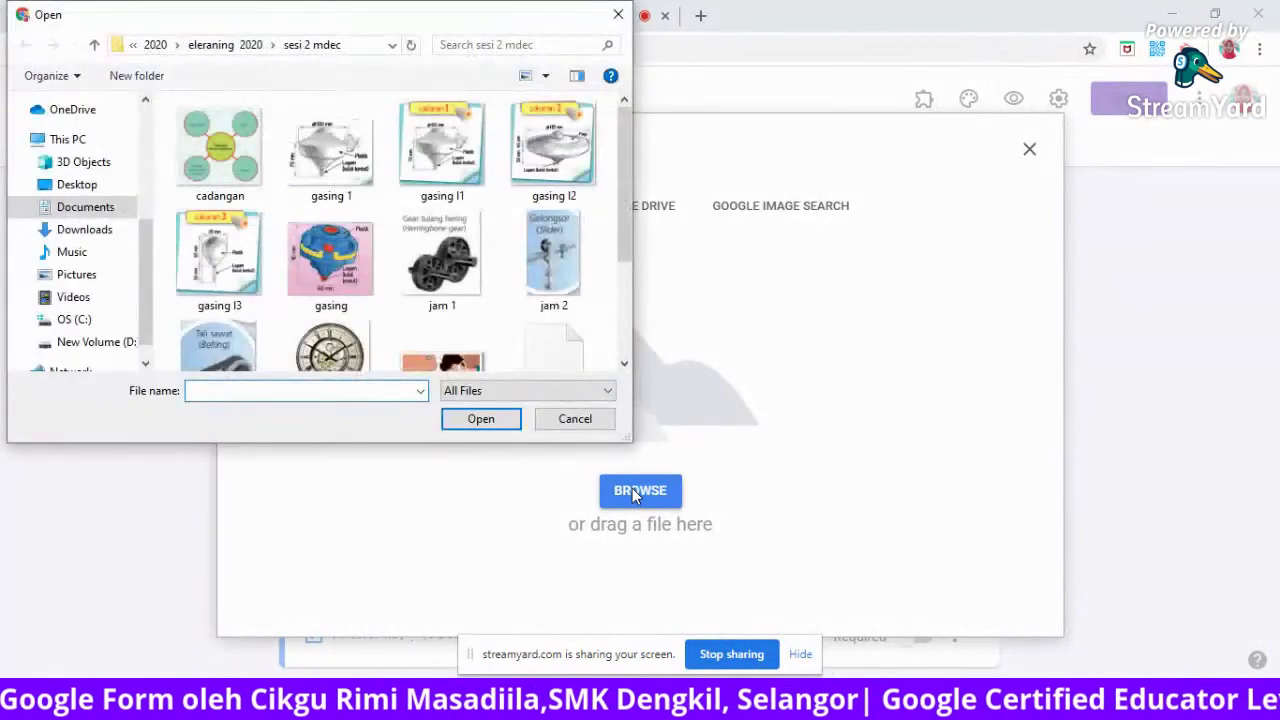
left_click_drag(624, 195, 625, 316)
left_click(554, 316)
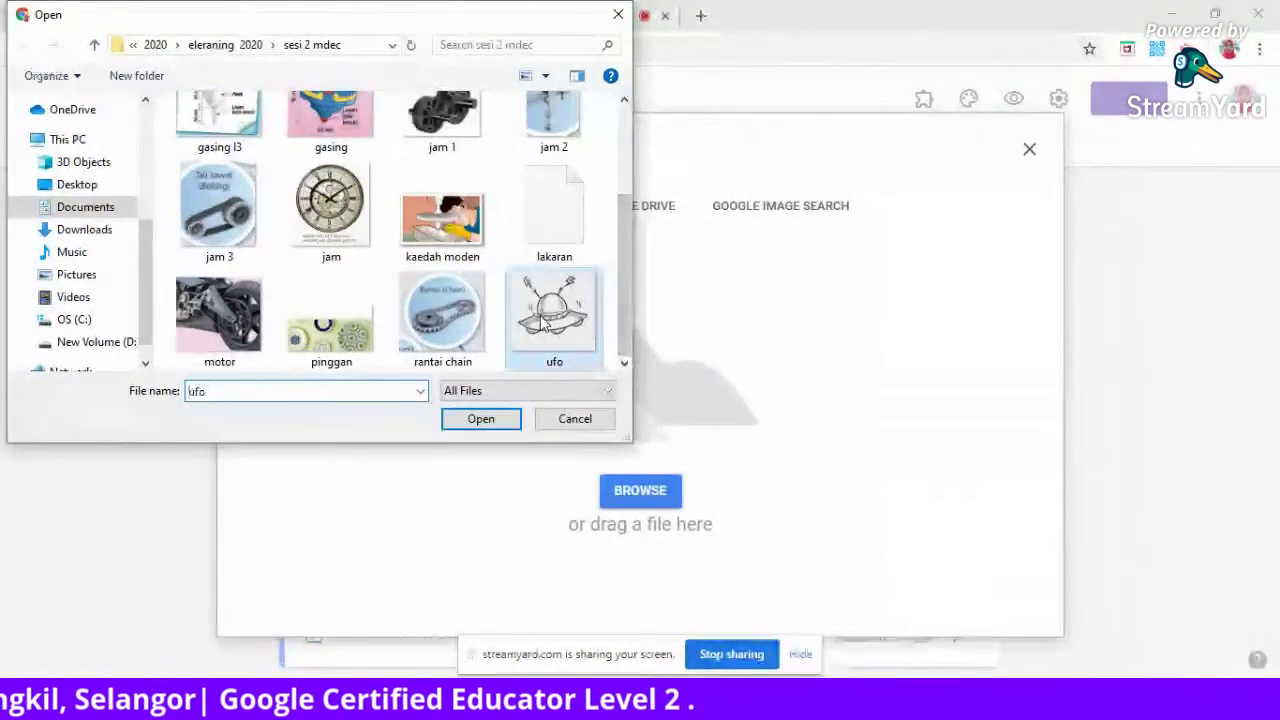
left_click(481, 419)
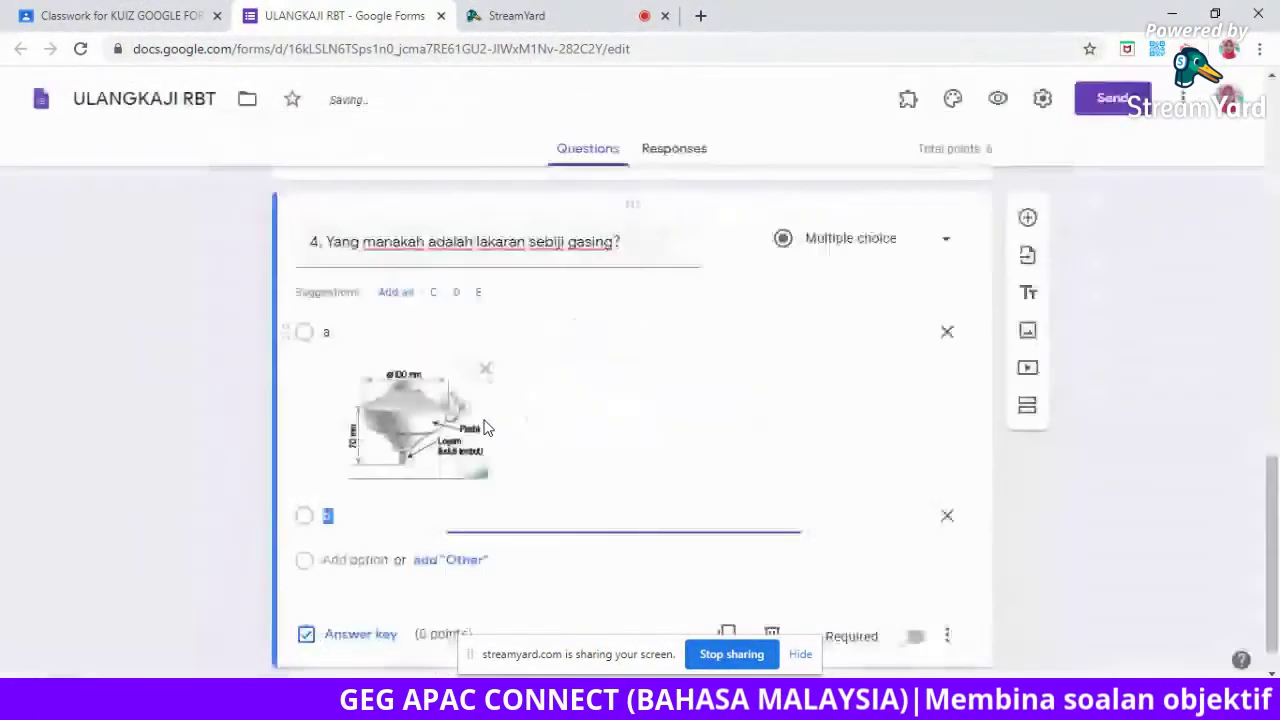
left_click_drag(1272, 496, 1272, 527)
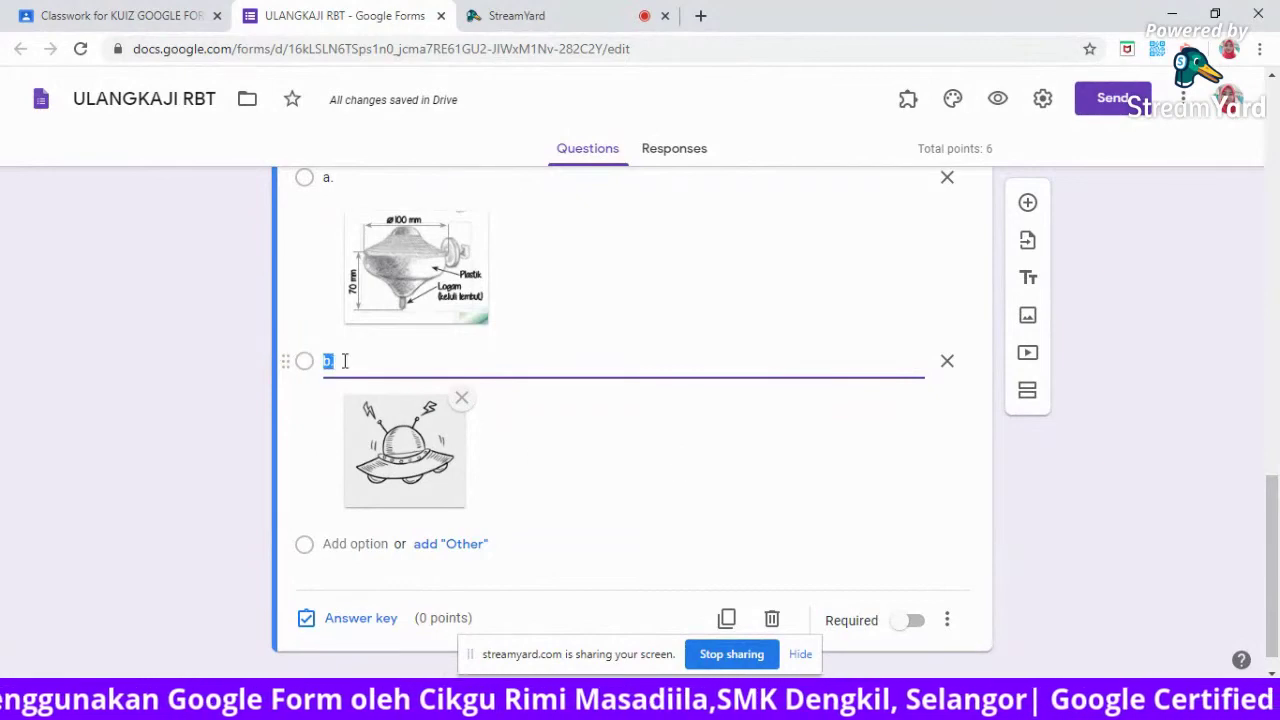
left_click(344, 177)
left_click(338, 363)
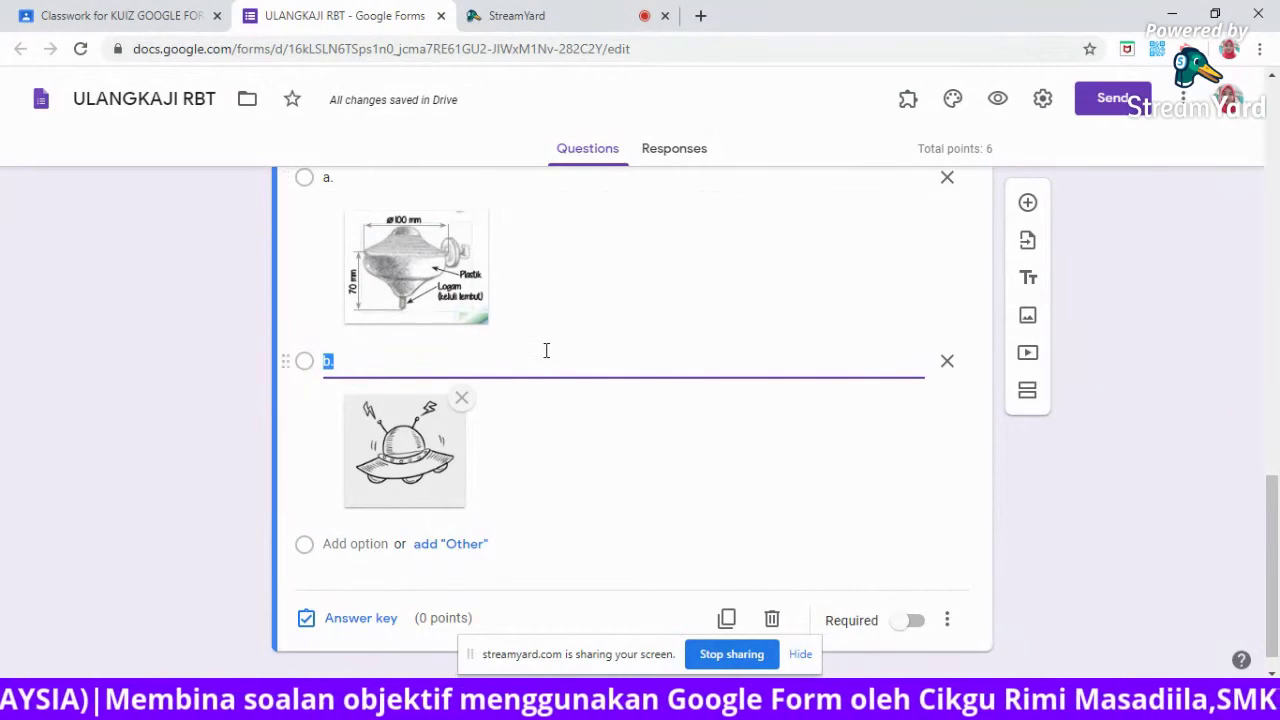
left_click_drag(1275, 557, 1270, 600)
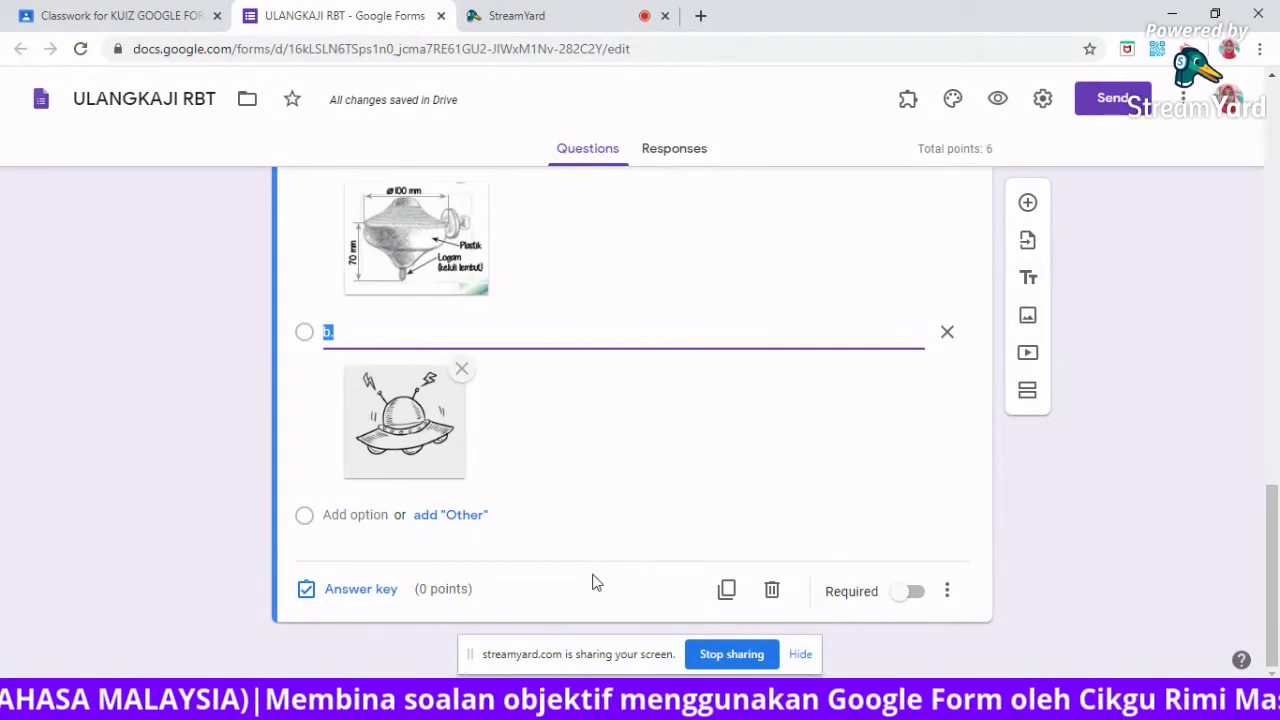
Set question 4 to 2 points with option a (gasing sketch) correct, and make it required.
left_click(360, 590)
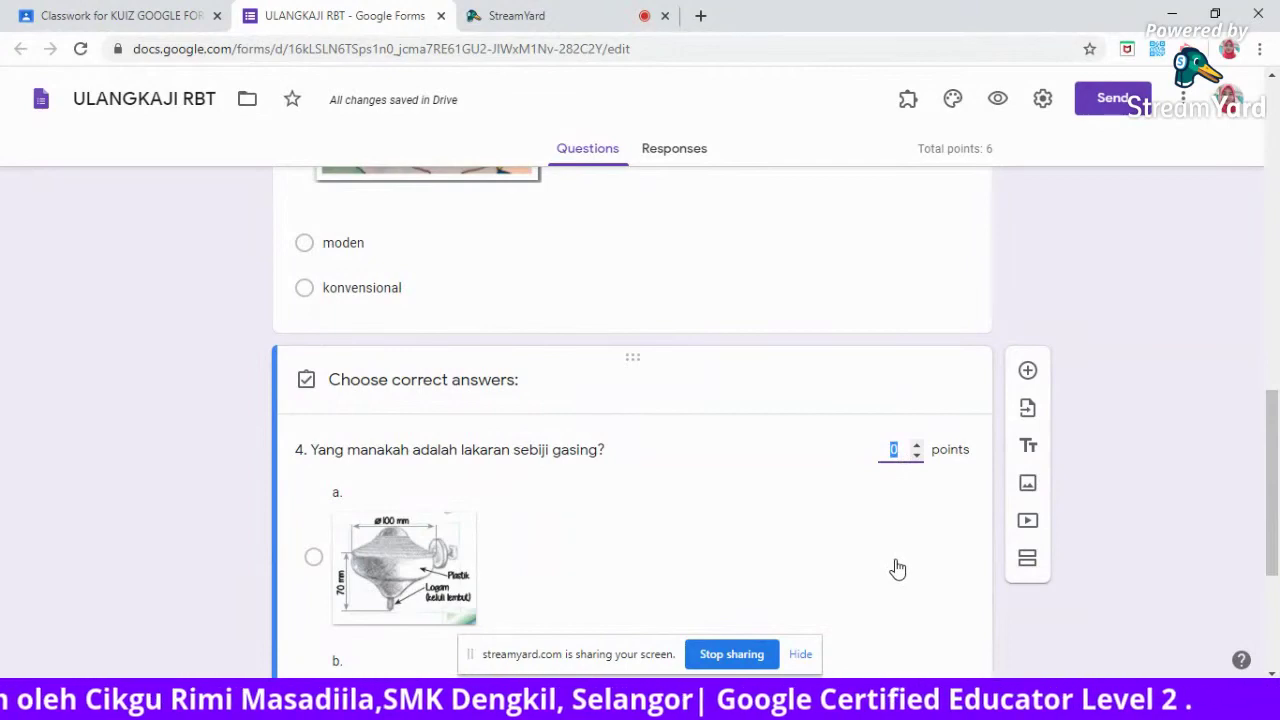
type("2")
left_click_drag(1271, 446, 1275, 505)
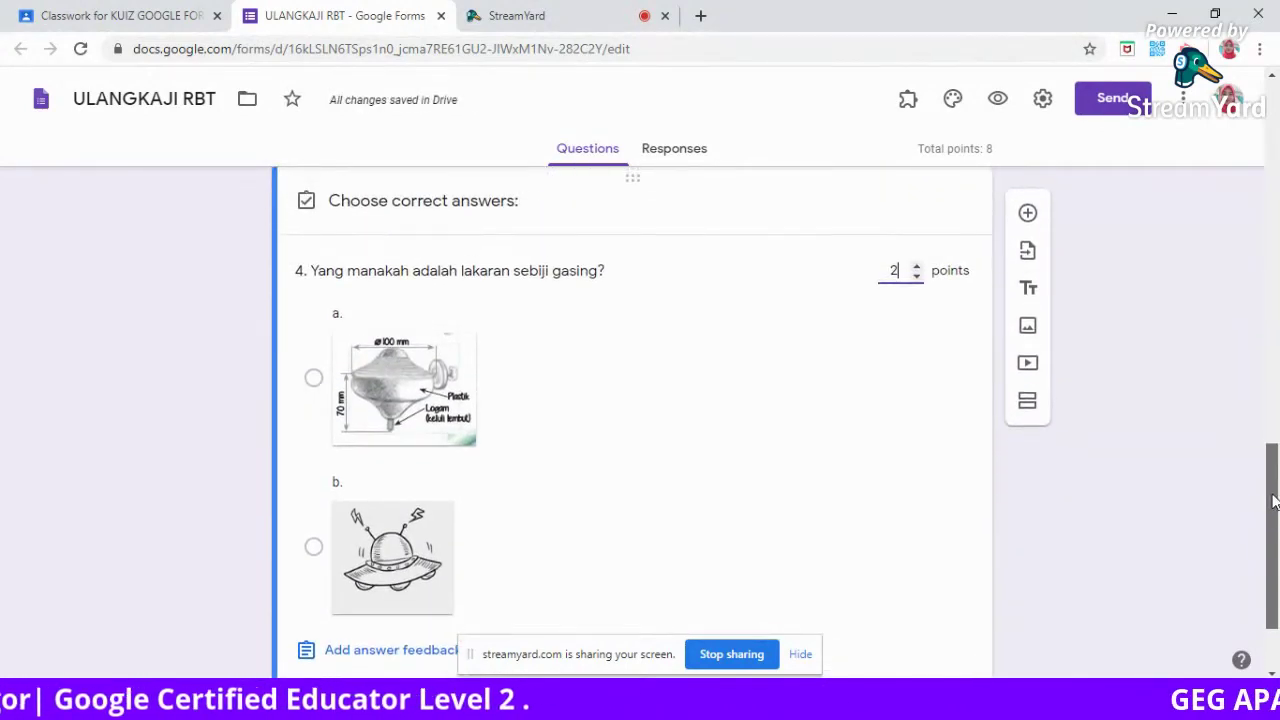
left_click(480, 412)
left_click(479, 413)
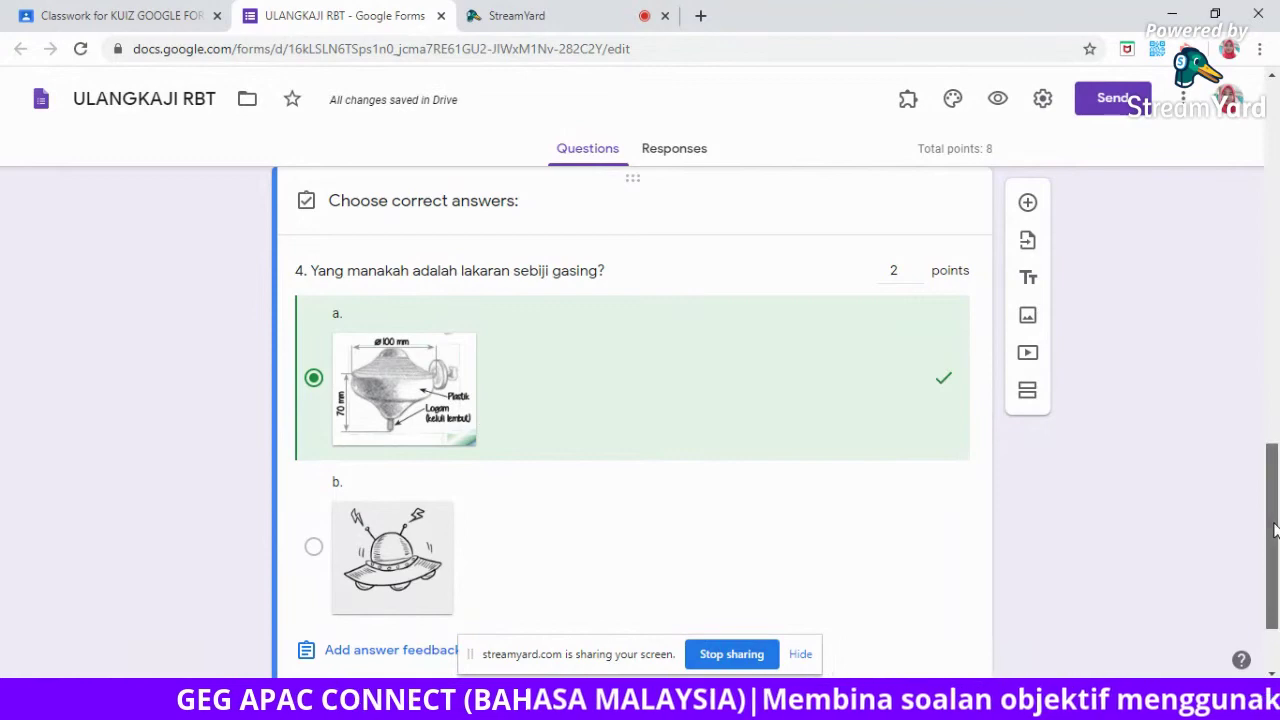
scroll(1124, 560, "down", 1)
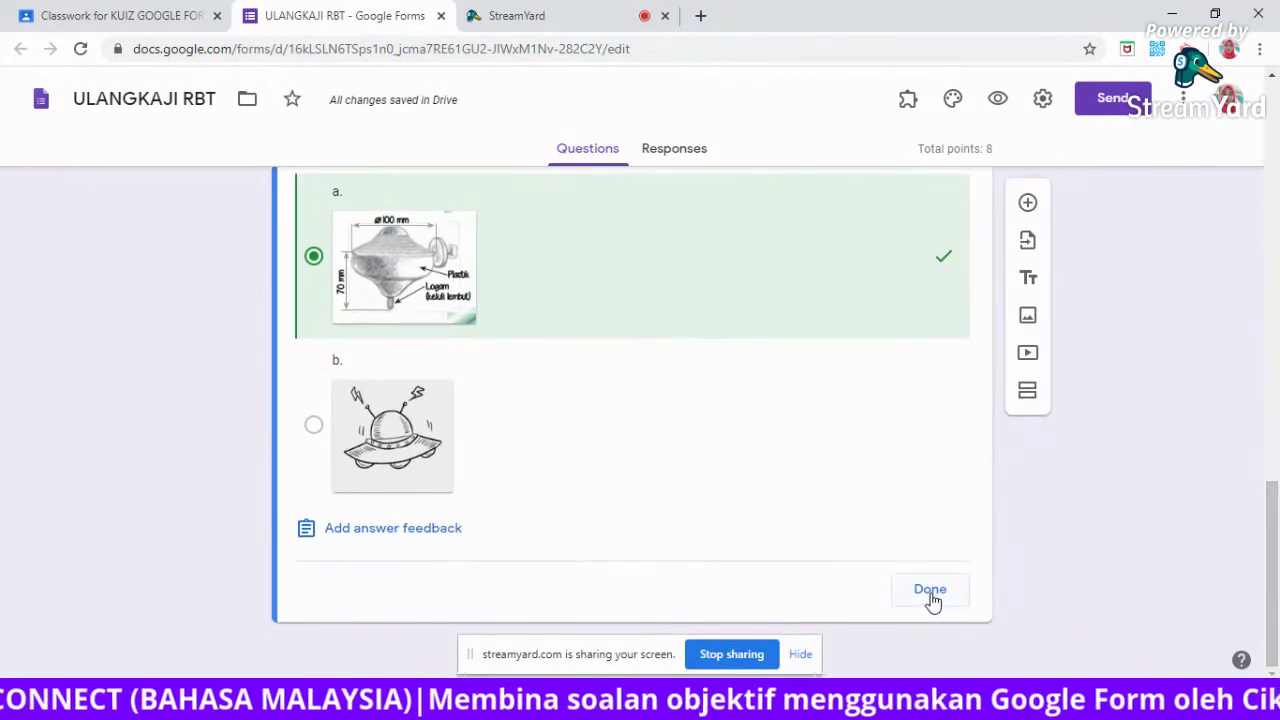
left_click(931, 598)
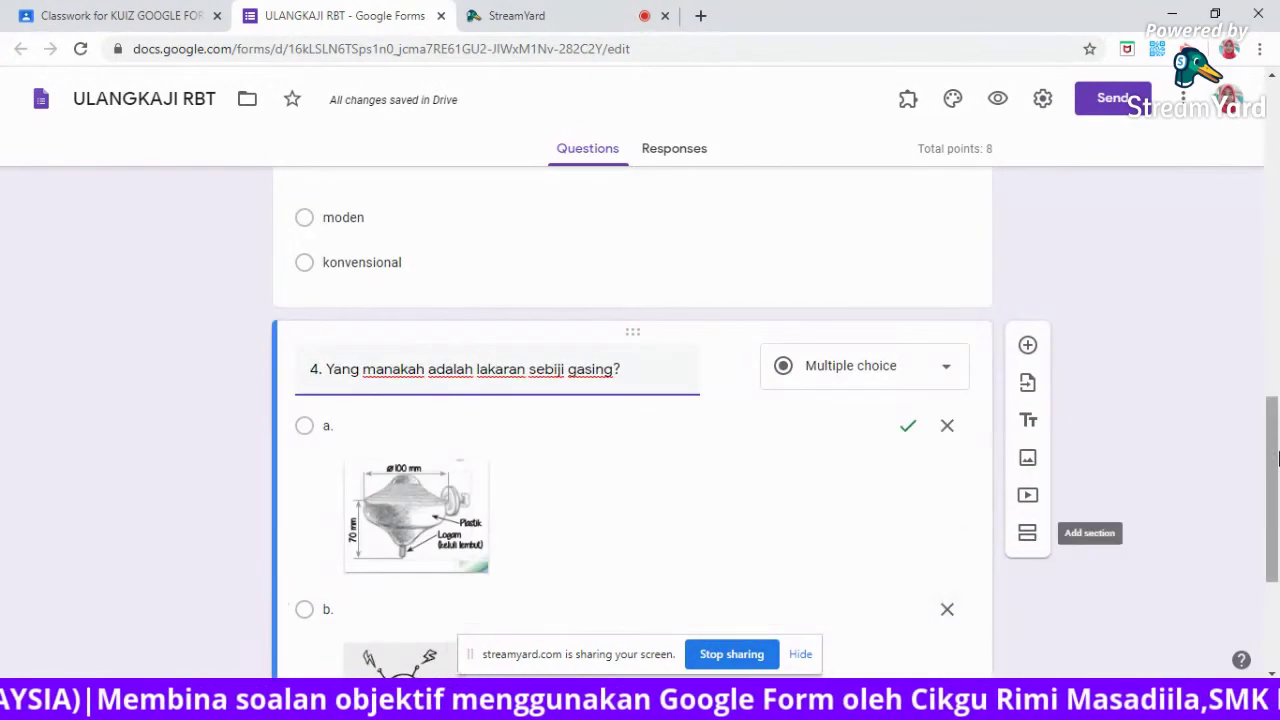
left_click_drag(1277, 483, 1277, 567)
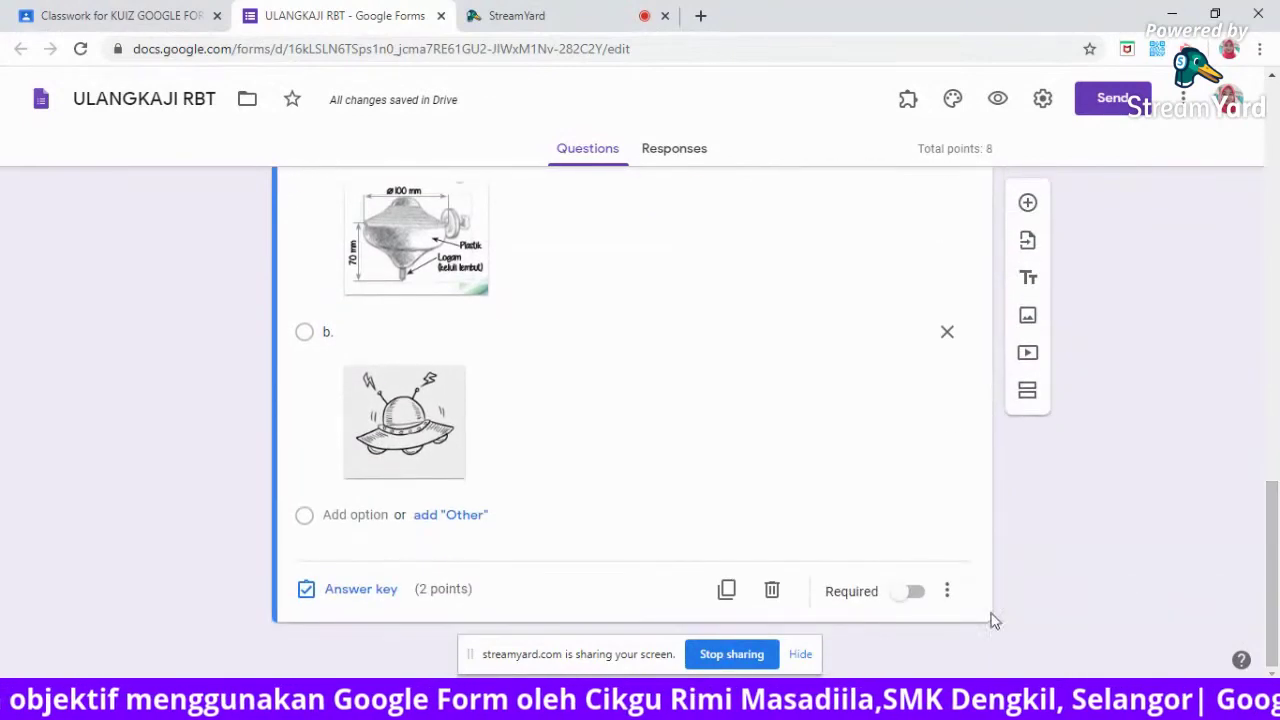
left_click(916, 596)
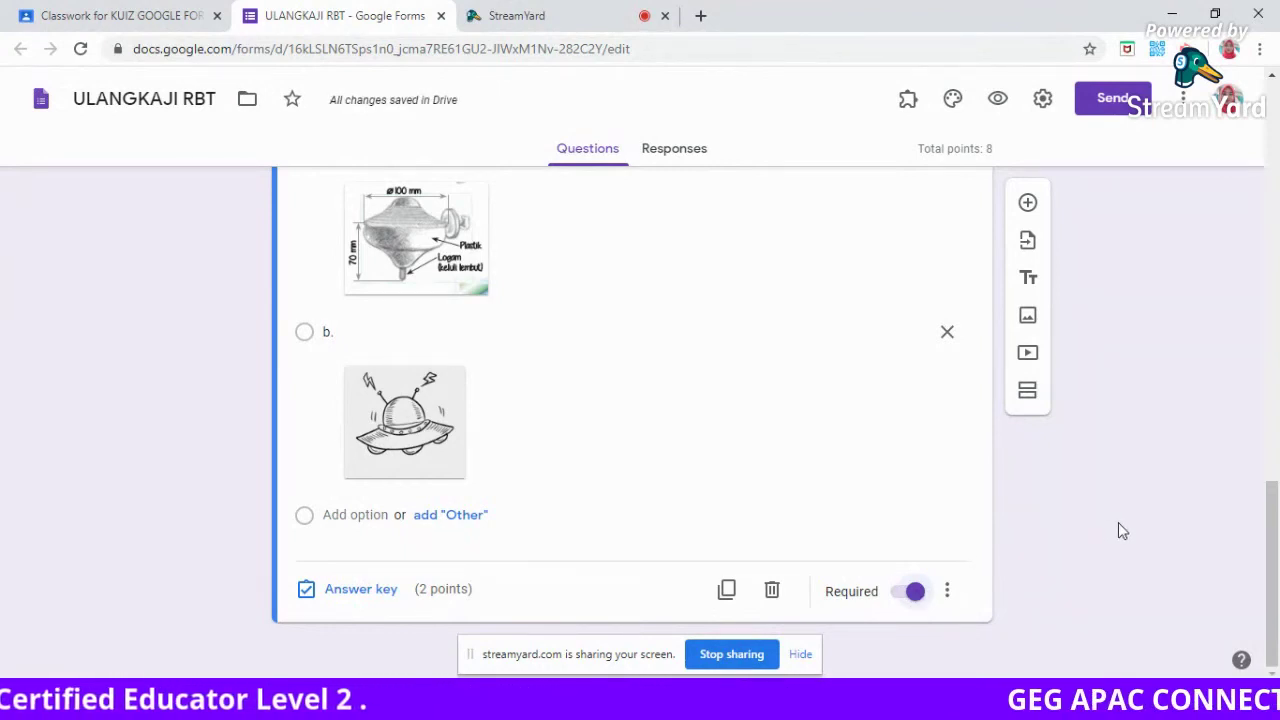
Insert a new question after question 4 and upload the motor picture into it.
left_click(1028, 205)
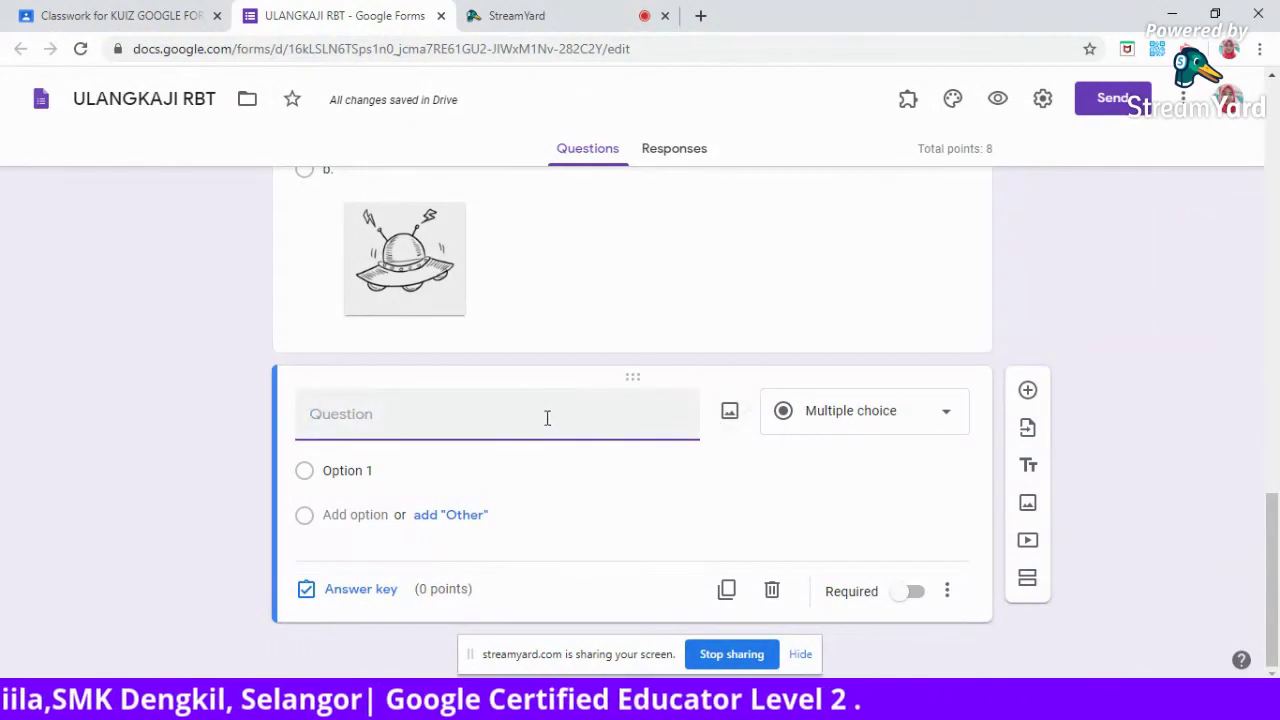
left_click(729, 416)
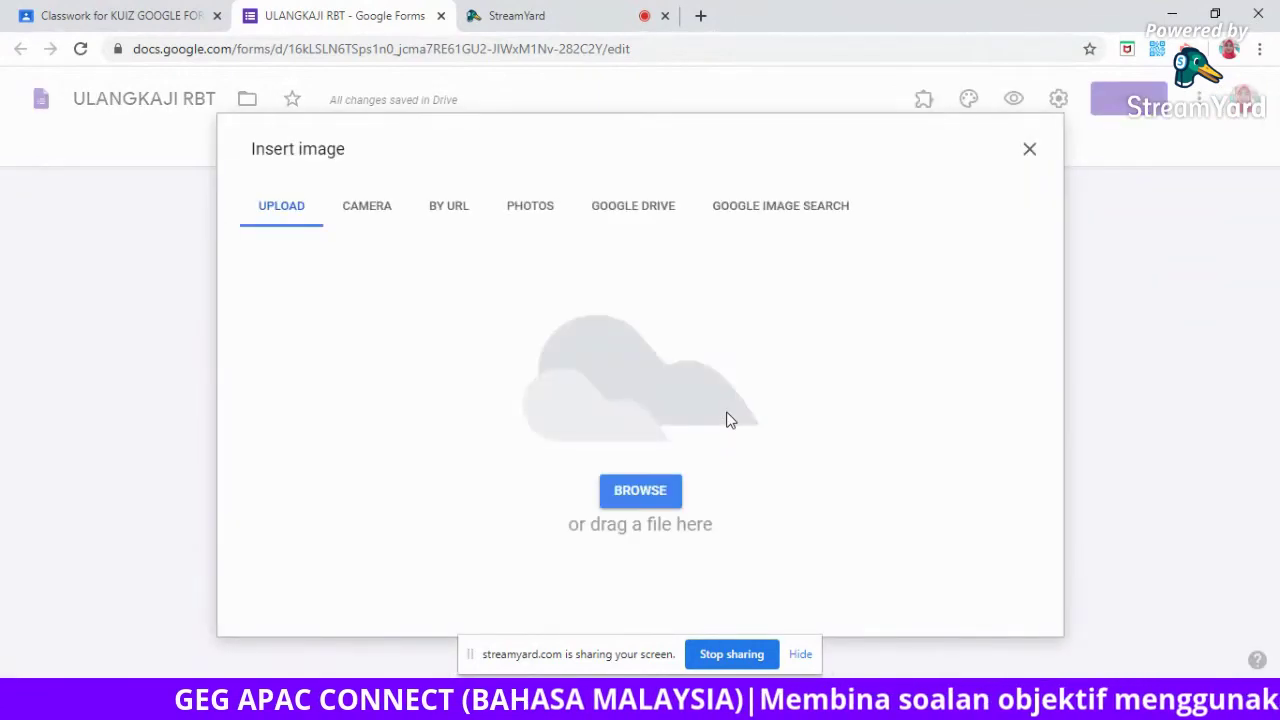
left_click(638, 494)
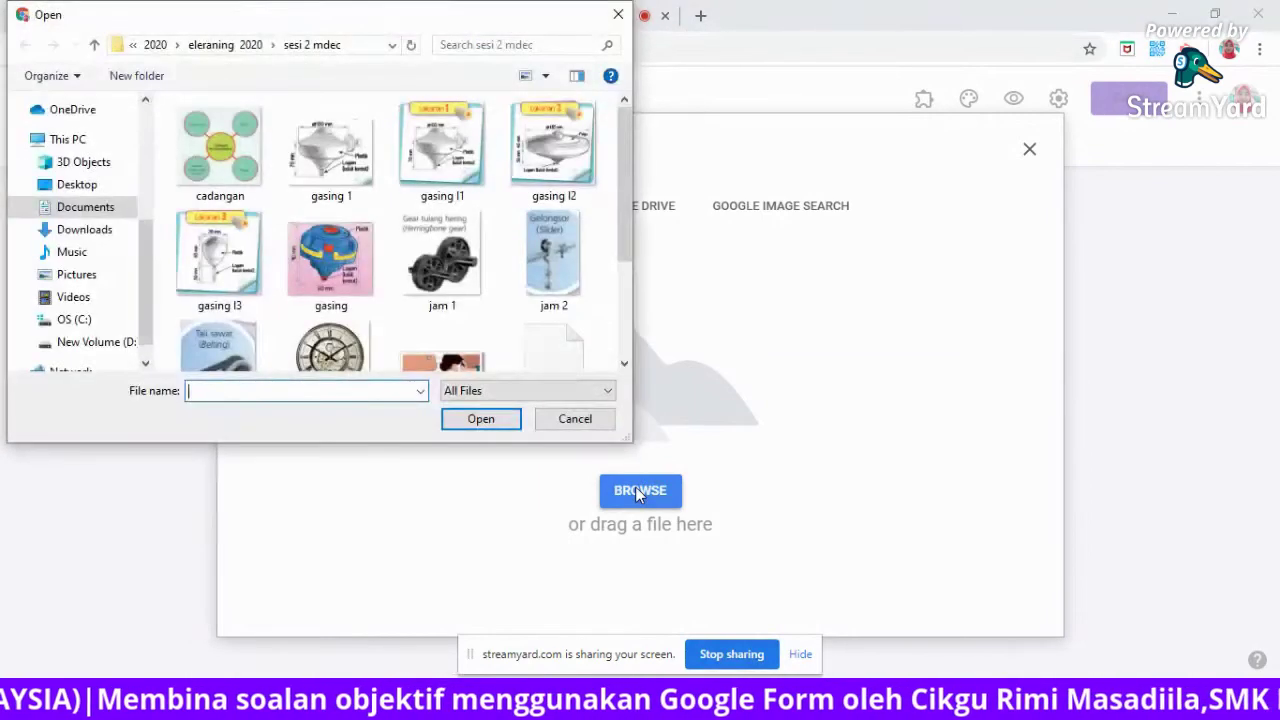
left_click_drag(622, 215, 642, 334)
left_click(206, 316)
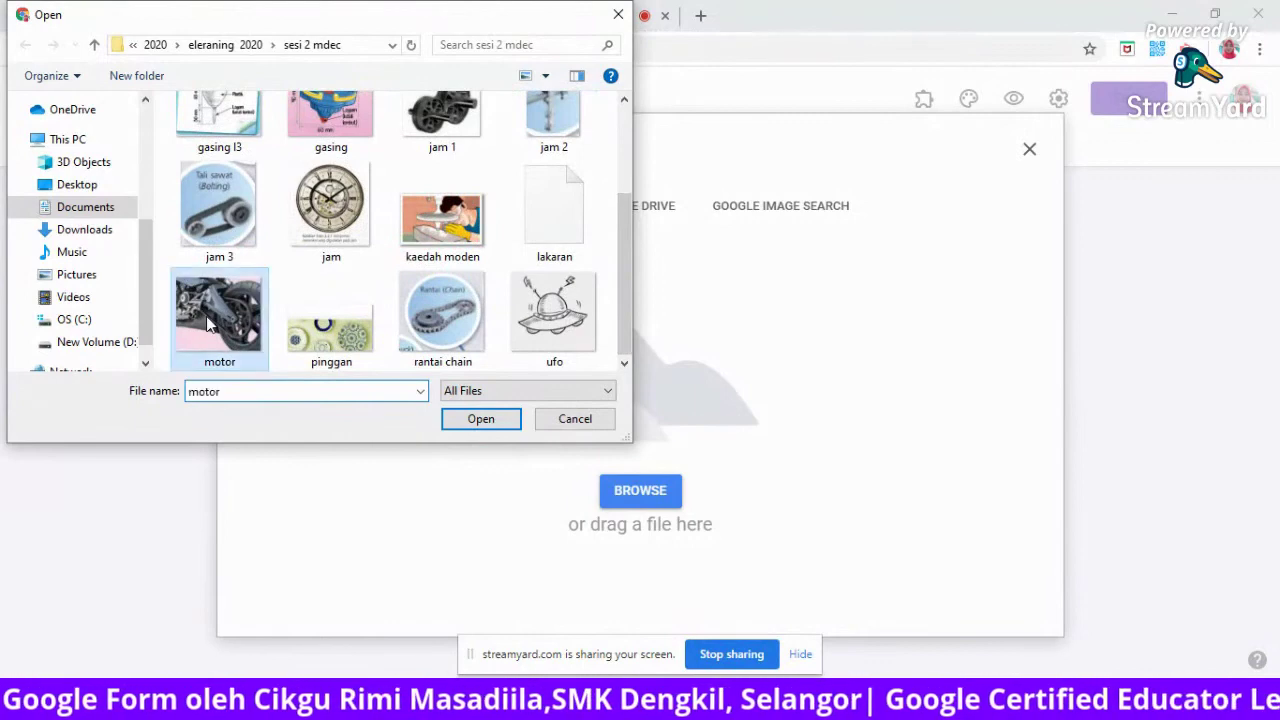
left_click(486, 420)
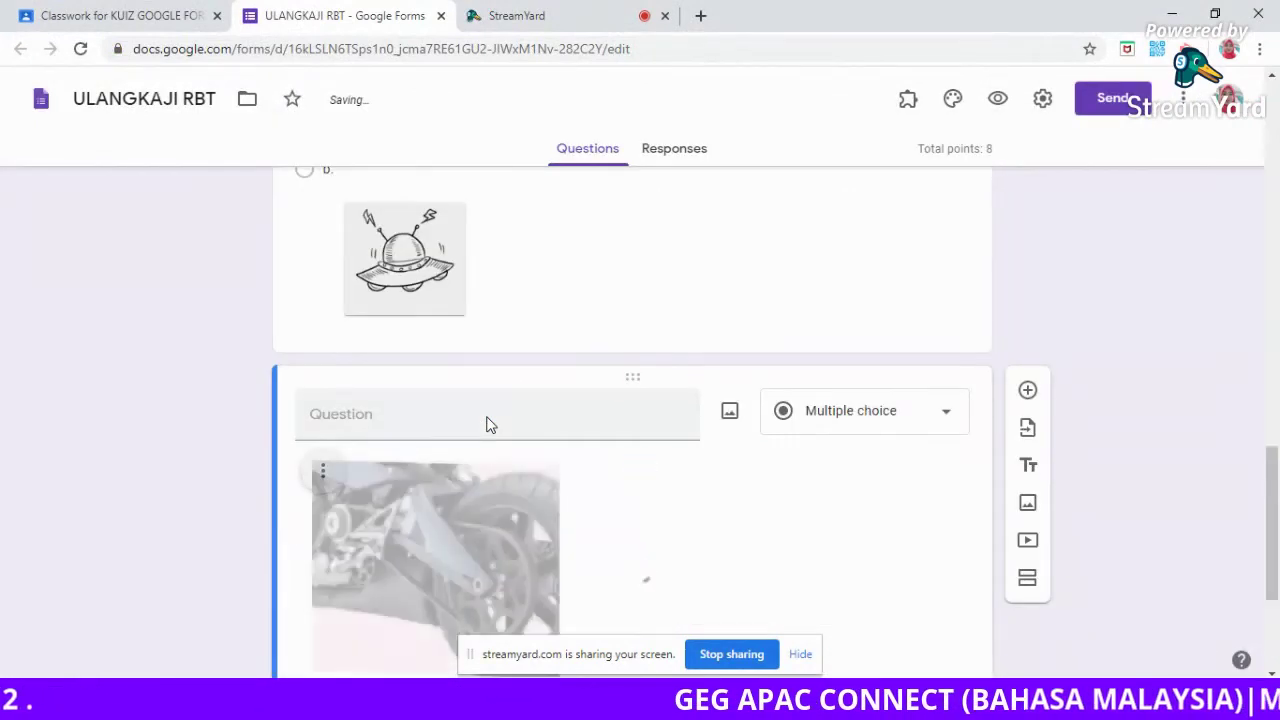
left_click(488, 416)
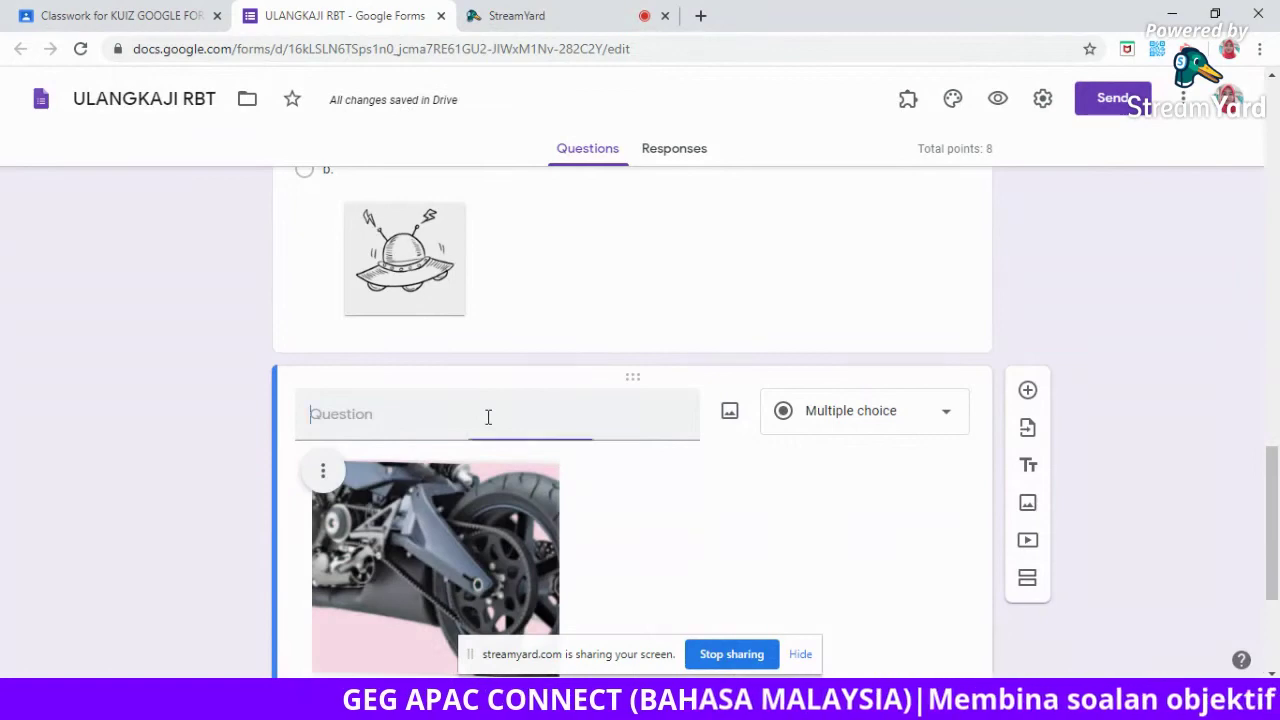
Title question 5 '5. Apakah alat yang menghubungkan takal pemacu motor elektrik dengan takal dipacu?'.
type("5. Apakah ala")
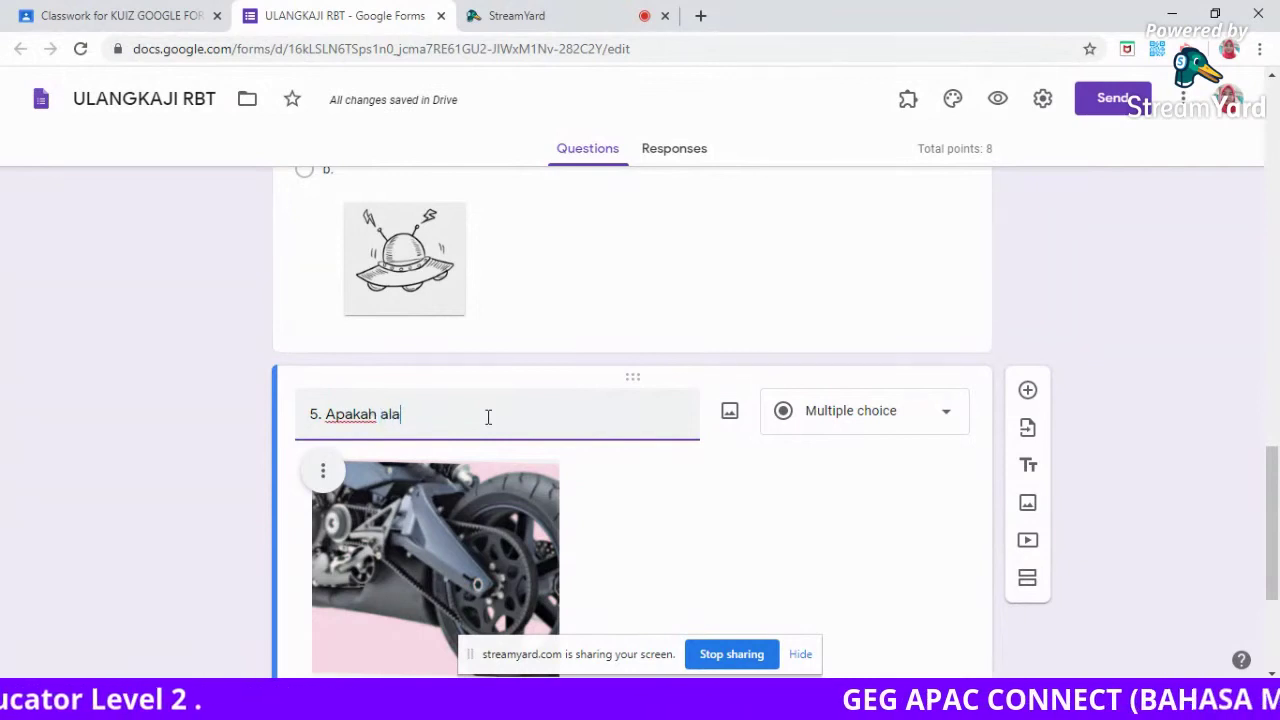
type("t yang men")
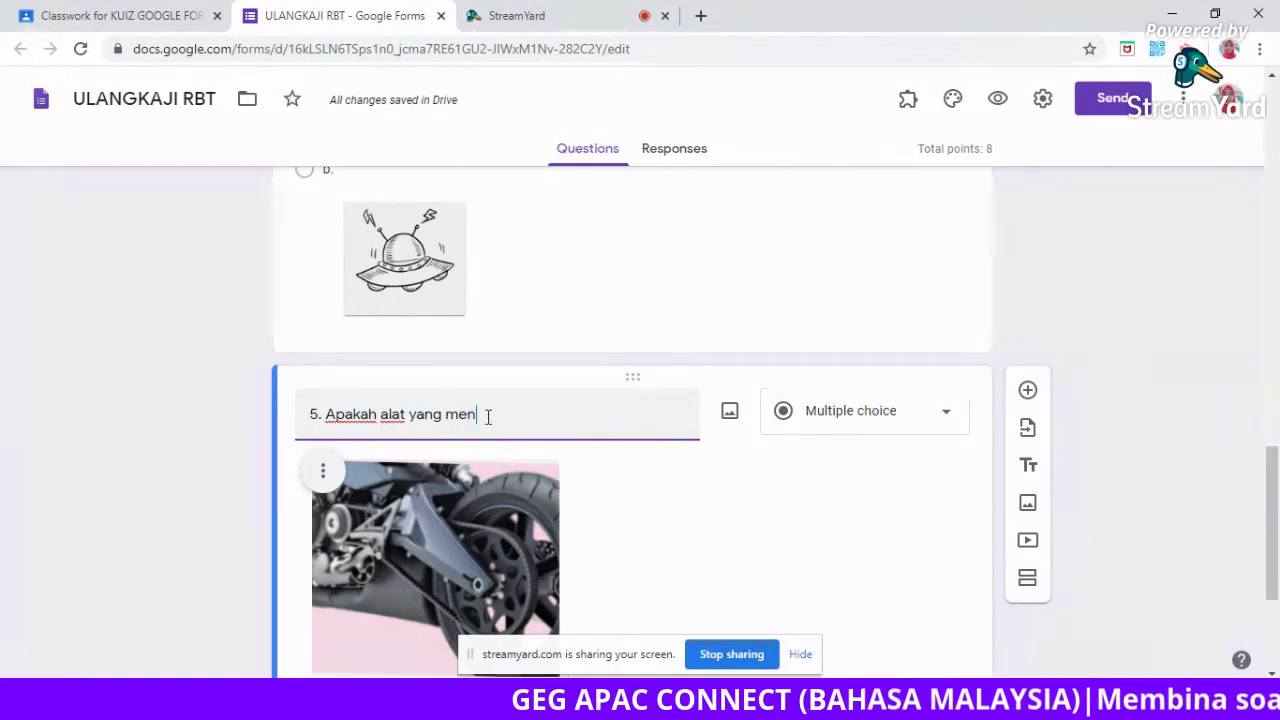
type("gijubungkan ")
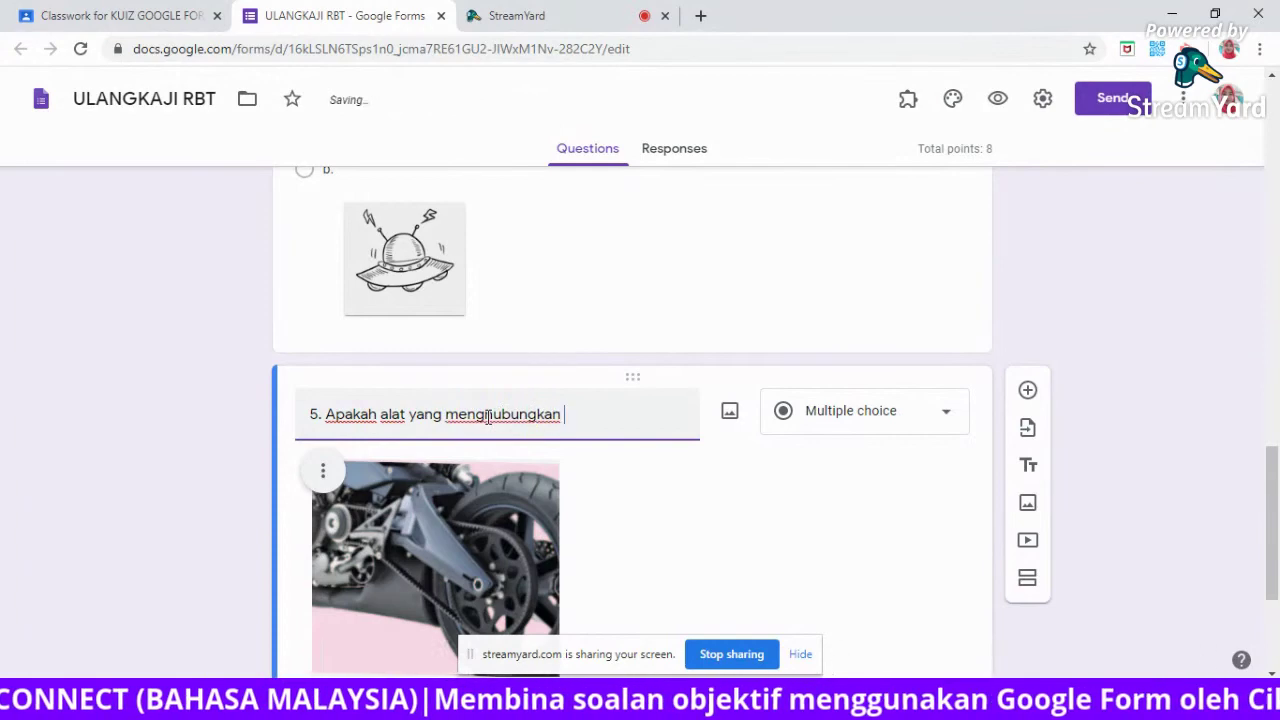
type("takal pema")
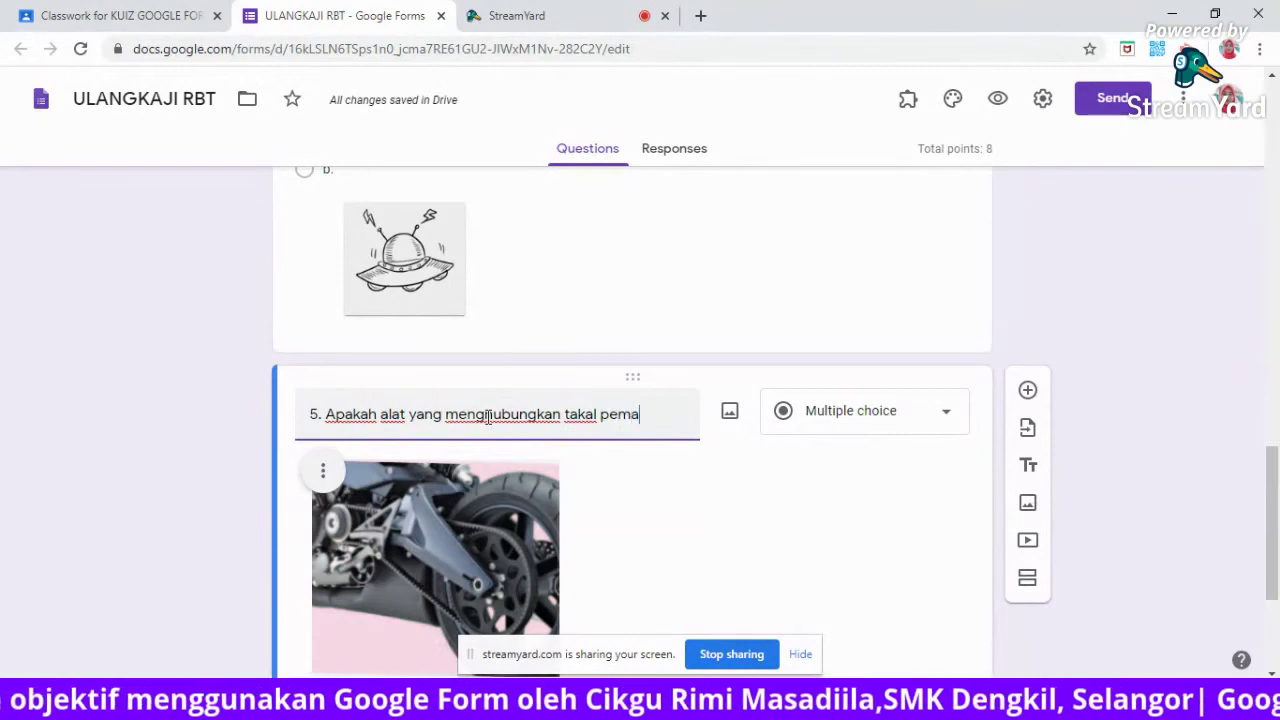
type("cu ")
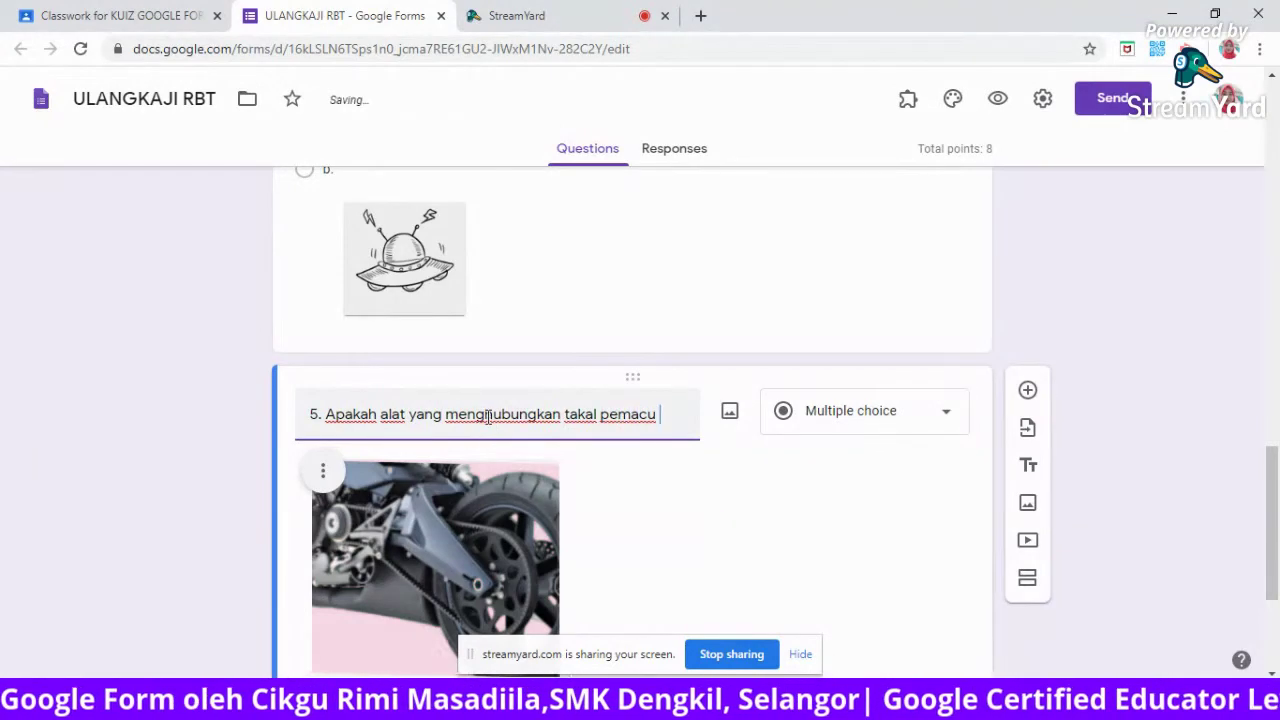
type("mo")
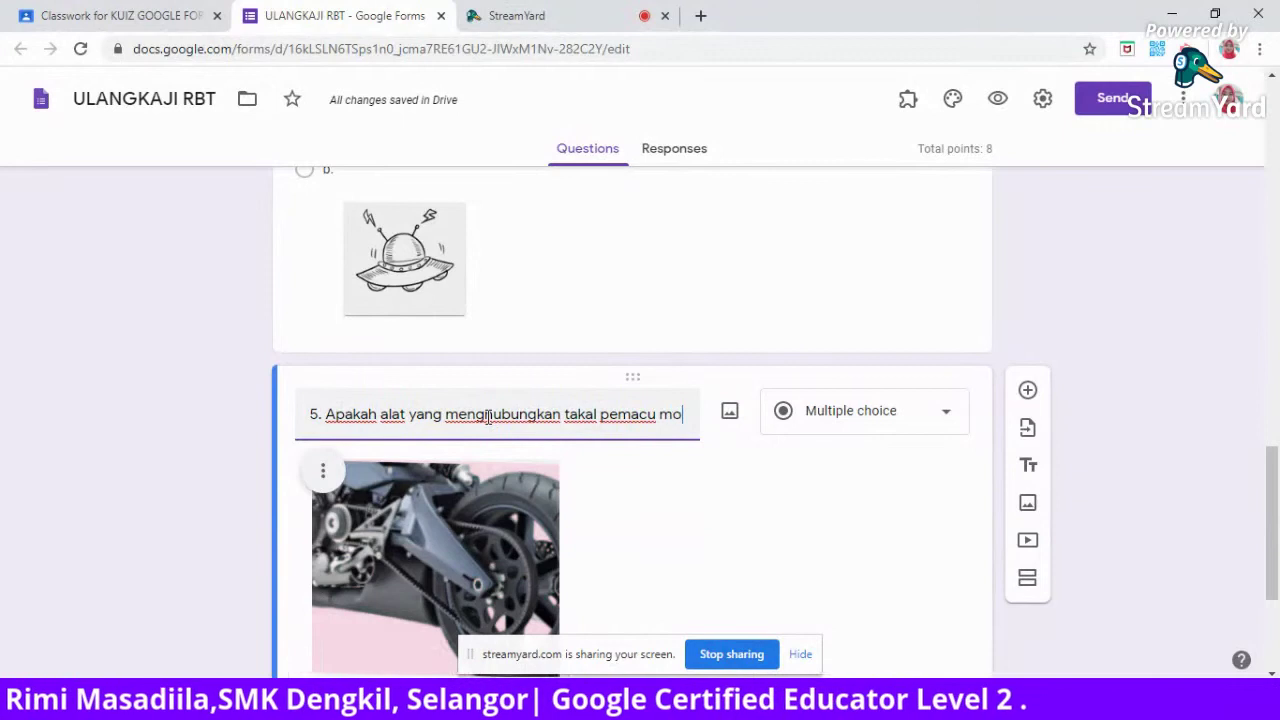
type("tor elektrik")
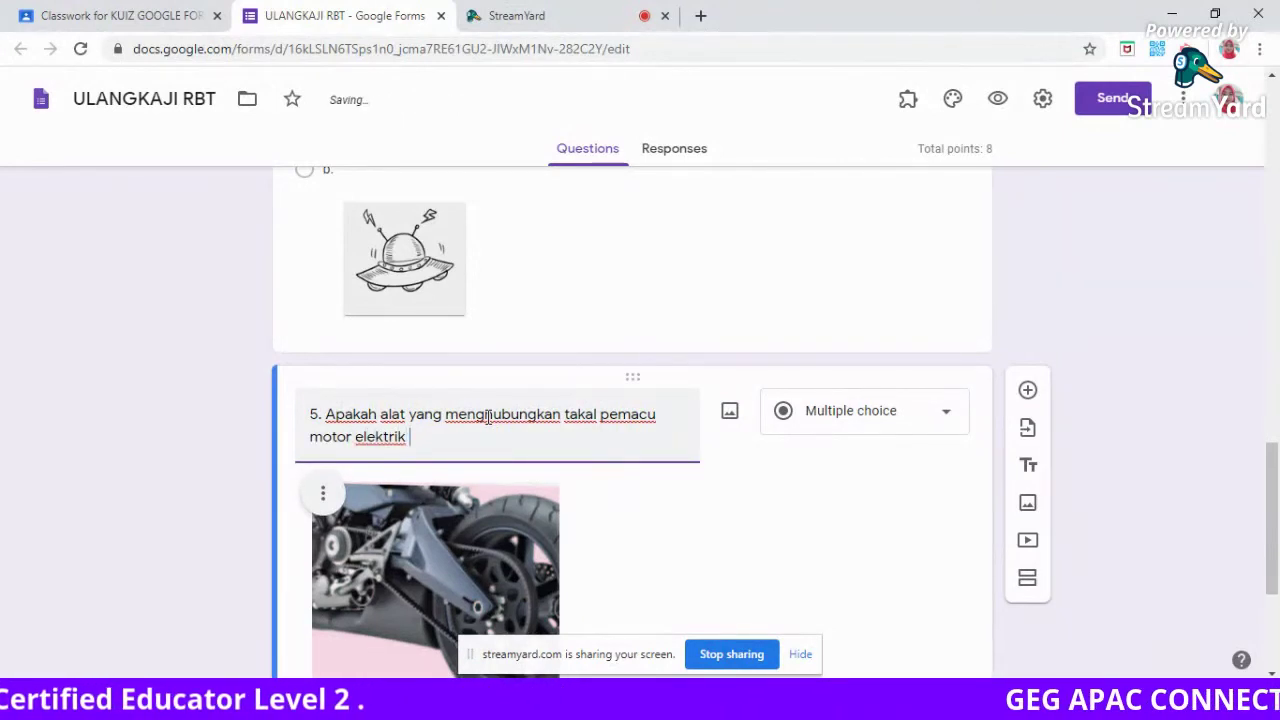
type(" dengan takal dipacu?")
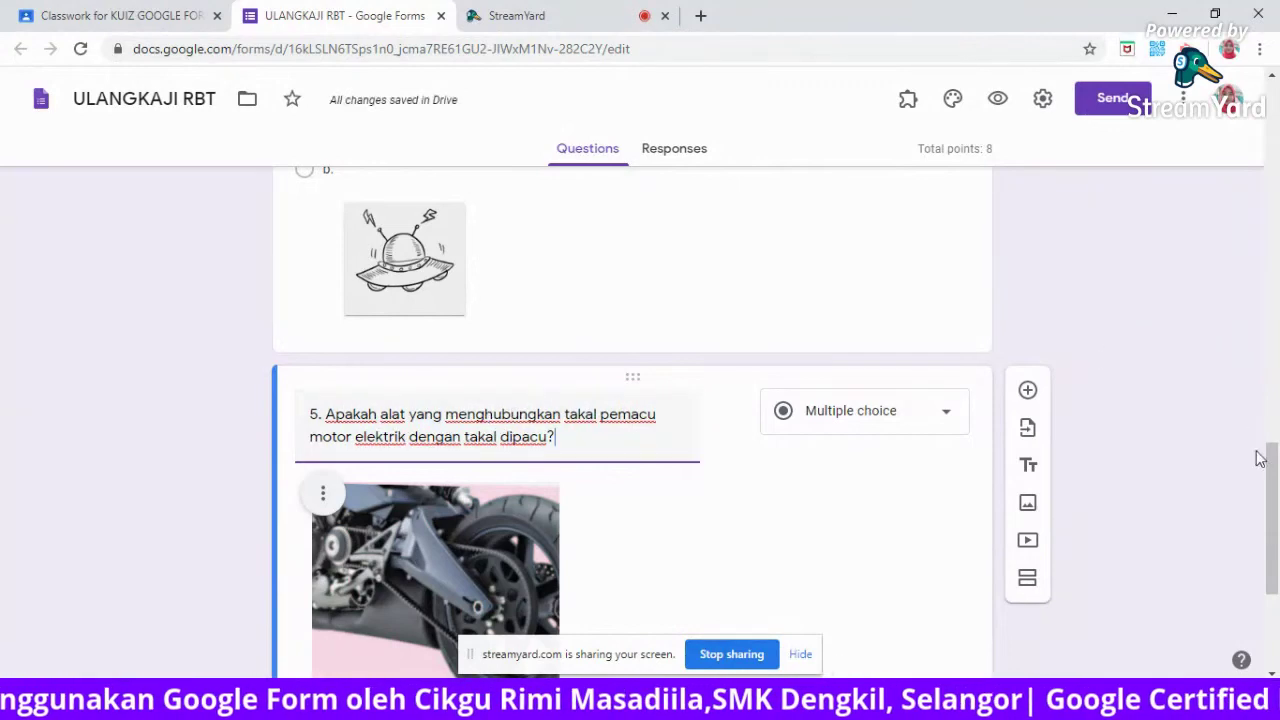
scroll(1276, 488, "down", 1)
left_click_drag(1276, 488, 1276, 530)
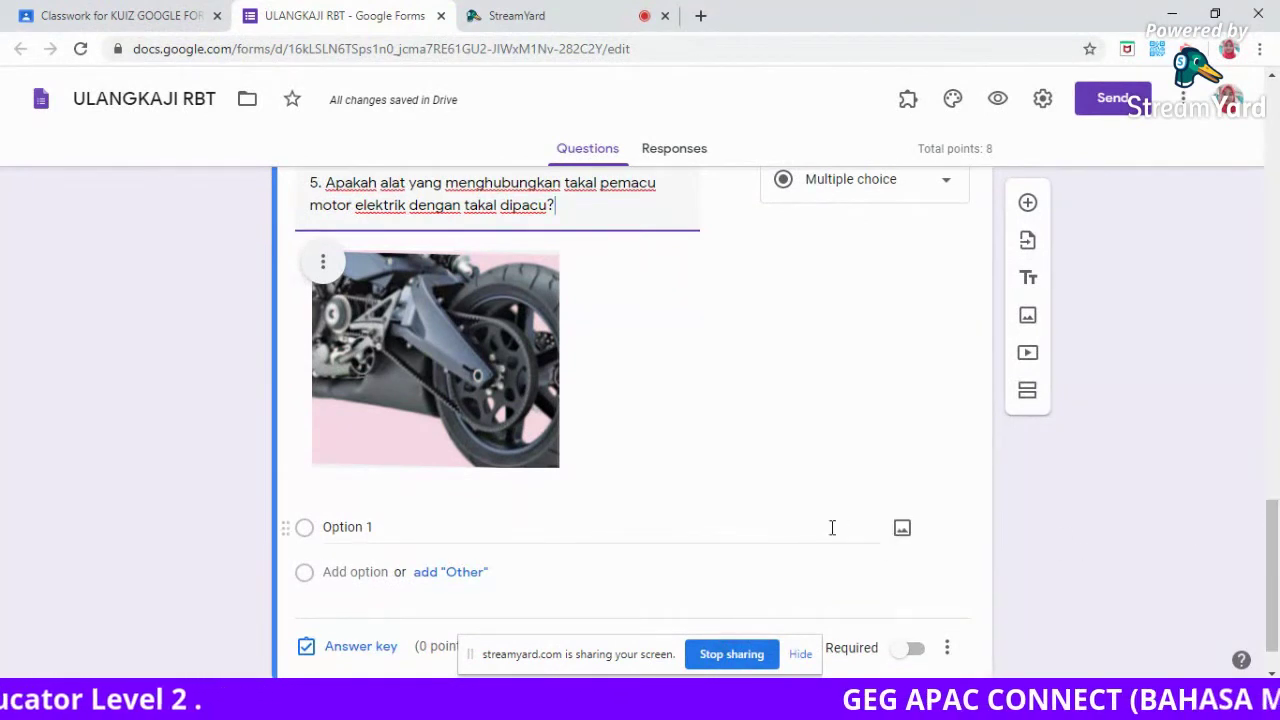
Label question 5's first option 'a.' and attach the rantai chain picture.
left_click(400, 528)
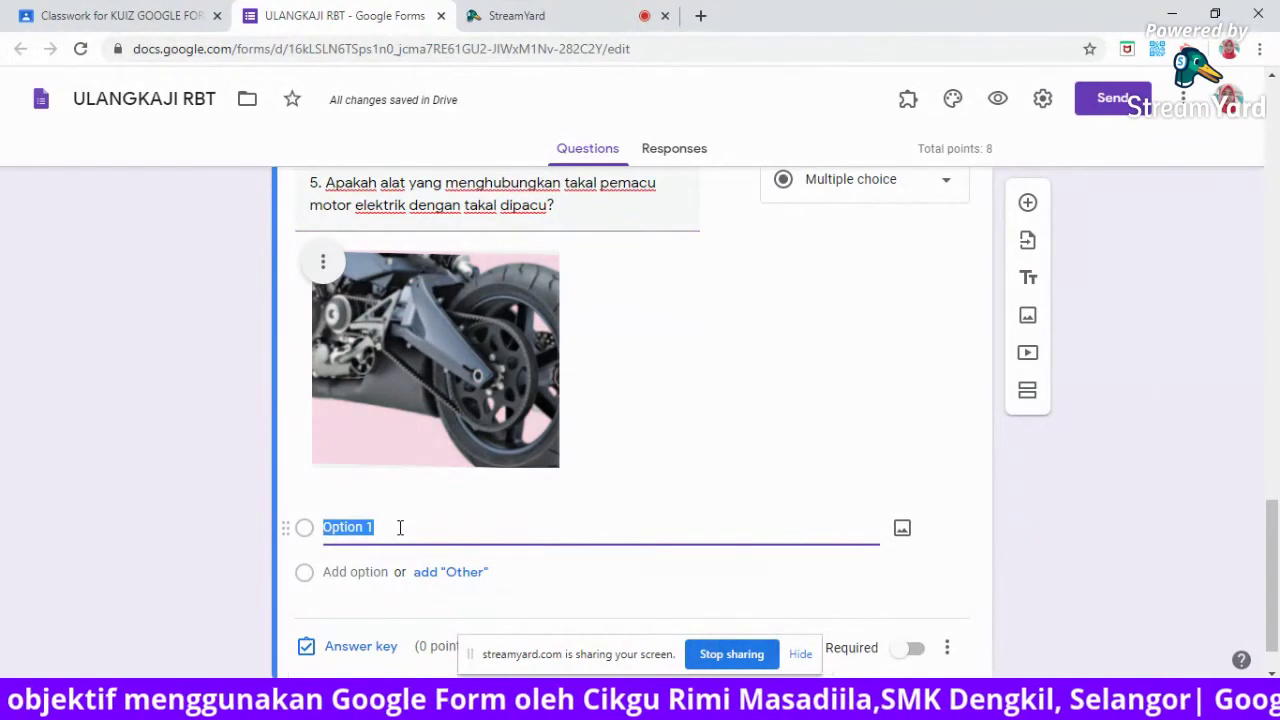
type("a.")
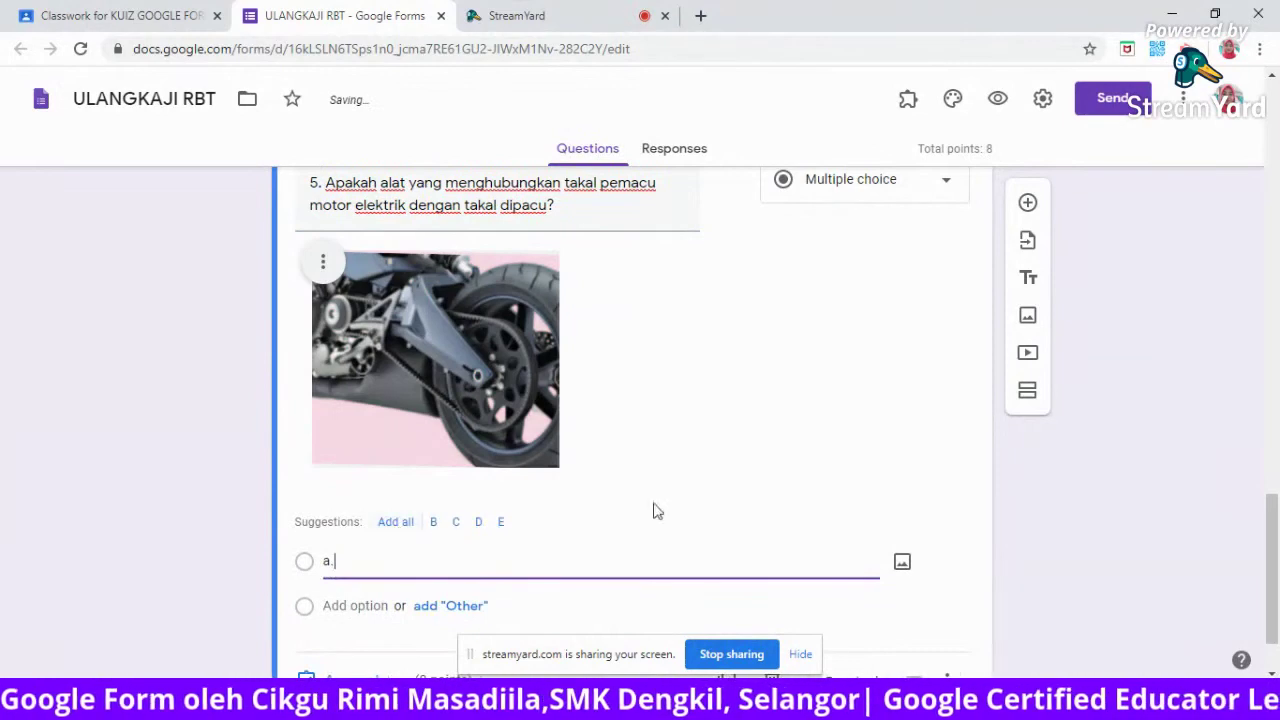
left_click(902, 561)
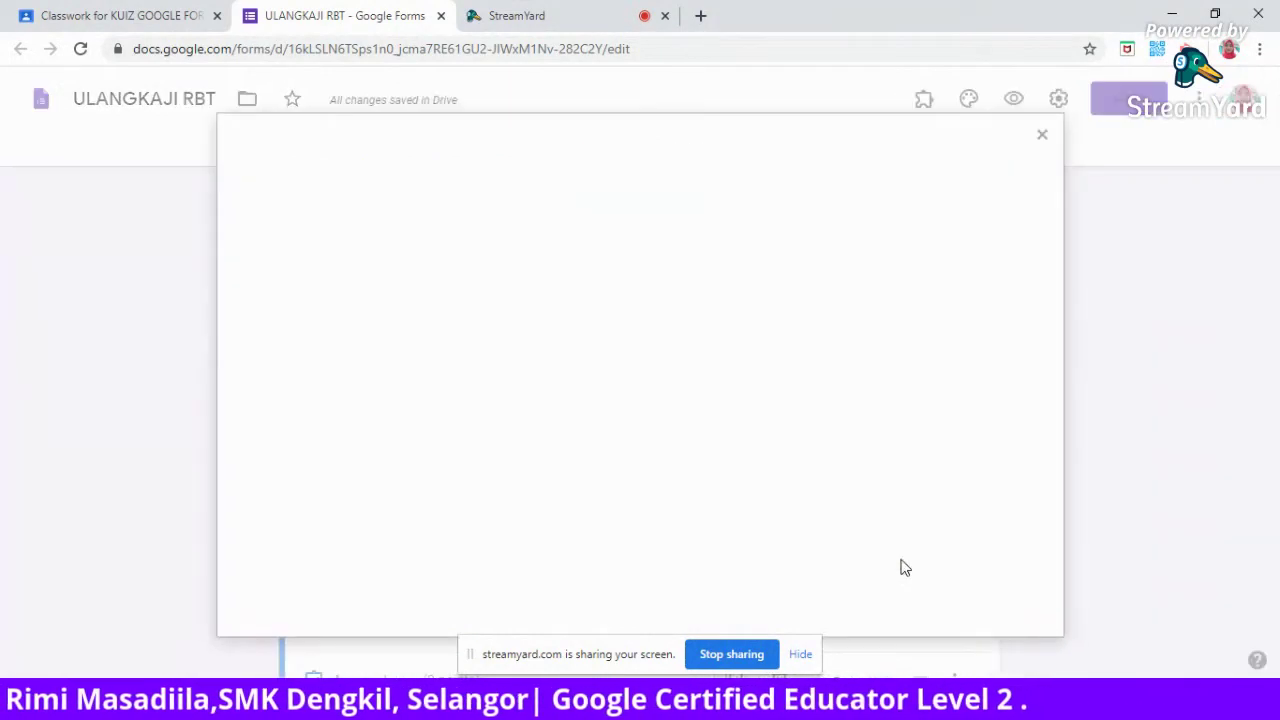
left_click(643, 490)
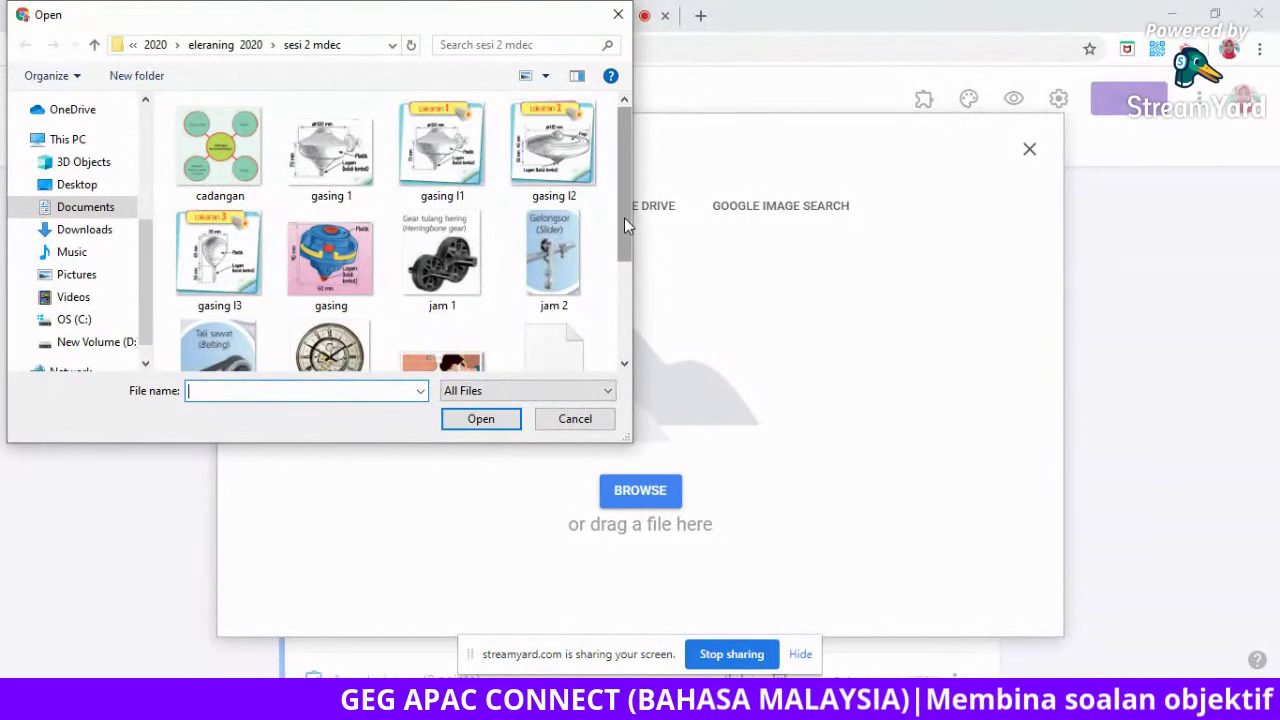
left_click_drag(624, 217, 625, 328)
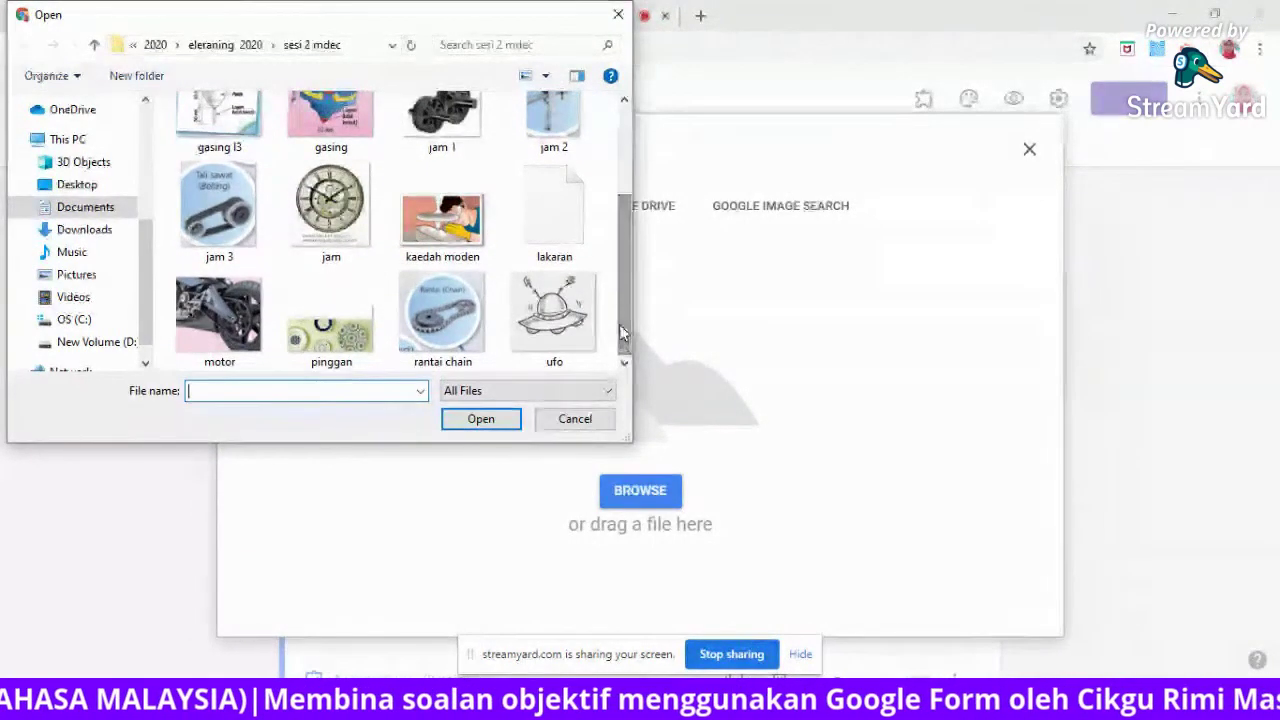
left_click(425, 309)
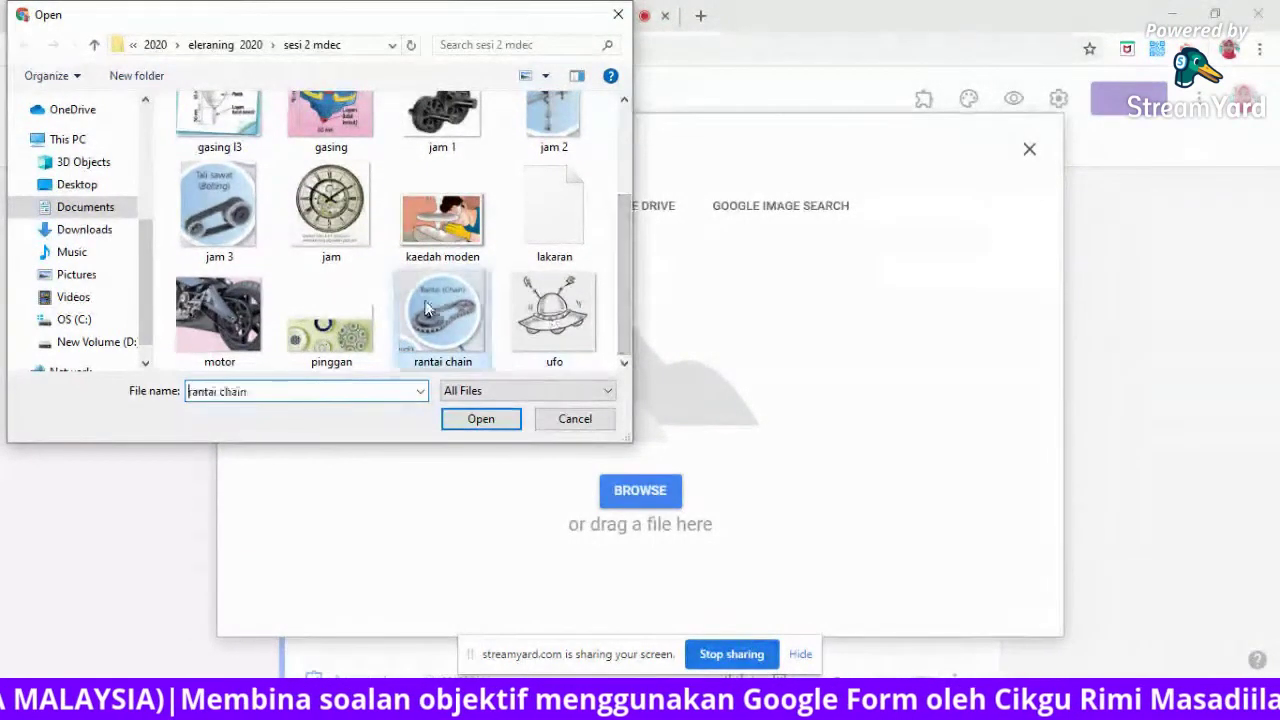
left_click(480, 420)
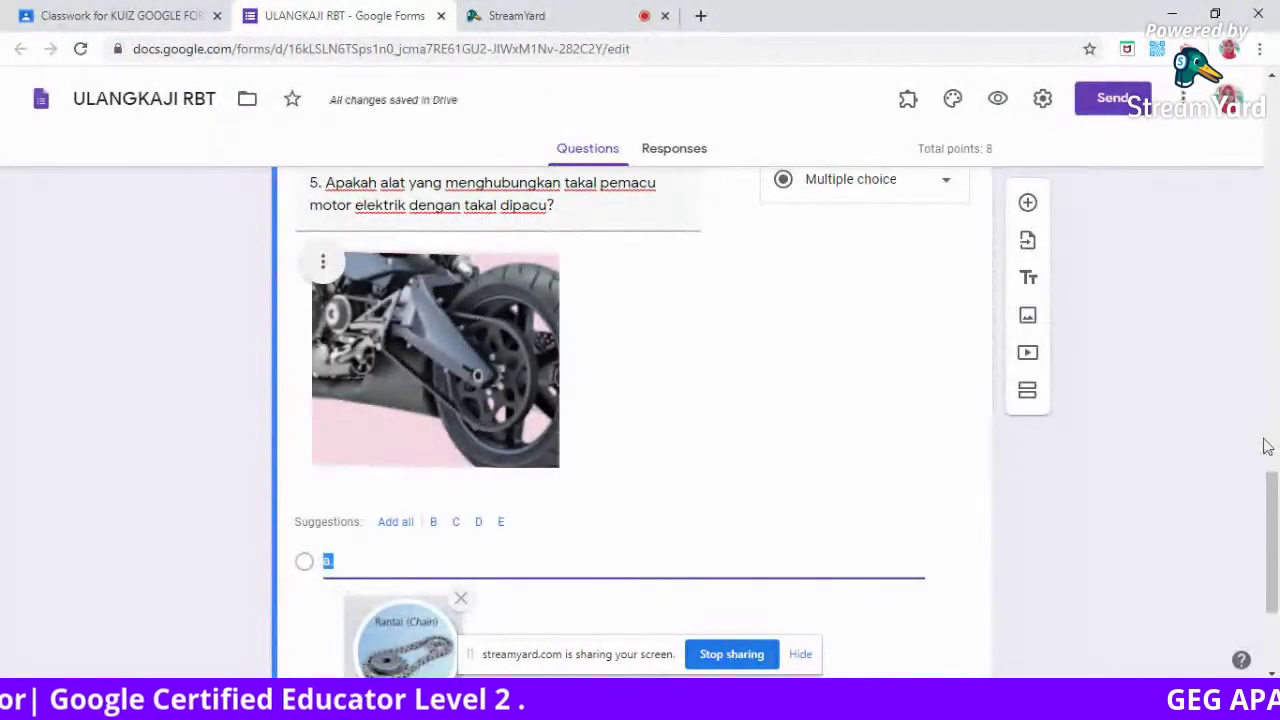
left_click_drag(1273, 487, 1273, 542)
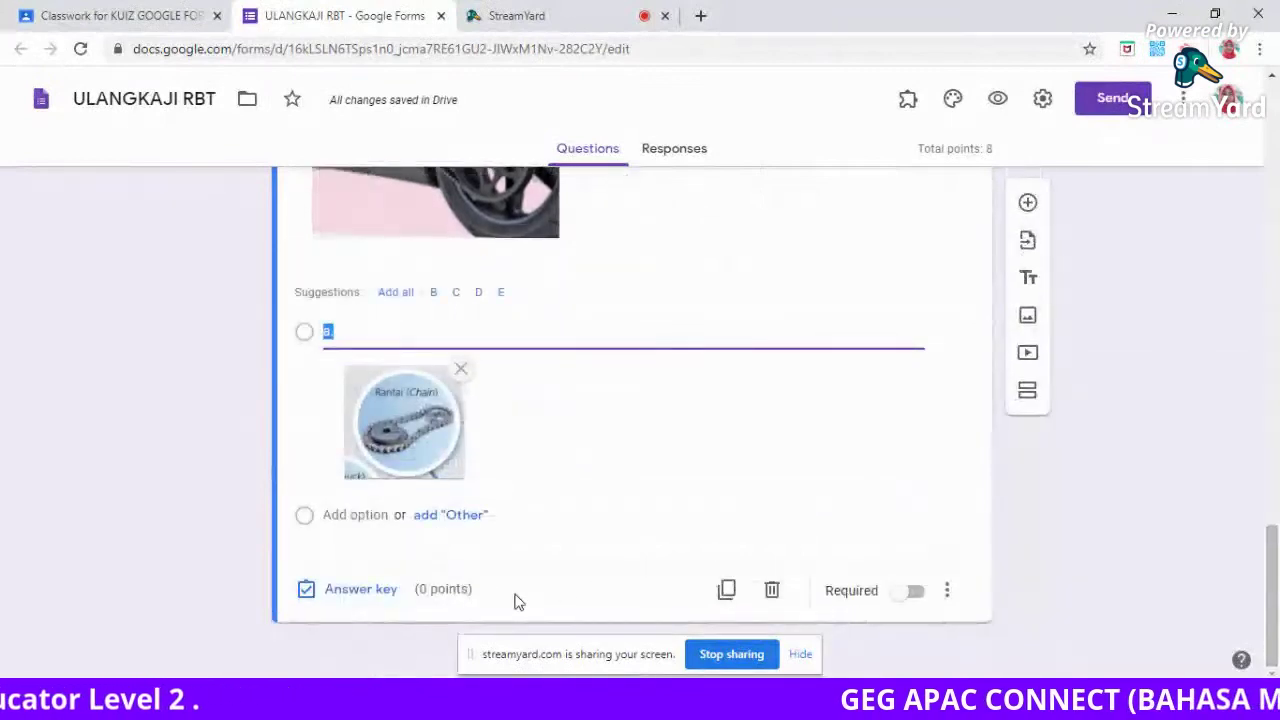
Add option 'b.' to question 5 and begin choosing an image file for it.
left_click(329, 514)
type("b")
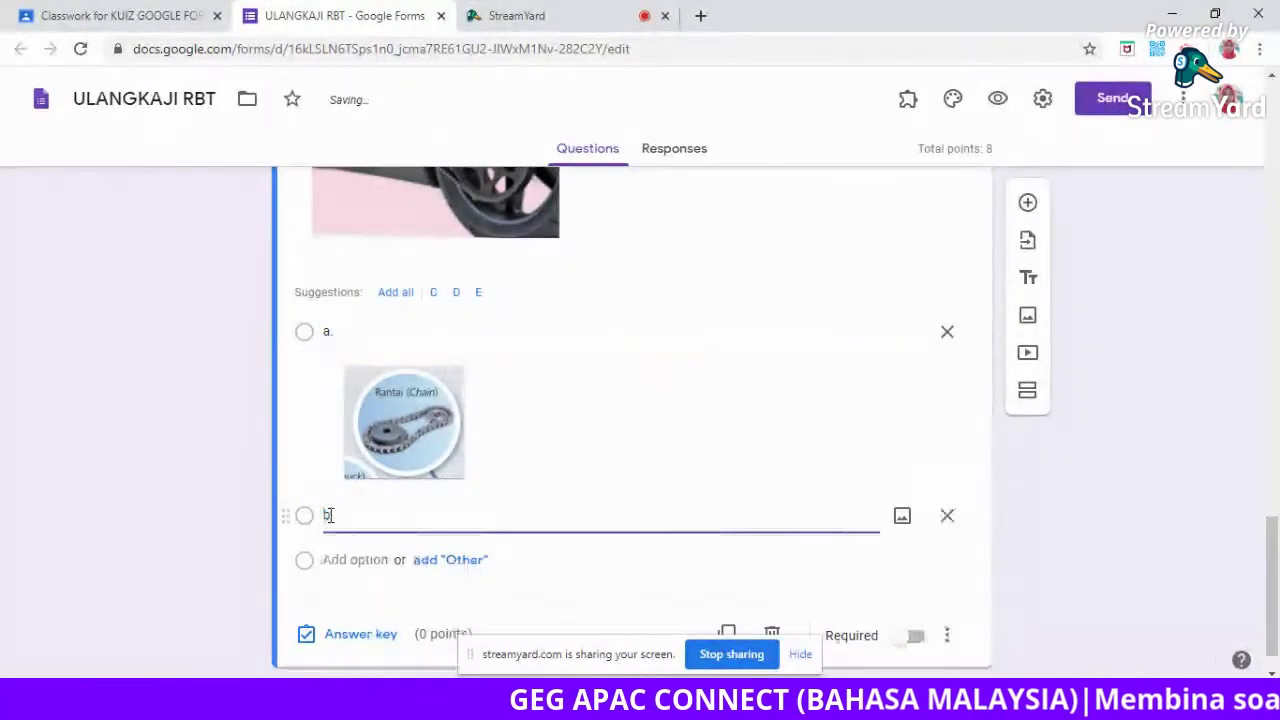
type(".")
left_click(903, 518)
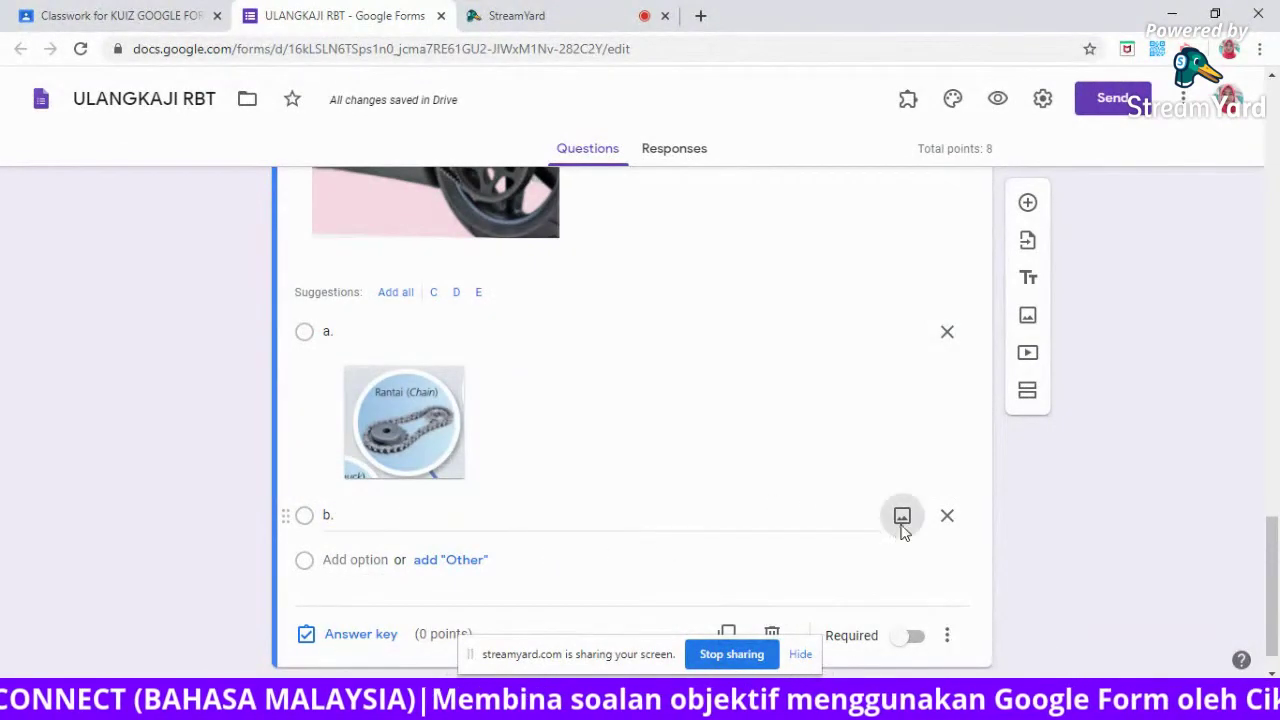
left_click(643, 489)
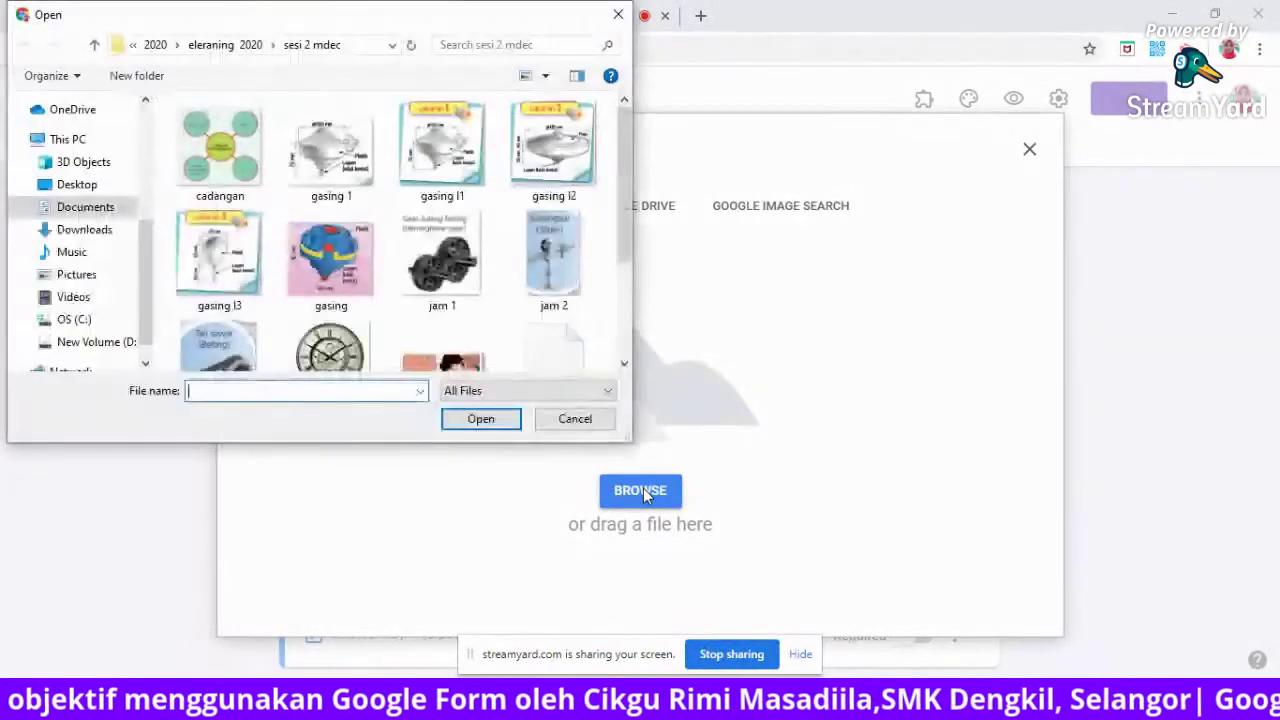
Upload the jam 3 Tali sawat (Belting) picture as option b.'s image.
left_click_drag(629, 169, 622, 234)
left_click(218, 254)
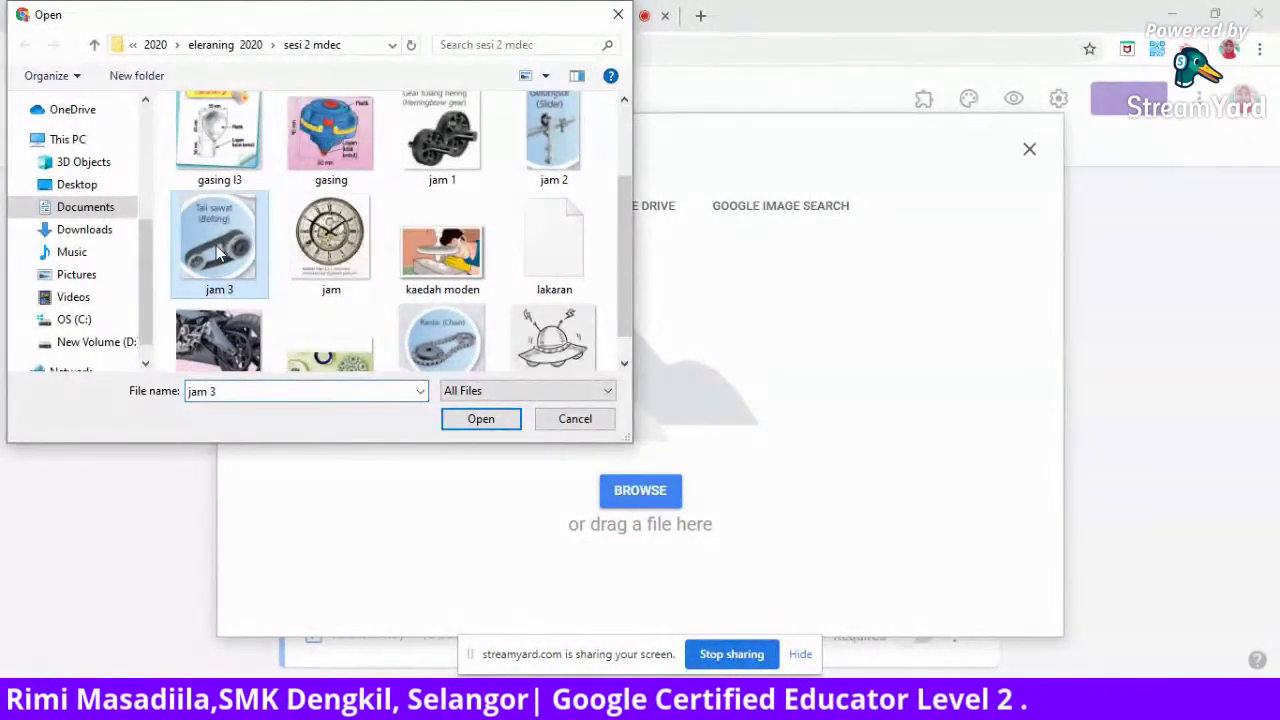
left_click(486, 420)
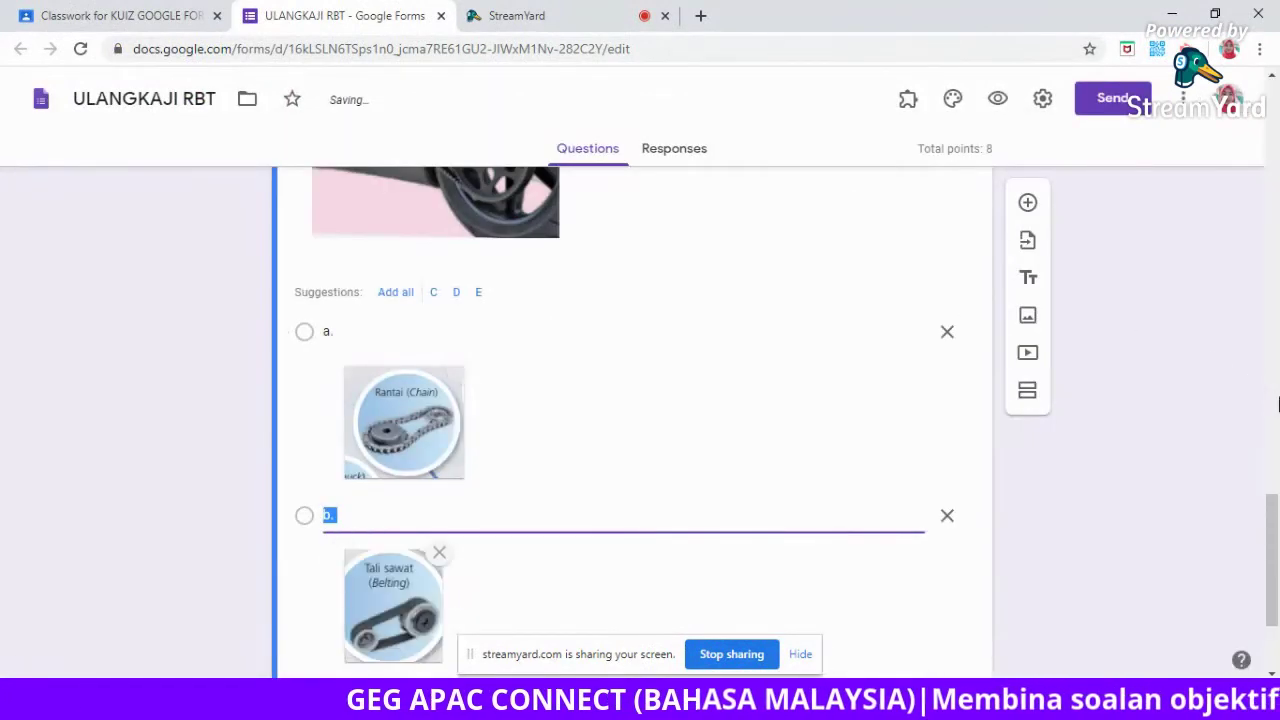
left_click_drag(1276, 513, 1276, 565)
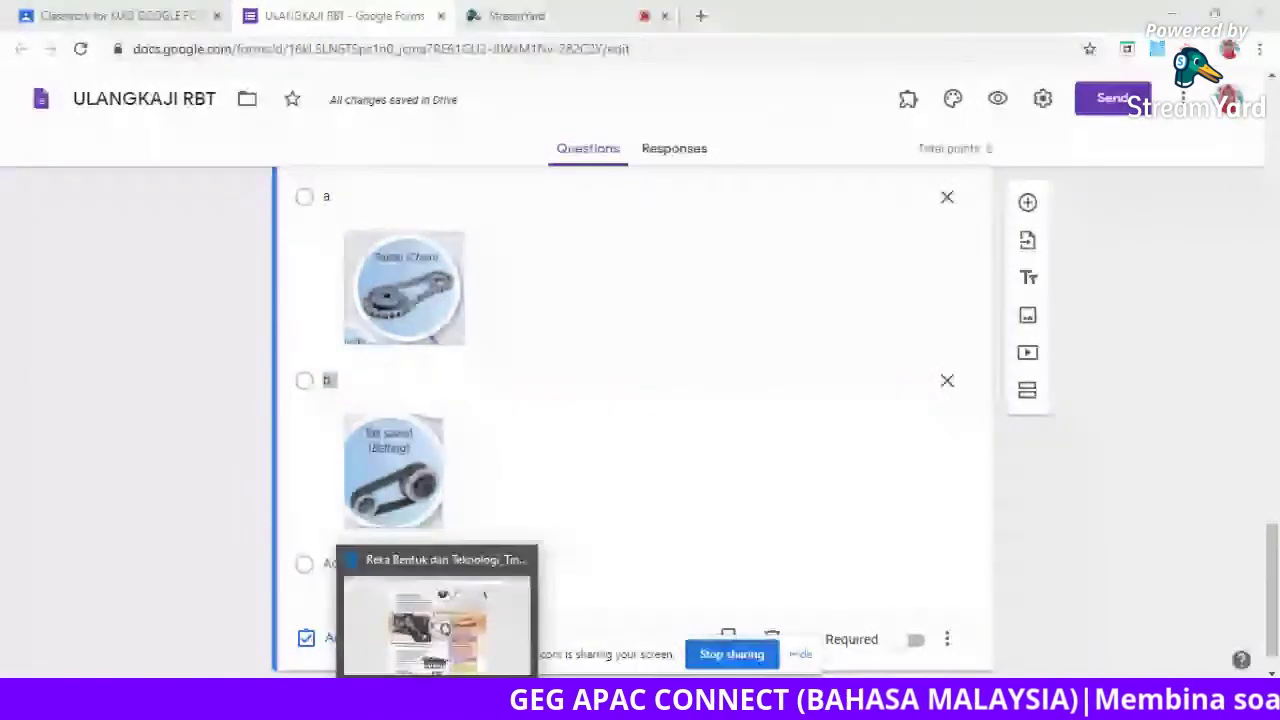
left_click(443, 620)
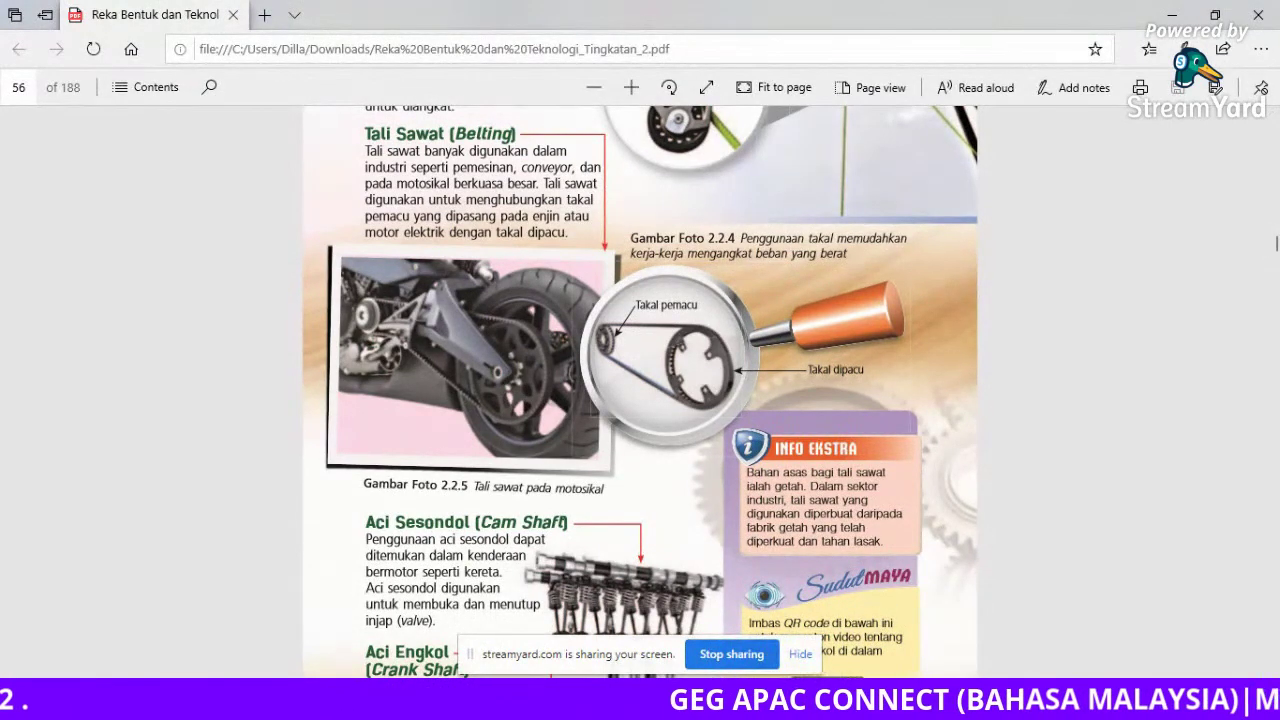
mouse_move(690, 705)
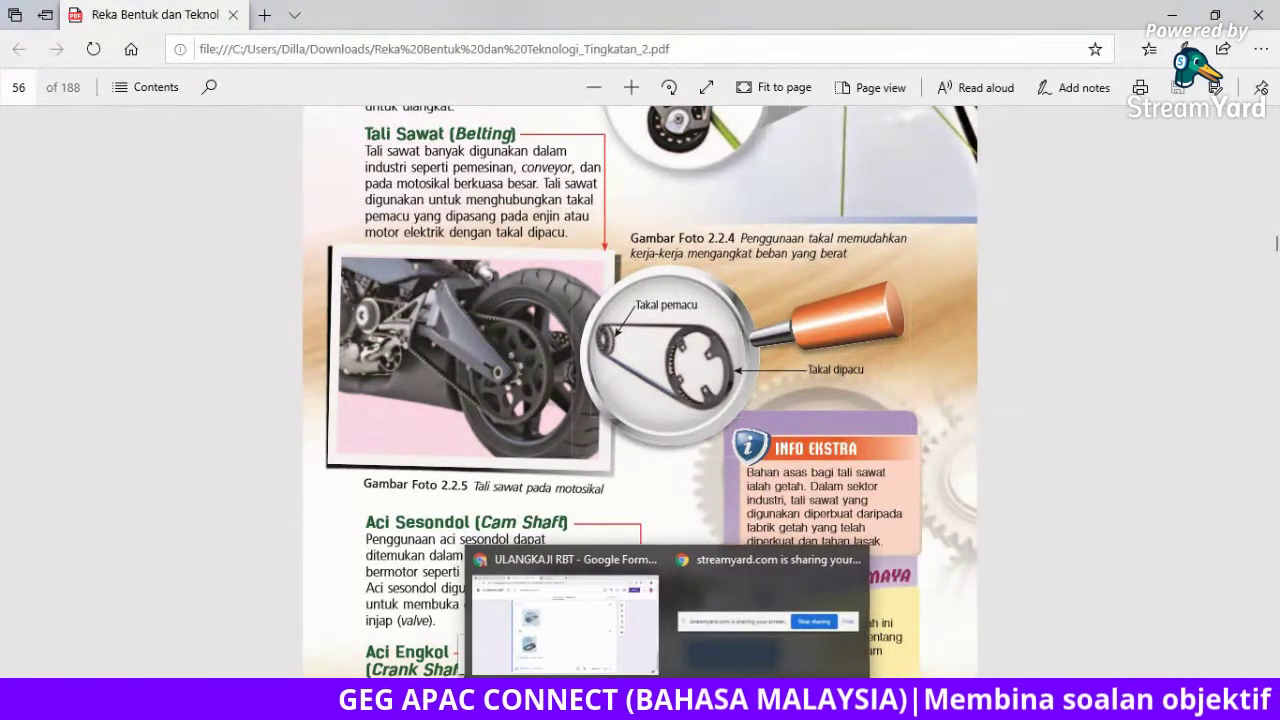
left_click(624, 646)
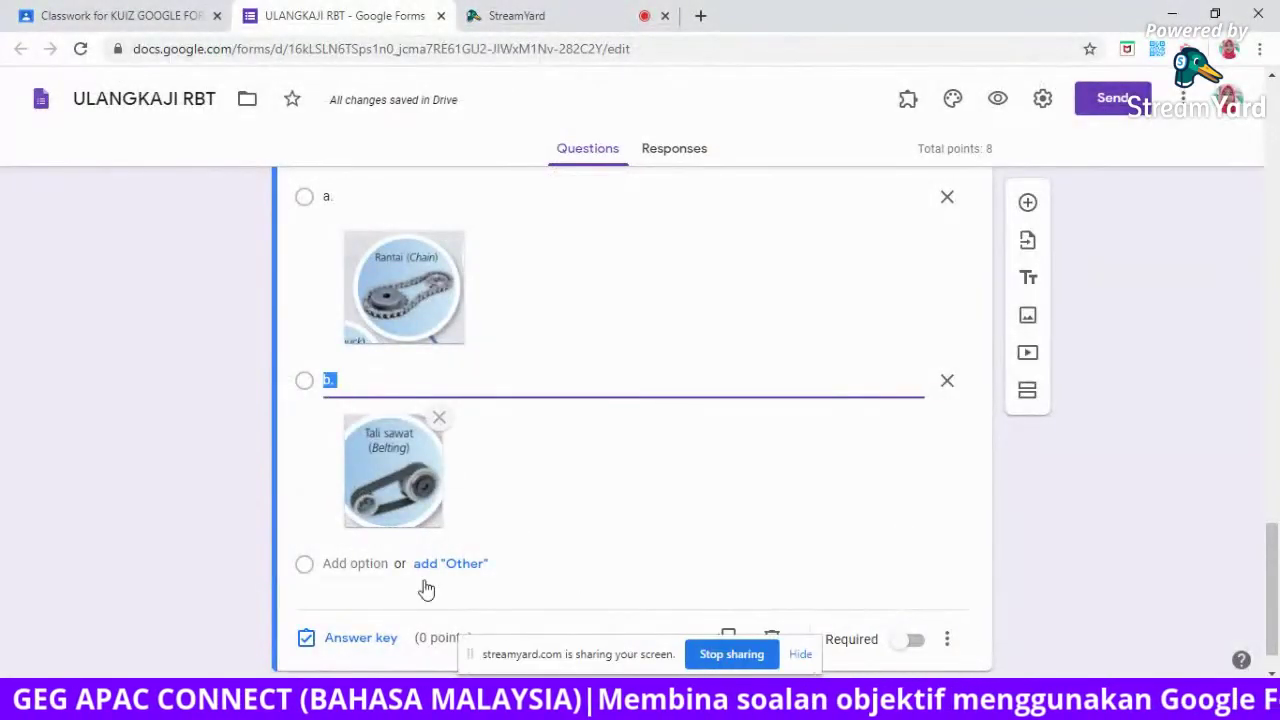
Mark option b. (Tali sawat) as question 5's correct answer worth 4 points.
left_click(360, 640)
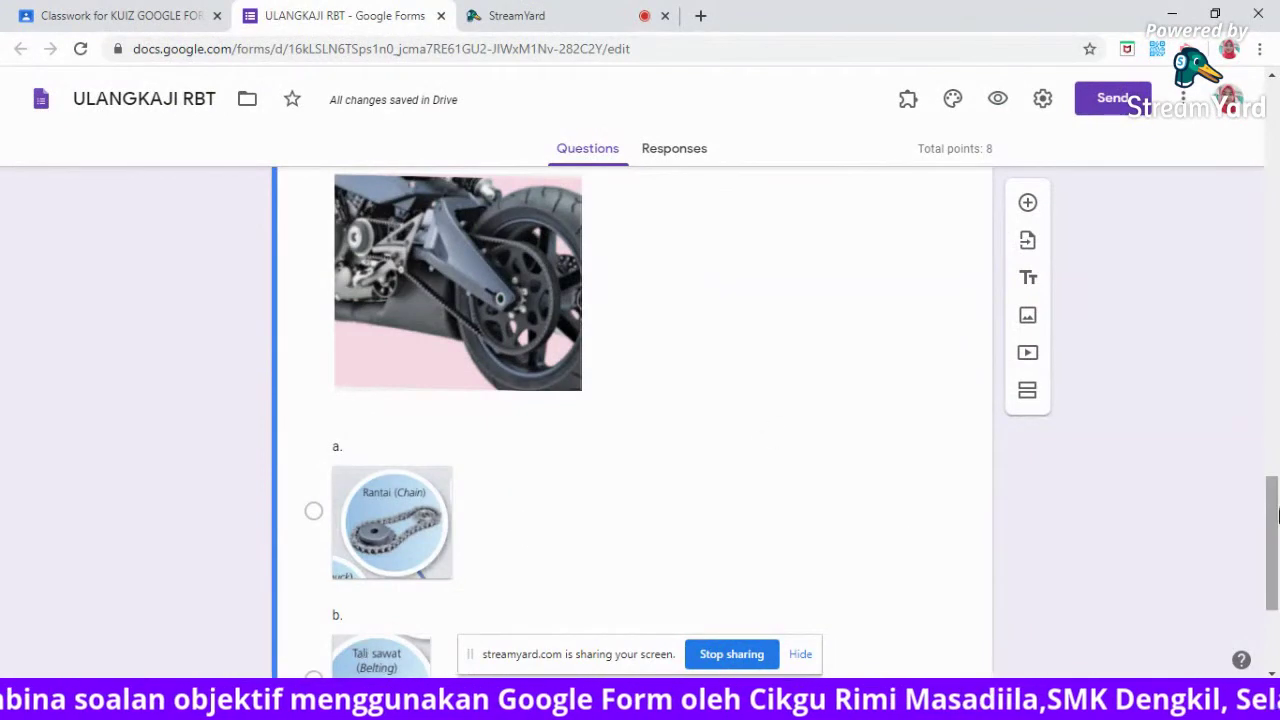
left_click_drag(1272, 535, 1275, 585)
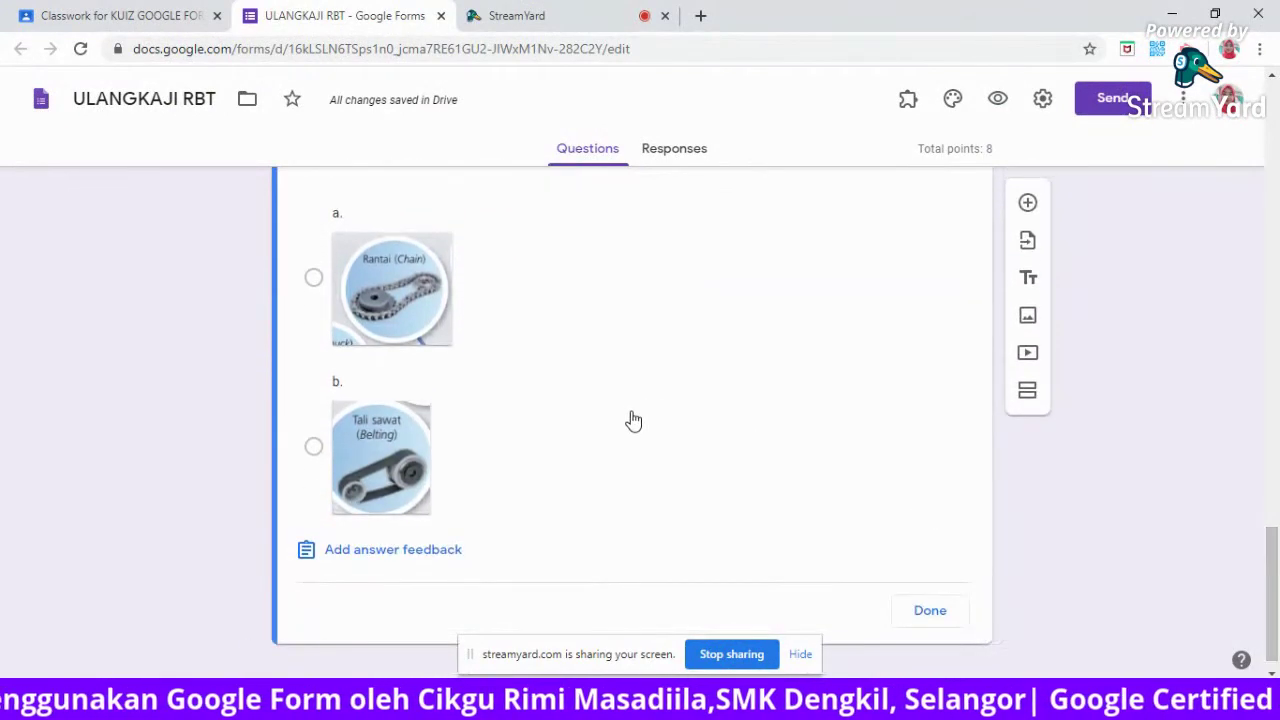
left_click(632, 458)
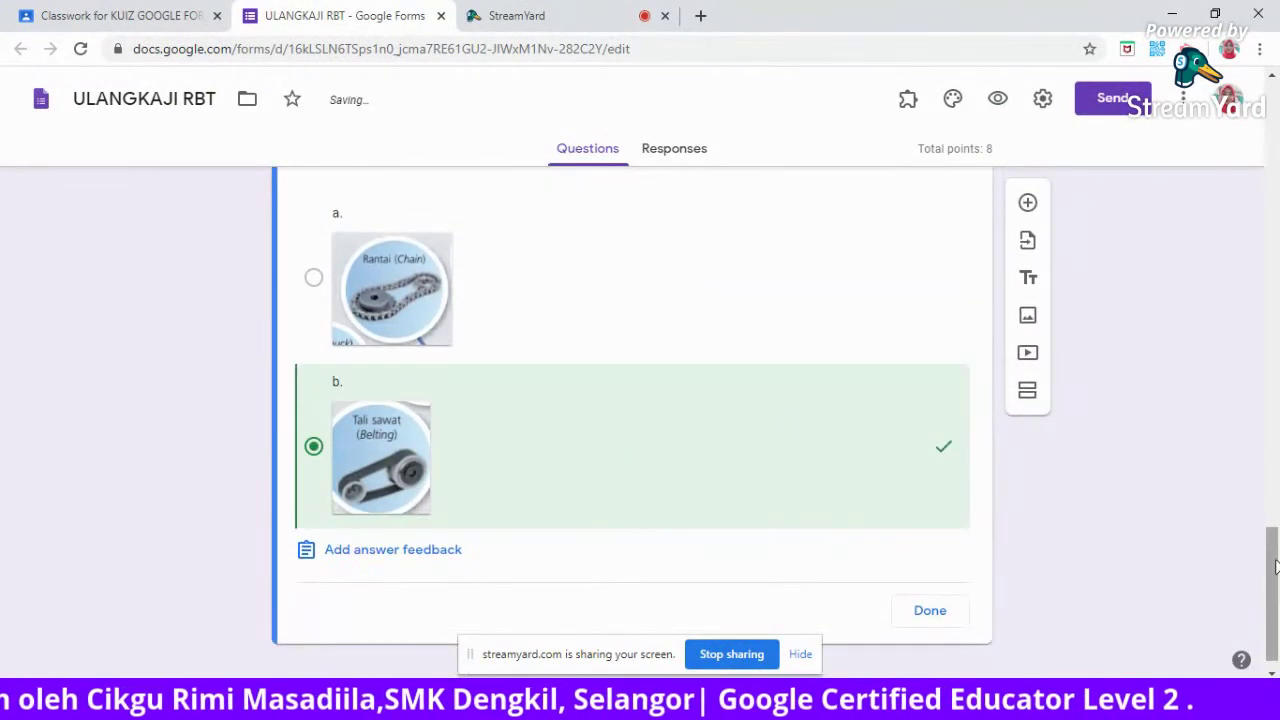
left_click_drag(1272, 580, 1272, 515)
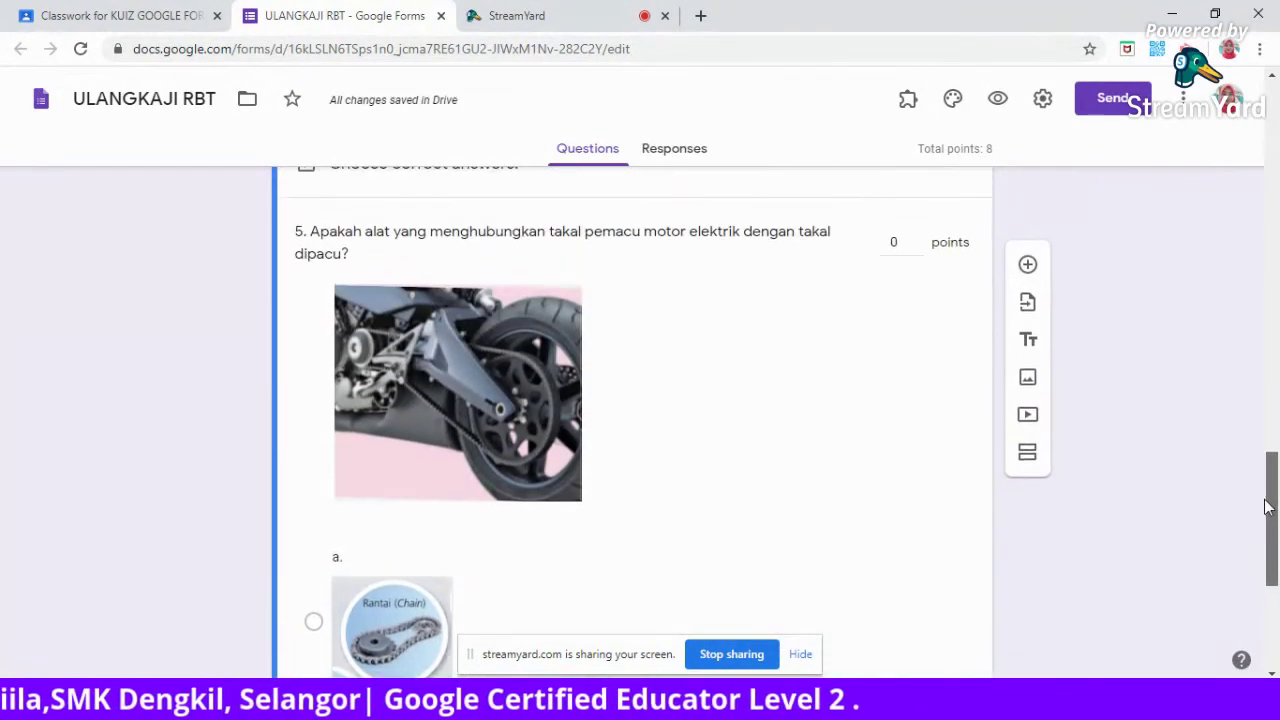
left_click(900, 243)
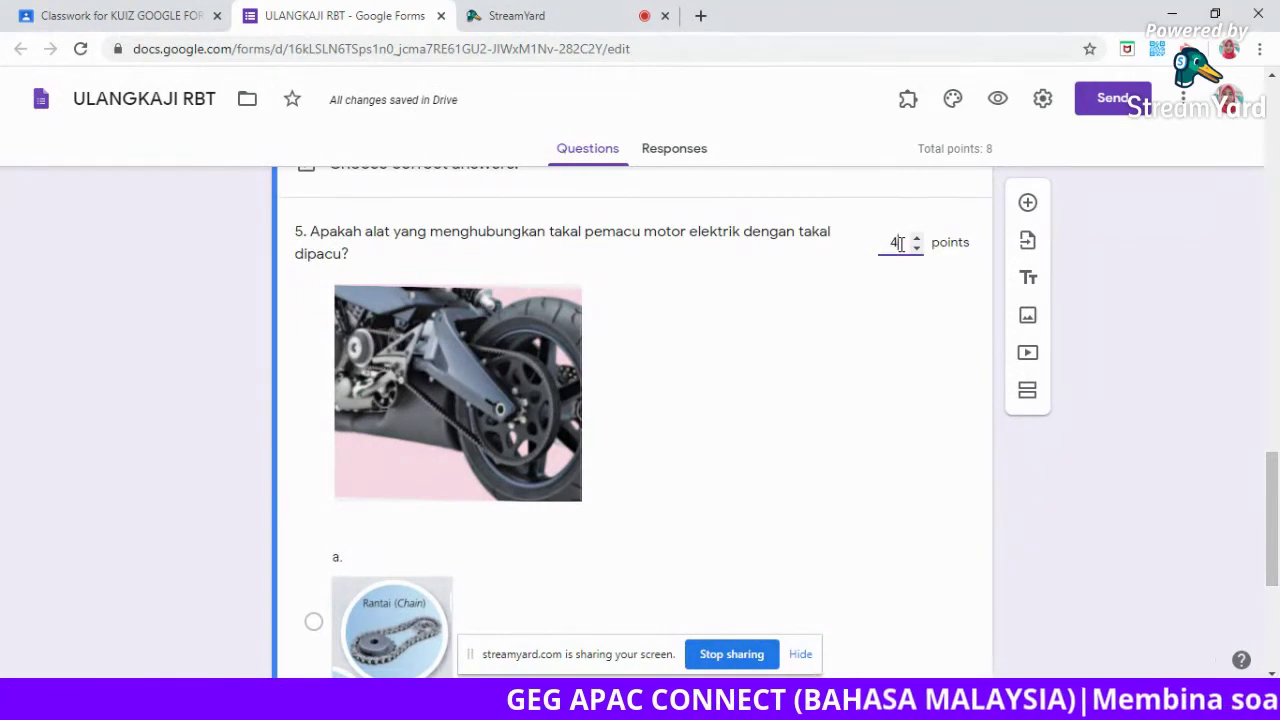
left_click_drag(1272, 515, 1277, 601)
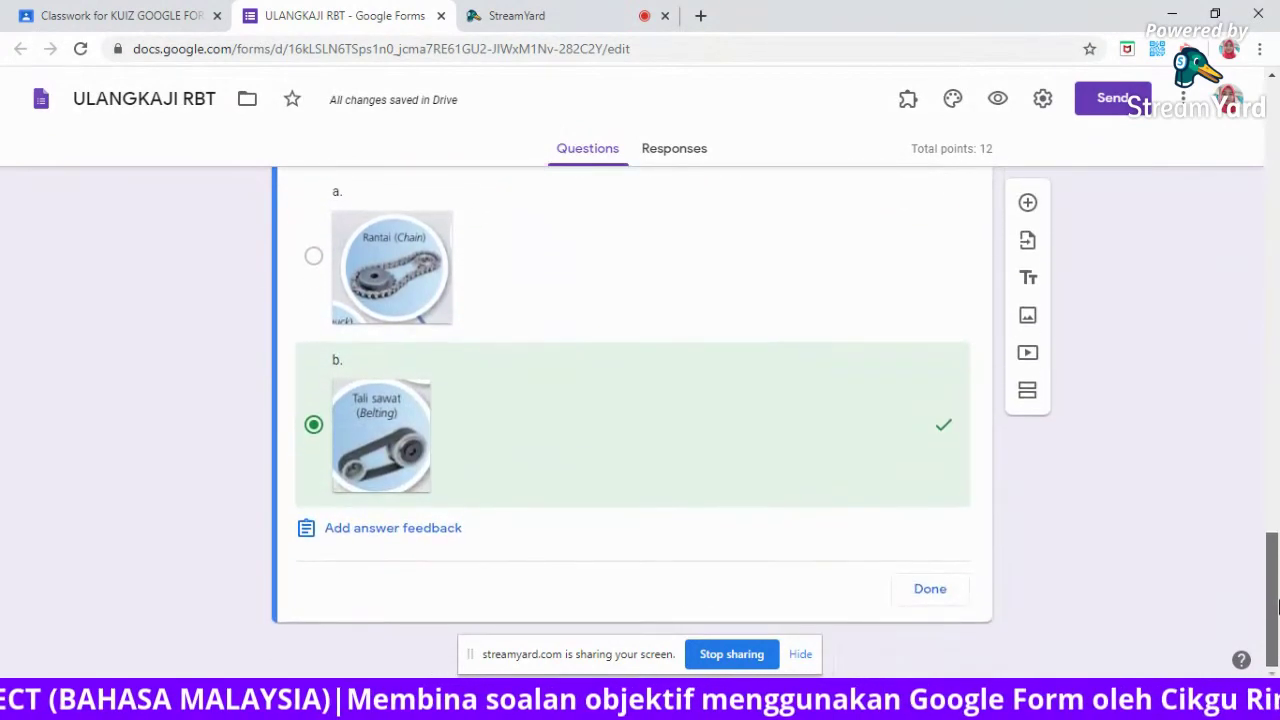
left_click(927, 592)
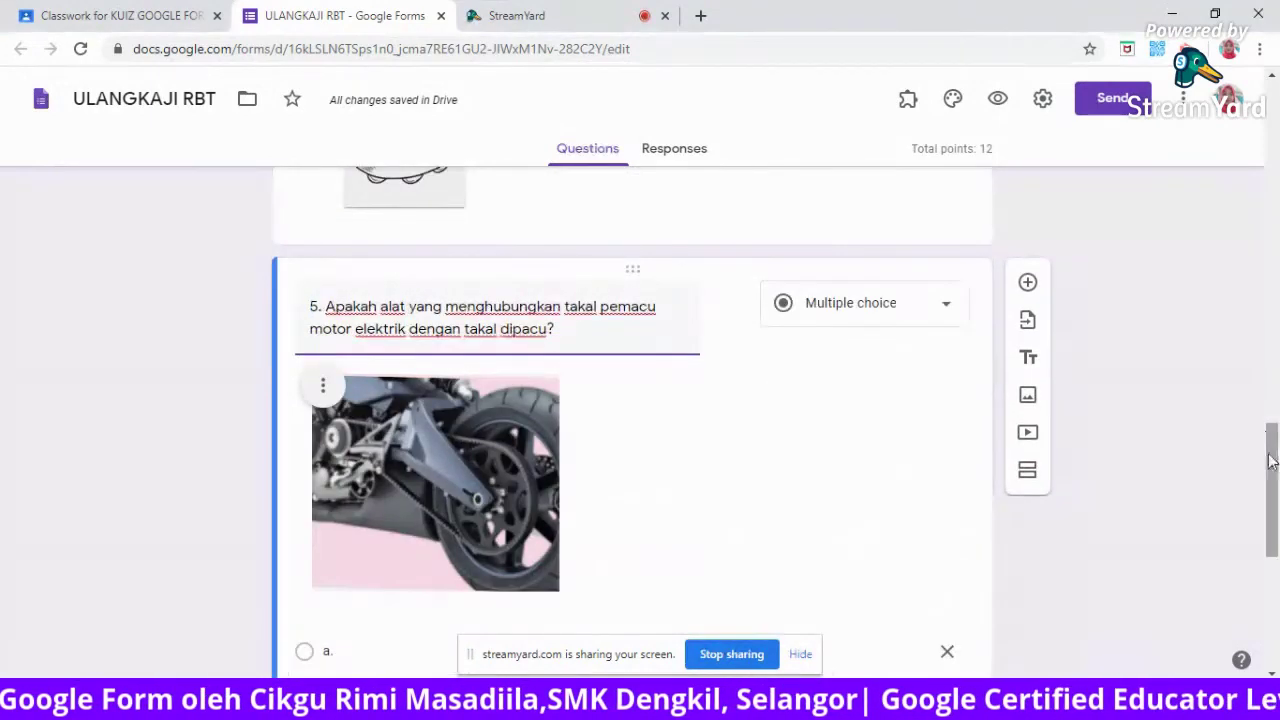
Switch on the Required toggle for question 5.
left_click_drag(1277, 420, 1273, 563)
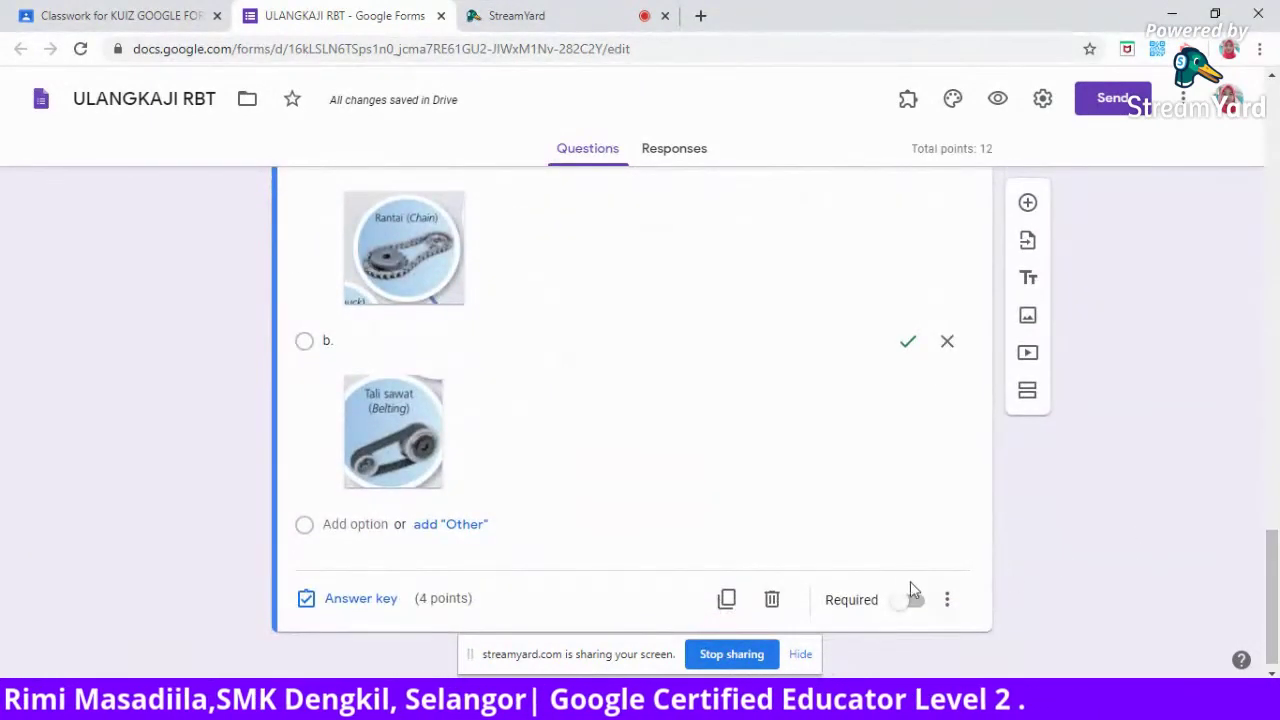
left_click(915, 602)
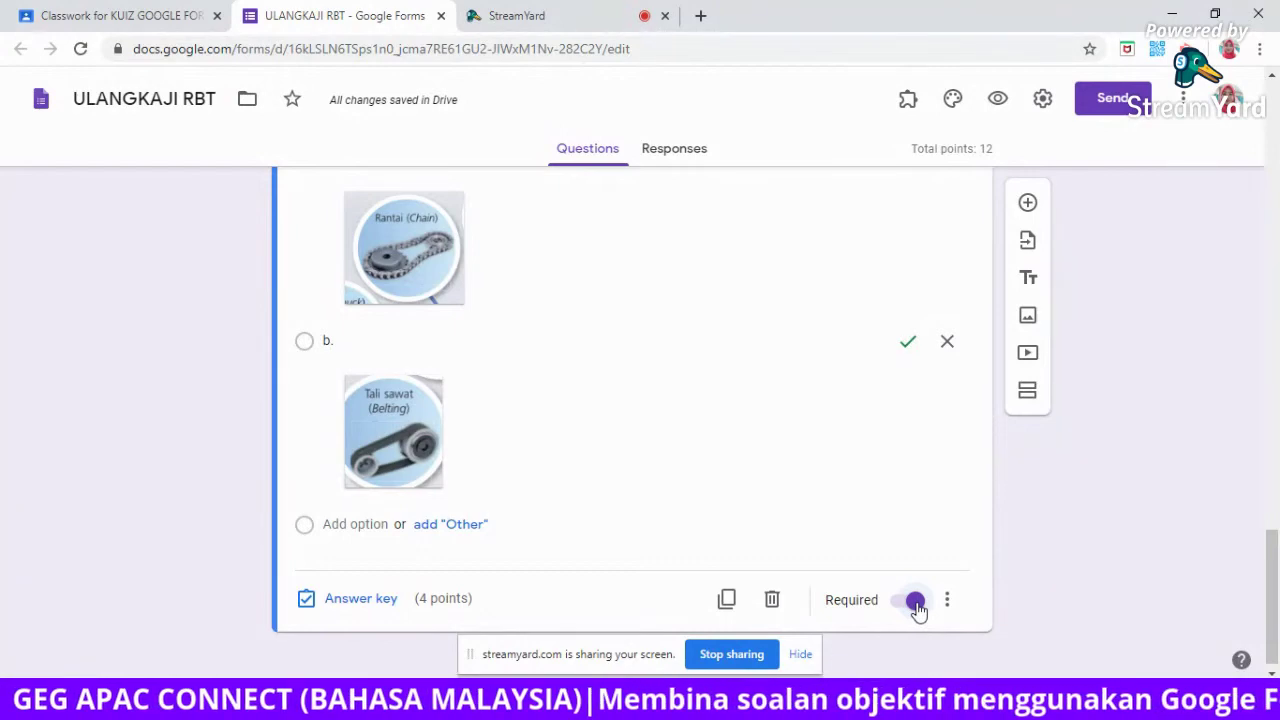
left_click_drag(1275, 582, 1275, 200)
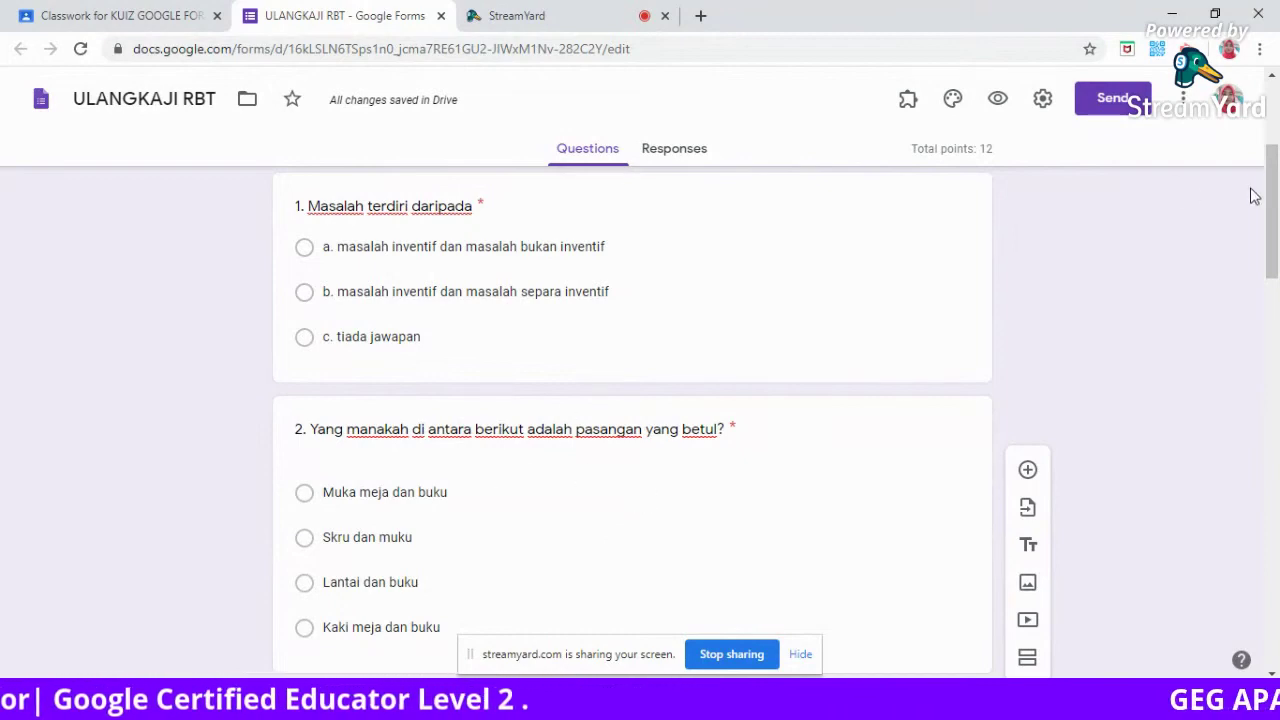
left_click_drag(1273, 208, 1277, 318)
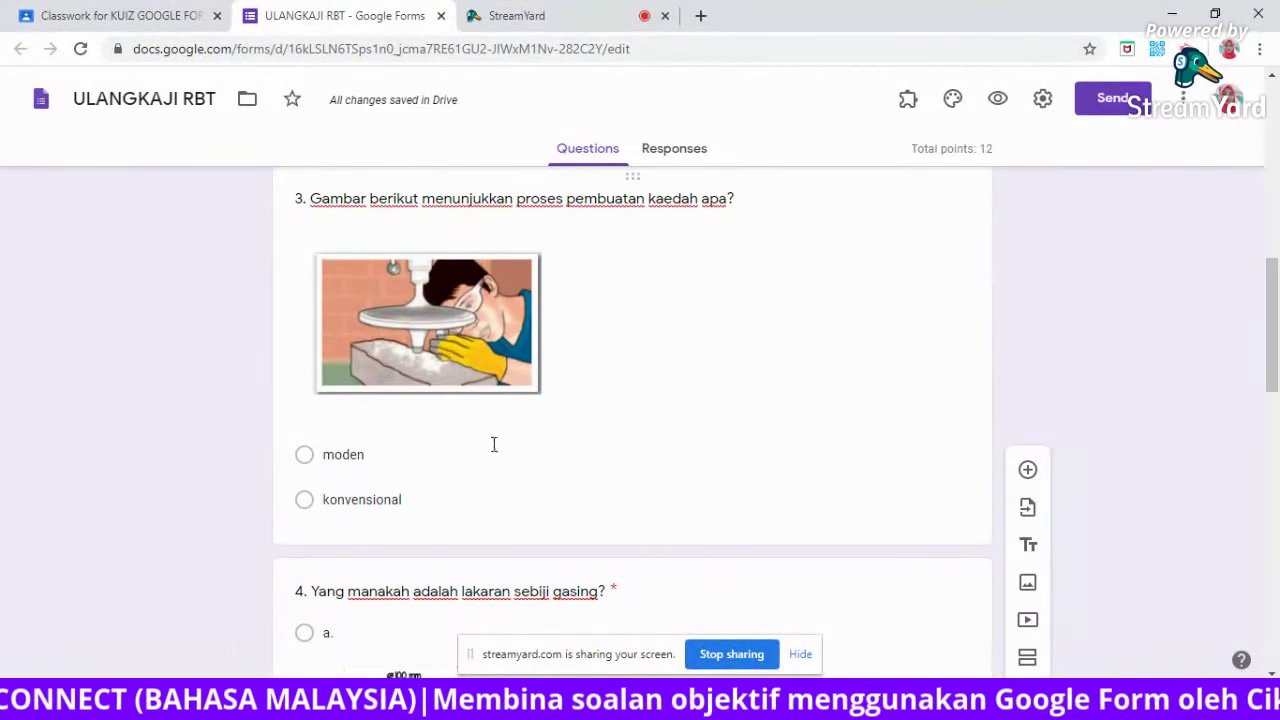
left_click_drag(1277, 352, 1275, 432)
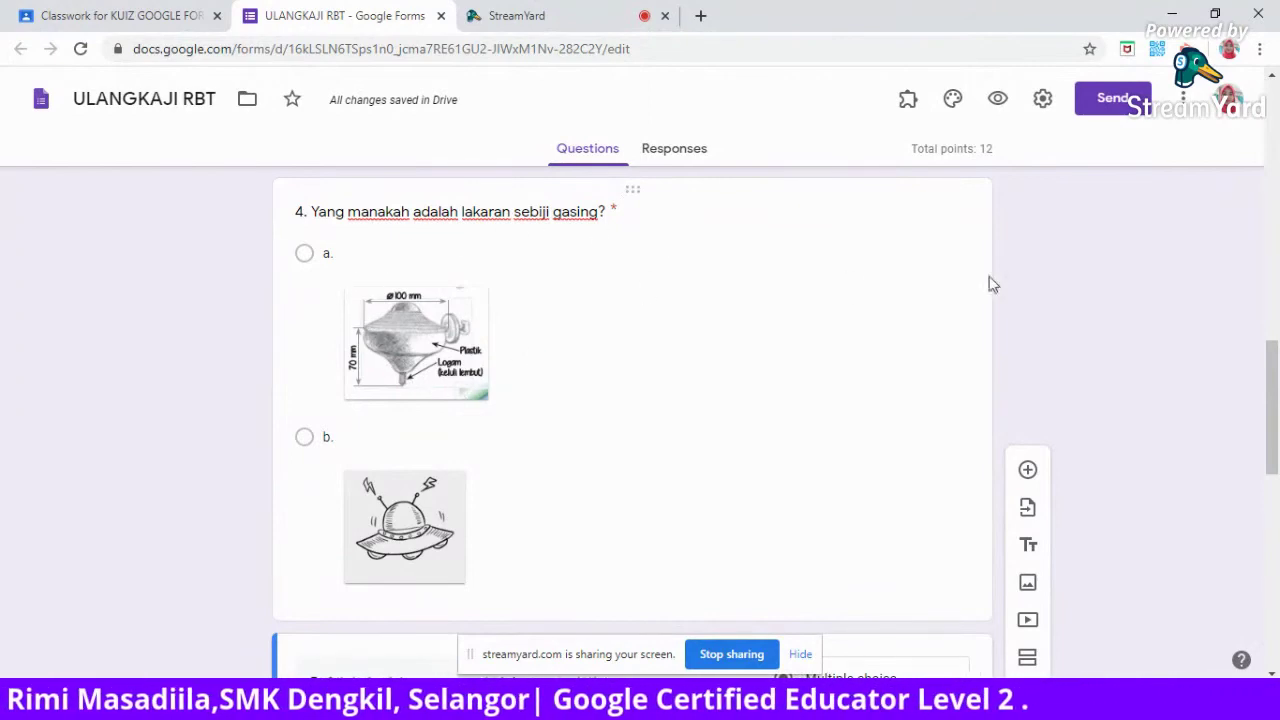
left_click_drag(1274, 408, 1276, 517)
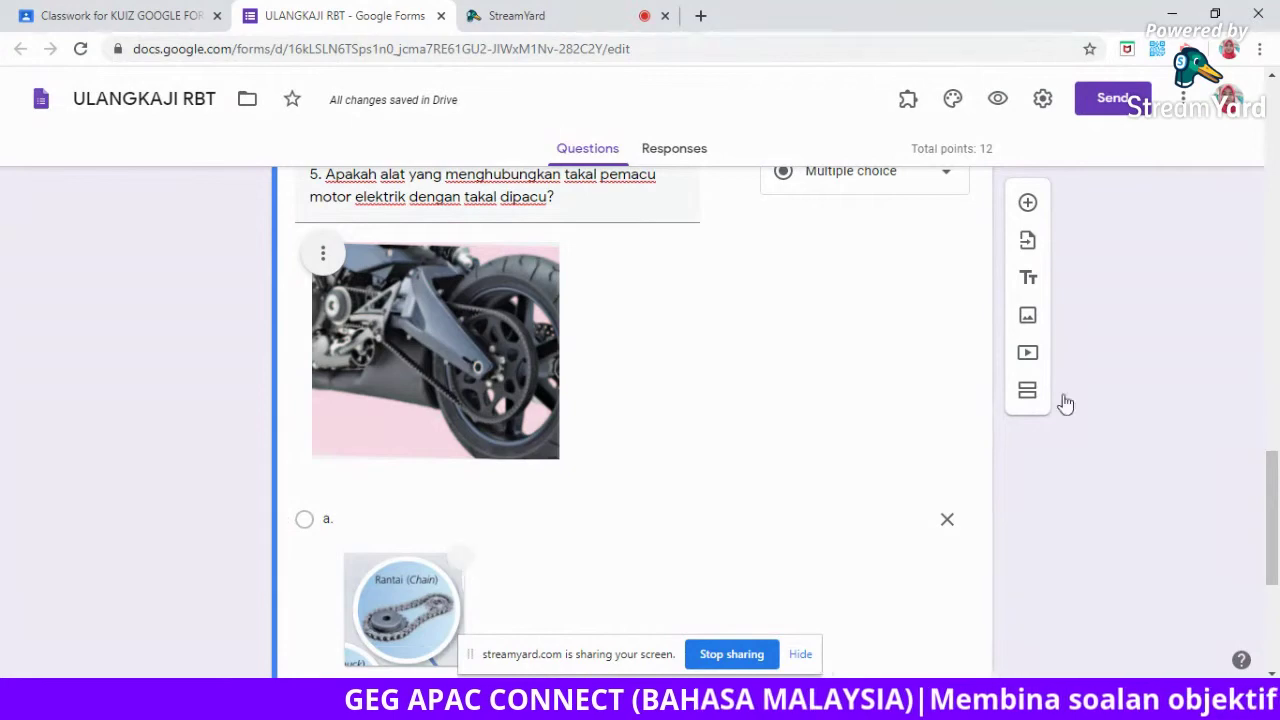
left_click_drag(1274, 510, 1276, 595)
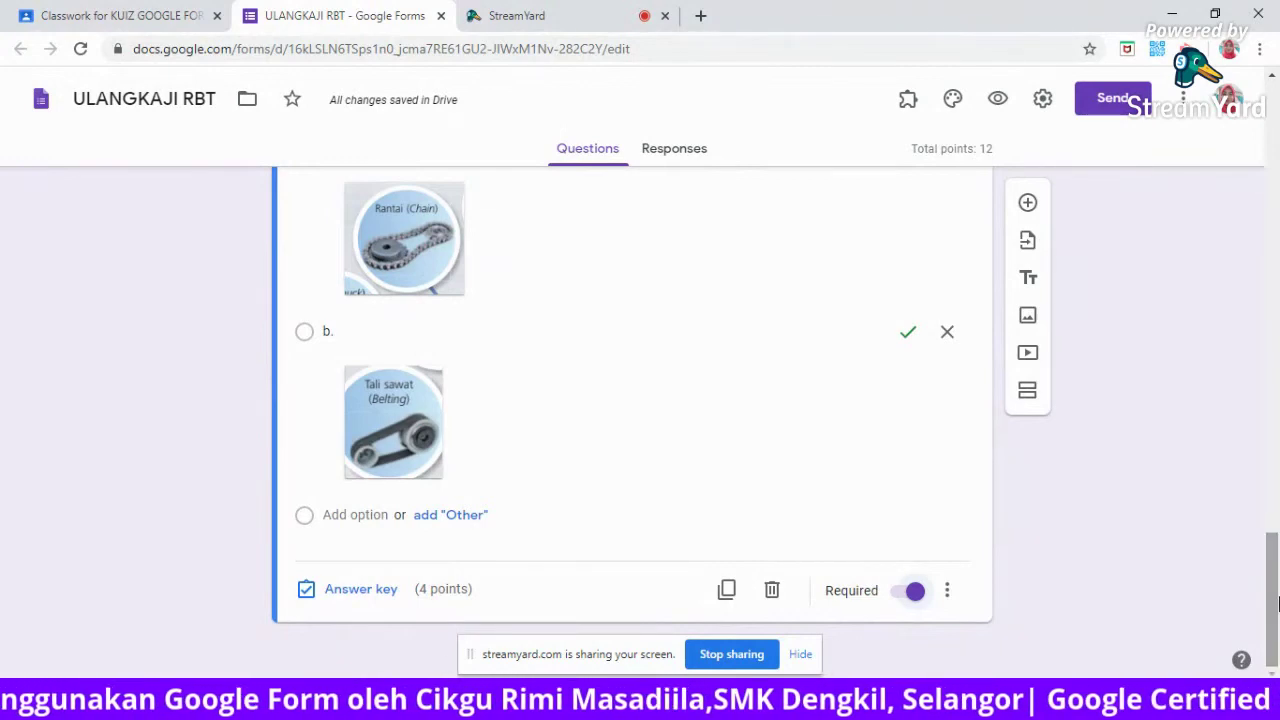
mouse_move(1277, 603)
left_mouse_down()
mouse_move(1266, 491)
mouse_move(1268, 608)
left_mouse_up()
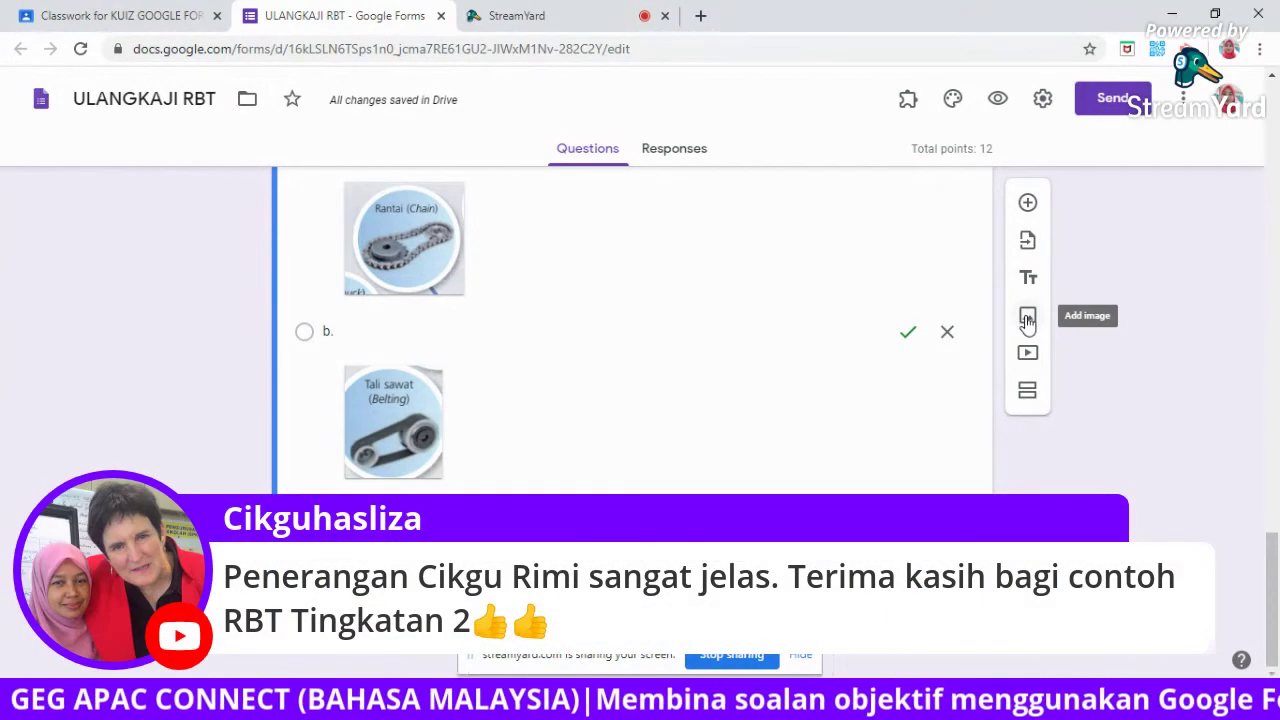
Insert a standalone image item with the uploaded cadangan picture after question 5.
left_click(1027, 318)
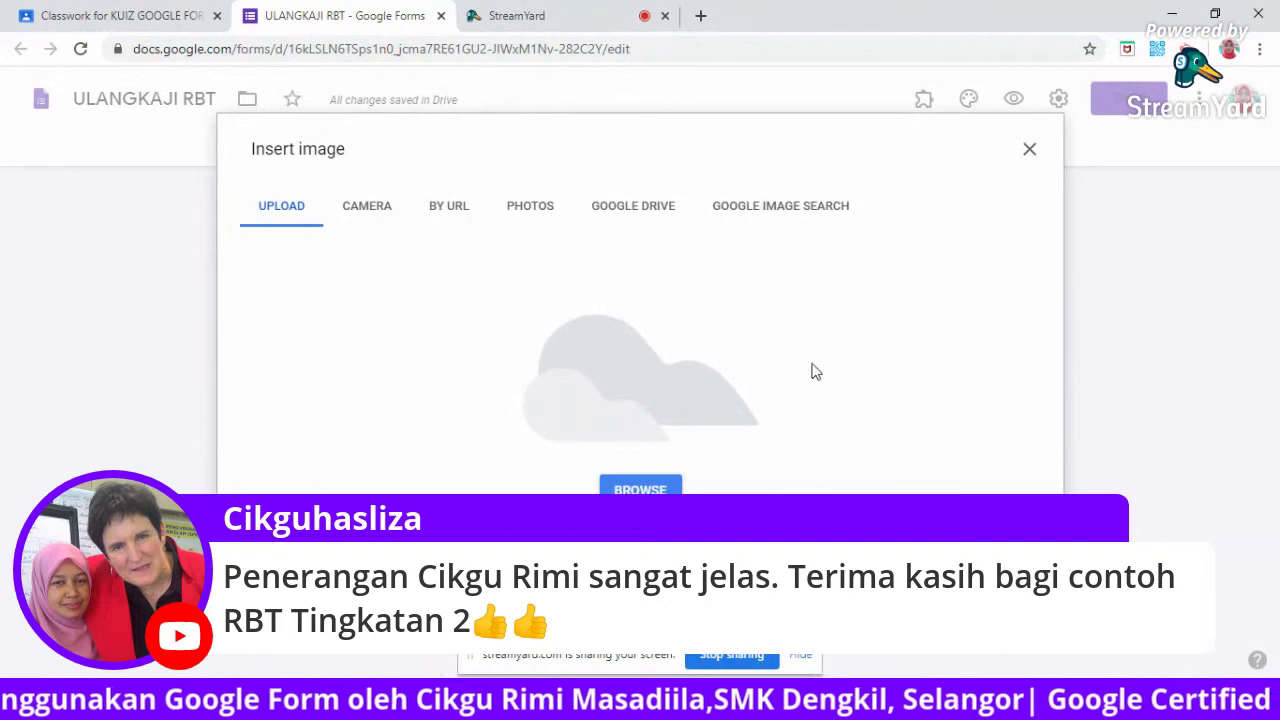
left_click(641, 489)
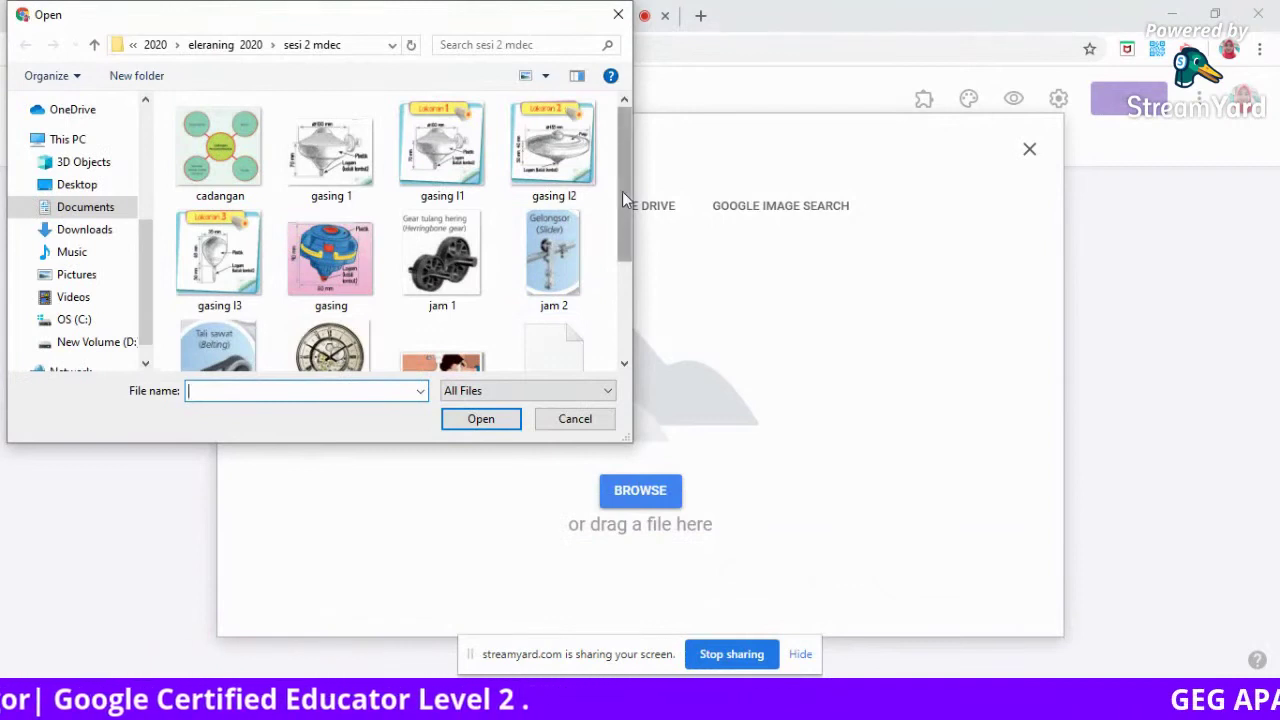
left_click(209, 132)
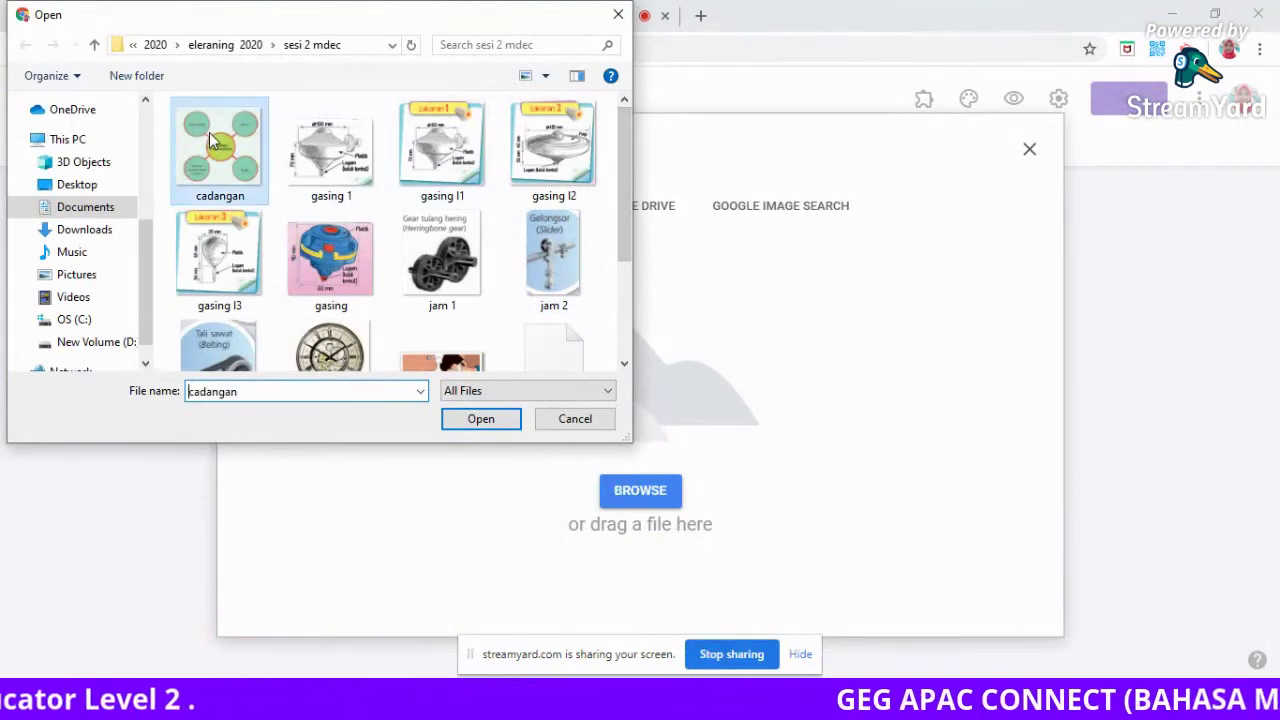
left_click(486, 421)
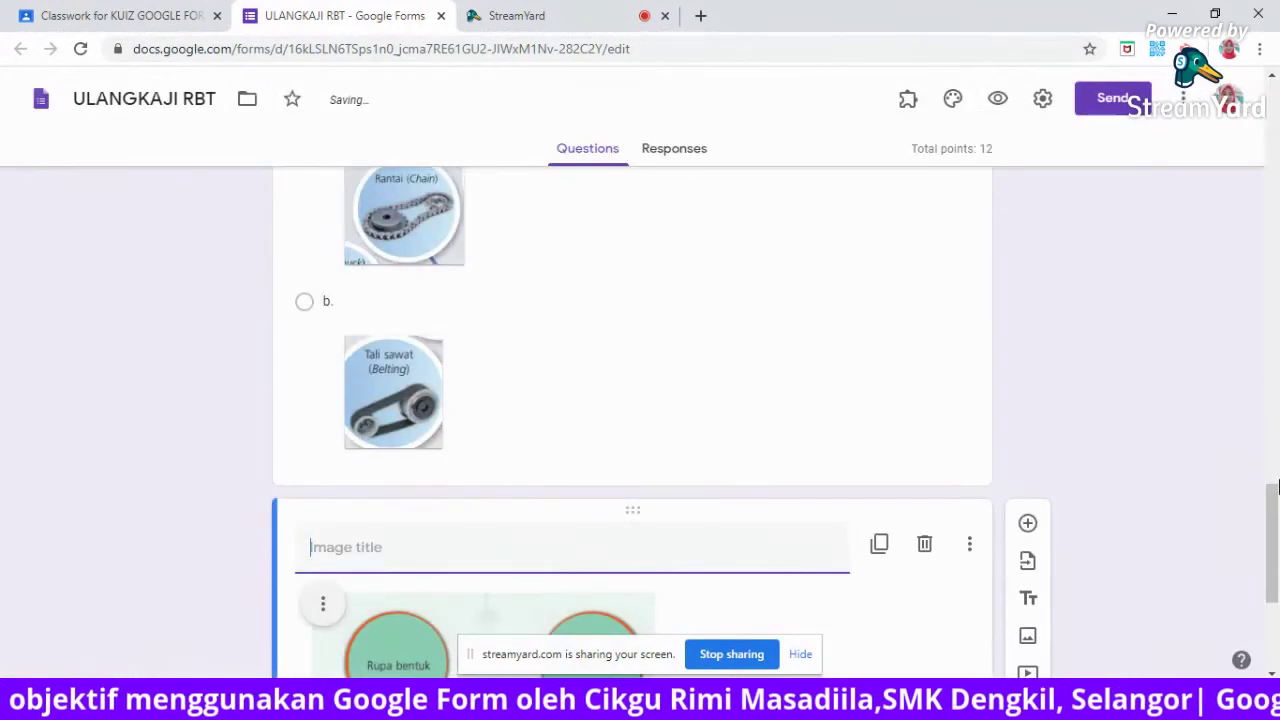
Caption the cadangan image block 'Rujuk gambar di bawah untuk menjawab soalan 6 dan 7'.
left_click_drag(1274, 512, 1275, 548)
scroll(1275, 548, "down", 1)
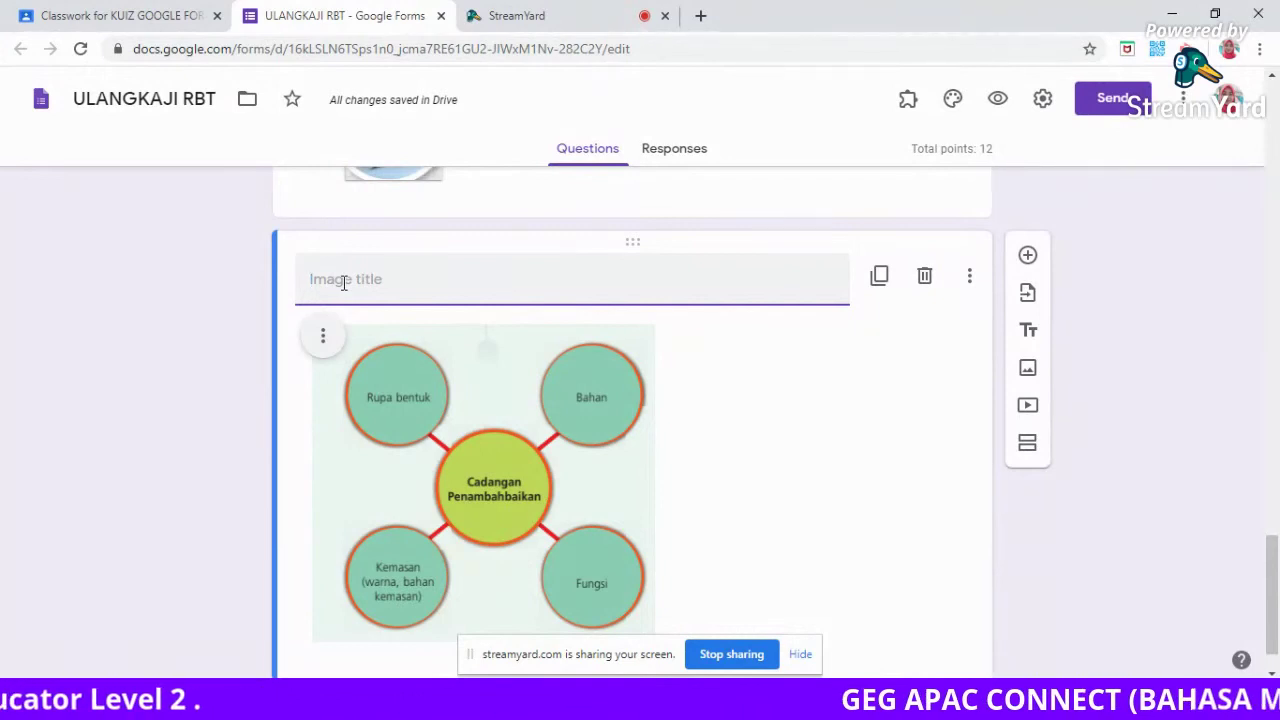
type("Rujuk")
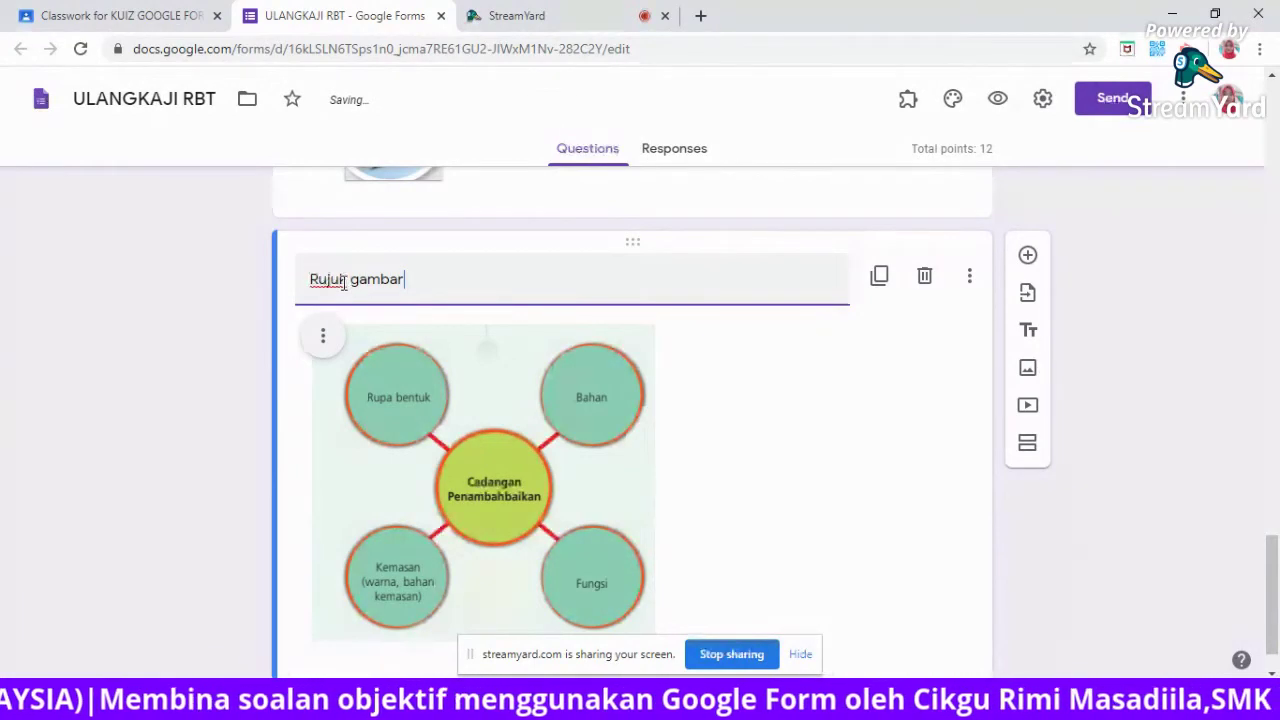
type(" gambar di ")
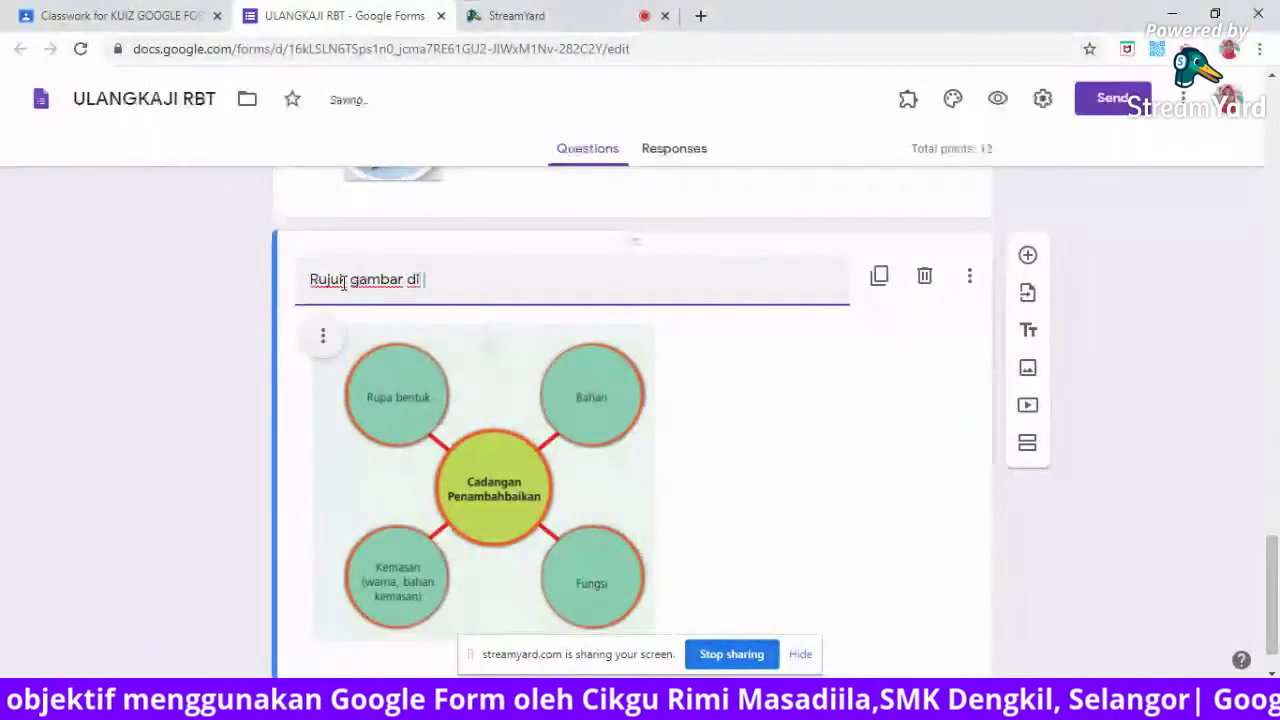
type("bawah untuk mne")
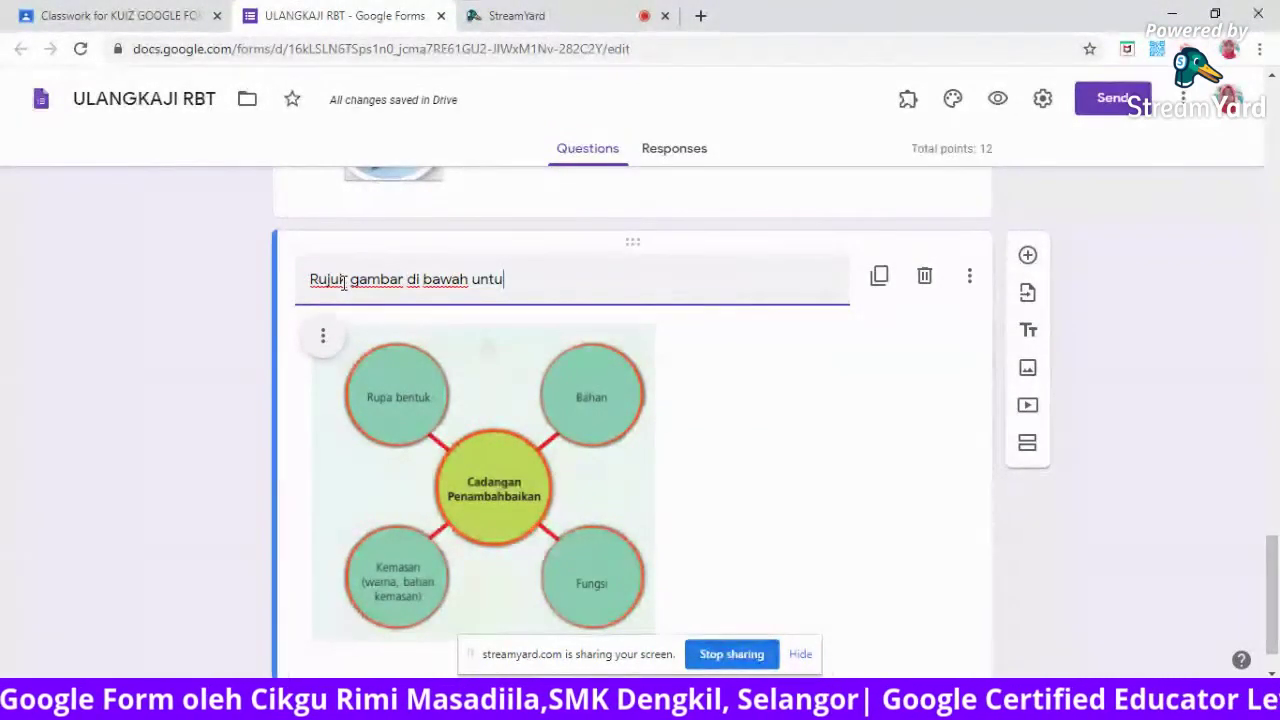
key("BackSpace")
key("BackSpace")
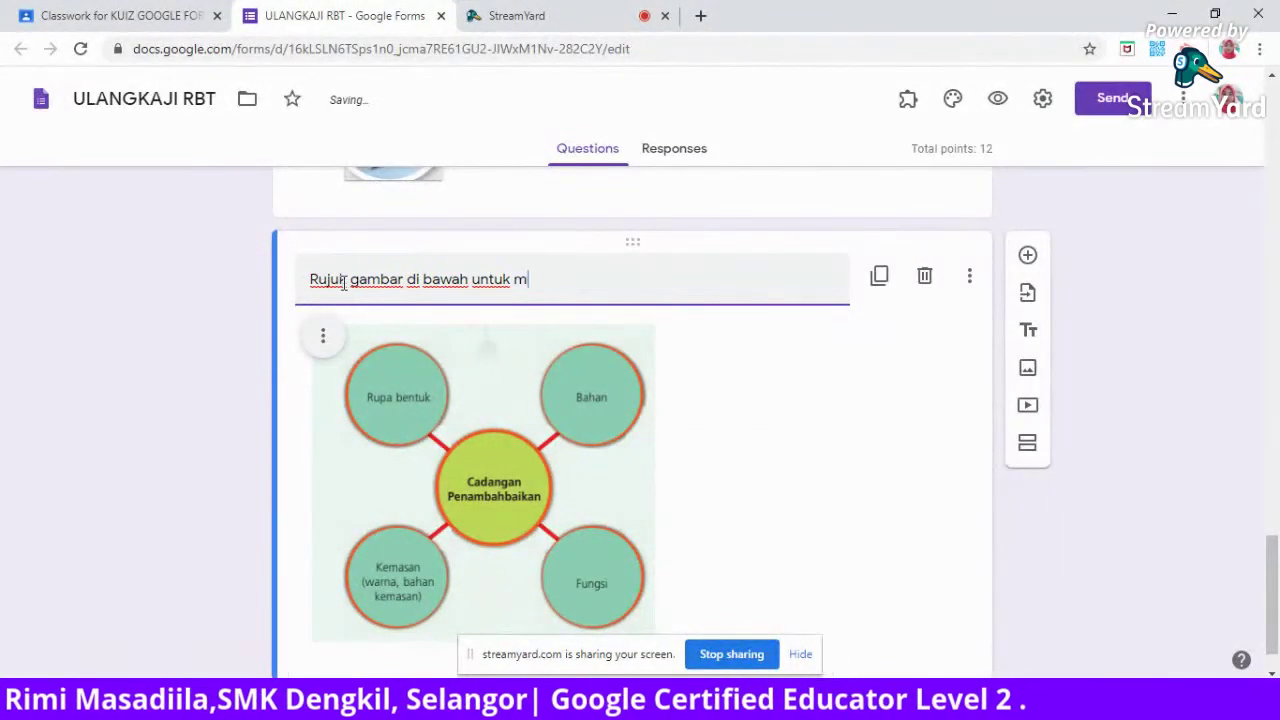
type("enjawab s")
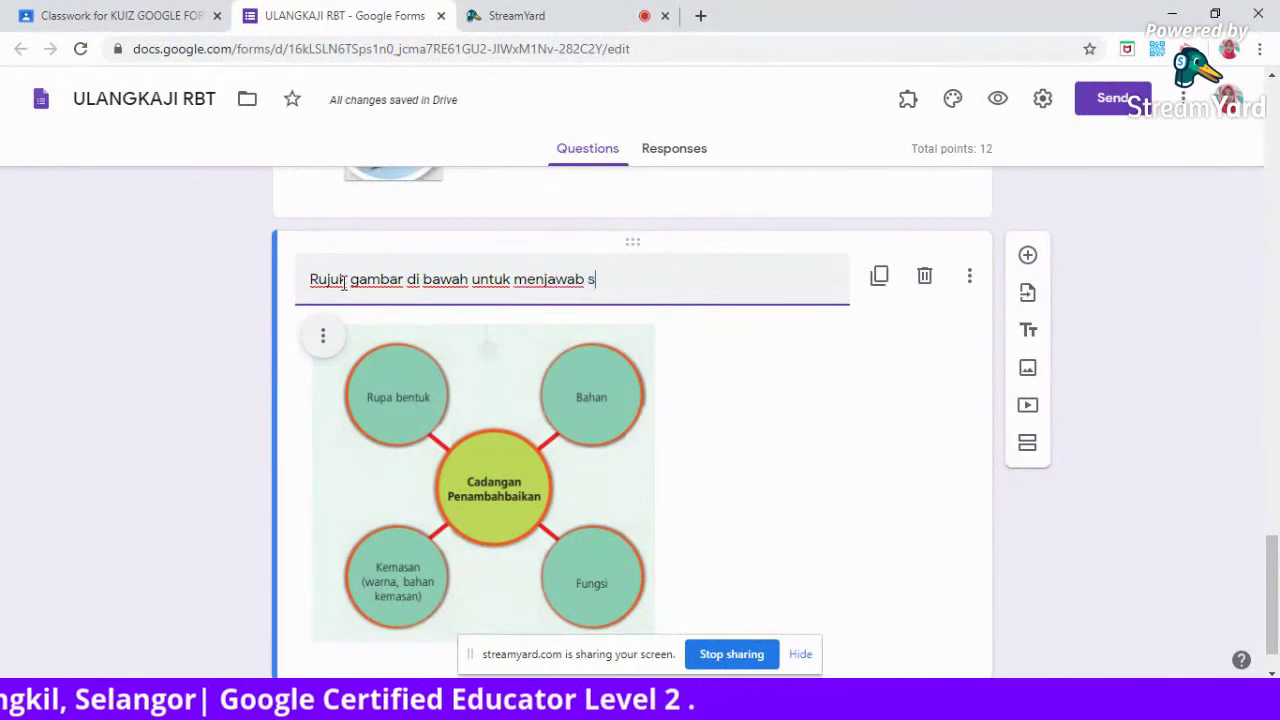
type("oalan 6 dan 7")
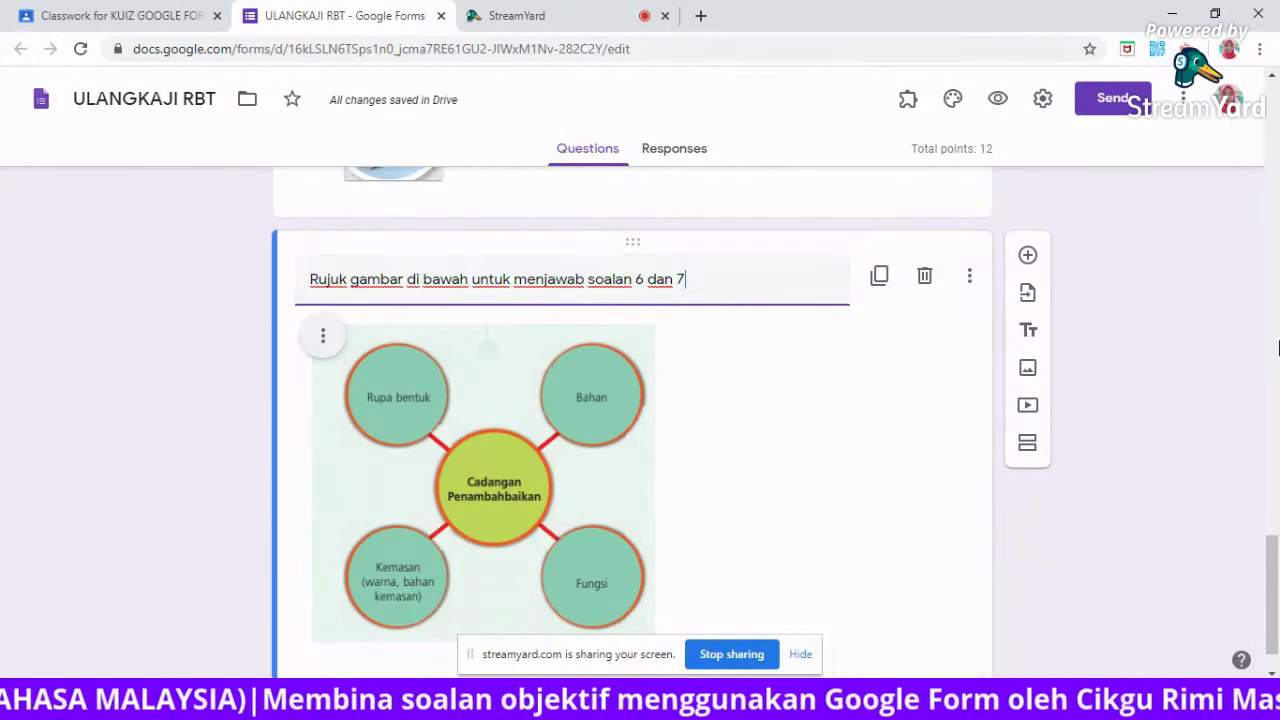
left_click_drag(1276, 588, 1276, 608)
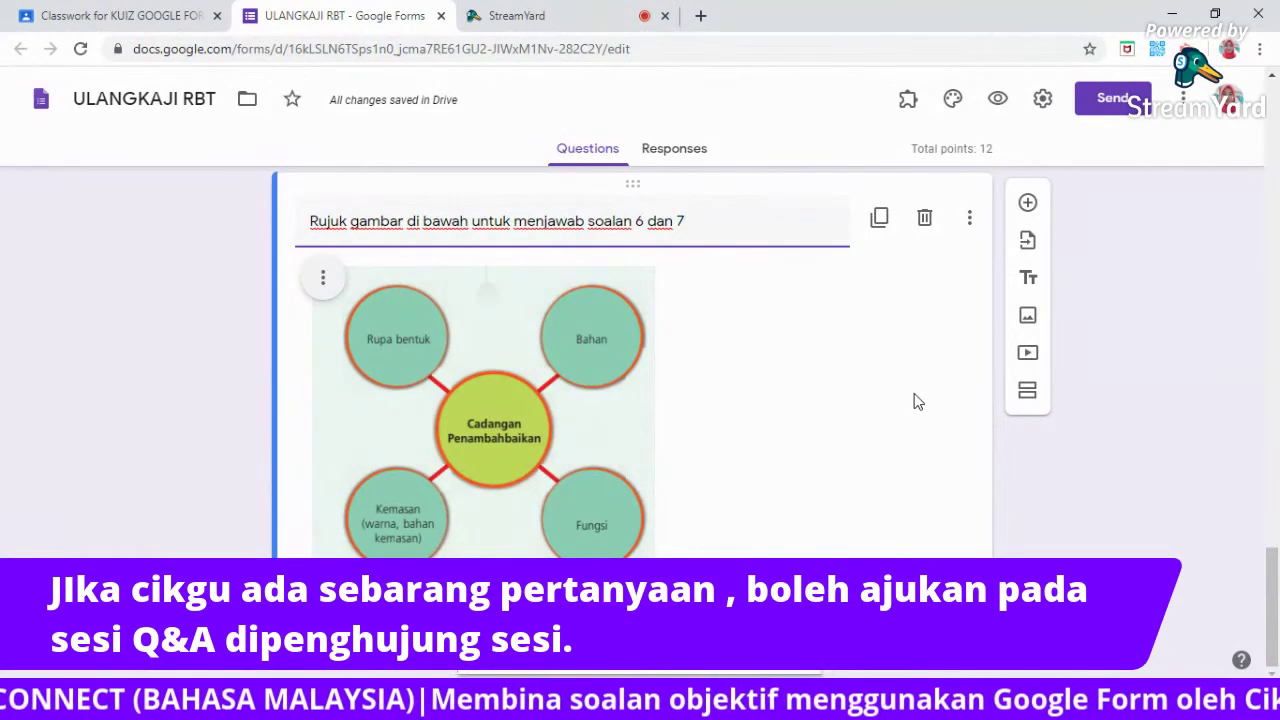
Centre the cadangan diagram in its image block and add a blank multiple-choice question below it.
left_click(323, 281)
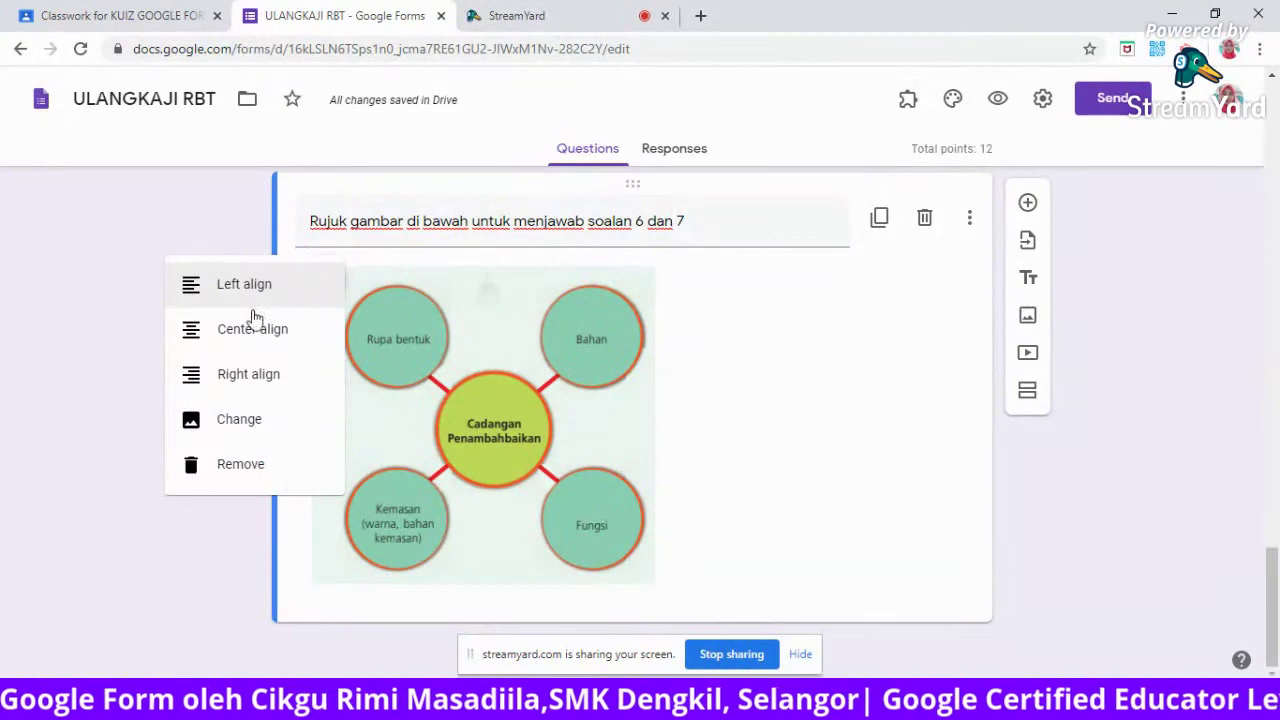
left_click(246, 340)
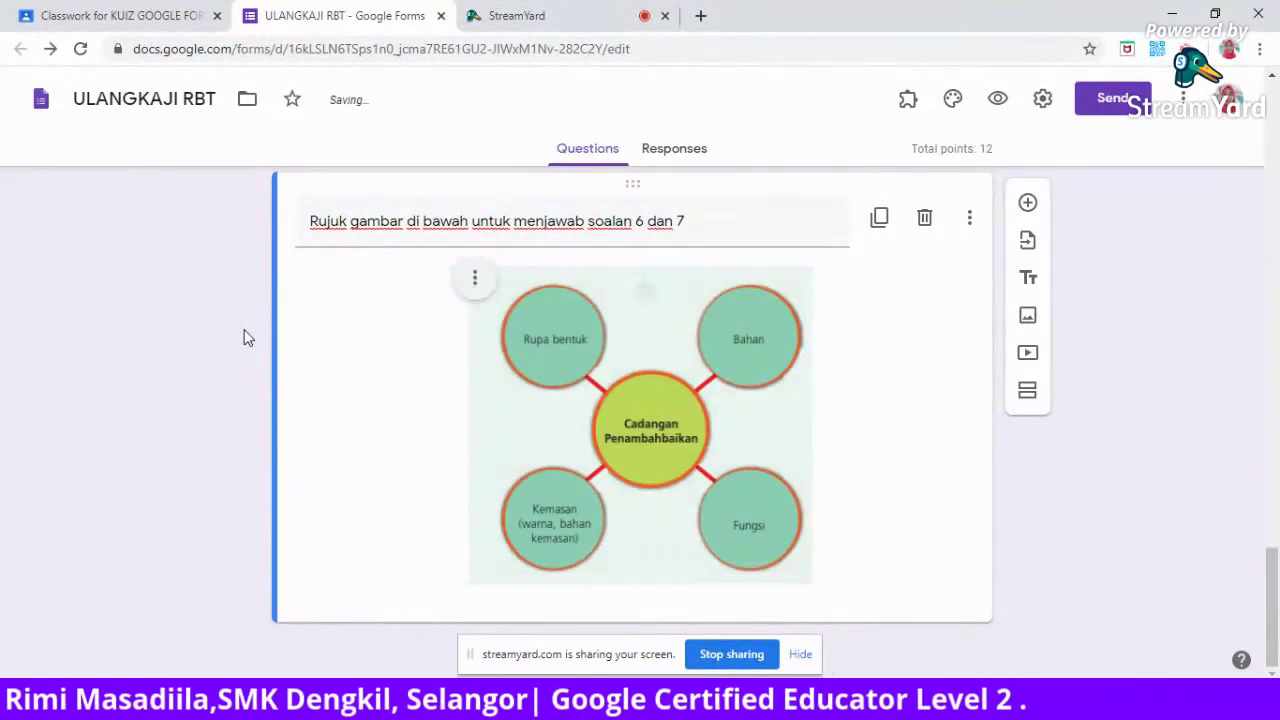
left_click(474, 279)
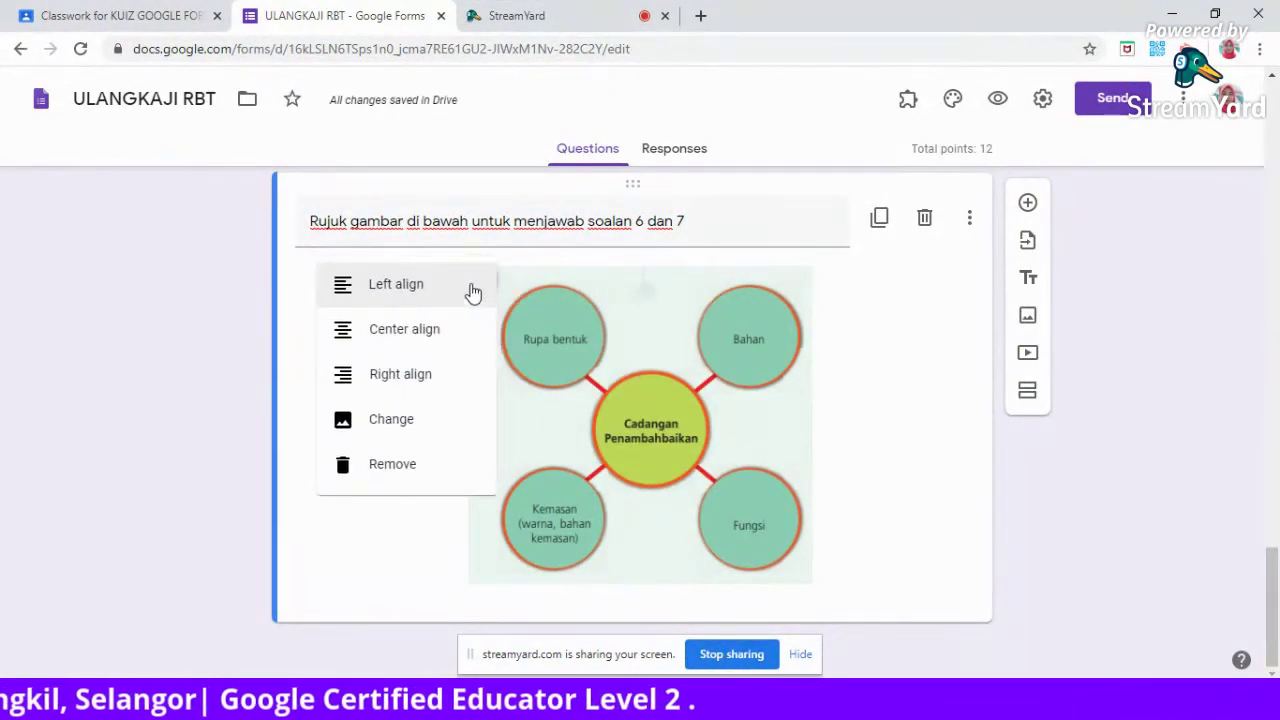
left_click(420, 375)
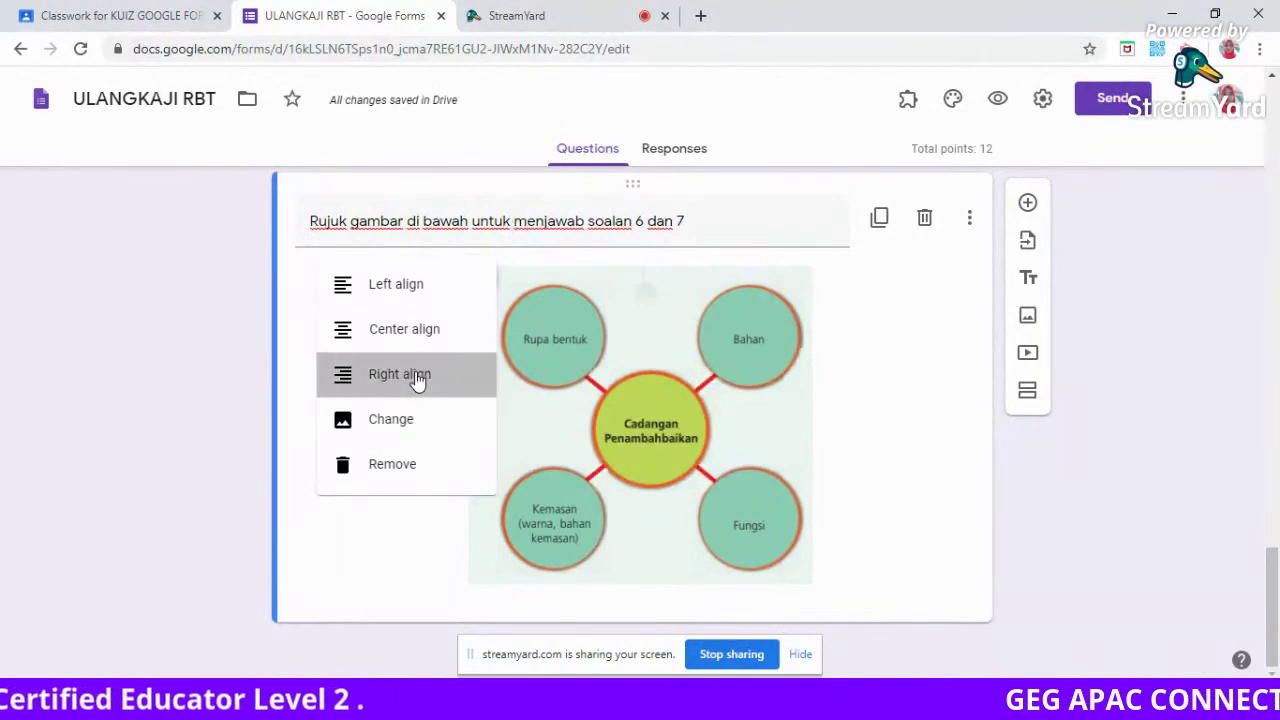
left_click(626, 278)
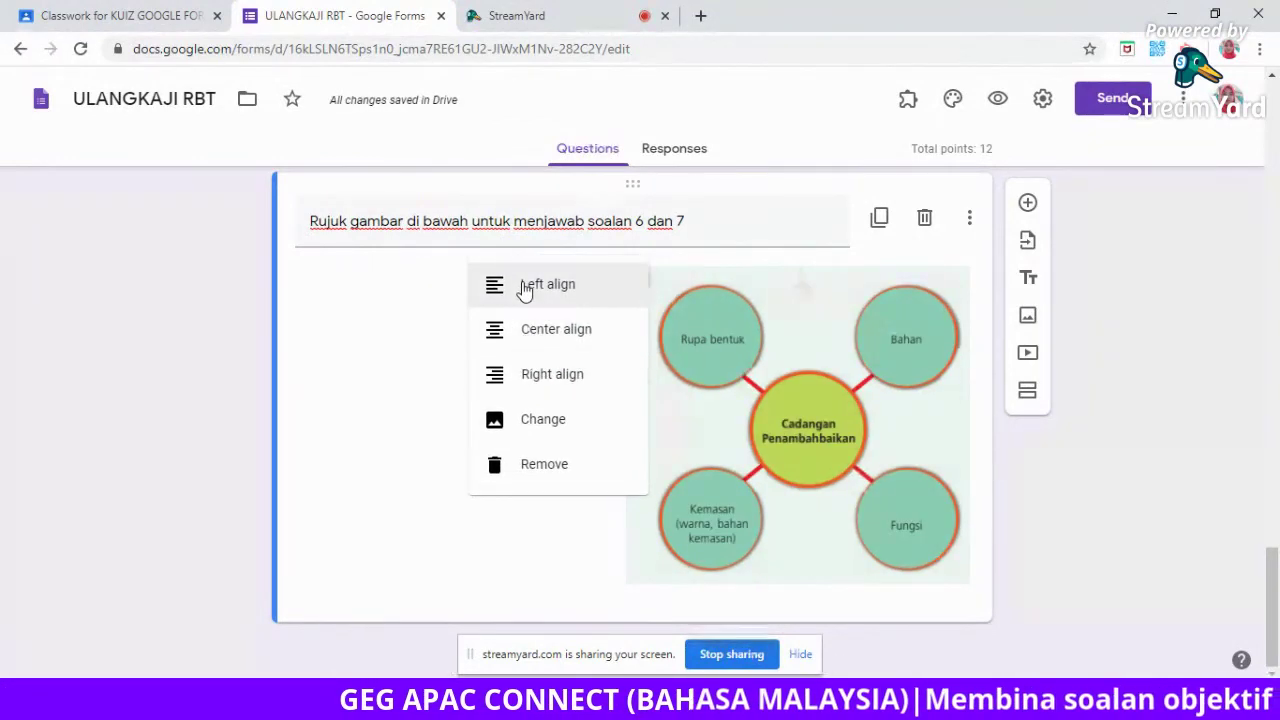
left_click(524, 287)
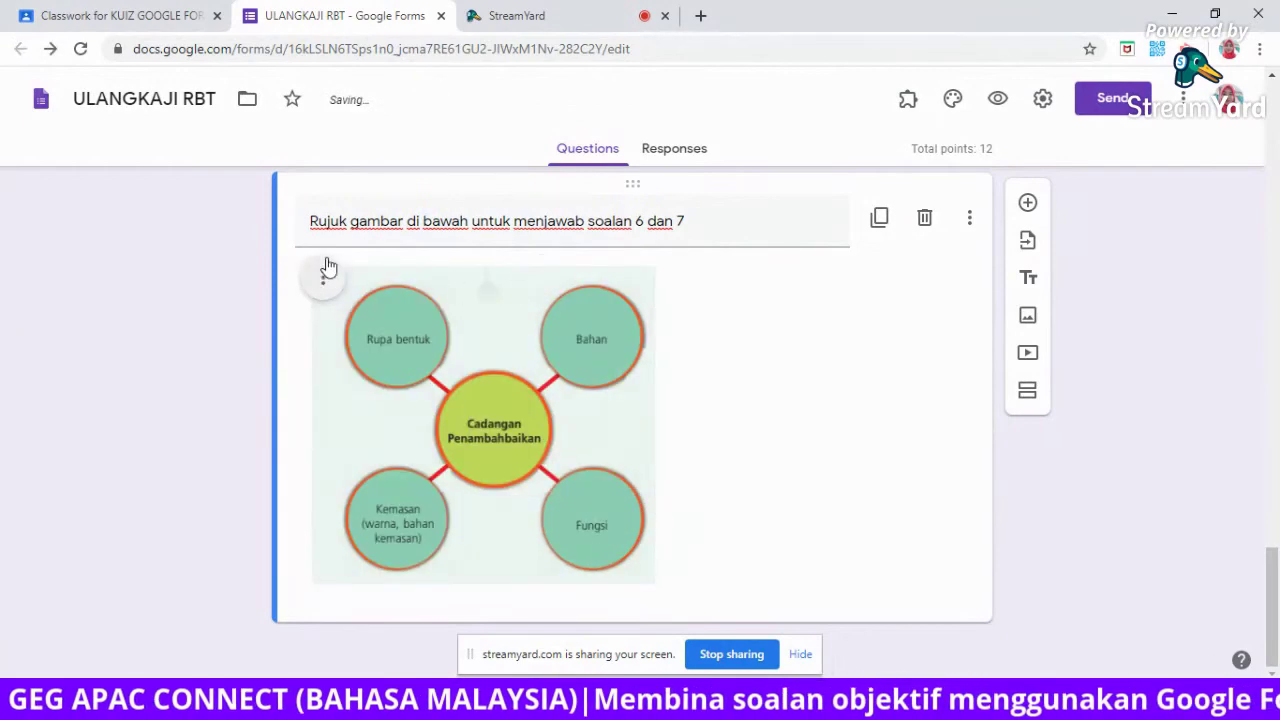
left_click(325, 277)
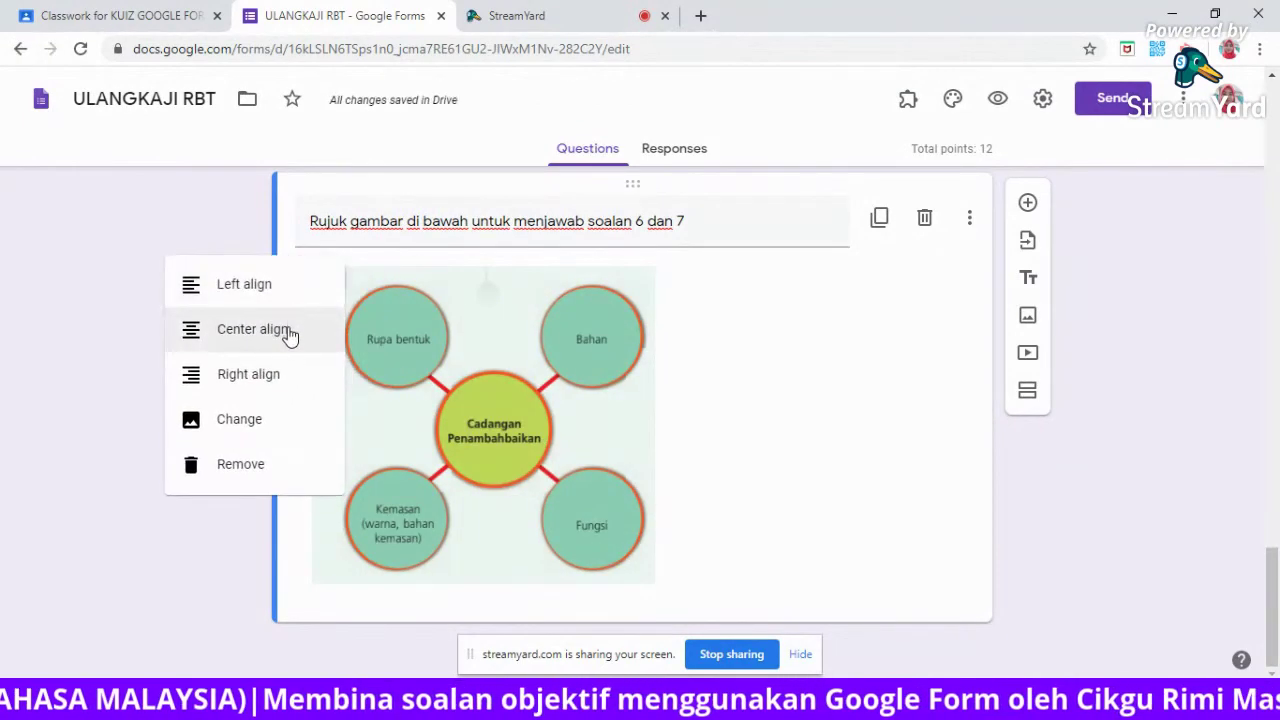
left_click(290, 336)
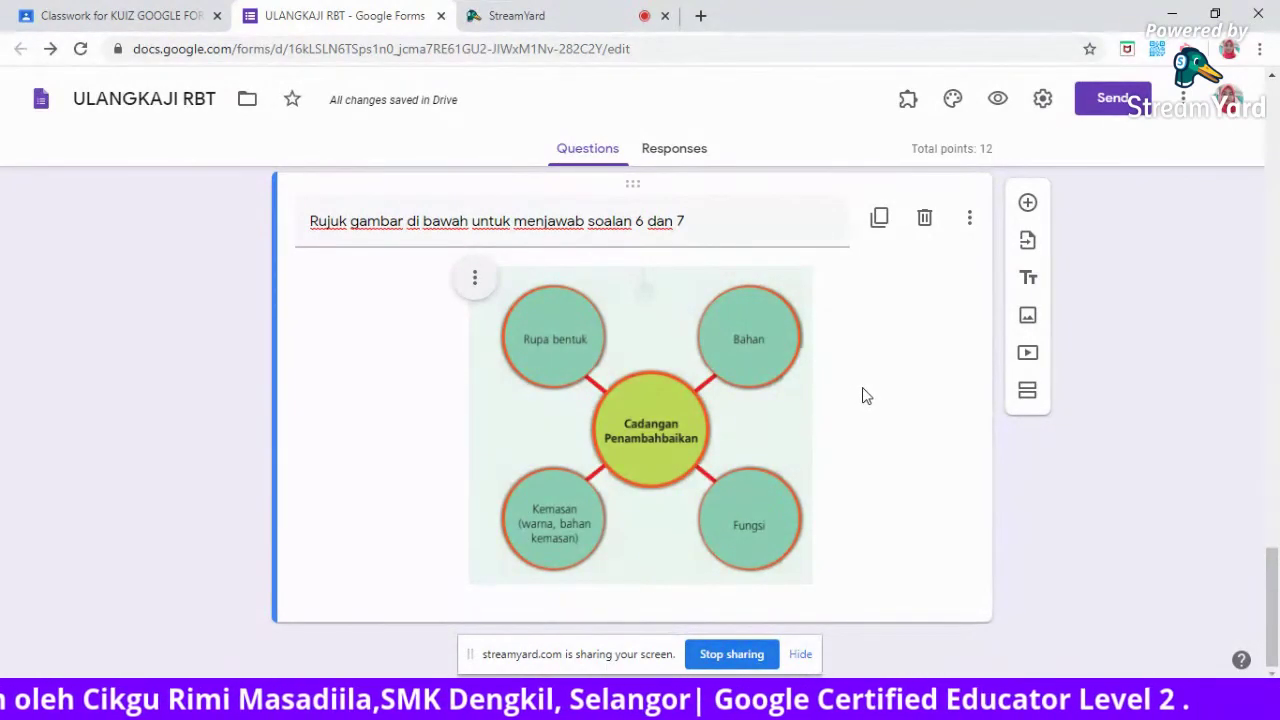
left_click(1029, 205)
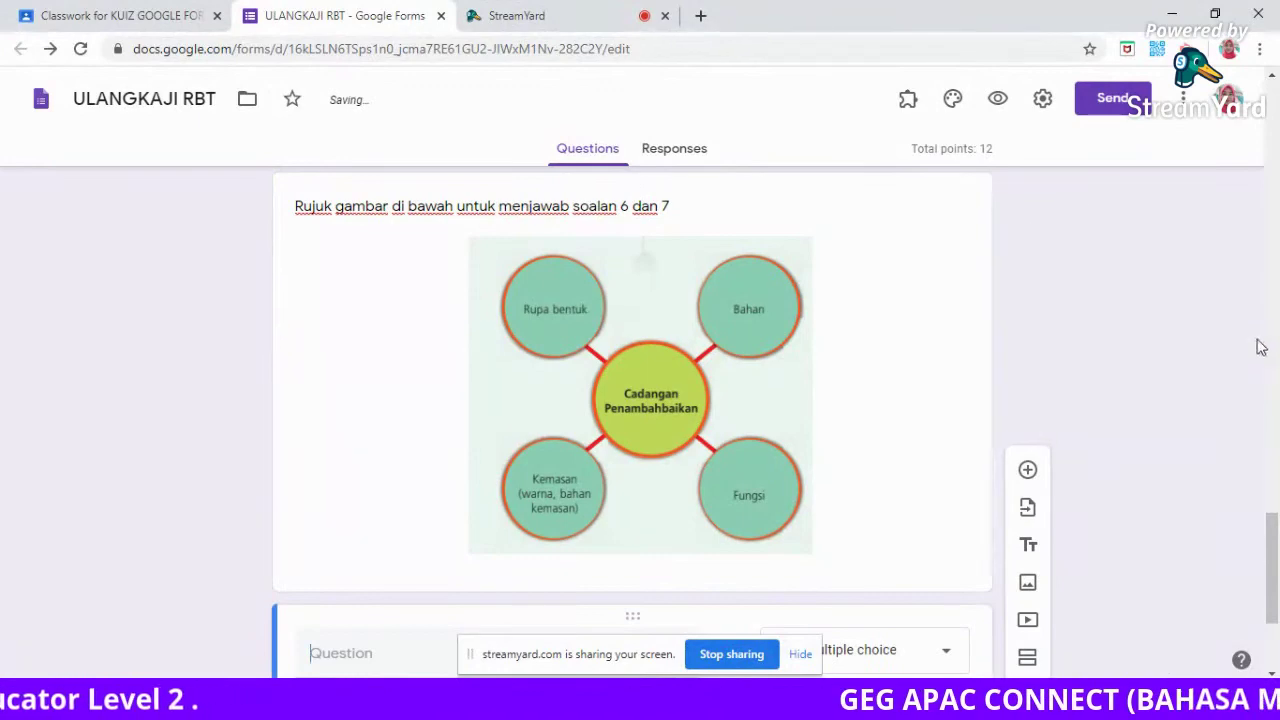
left_click_drag(1274, 545, 1274, 583)
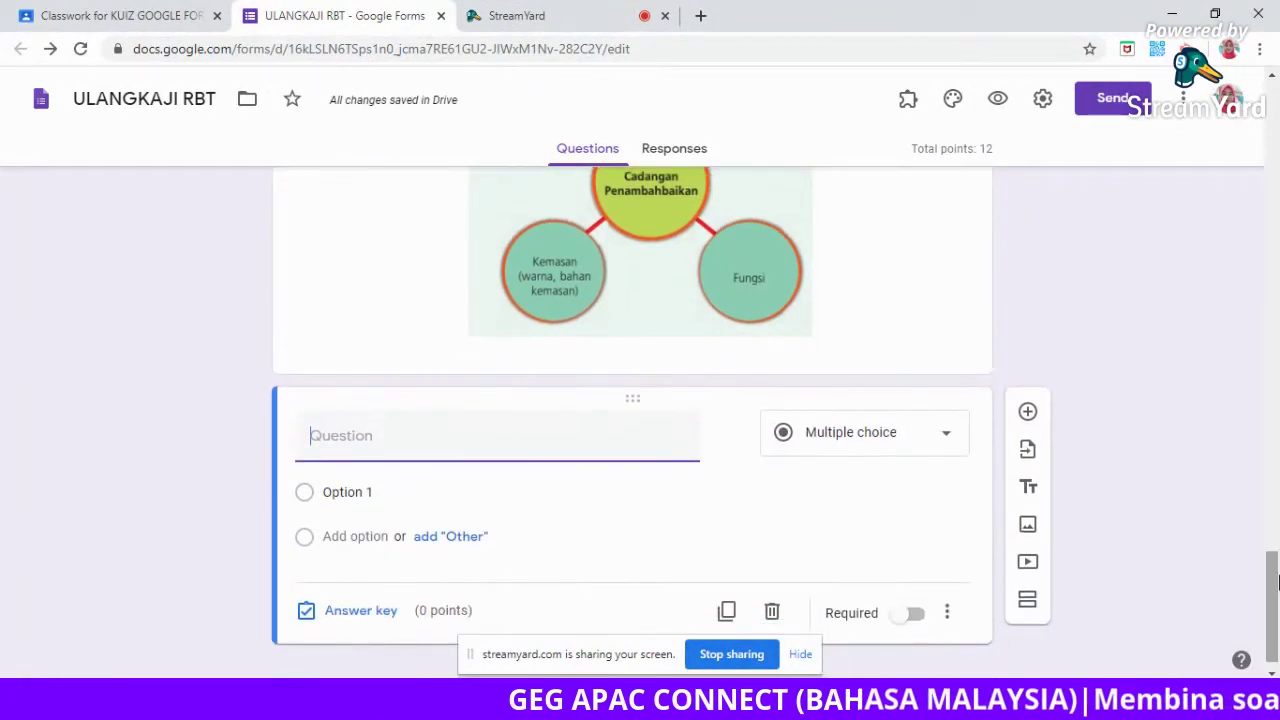
type("6.")
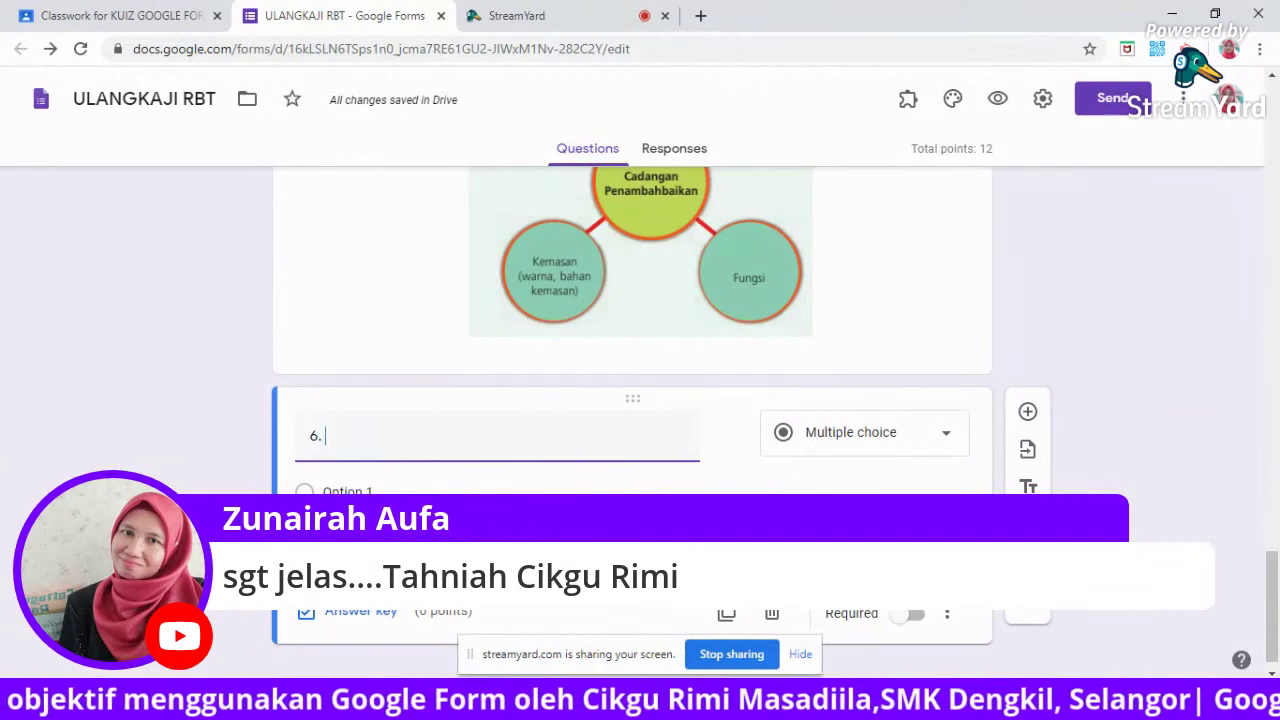
type("Penggunaan karbo")
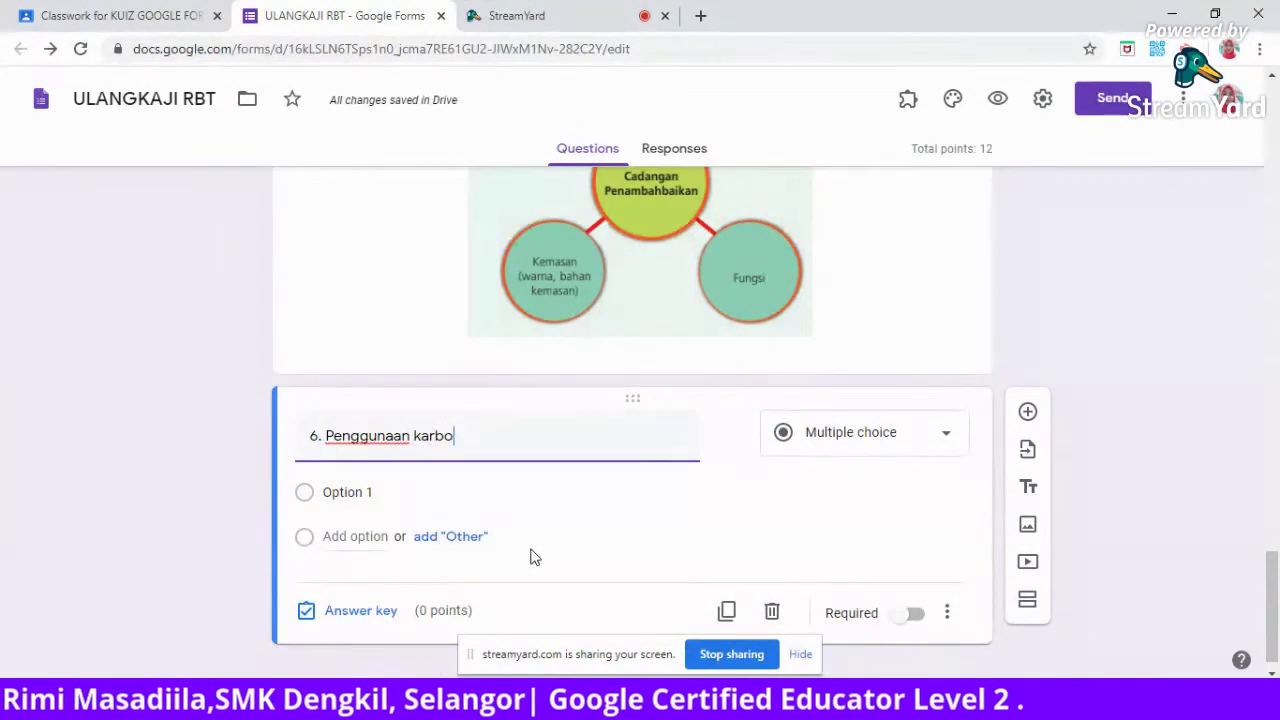
type("on")
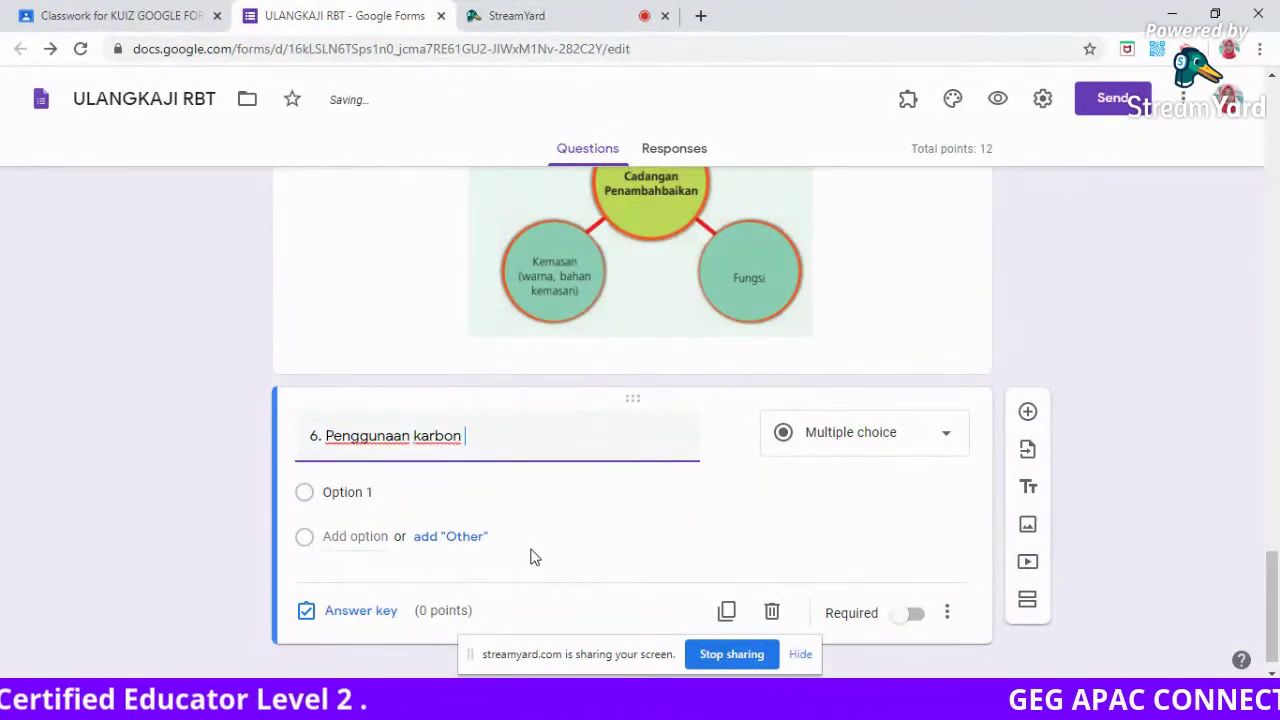
type(" dalam bah")
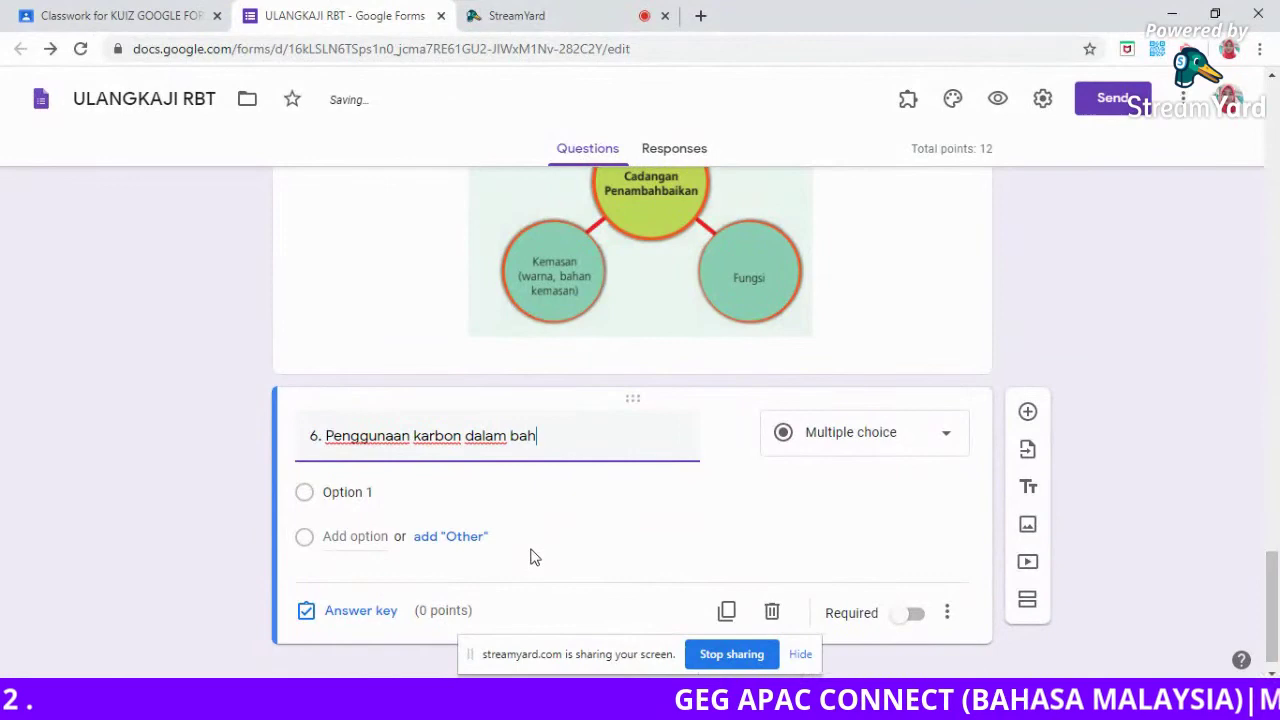
type("an ")
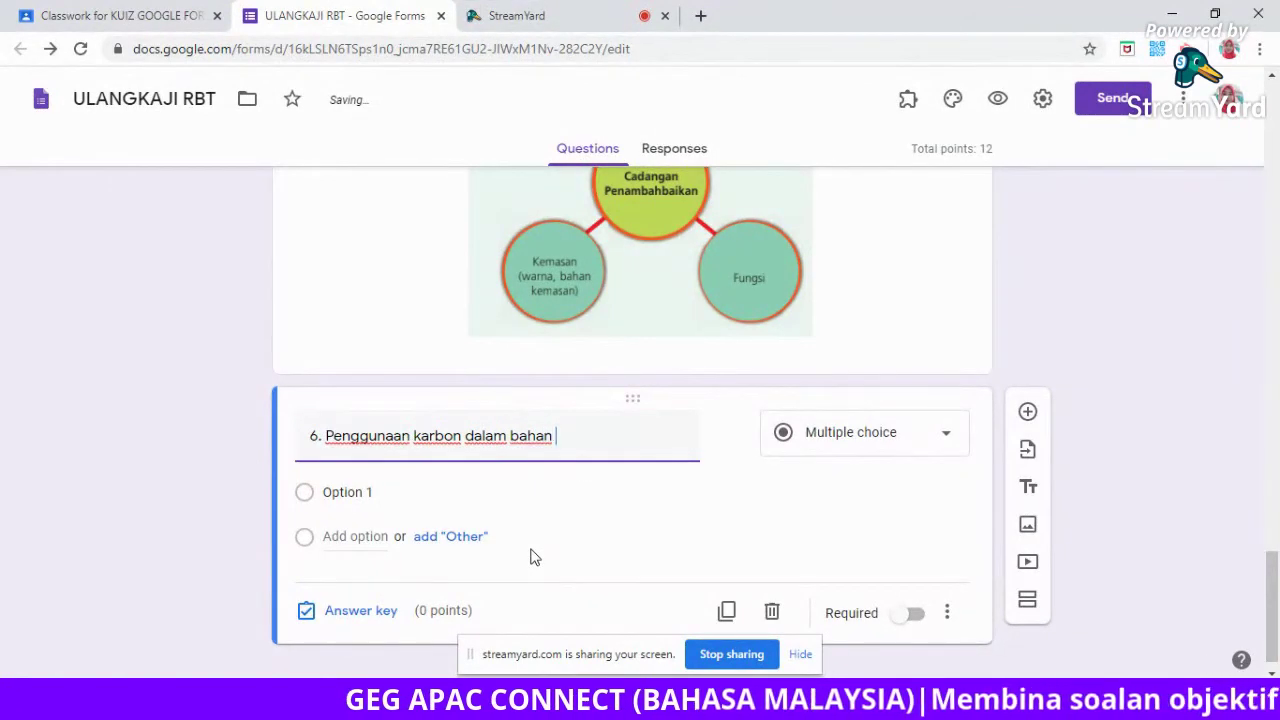
type("adalah lebih ")
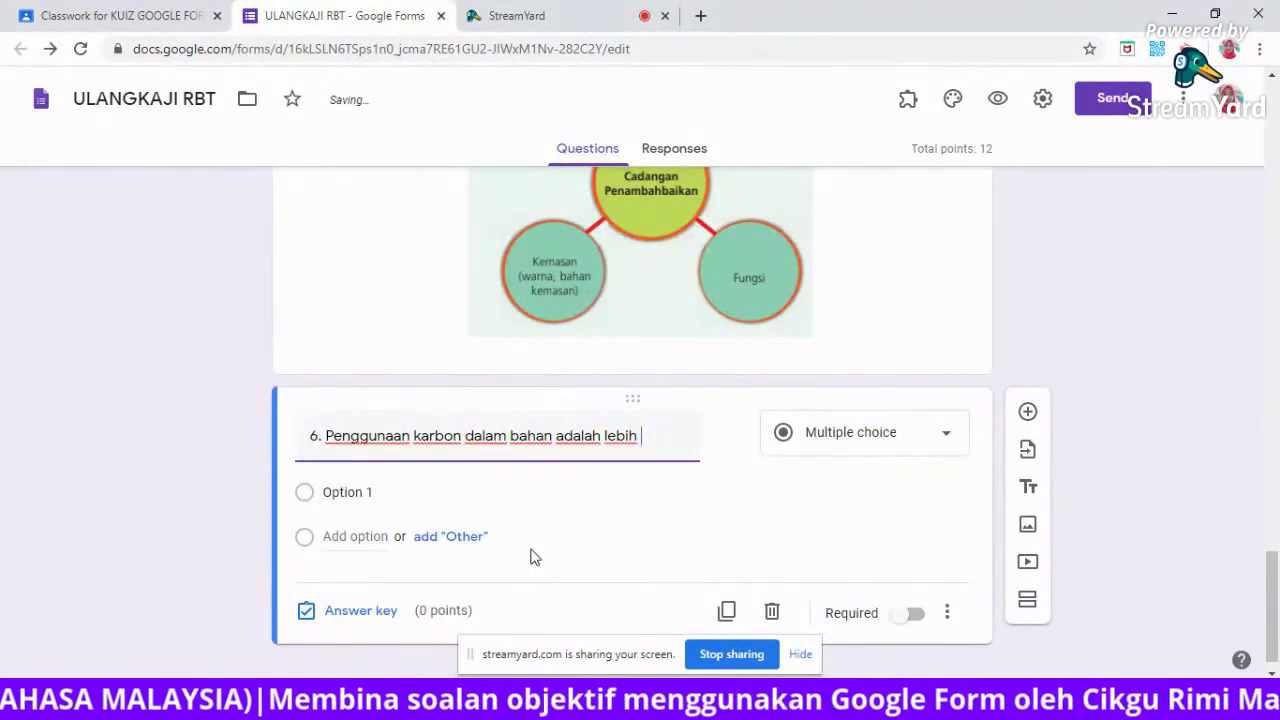
type("tahan ")
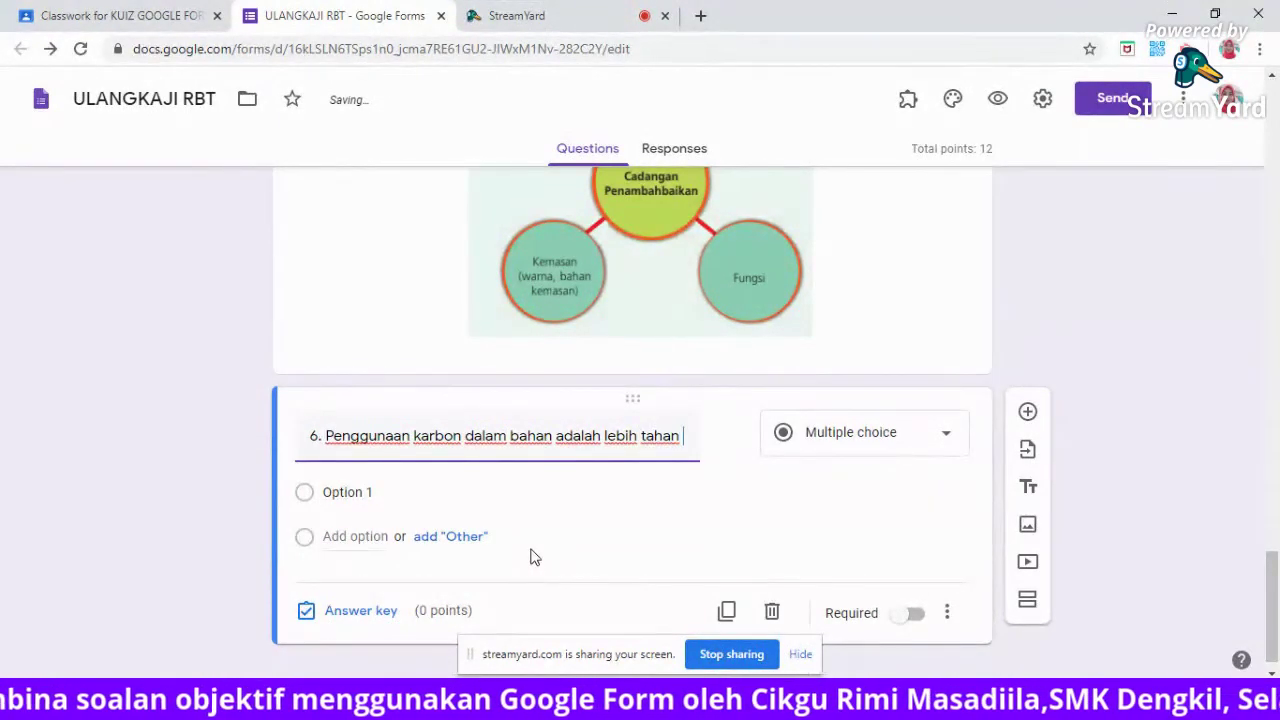
type("daripada l")
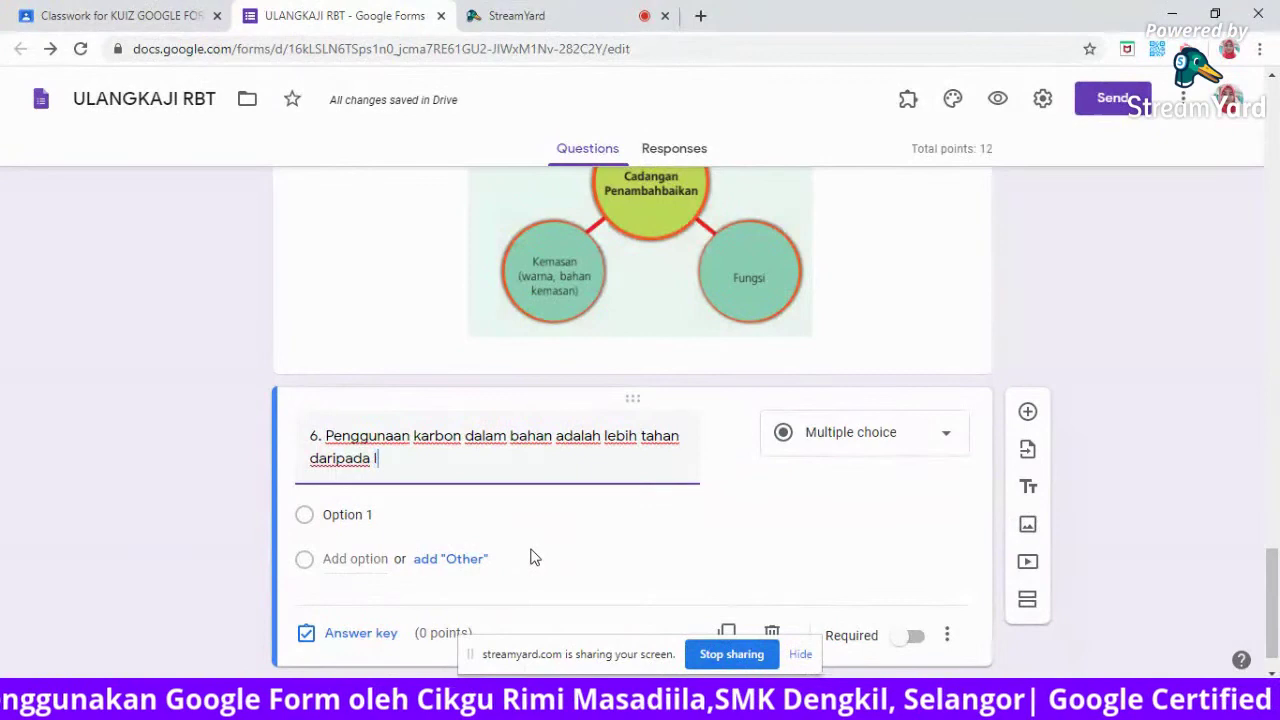
type("ogam")
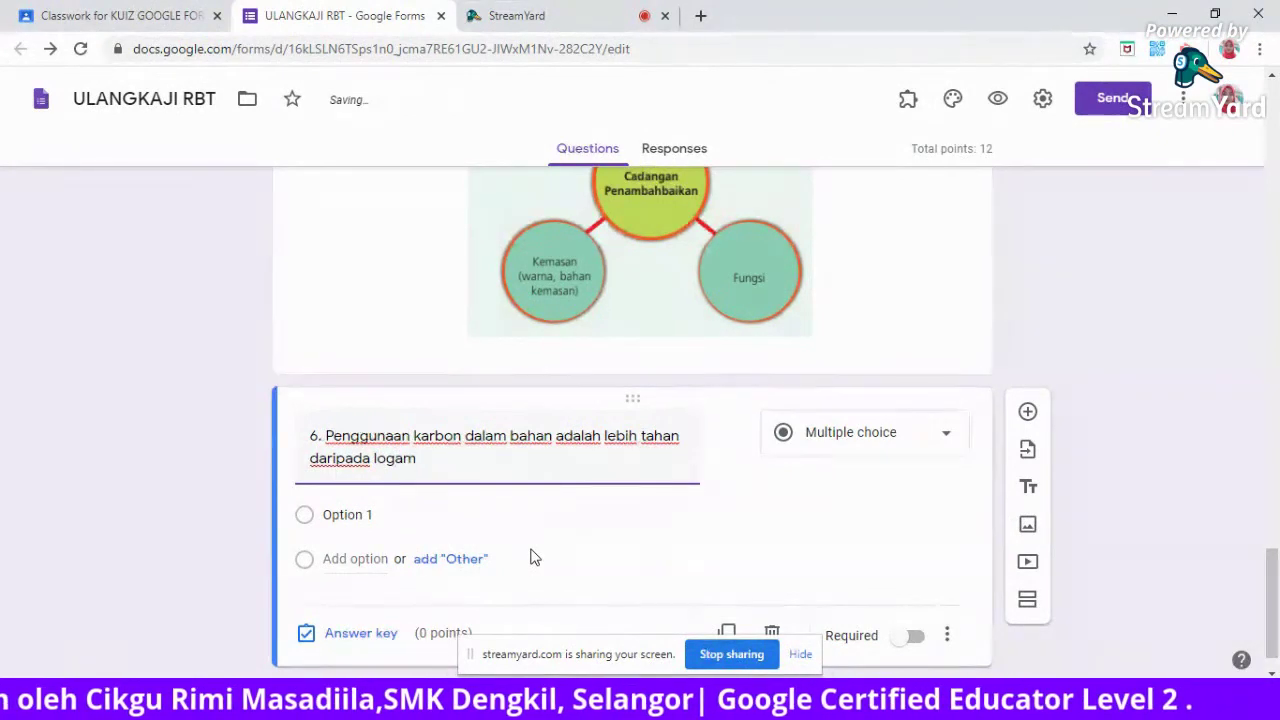
left_click_drag(1274, 568, 1274, 557)
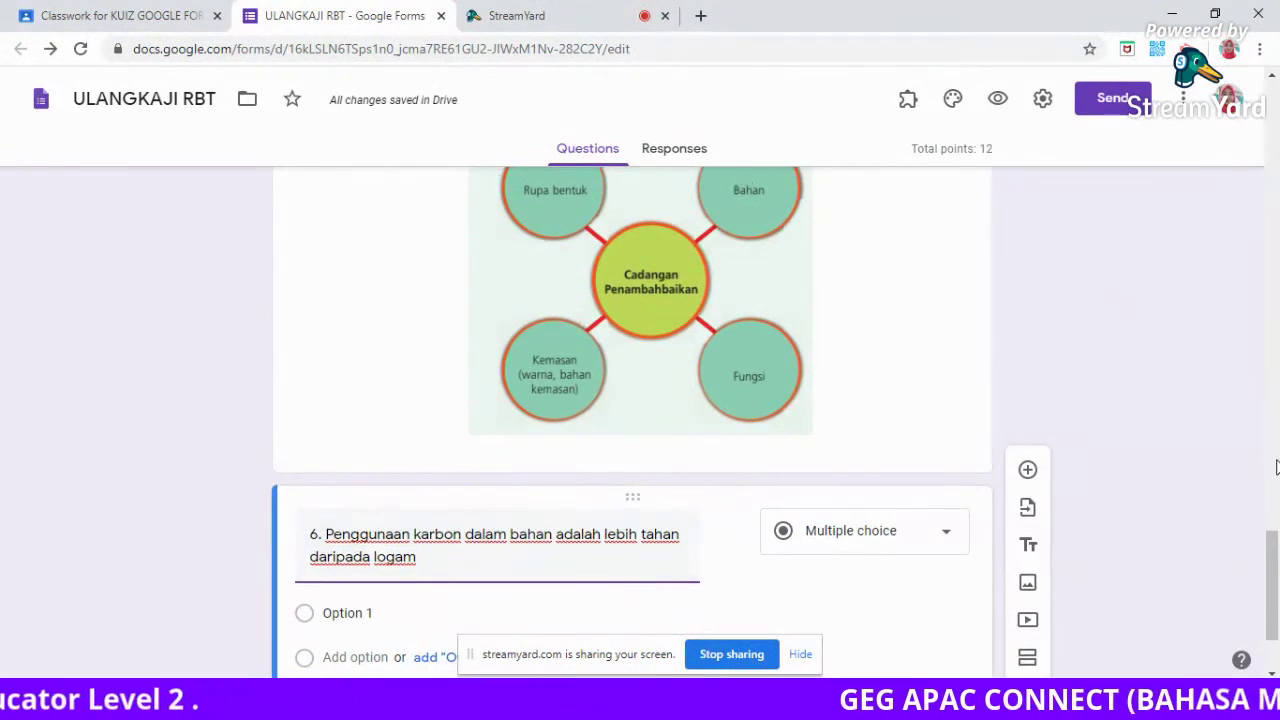
scroll(865, 419, "up", 1)
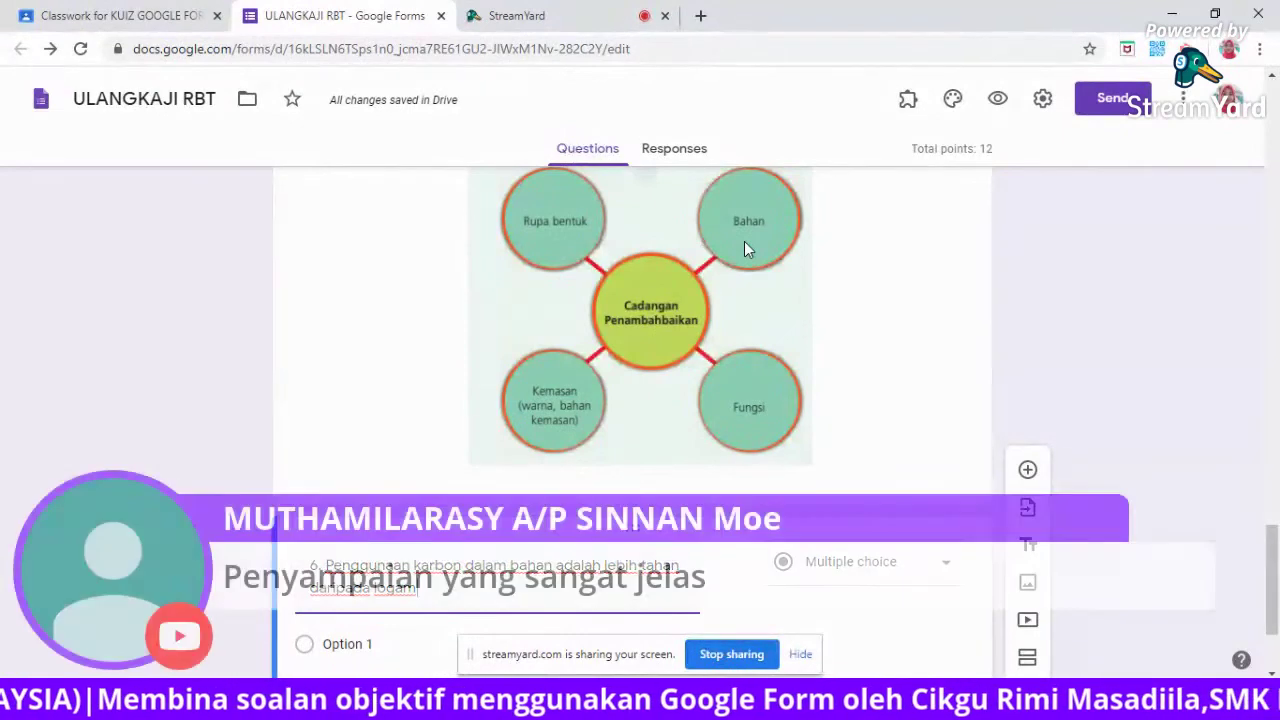
left_click_drag(1276, 543, 1276, 573)
Make Ya question 6's first choice and key it as the correct answer worth 2 points.
left_click(355, 470)
type("ya")
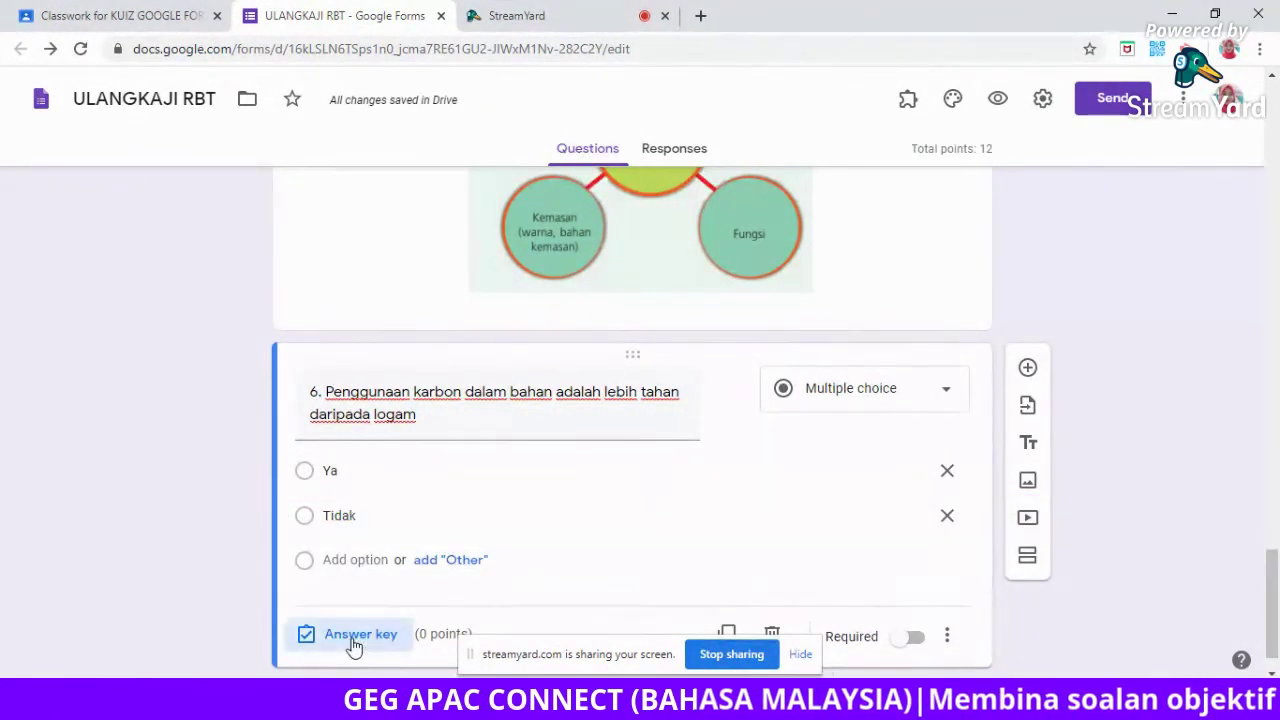
left_click(357, 634)
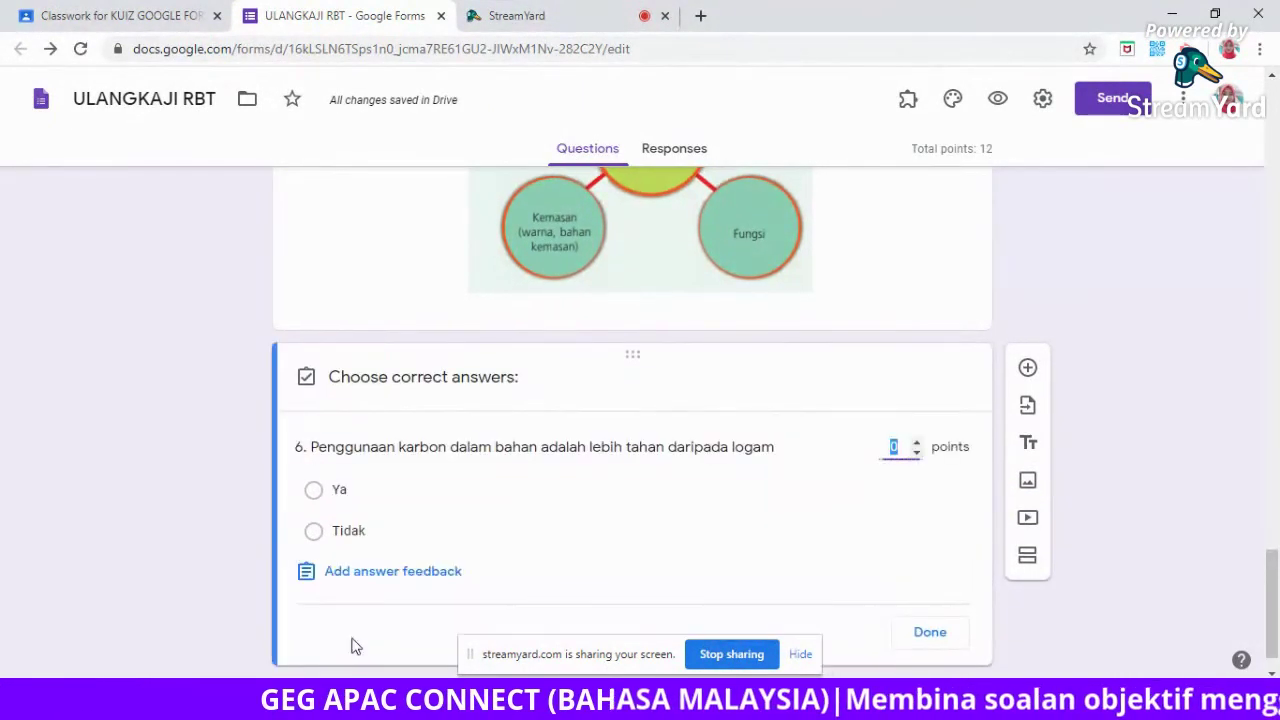
left_click(426, 500)
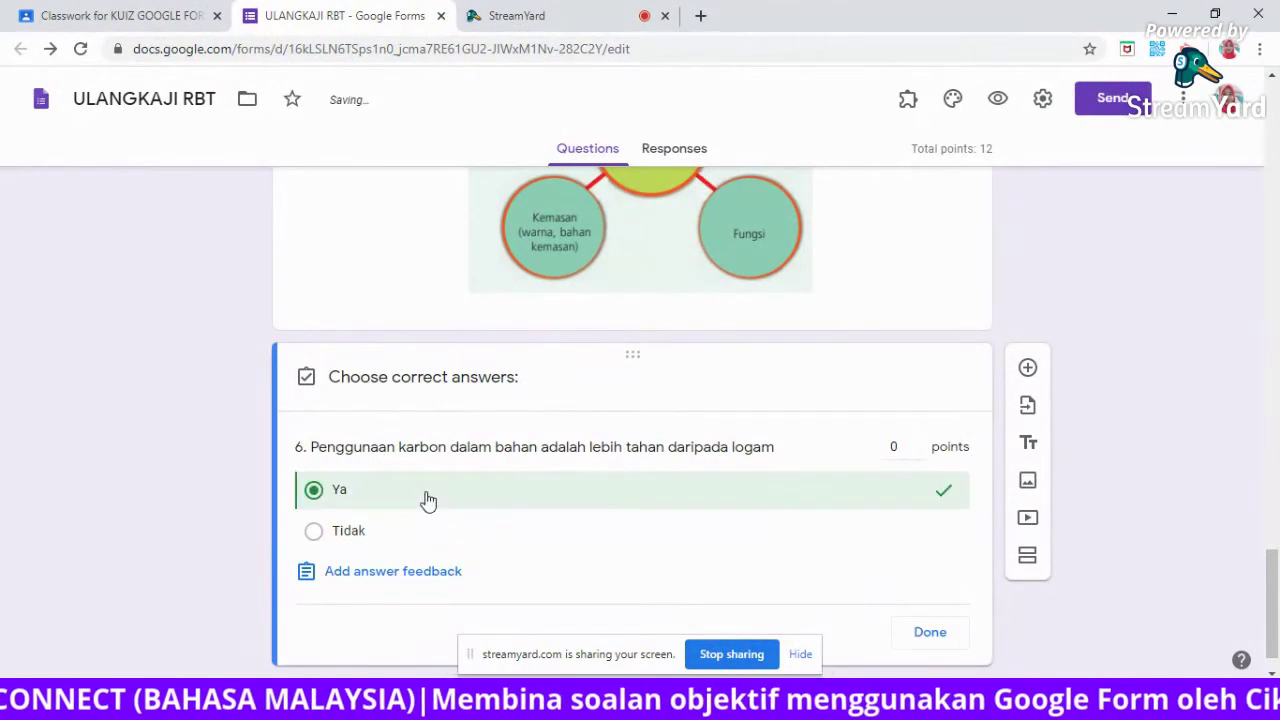
left_click(897, 446)
key("BackSpace")
type("2")
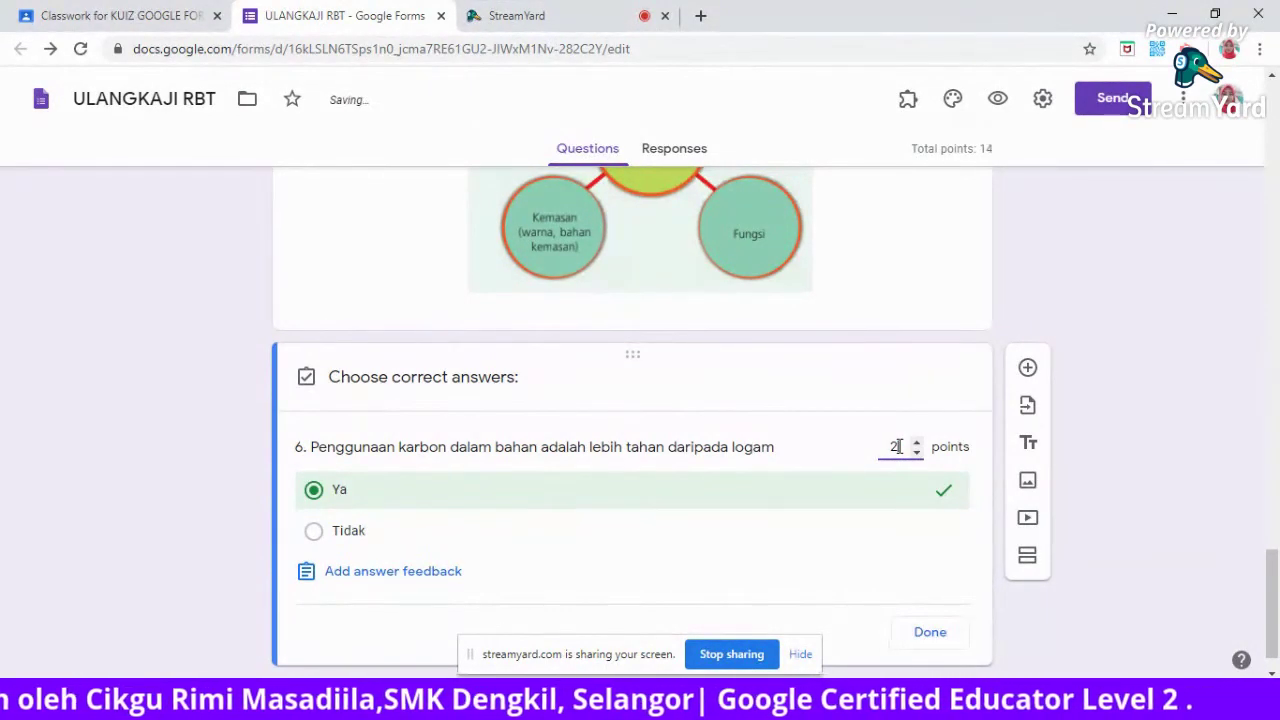
left_click(929, 640)
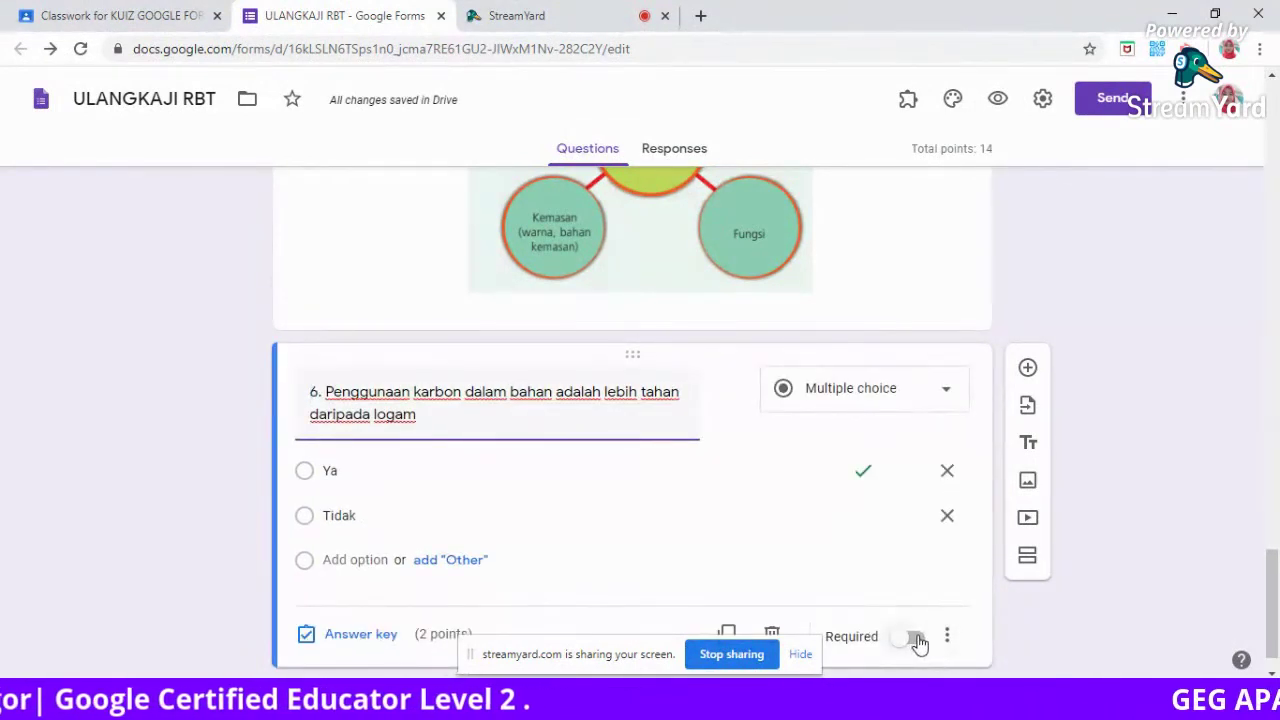
Switch question 6 to Required and insert a new blank question after it.
left_click(917, 640)
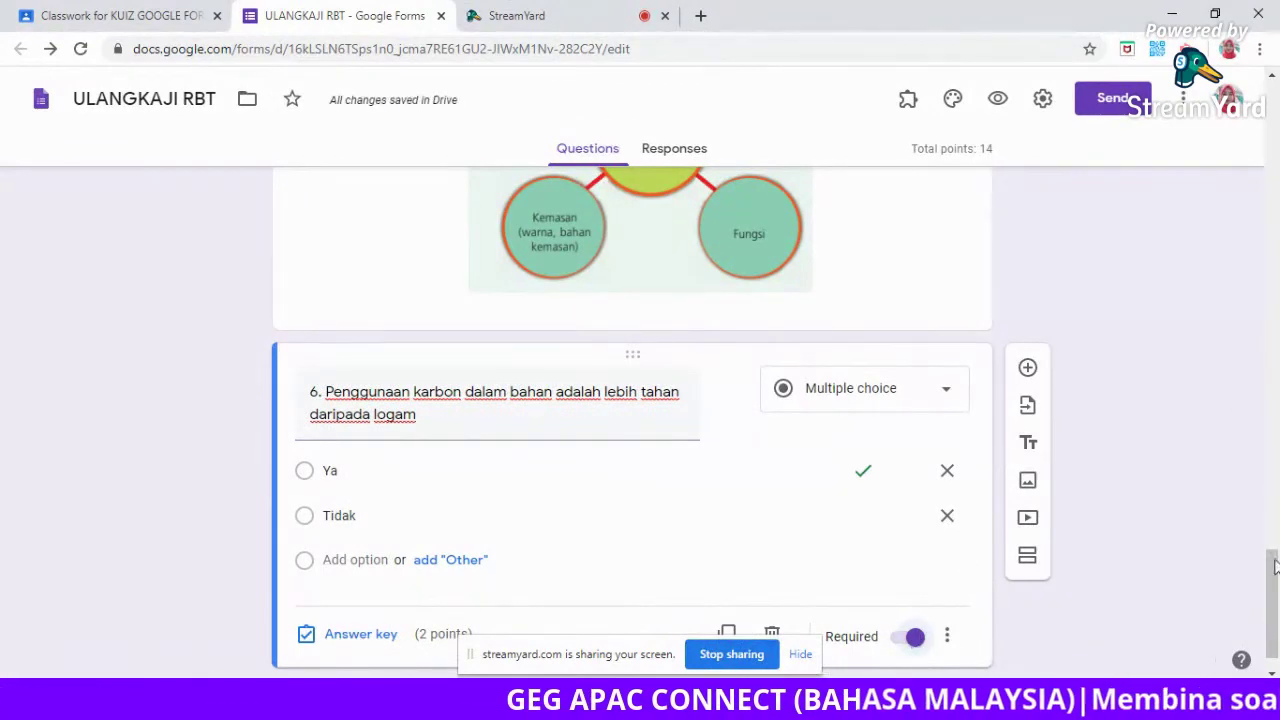
scroll(1276, 585, "up", 1)
mouse_move(1276, 585)
left_mouse_down()
mouse_move(1276, 545)
mouse_move(1276, 605)
left_mouse_up()
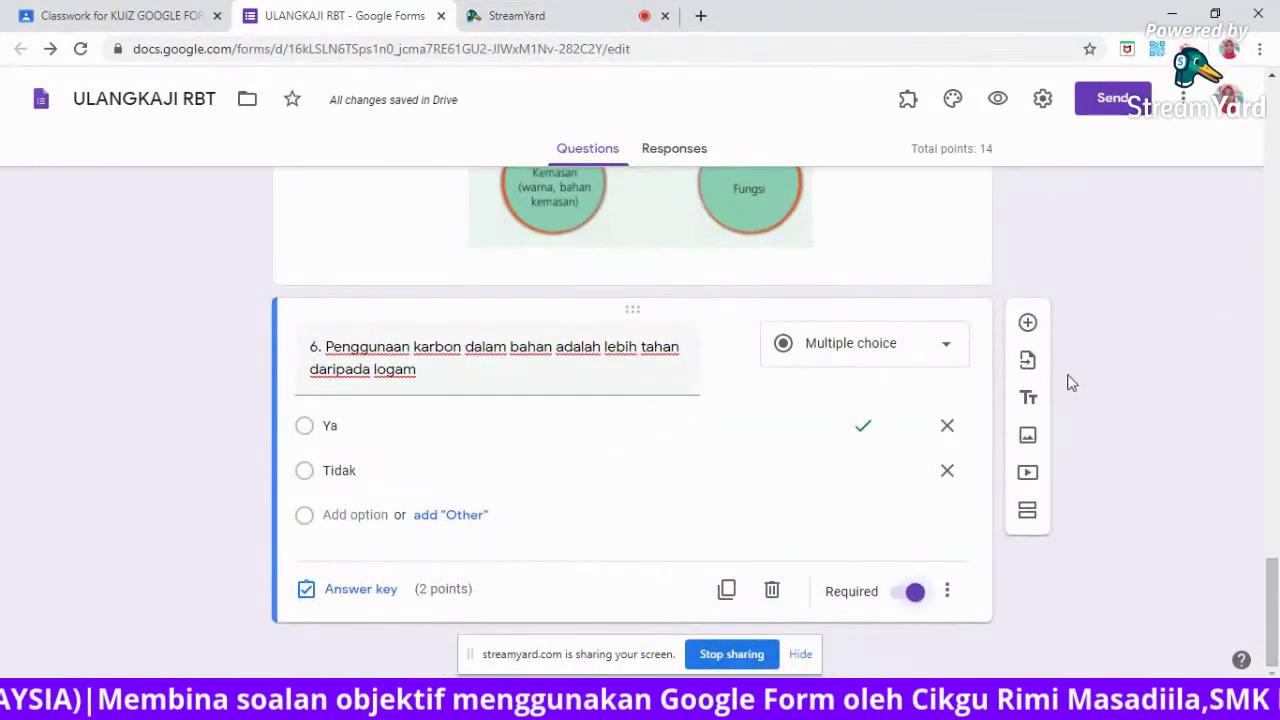
left_click(1027, 324)
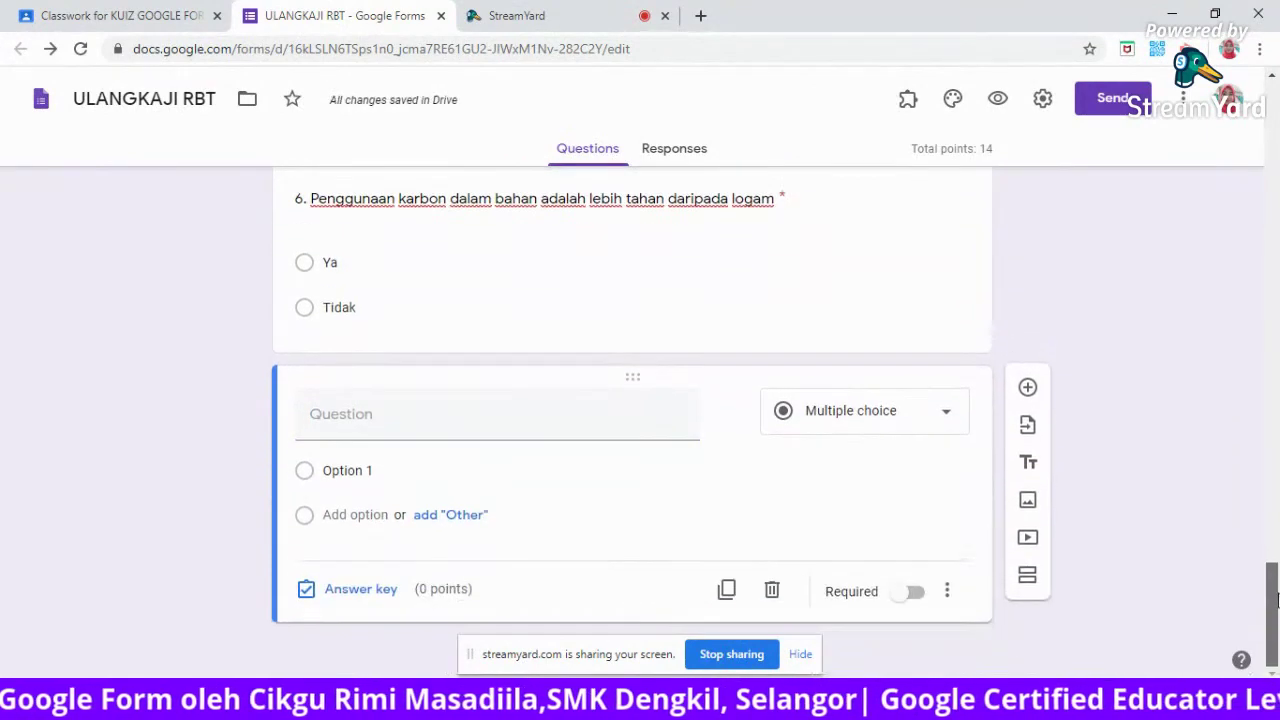
Title question 7 'Karat boleh dielakkan dengan menggunakan'.
left_click(331, 426)
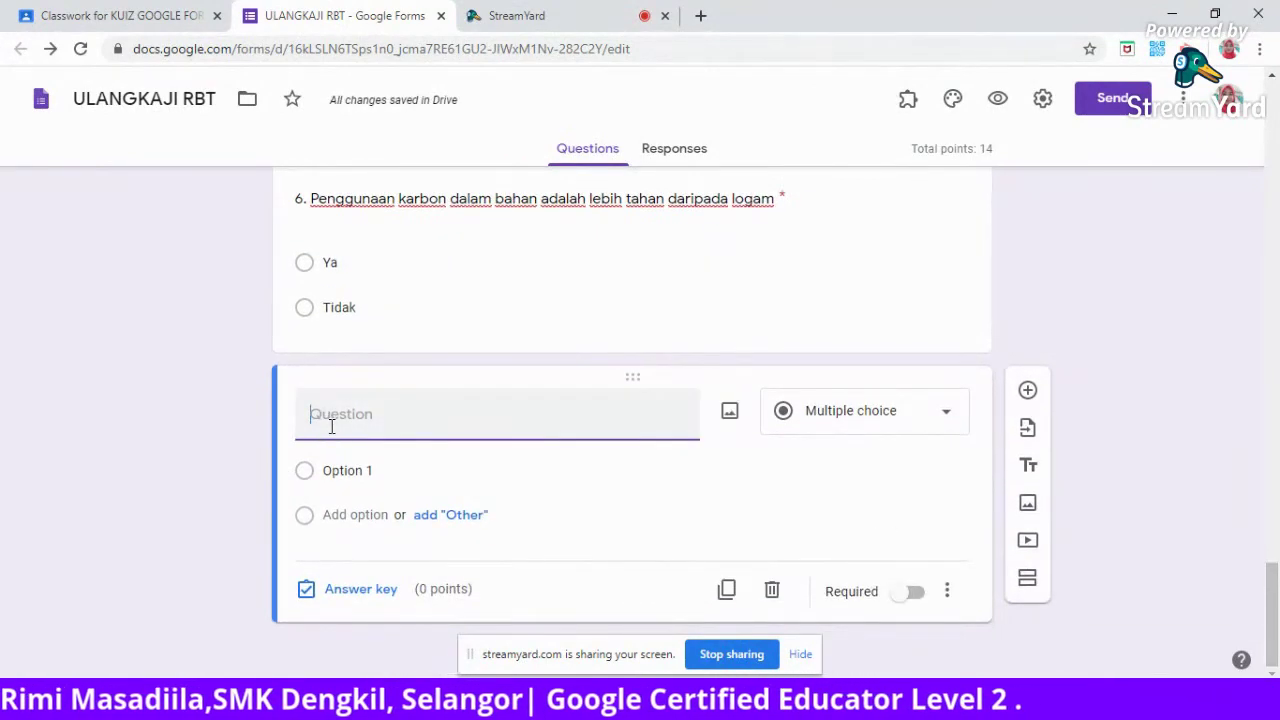
type("7")
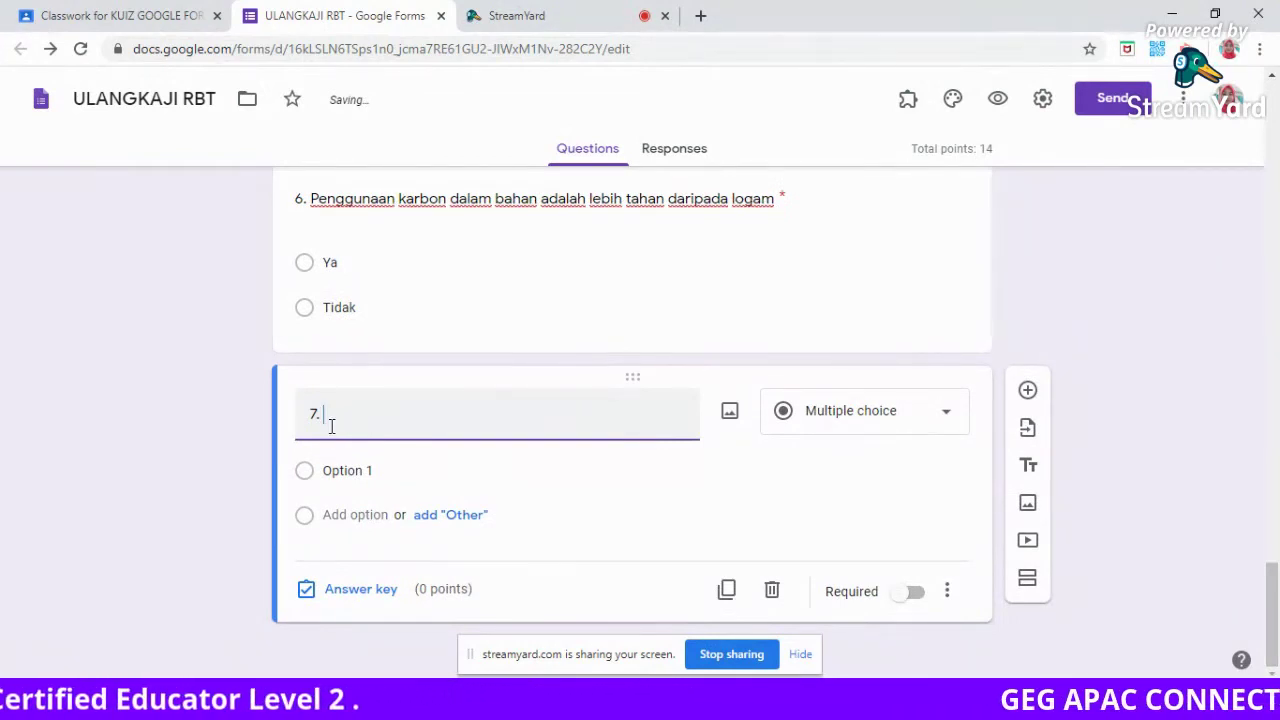
type(".")
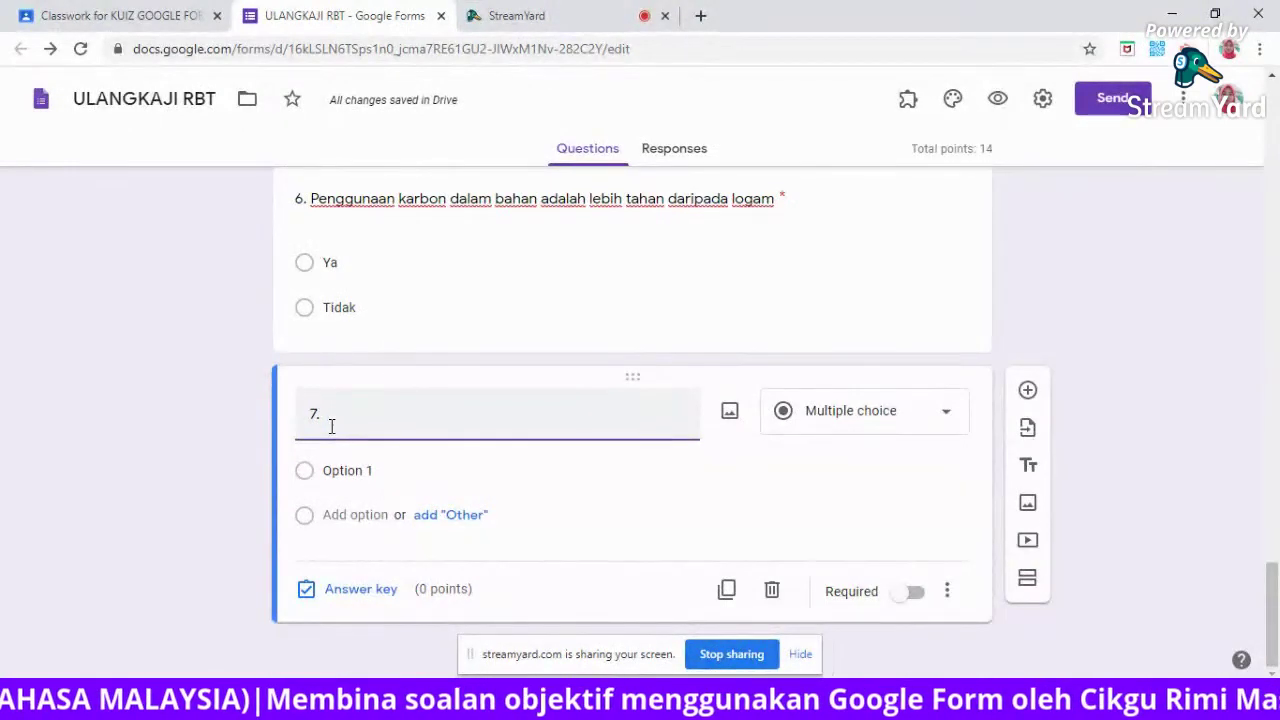
type("rat boleh dielakkan de")
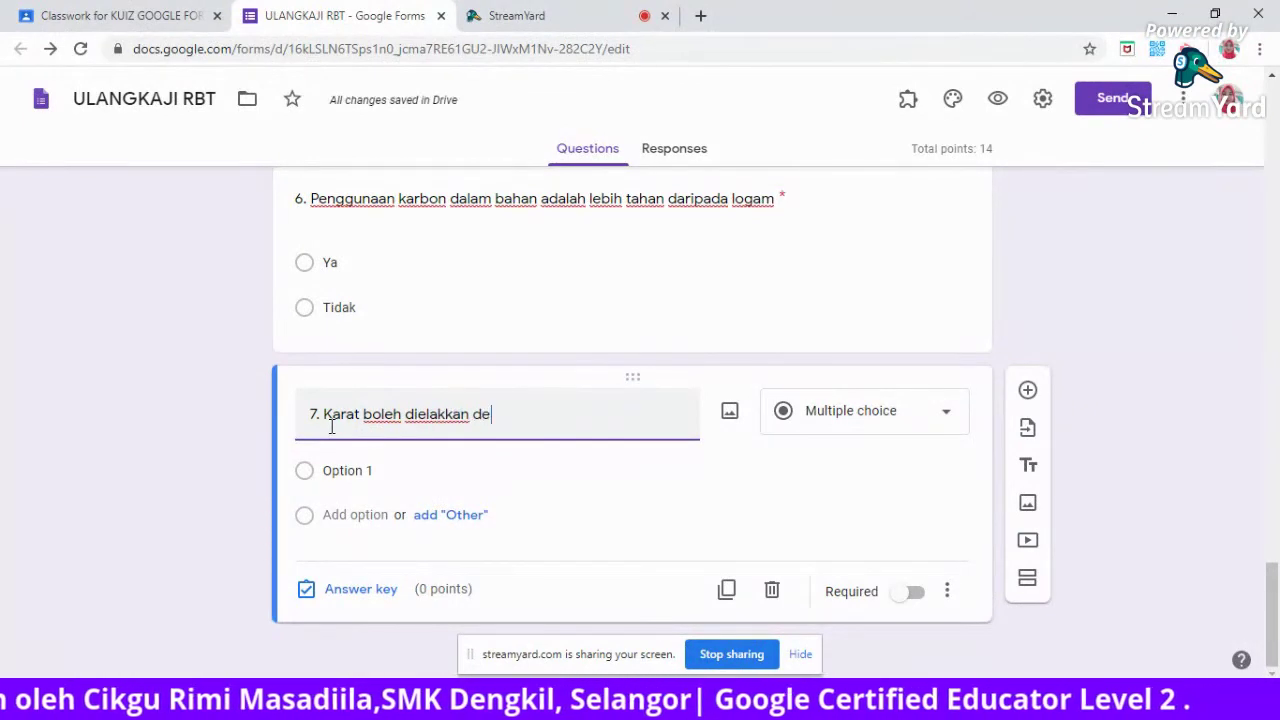
type("ngan ")
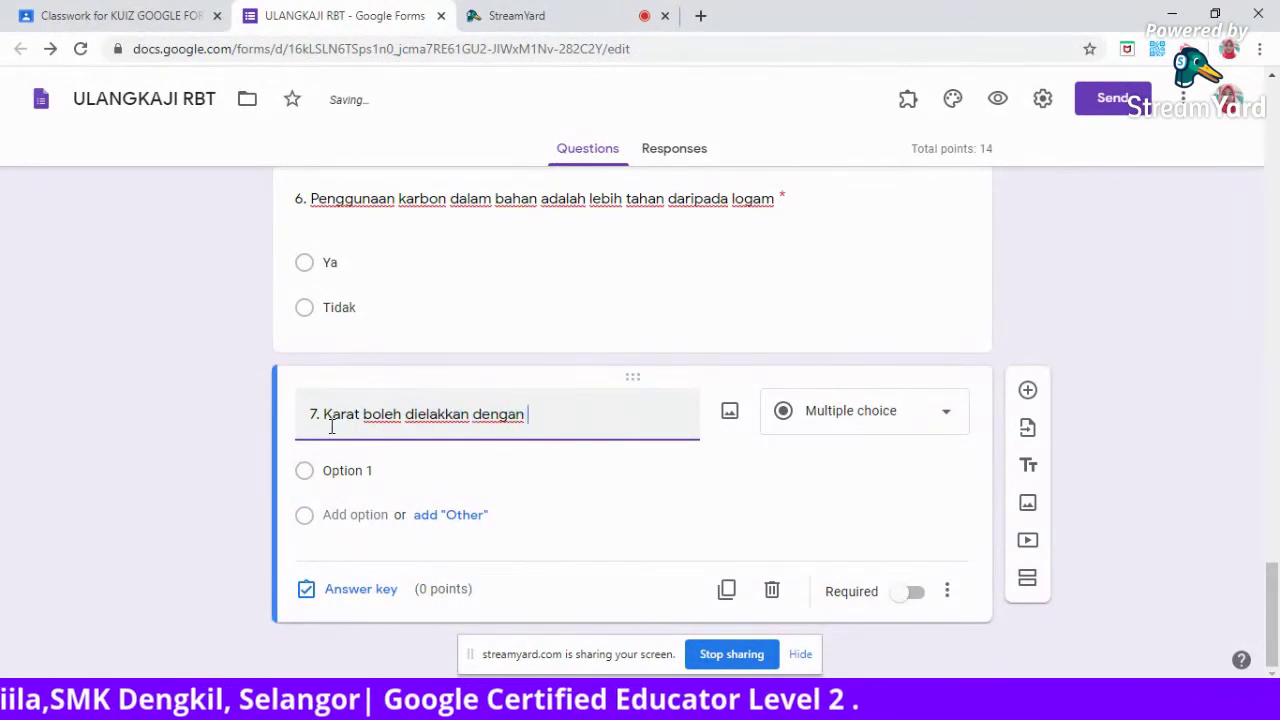
type("menggunakan")
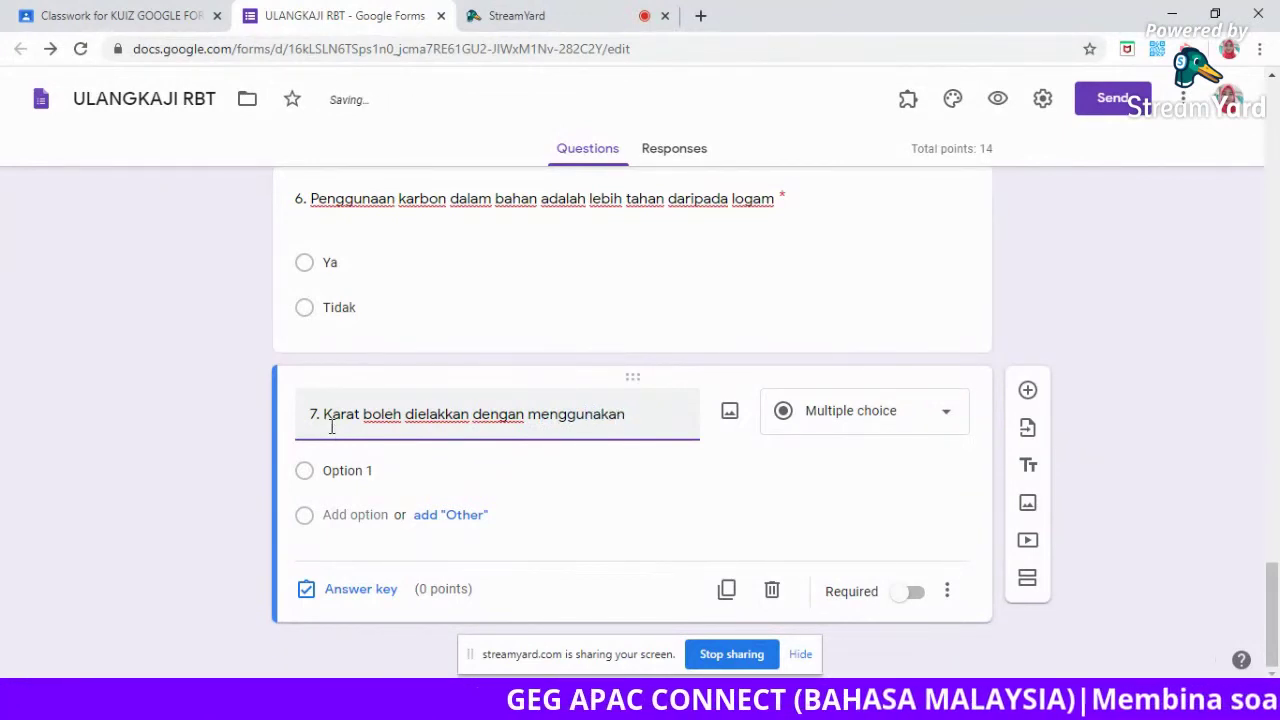
Give question 7 the answer choices a. air, b. kain and c. cat.
left_click(347, 470)
type("air")
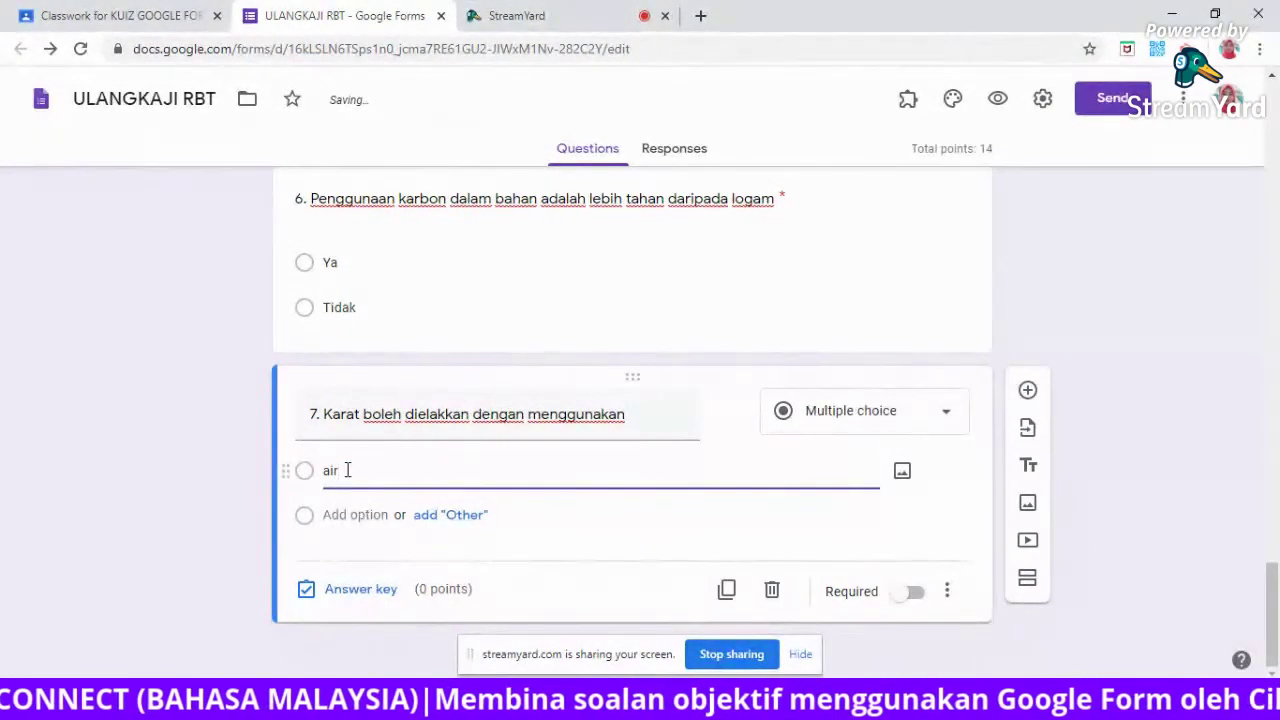
type("a.")
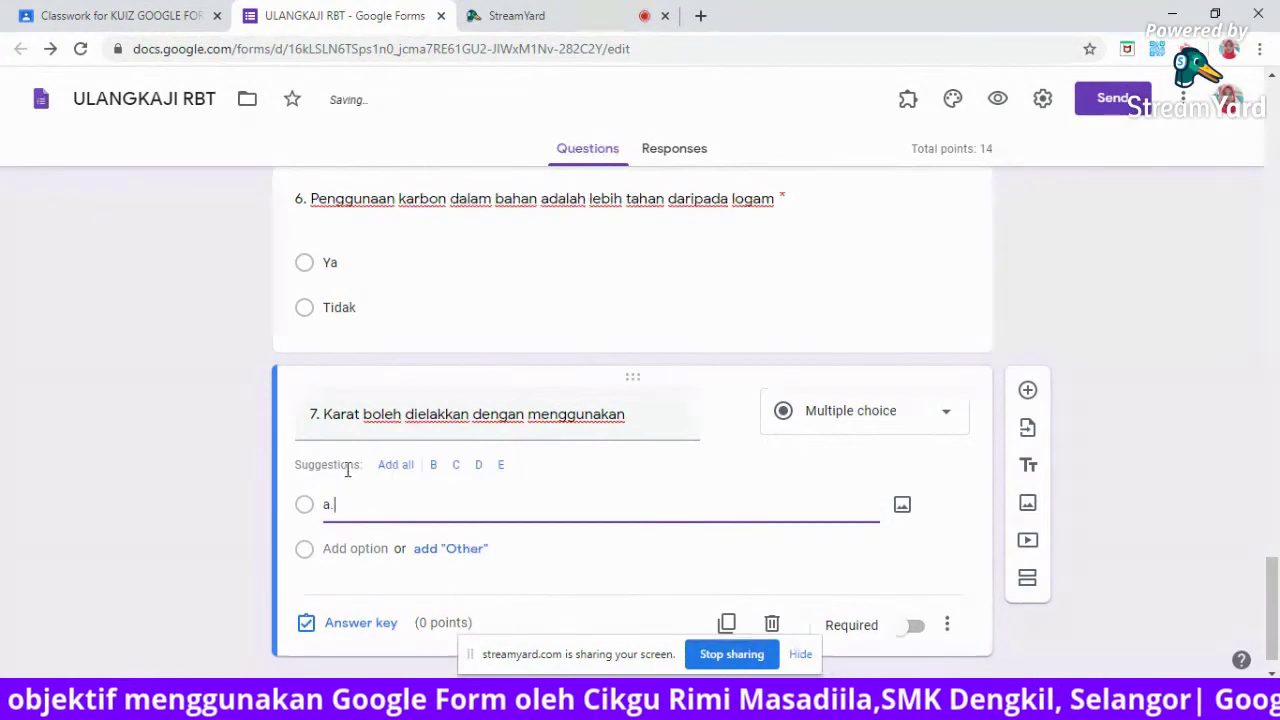
type(" air")
left_click(326, 548)
type("b. kain")
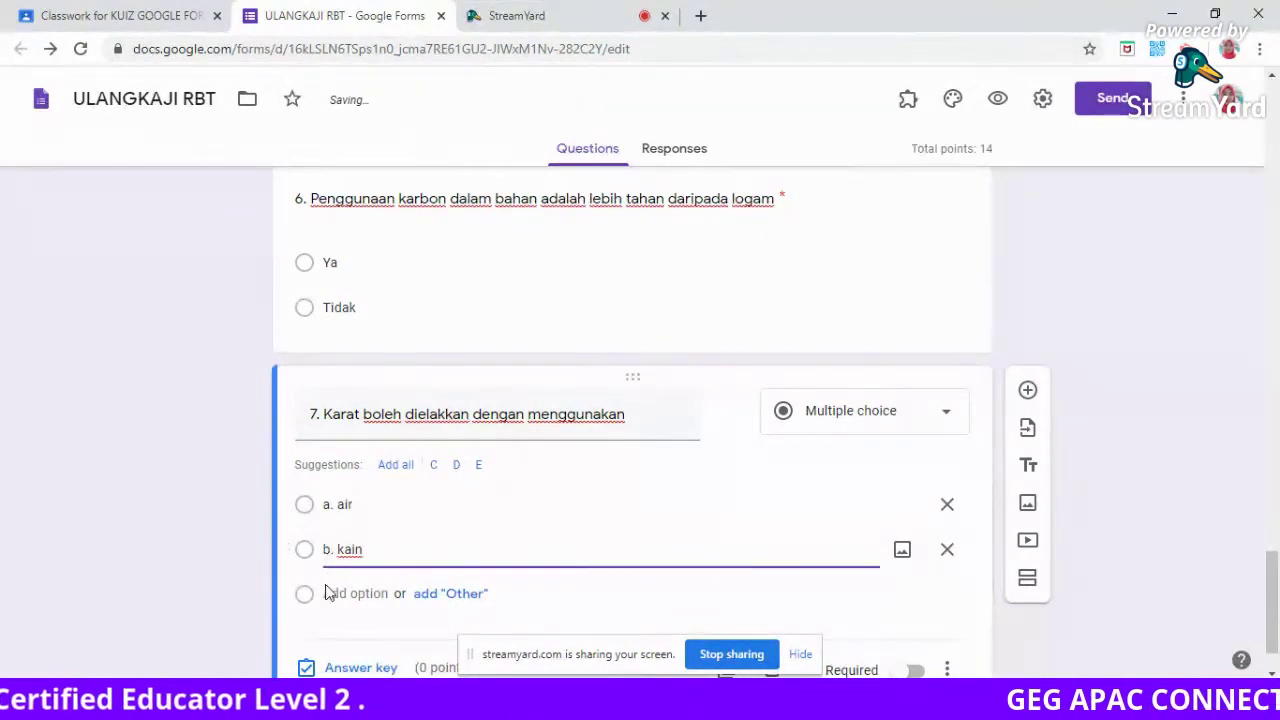
left_click(326, 597)
type("c. c")
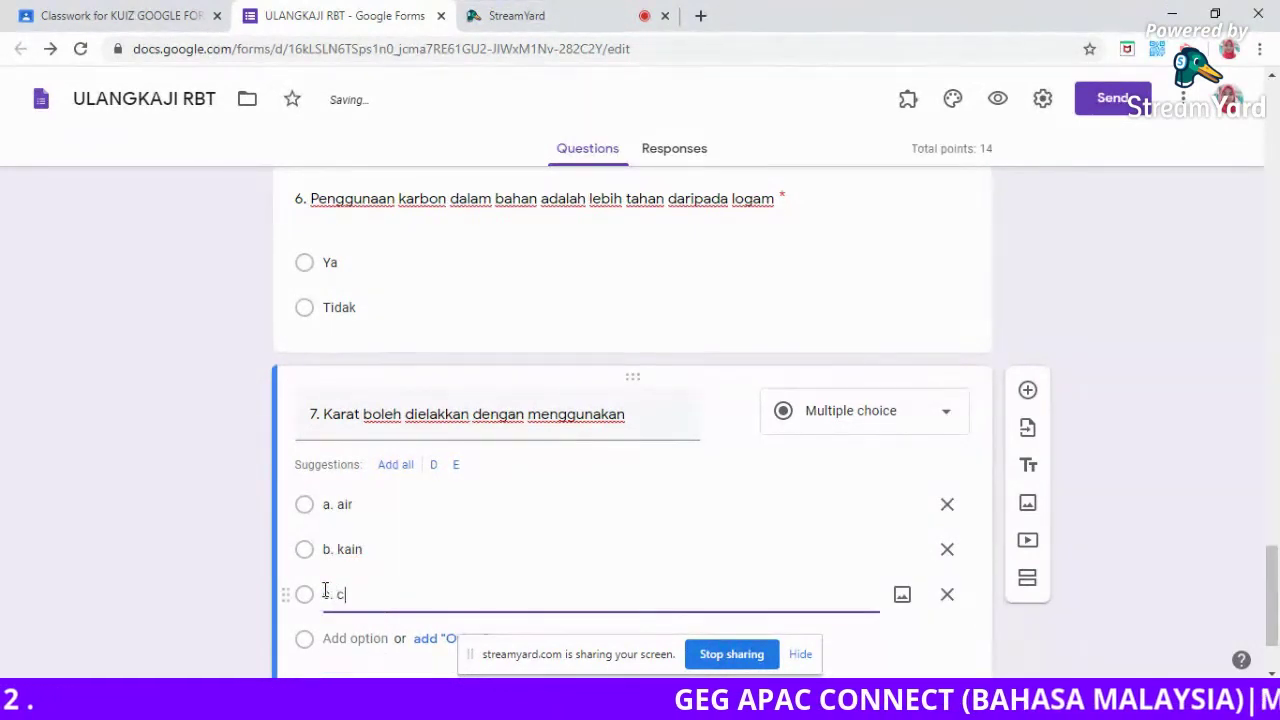
type("at")
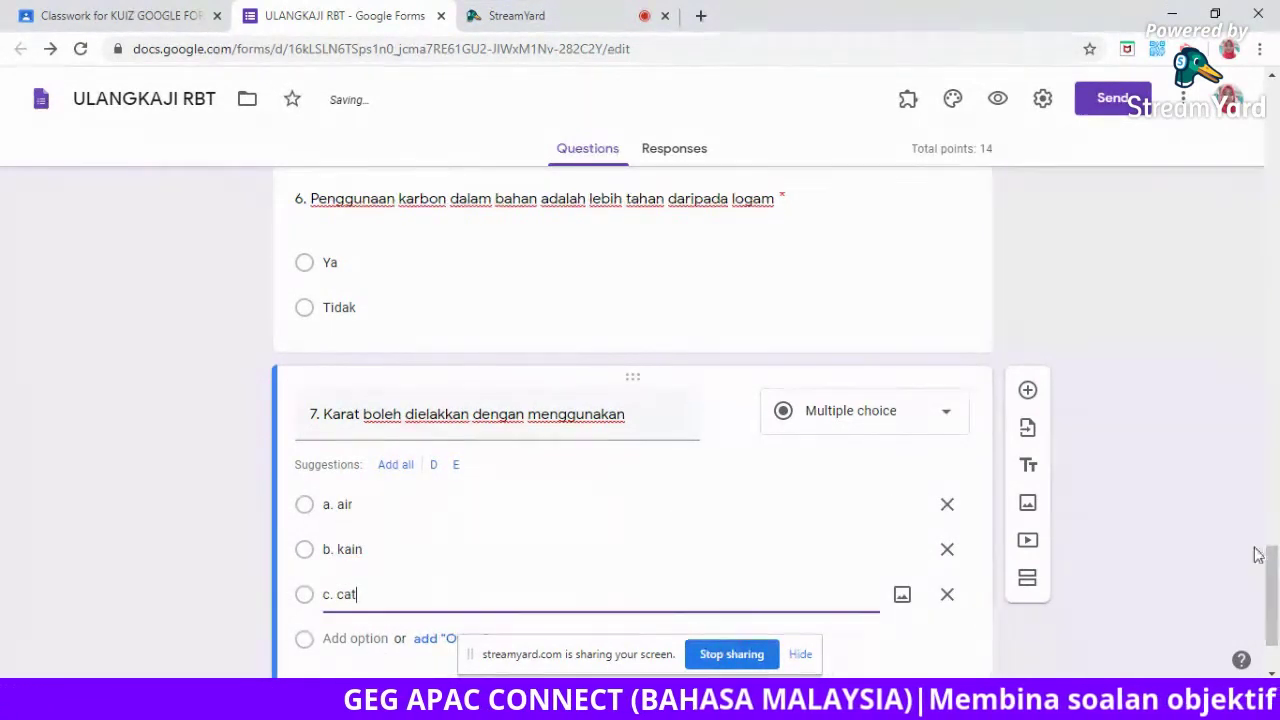
left_click_drag(1273, 588, 1276, 606)
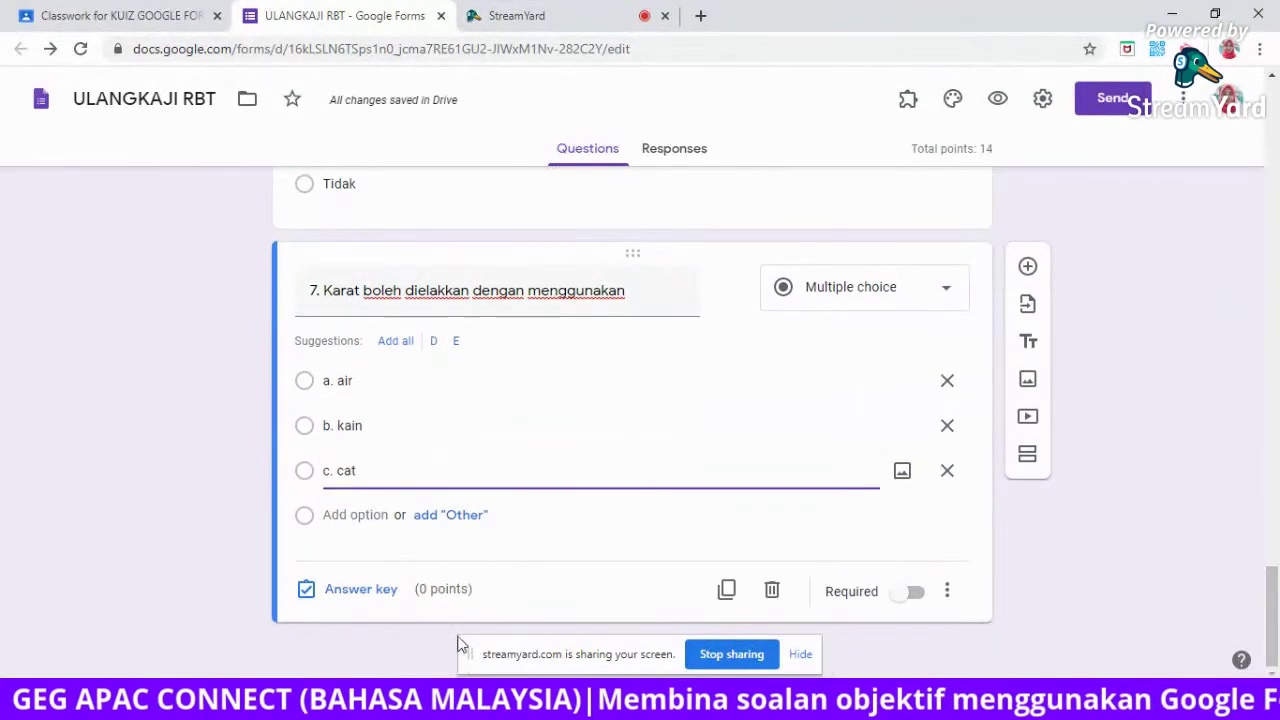
left_click(352, 592)
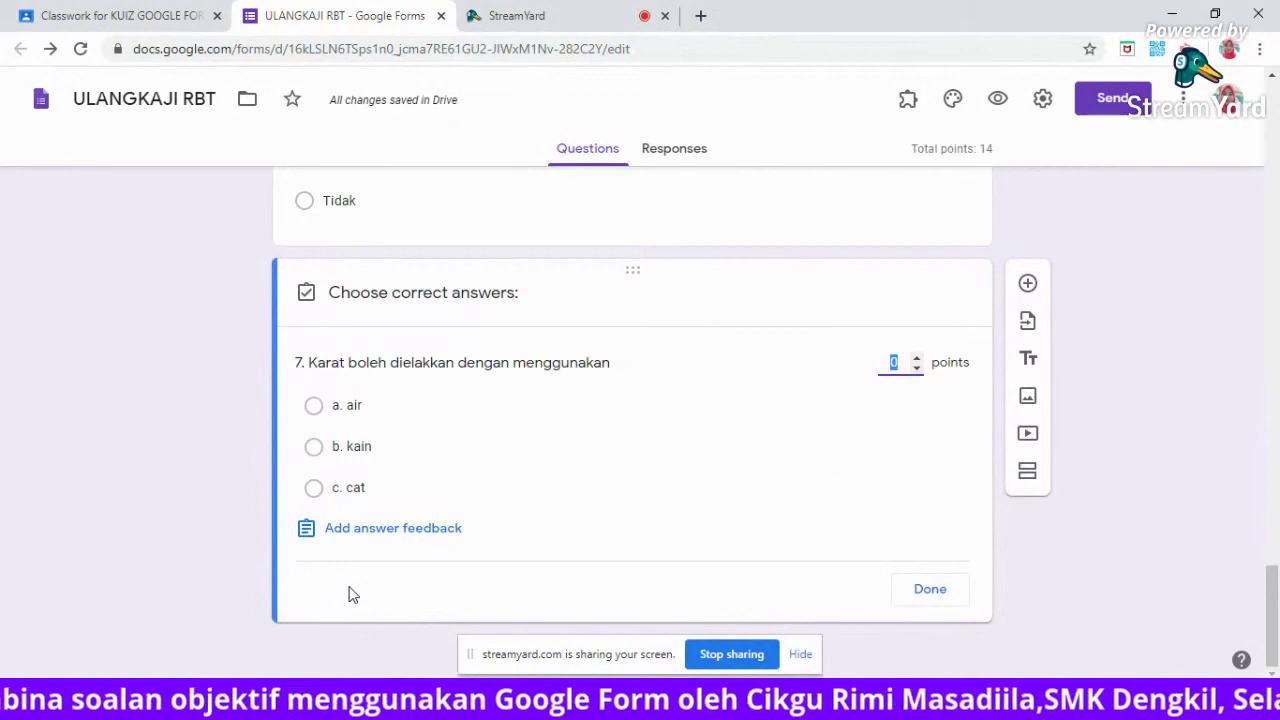
Key c. cat as question 7's correct answer, worth 2 points.
left_click(441, 498)
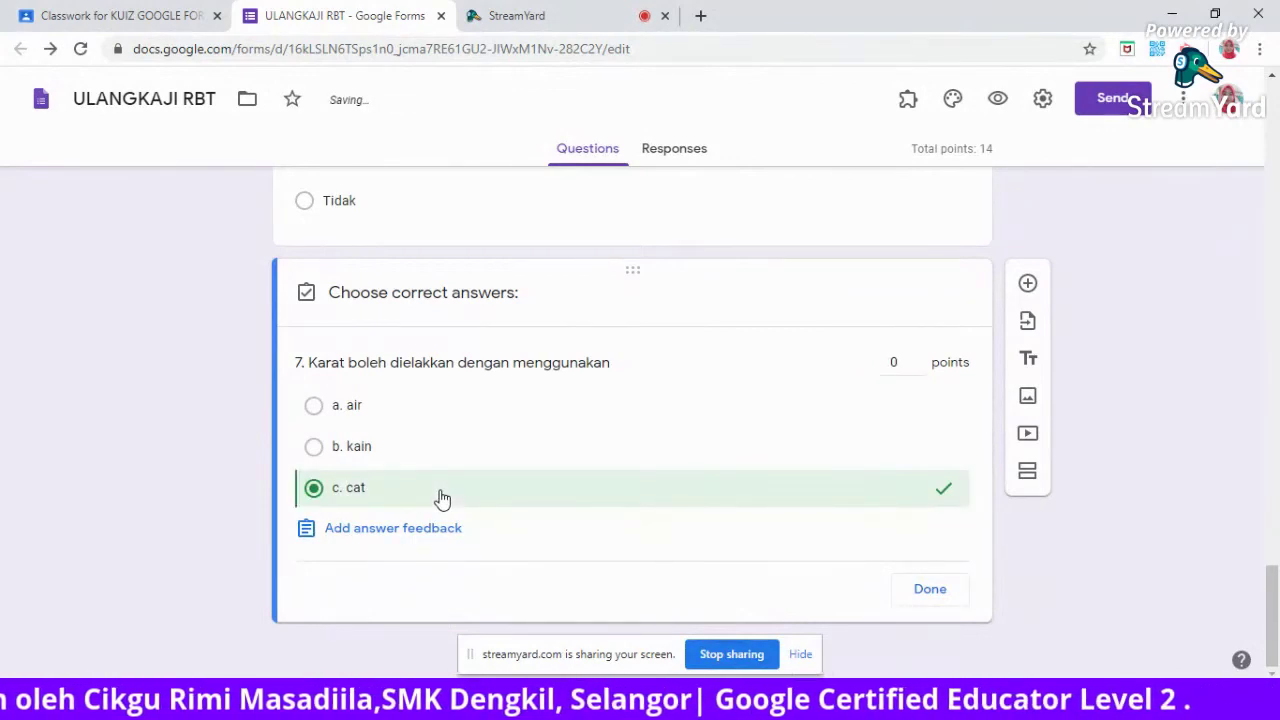
left_click(904, 362)
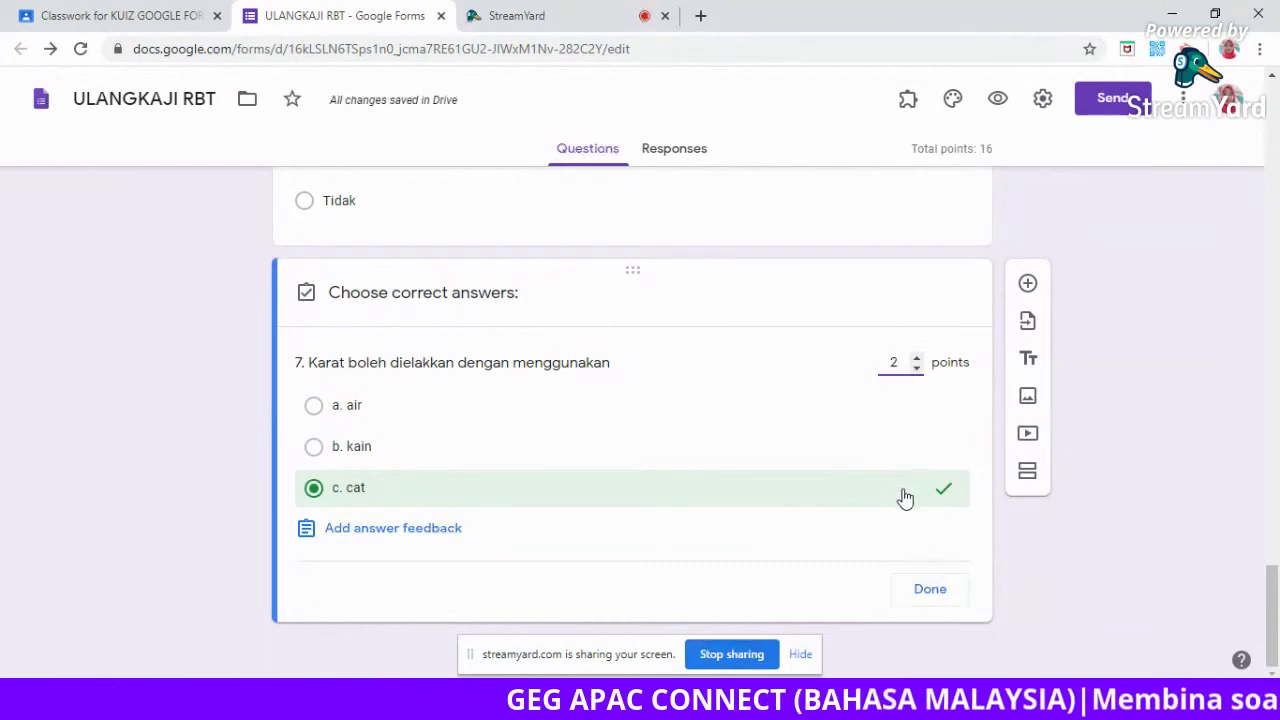
left_click(930, 598)
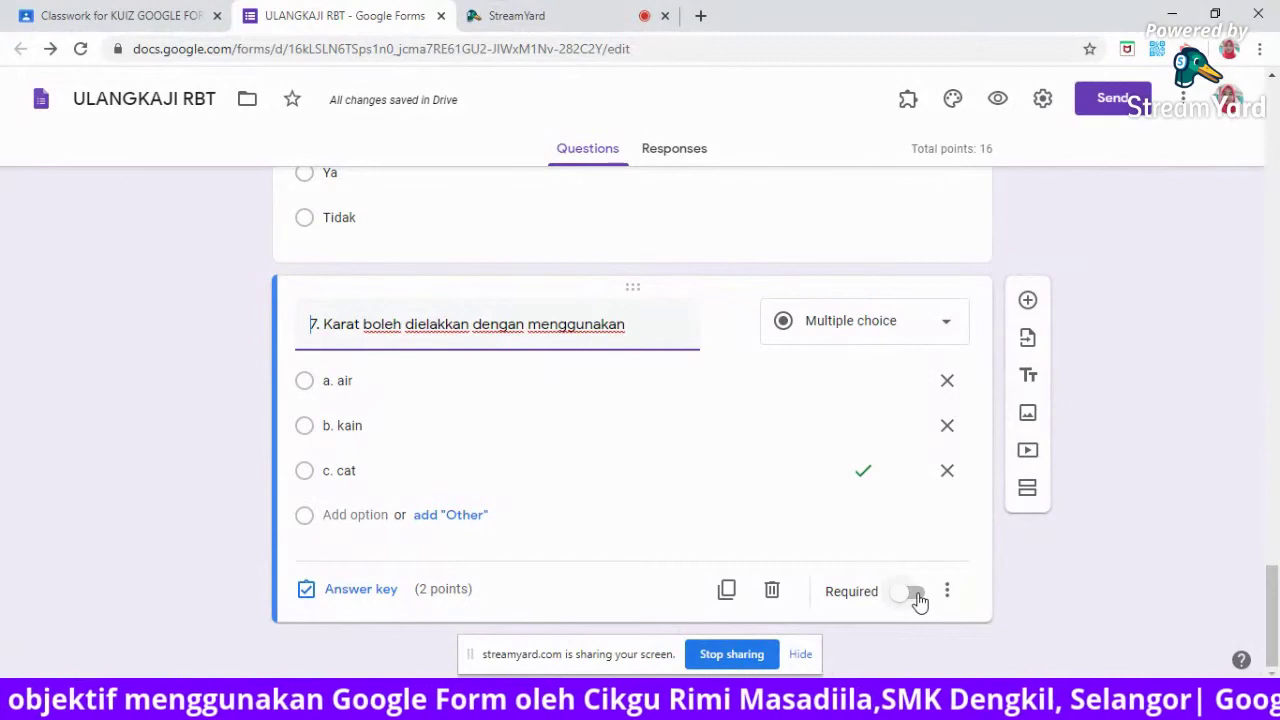
Switch on the Required toggle for question 7.
left_click(916, 594)
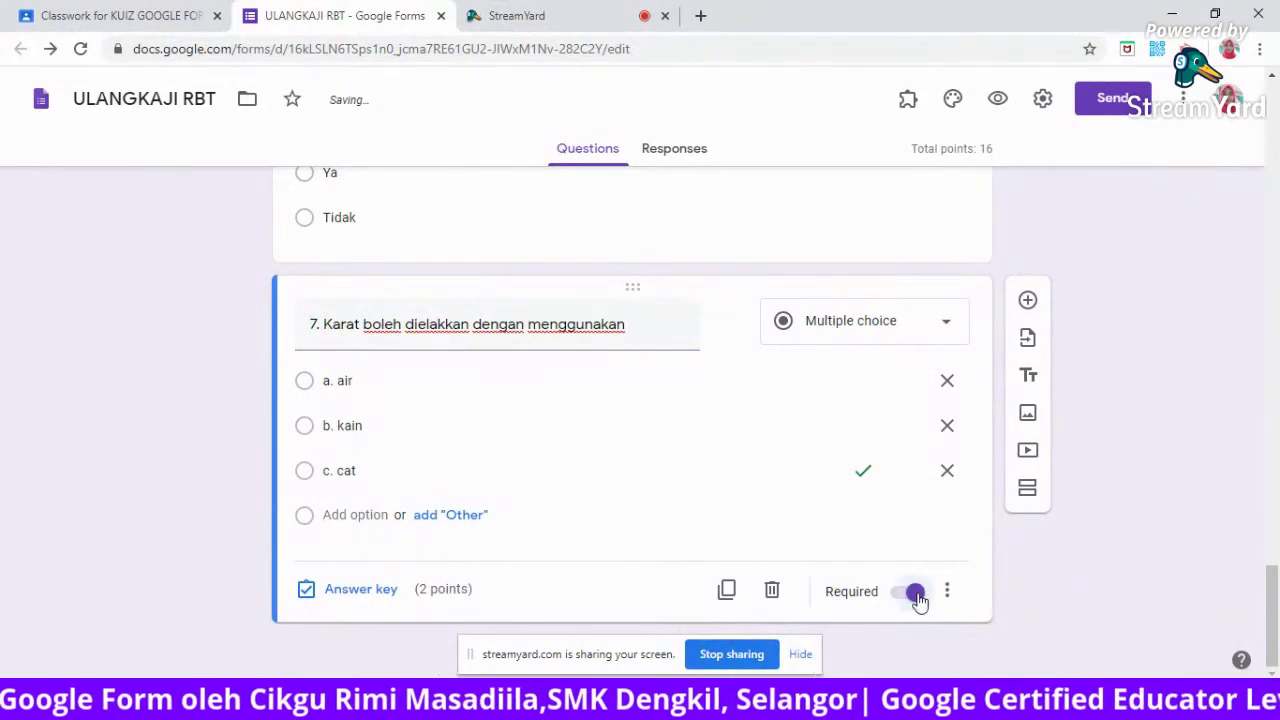
mouse_move(1273, 584)
left_mouse_down()
mouse_move(1272, 482)
mouse_move(1275, 587)
left_mouse_up()
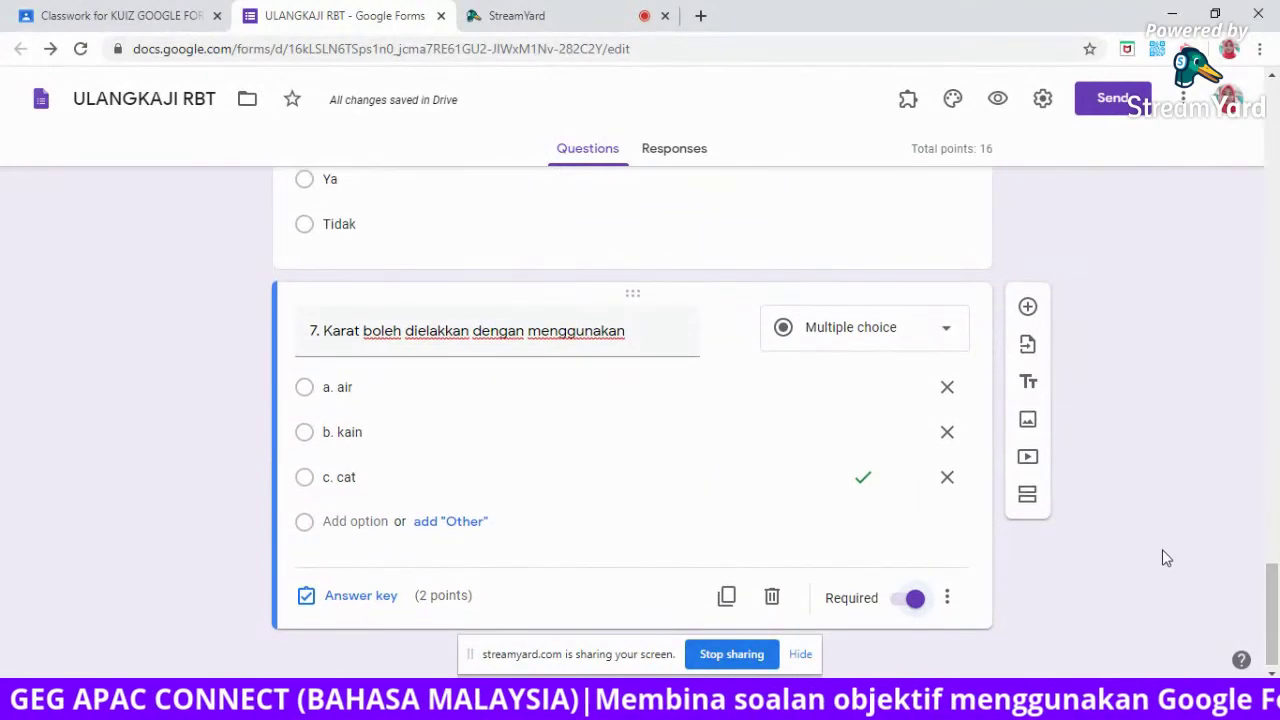
left_click_drag(1277, 601, 1275, 628)
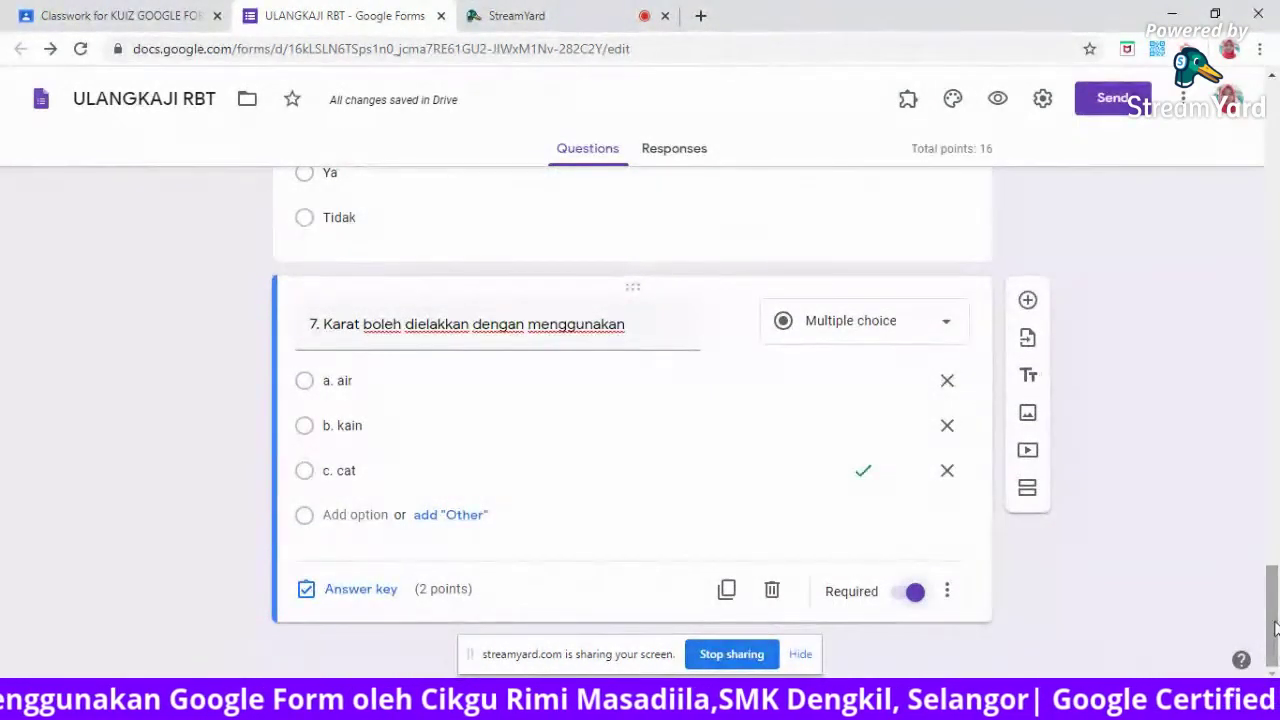
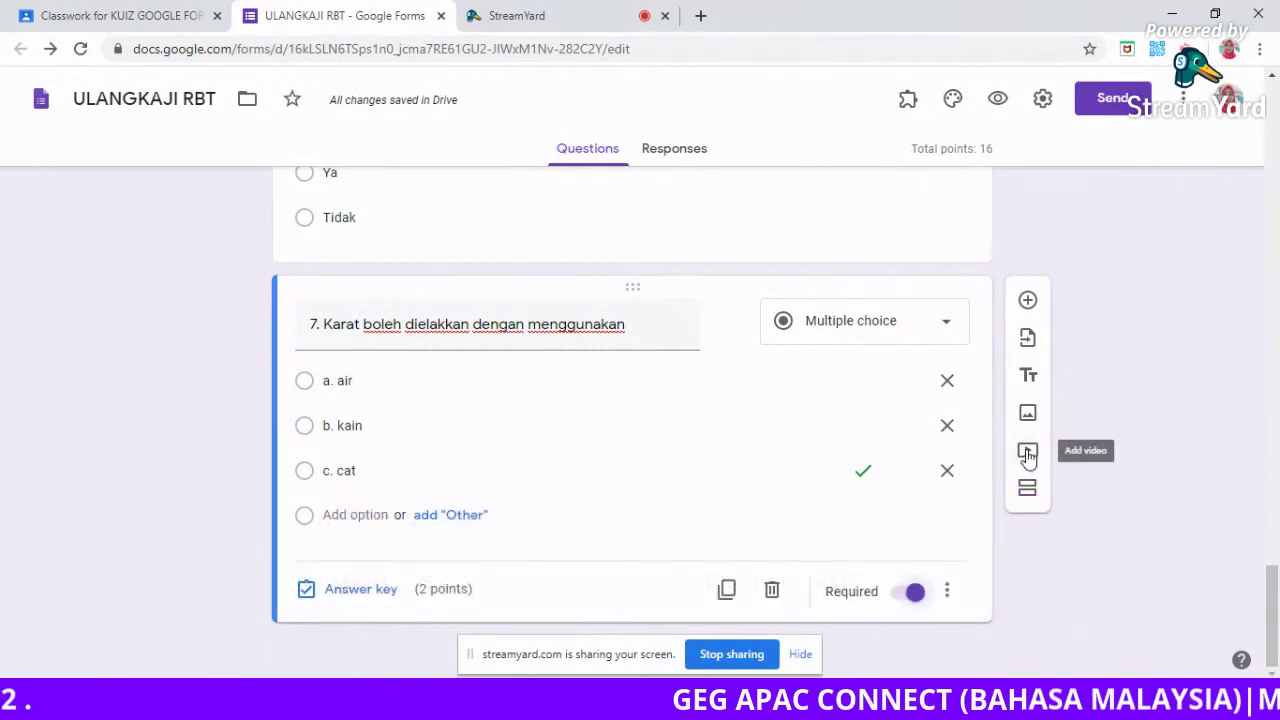
Search YouTube for 'sumber tenaga elektrik' in the form's Add video picker.
left_click(1028, 453)
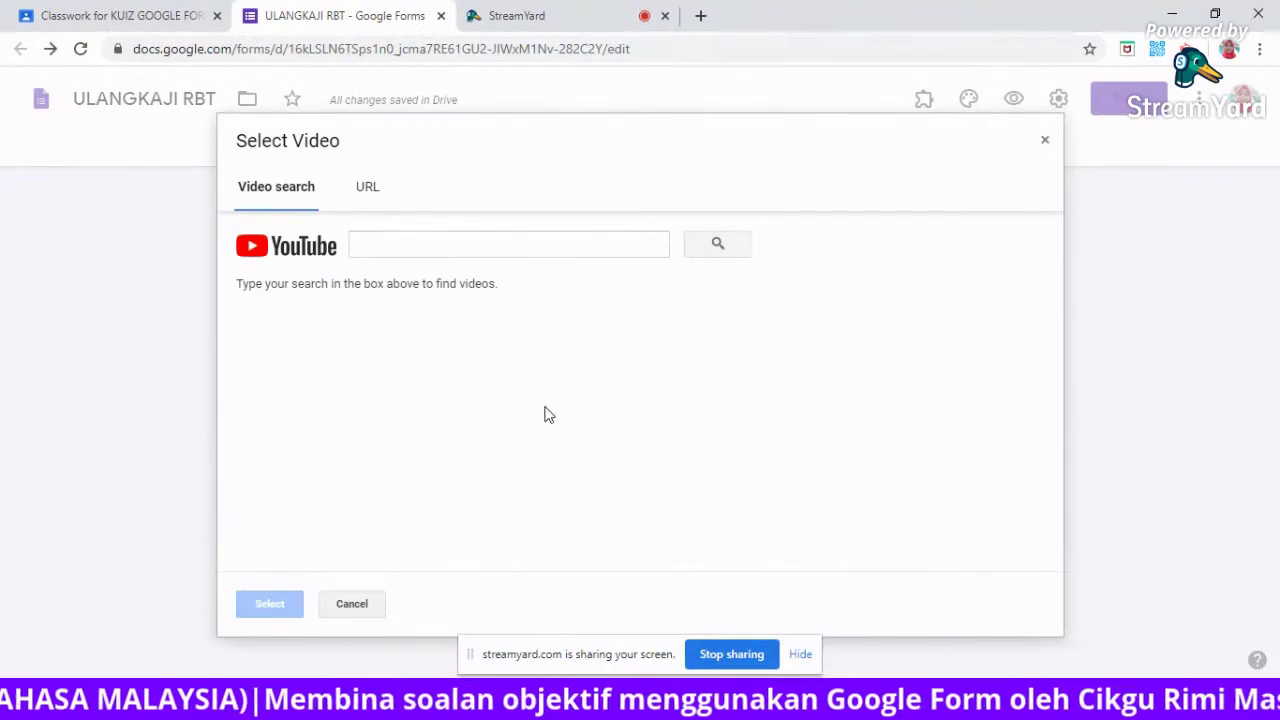
left_click(393, 242)
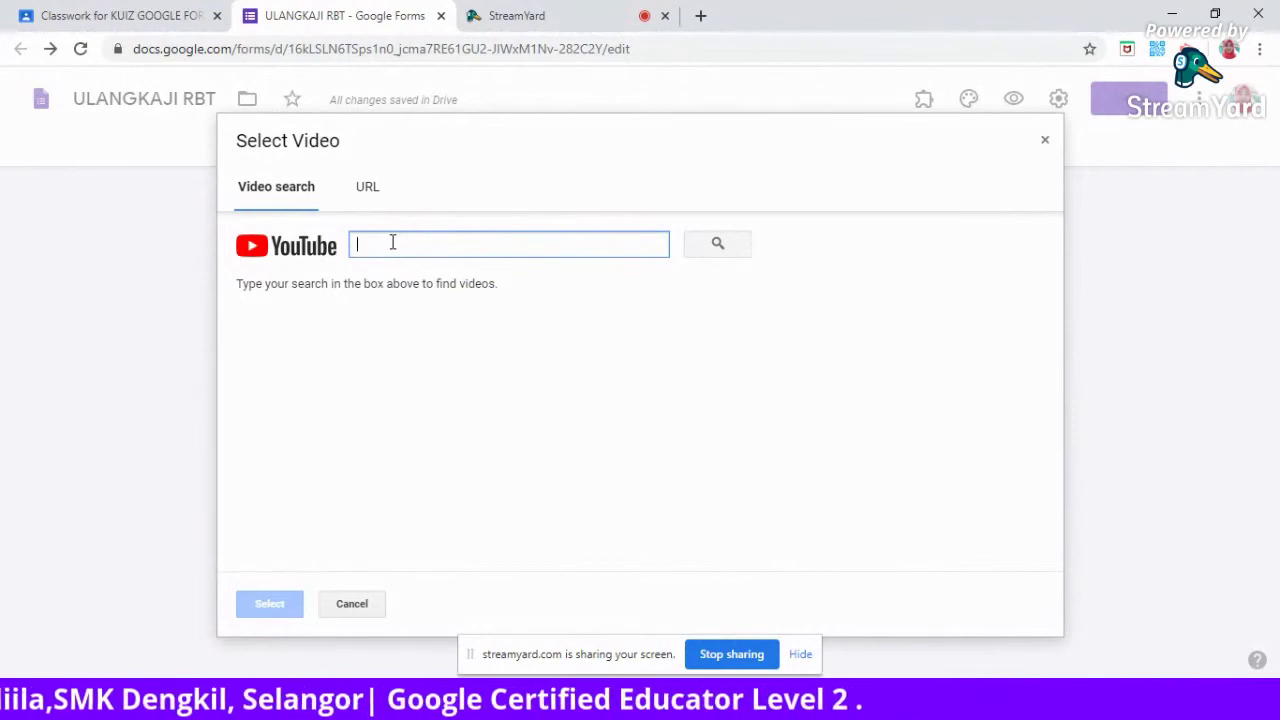
type("su")
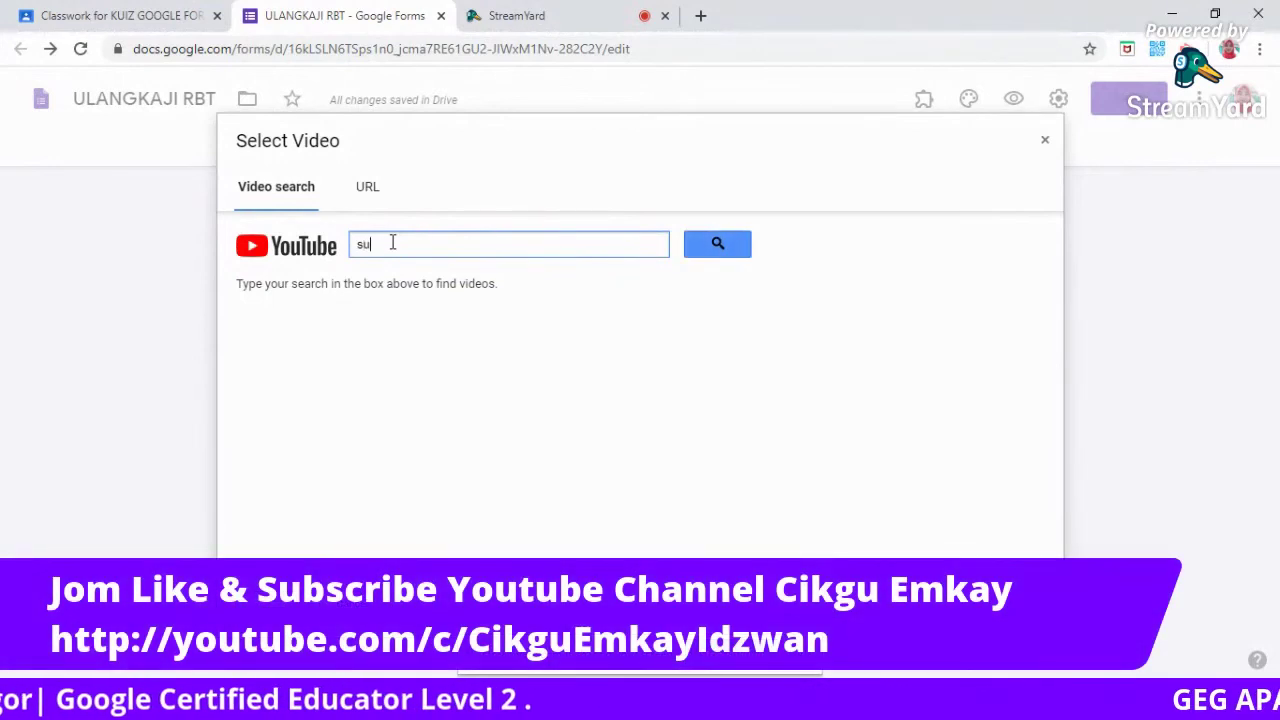
type("mber te")
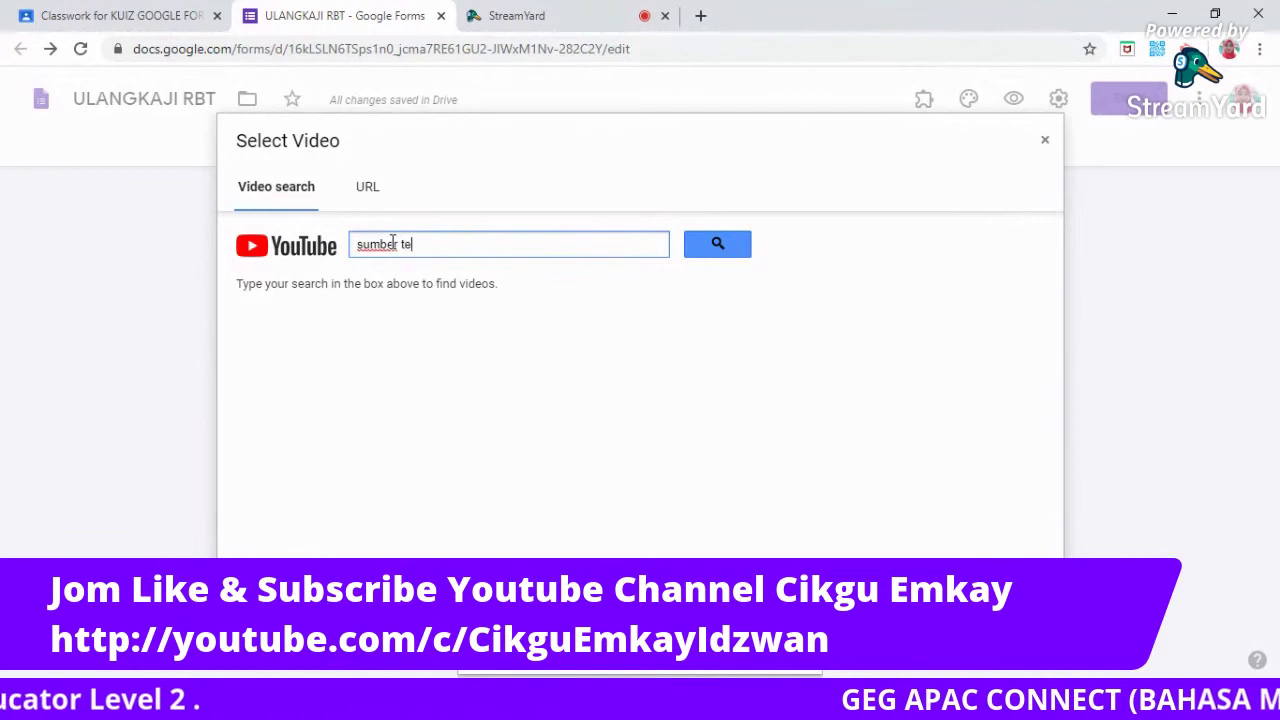
type("naga elektrik")
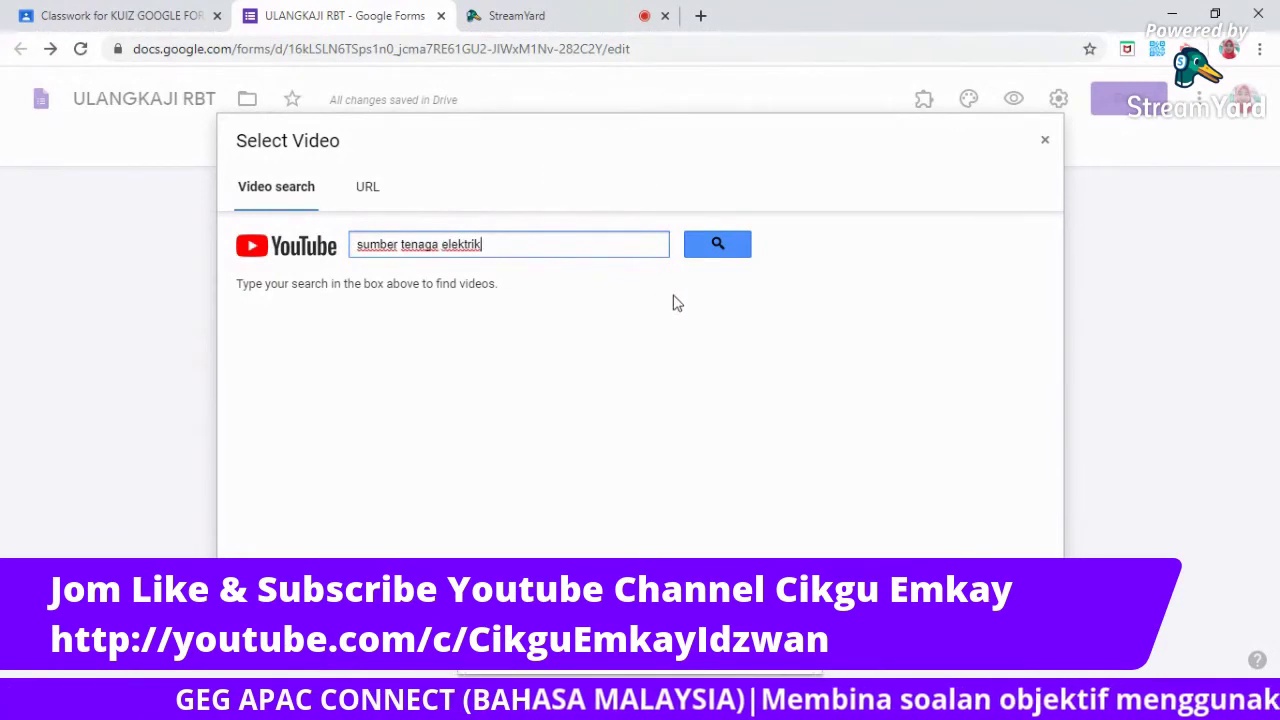
left_click(715, 245)
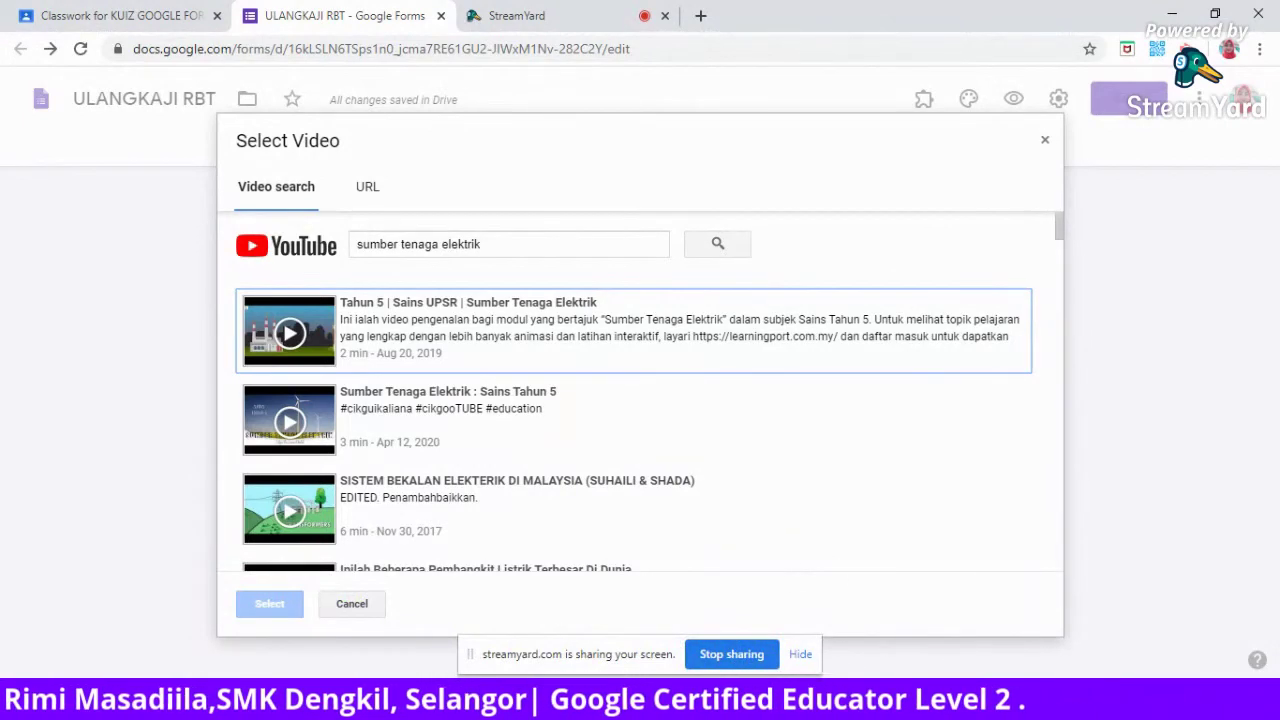
In the StreamYard studio, turn the camera and microphone off and back on, then return to the form.
left_click(505, 16)
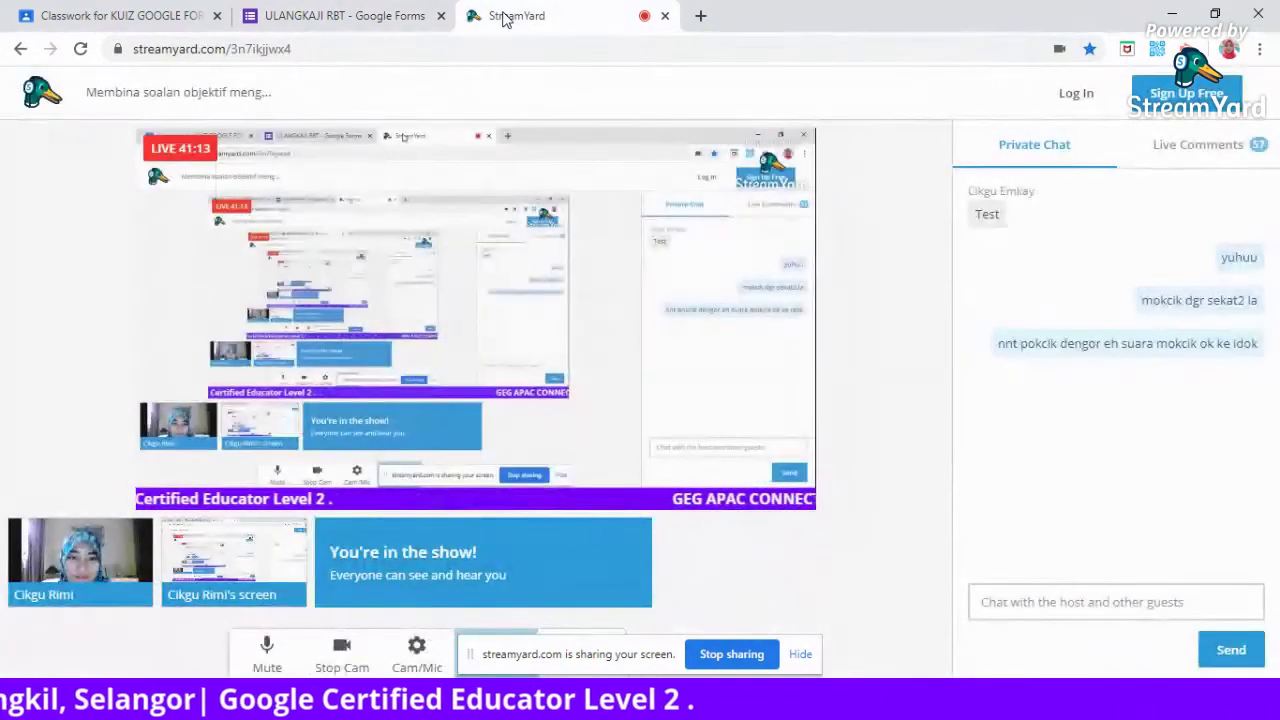
left_click(337, 651)
left_click(249, 664)
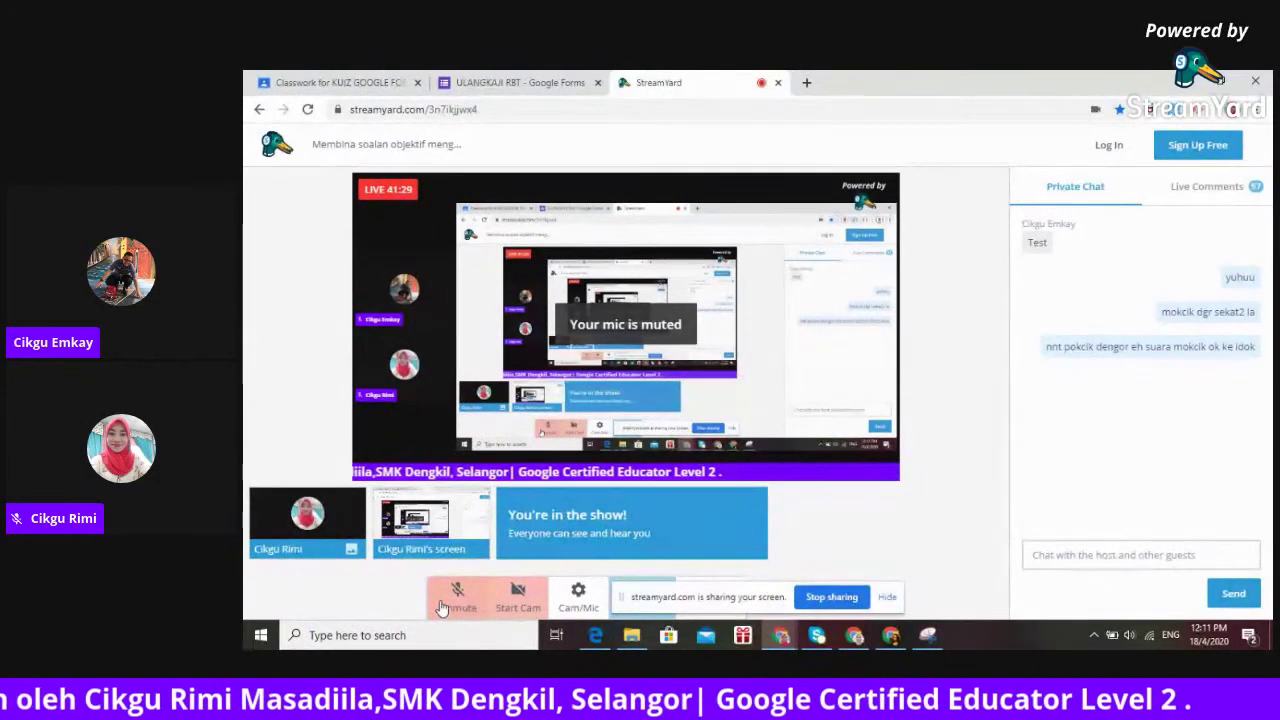
left_click(450, 600)
left_click(508, 597)
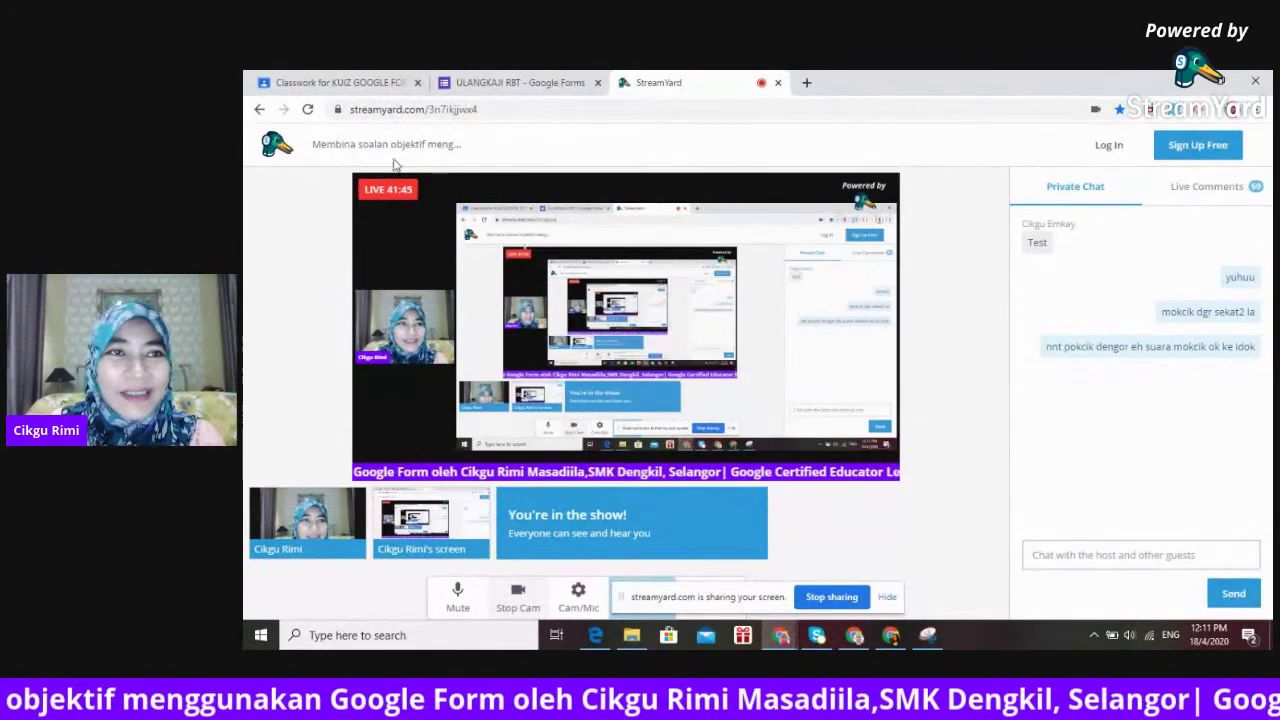
left_click(482, 85)
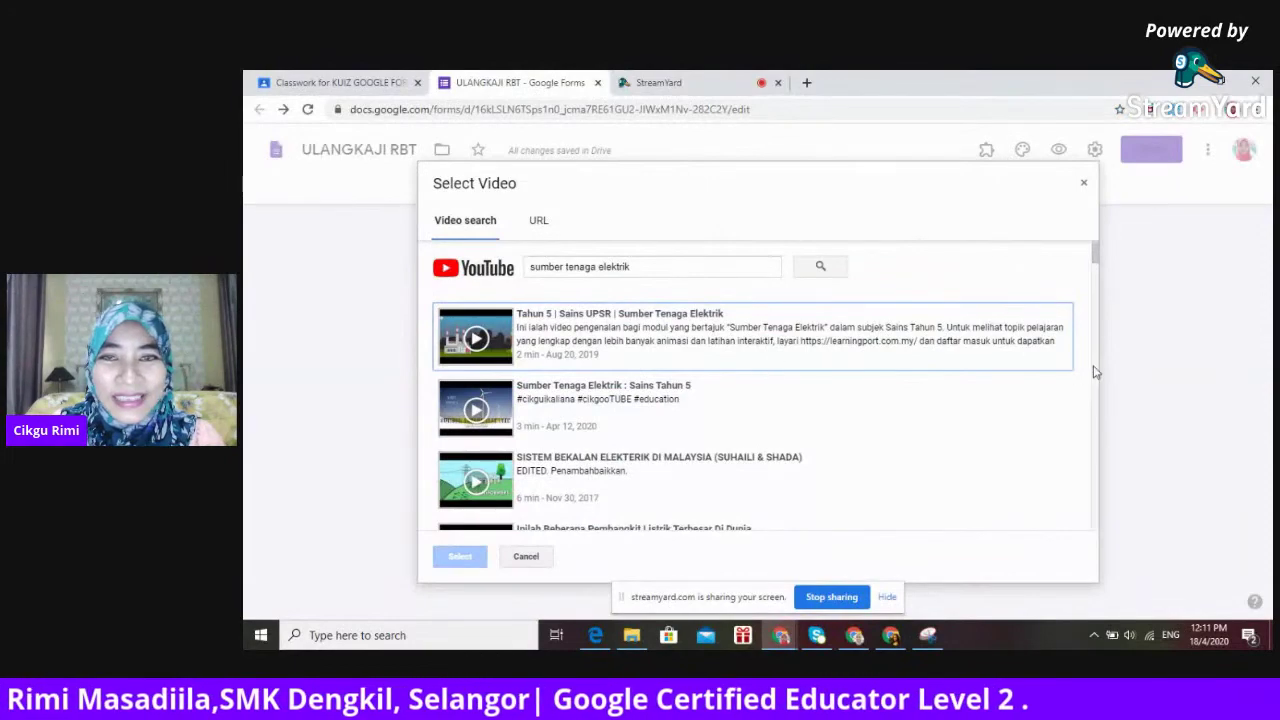
Insert the Solar Fotovoltaic YouTube video into the form below question 7.
left_click_drag(1096, 258, 1105, 327)
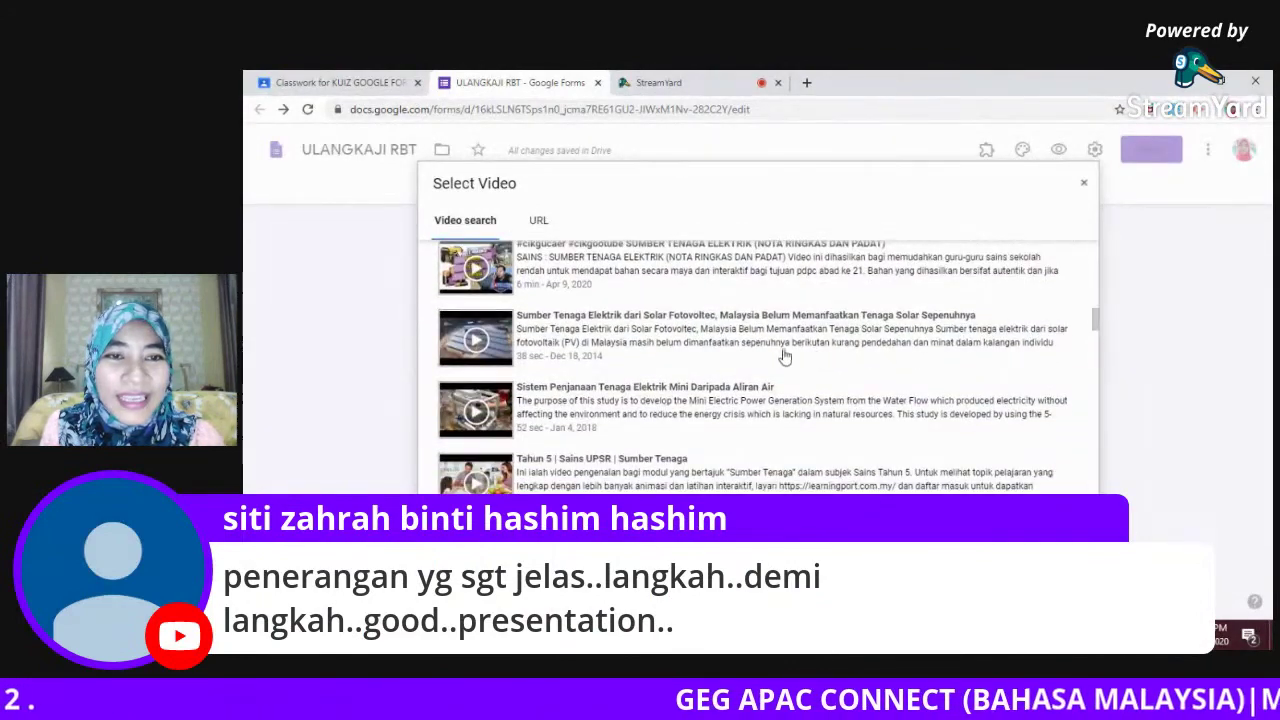
left_click(720, 338)
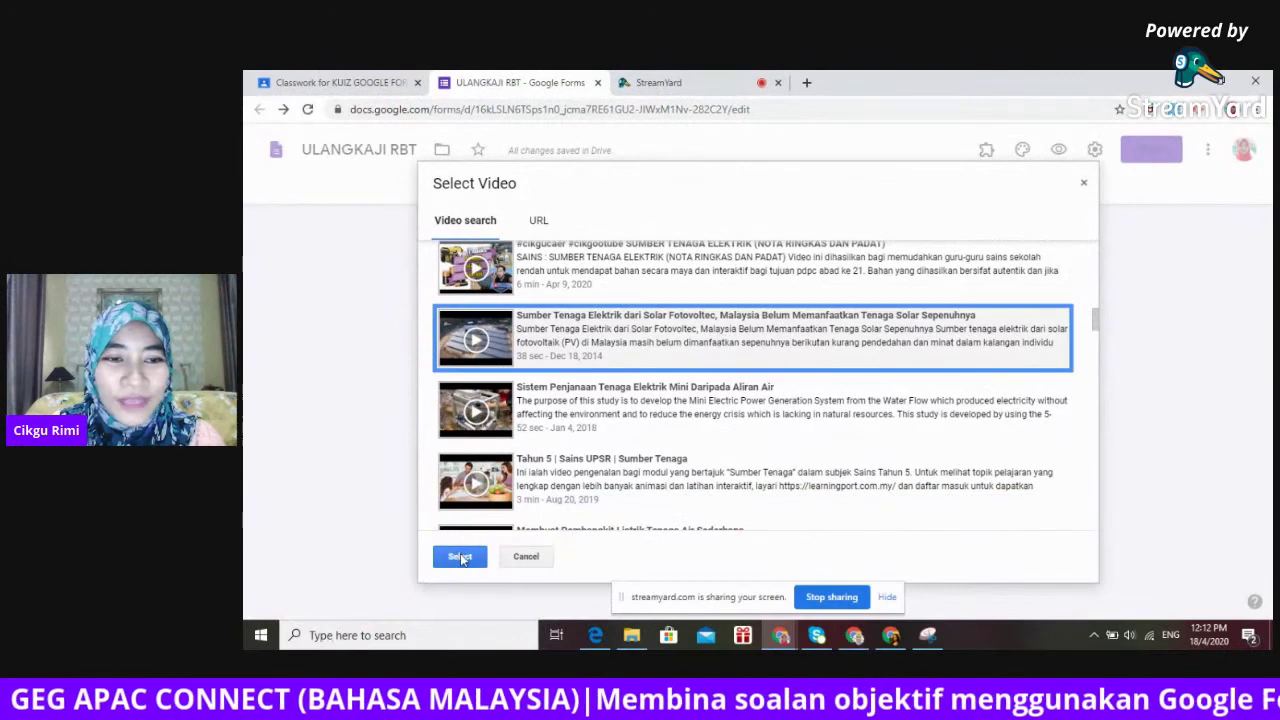
left_click(460, 557)
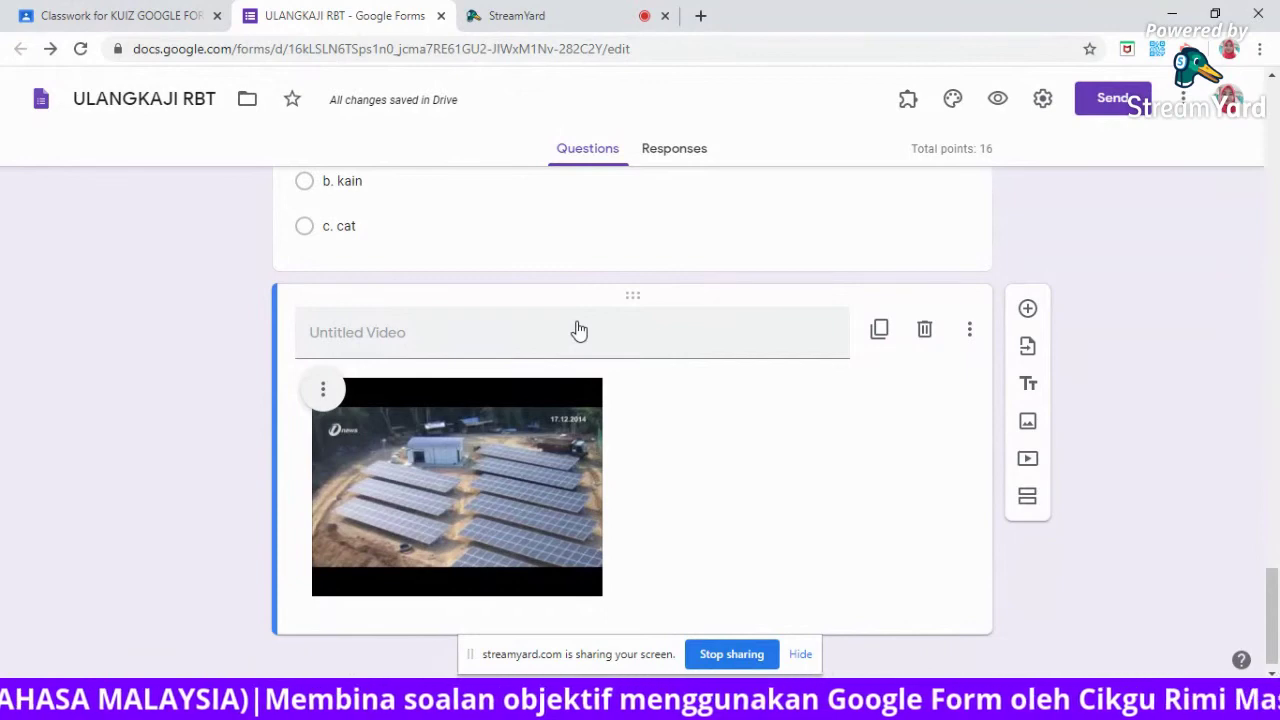
Title the video block 'Tonton video ini dan jawab soalan 8'.
left_click(399, 335)
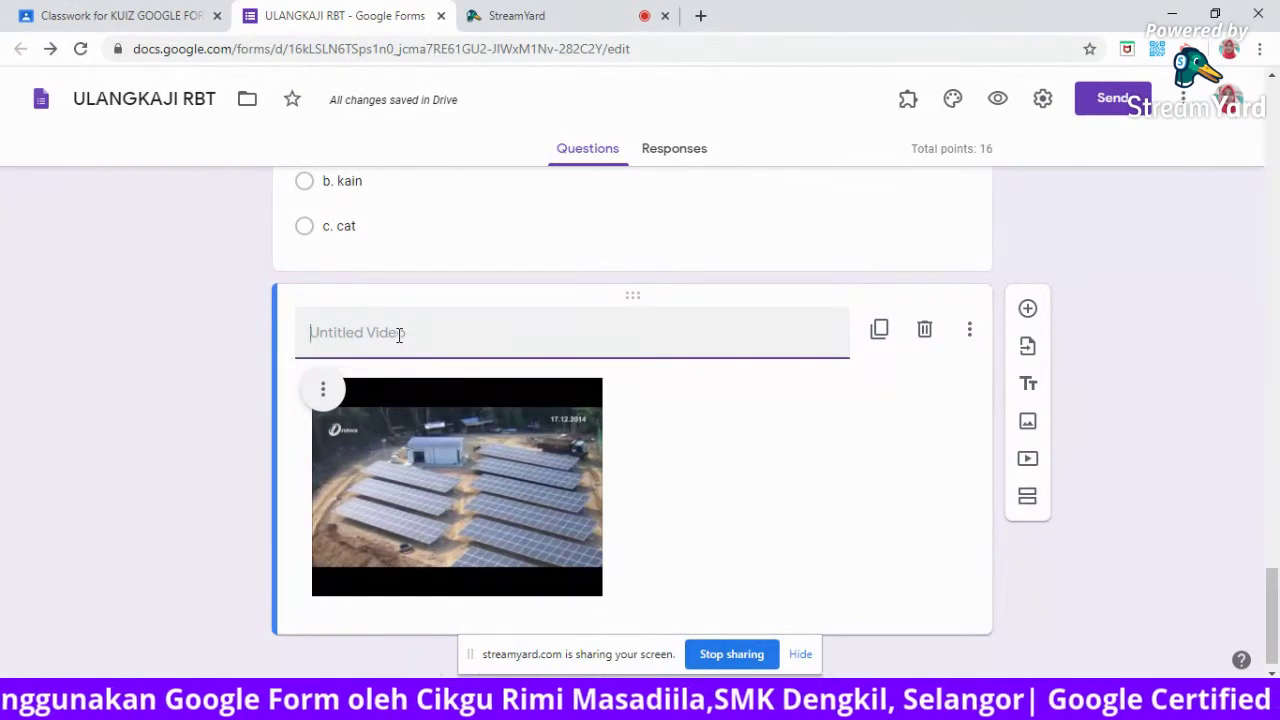
type("Tontot")
key("BackSpace")
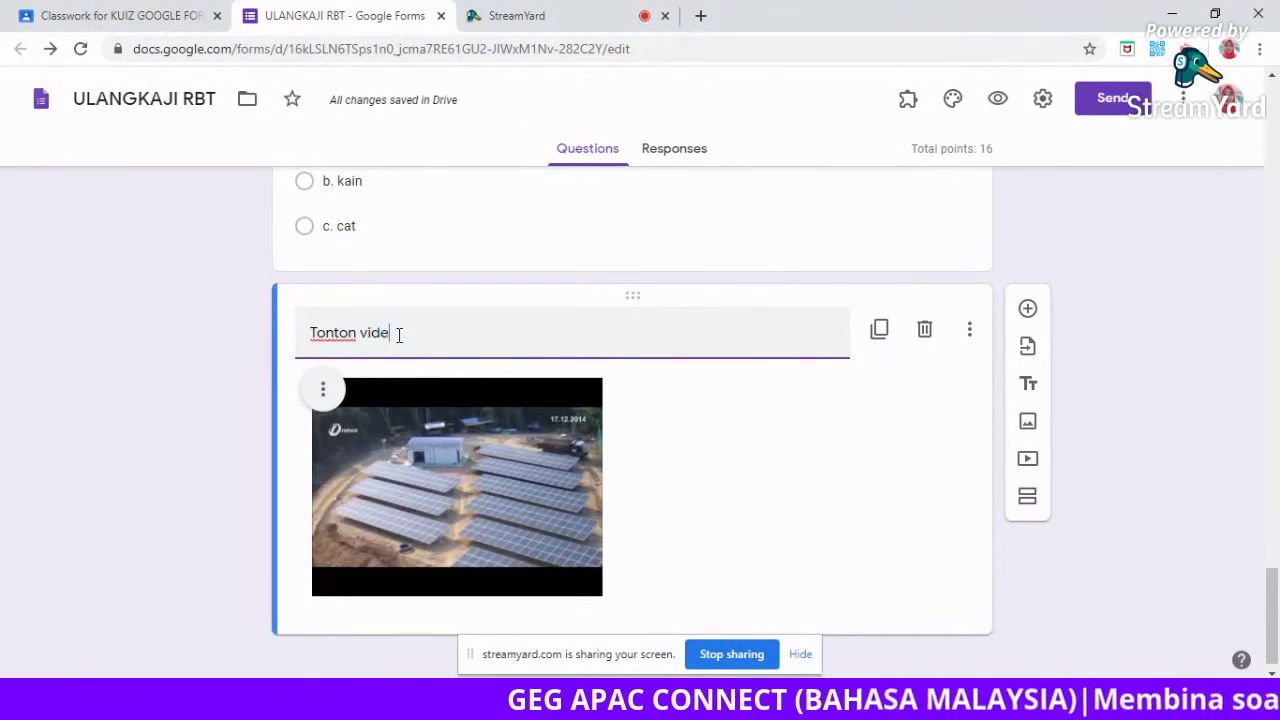
type("n jawab soalan 8")
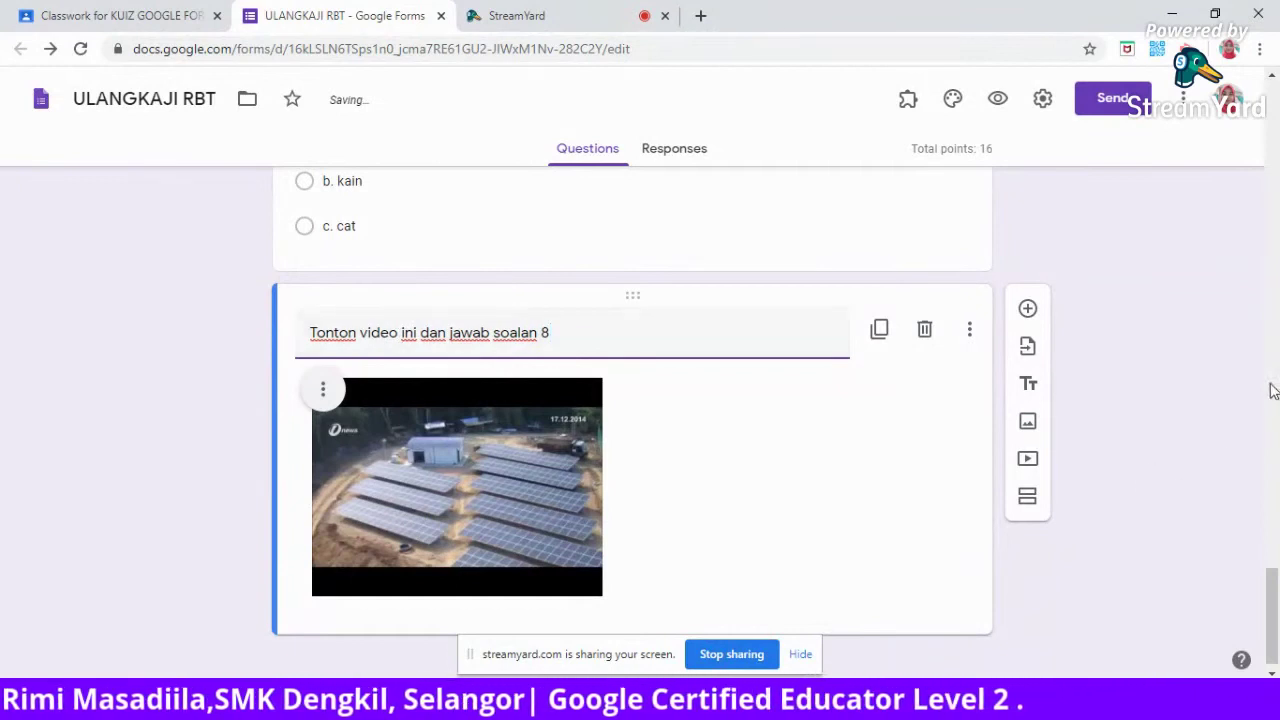
Centre-align the video within its item.
scroll(1274, 570, "down", 1)
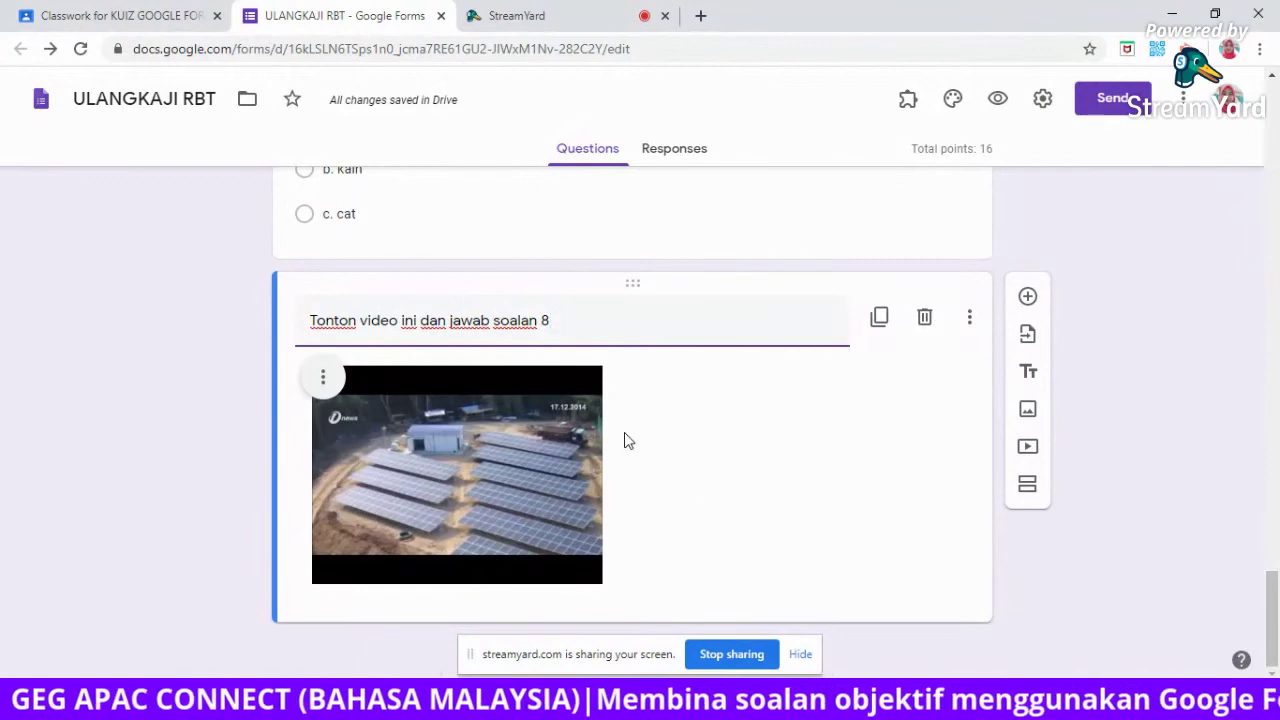
left_click(326, 379)
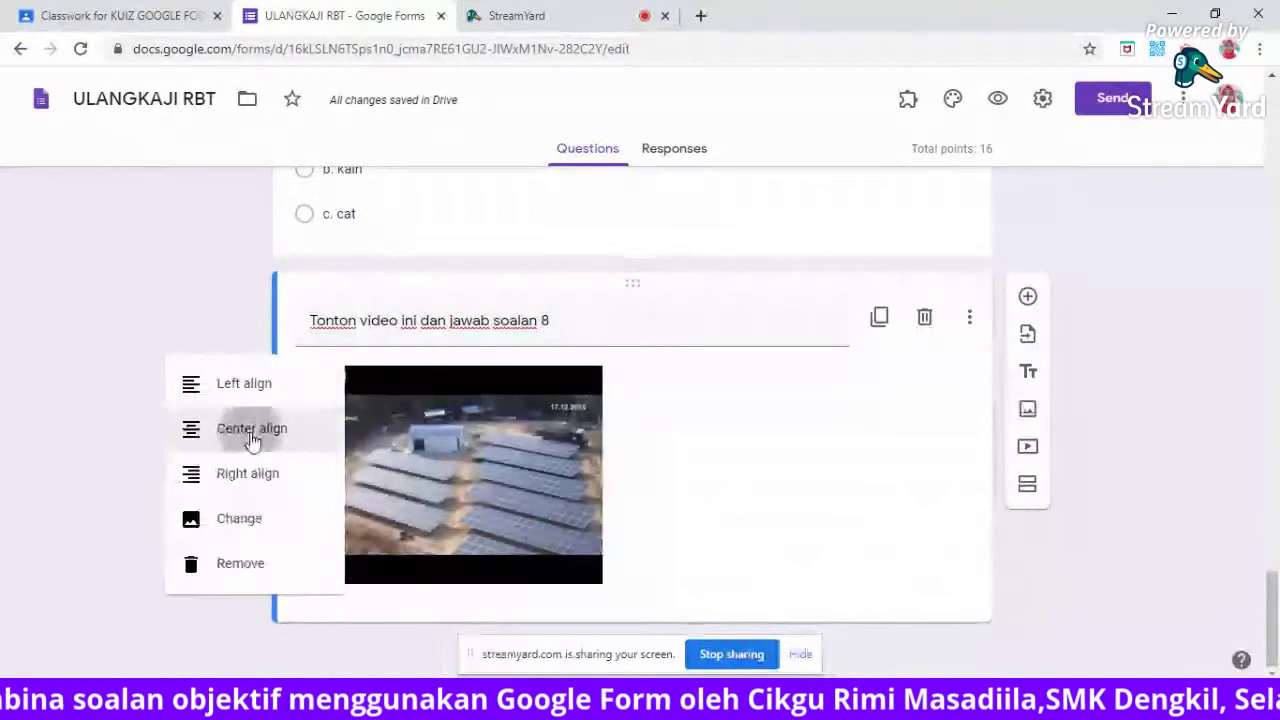
left_click(252, 430)
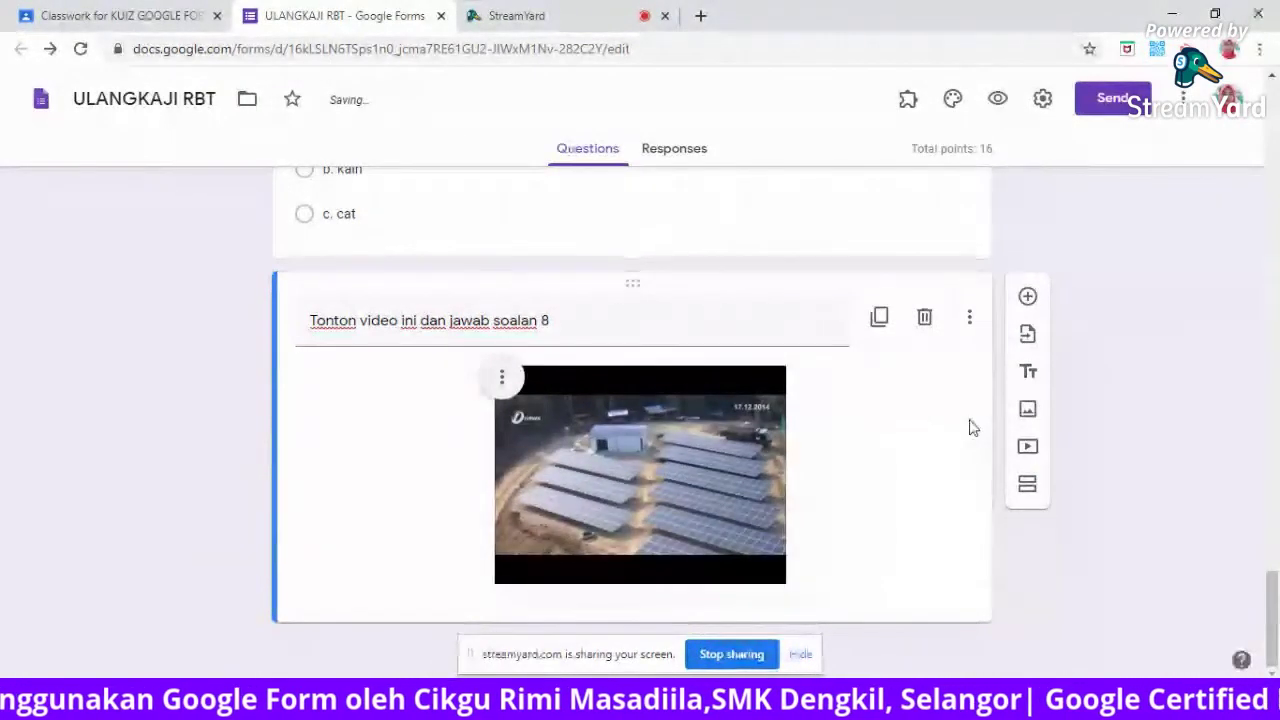
Add question 8: 'Berdasarkan video di atas, tenaga solar adalah sumber tenaga elektrik.'.
left_click(1027, 299)
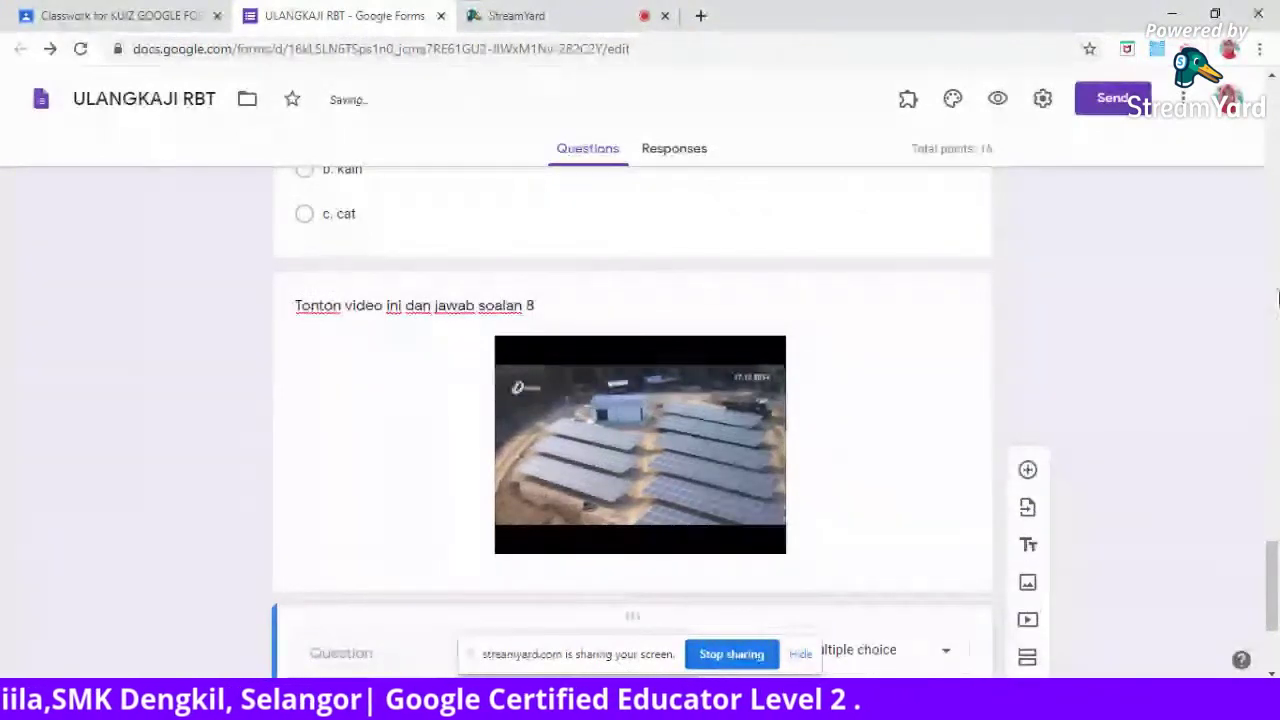
left_click_drag(1270, 584, 1270, 625)
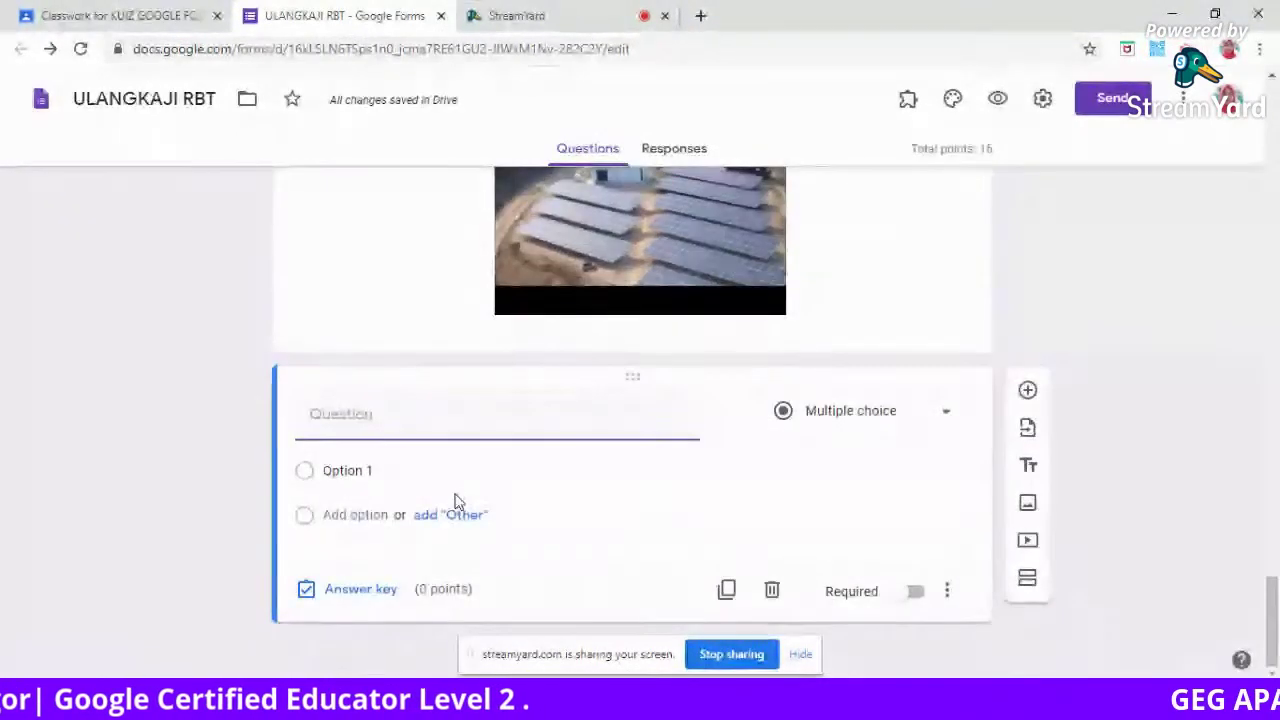
type("8")
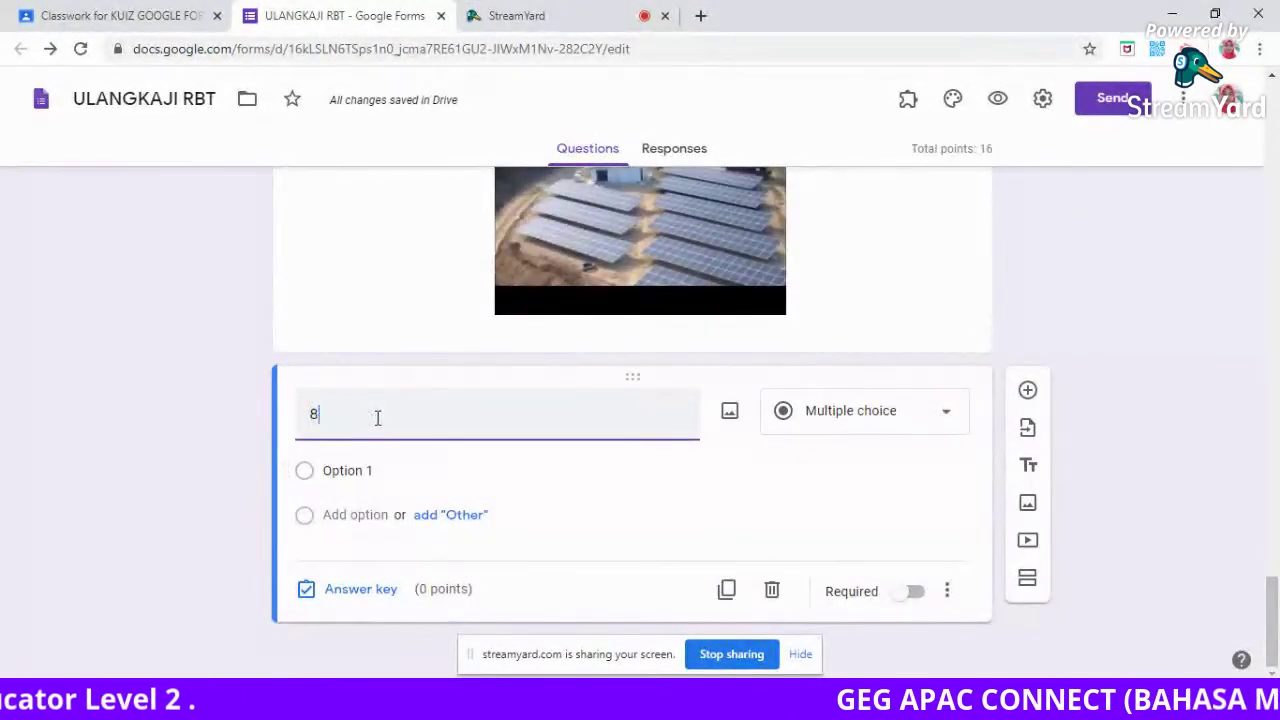
type(".")
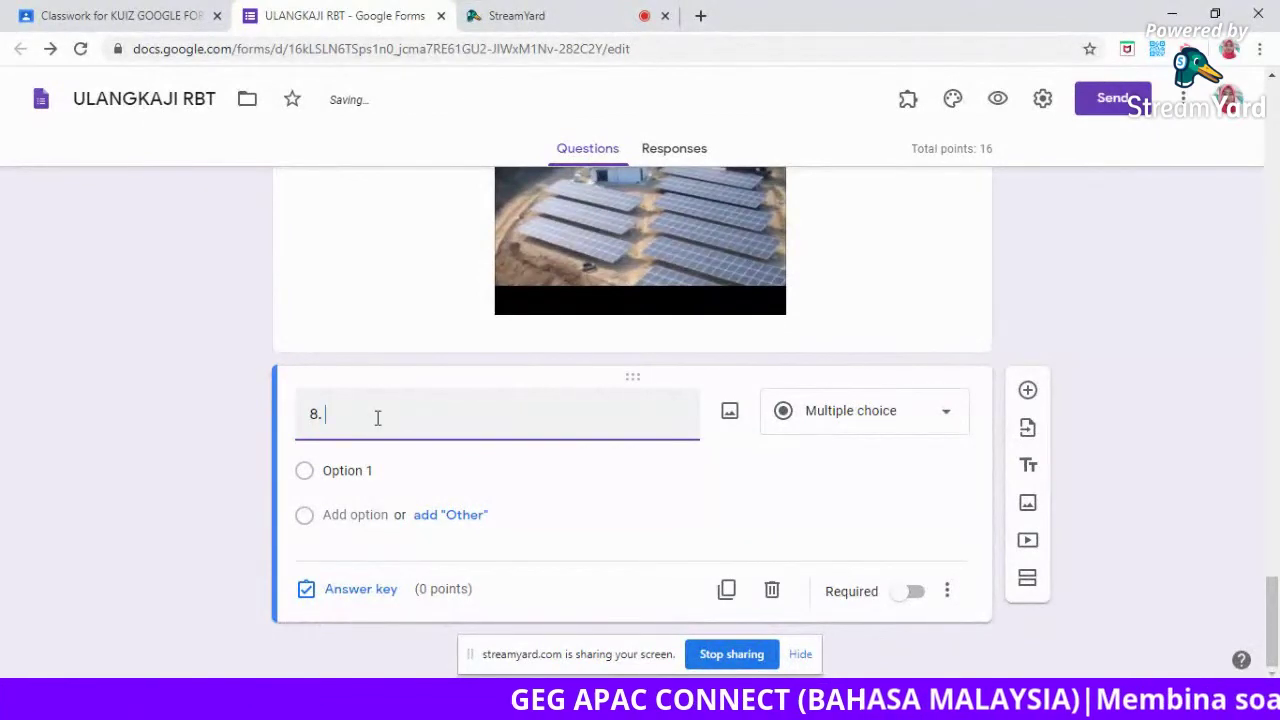
type(" Berdasar")
type("kan video")
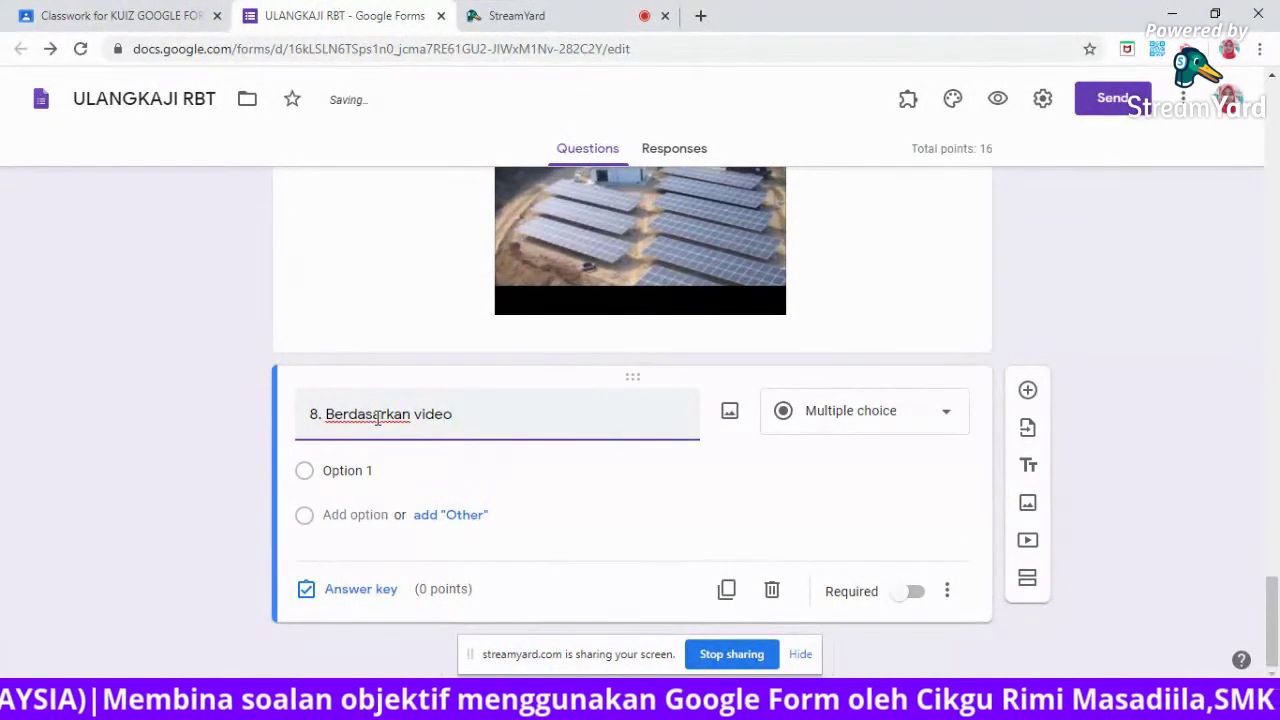
type(" di")
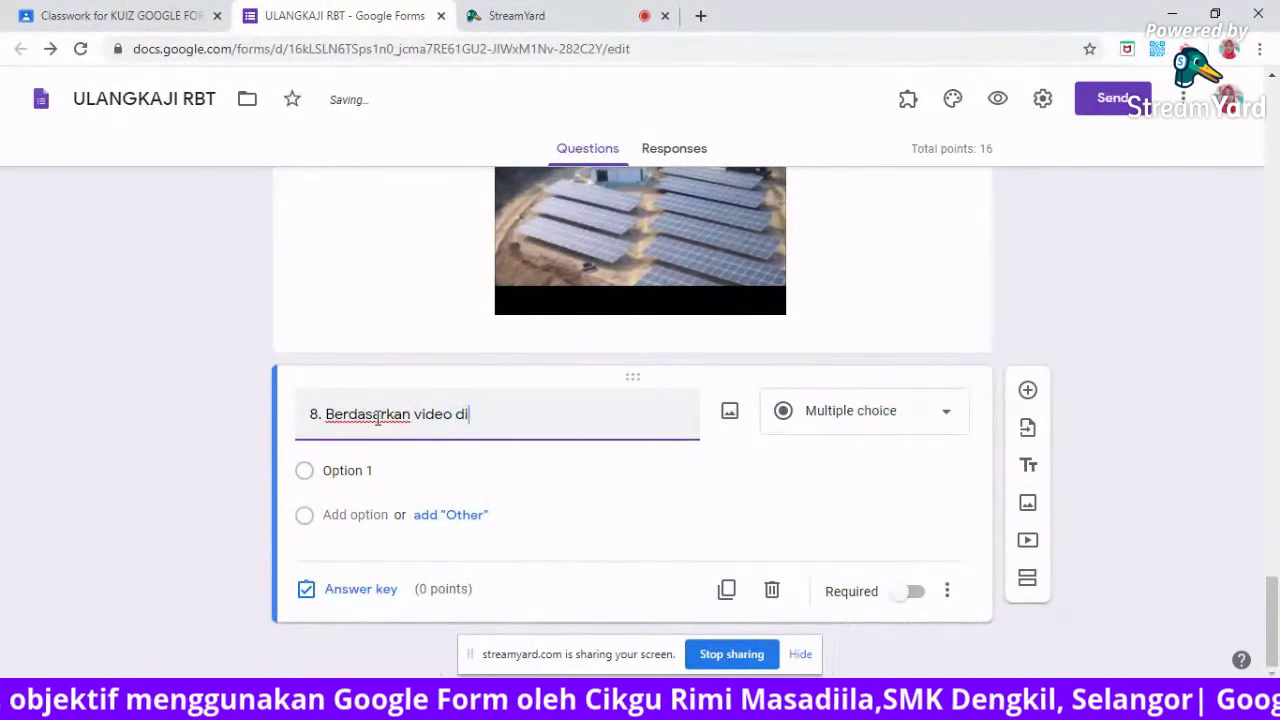
type(" atas")
type(".")
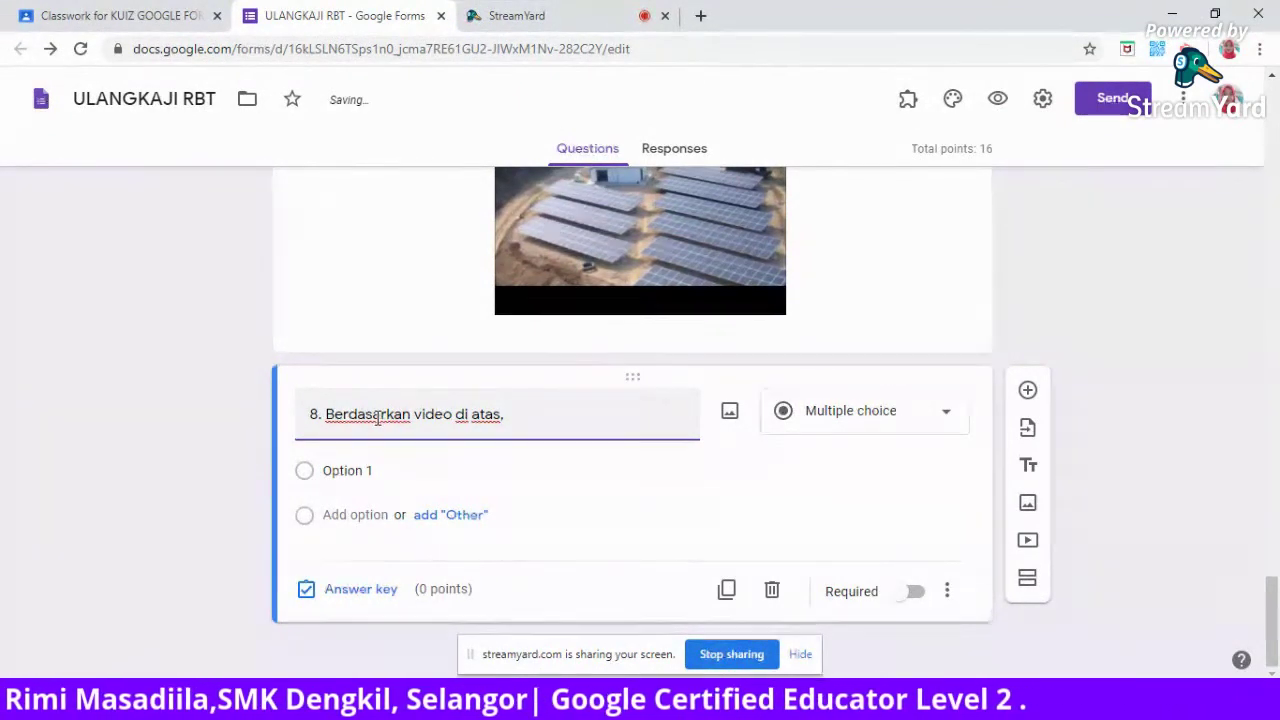
type(" tenaga so")
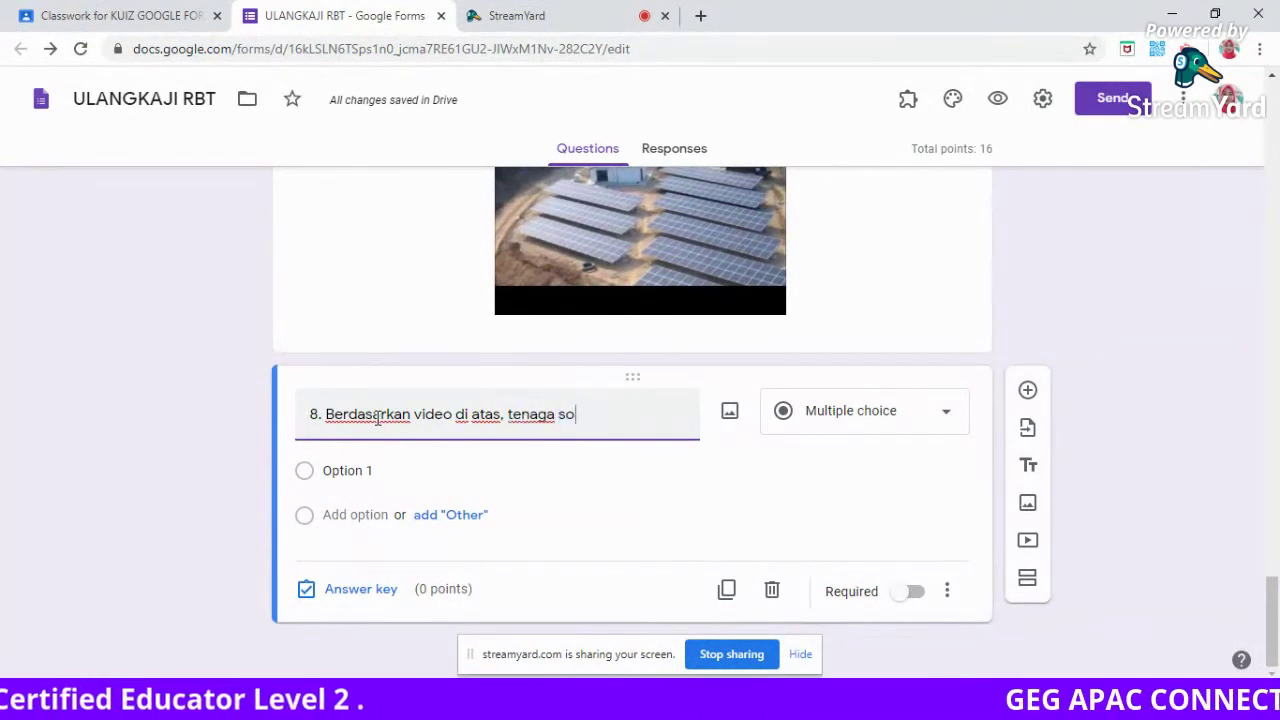
type("lar")
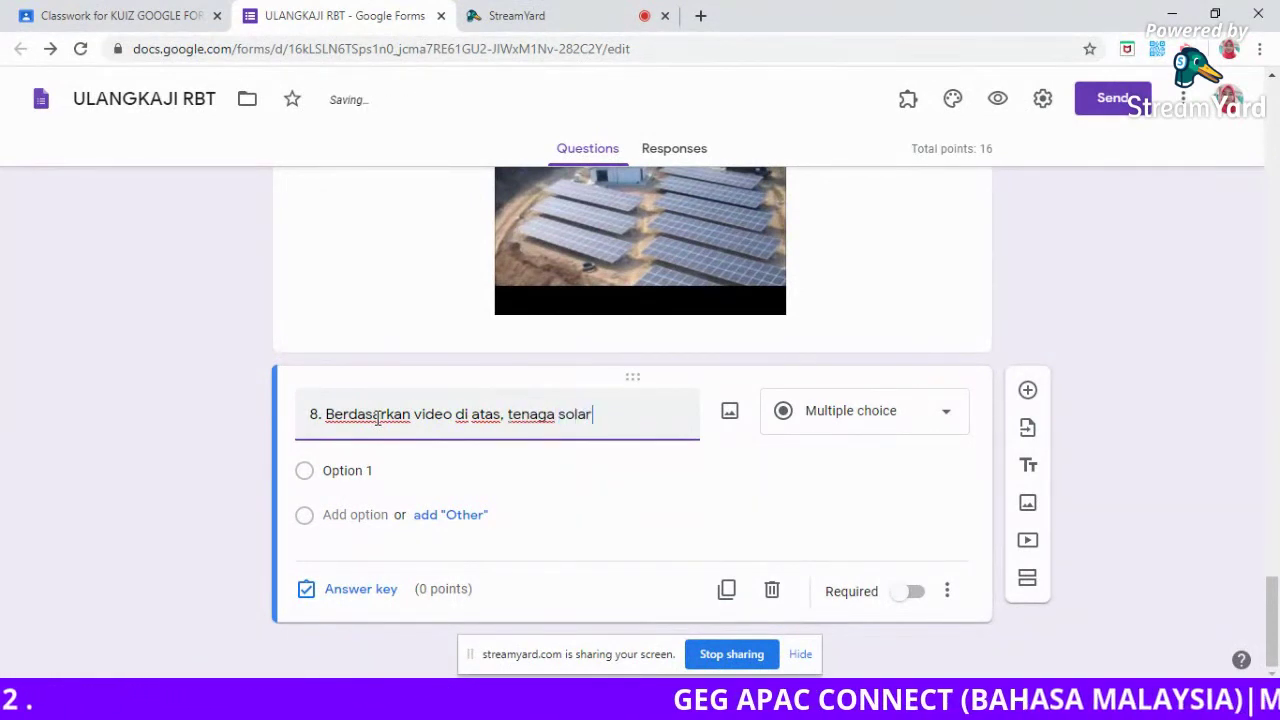
type(" adalah sum")
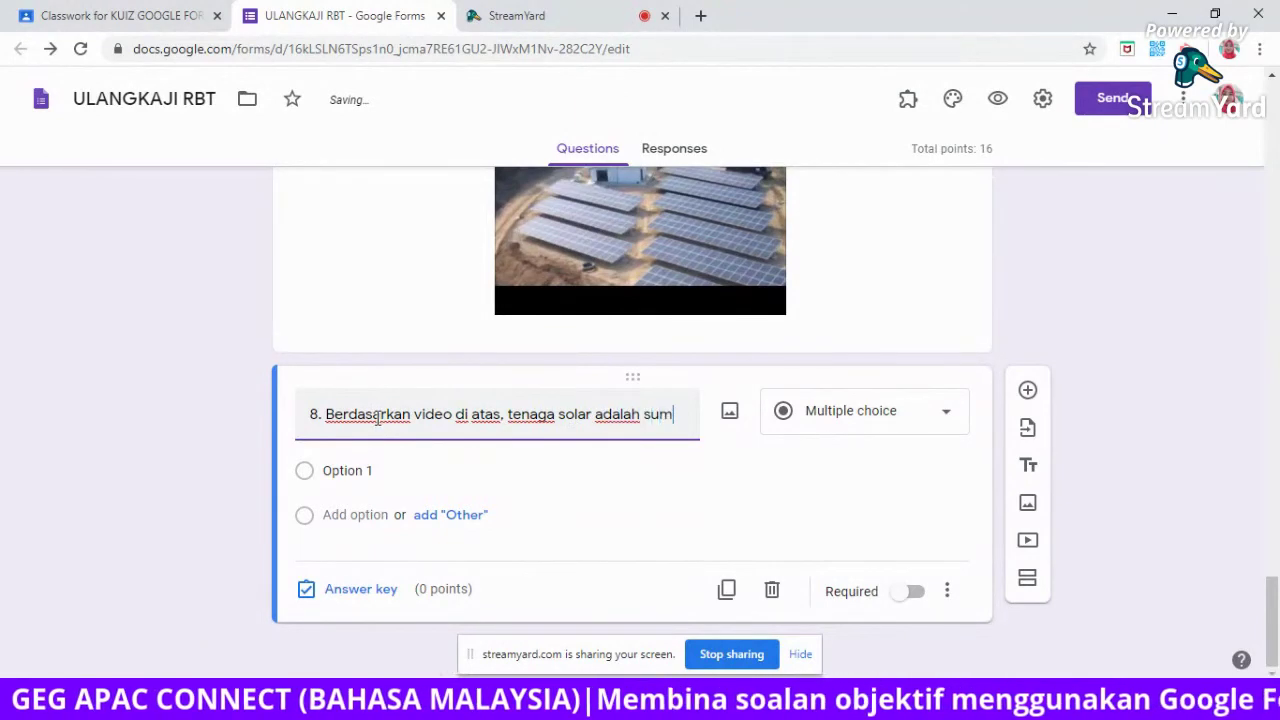
type("ber tenaga elektrik.")
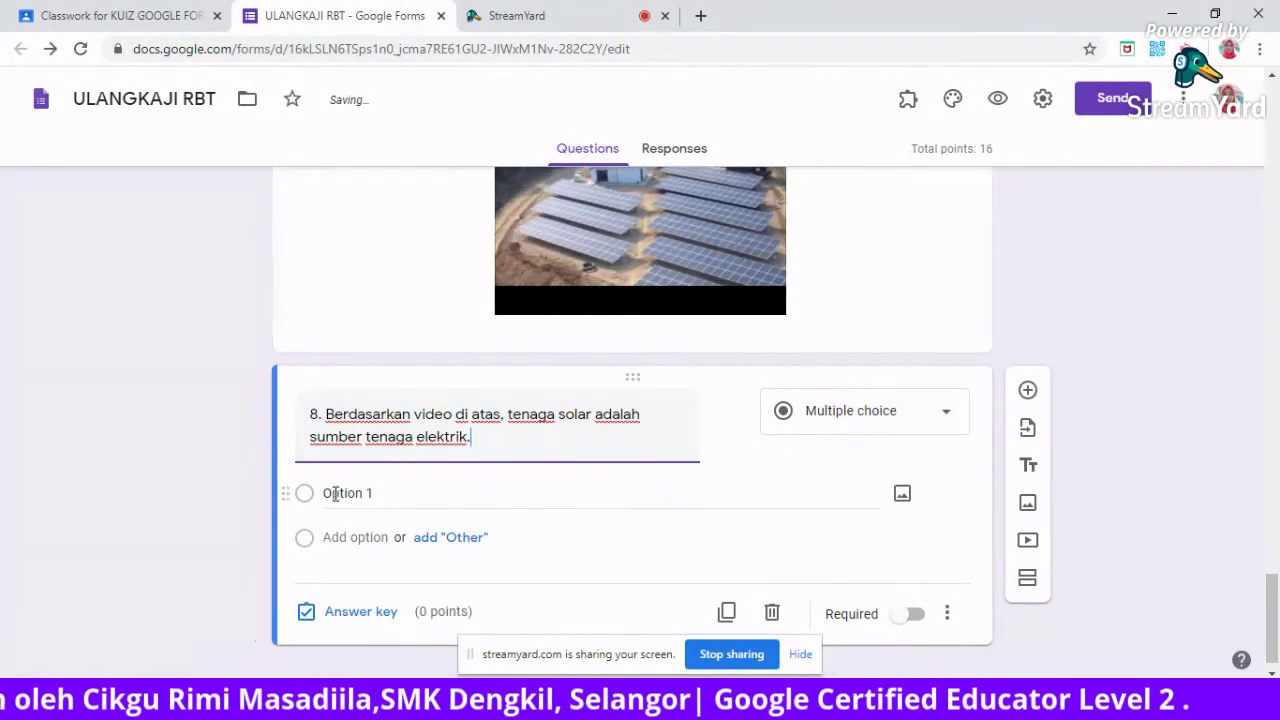
Give question 8 the answer options Betul and Salah.
left_click(333, 493)
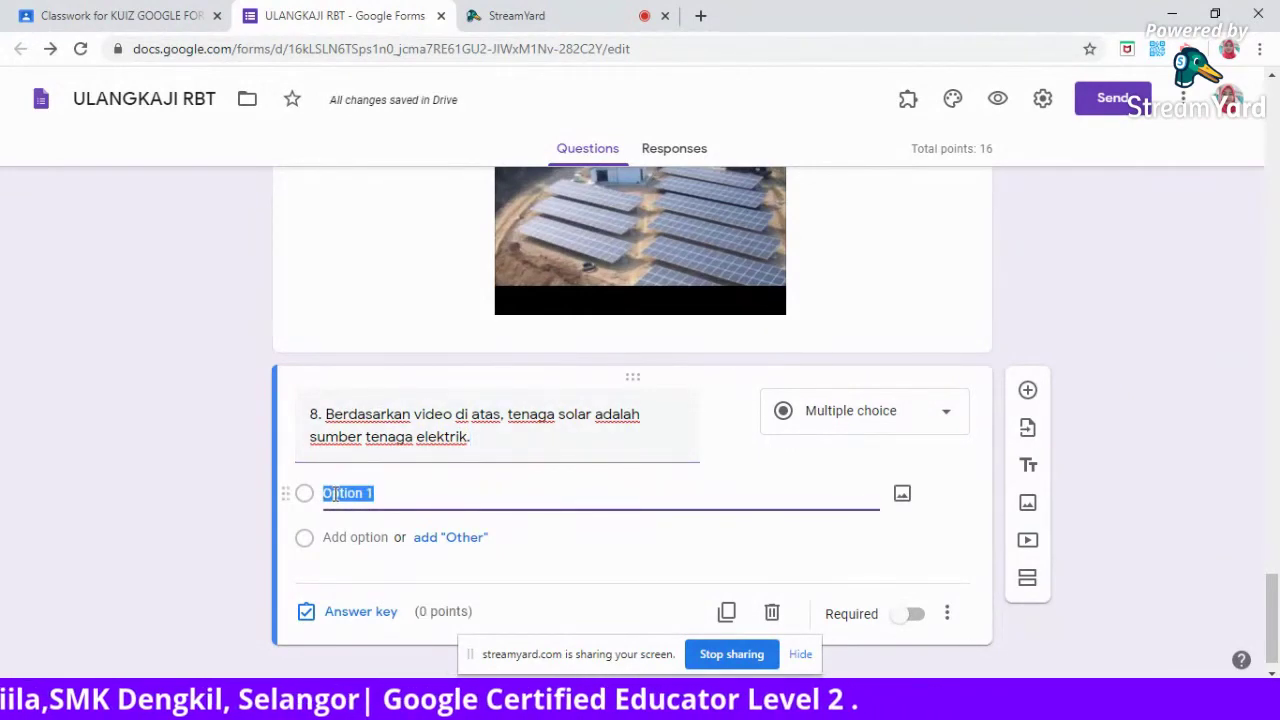
type("Bie")
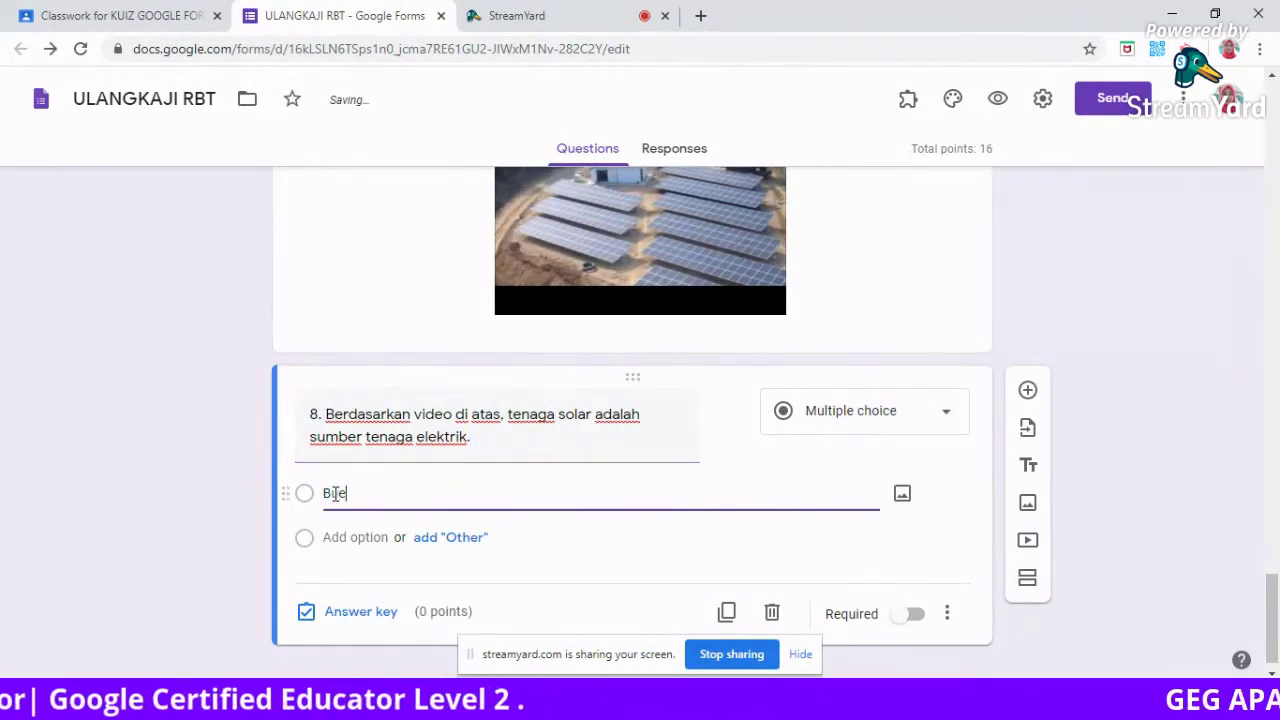
type("etul")
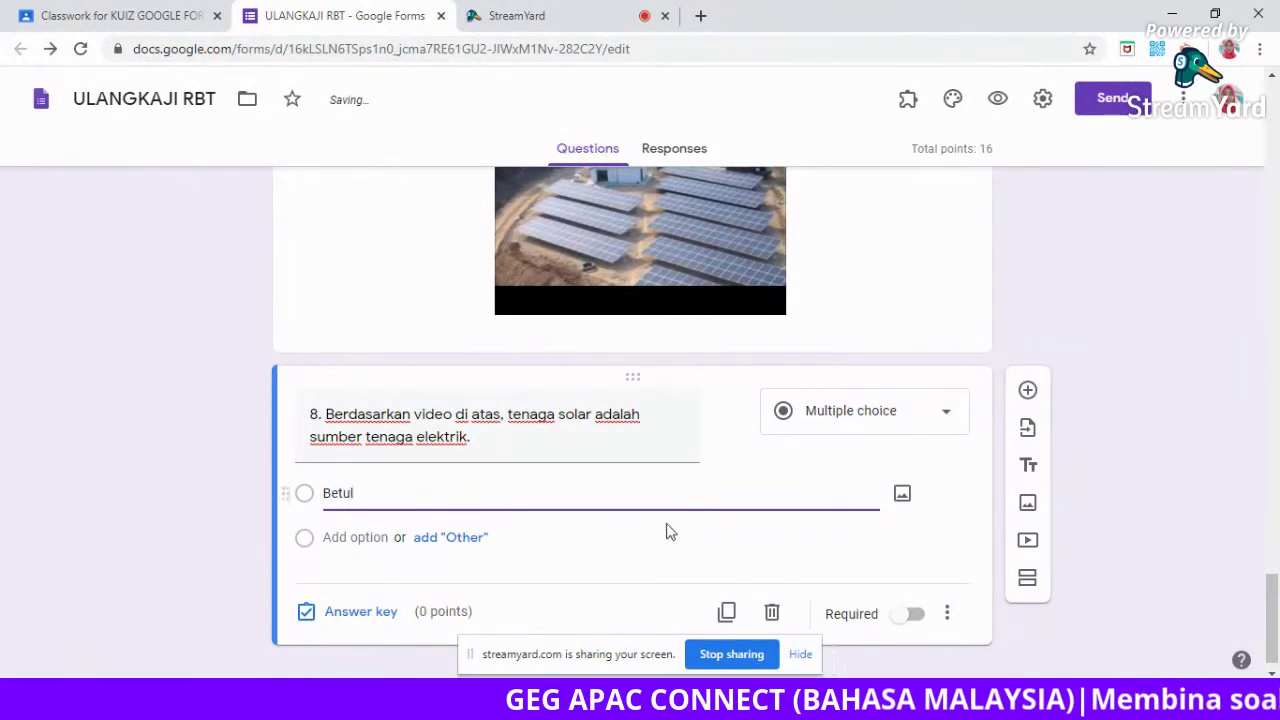
left_click(371, 537)
type("Salah")
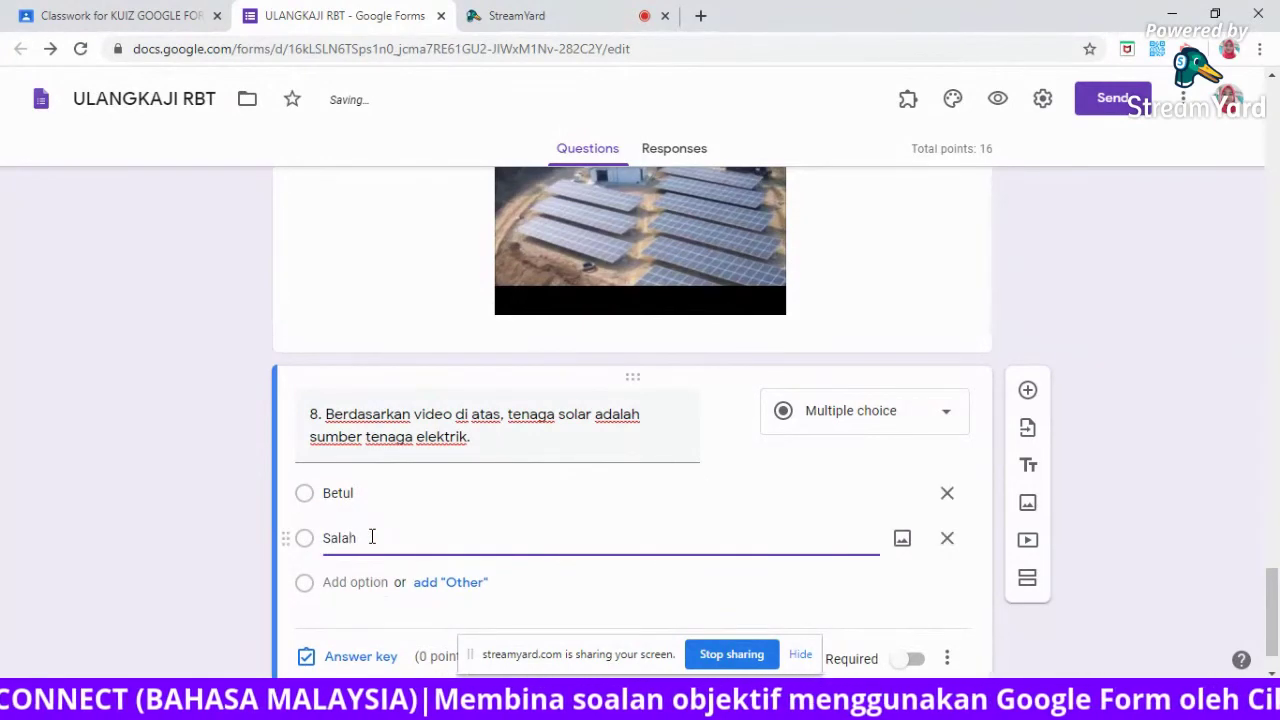
left_click_drag(1272, 600, 1275, 615)
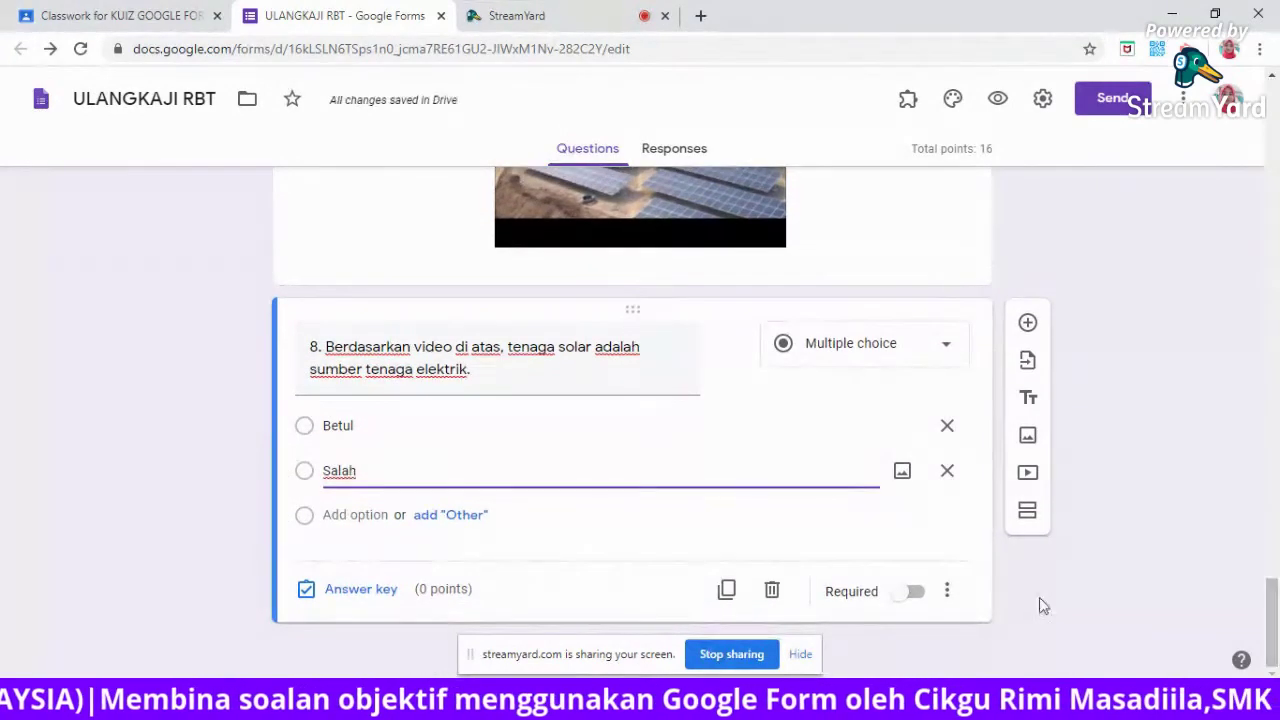
Set question 8's answer key to Betul for 4 points and switch on Required.
left_click(372, 592)
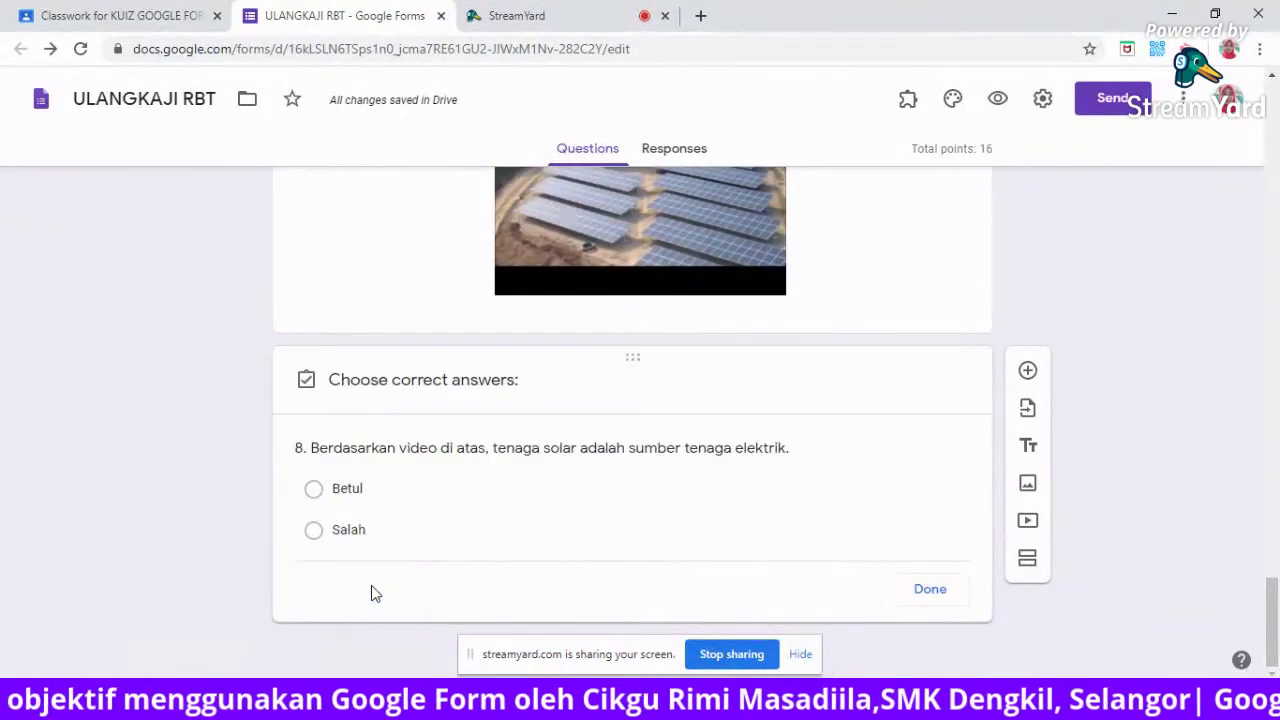
left_click(871, 476)
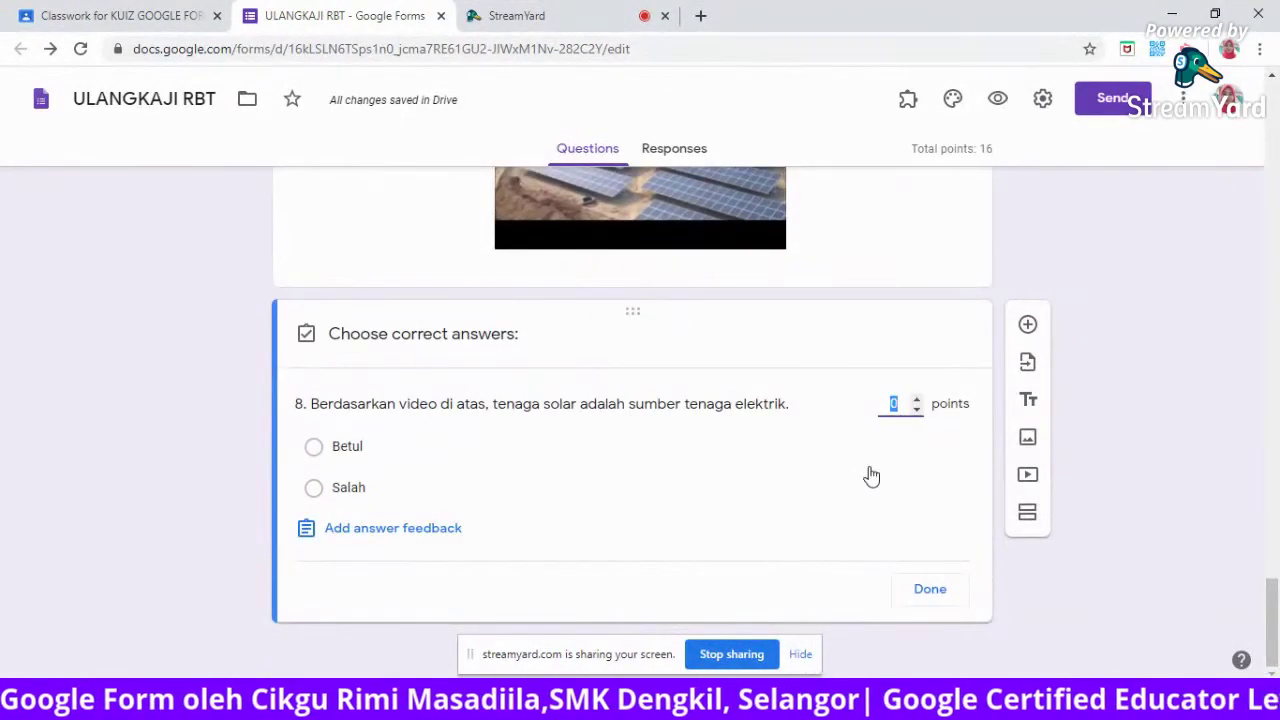
left_click(380, 455)
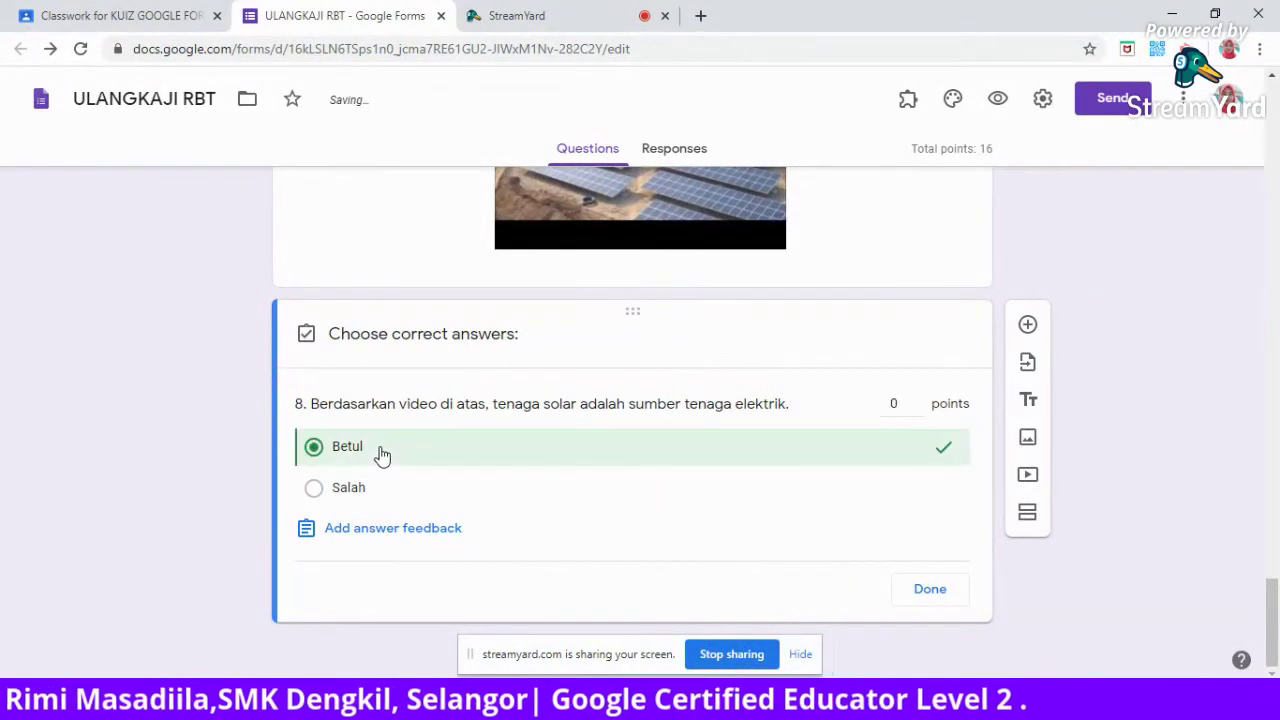
left_click(898, 403)
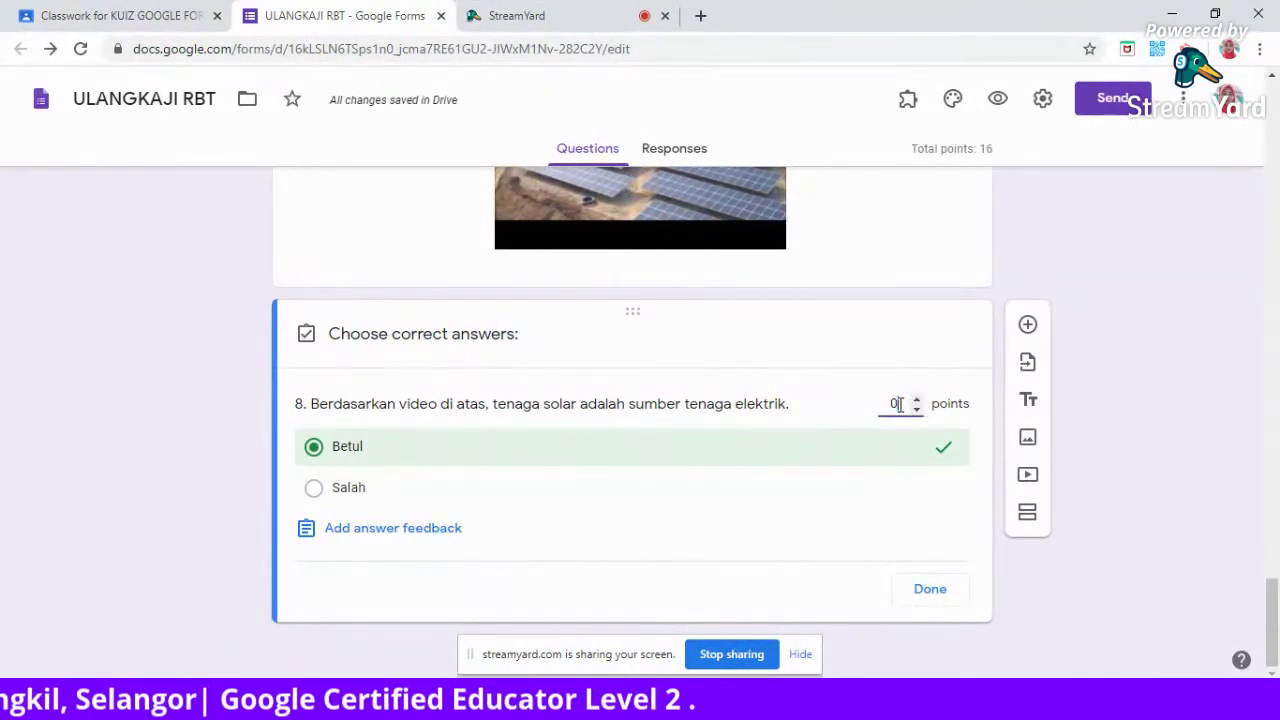
key("BackSpace")
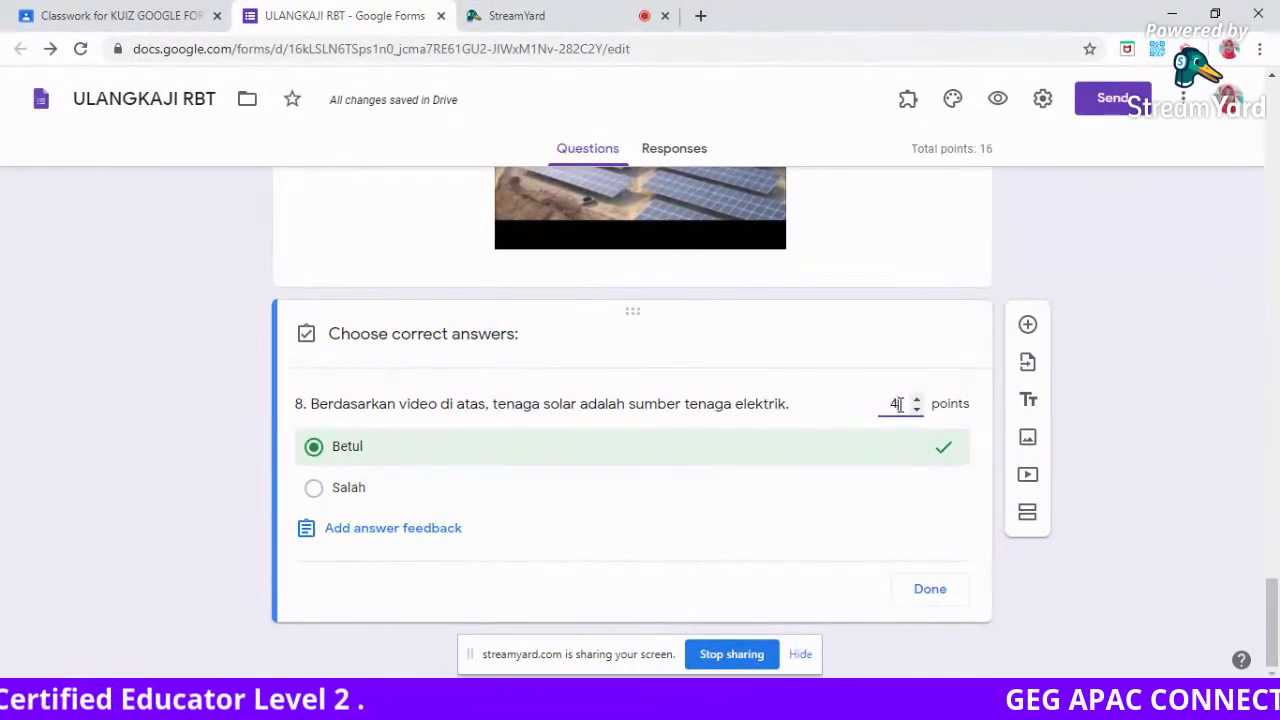
left_click(929, 598)
left_click(918, 596)
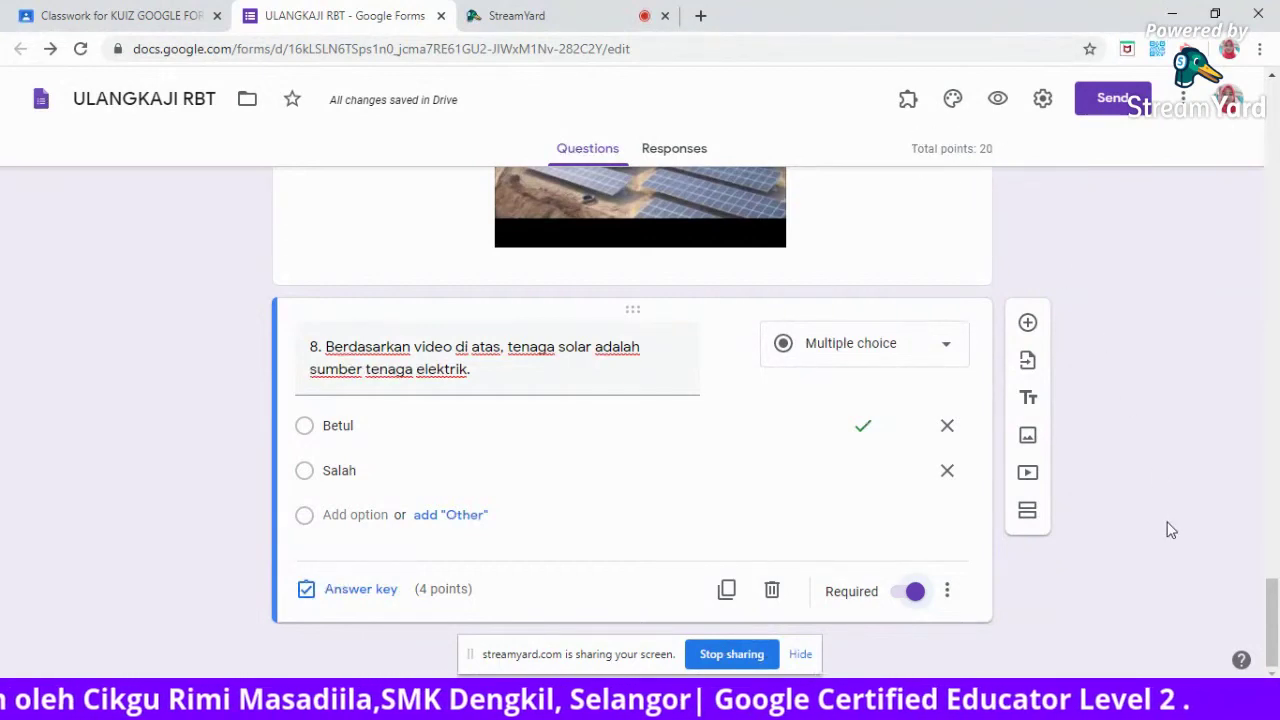
left_click_drag(1275, 612, 1262, 120)
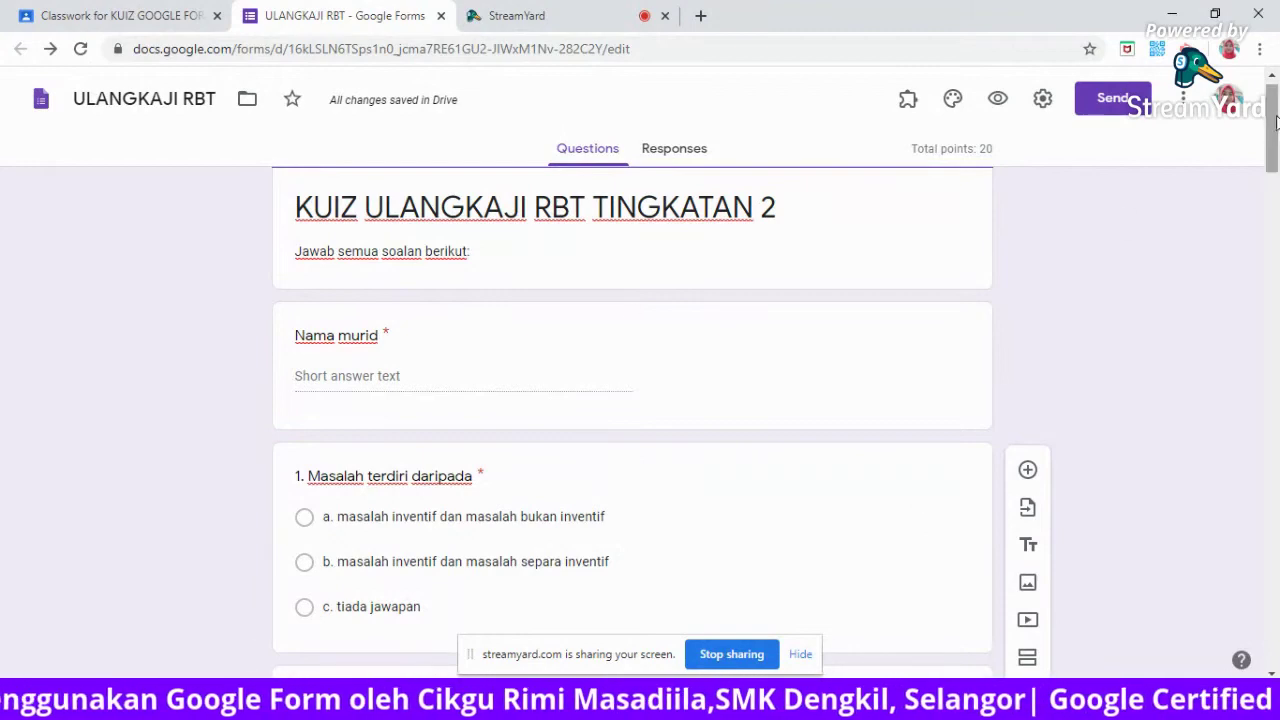
left_click_drag(1275, 125, 1276, 168)
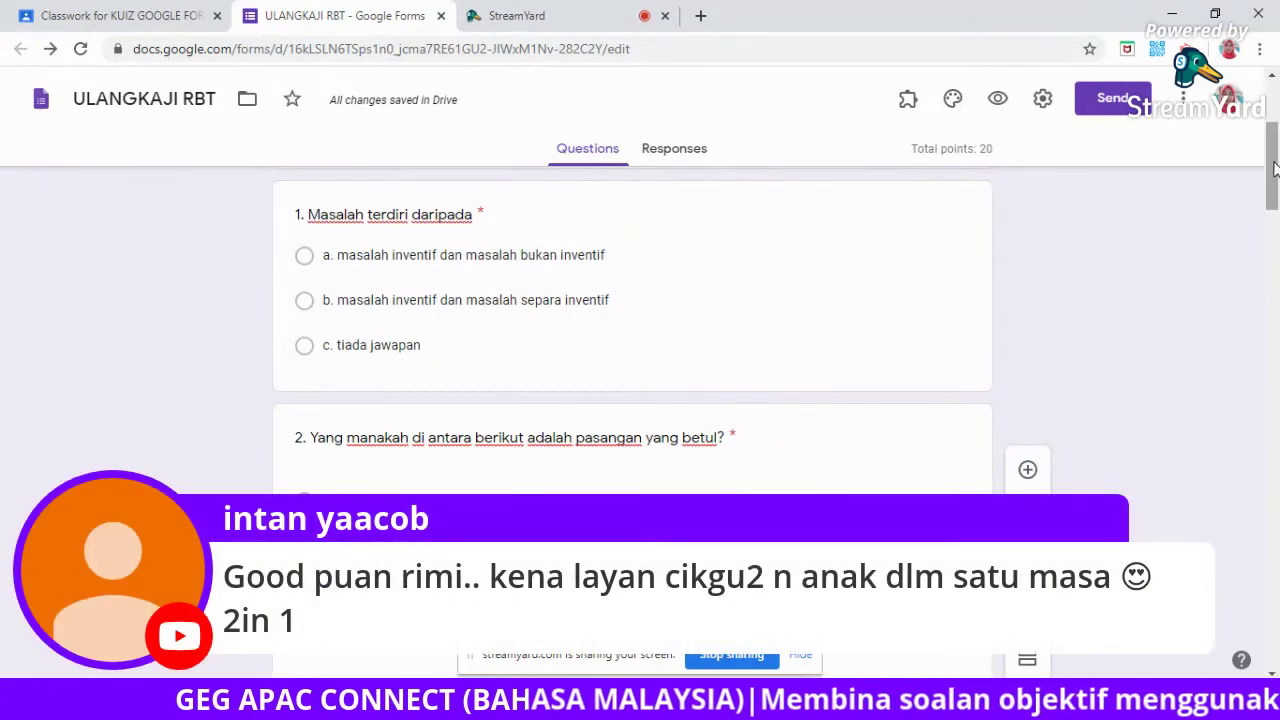
scroll(496, 247, "down", 2)
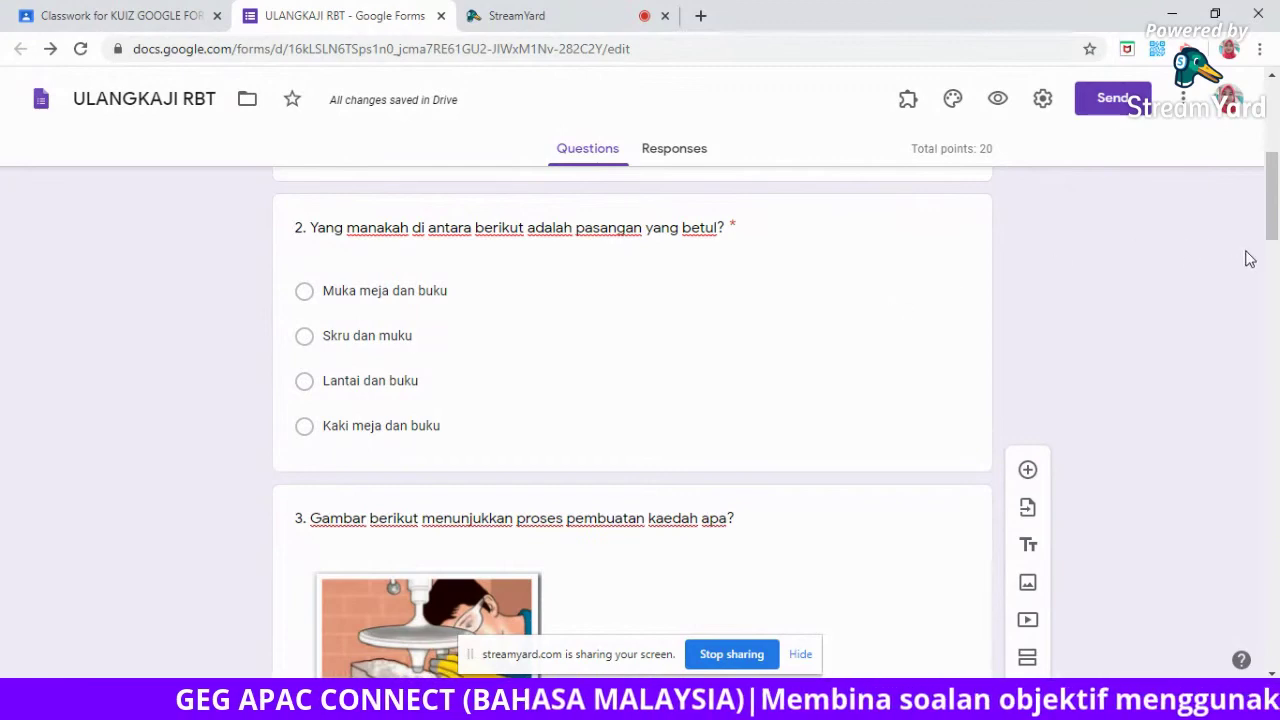
left_click_drag(1273, 226, 1273, 332)
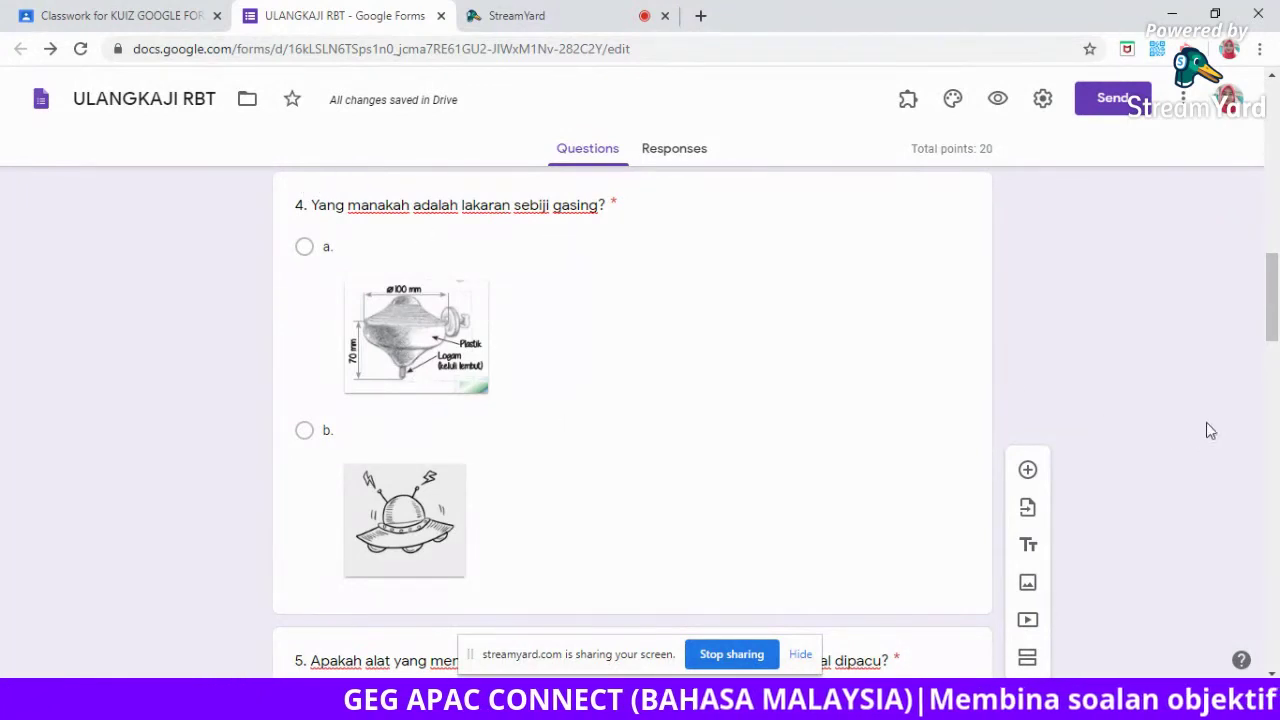
left_click_drag(1274, 313, 1274, 370)
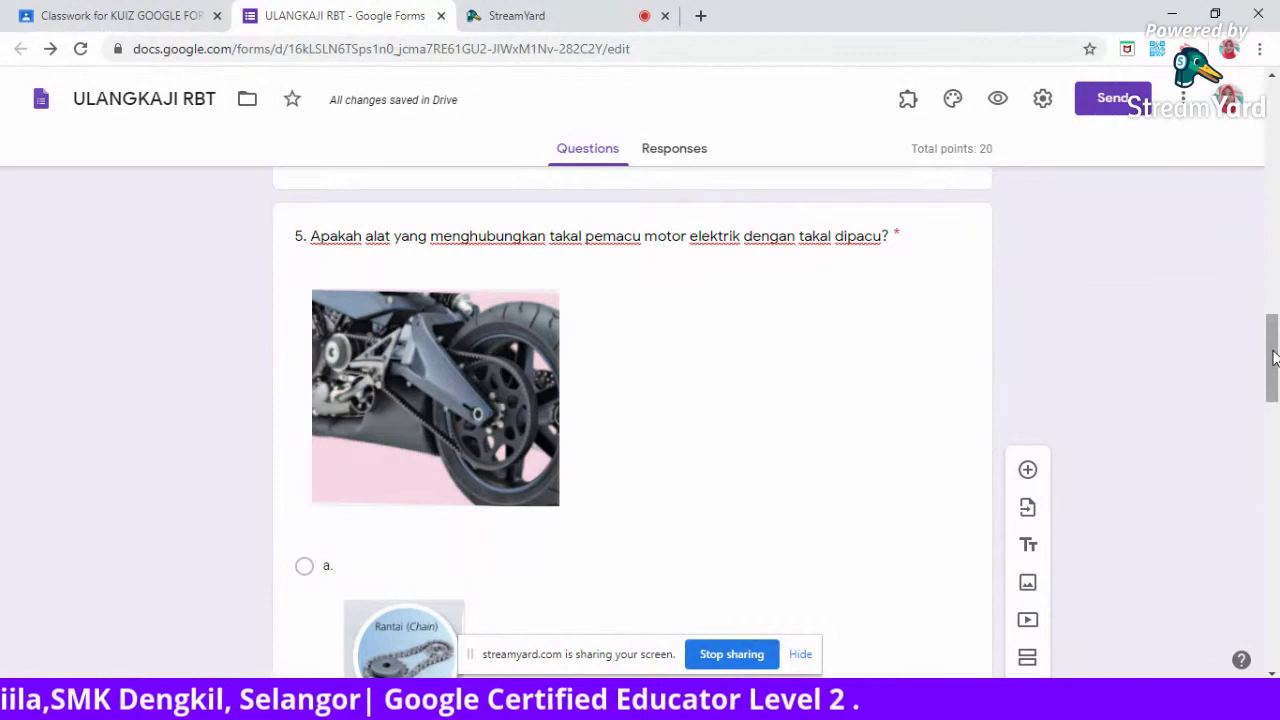
scroll(1273, 362, "down", 1)
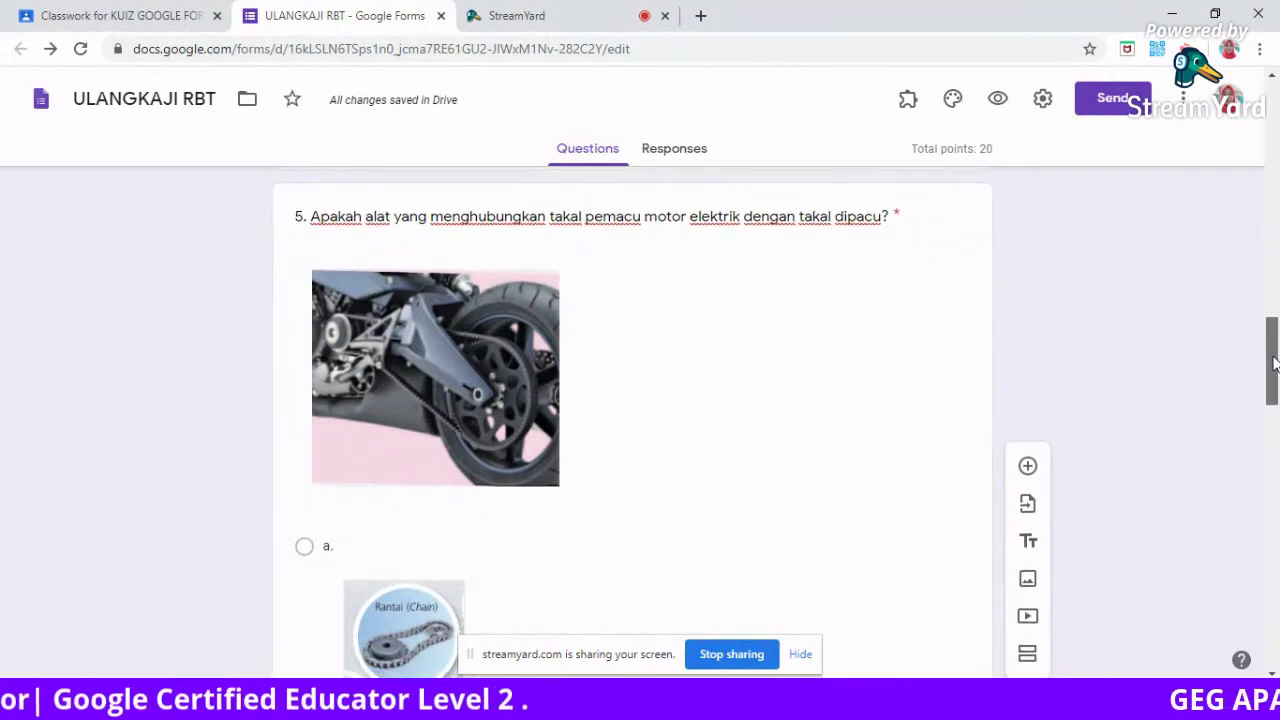
left_click_drag(1273, 362, 1273, 369)
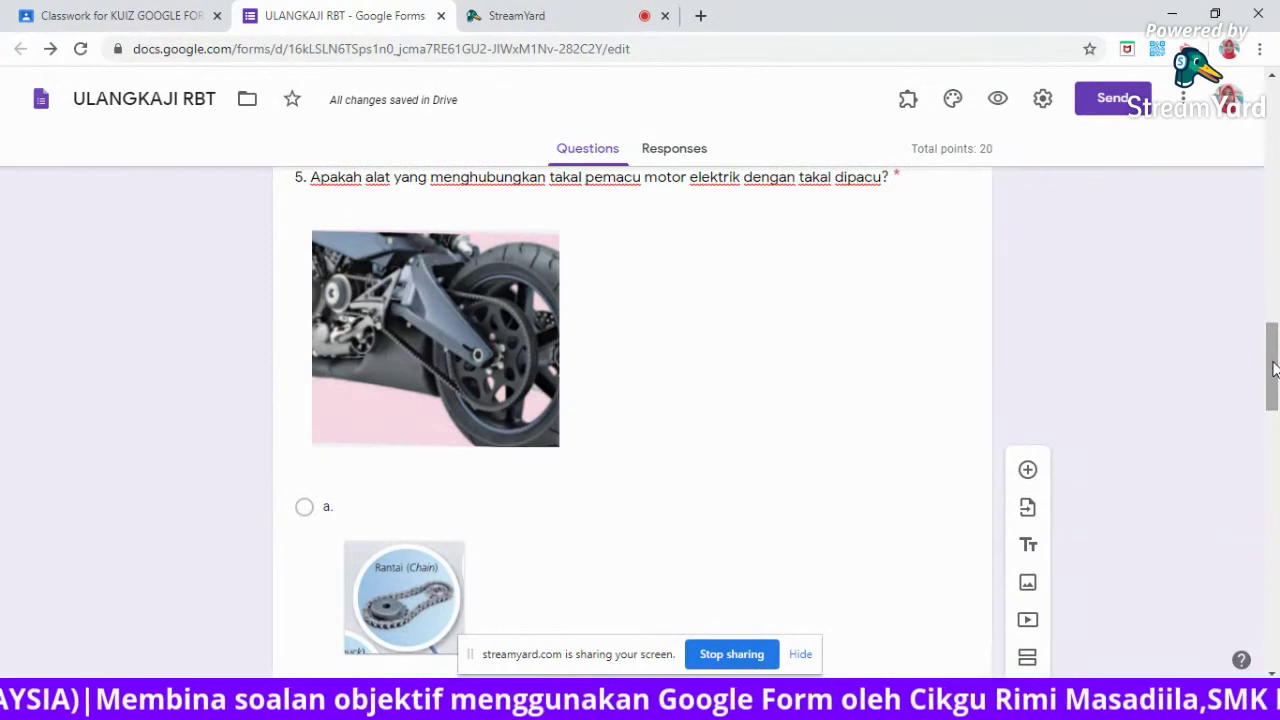
left_click_drag(1273, 369, 1275, 471)
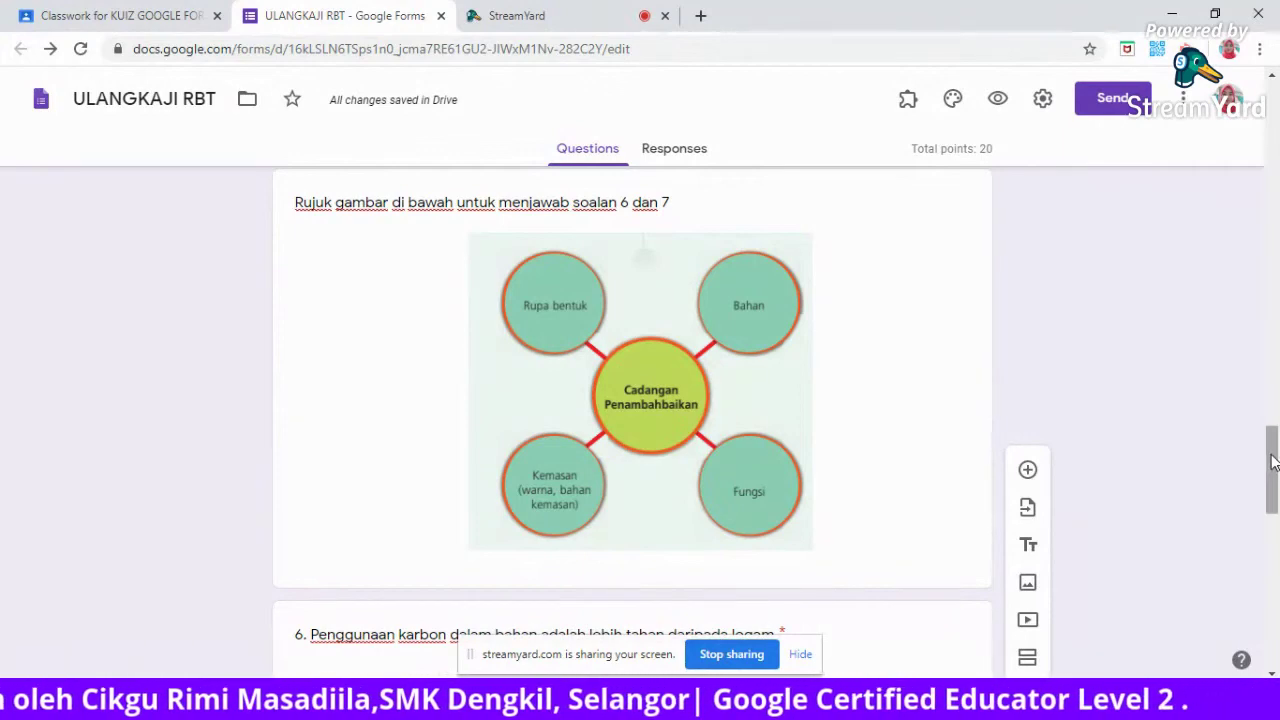
left_click_drag(1272, 462, 1274, 567)
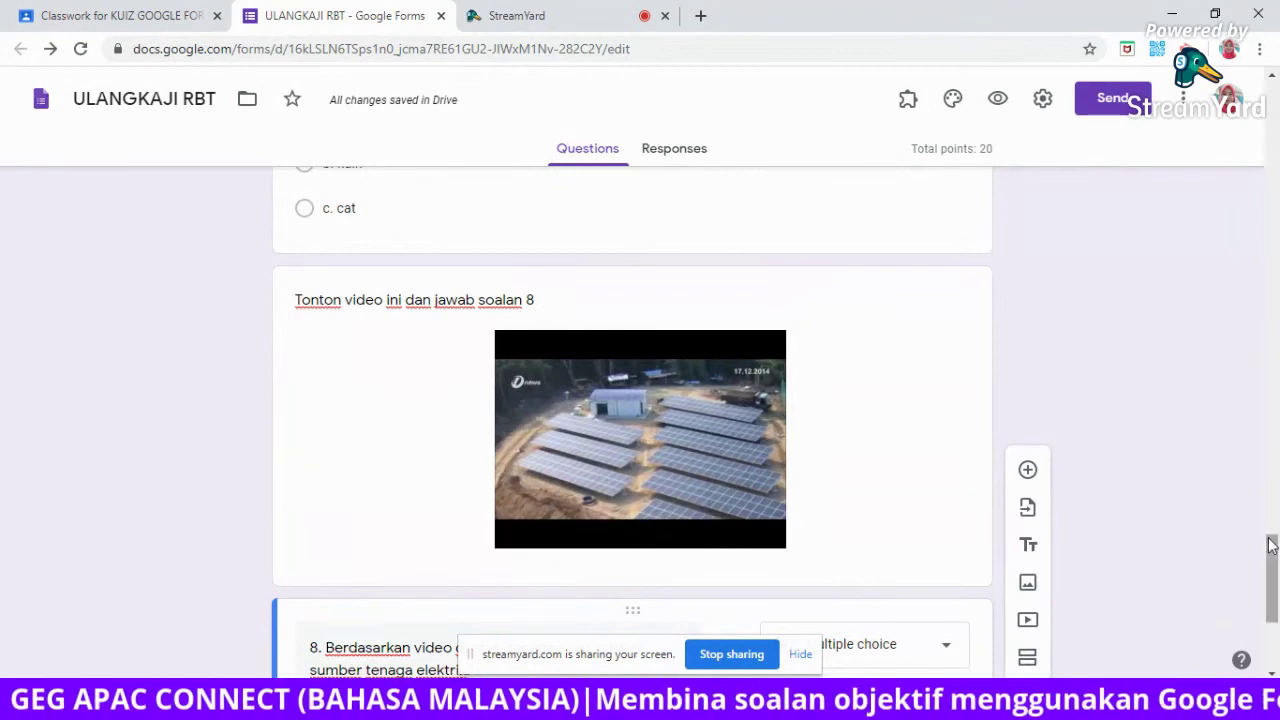
scroll(1274, 572, "down", 1)
left_click_drag(1274, 572, 1272, 90)
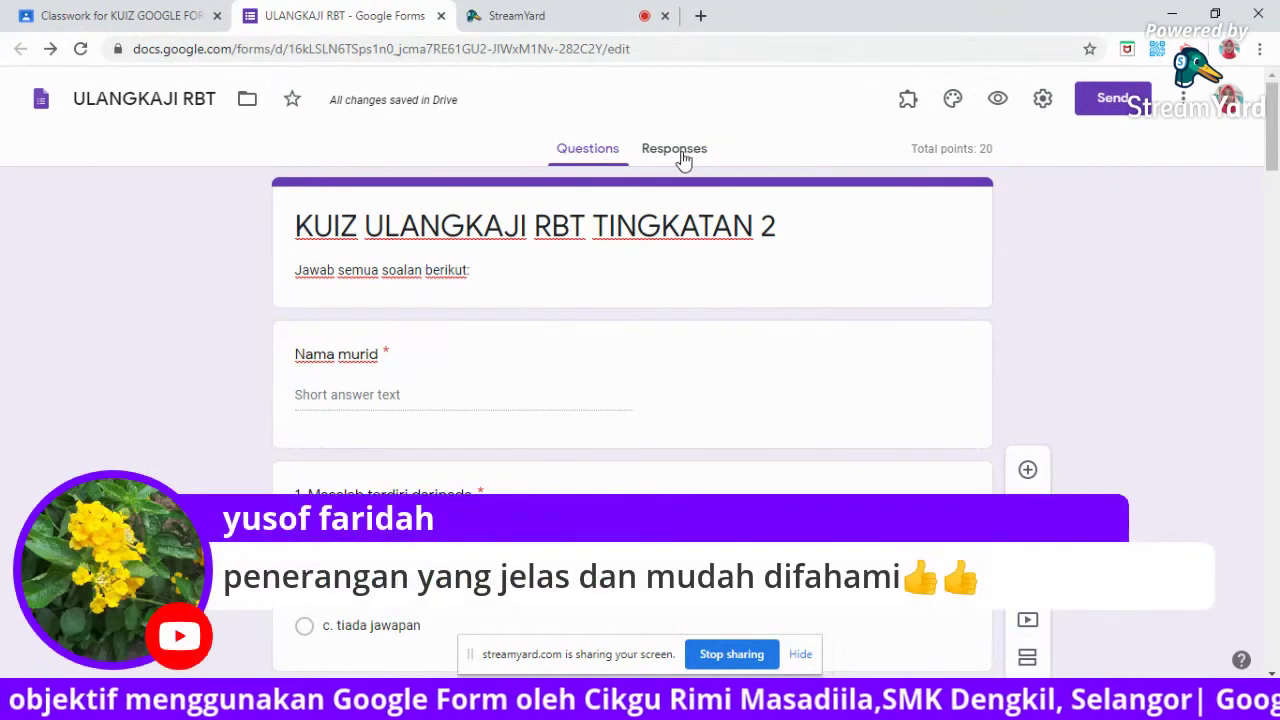
Link responses to a new spreadsheet, ULANGKAJI RBT (Responses).
left_click(678, 152)
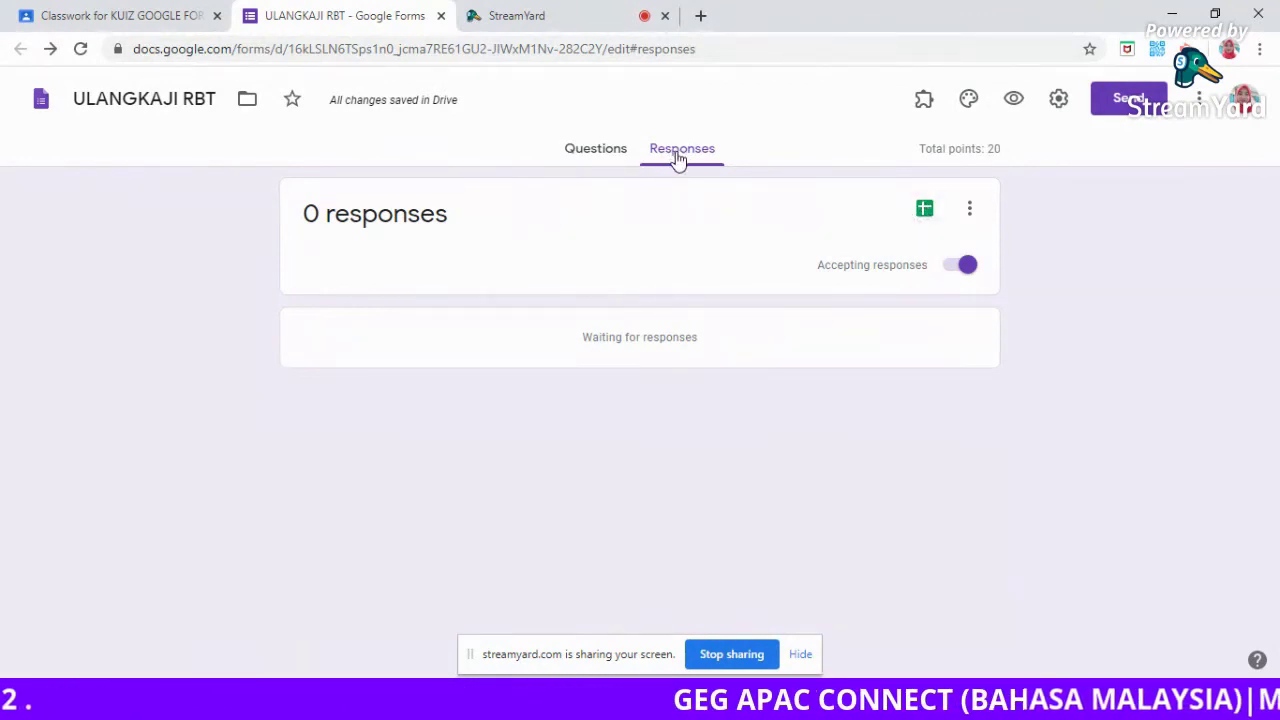
left_click(923, 212)
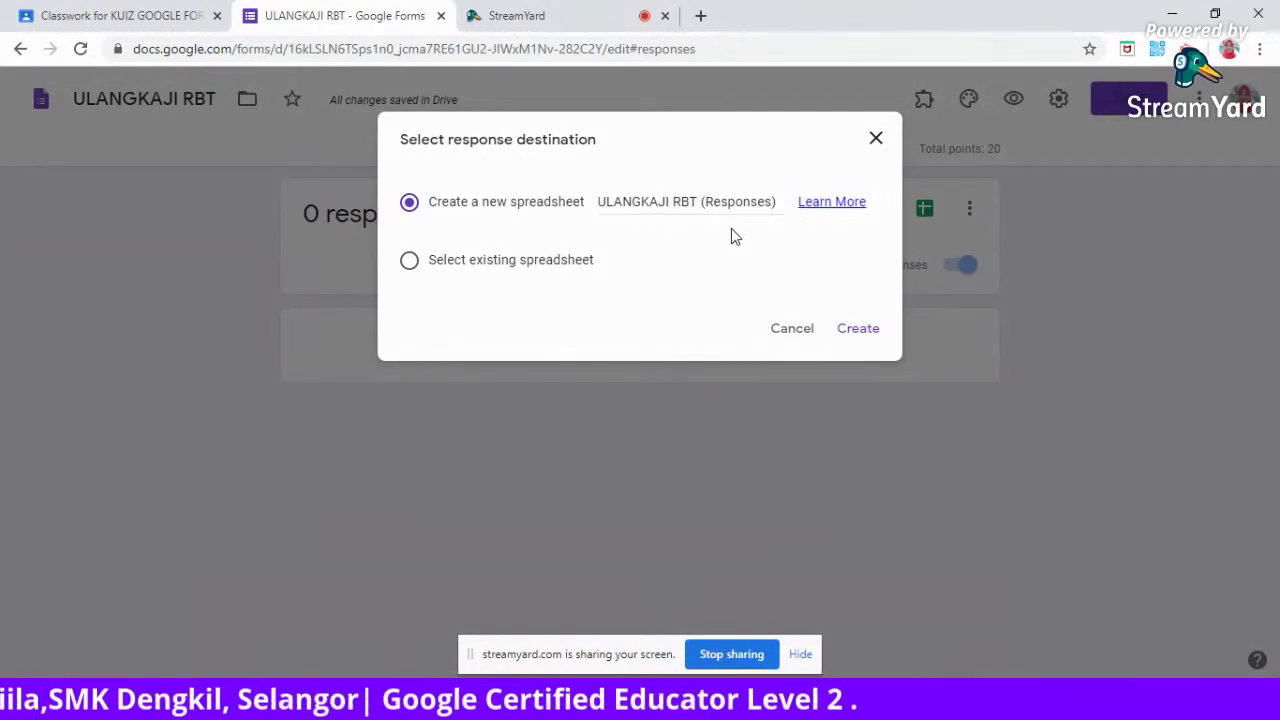
left_click(857, 333)
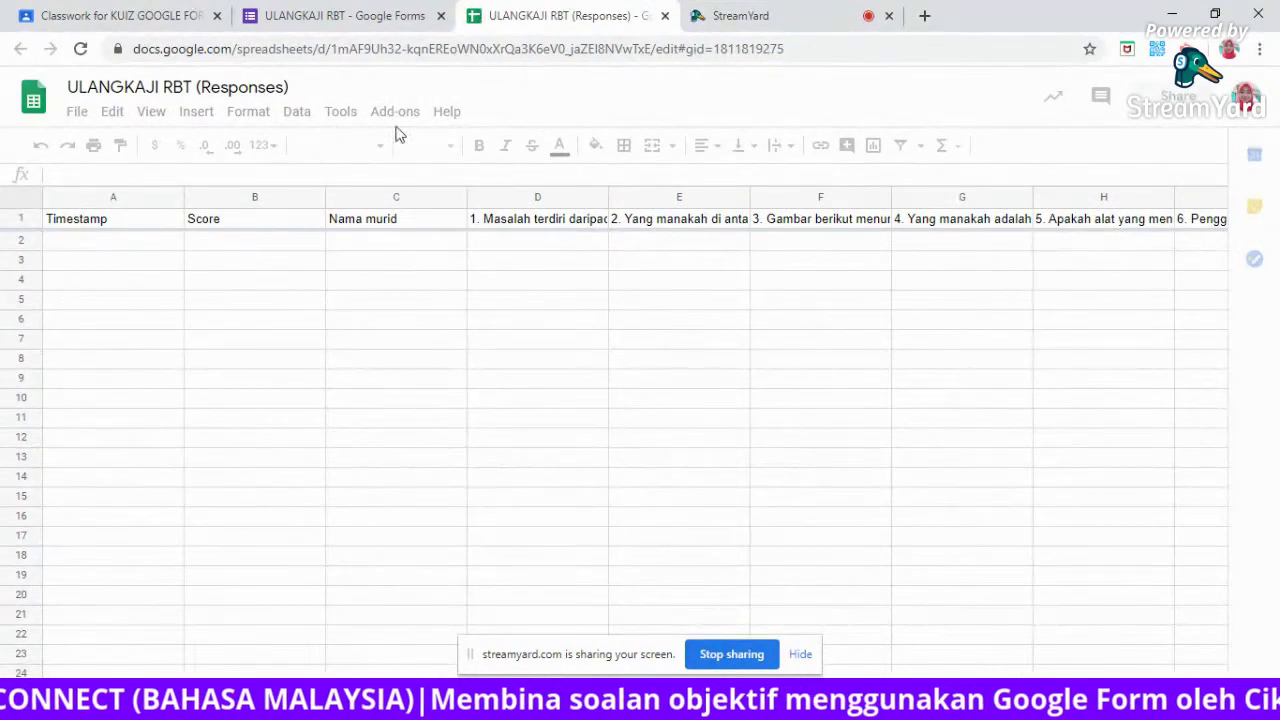
Return from the response spreadsheet to the form's responses page.
left_click(328, 16)
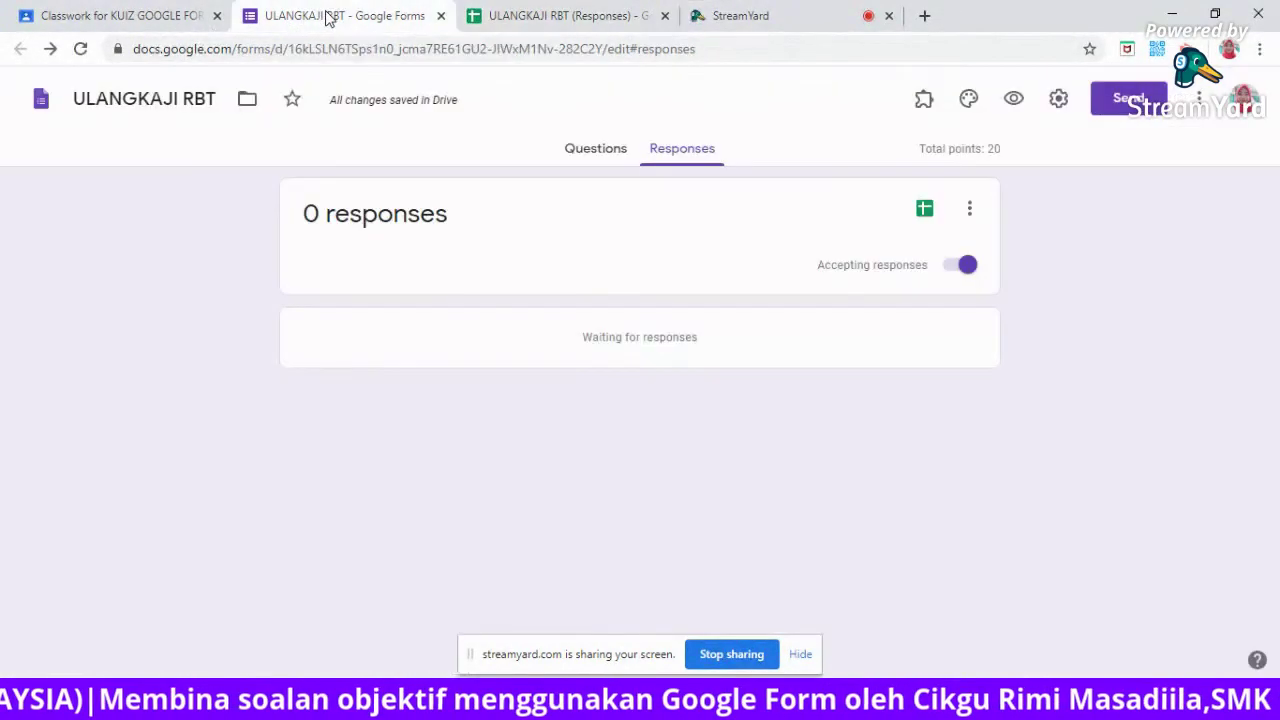
Untick 'Restrict to users in Ministry Of Education Malaysia and its trusted organizations' in Settings.
left_click(1057, 101)
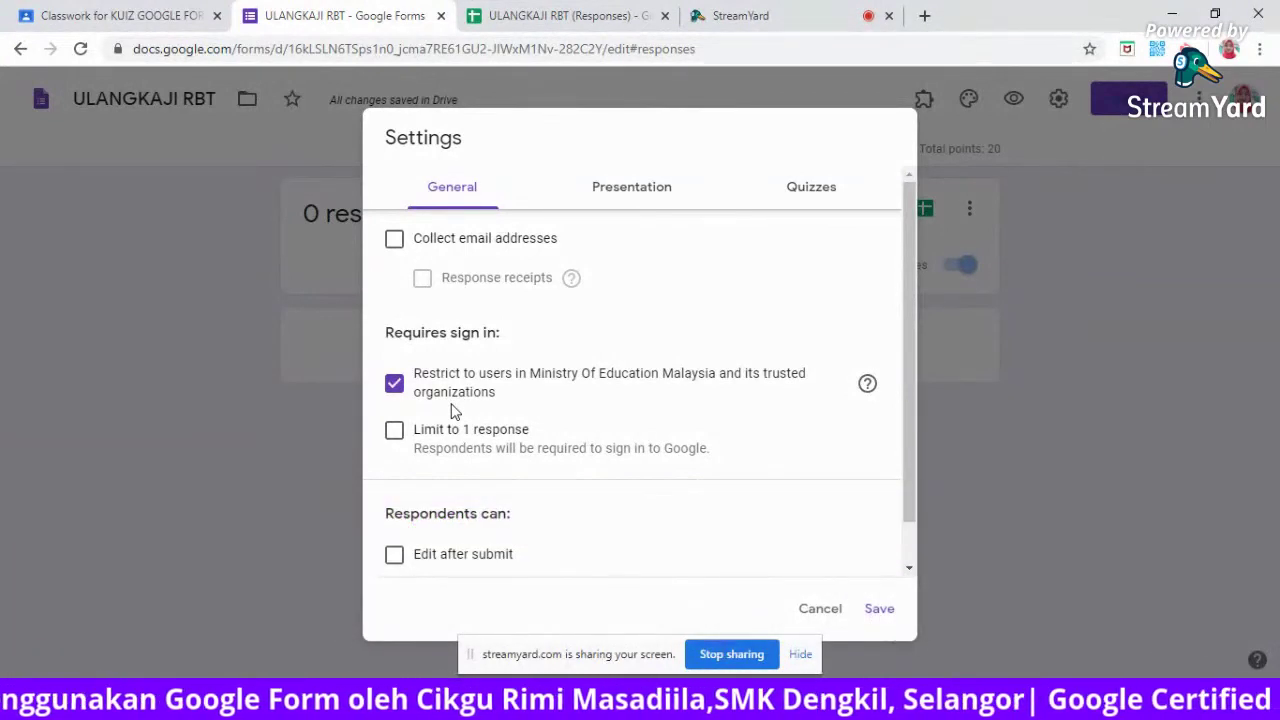
left_click(395, 388)
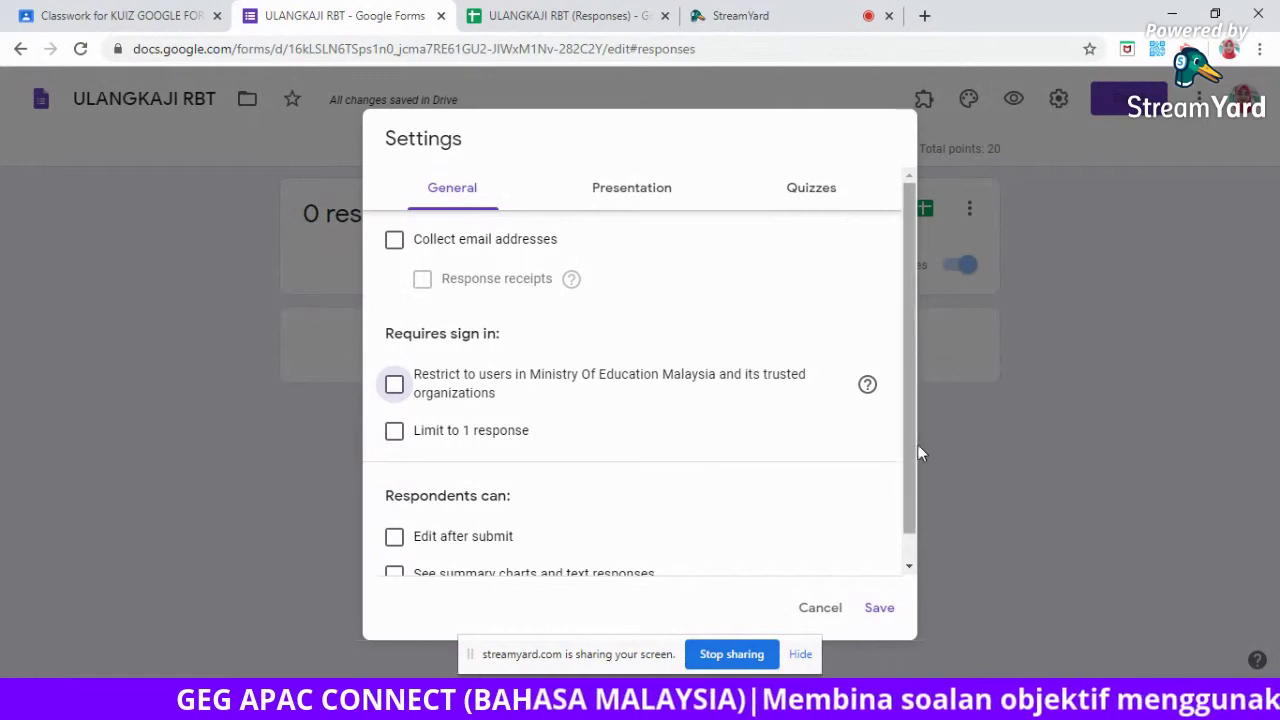
mouse_move(909, 443)
left_mouse_down()
mouse_move(905, 470)
mouse_move(906, 432)
left_mouse_up()
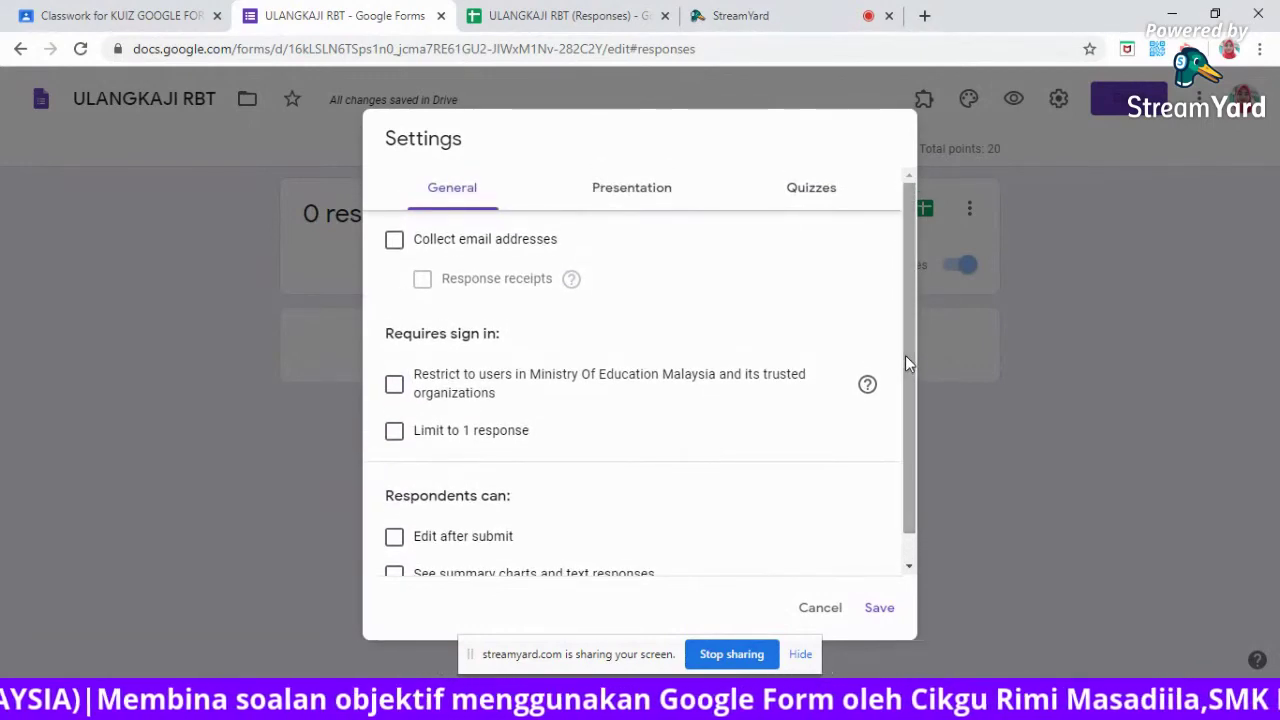
Save the quiz settings: release grades immediately; show missed questions, correct answers, point values.
left_click(639, 195)
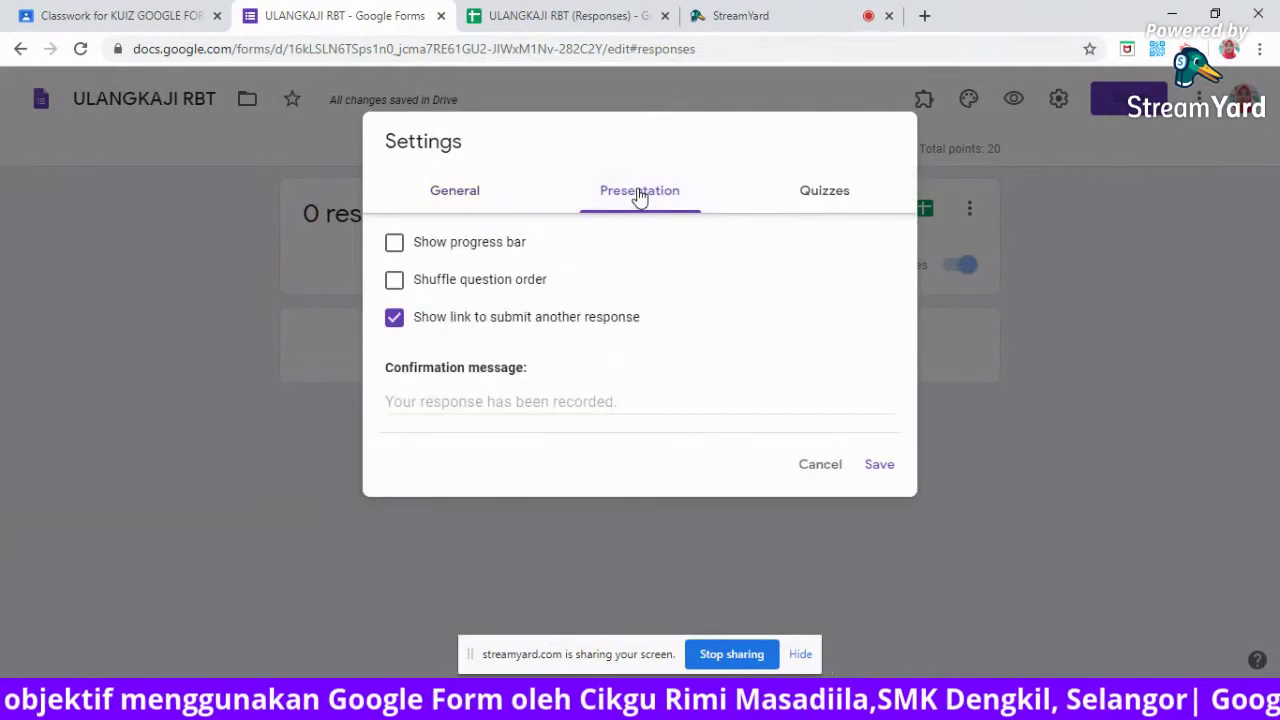
left_click(833, 203)
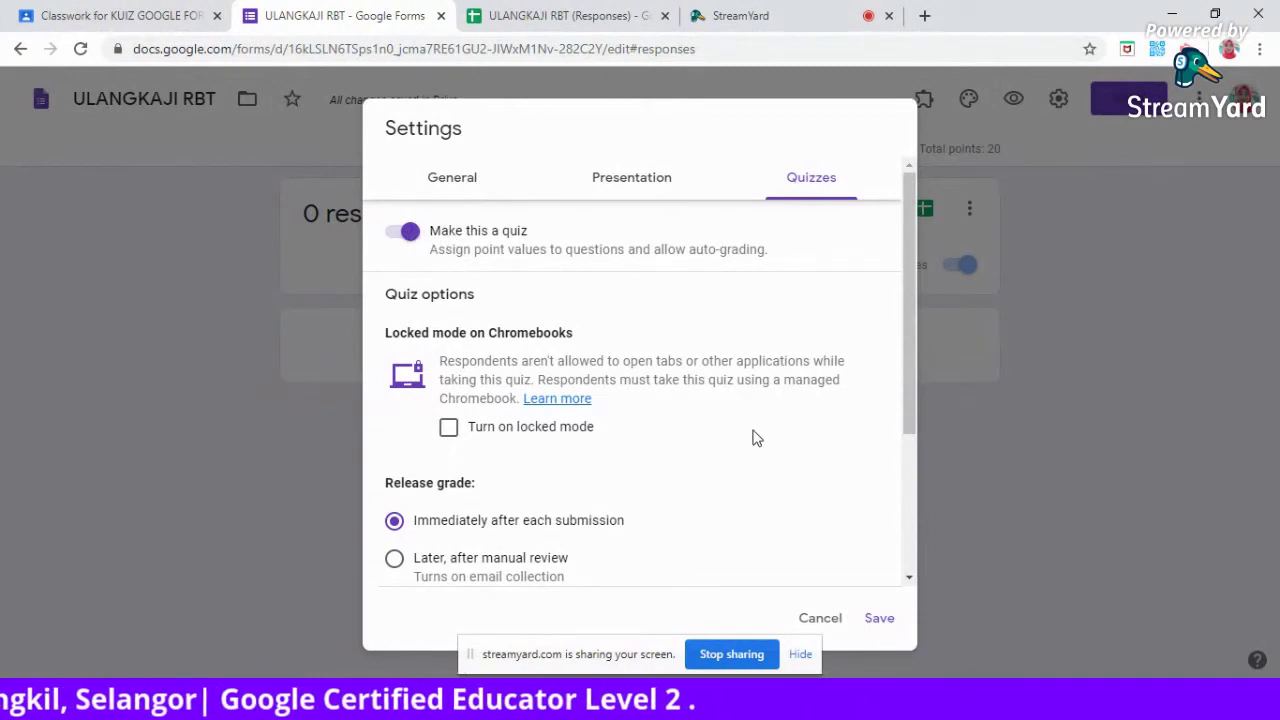
left_click_drag(907, 343, 915, 498)
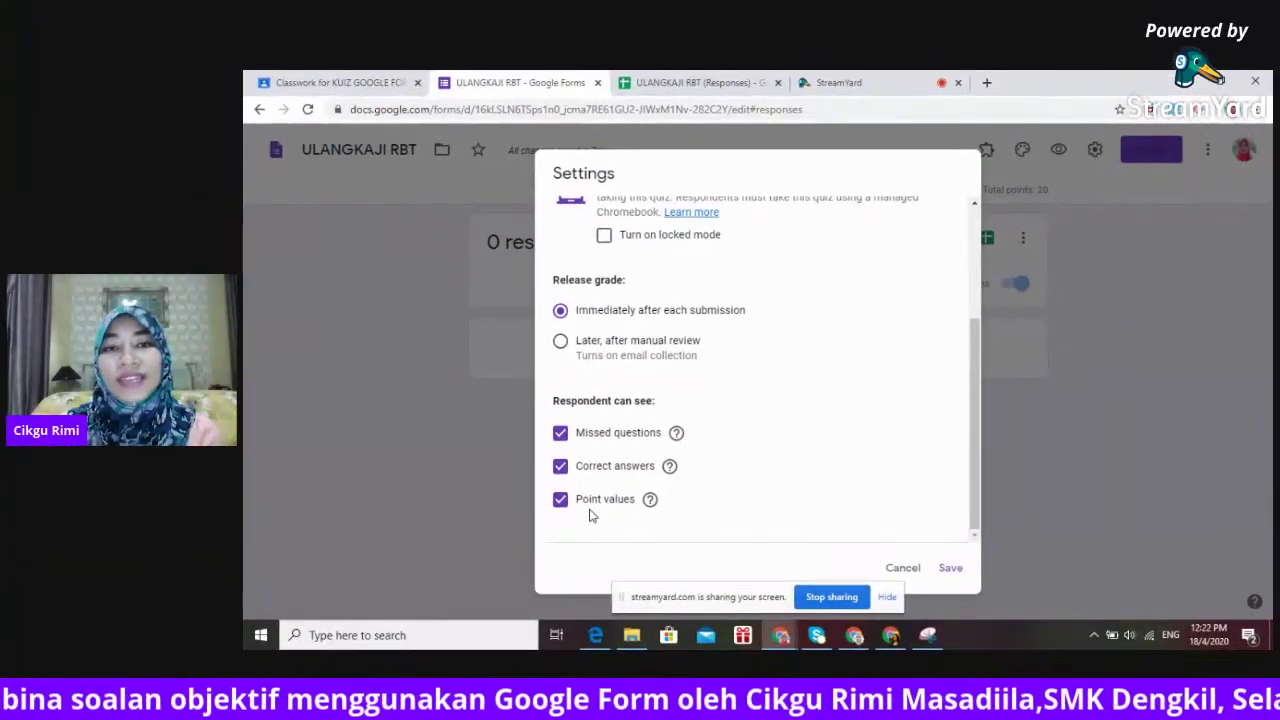
left_click(975, 222)
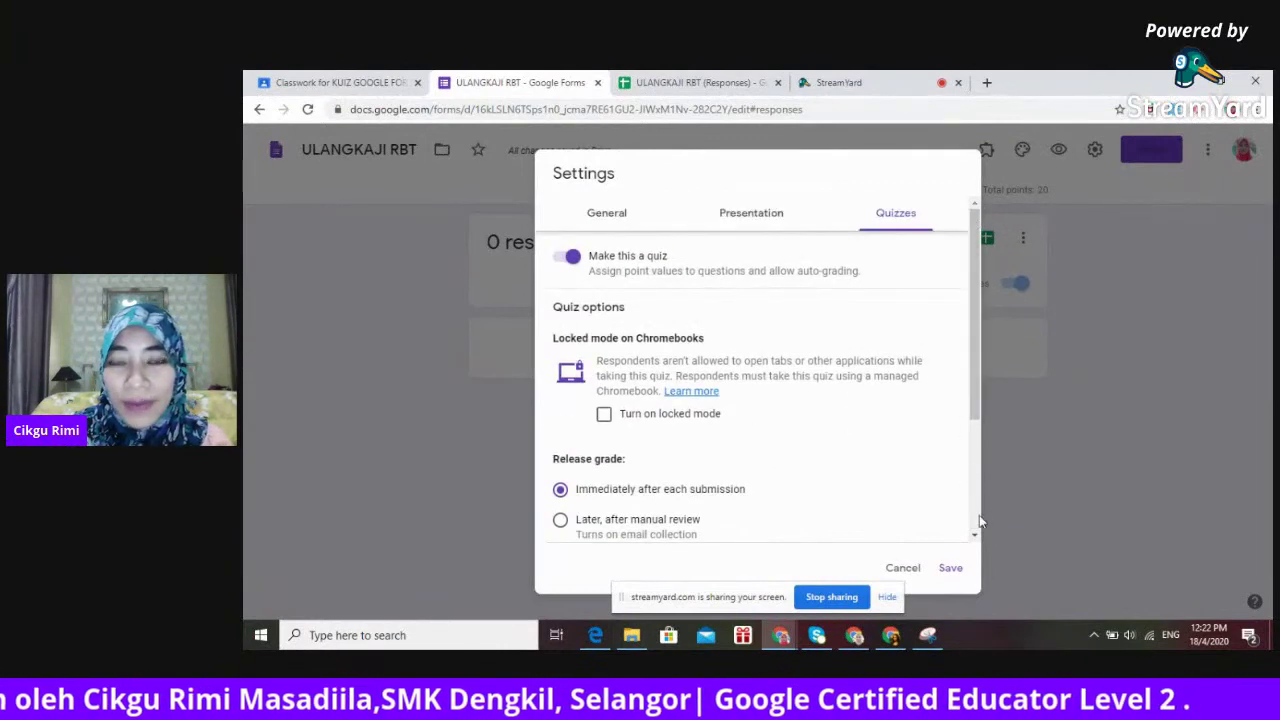
scroll(978, 522, "down", 3)
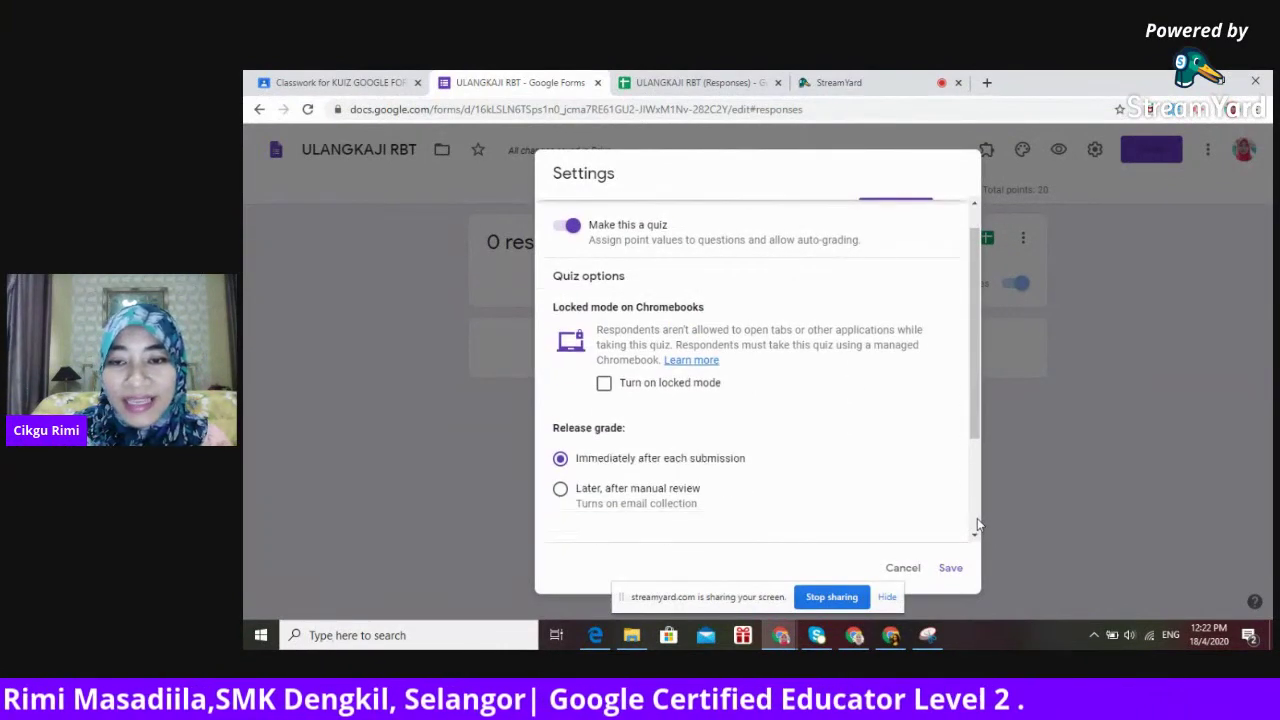
left_click(950, 568)
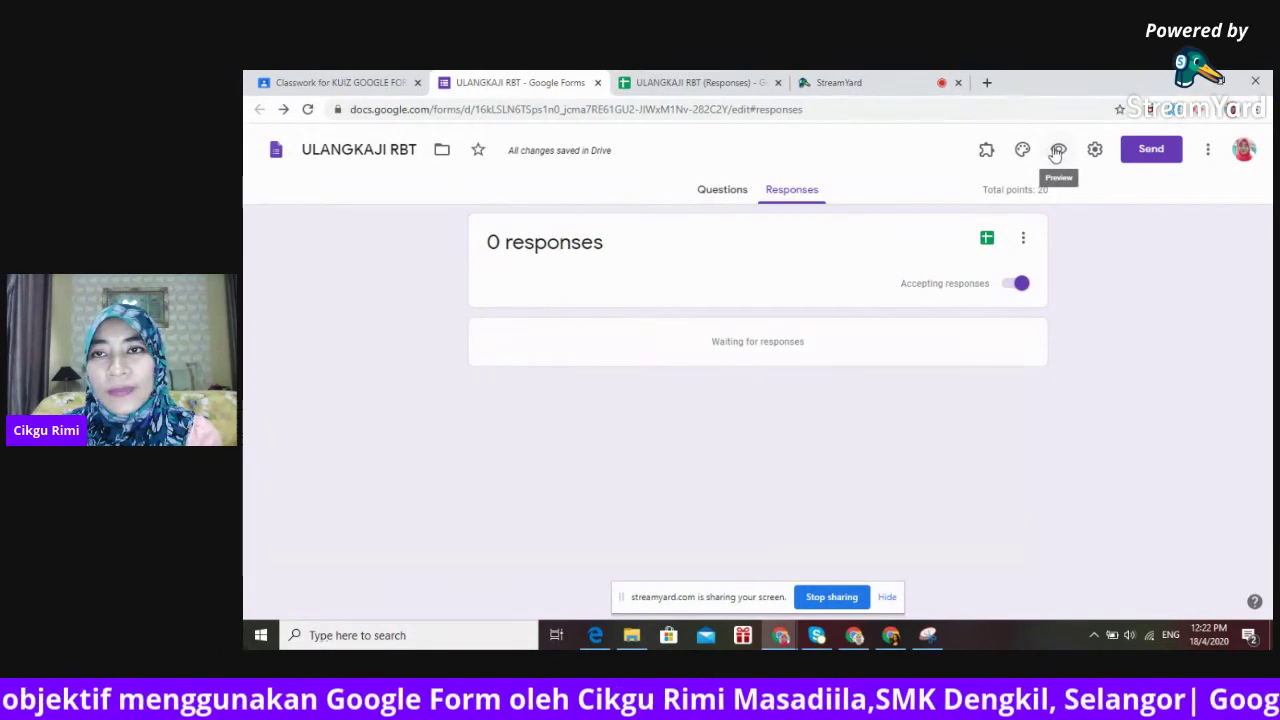
left_click(1057, 150)
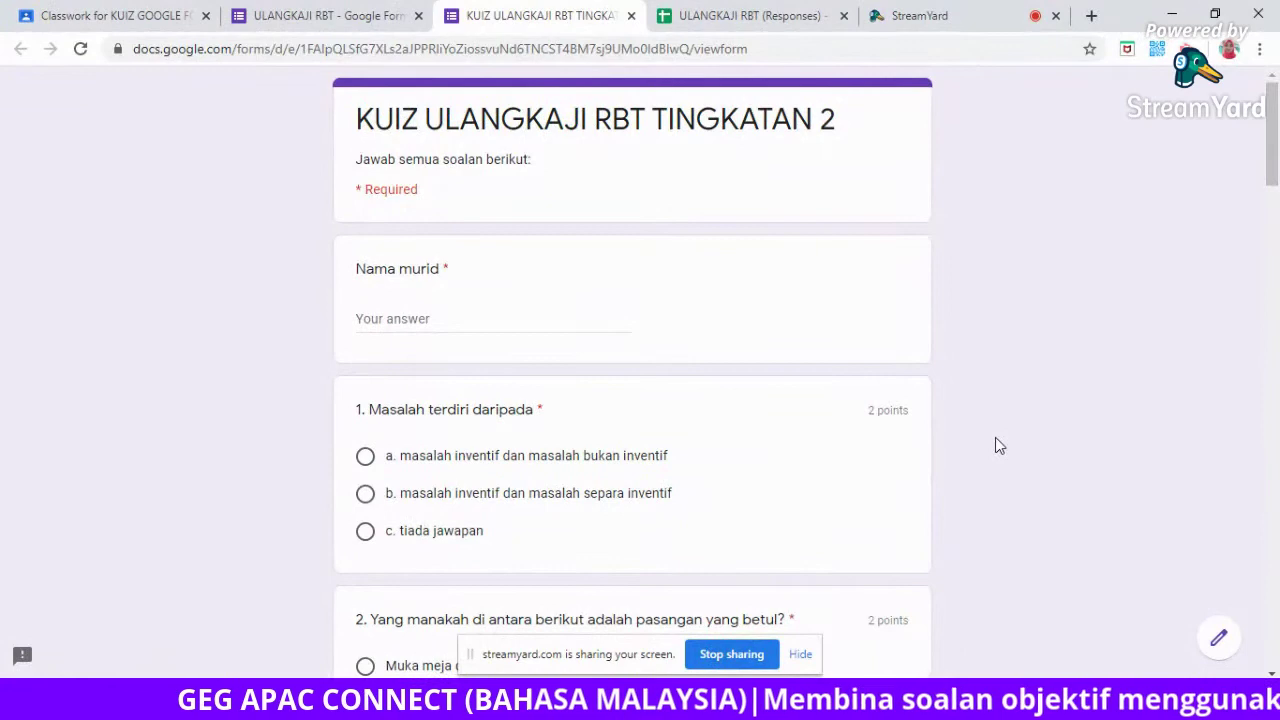
scroll(996, 438, "down", 3)
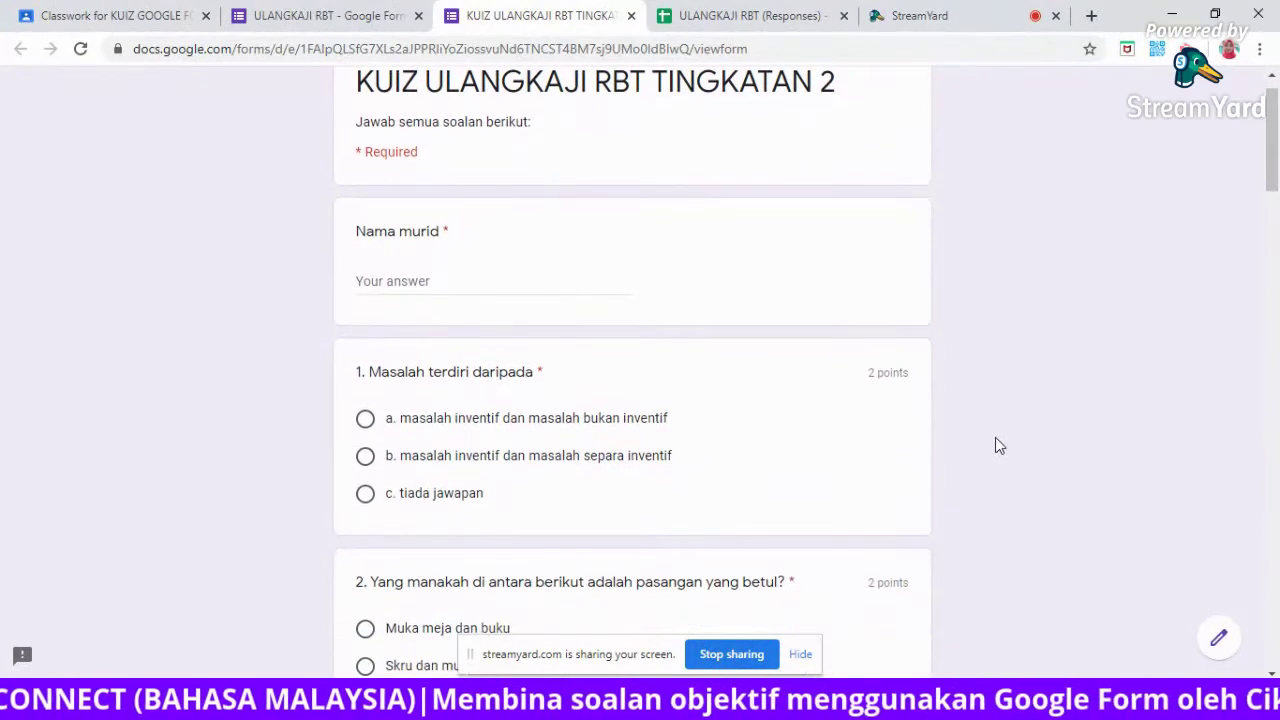
scroll(995, 437, "down", 3)
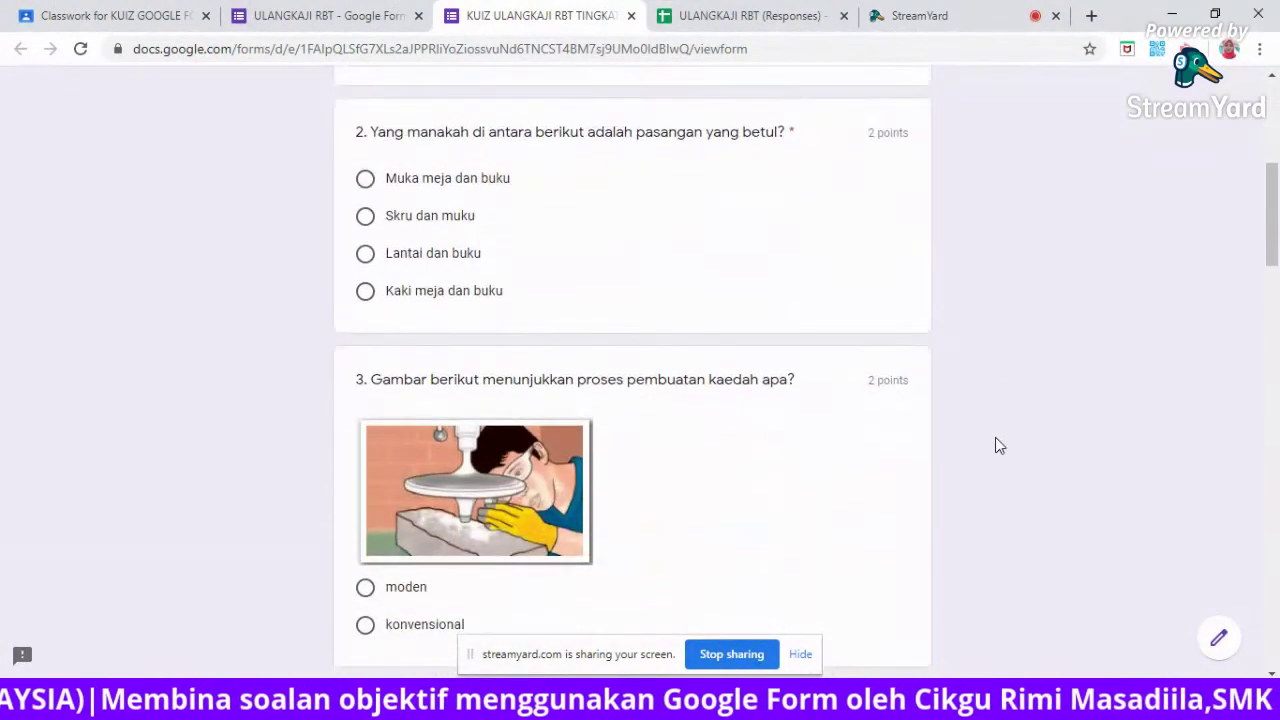
scroll(995, 440, "down", 4)
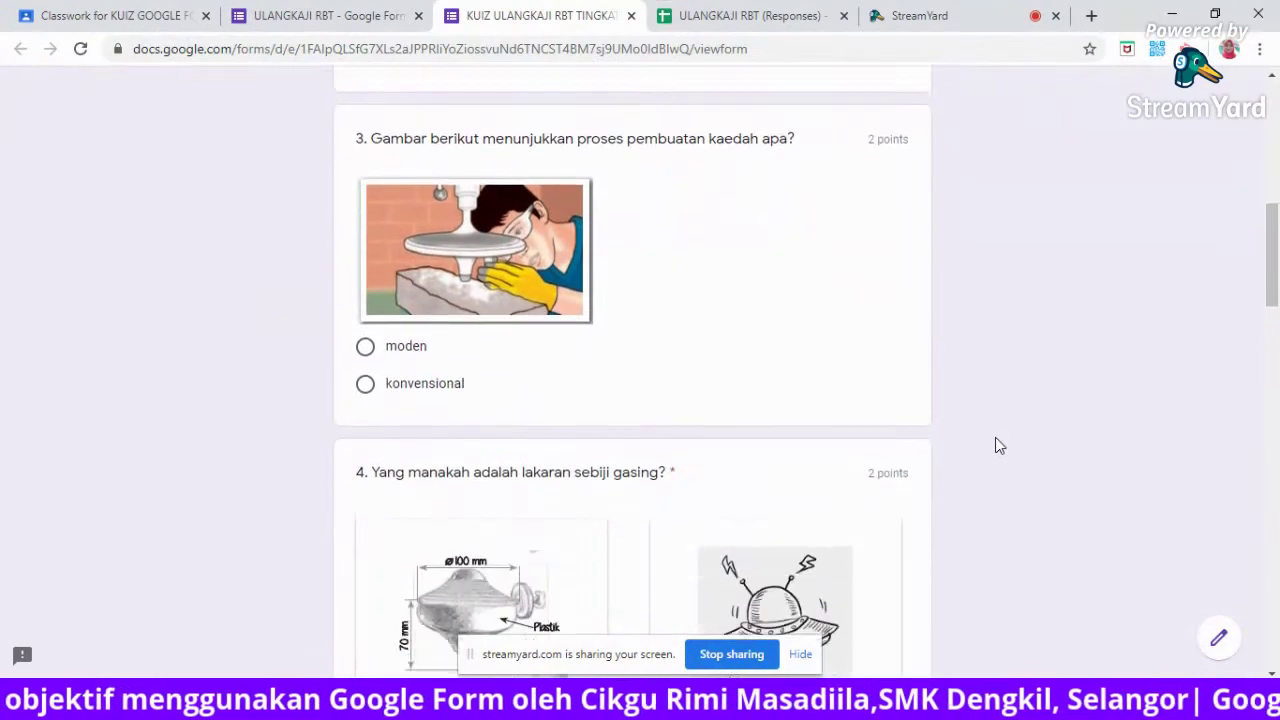
scroll(995, 438, "down", 3)
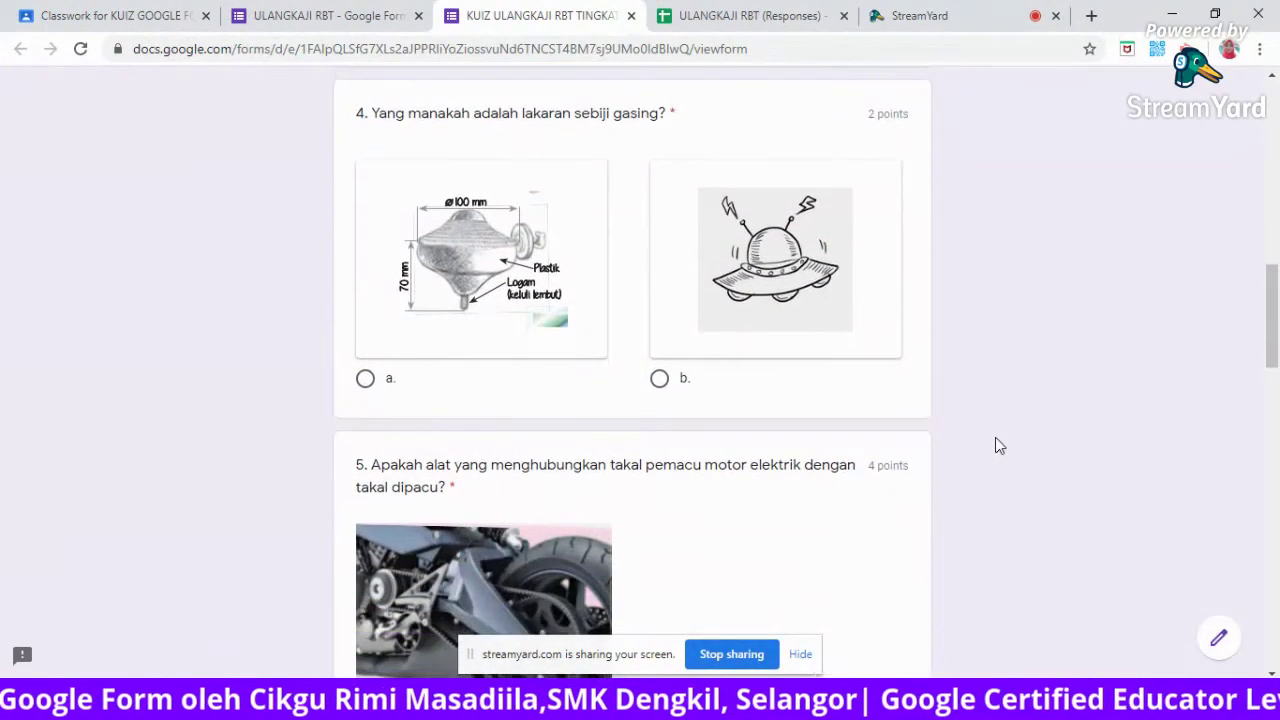
scroll(995, 440, "down", 2)
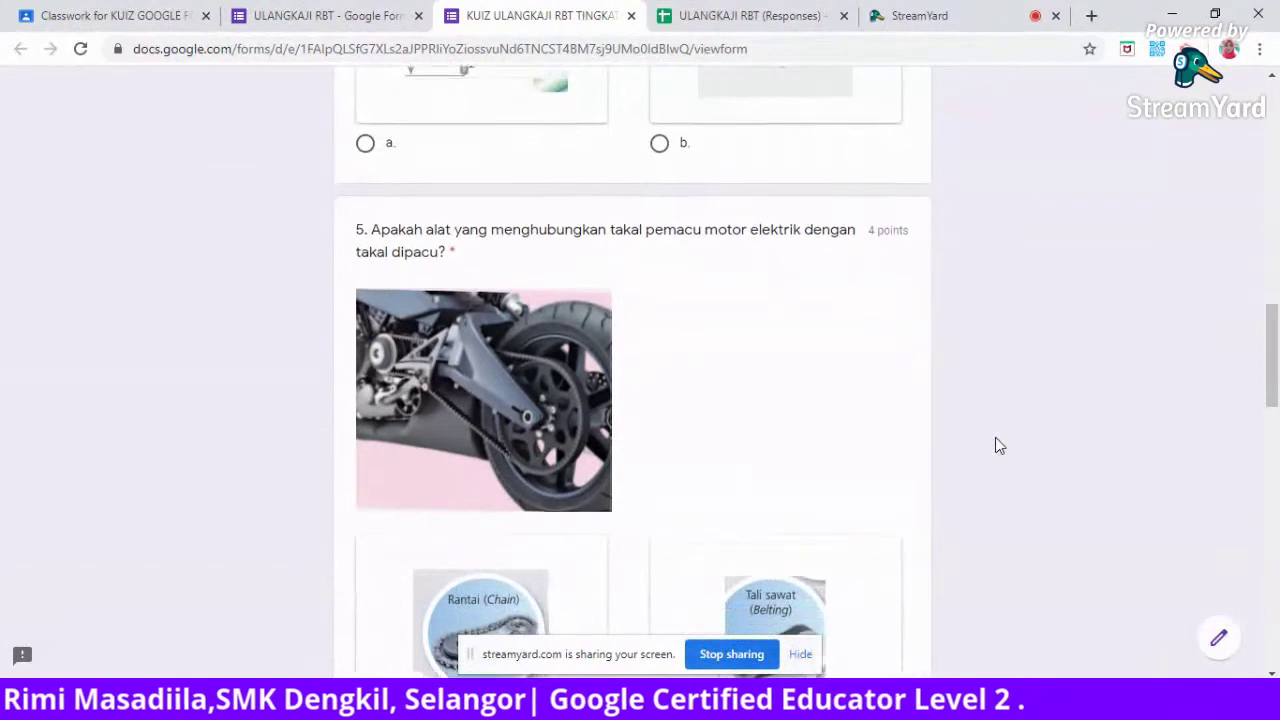
scroll(995, 445, "down", 4)
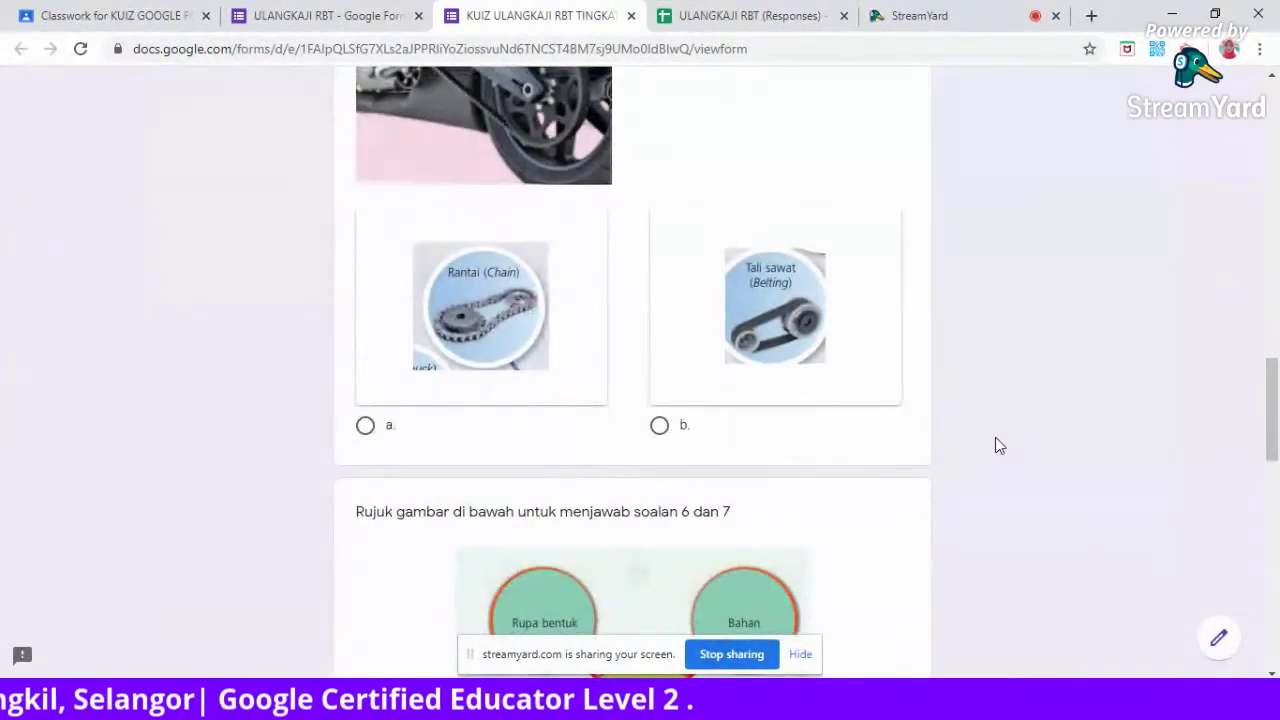
scroll(995, 445, "down", 5)
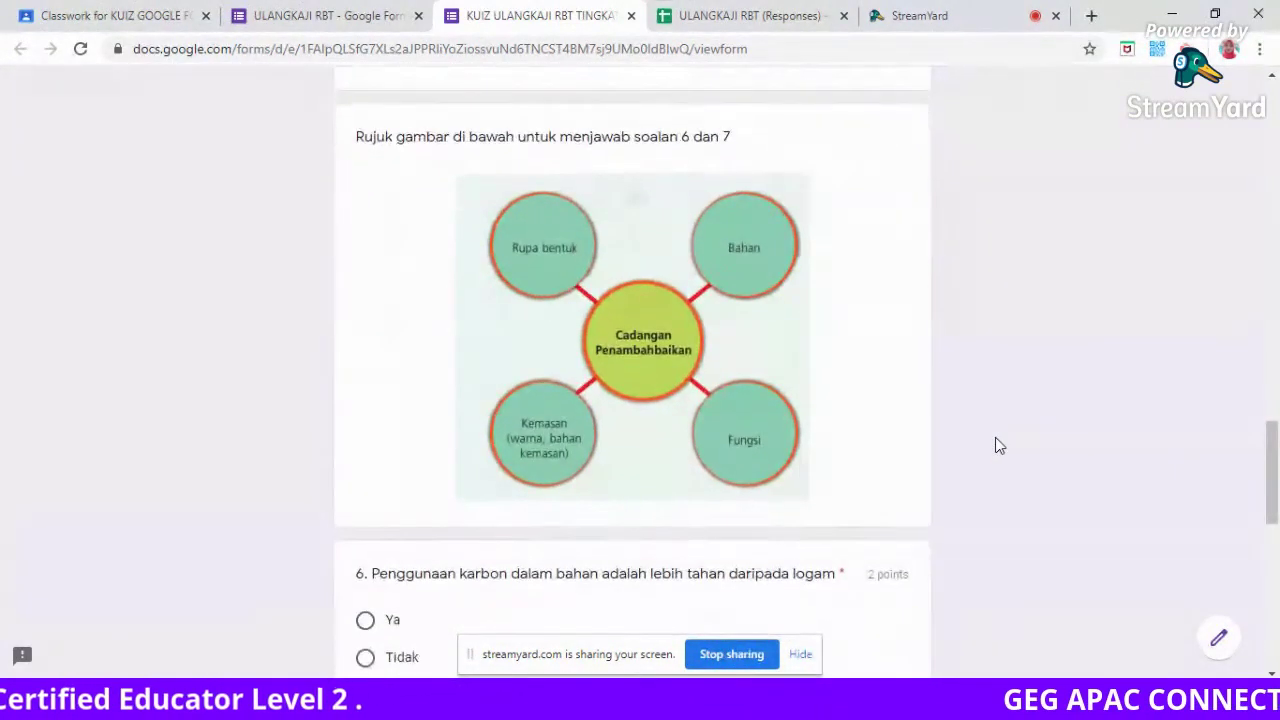
scroll(995, 445, "down", 4)
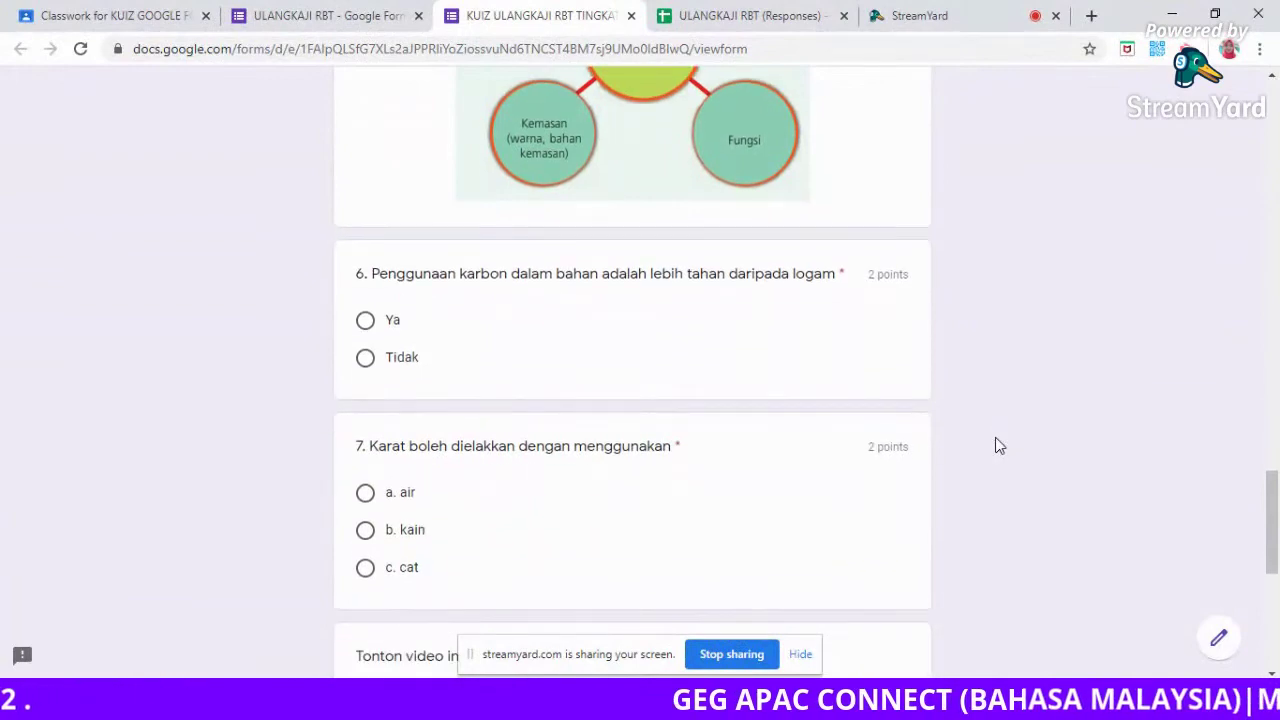
scroll(995, 445, "down", 3)
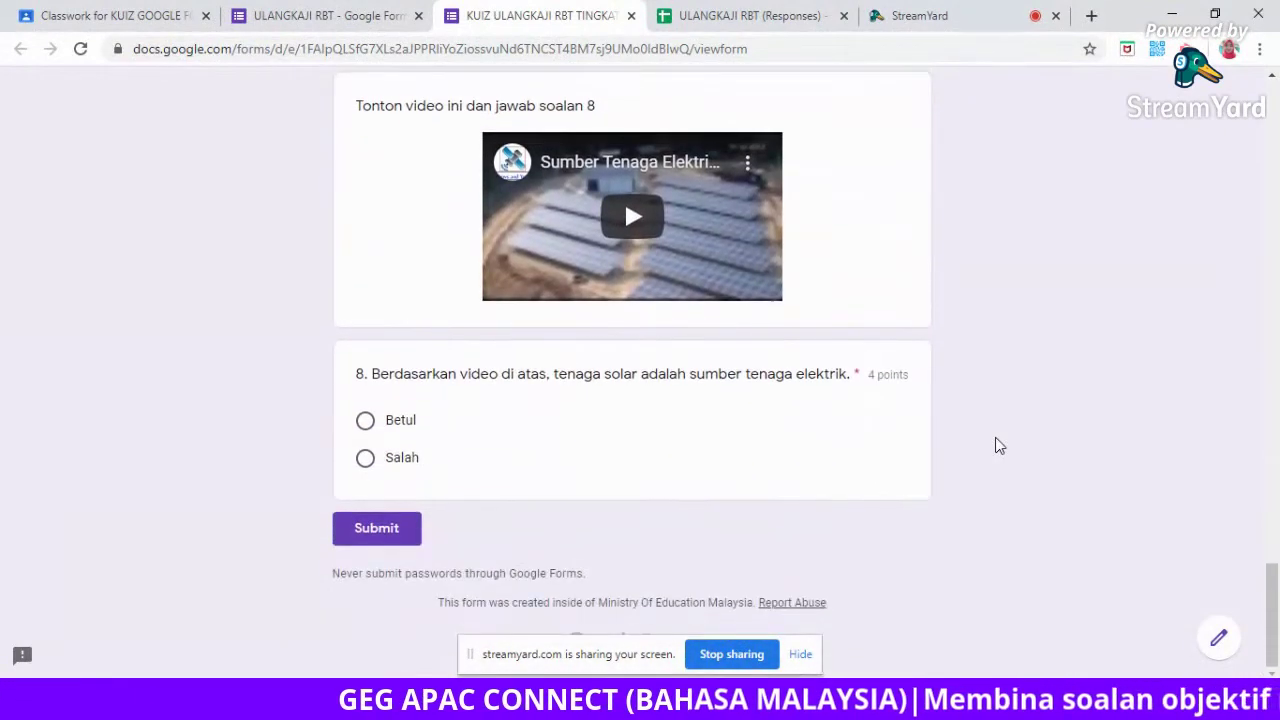
scroll(995, 445, "up", 6)
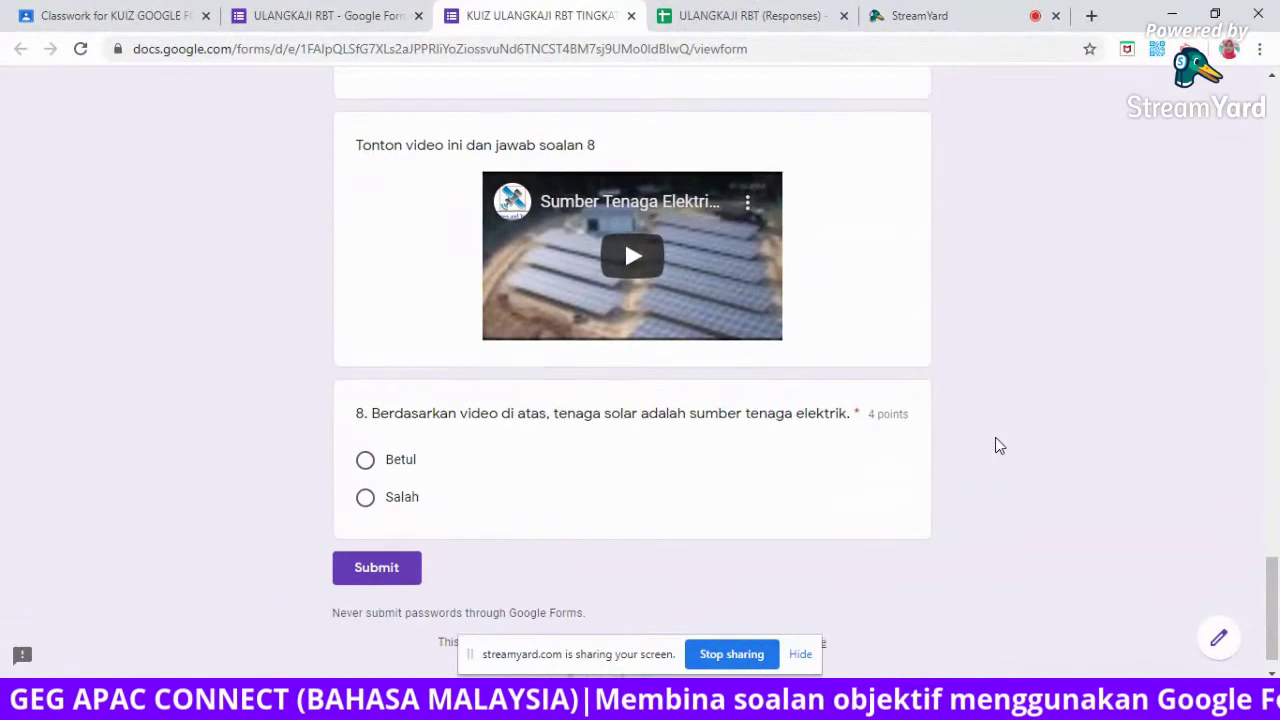
scroll(995, 445, "up", 20)
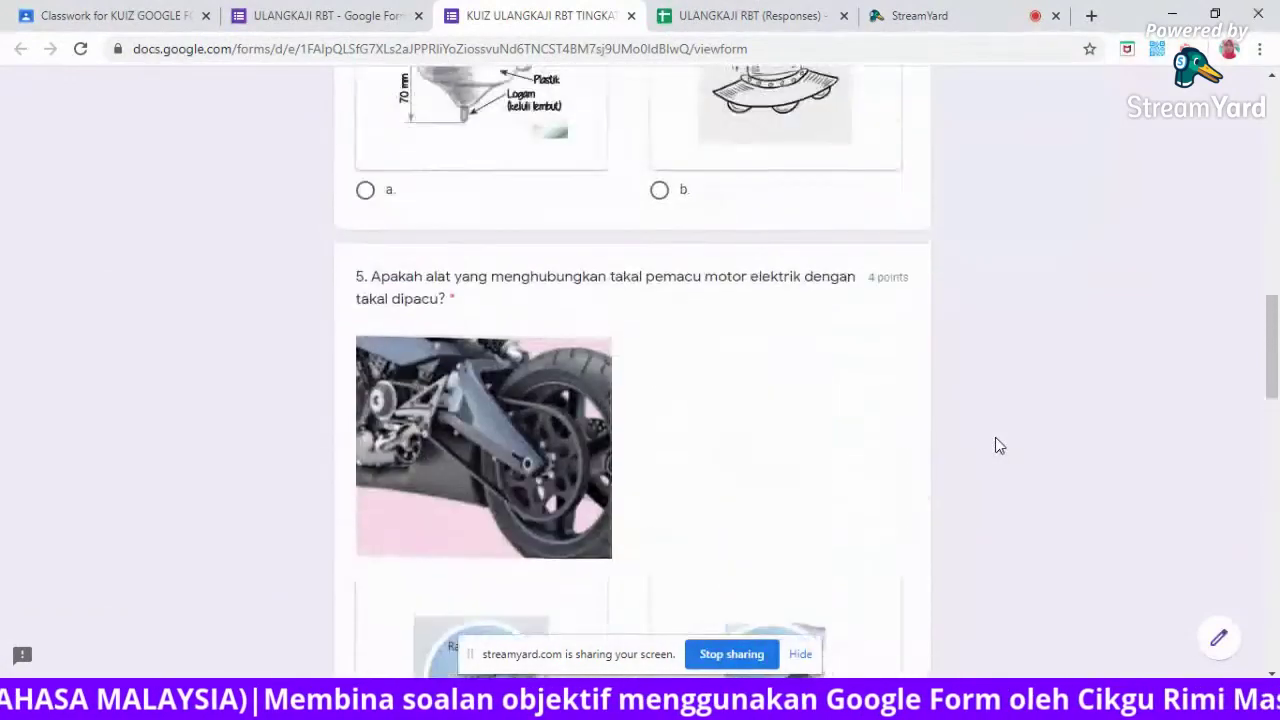
scroll(995, 445, "up", 2)
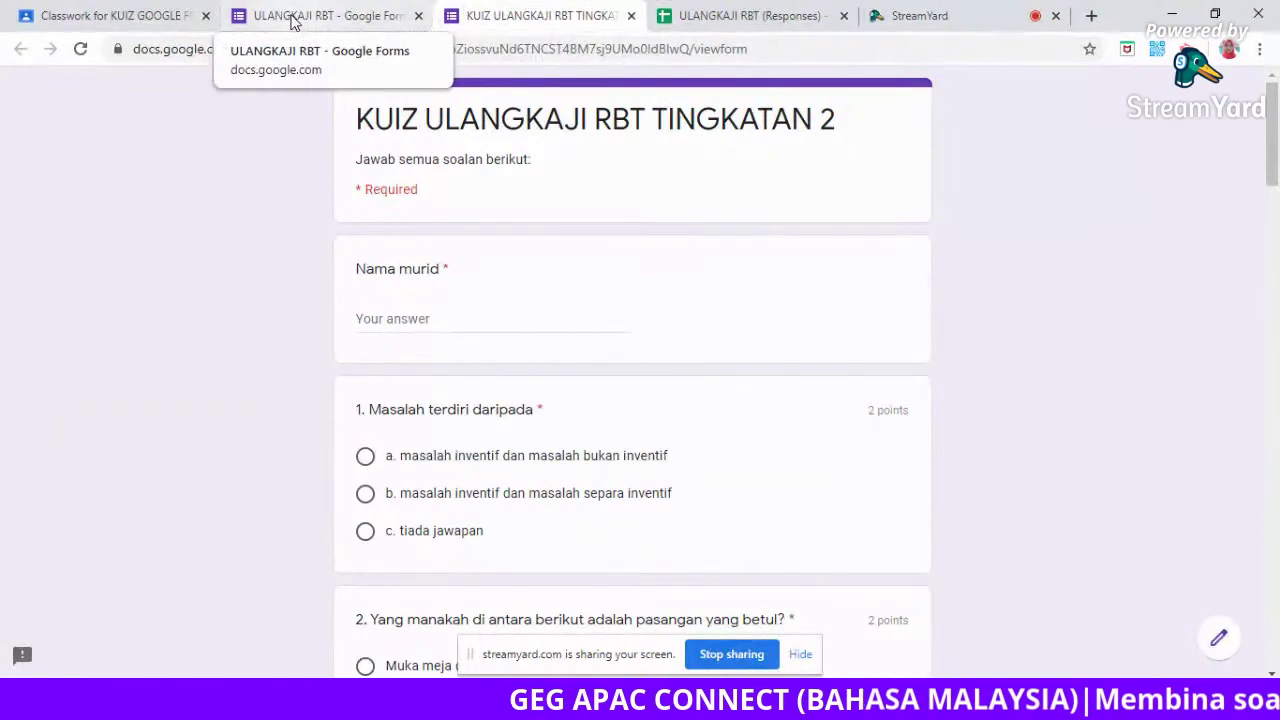
Return to the Classroom tab with the ULANGKAJI RBT TINGKATAN 2 draft and its attached quiz.
left_click(148, 18)
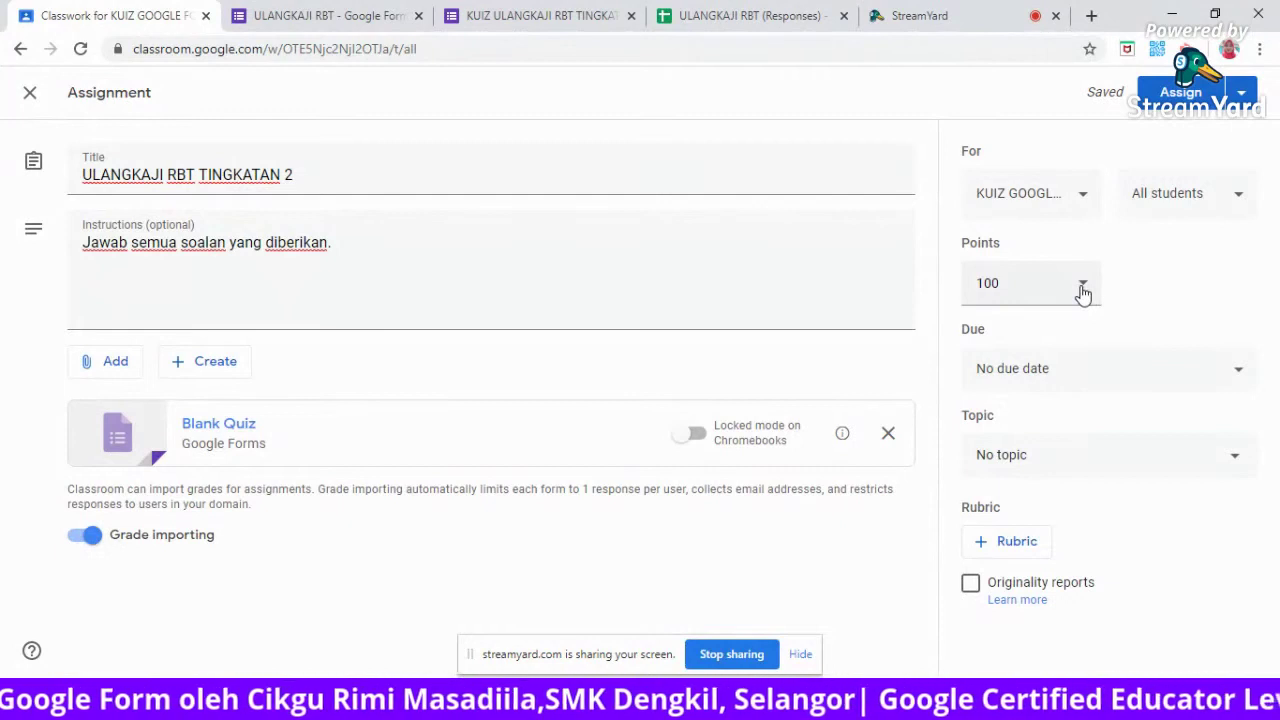
Change the assignment's points from 100 to 20.
left_click(1083, 291)
key("BackSpace")
key("BackSpace")
type("2")
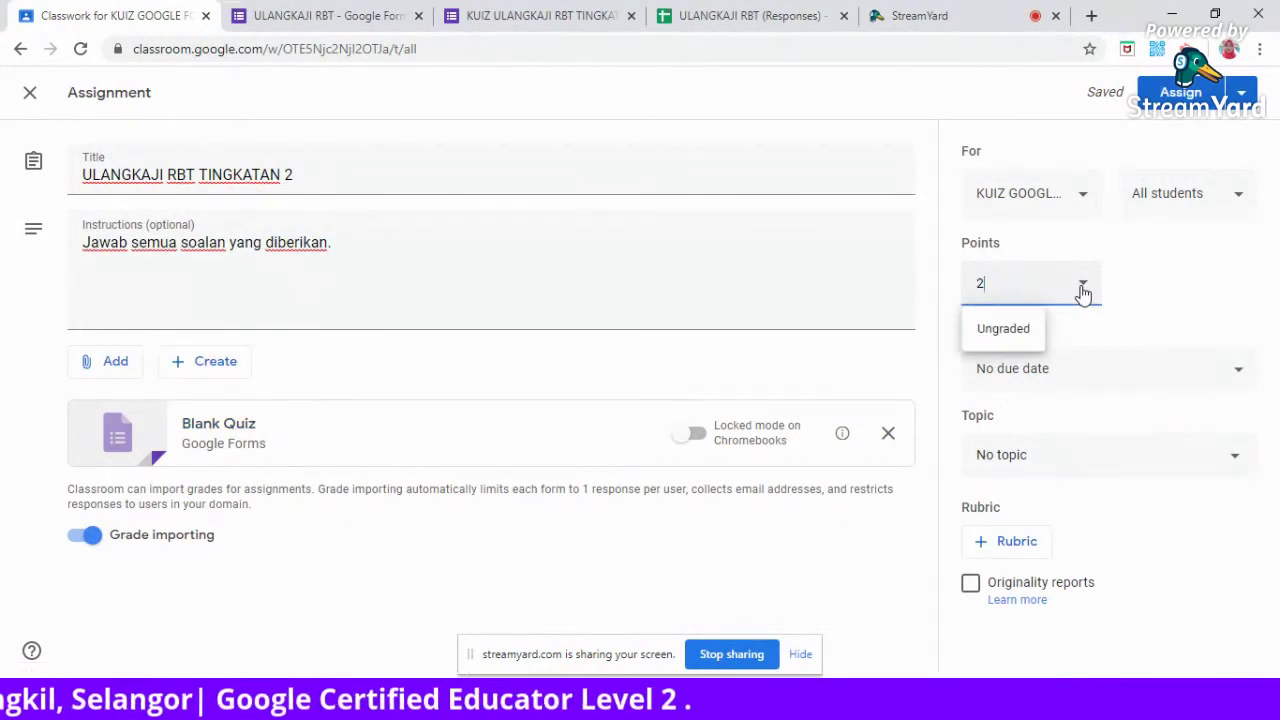
type("0")
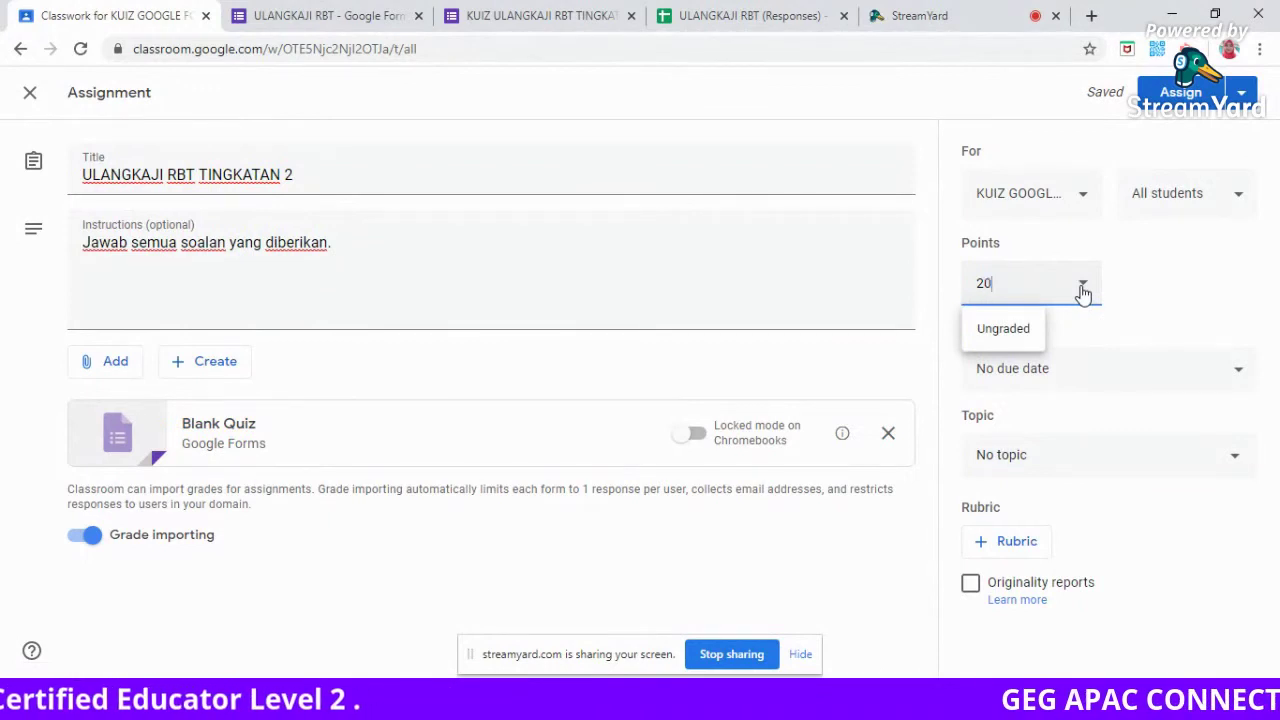
left_click(1150, 323)
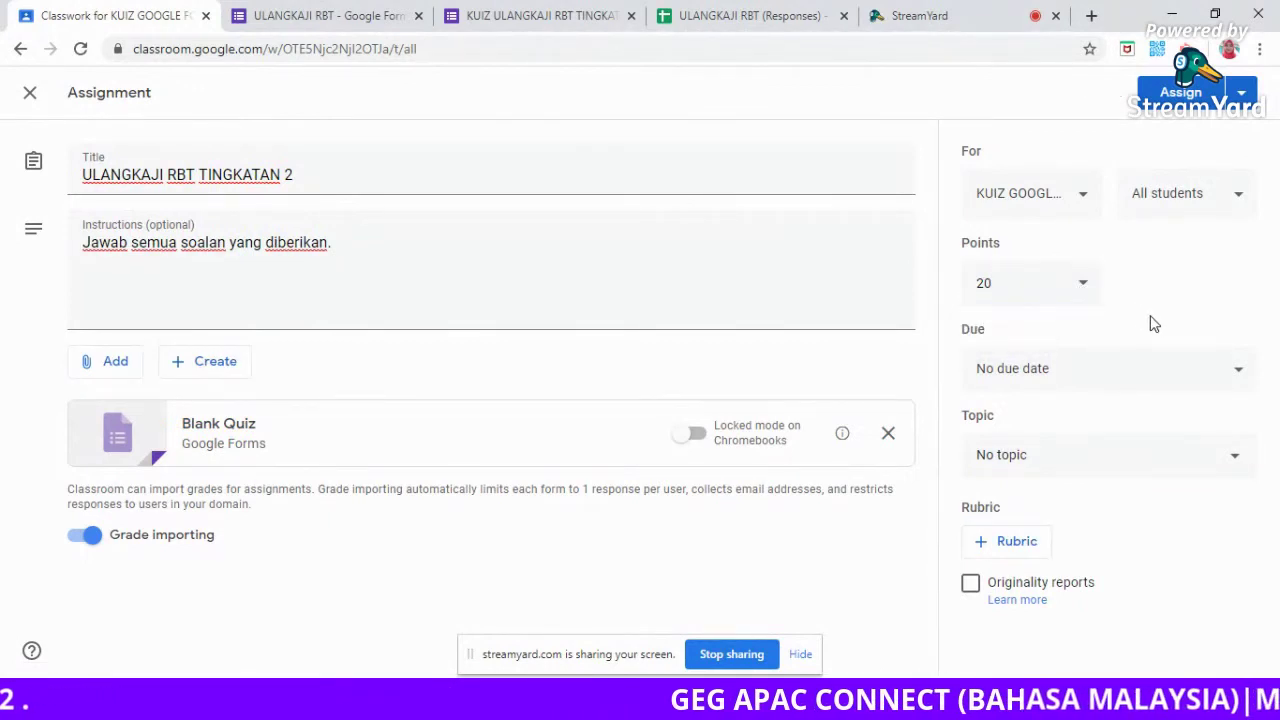
Set the assignment's due date to Apr 30, 2020.
left_click(1238, 372)
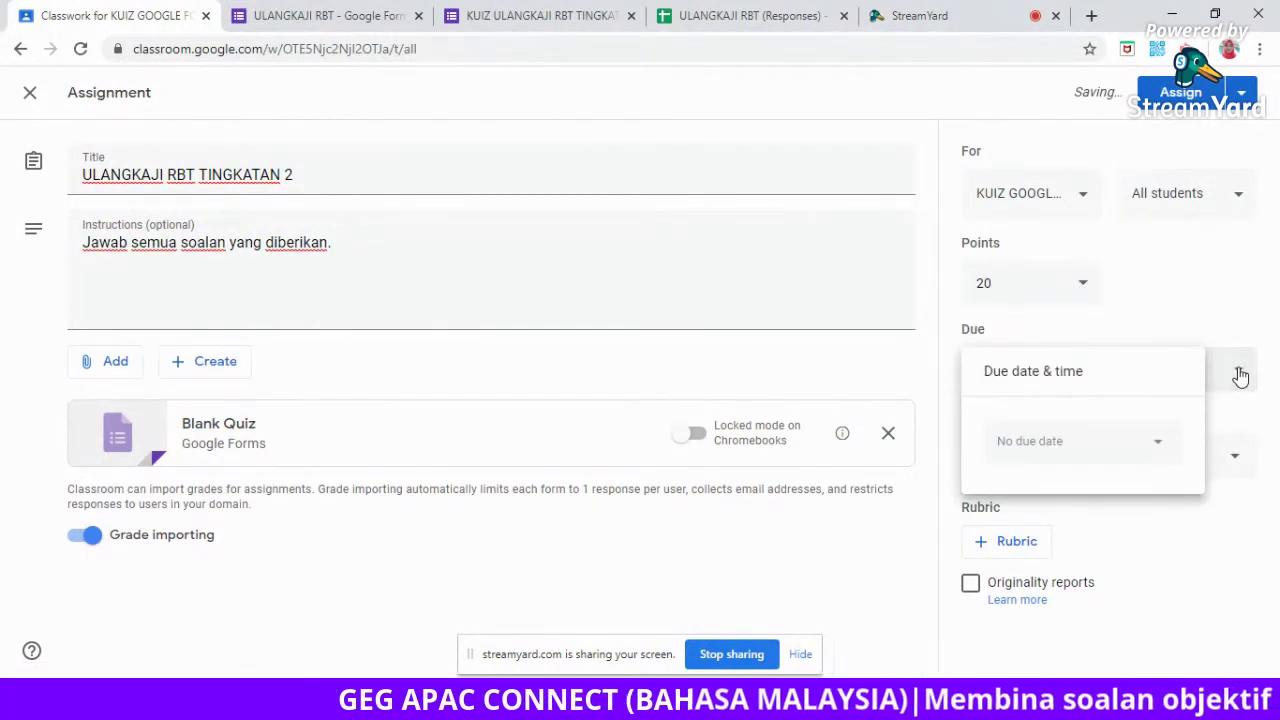
left_click(1155, 449)
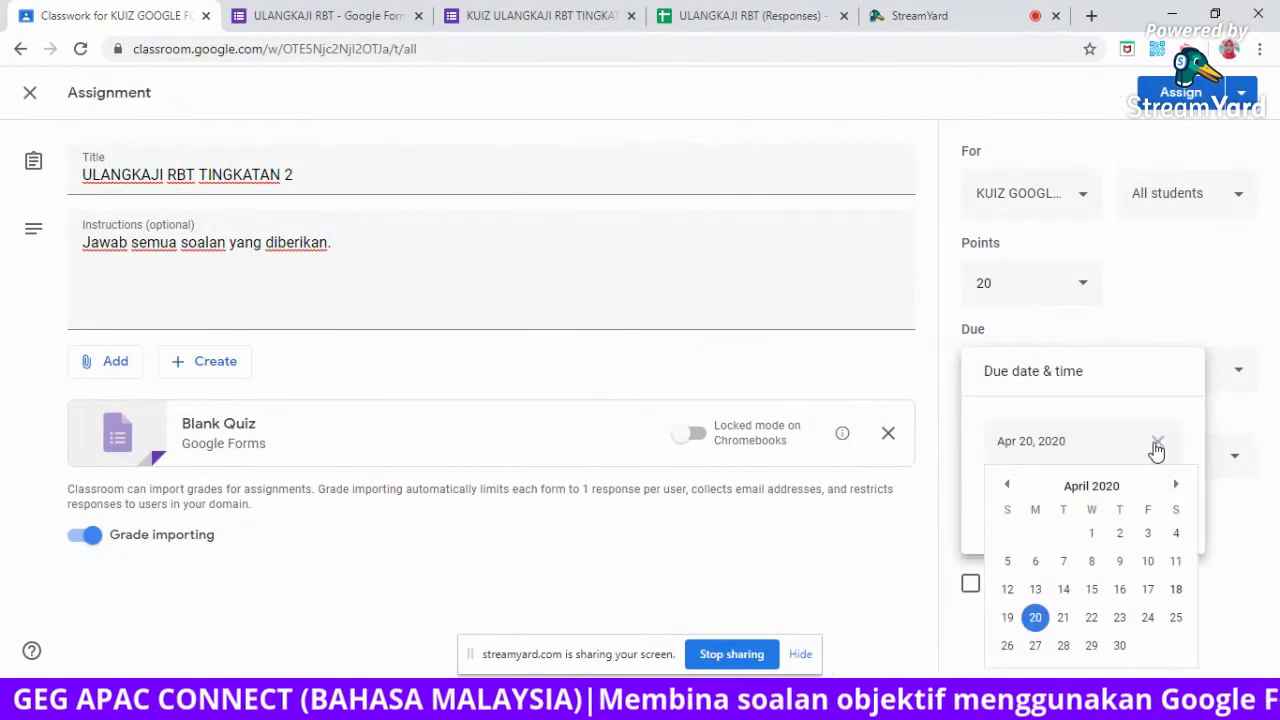
left_click(1119, 645)
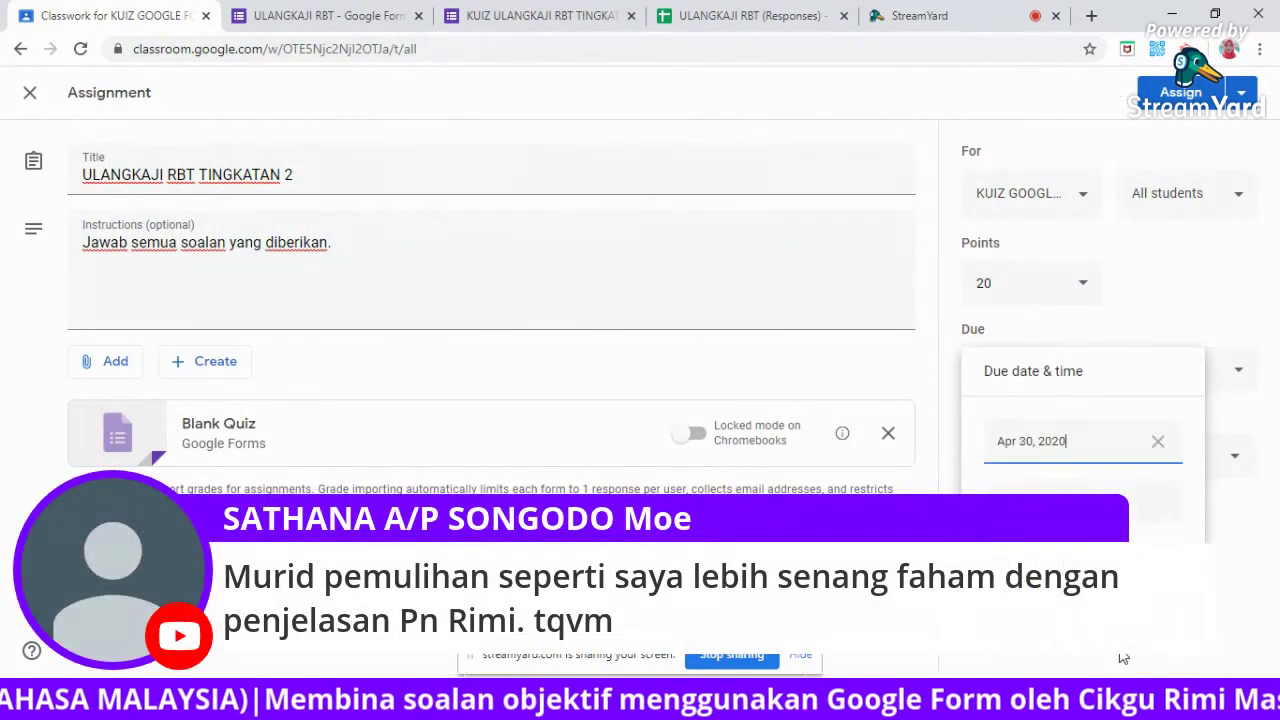
left_click(1196, 420)
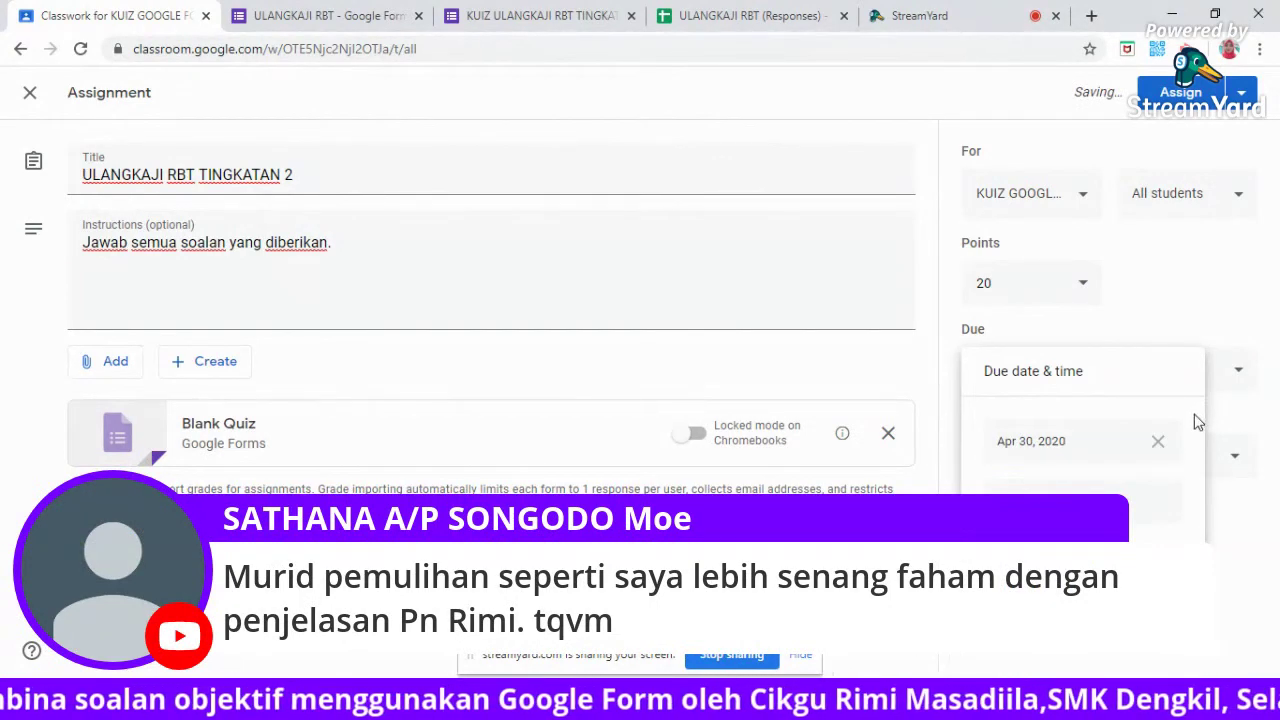
left_click(1229, 429)
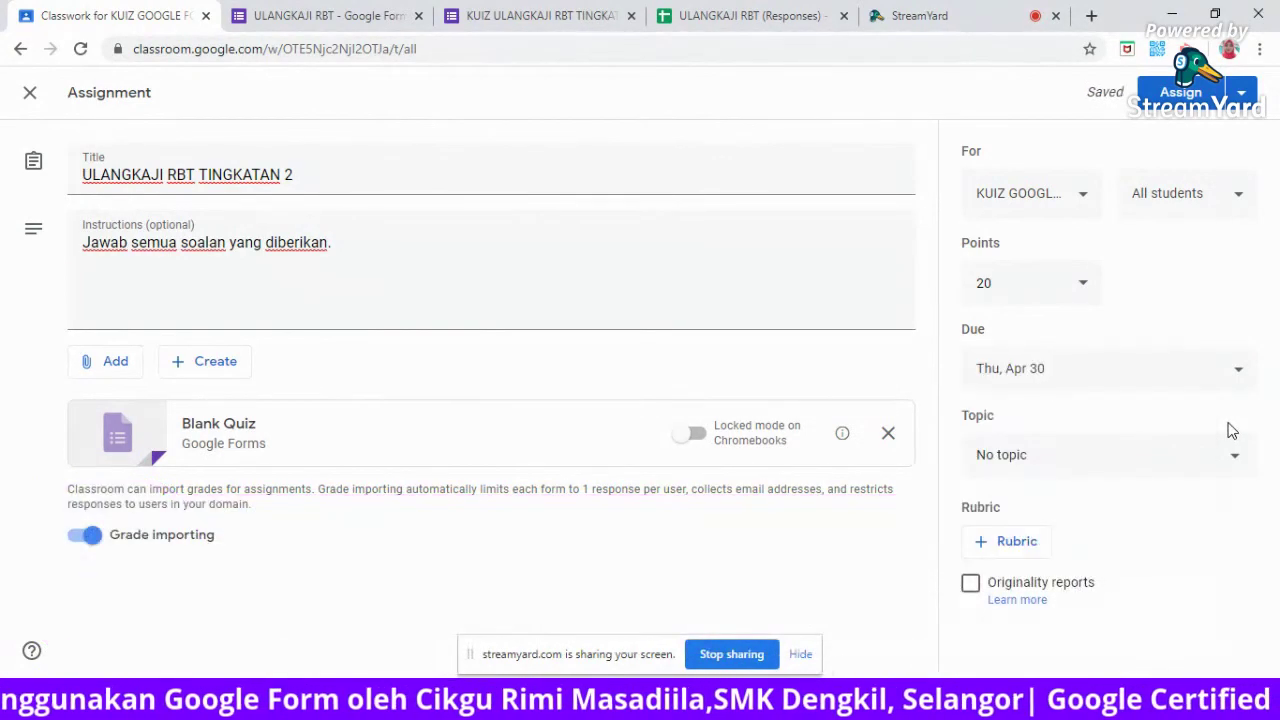
Create a new topic named ULANGKAJI and post the assignment to the class.
left_click(1019, 460)
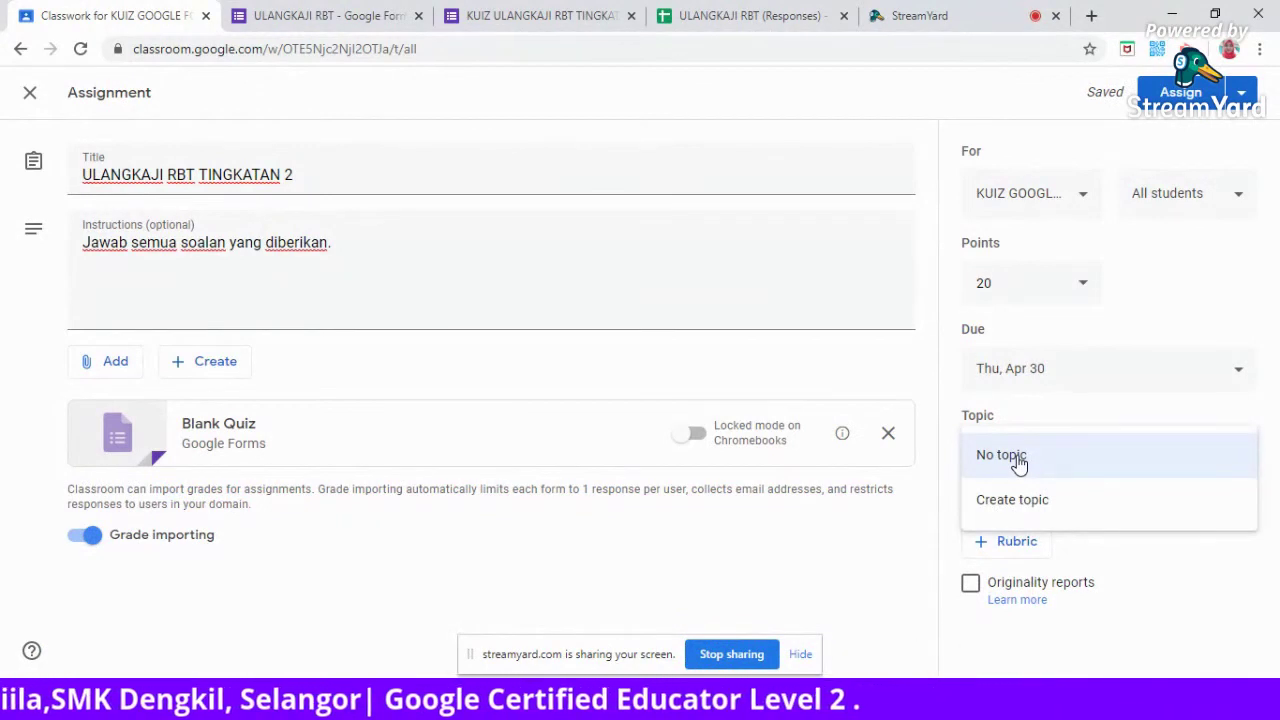
left_click(1012, 501)
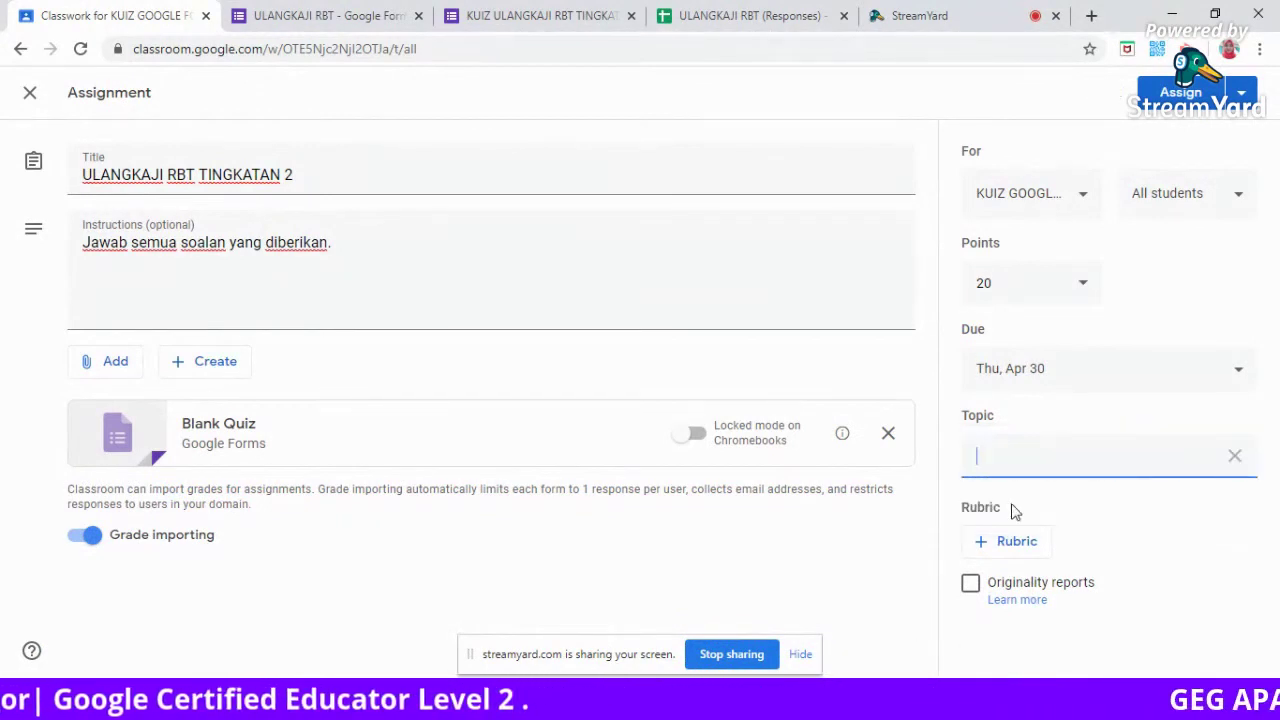
type("u")
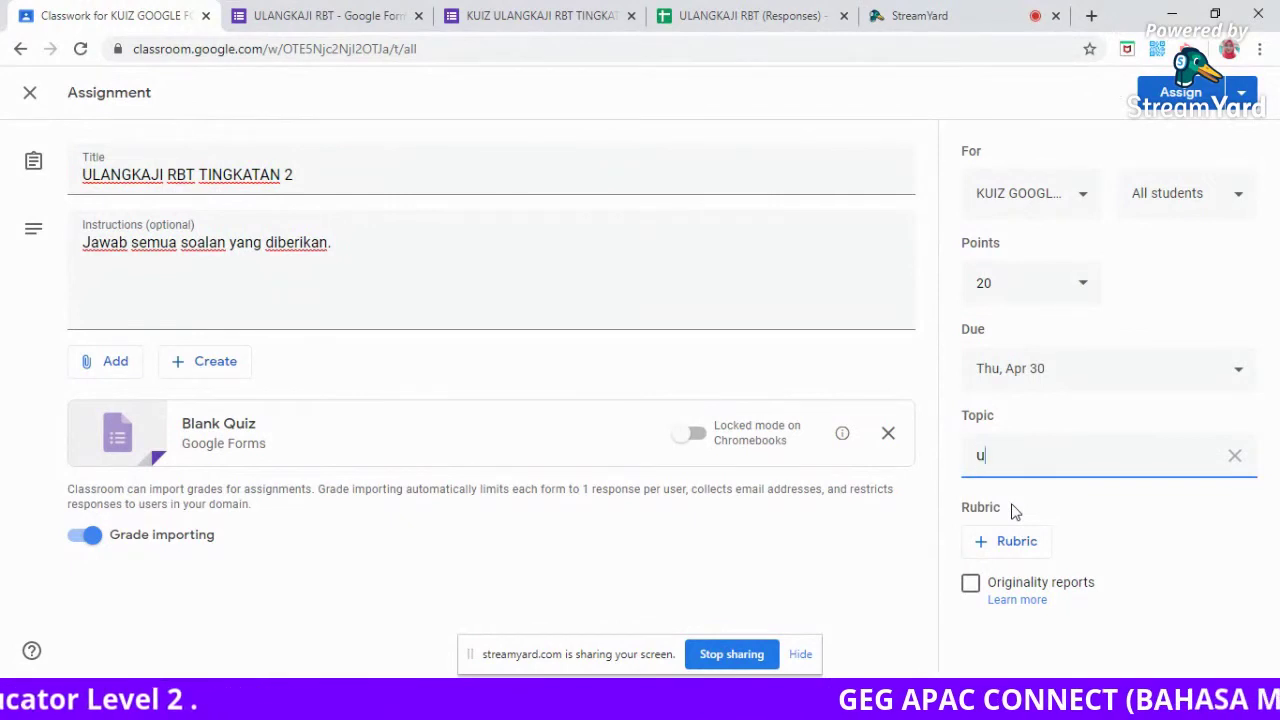
key("BackSpace")
type("ULANGKAJI")
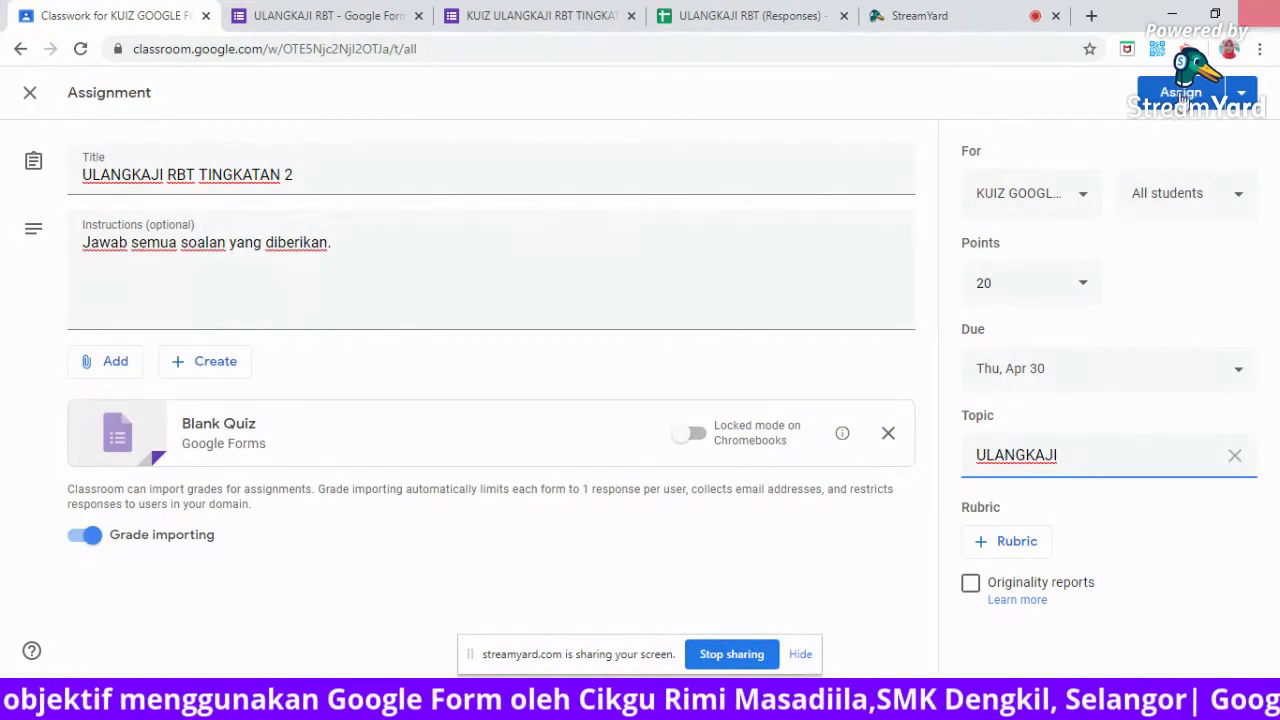
left_click(1182, 92)
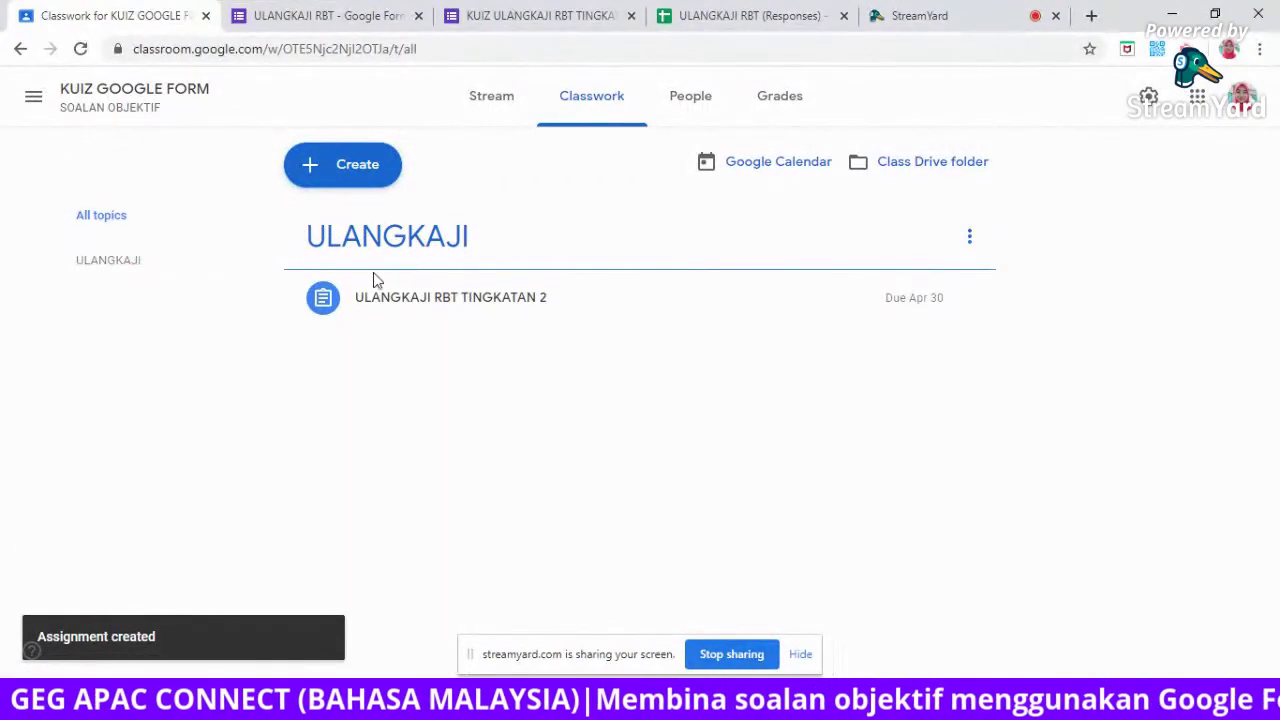
Check the posted assignment's details, People and Classwork, then switch to the student's Chrome window.
left_click(392, 303)
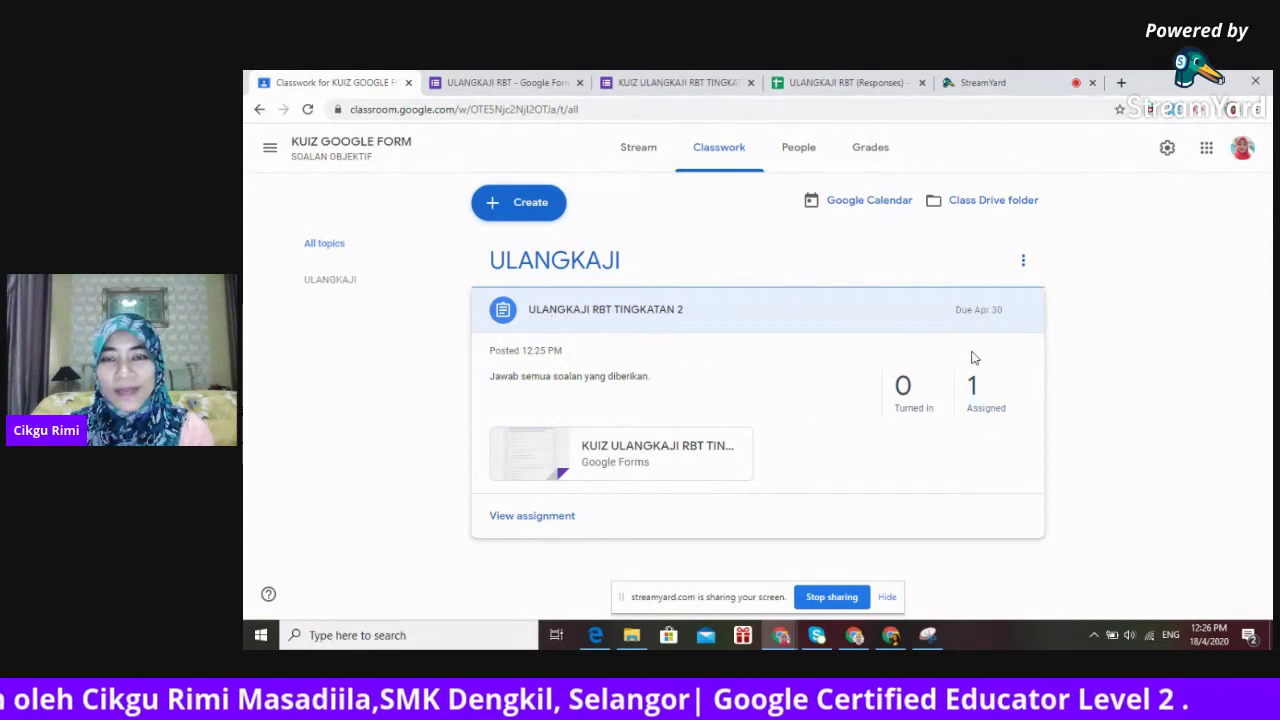
left_click(806, 156)
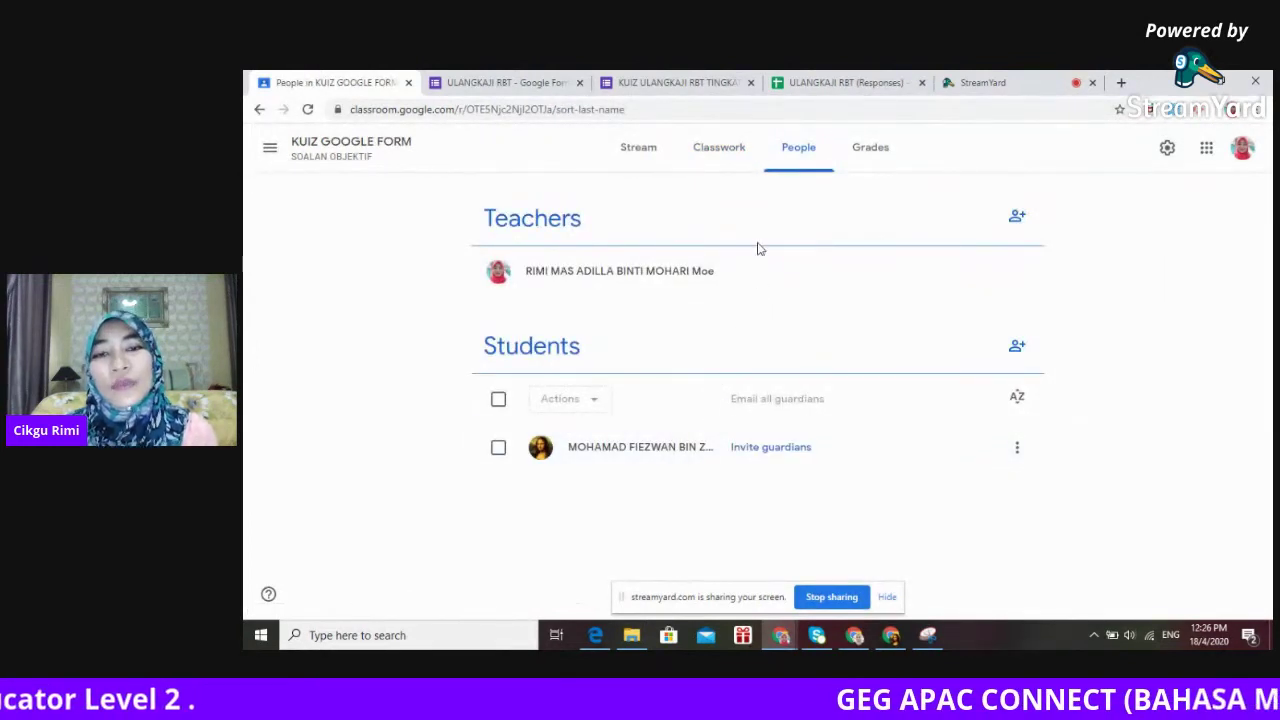
left_click(722, 155)
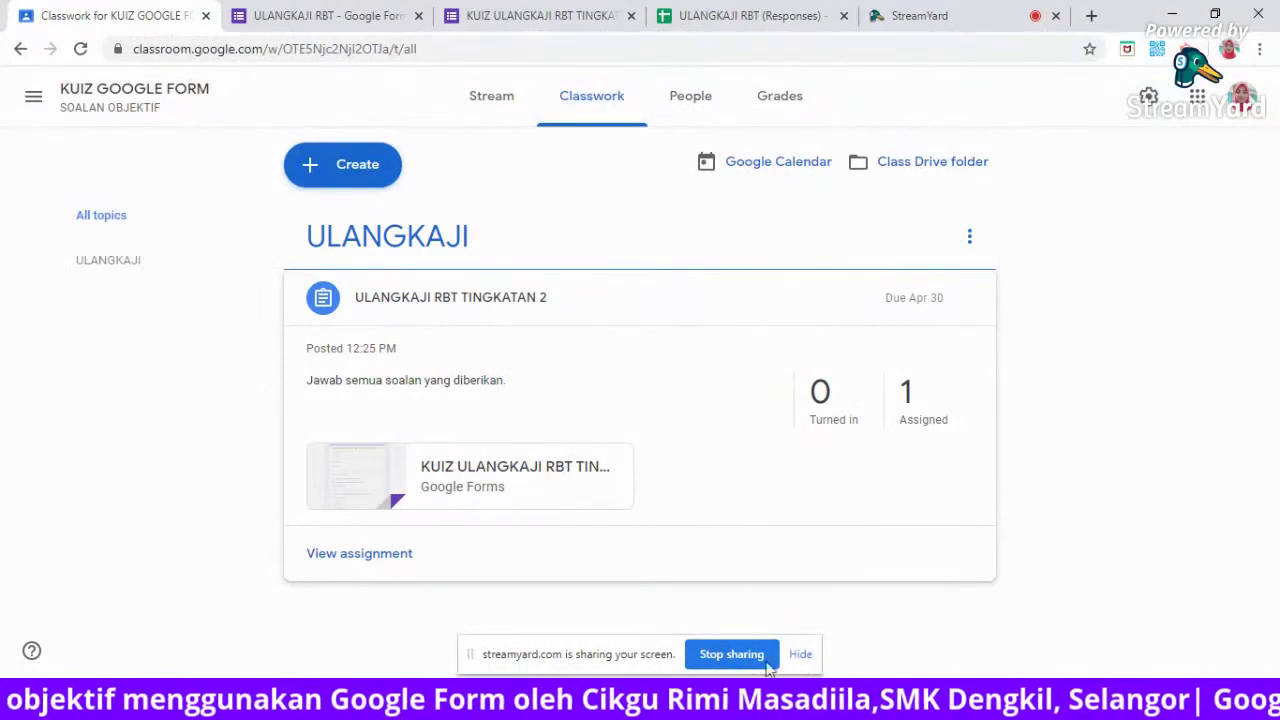
left_click(808, 608)
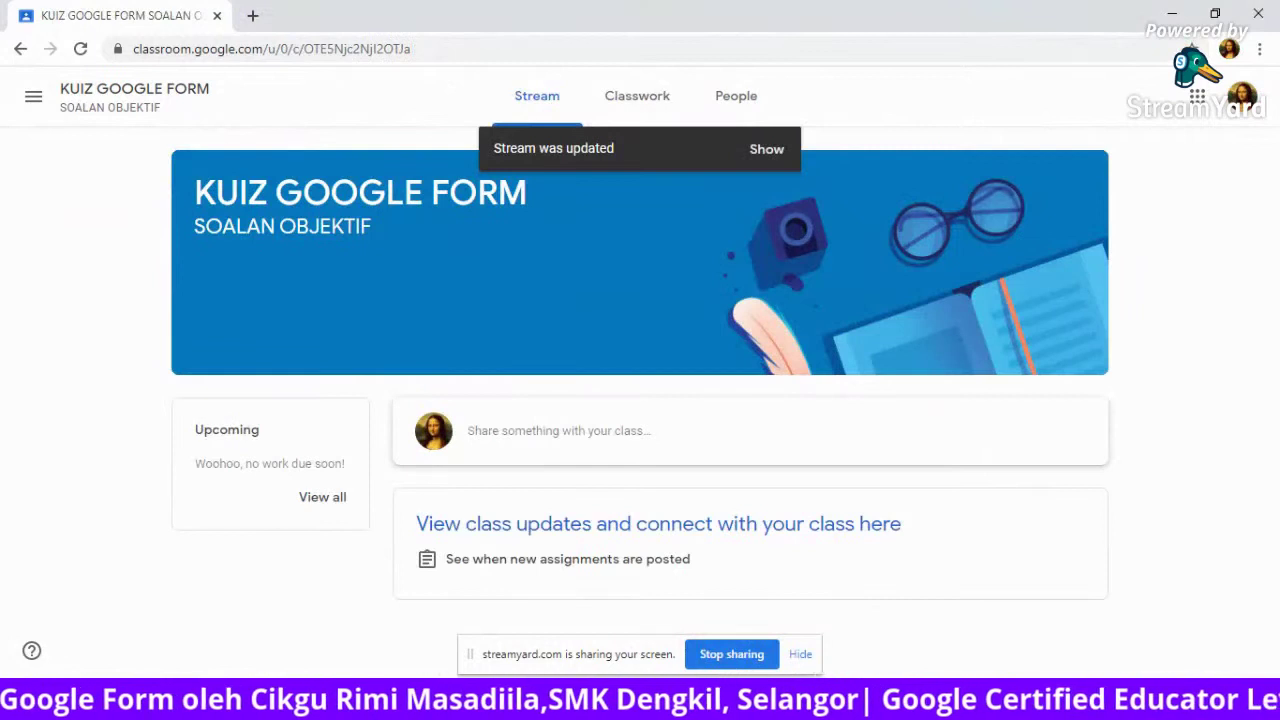
View the newly posted assignment in the stream, then go back to the list of all classes.
left_click(767, 152)
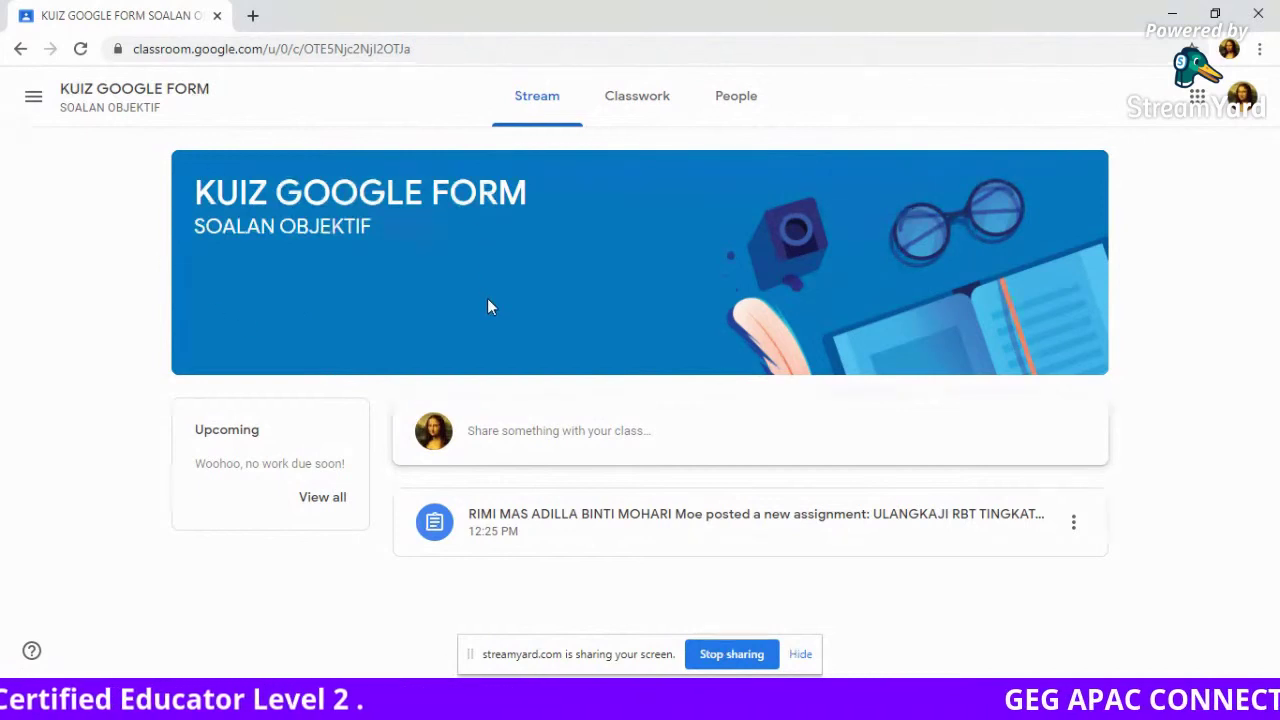
left_click(19, 50)
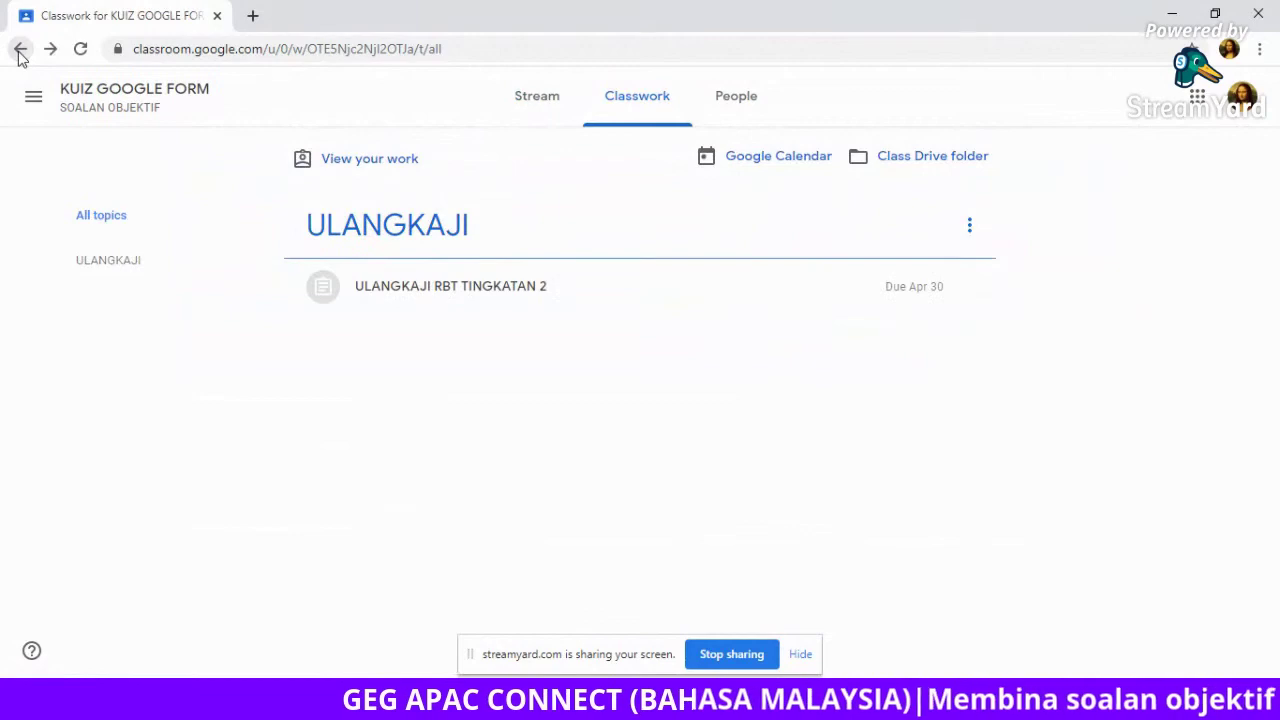
left_click(19, 50)
left_click(19, 50)
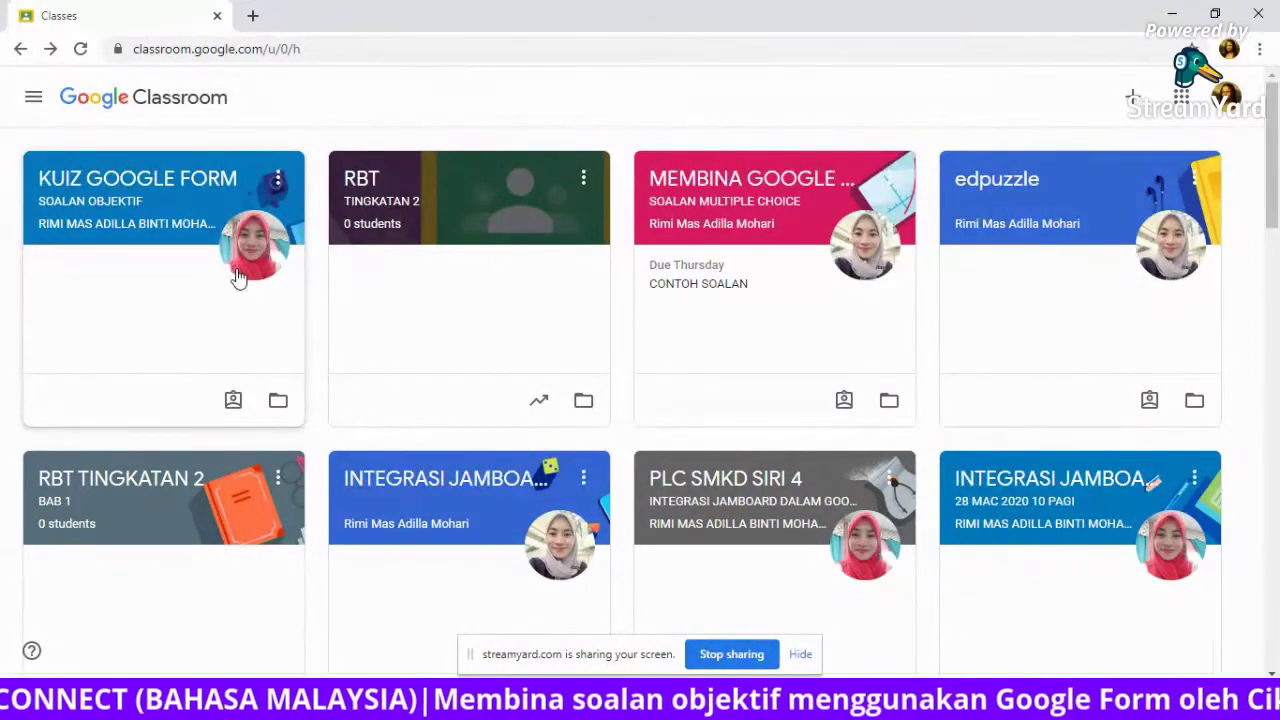
In the KUIZ GOOGLE FORM class's Classwork, expand ULANGKAJI RBT TINGKATAN 2 and open its page.
left_click(128, 185)
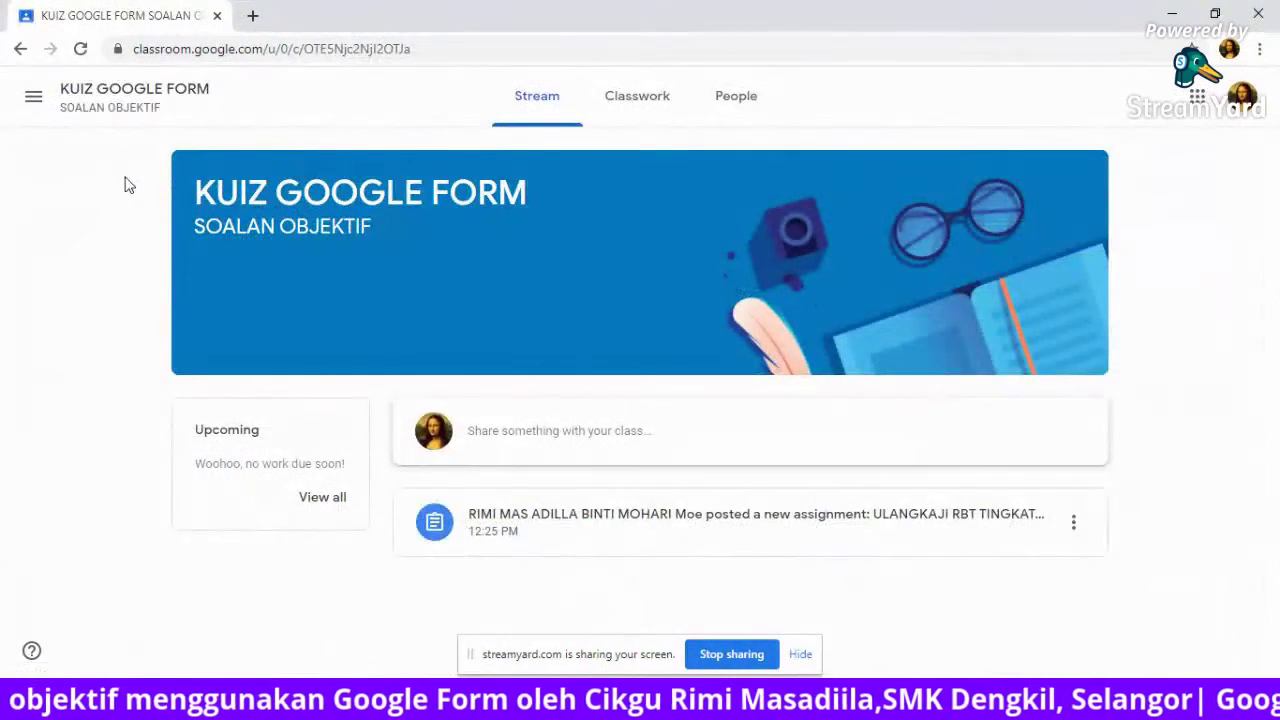
left_click(638, 100)
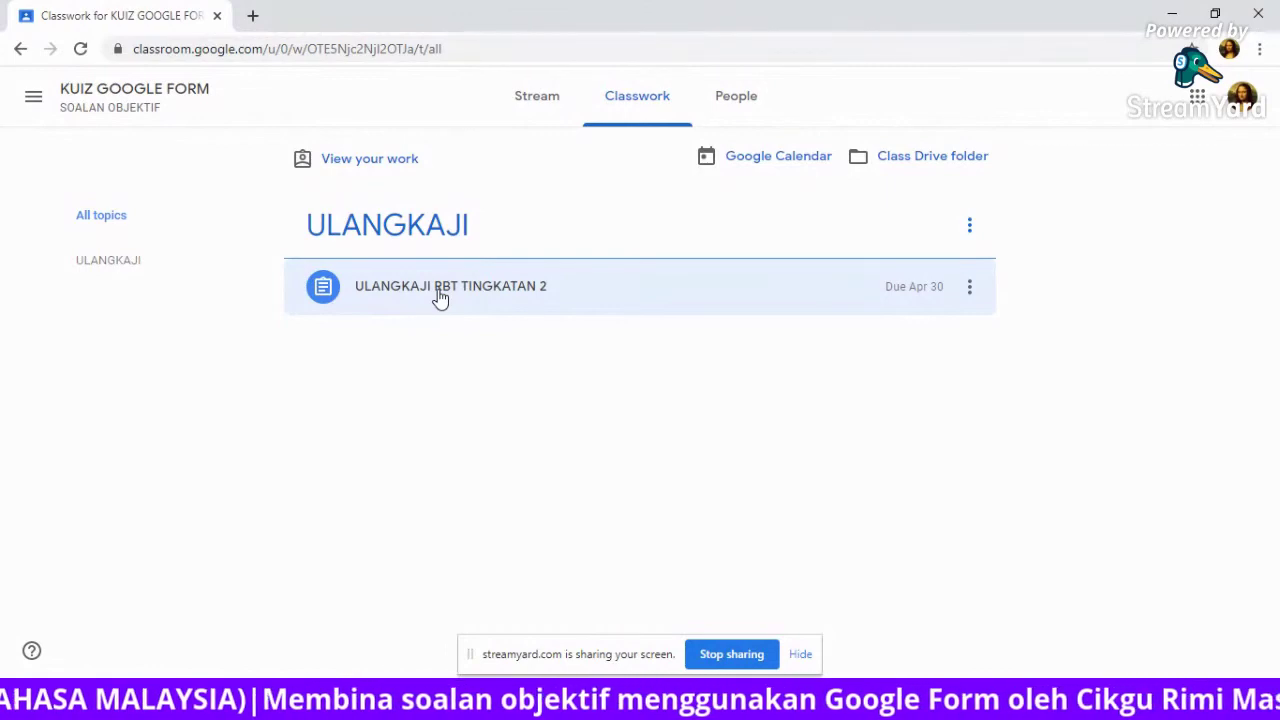
left_click(440, 298)
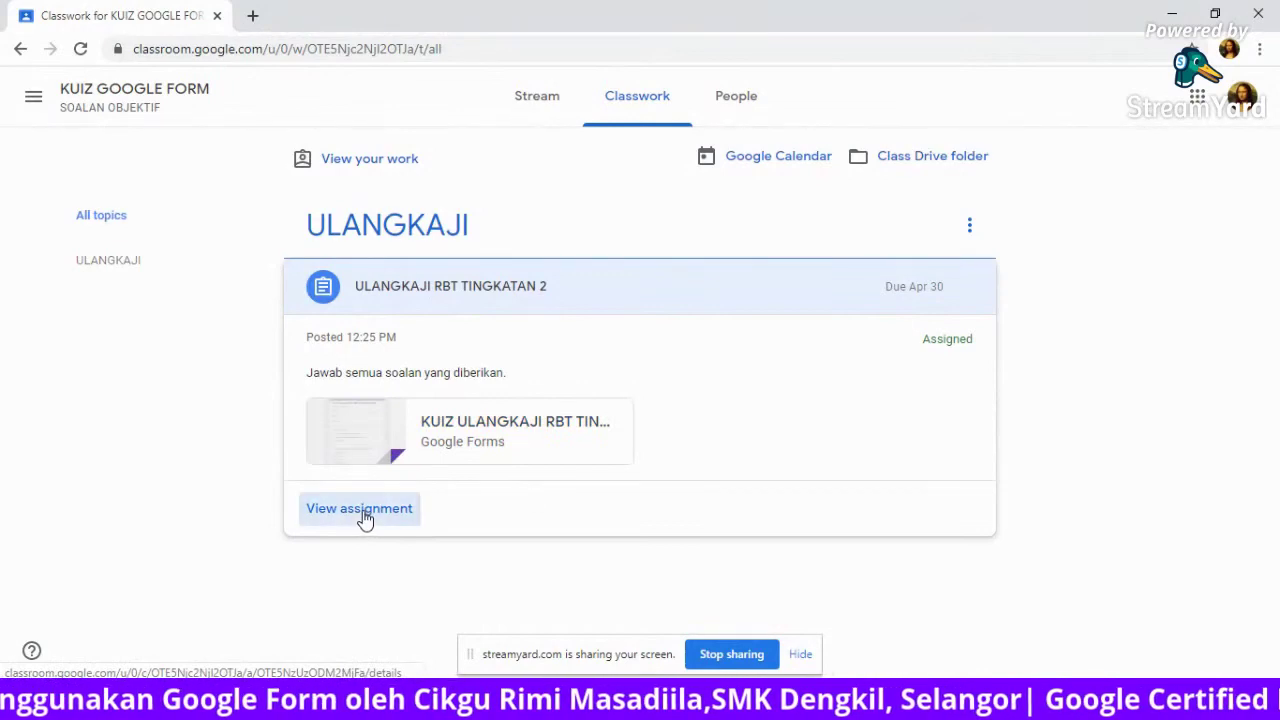
left_click(360, 509)
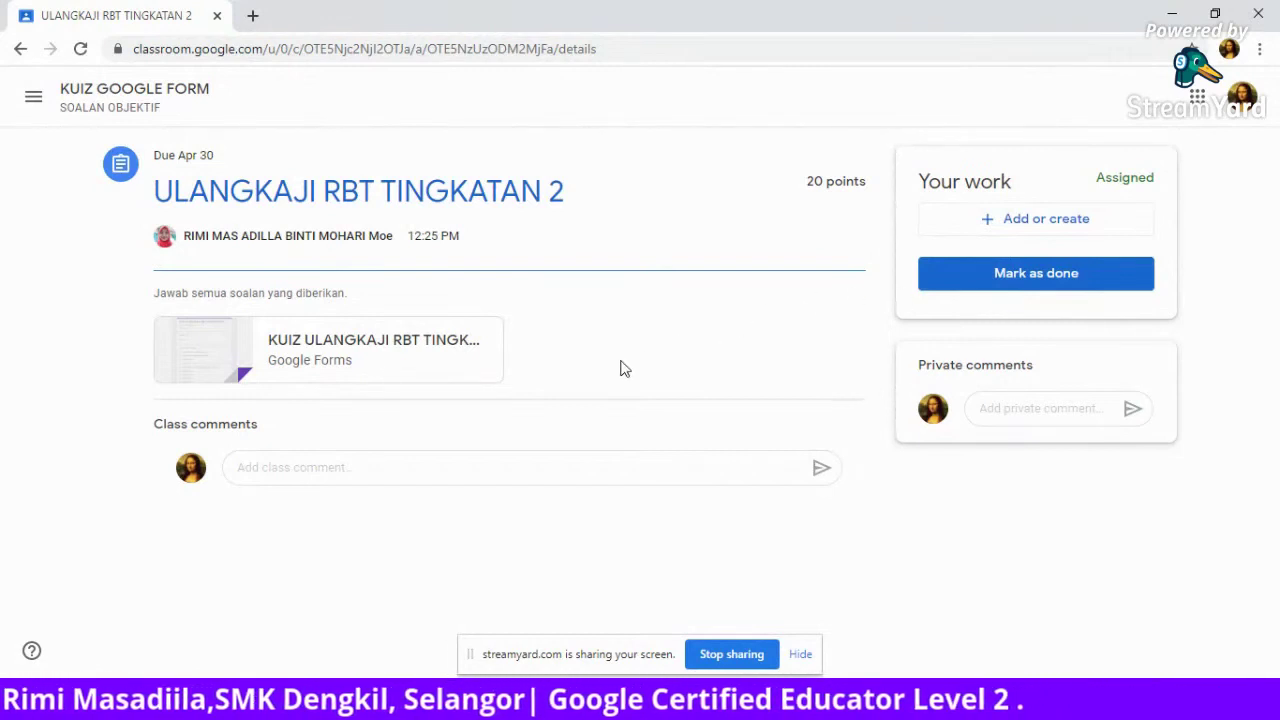
Open the attached KUIZ ULANGKAJI RBT TINGKATAN 2 quiz form in a new tab.
left_click(383, 345)
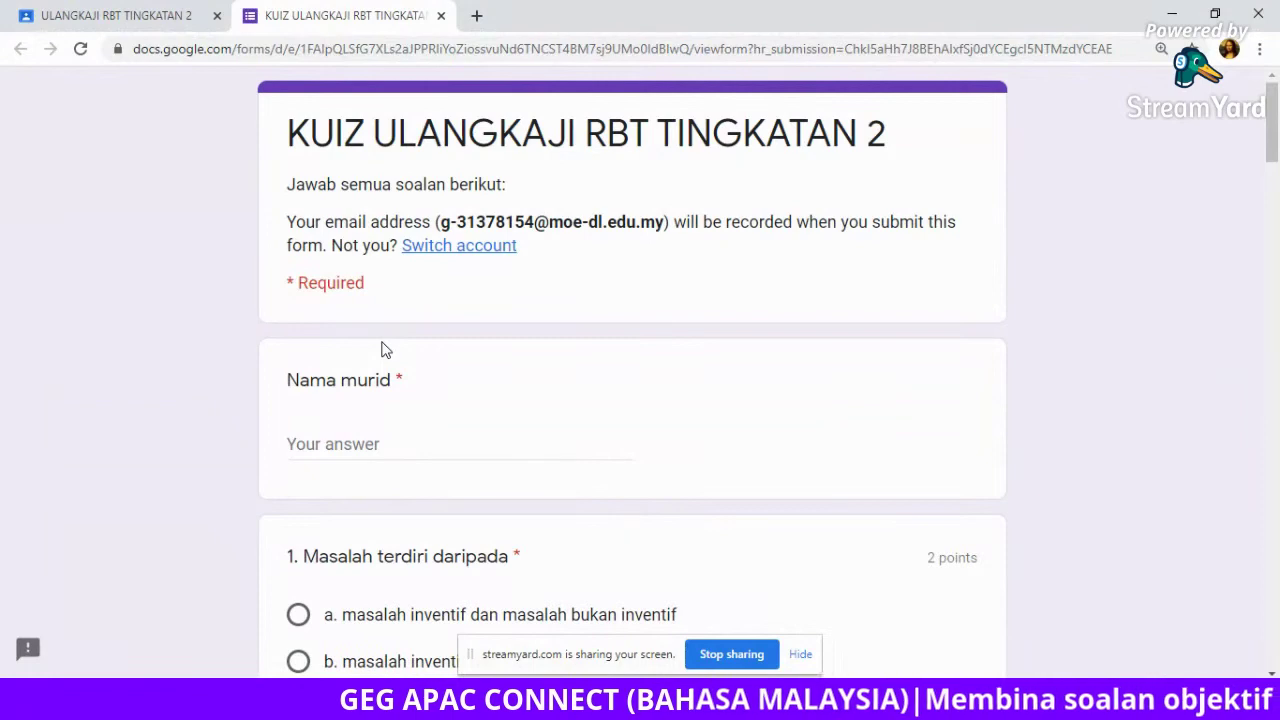
Enter the student's full name in the Nama murid field, correcting typos, and scroll to the questions.
left_click(330, 438)
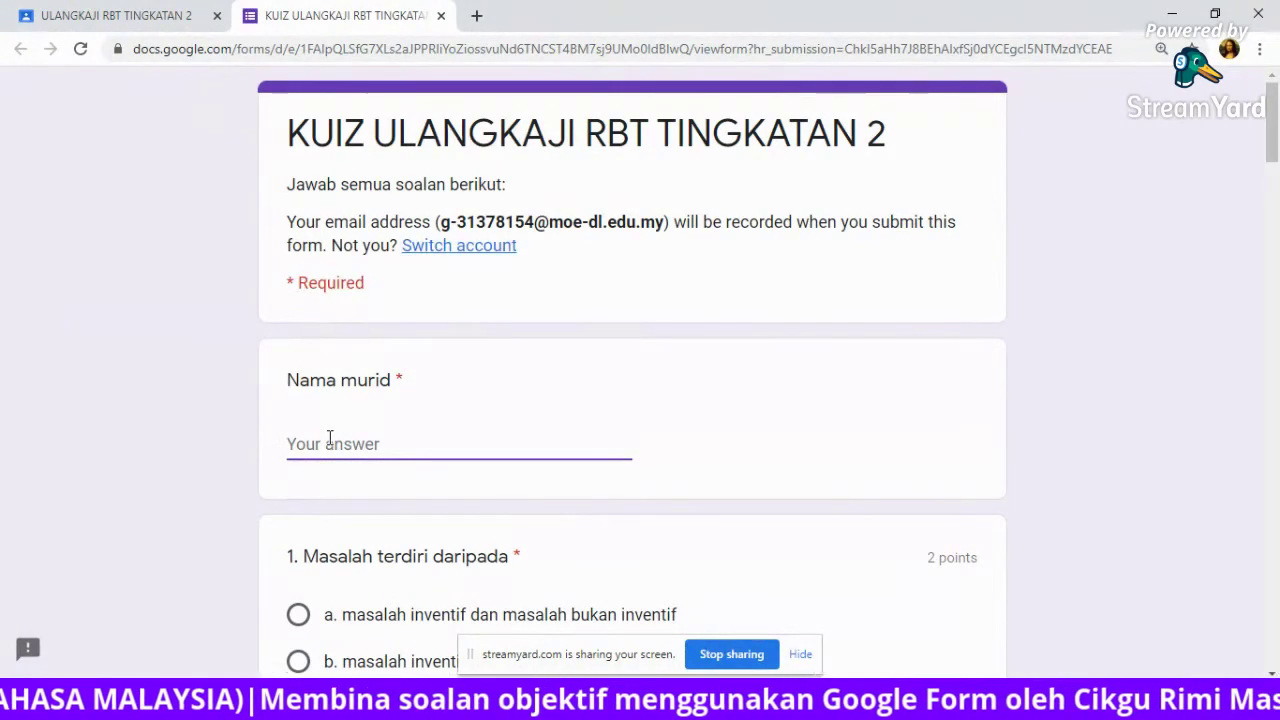
type("mOHAD")
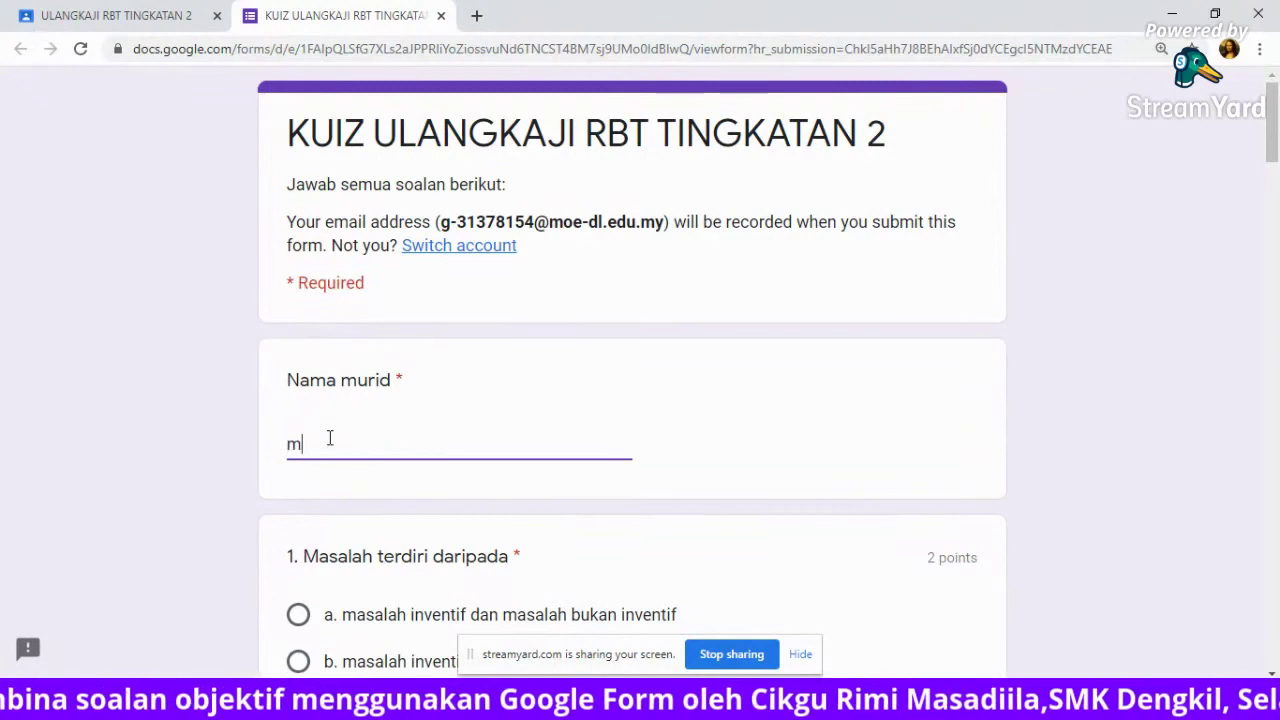
key("BackSpace")
key("BackSpace")
key("BackSpace")
key("BackSpace")
key("BackSpace")
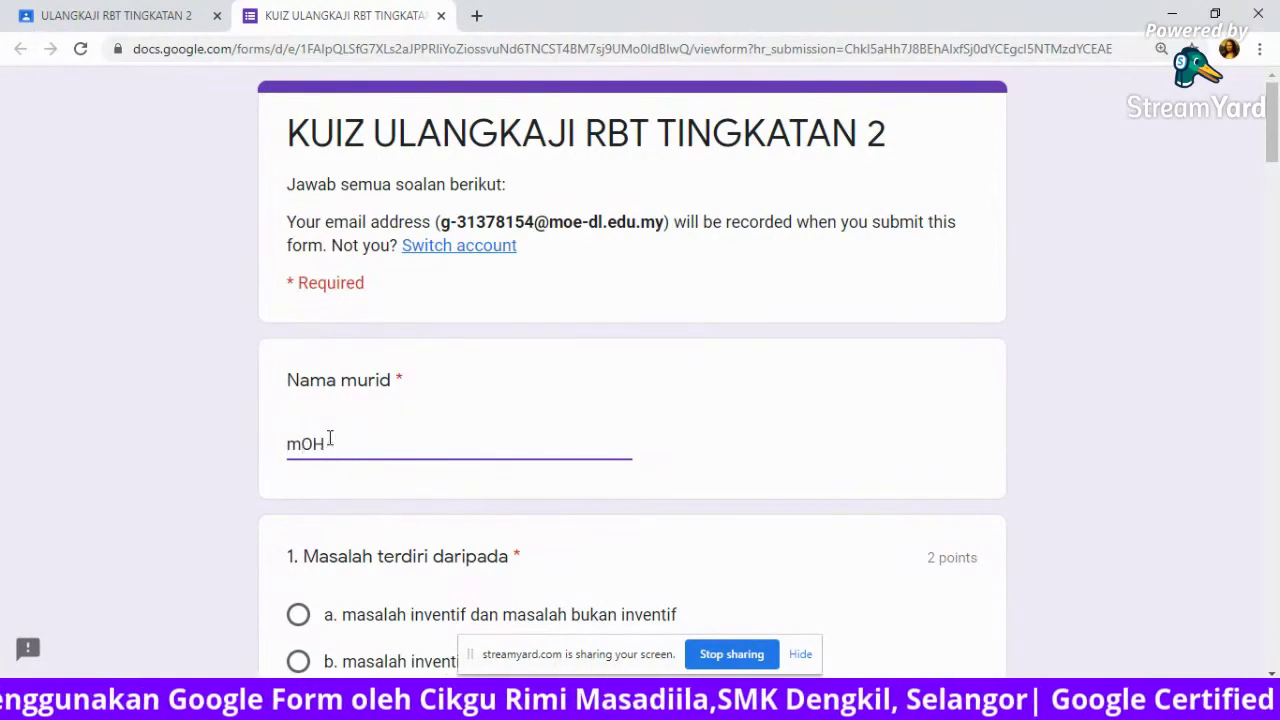
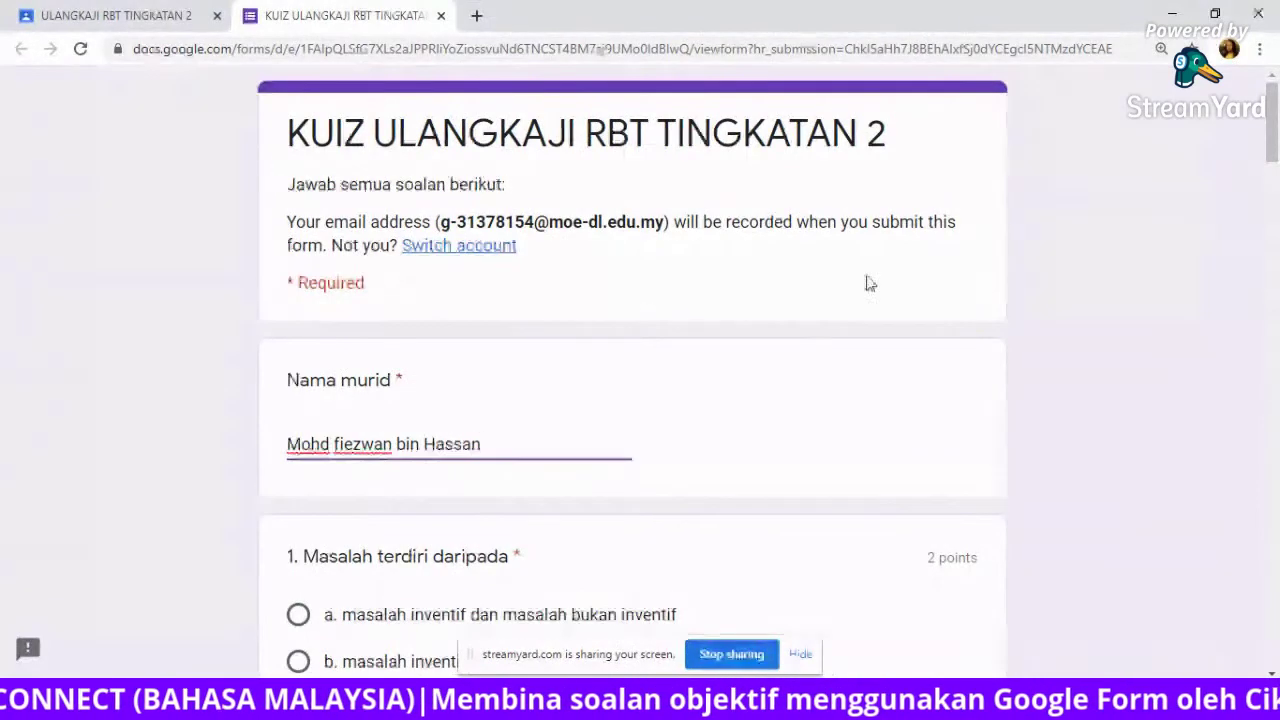
left_click_drag(1274, 162, 1276, 216)
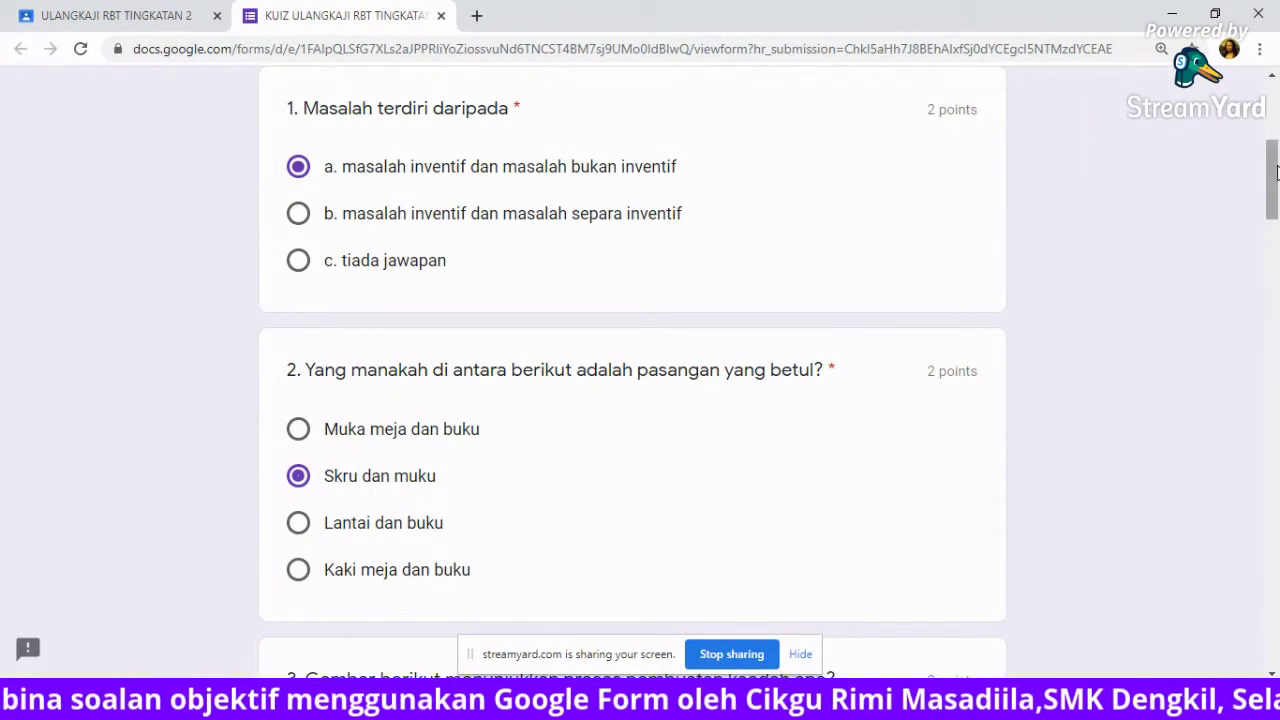
Answer question 3 with konvensional and question 4 with picture a.
scroll(1277, 237, "down", 5)
left_click_drag(1277, 237, 1277, 252)
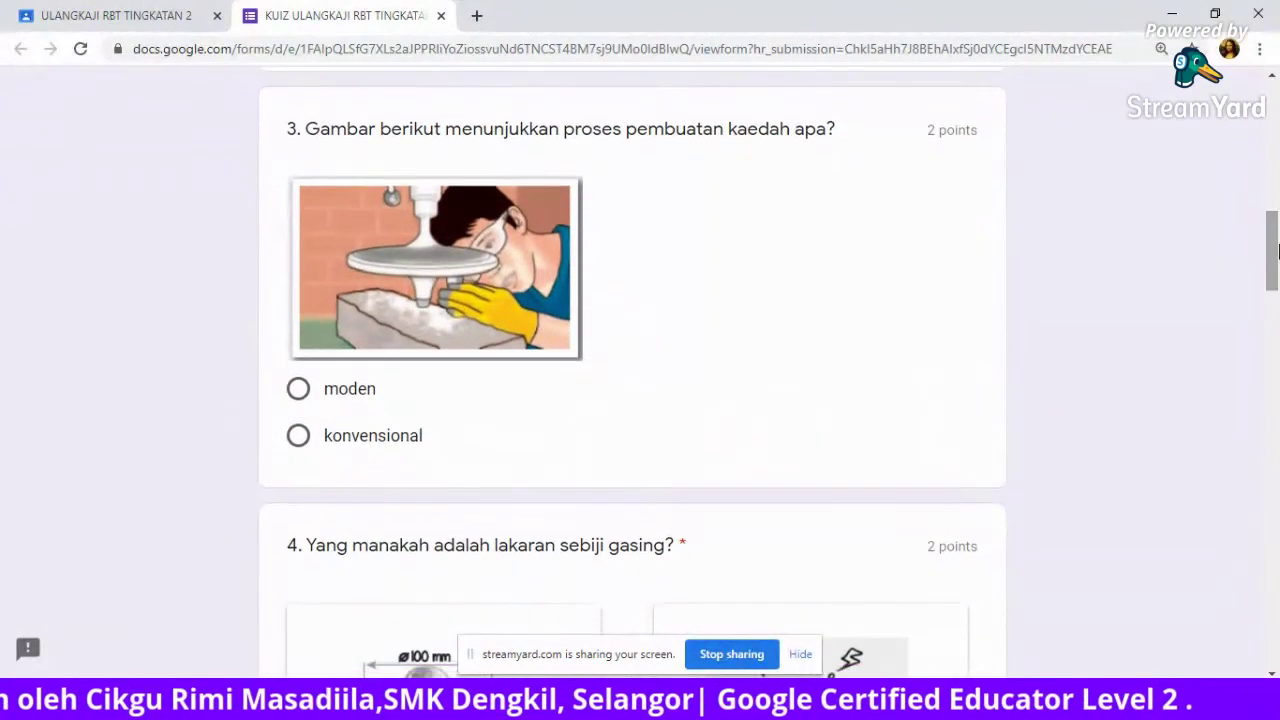
left_click(298, 436)
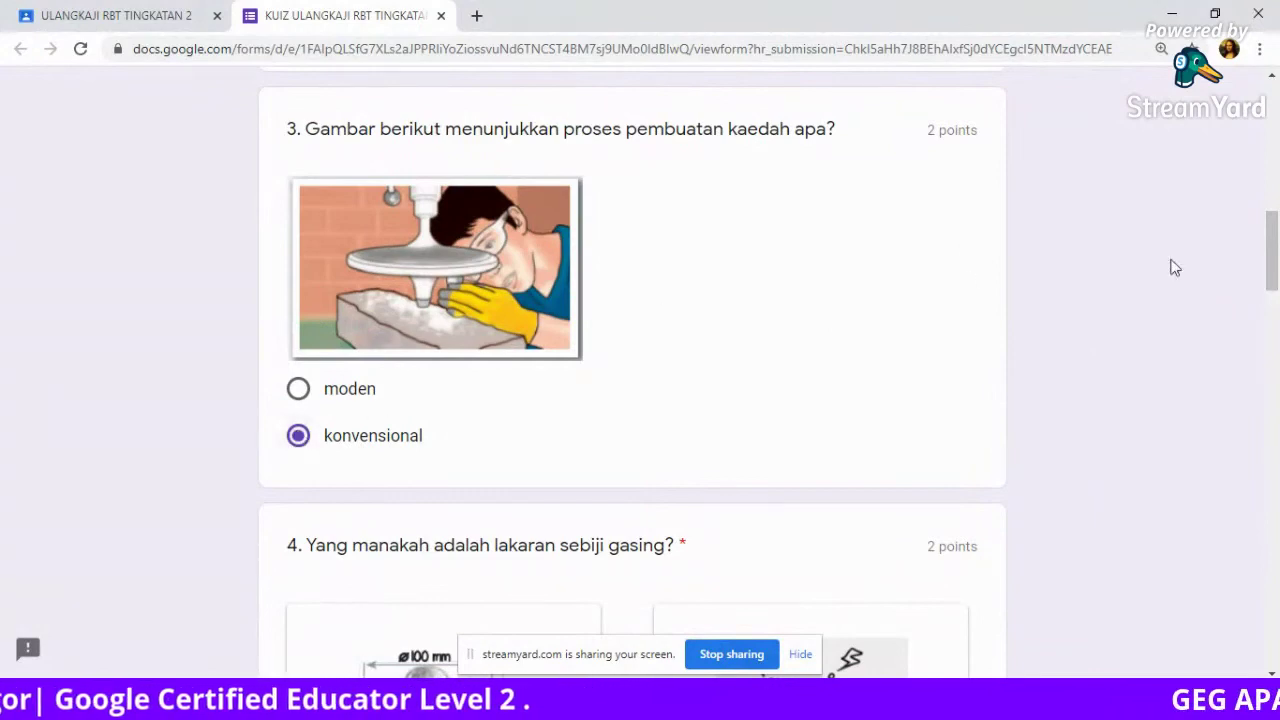
scroll(1276, 334, "down", 4)
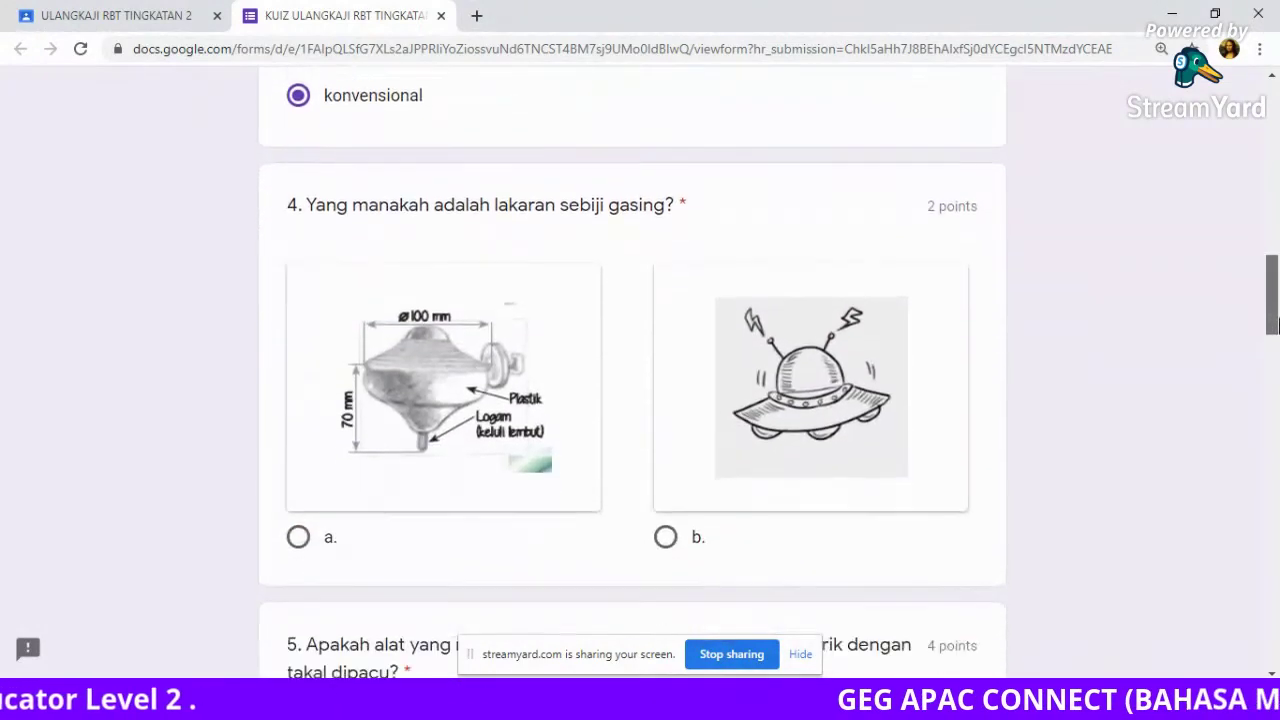
left_click_drag(1273, 334, 1273, 340)
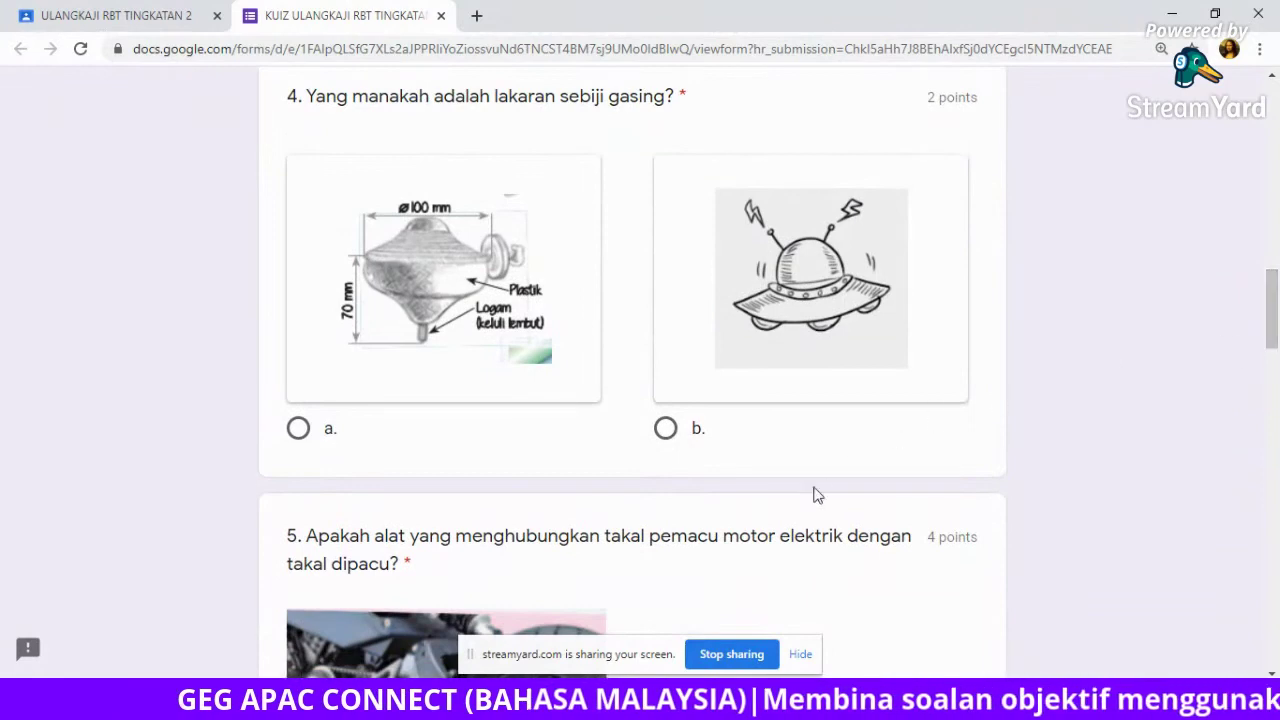
left_click(298, 428)
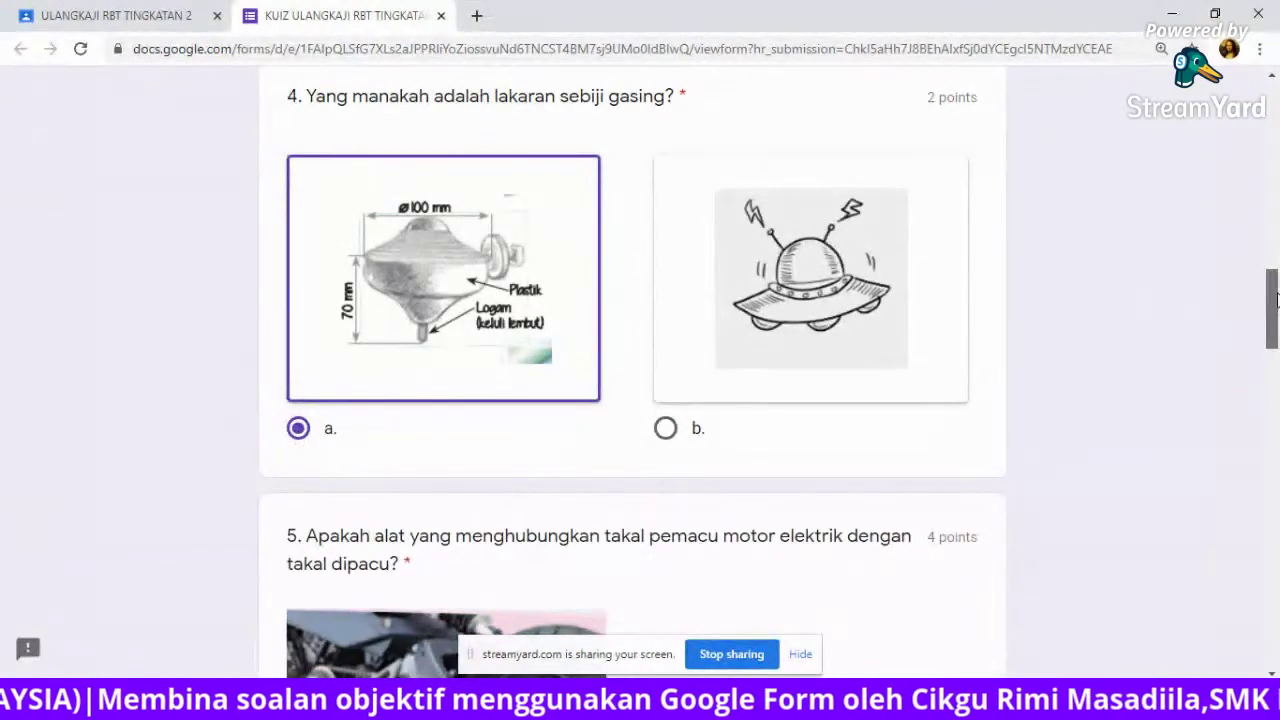
Answer question 5 with belting and question 7 with c. cat, reaching question 8's video.
scroll(1274, 333, "down", 2)
scroll(1274, 333, "down", 3)
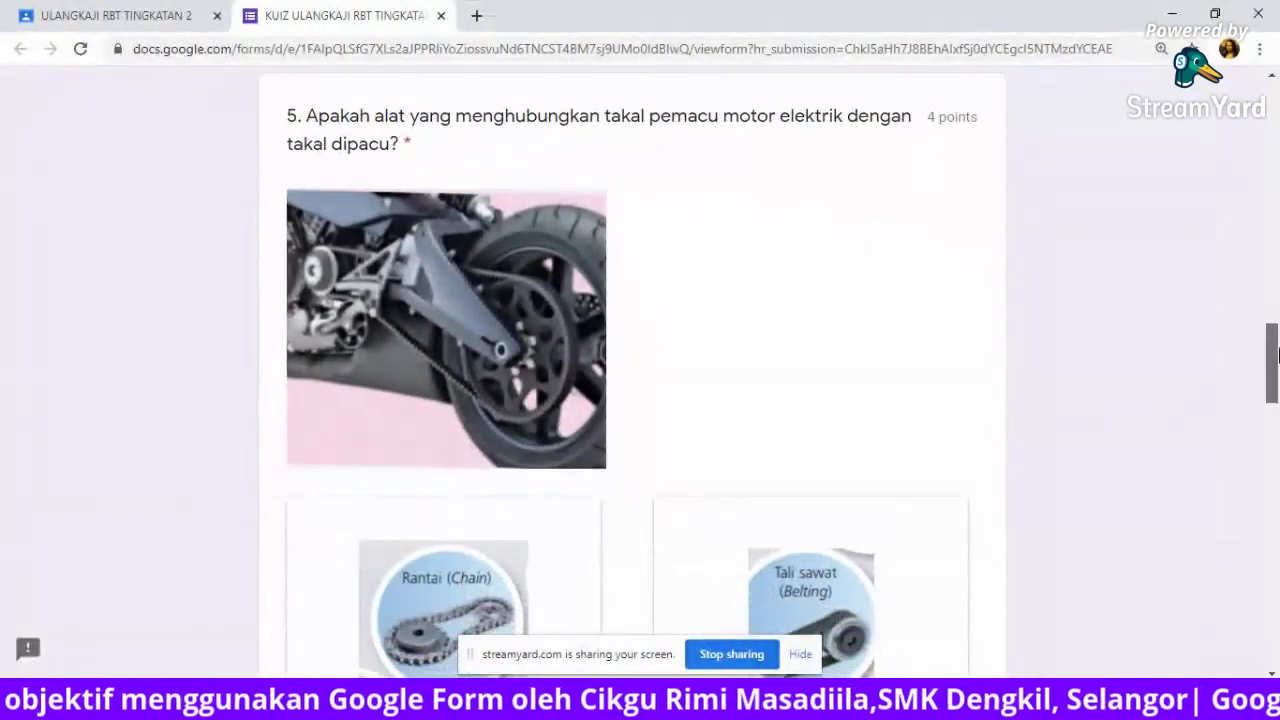
scroll(1276, 356, "down", 1)
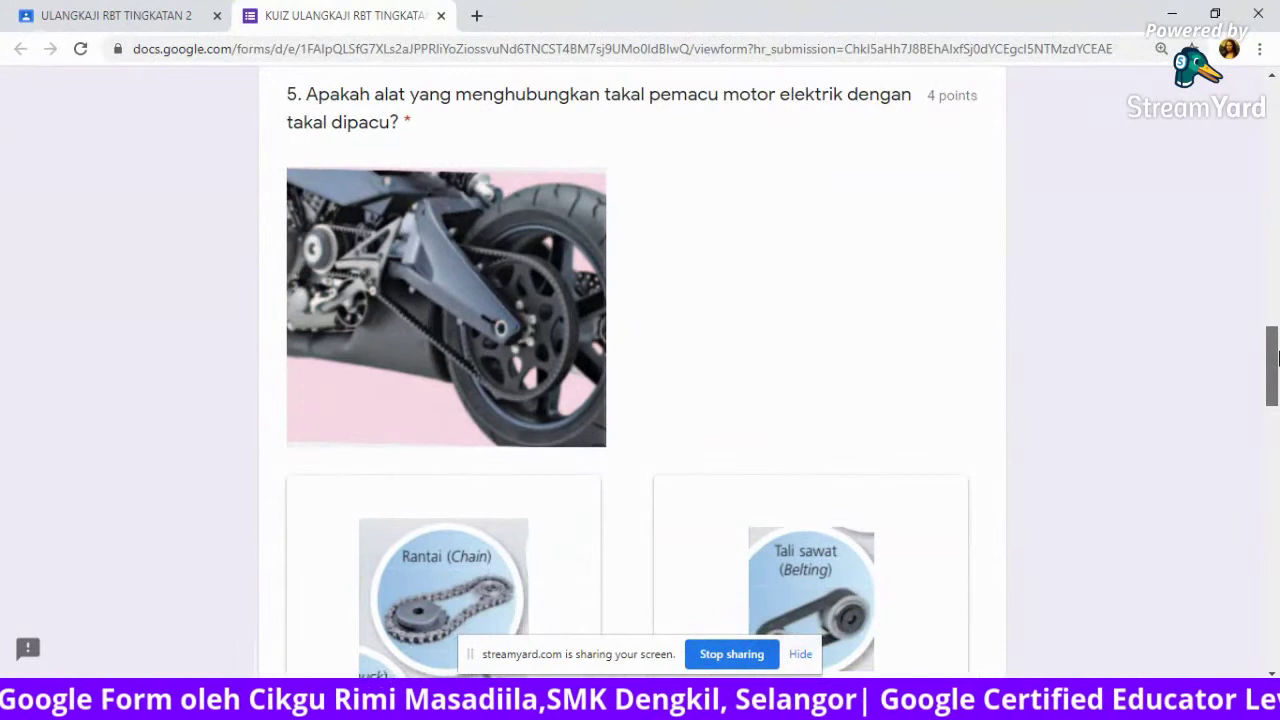
left_click_drag(1276, 356, 1274, 378)
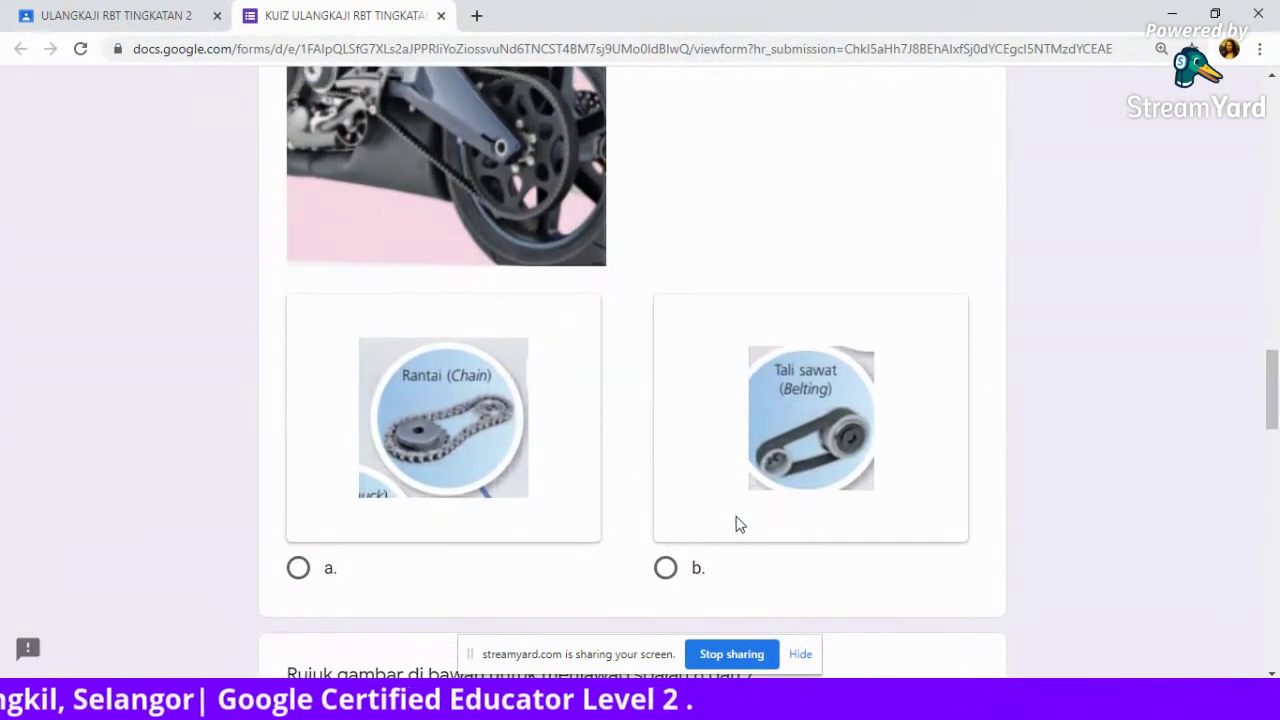
left_click(665, 569)
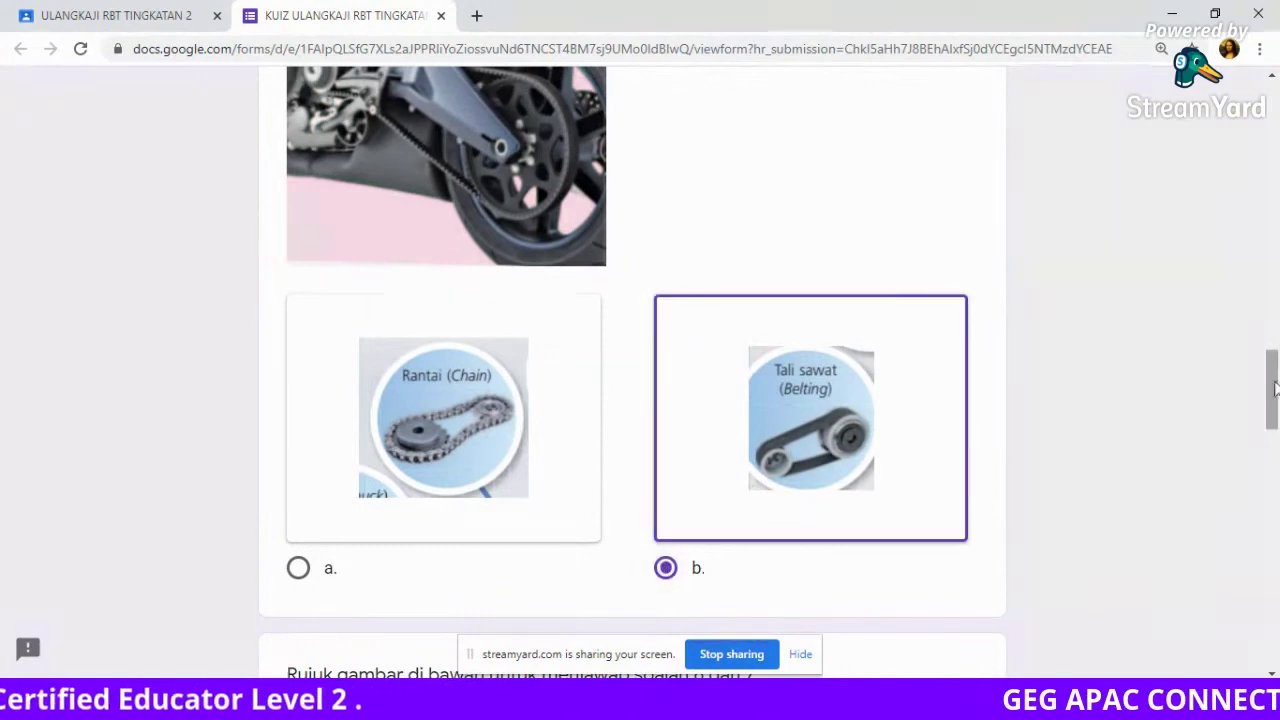
left_click_drag(1274, 393, 1276, 474)
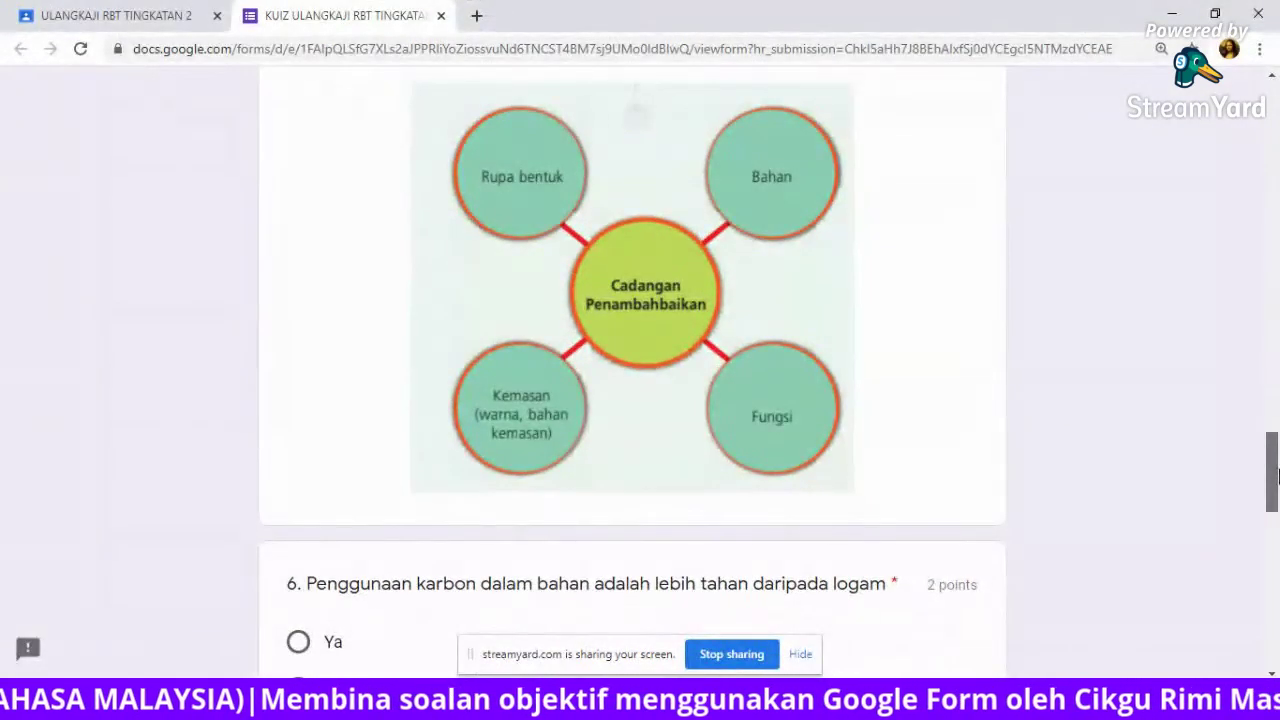
left_click_drag(1276, 474, 1277, 483)
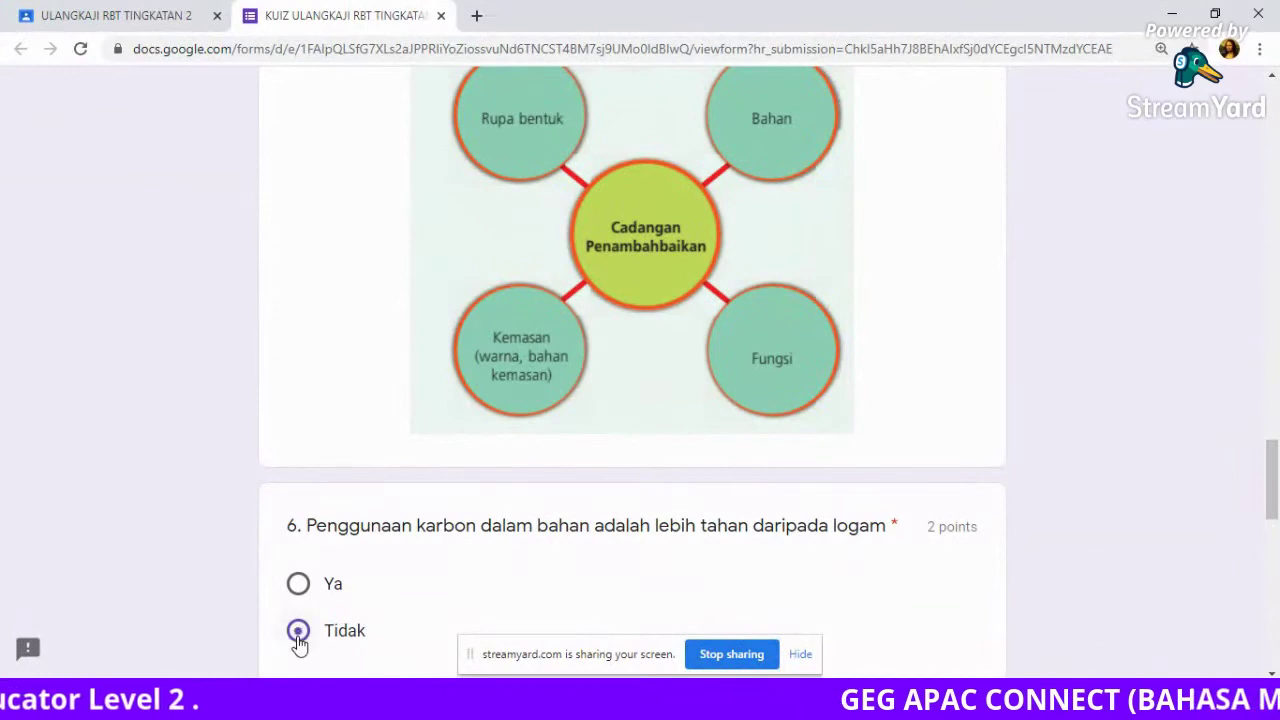
left_click_drag(1275, 470, 1276, 507)
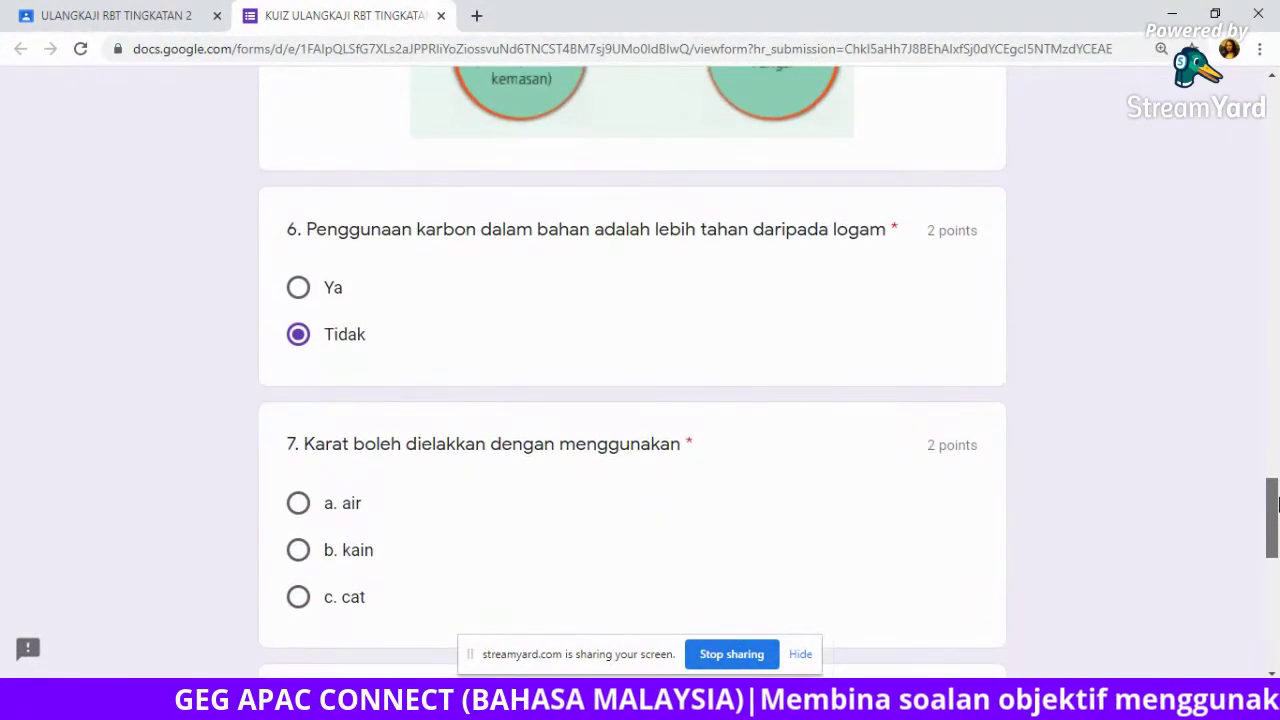
left_click(296, 600)
left_click_drag(1274, 516, 1275, 590)
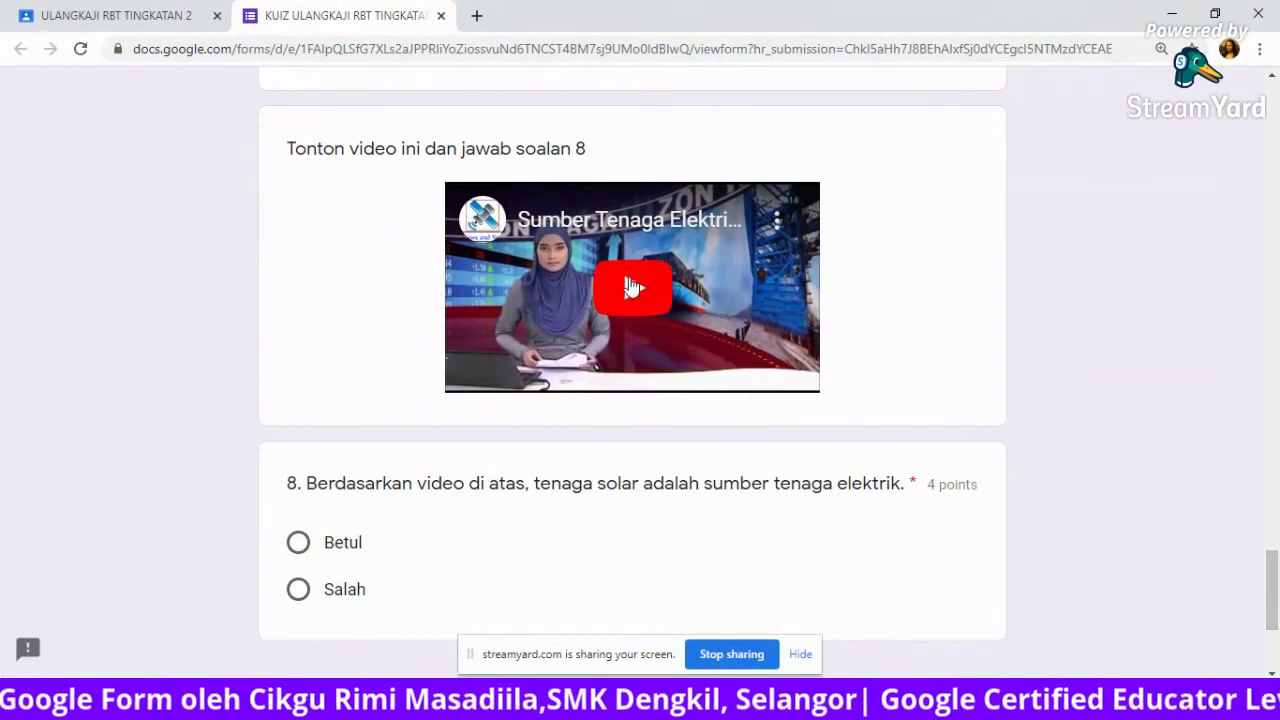
Play the question 8 video, skip to near its end, and scroll down toward Submit.
left_click(630, 287)
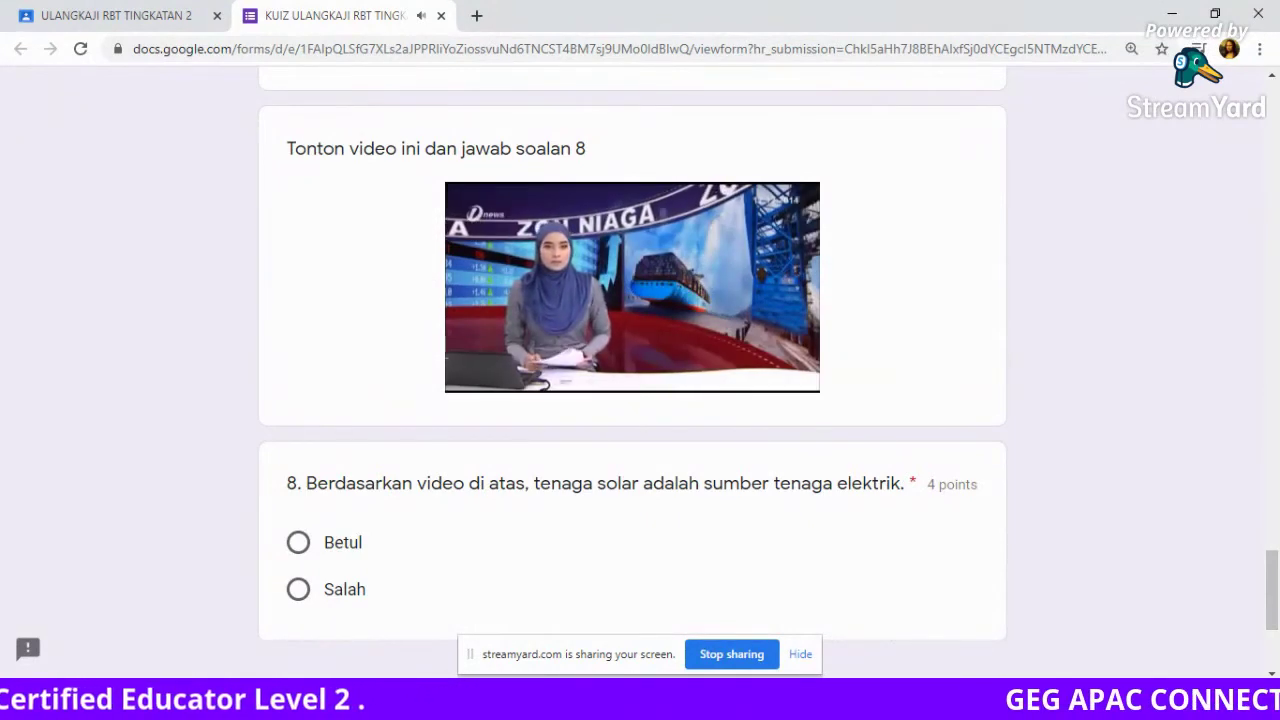
left_click_drag(632, 349, 695, 349)
left_click(790, 349)
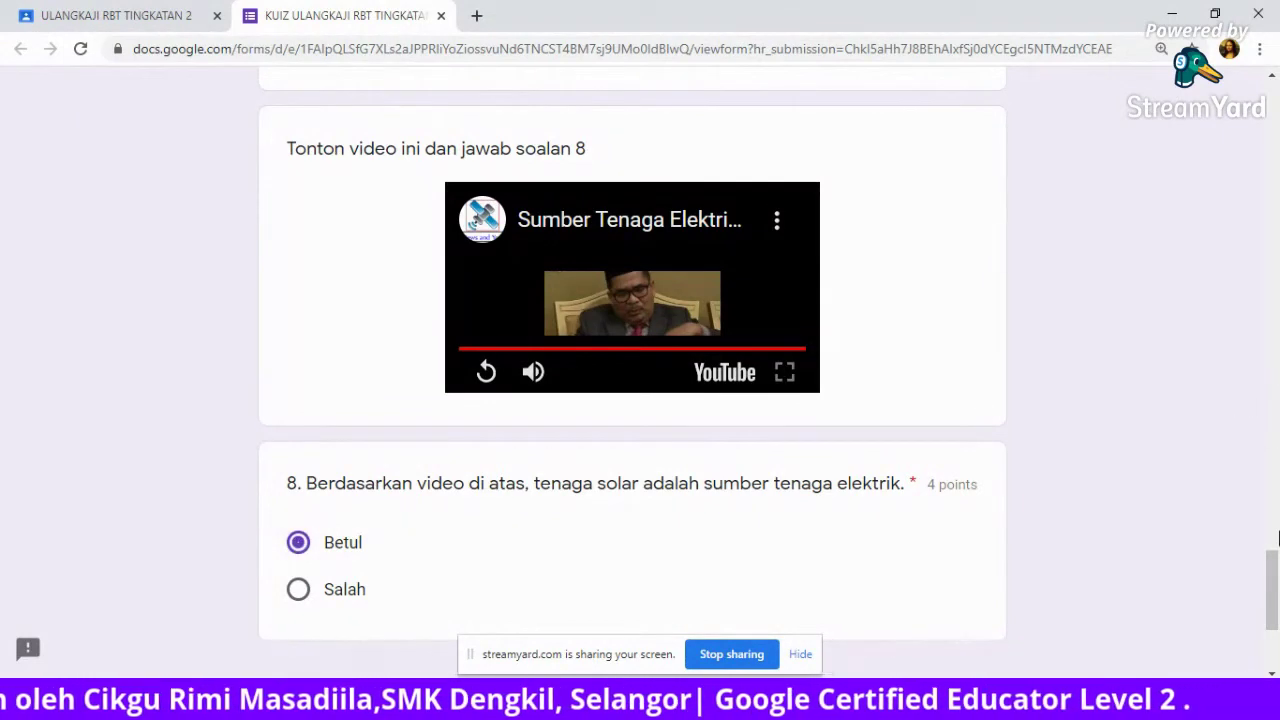
scroll(1276, 540, "down", 3)
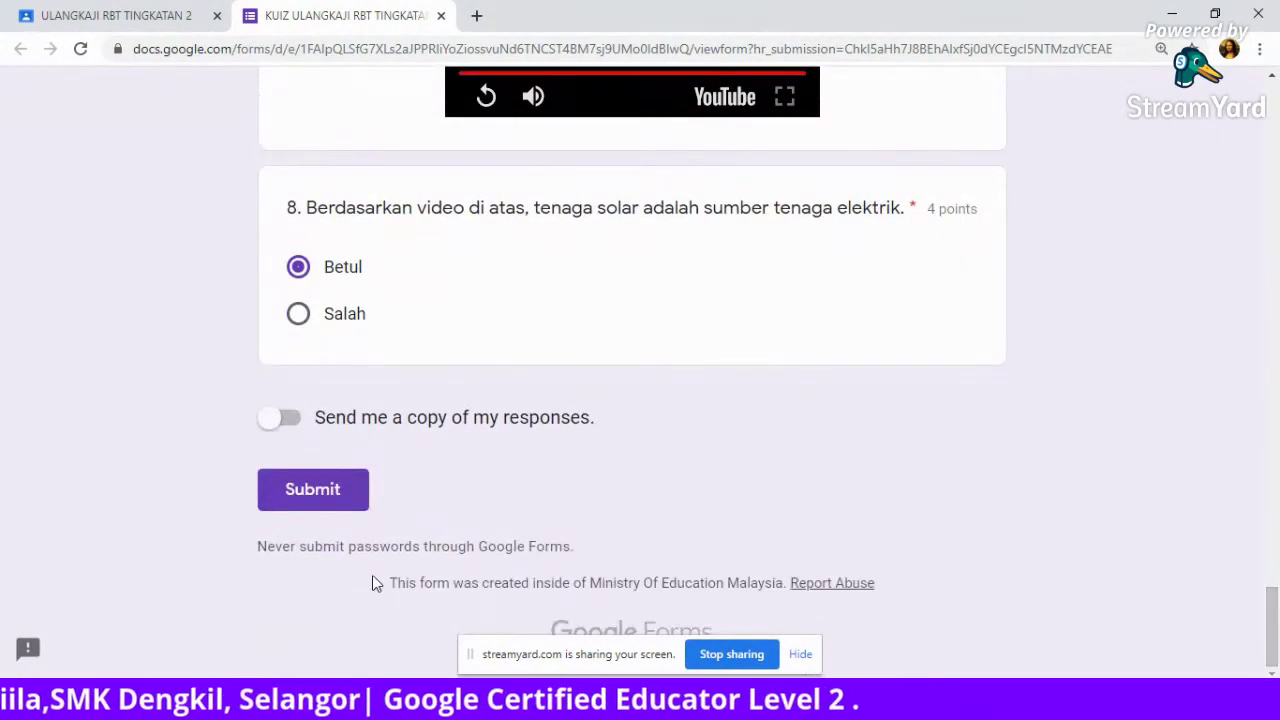
Submit the quiz response and view its 16/20 score page.
left_click(310, 491)
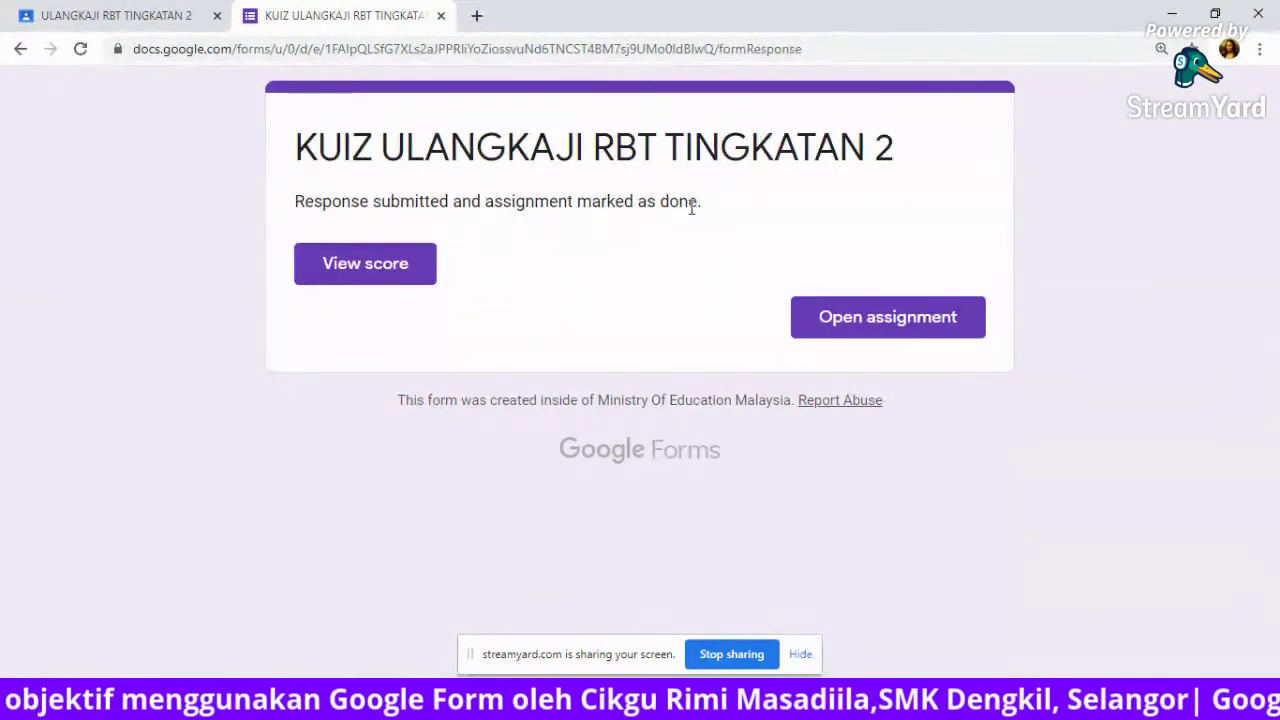
left_click(360, 266)
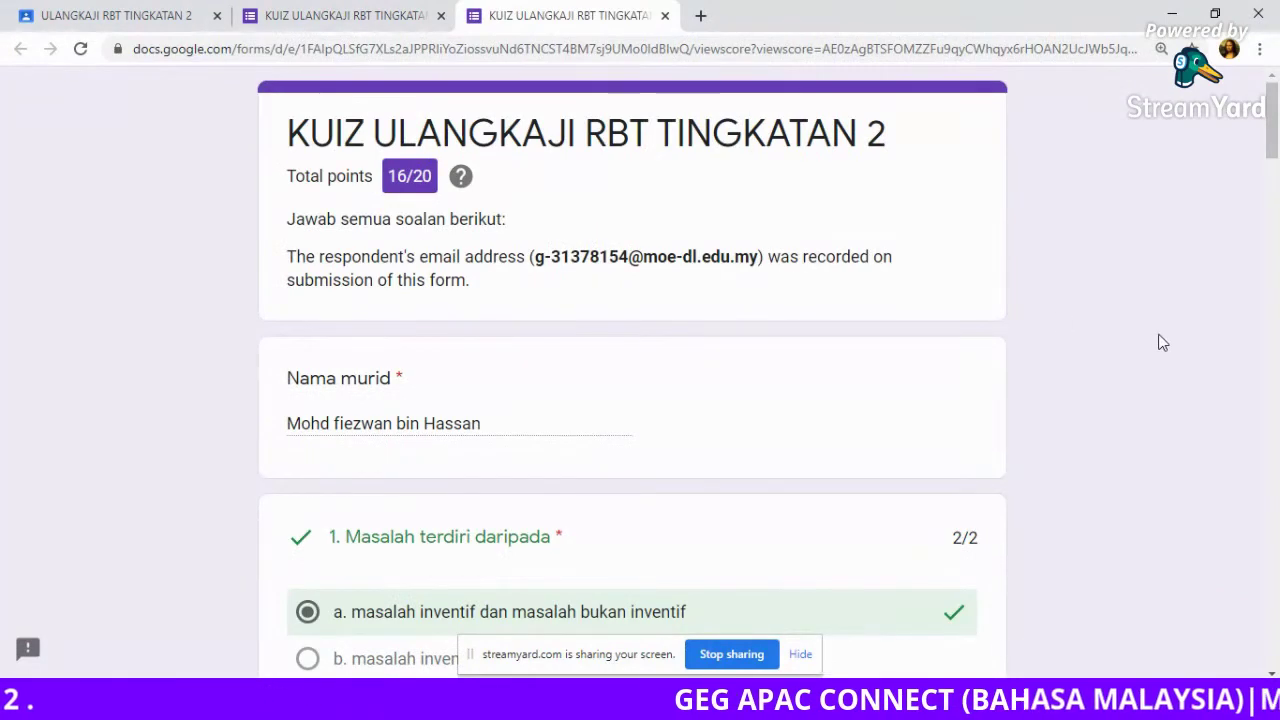
left_click_drag(1274, 136, 1274, 210)
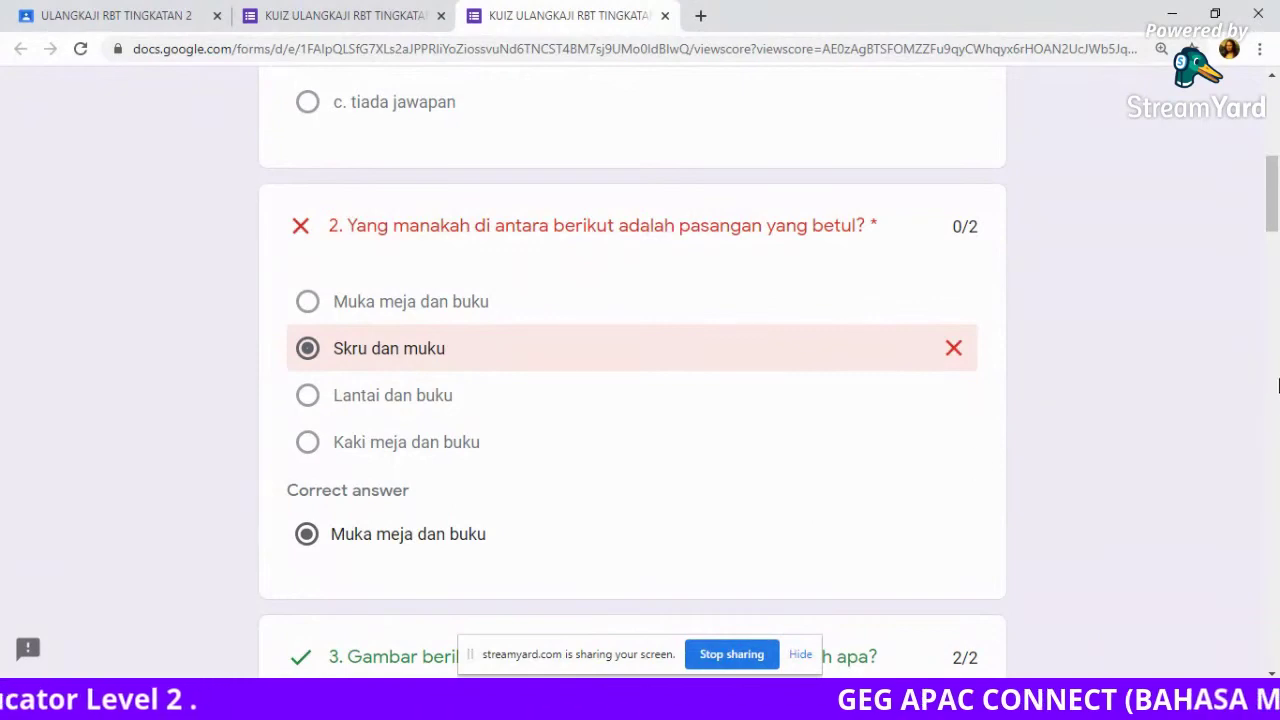
left_click_drag(1273, 195, 1273, 105)
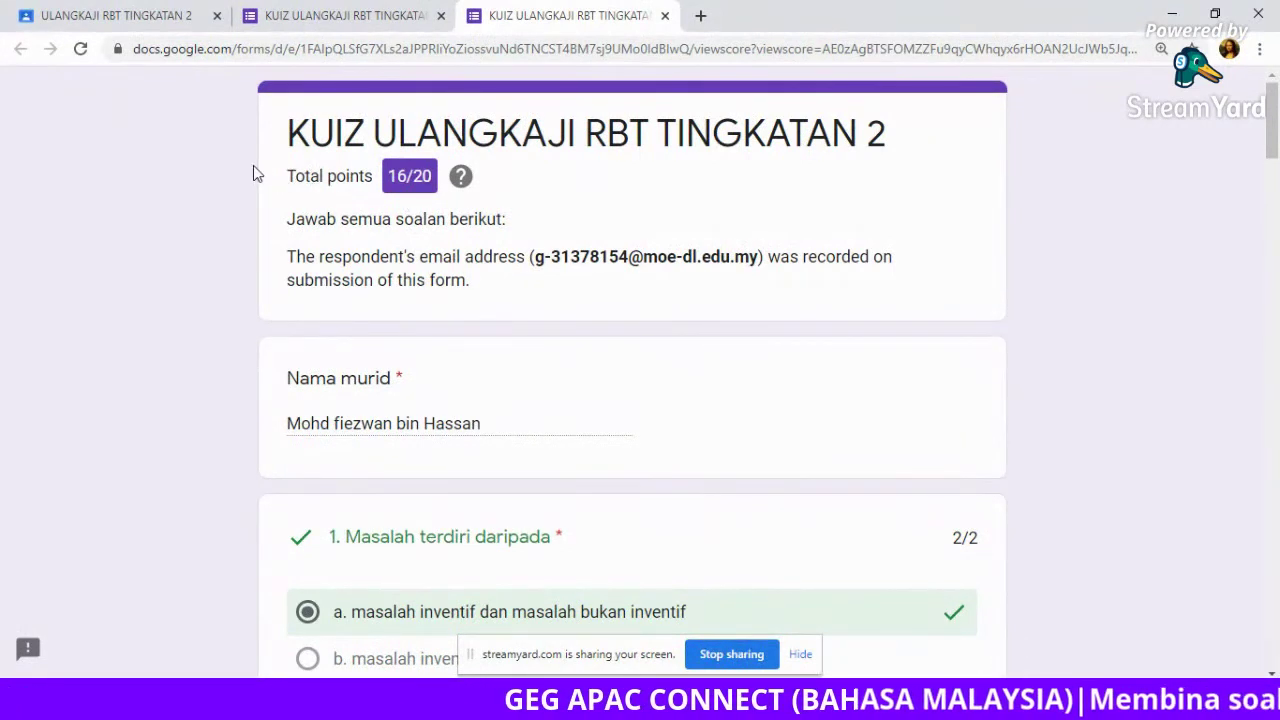
Switch back to the Classroom tab showing the assignment as Turned in.
left_click(129, 24)
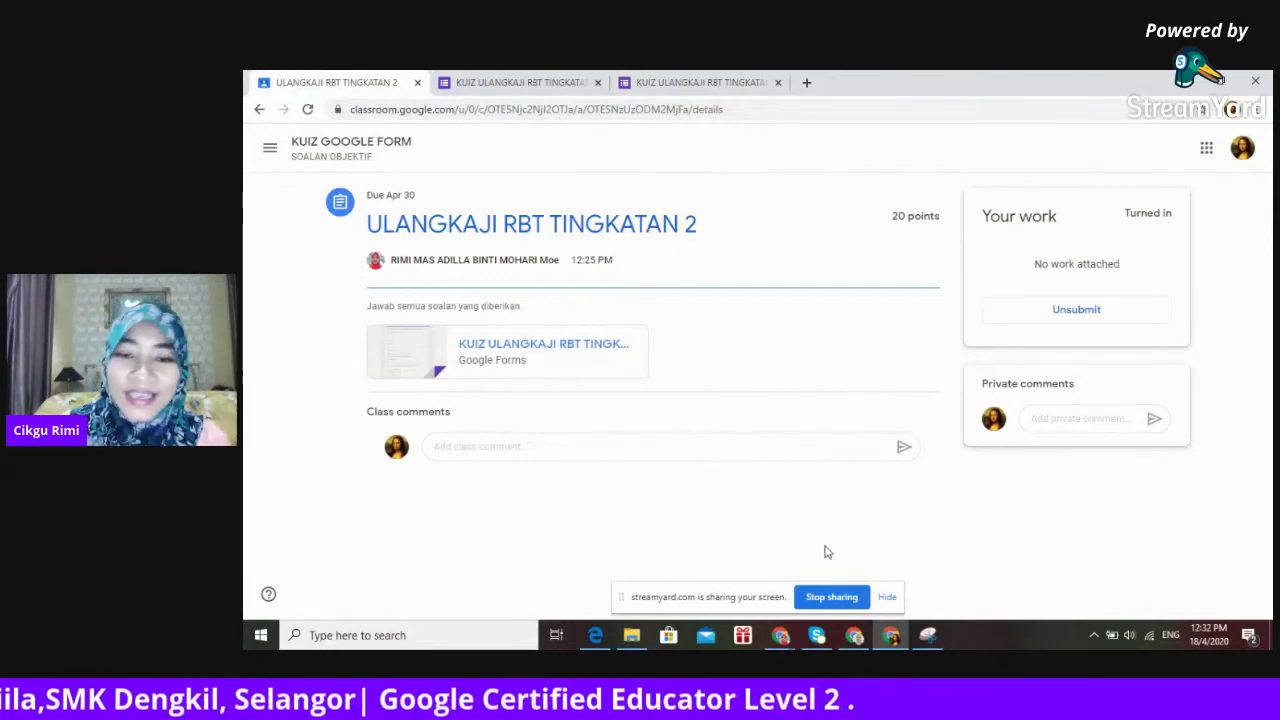
Switch to the teacher's Chrome window and open Student work for ULANGKAJI RBT TINGKATAN 2, with 1 turned in.
mouse_move(778, 640)
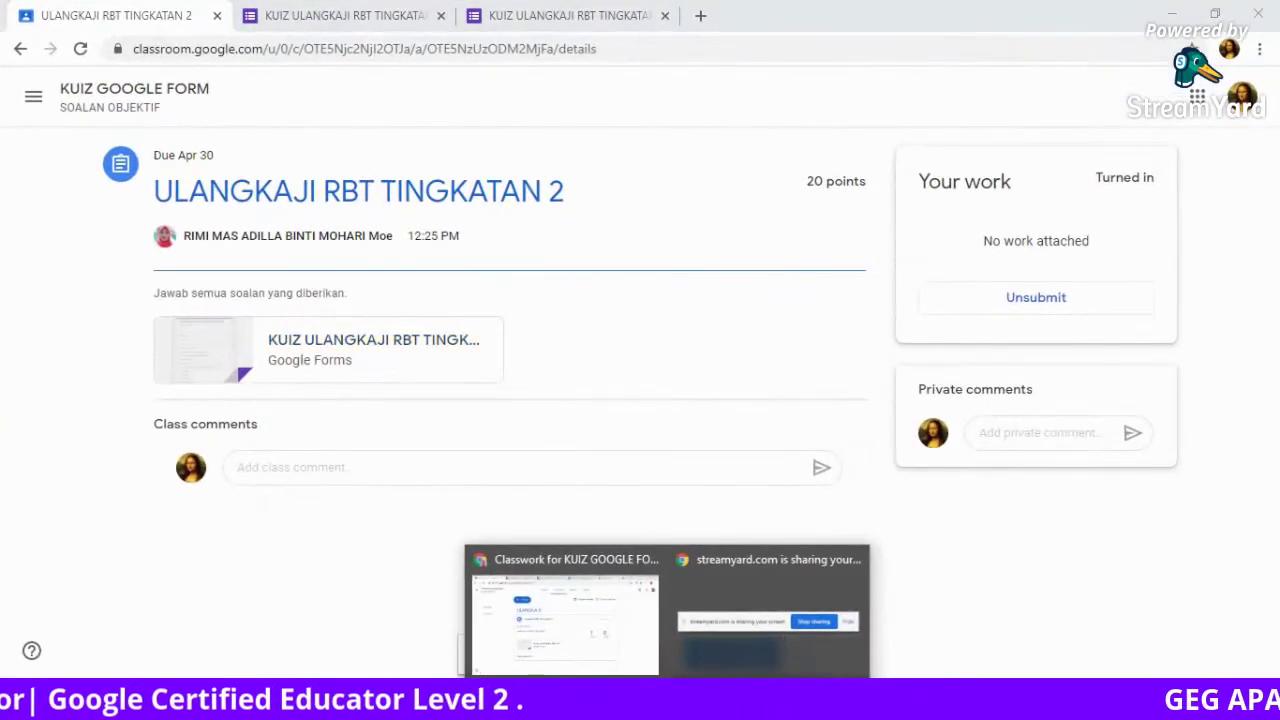
left_click(600, 620)
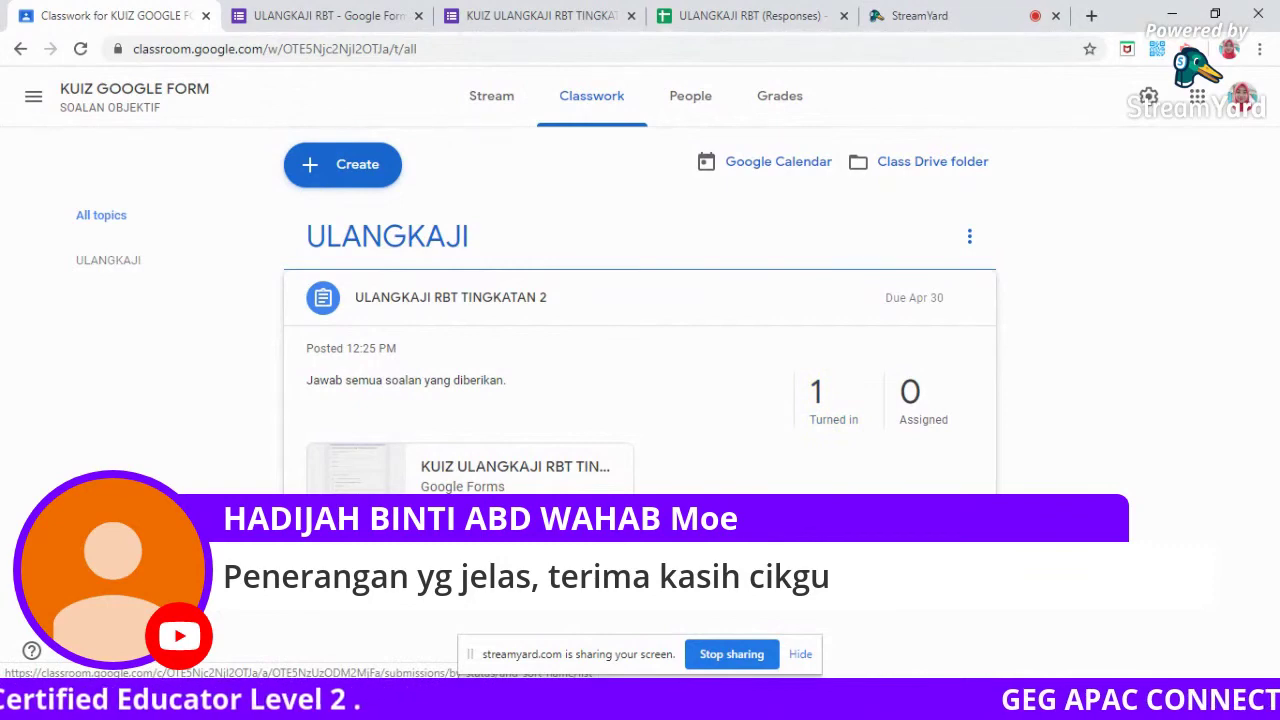
left_click(368, 562)
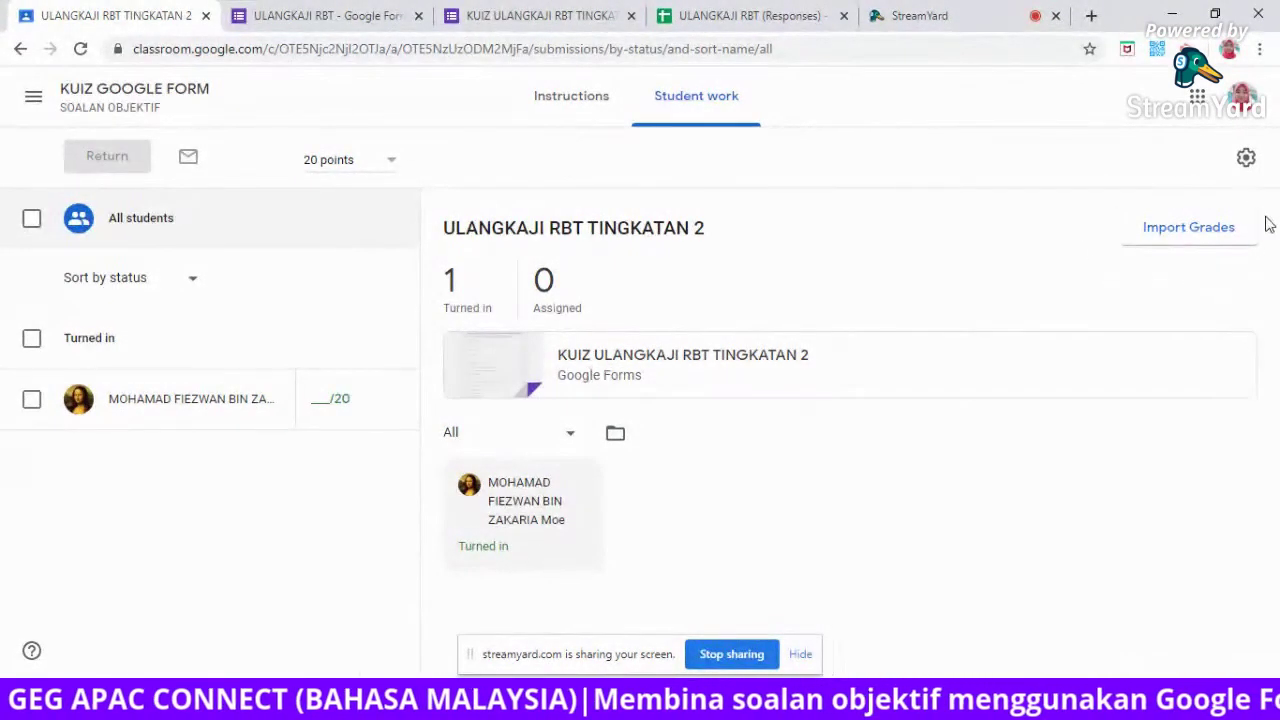
Import the Google Forms quiz grades for a draft 16/20, then select the turned-in student.
left_click(1188, 228)
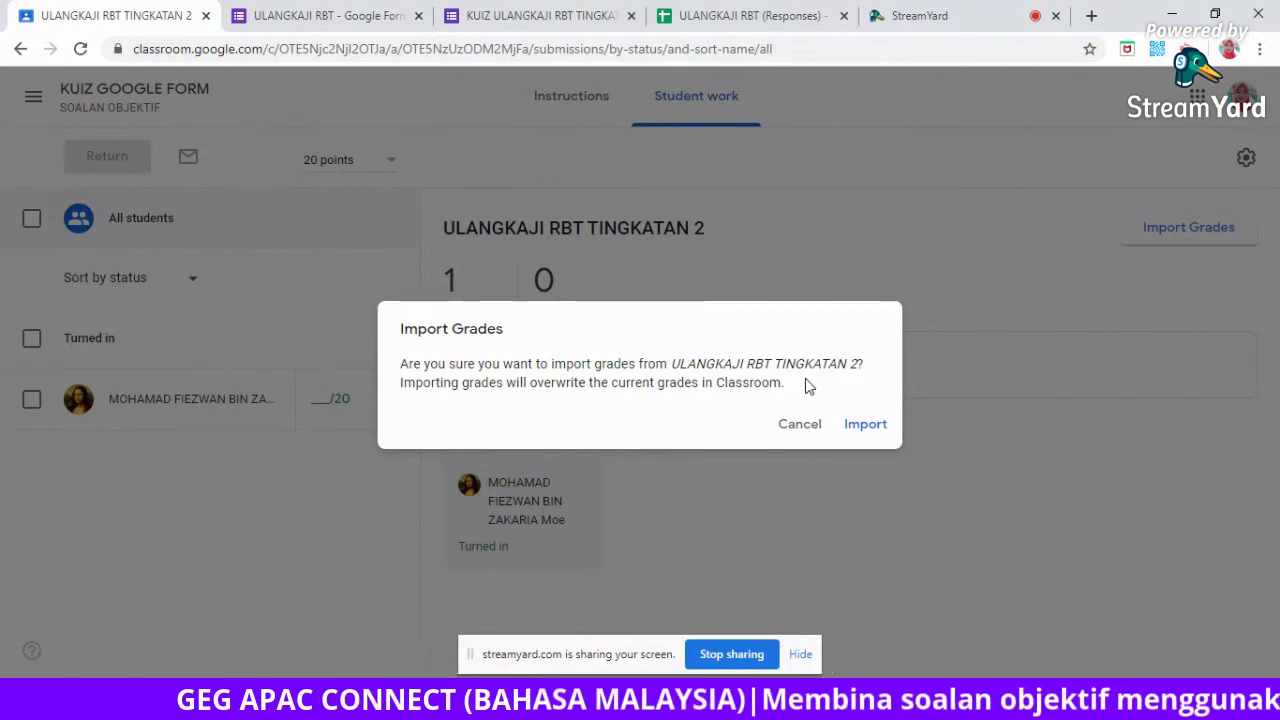
left_click(865, 426)
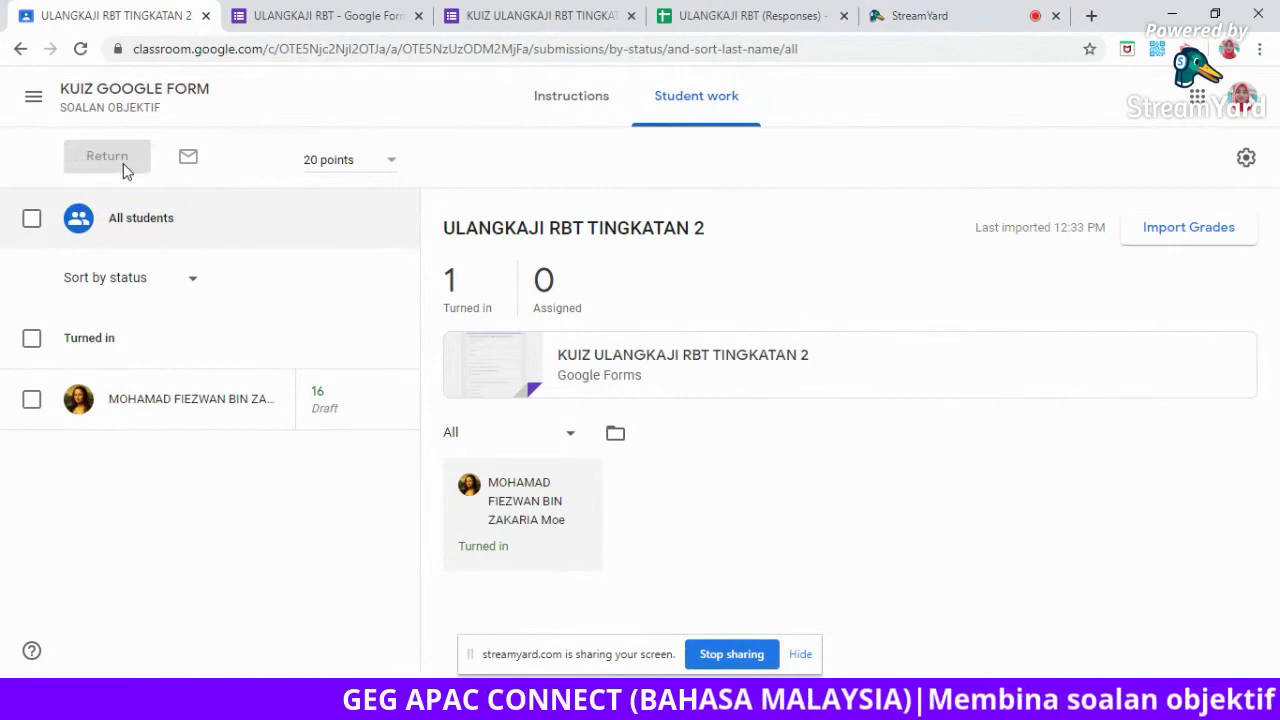
left_click(31, 340)
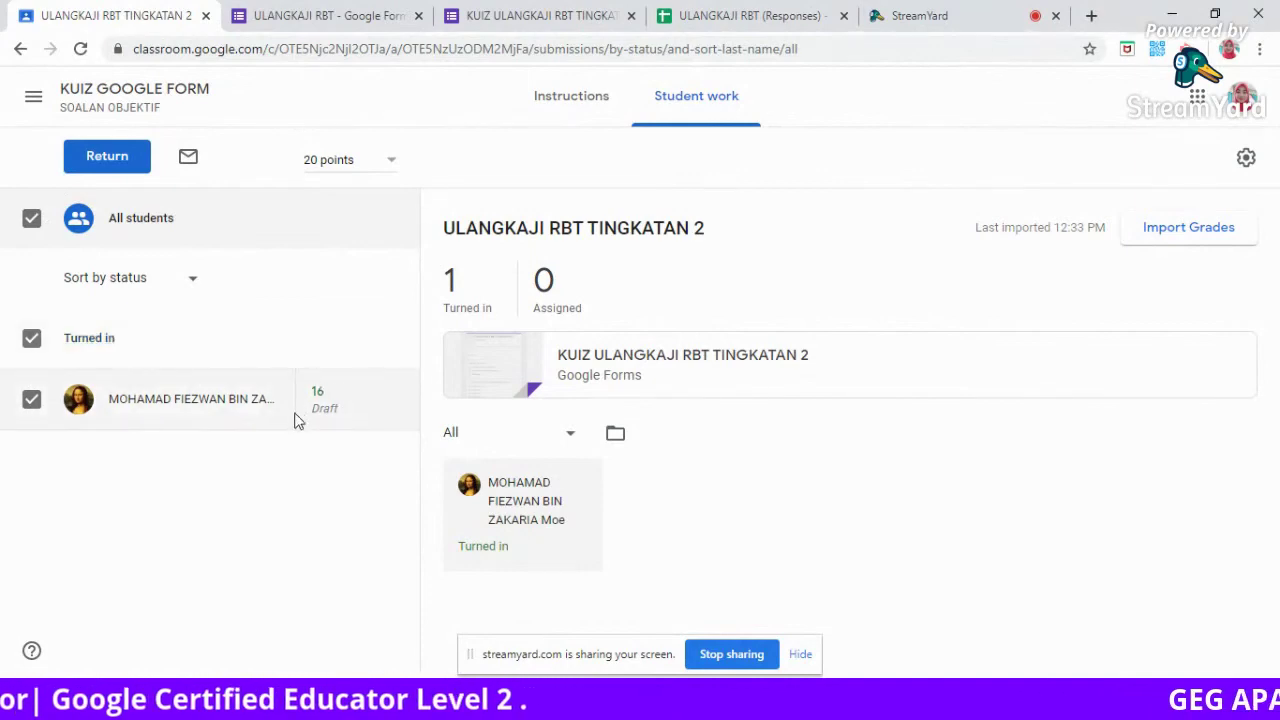
Return the 16/20 graded work to the student, then go to the KUIZ GOOGLE FORM stream.
left_click(106, 158)
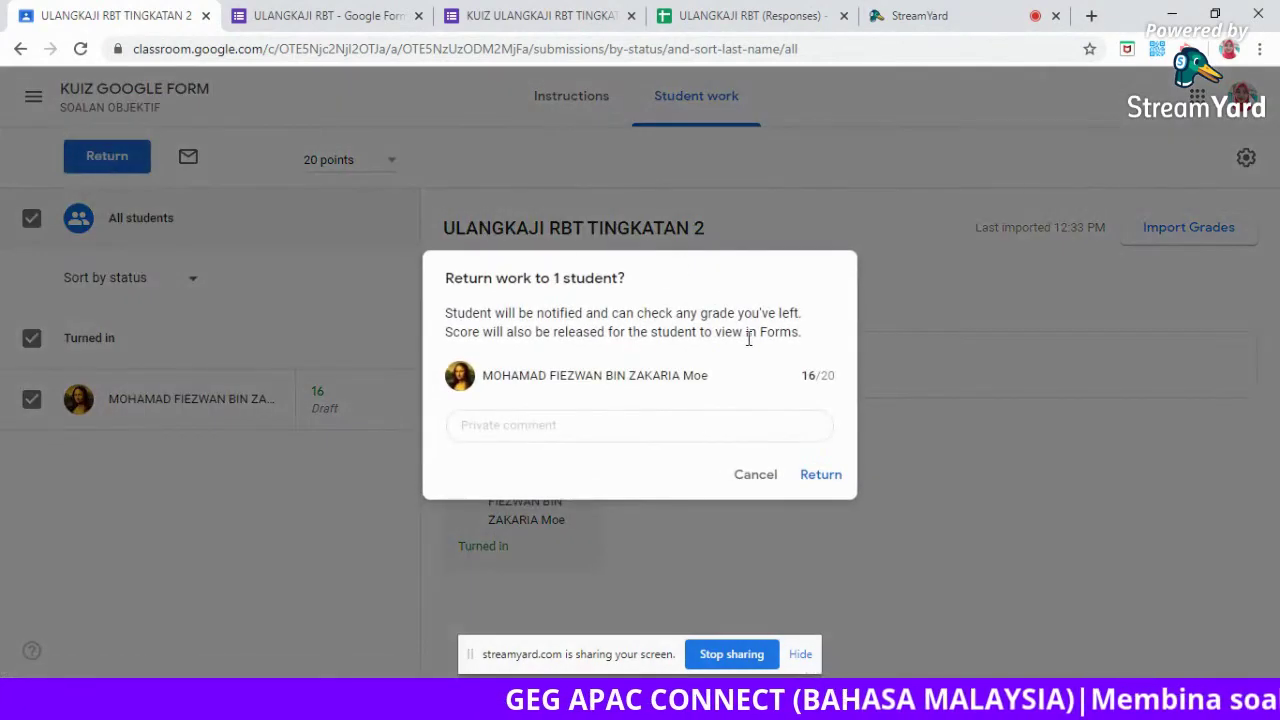
left_click(829, 477)
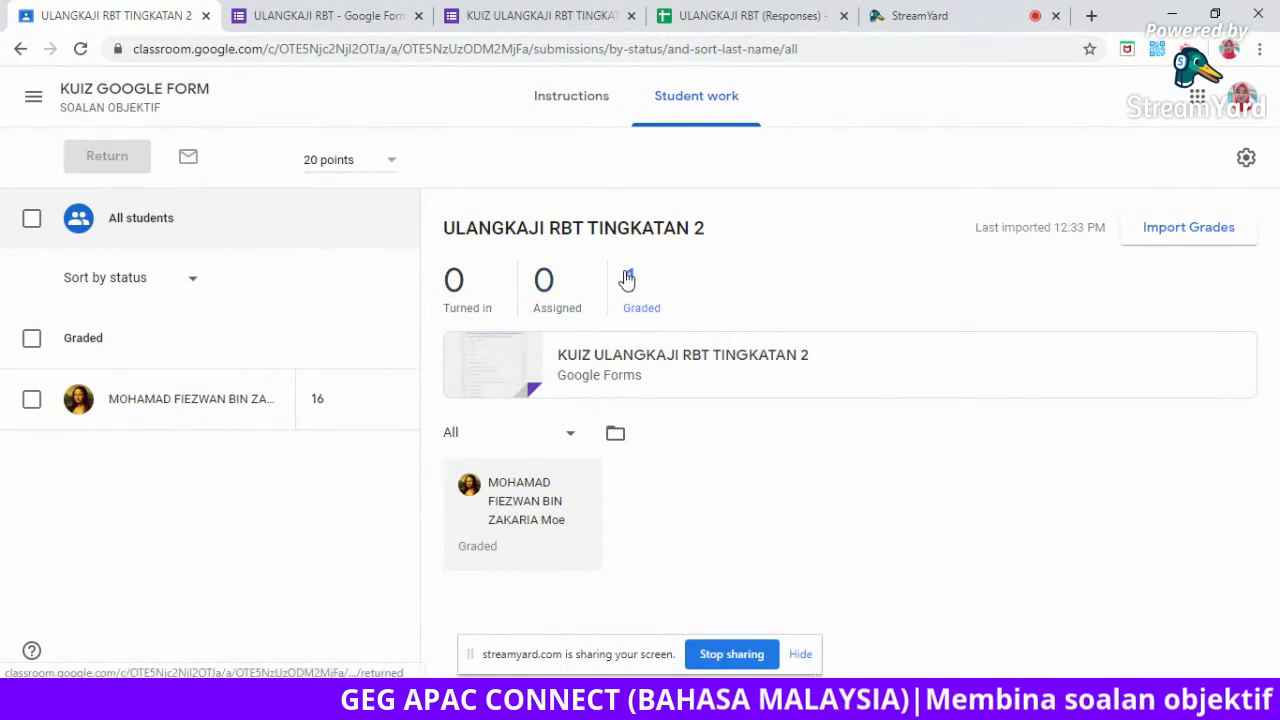
left_click(128, 95)
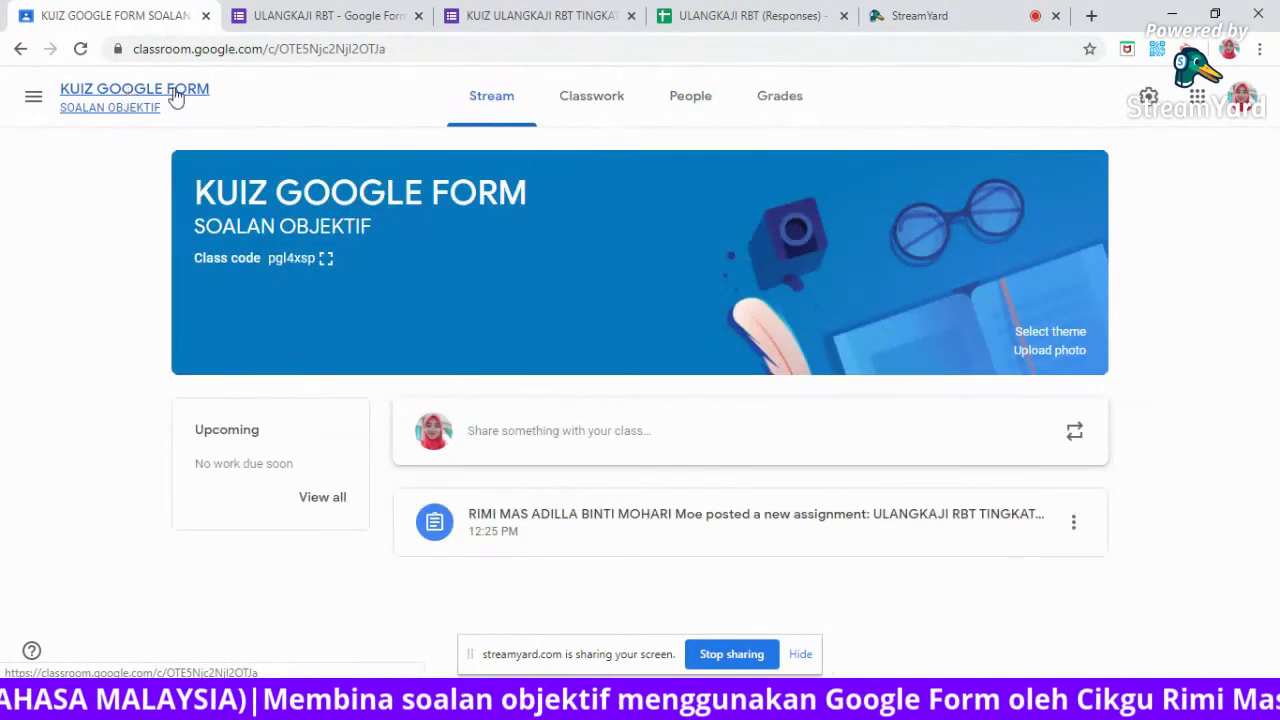
Check the class Grades tab, return to the KUIZ GOOGLE FORM stream, and stop screen sharing.
left_click(786, 101)
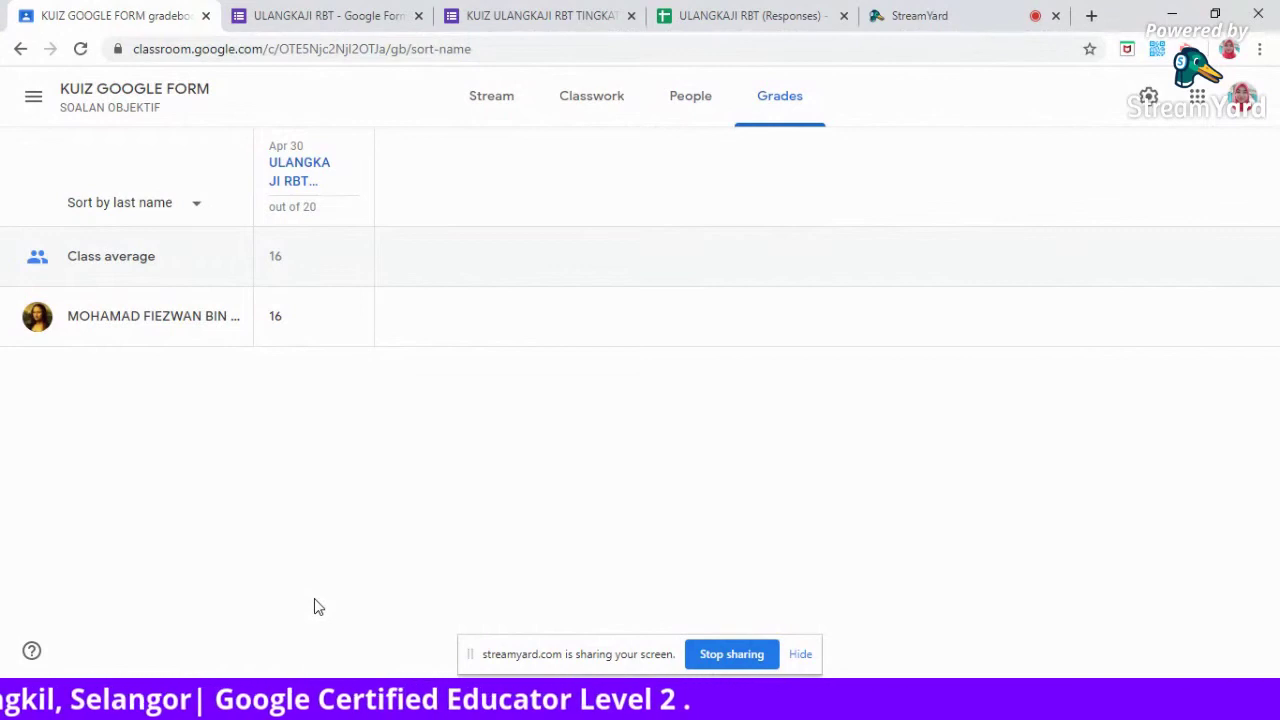
left_click(122, 97)
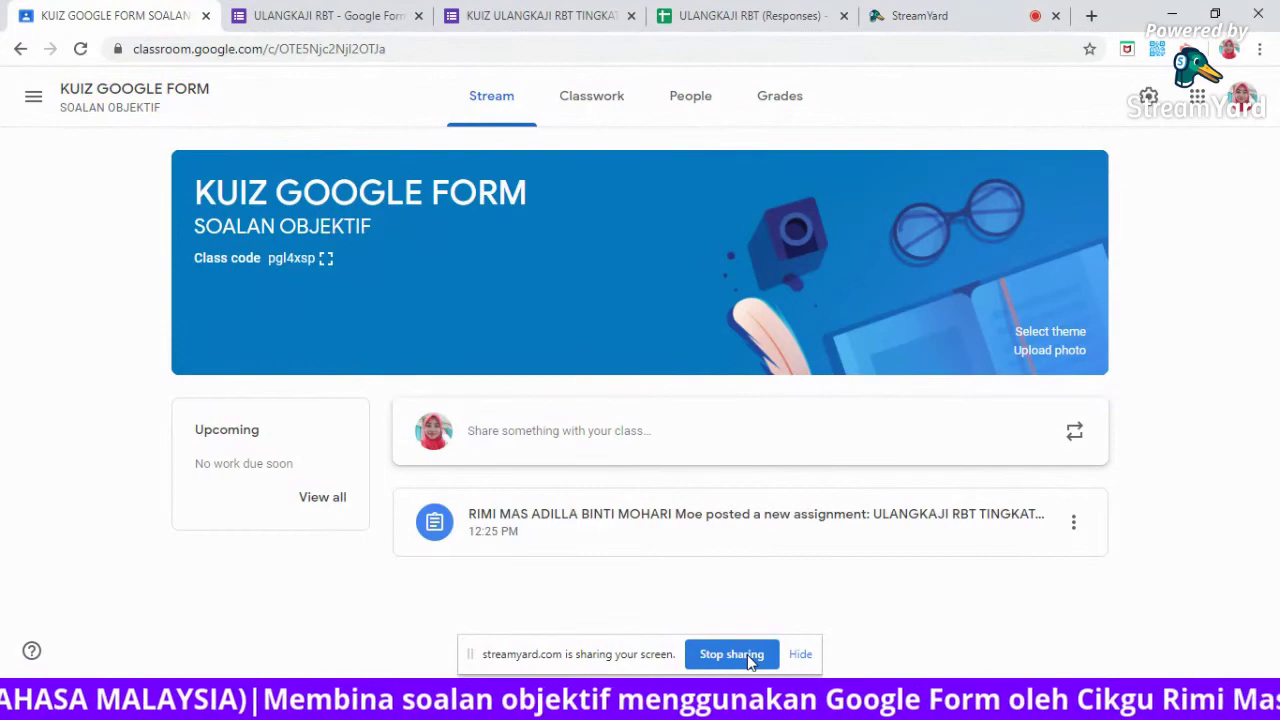
left_click(731, 654)
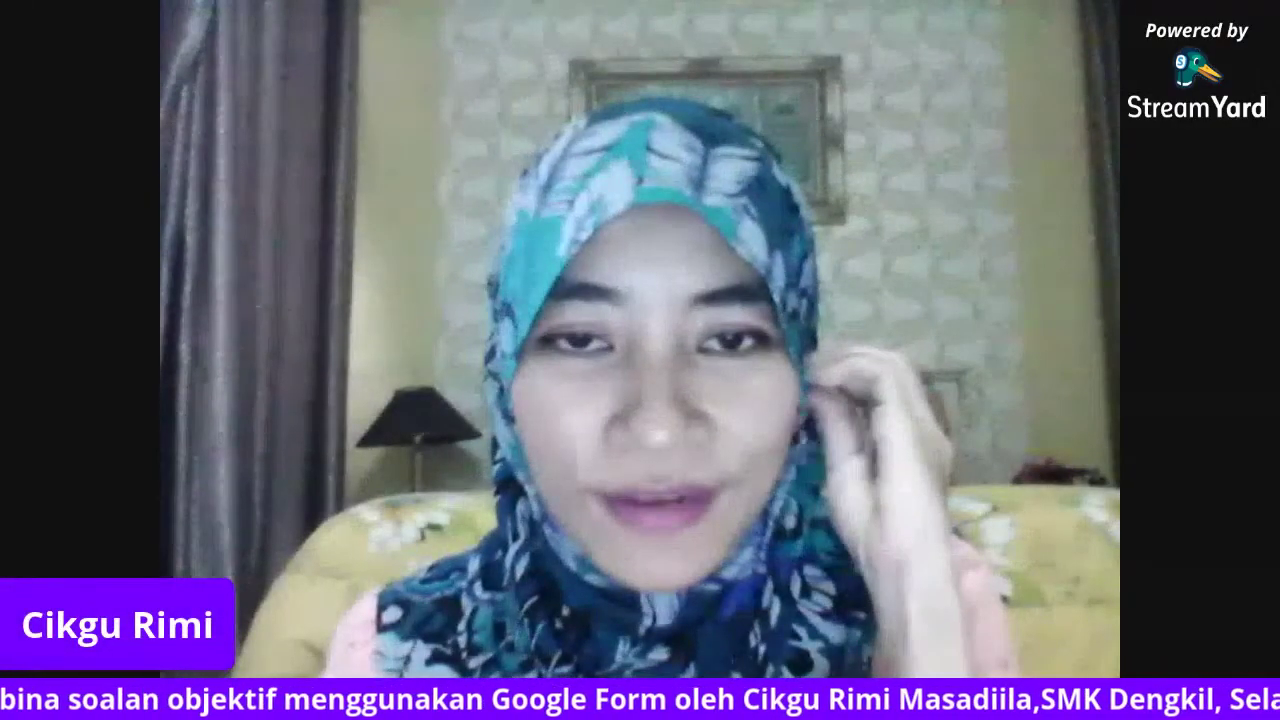
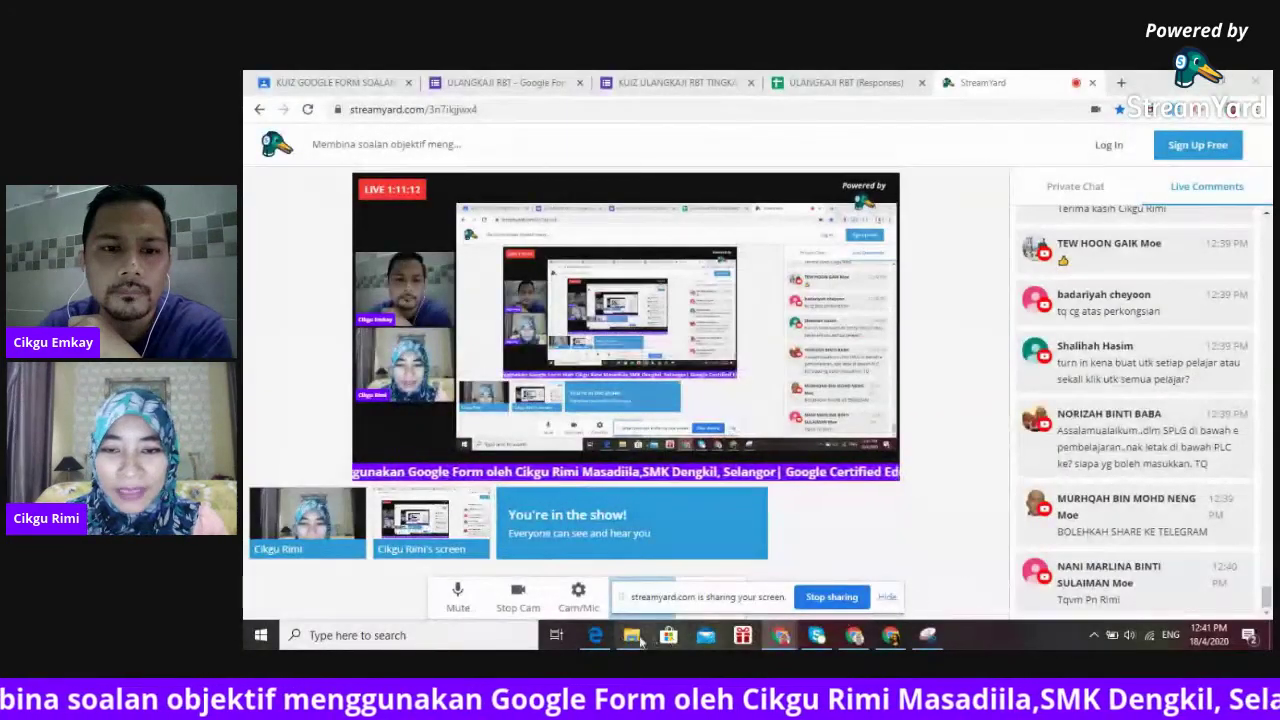
Bring the RBT Tingkatan 2 textbook PDF forward in Edge and search Windows for 'snippi'.
left_click(596, 636)
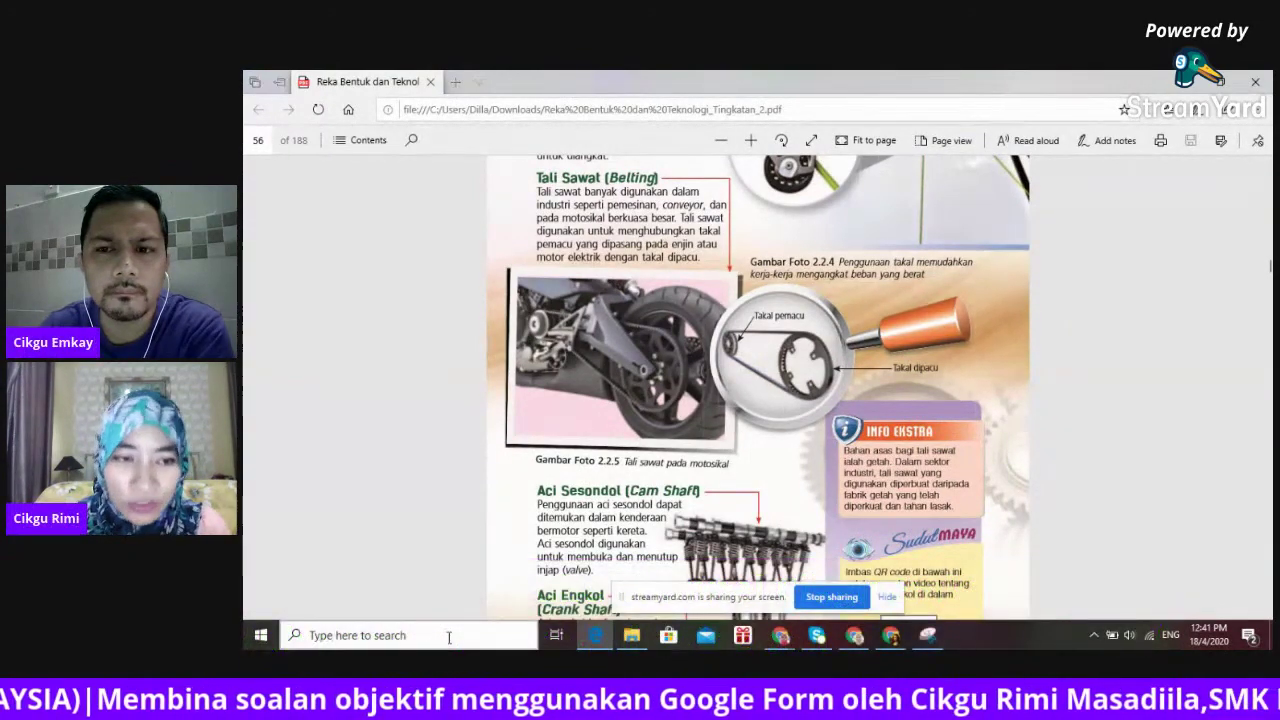
left_click(449, 637)
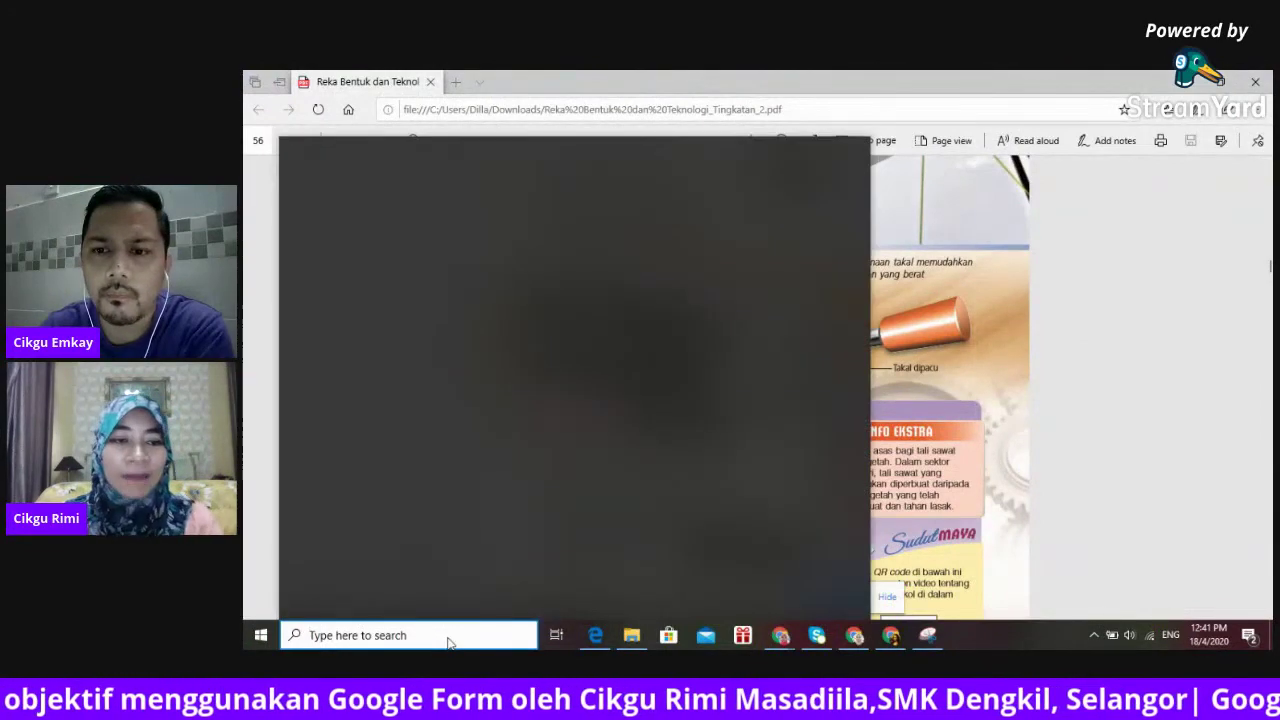
type("snippi")
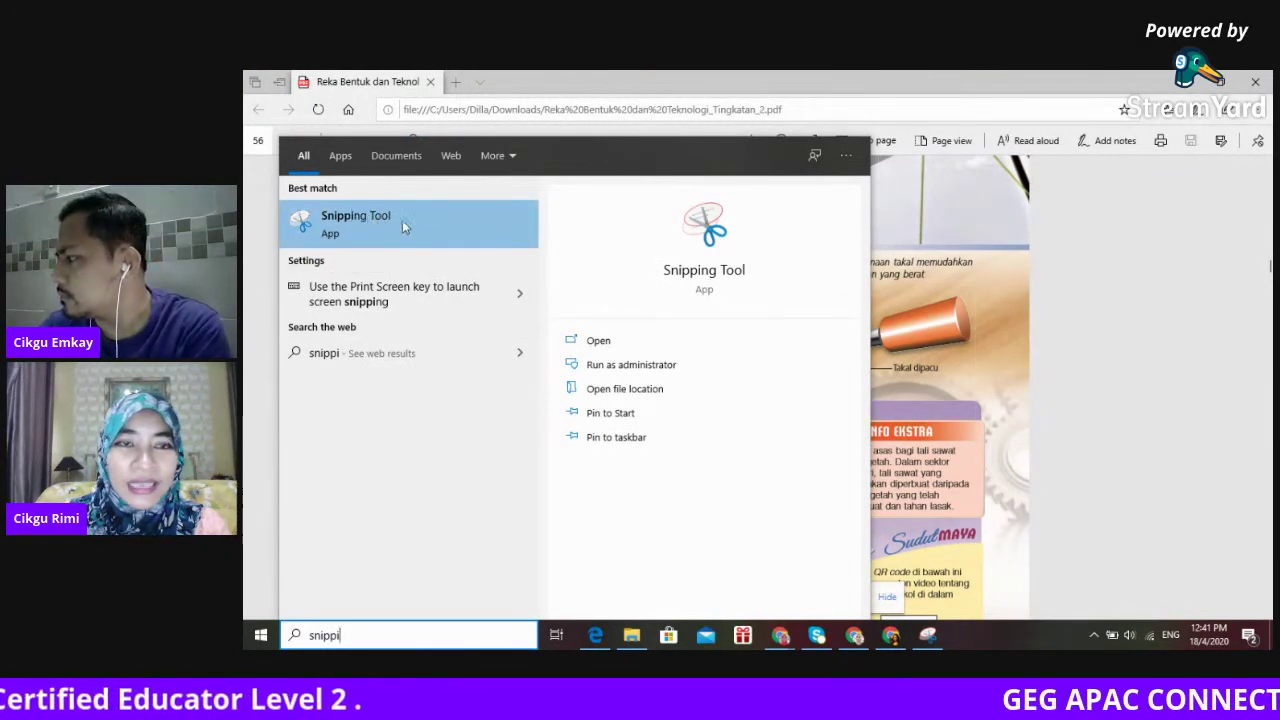
Launch Snipping Tool and snip the Gambar Foto 2.2.5 motorcycle belt-drive photo.
left_click(928, 636)
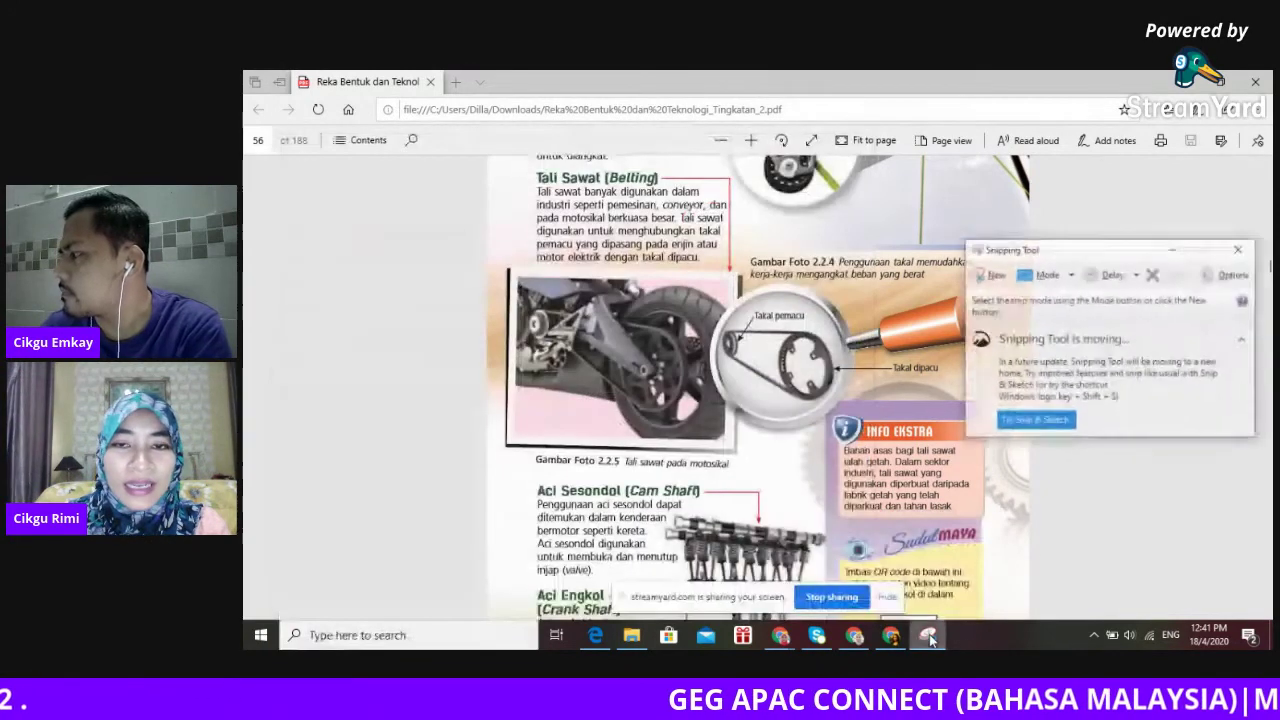
left_click_drag(1068, 241, 946, 209)
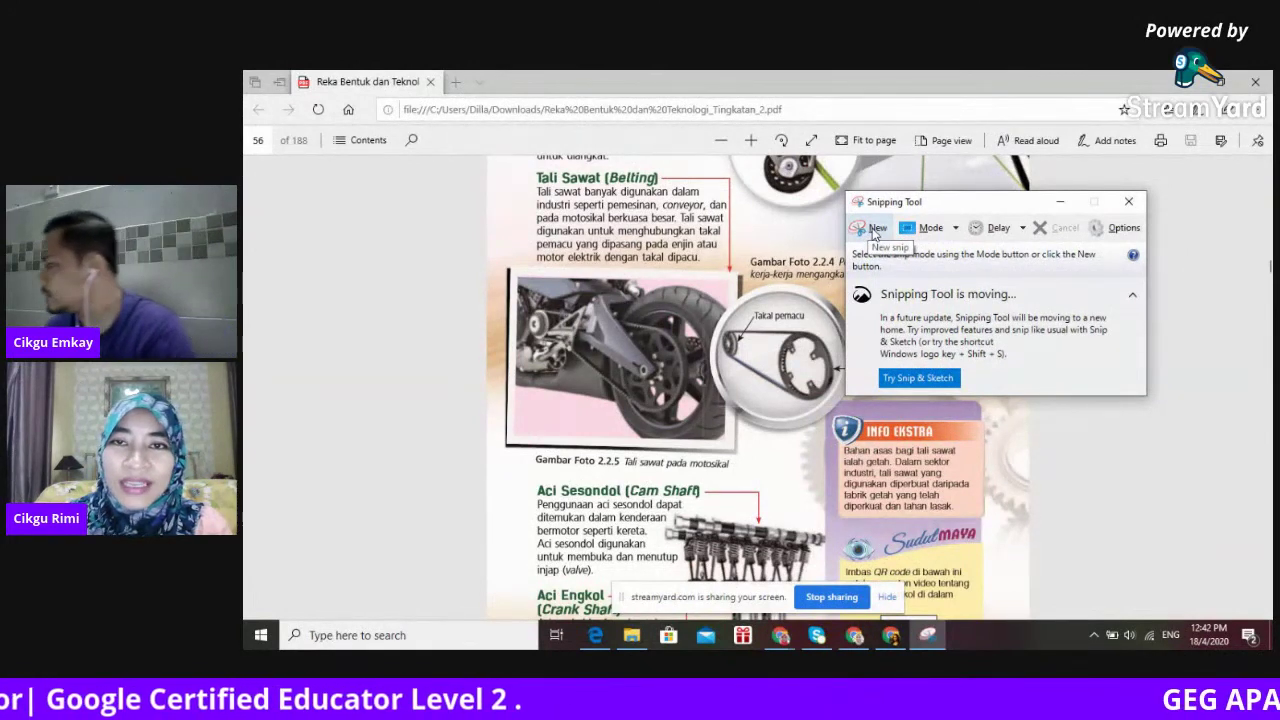
left_click(875, 229)
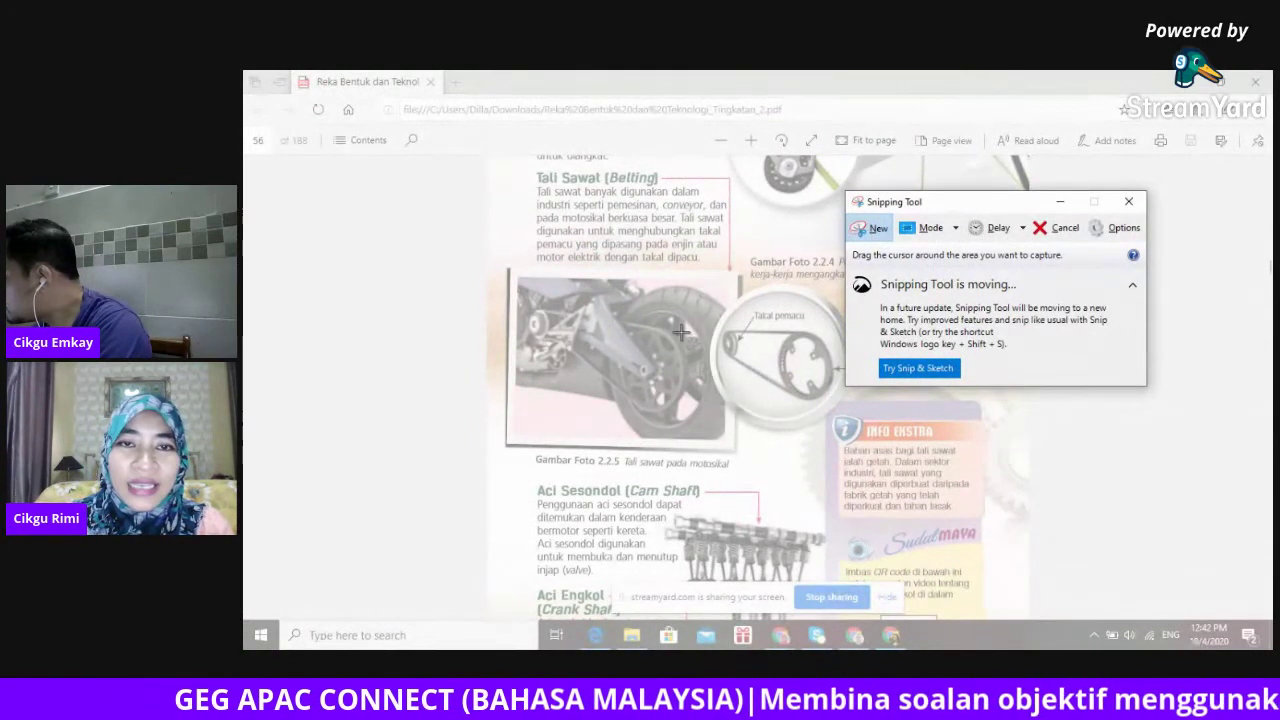
left_click_drag(506, 267, 707, 443)
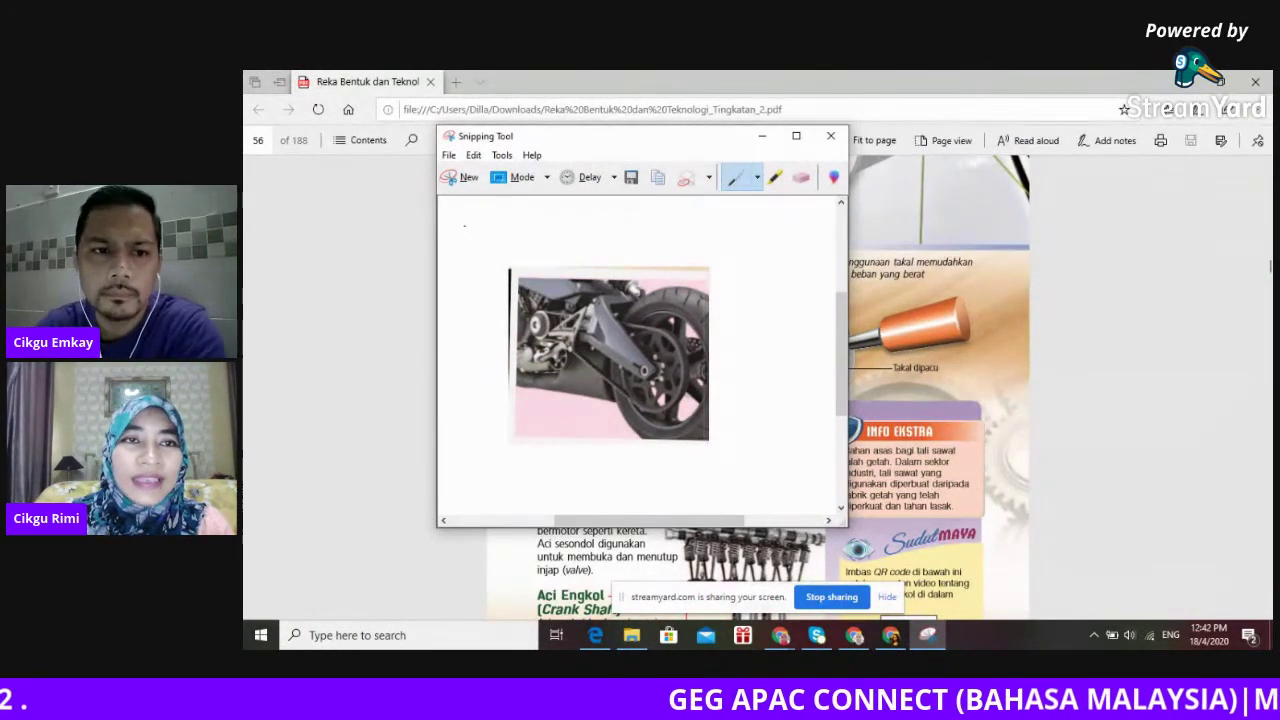
Save the motorcycle snip as motor2 (PNG) in the Documents\2020 folder.
left_click(449, 156)
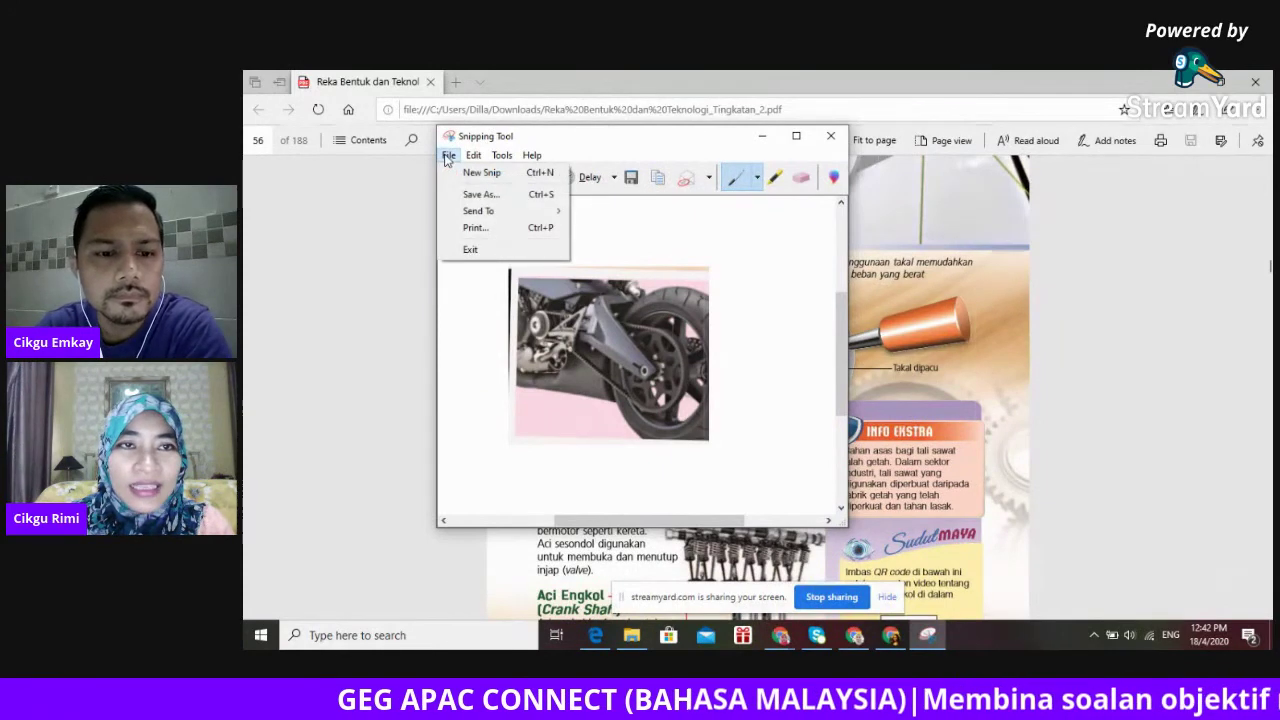
left_click(473, 197)
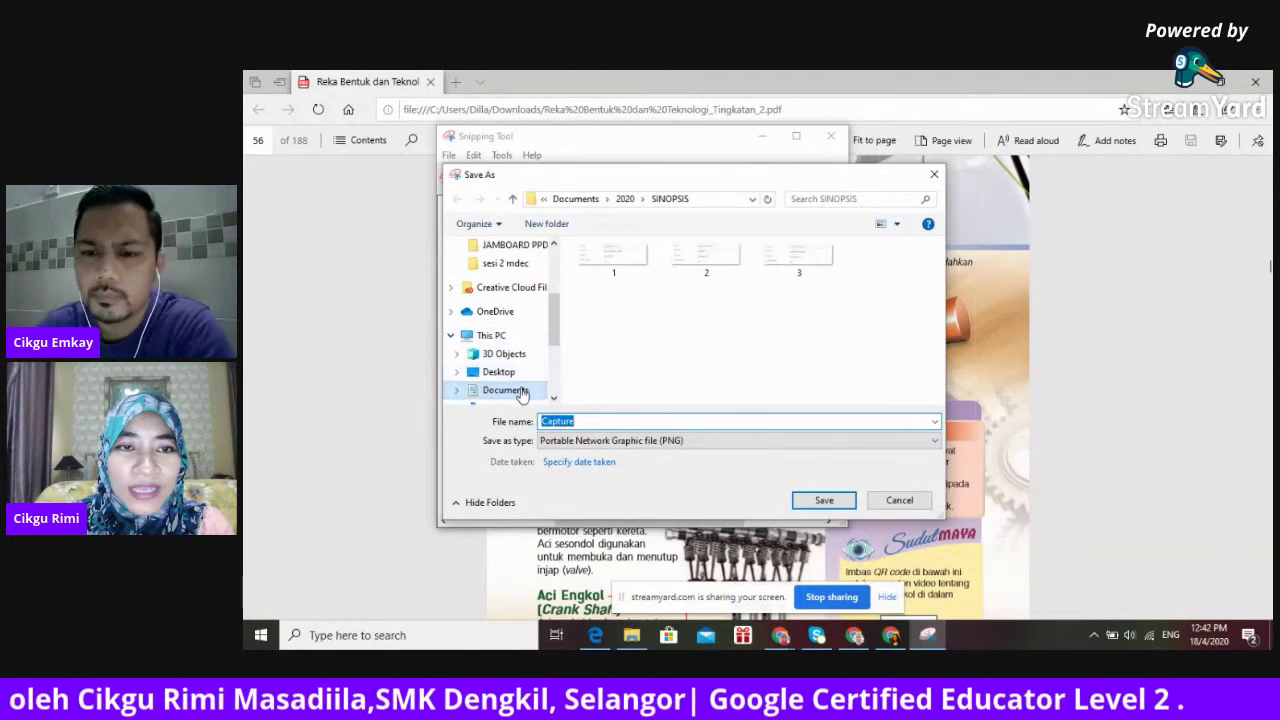
left_click(520, 391)
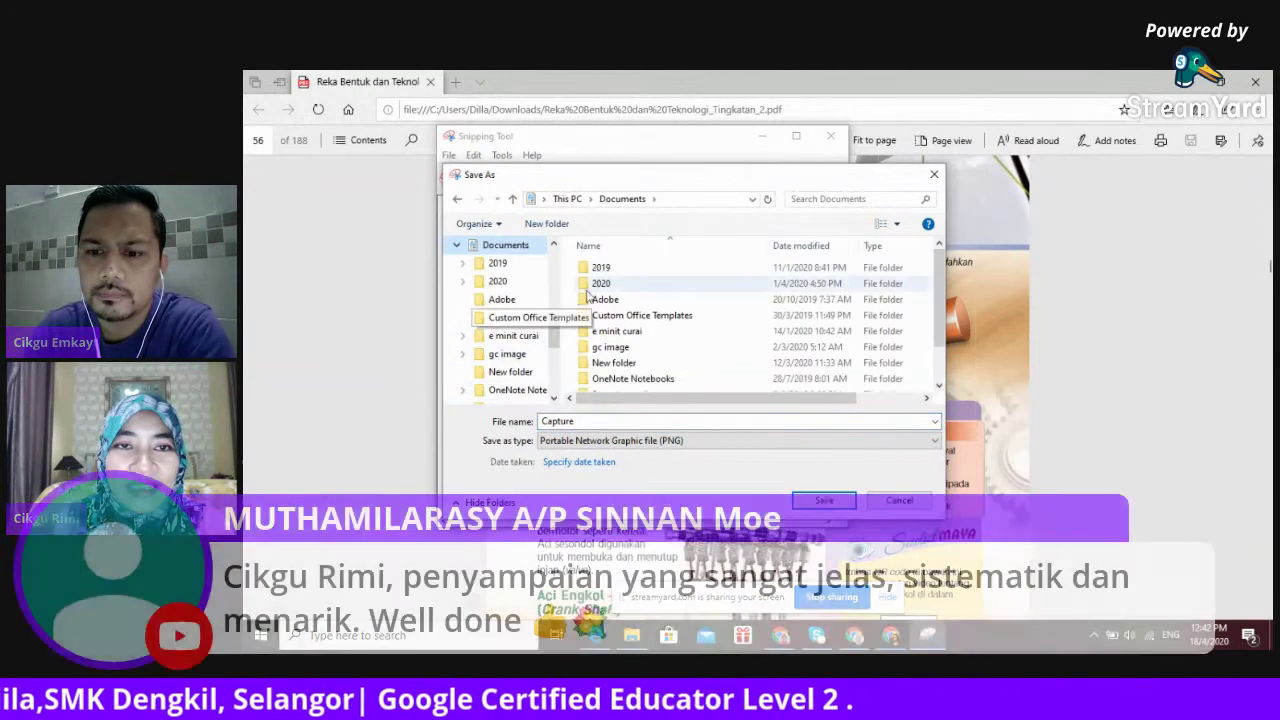
double_click(606, 285)
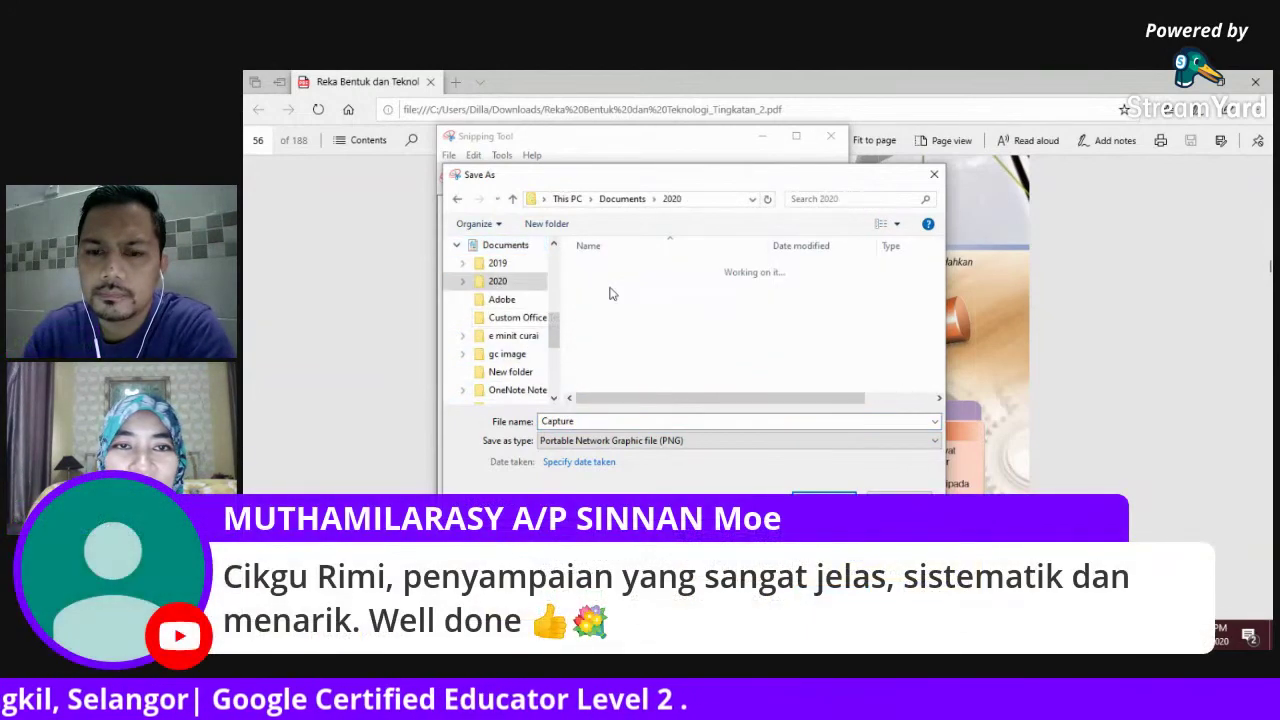
left_click(580, 421)
type("motor2")
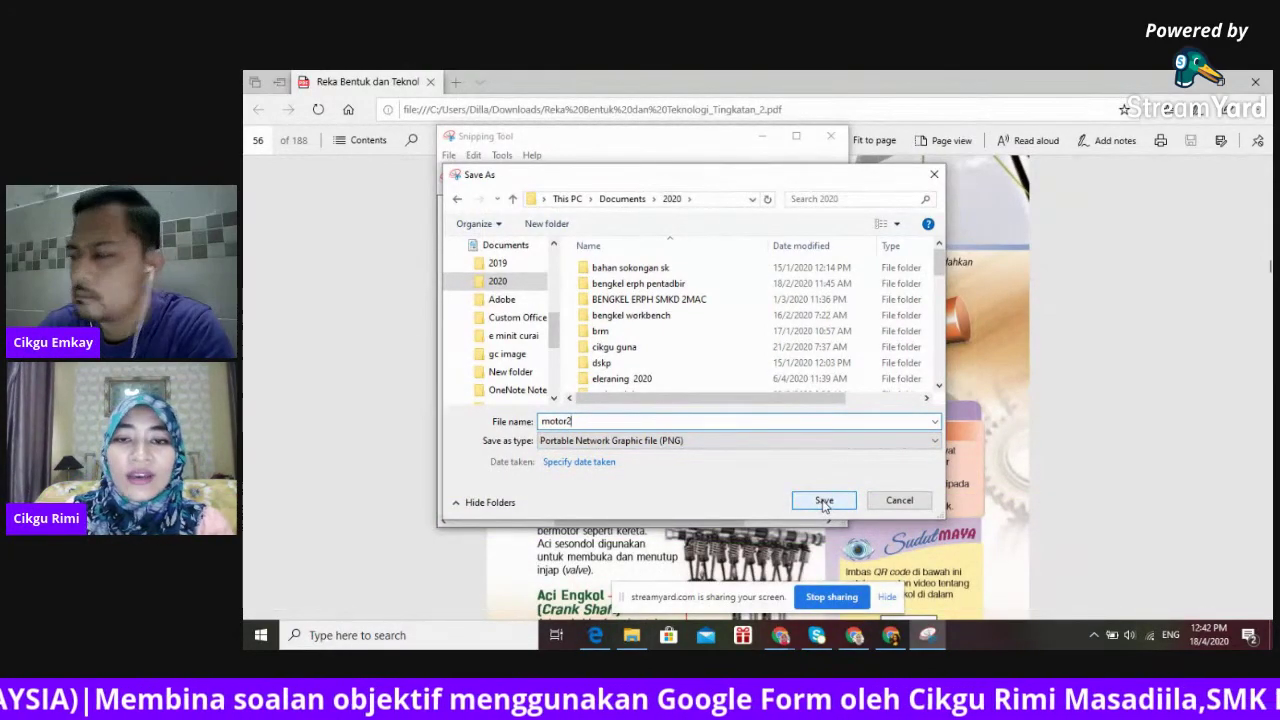
left_click(824, 503)
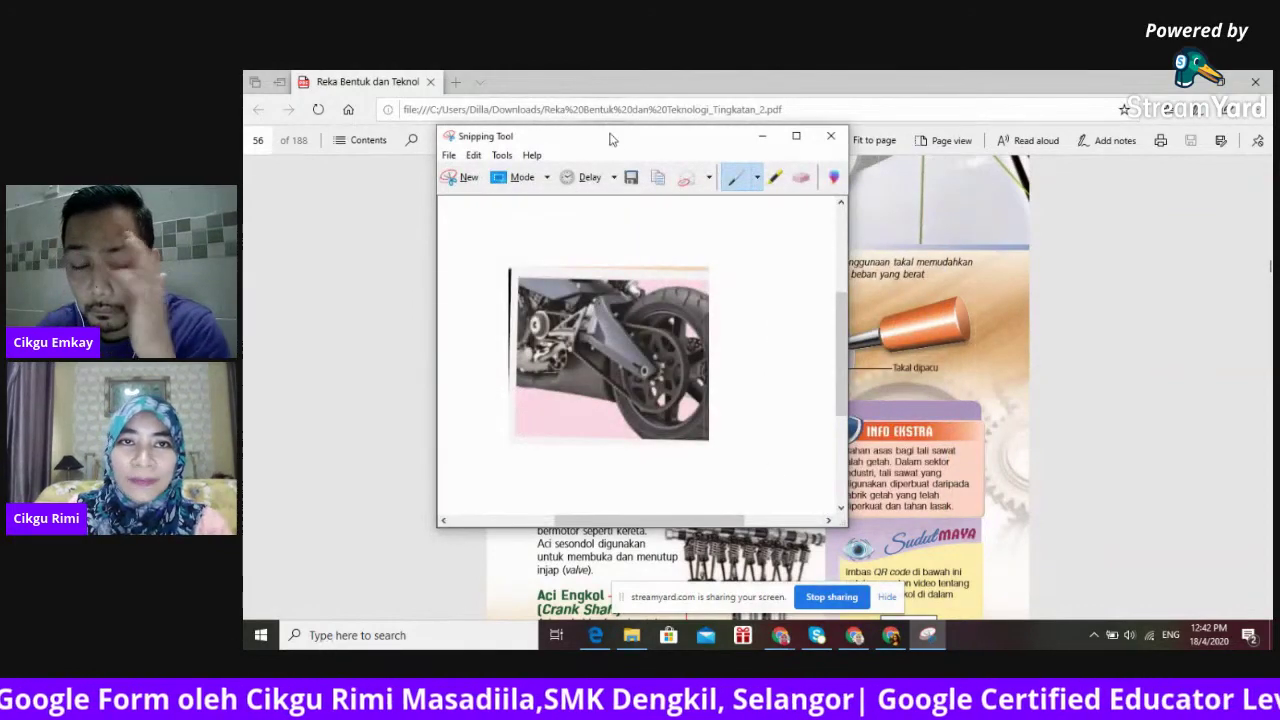
Scroll the PDF up to the lever diagrams and place Snipping Tool to their left.
left_click_drag(612, 139, 1063, 206)
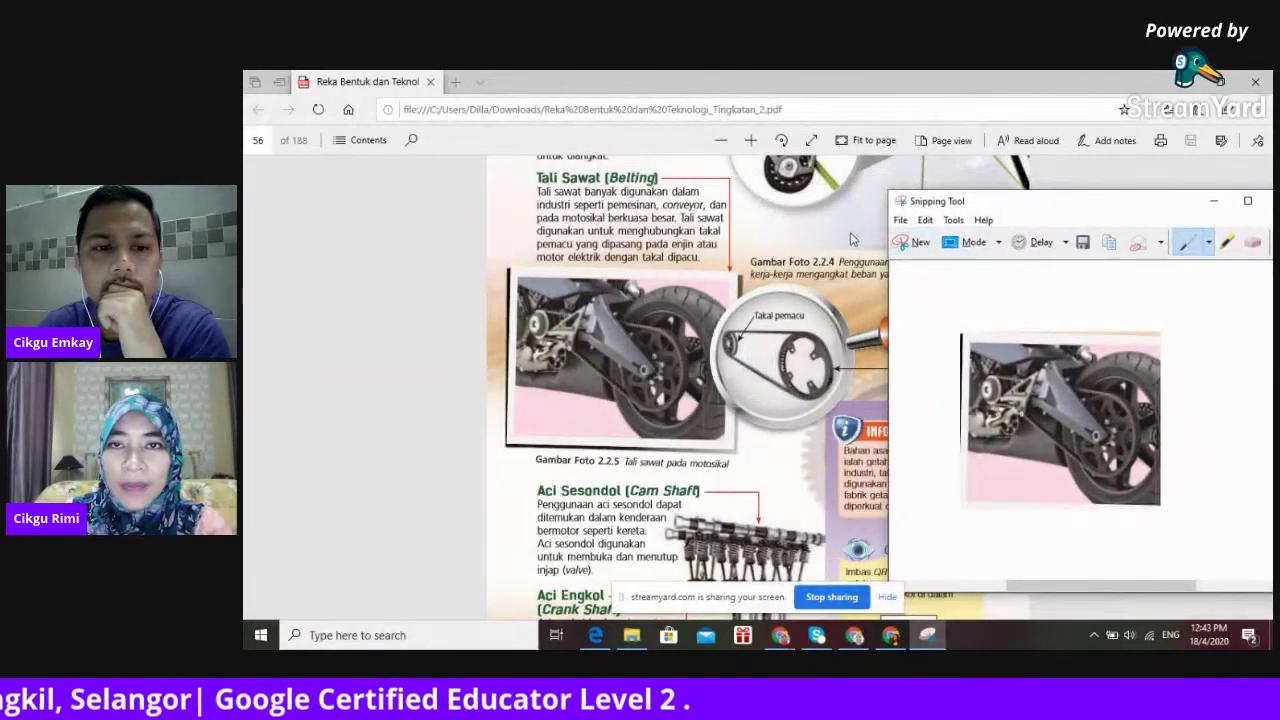
left_click(850, 238)
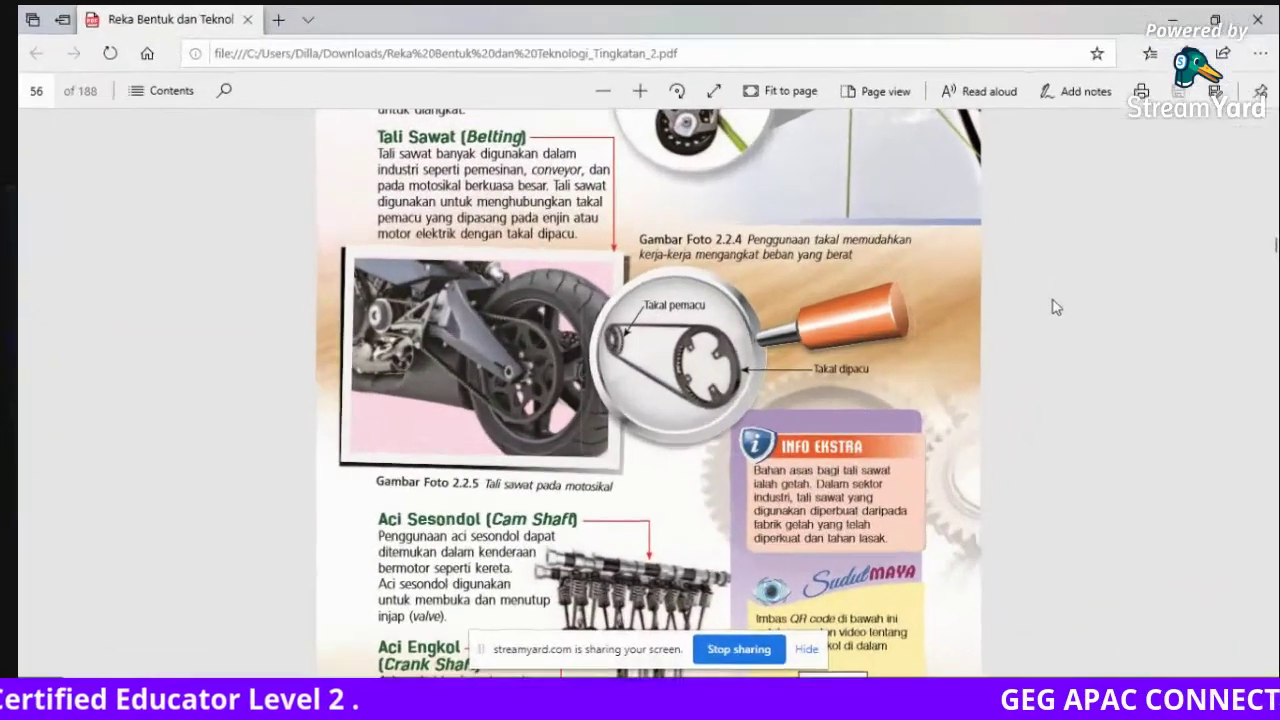
scroll(1053, 307, "up", 5)
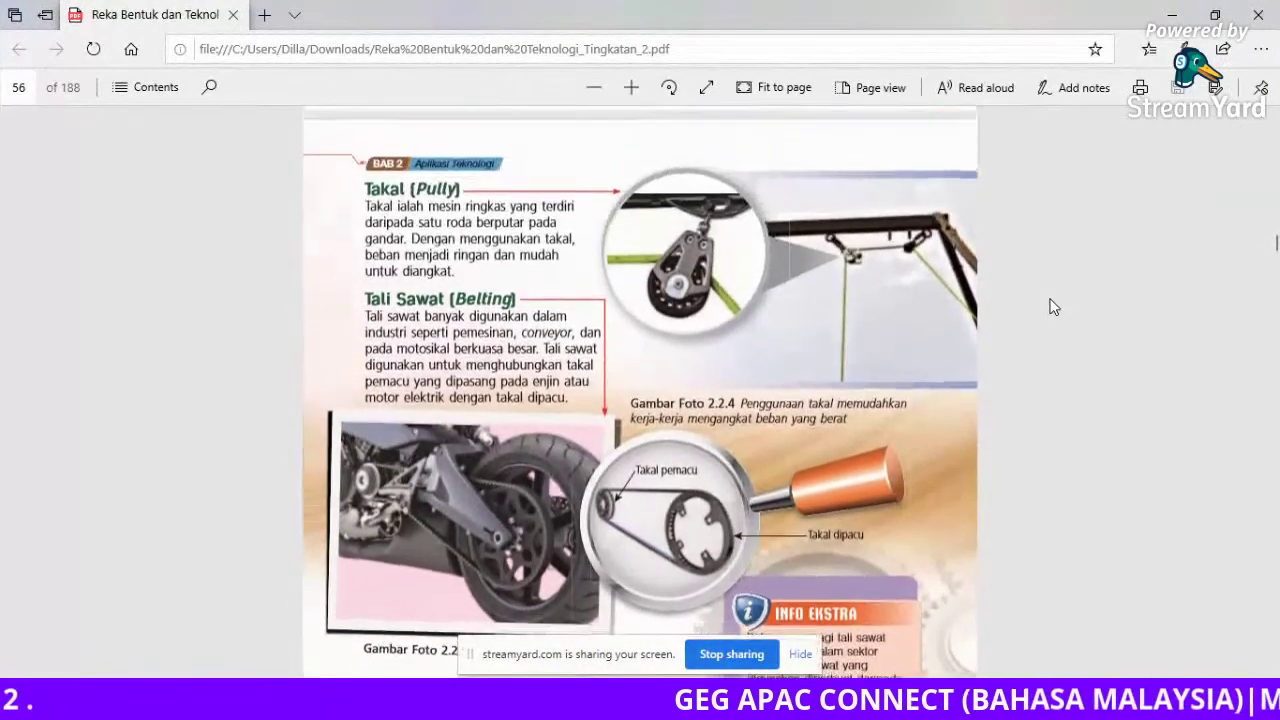
scroll(1053, 307, "up", 3)
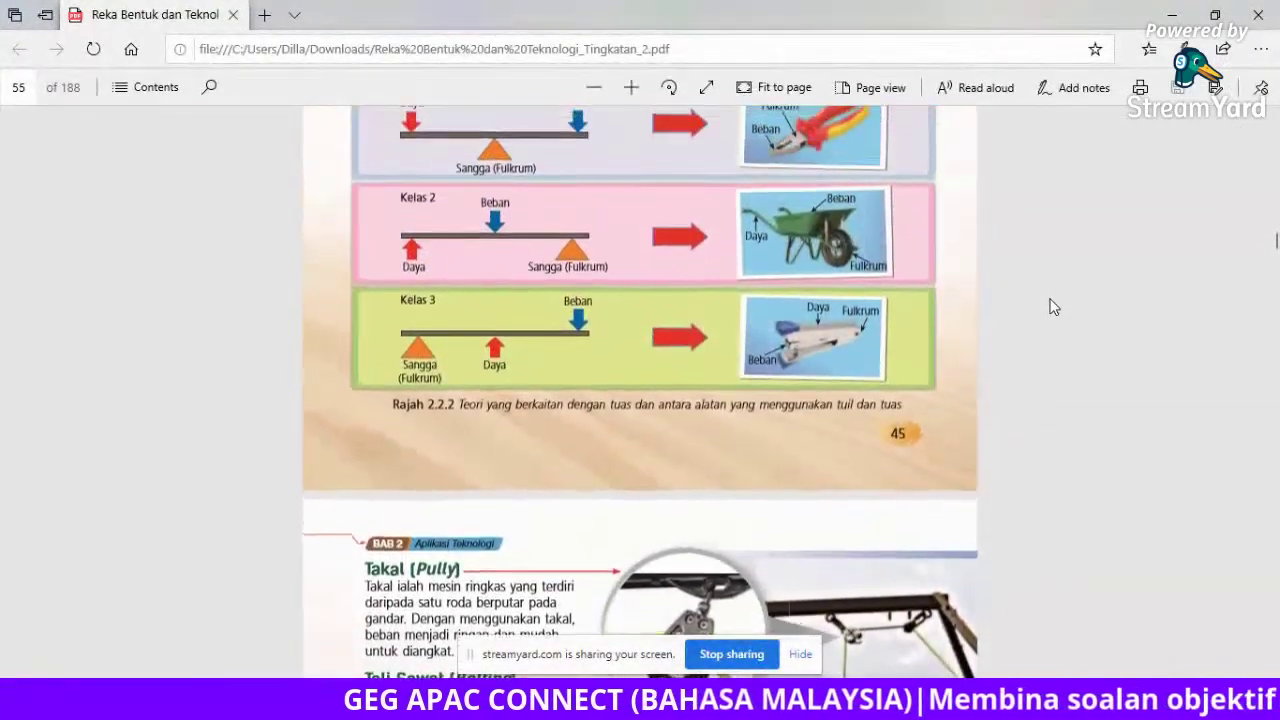
scroll(1053, 307, "up", 1)
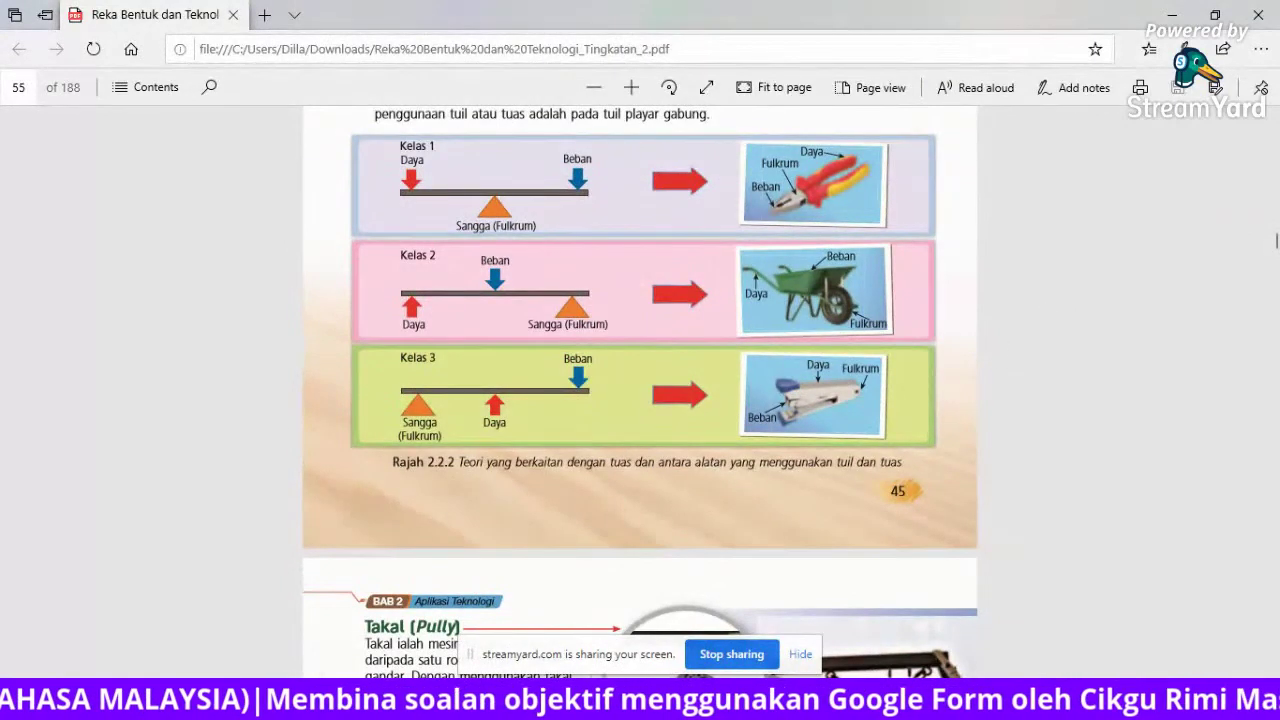
mouse_move(850, 705)
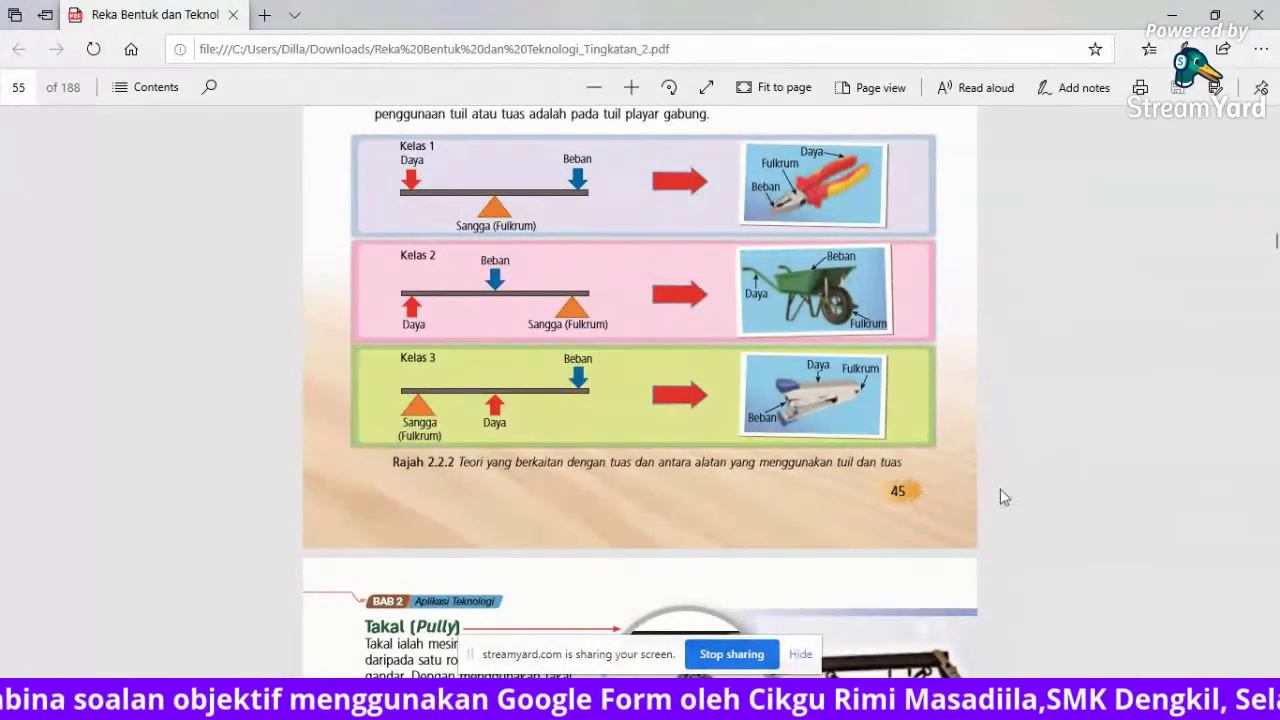
left_click(850, 705)
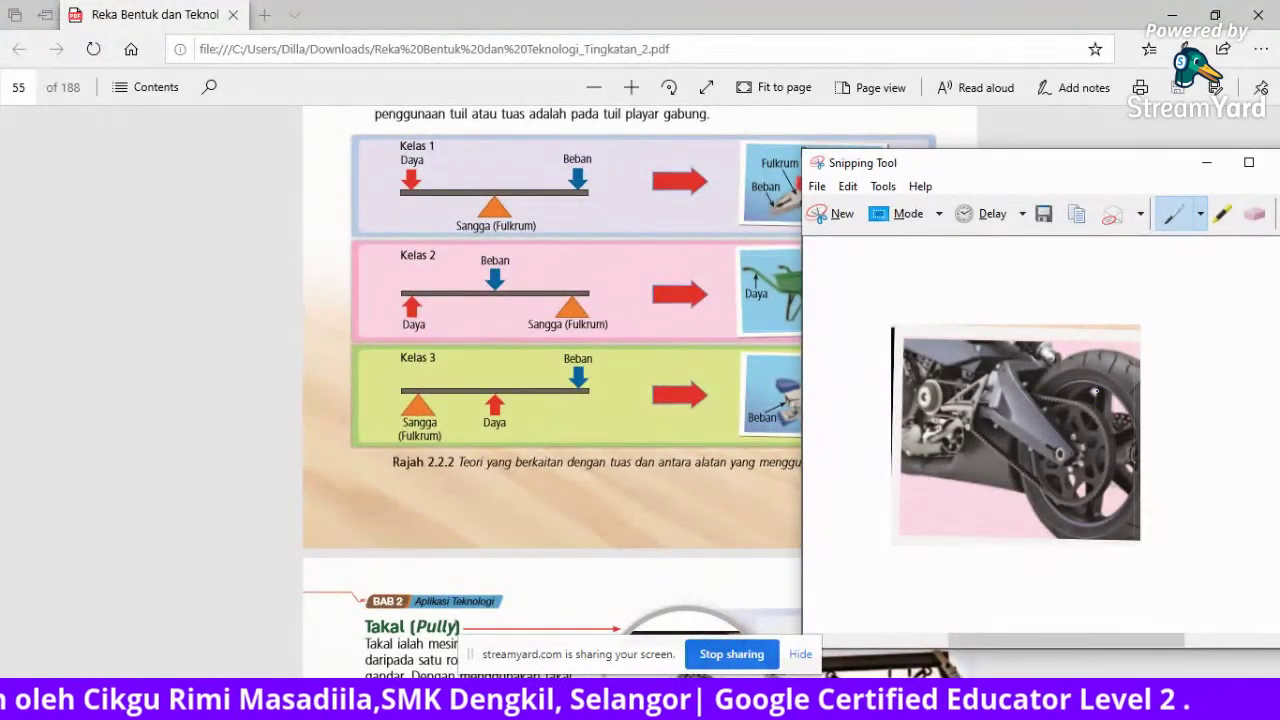
left_click_drag(1090, 170, 394, 156)
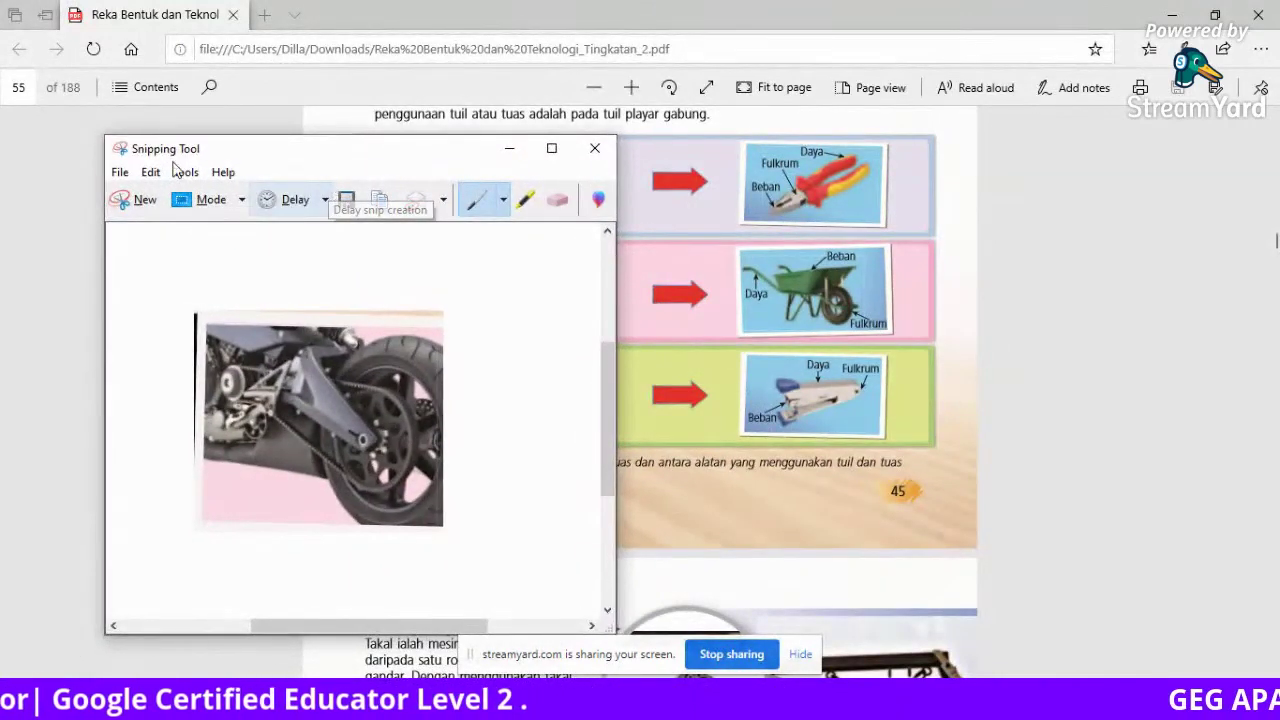
Snip the wheelbarrow picture from the Kelas 2 lever diagram.
left_click(145, 200)
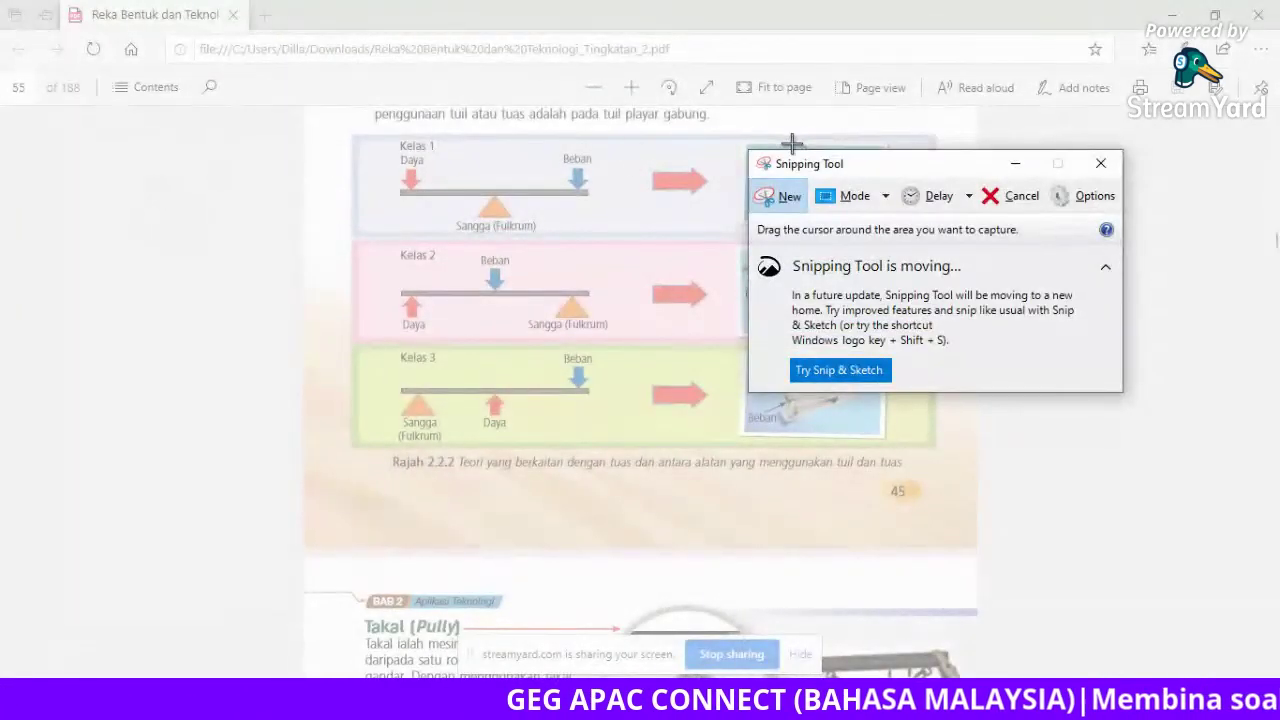
left_click_drag(881, 163, 380, 198)
left_click_drag(729, 244, 898, 342)
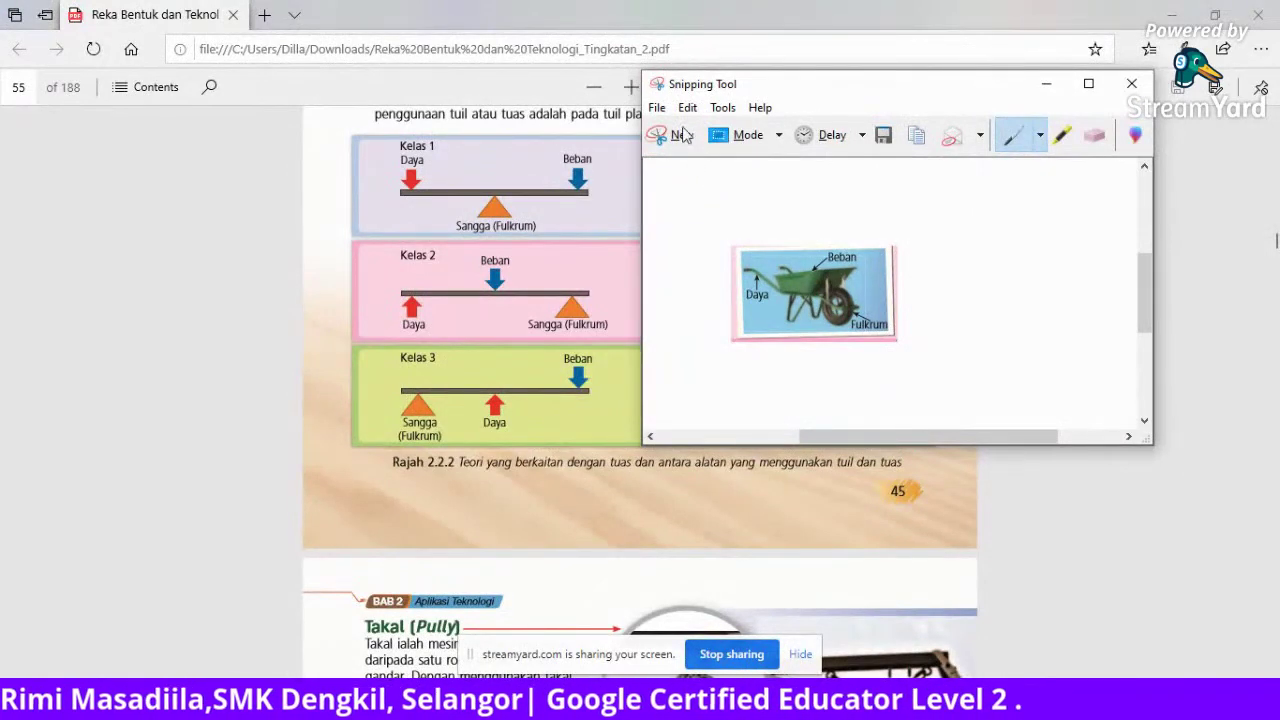
Save the wheelbarrow snip as a PNG named 2 in the 2020 folder.
left_click(657, 109)
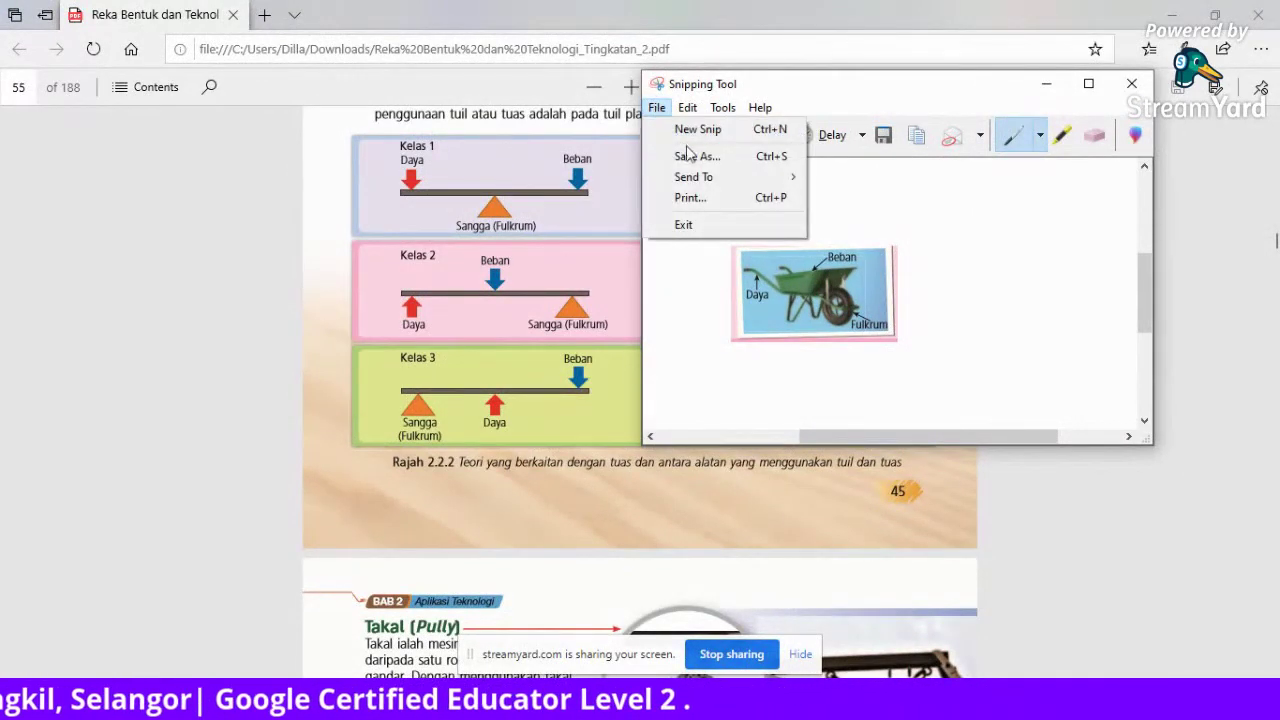
left_click(687, 156)
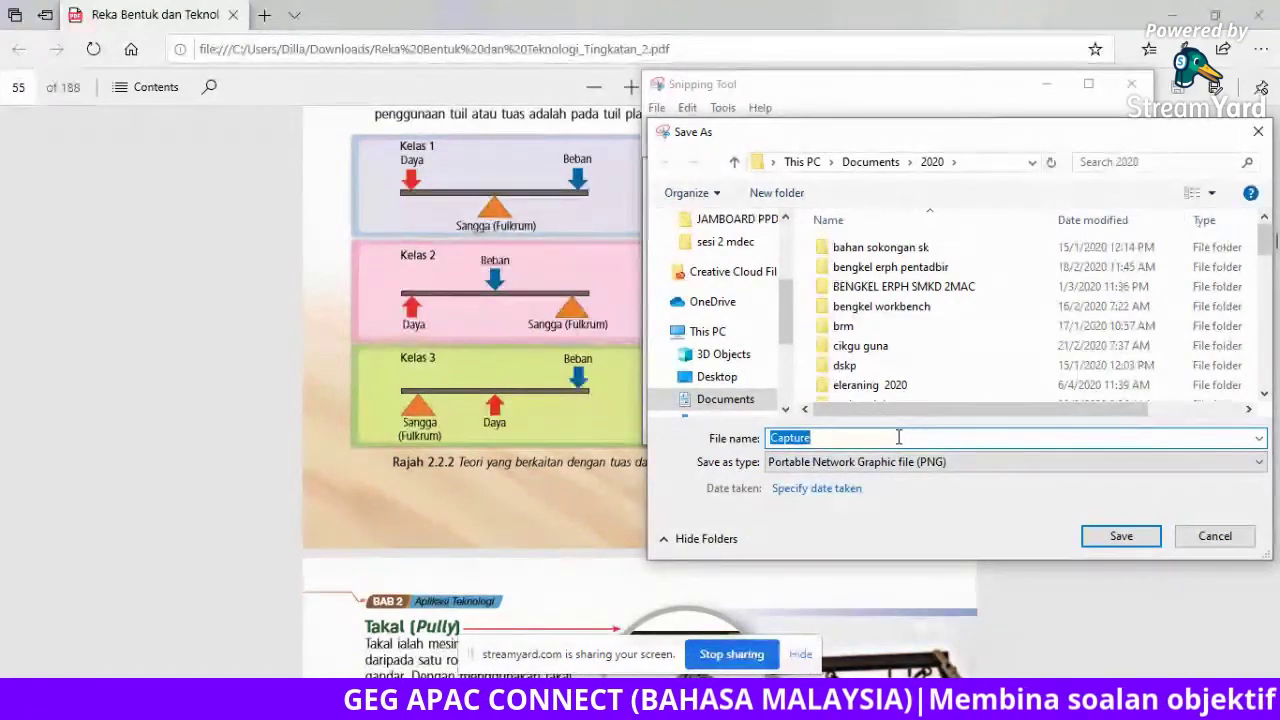
type("2")
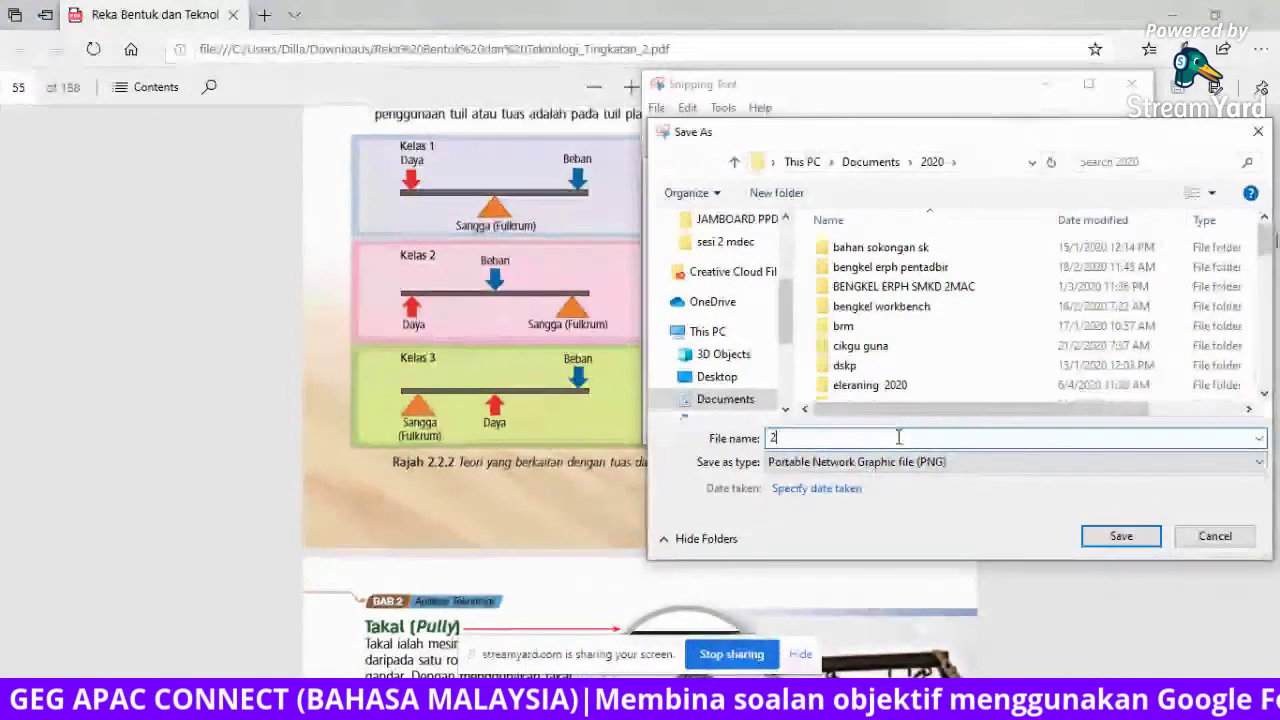
left_click(1112, 538)
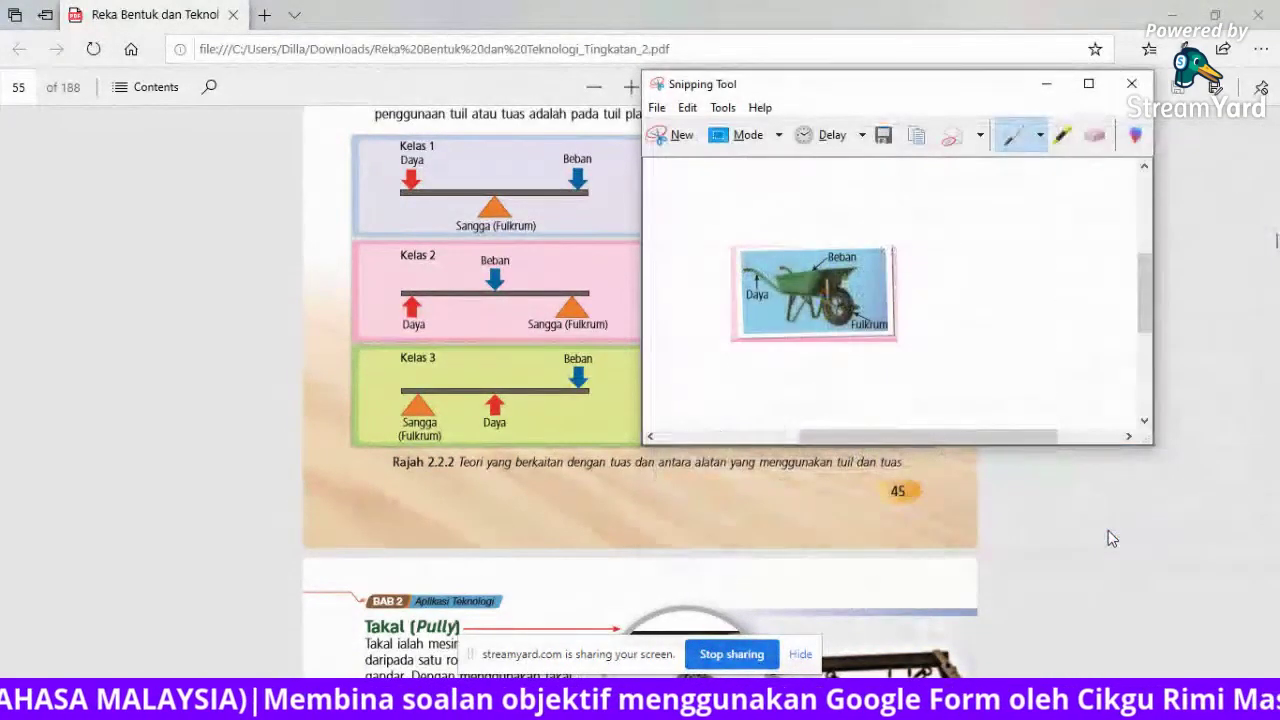
Move Snipping Tool aside and return to the quiz form editor in the browser.
left_click_drag(846, 93, 898, 346)
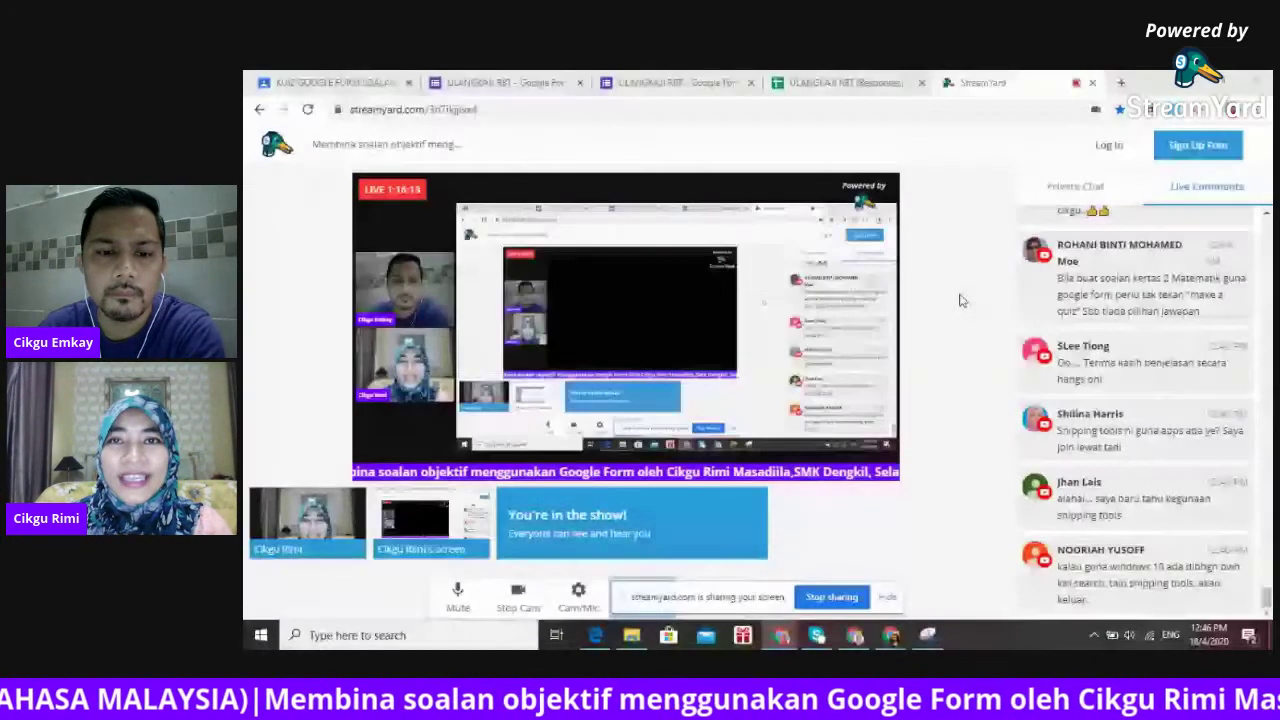
left_click(673, 80)
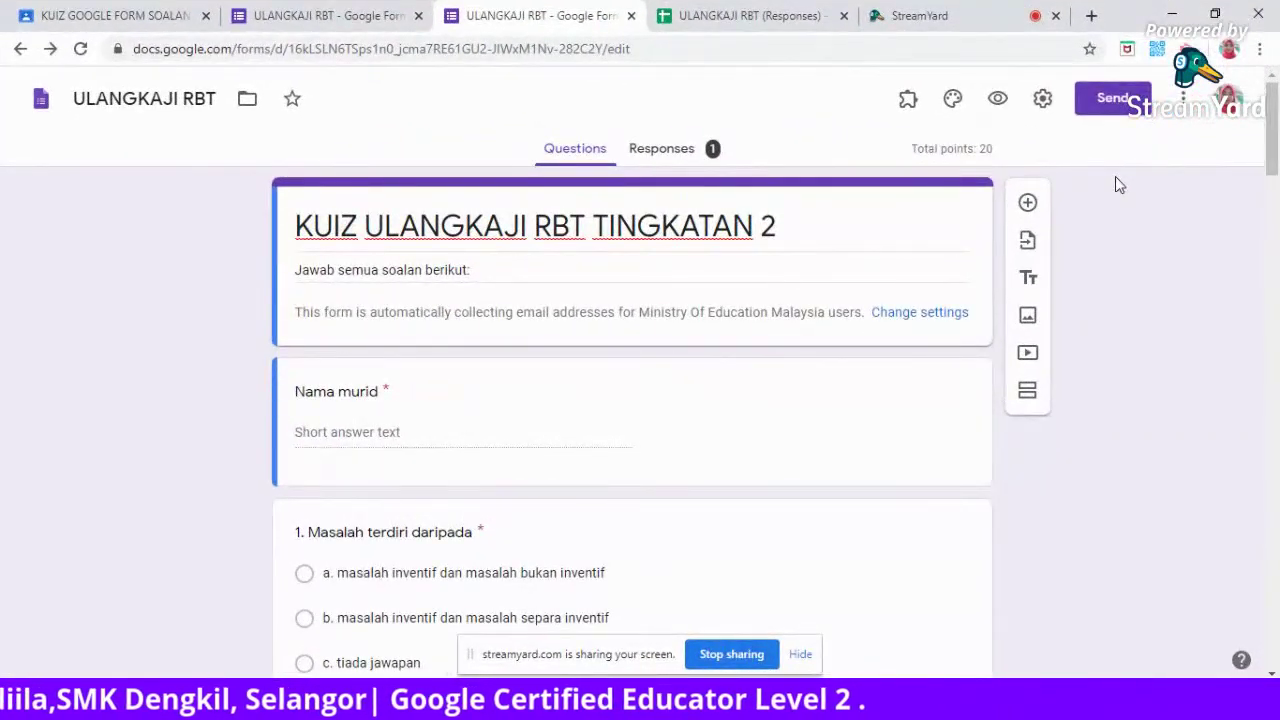
Generate the shortened forms.gle quiz link, cancel sending, and select the editor page URL.
left_click(1110, 100)
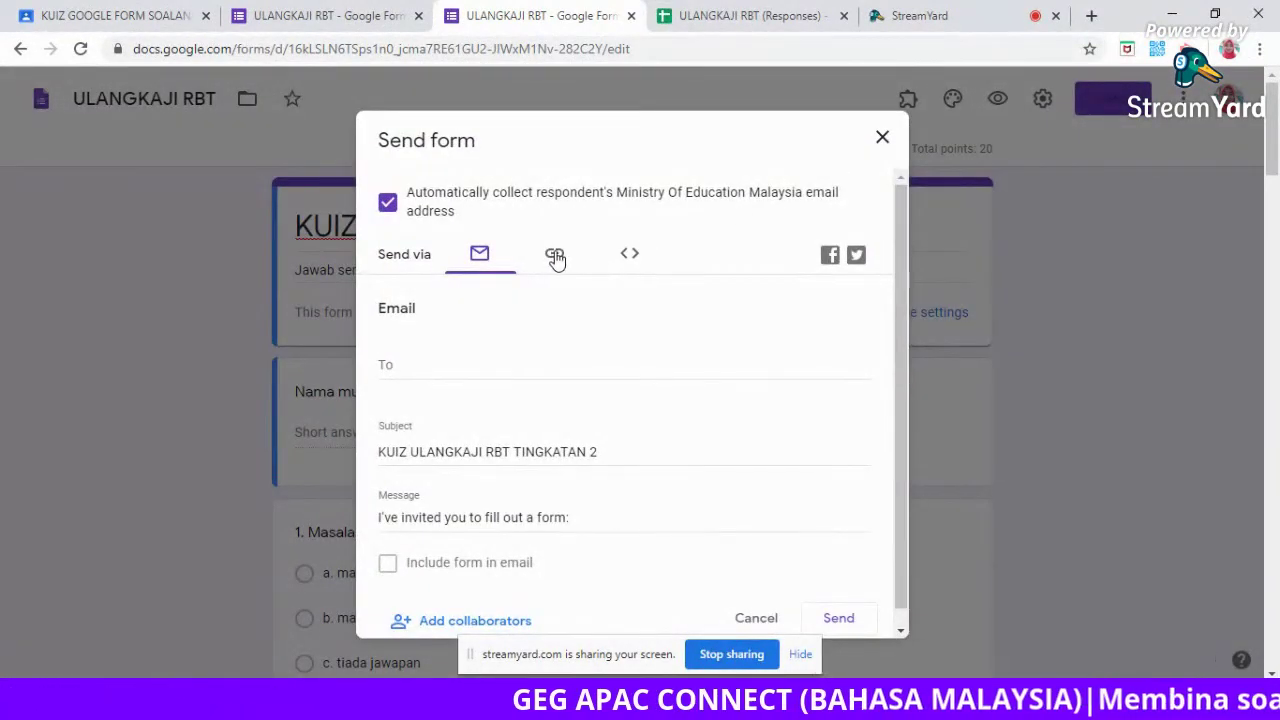
left_click(556, 256)
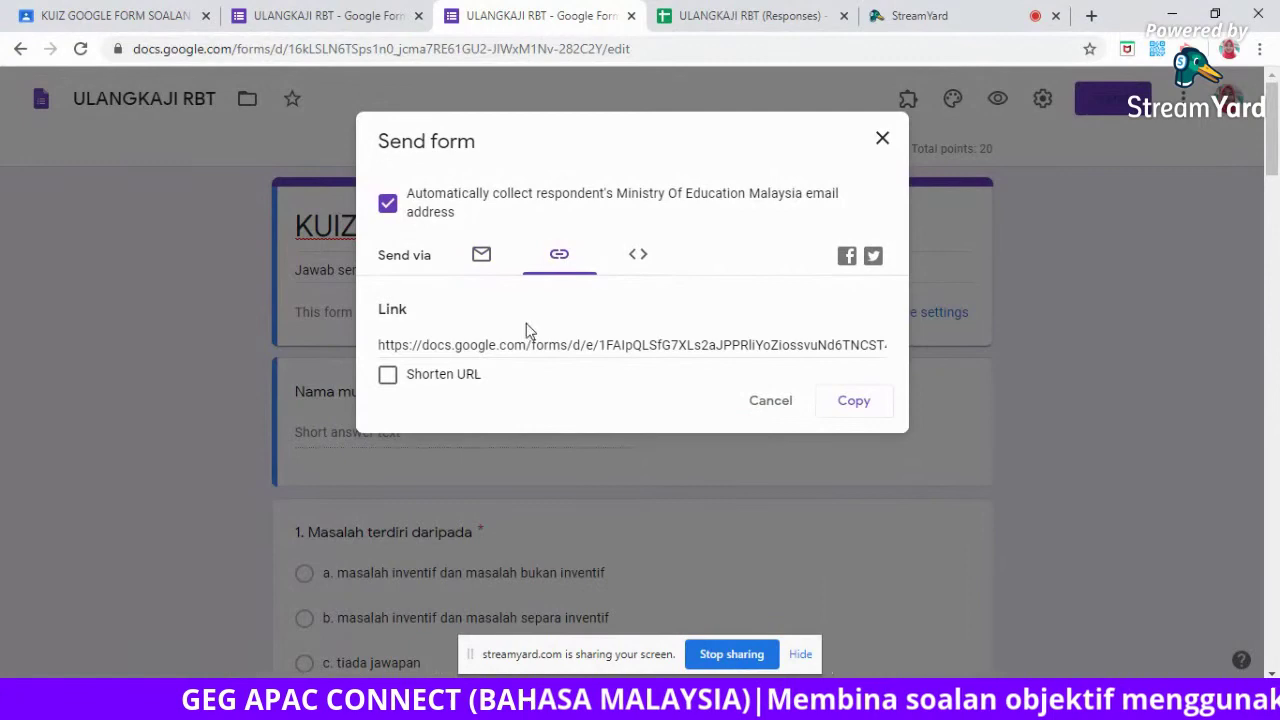
left_click(535, 345)
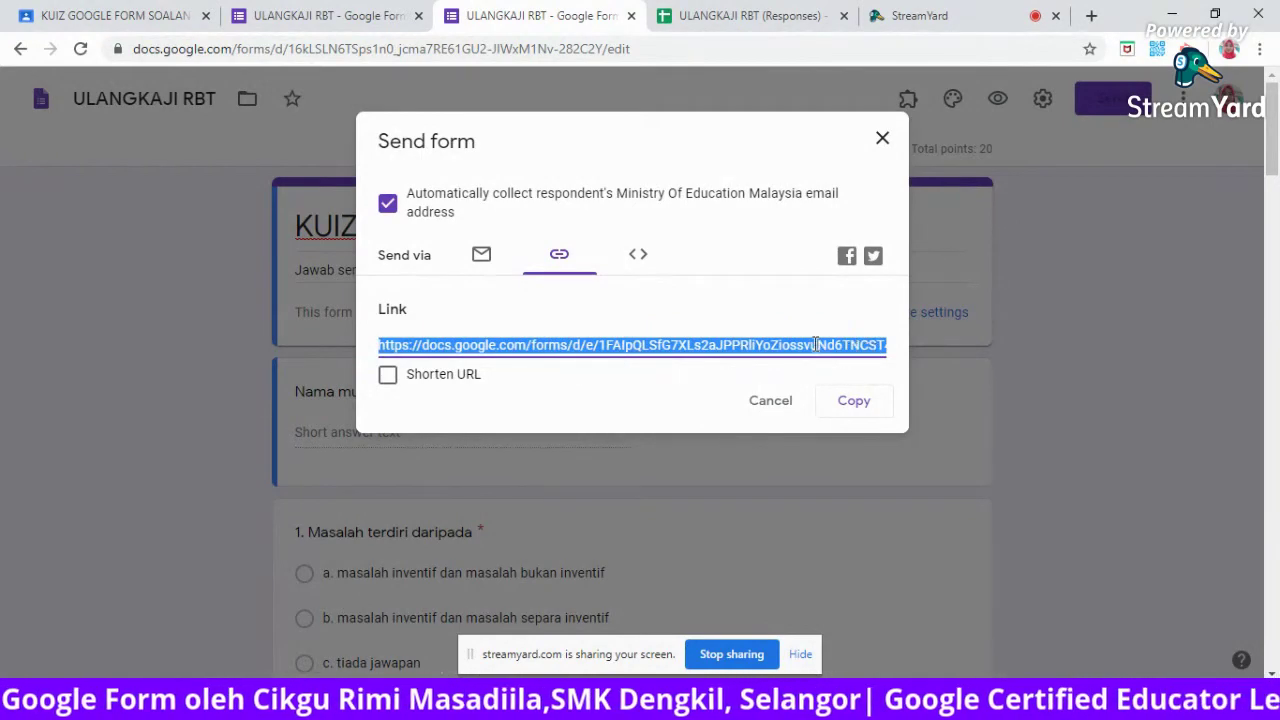
left_click(388, 377)
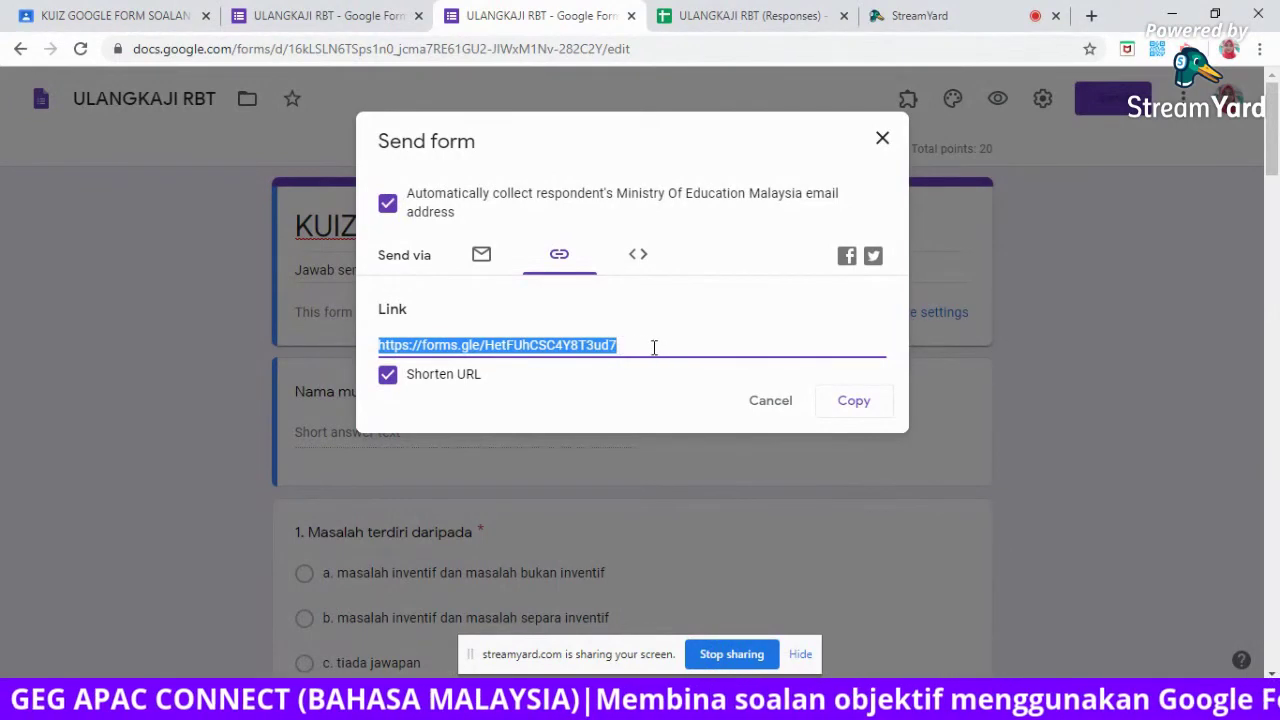
left_click(784, 404)
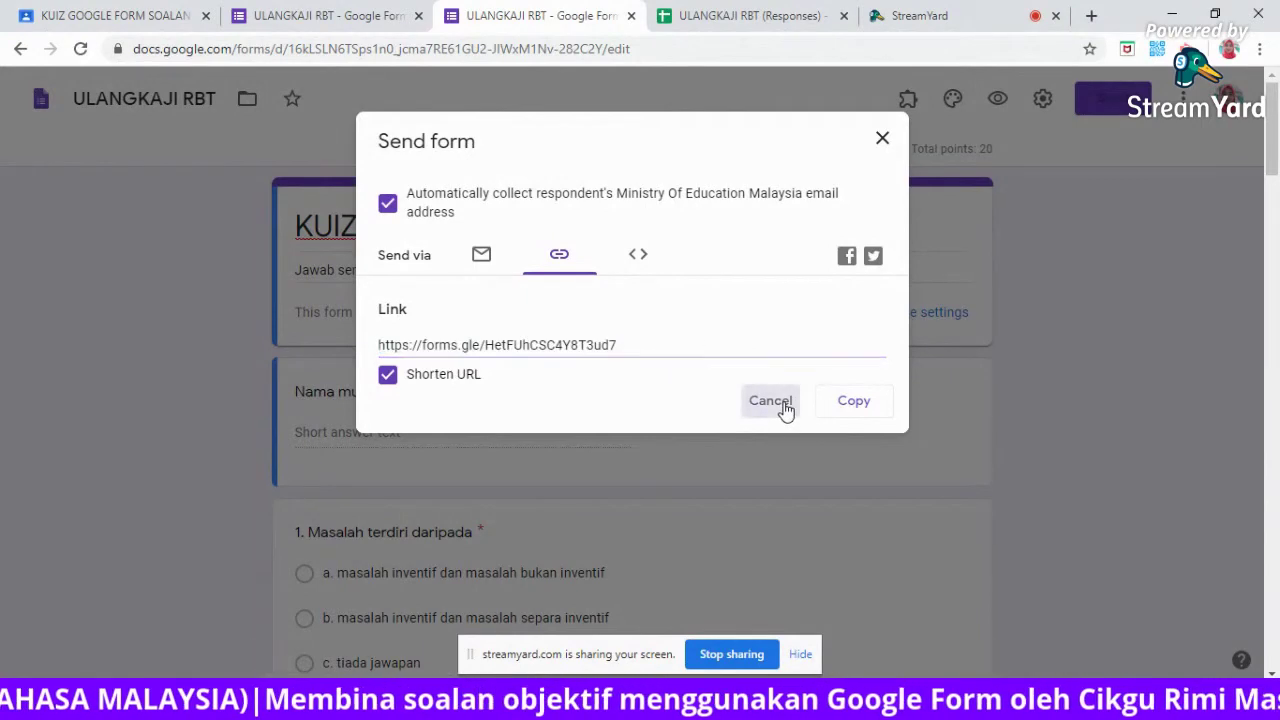
left_click_drag(634, 48, 118, 30)
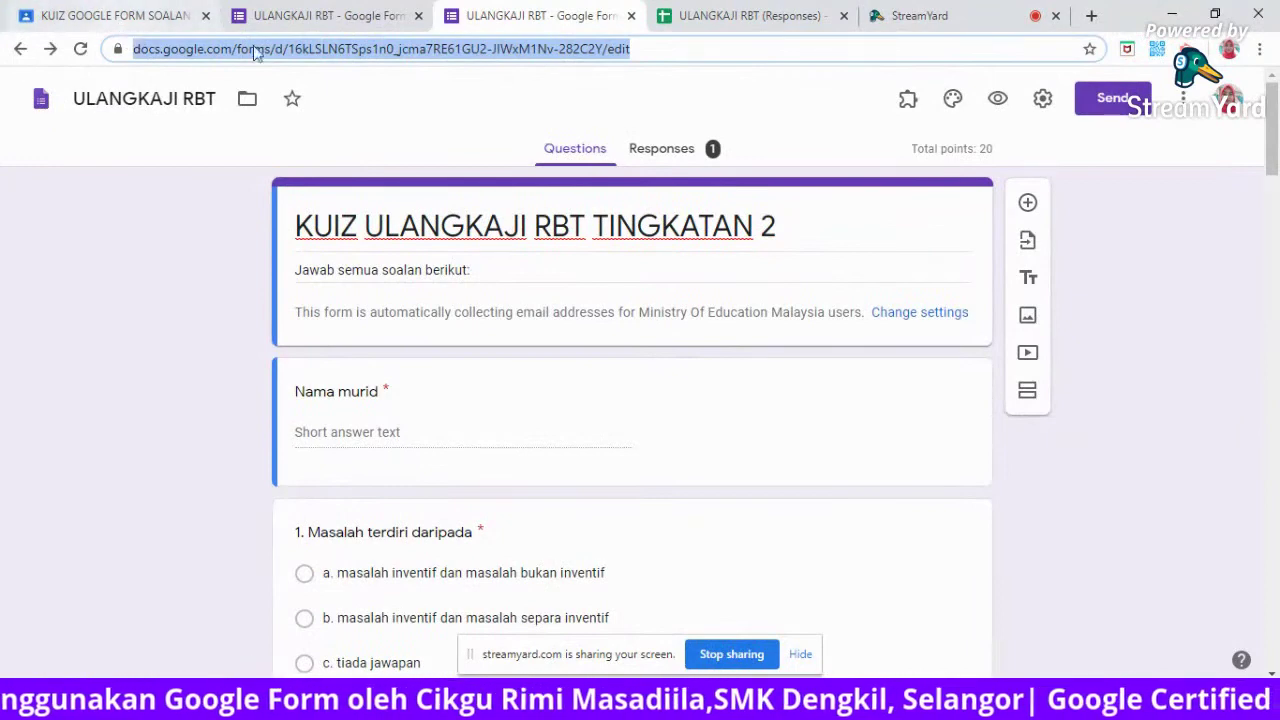
left_click(634, 46)
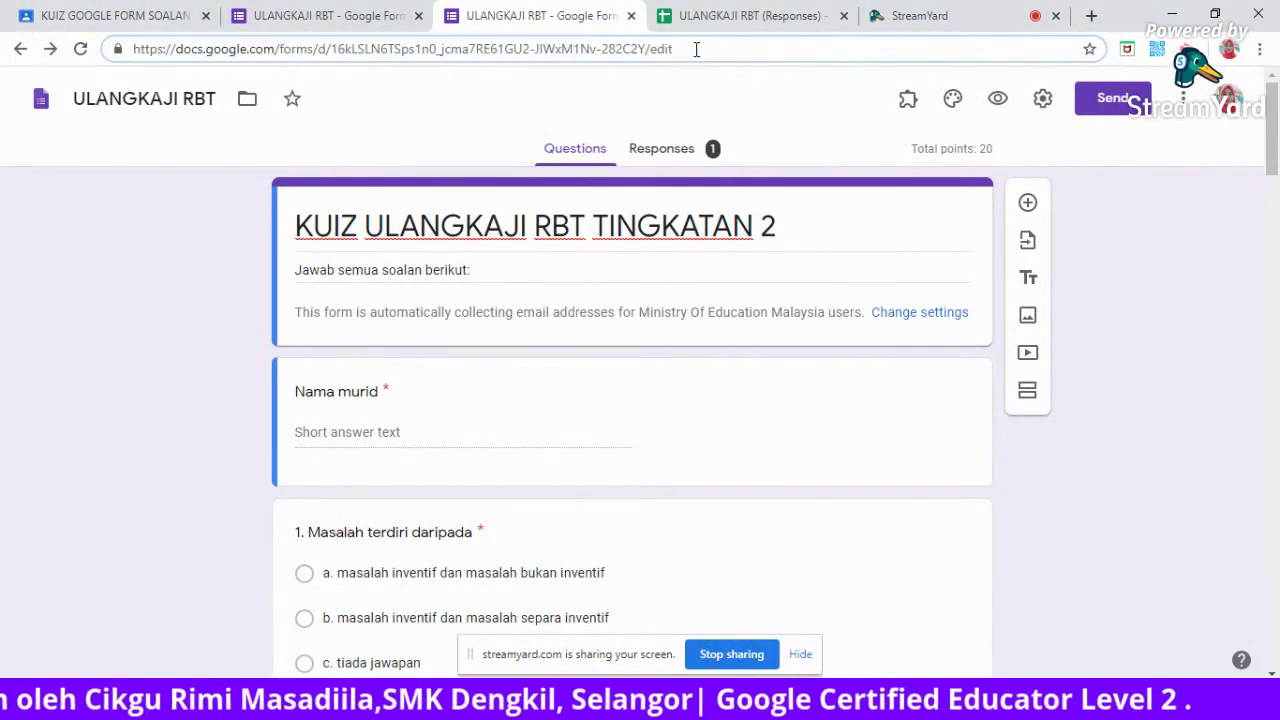
left_click_drag(647, 46, 109, 58)
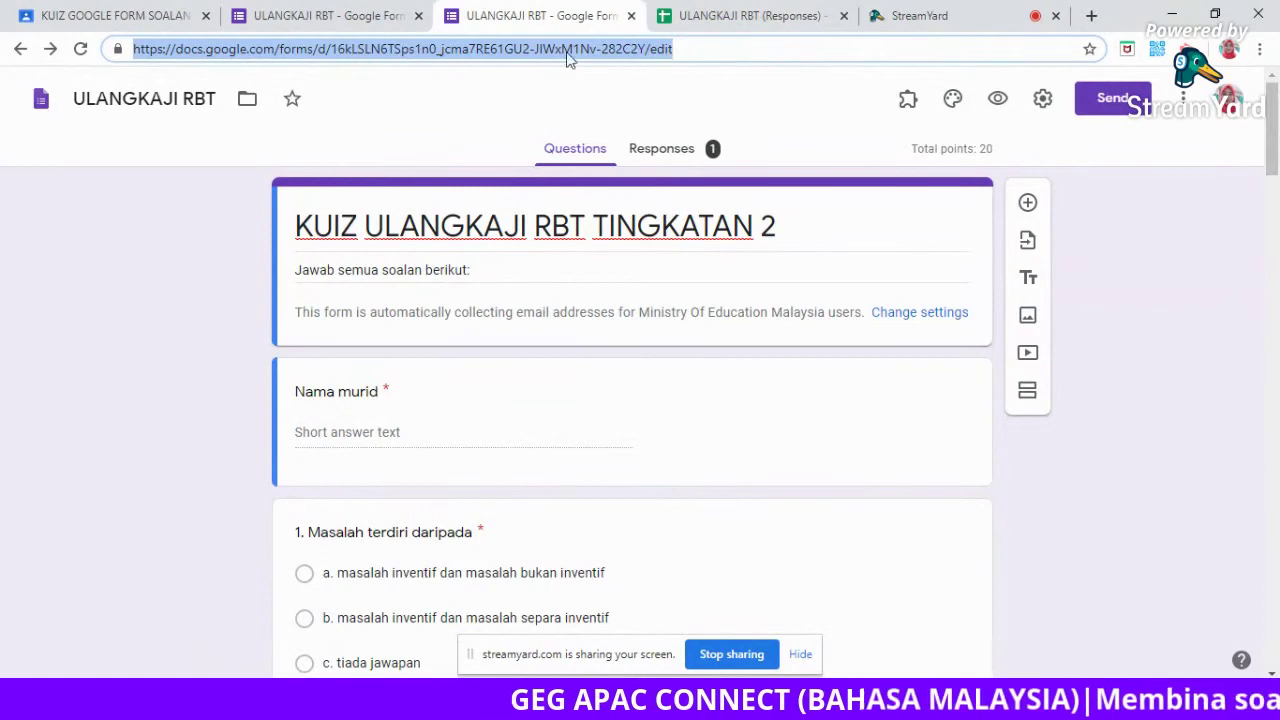
left_click(676, 52)
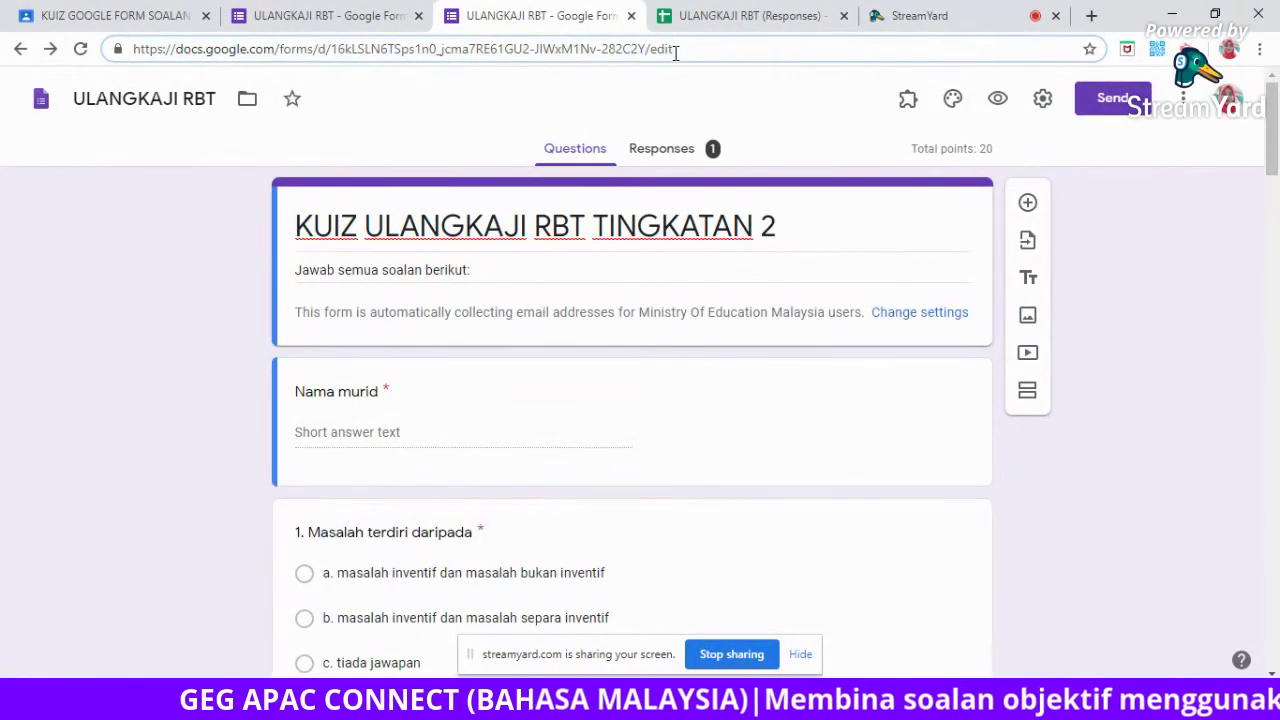
double_click(662, 50)
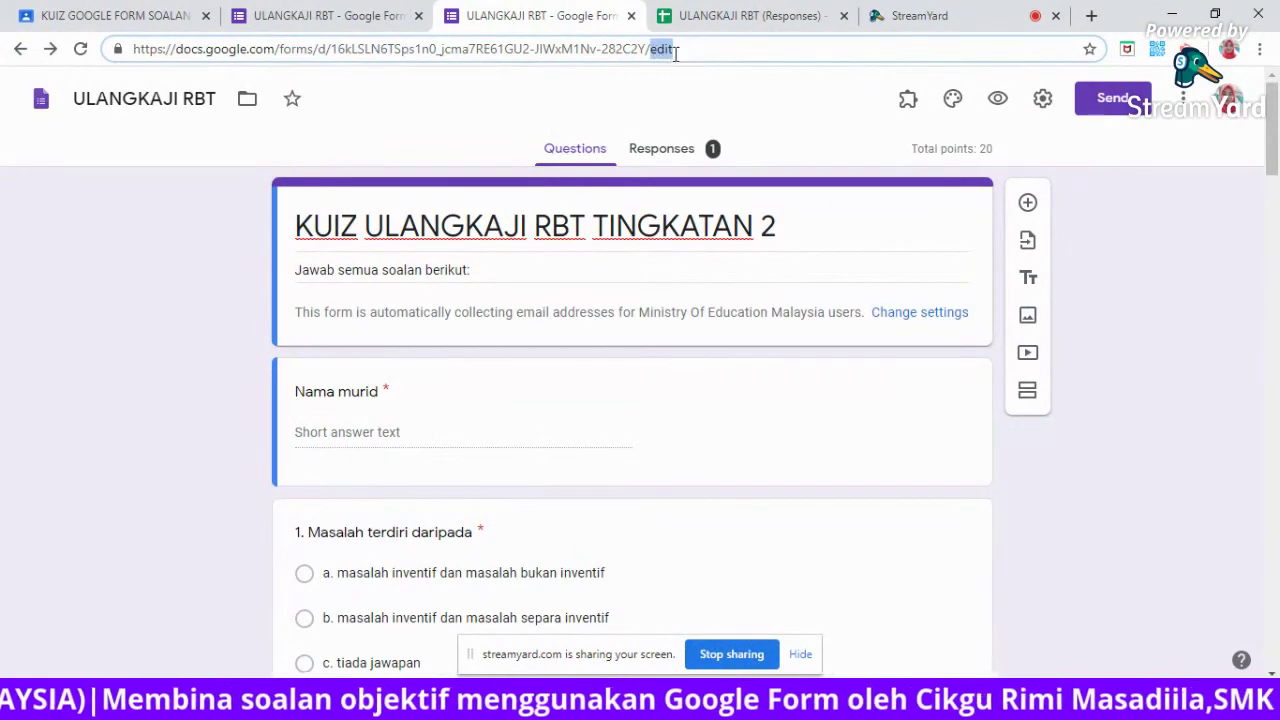
left_click(677, 52)
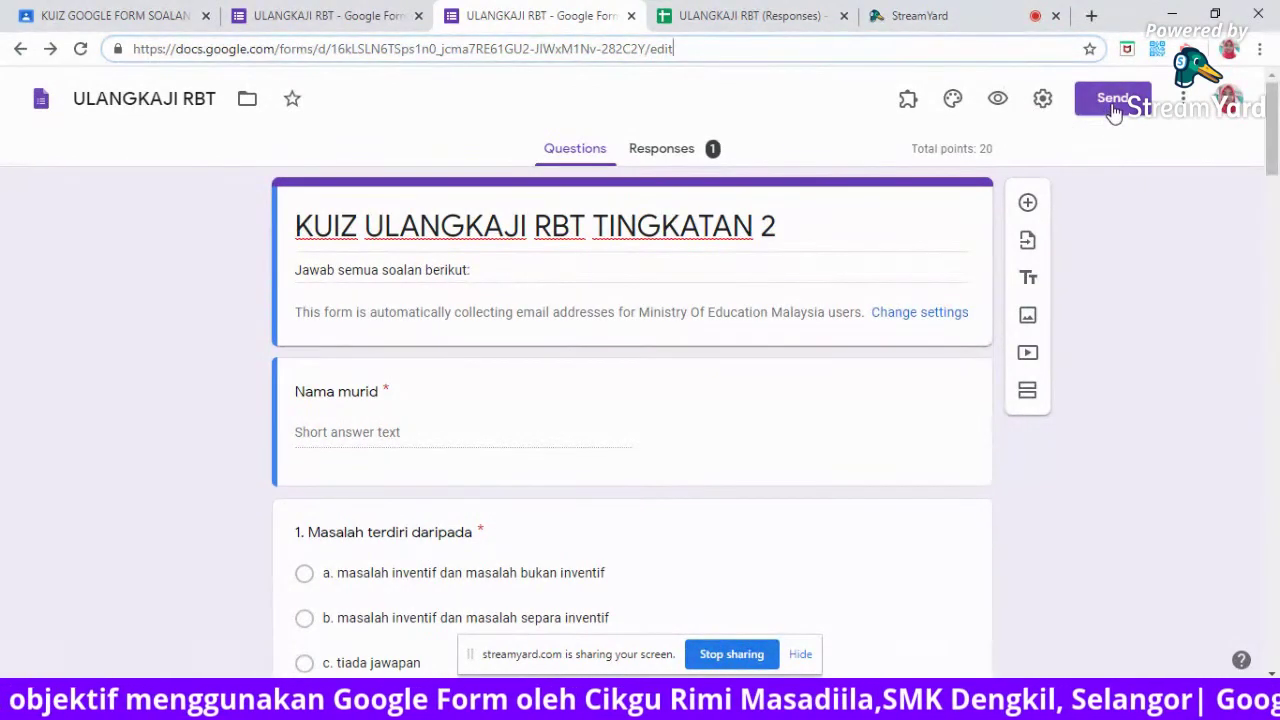
left_click(1113, 104)
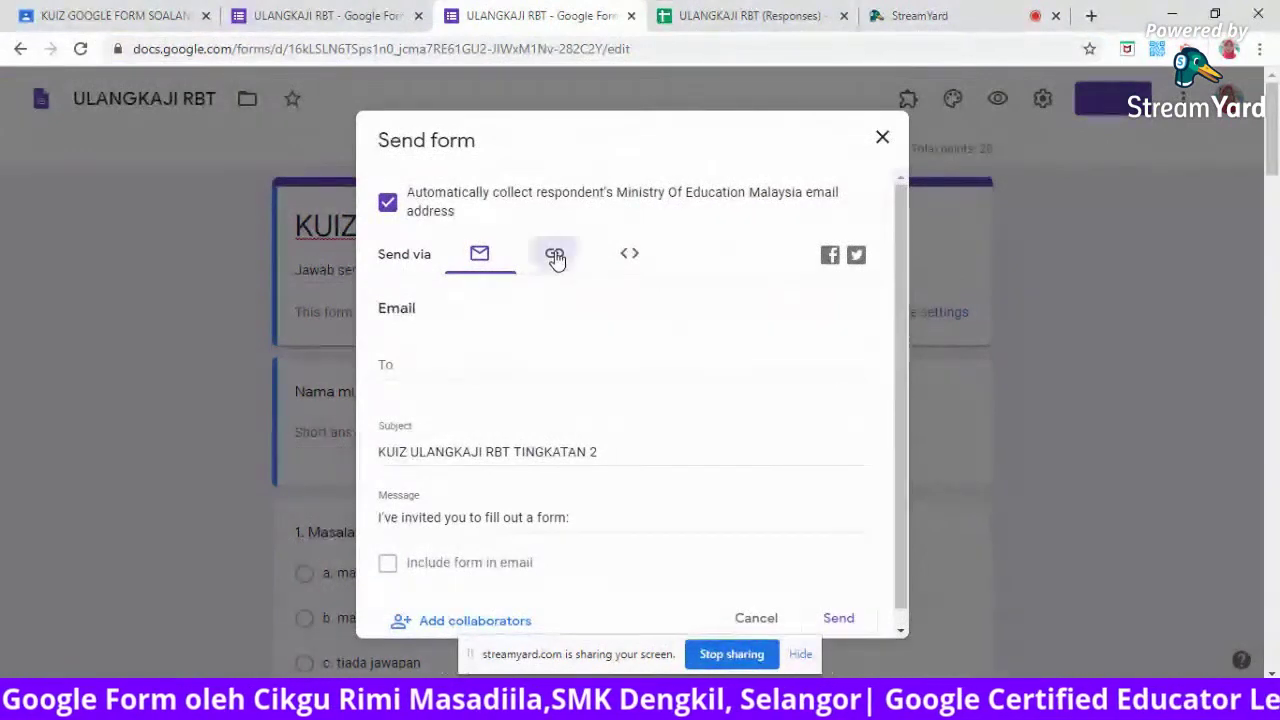
left_click(556, 256)
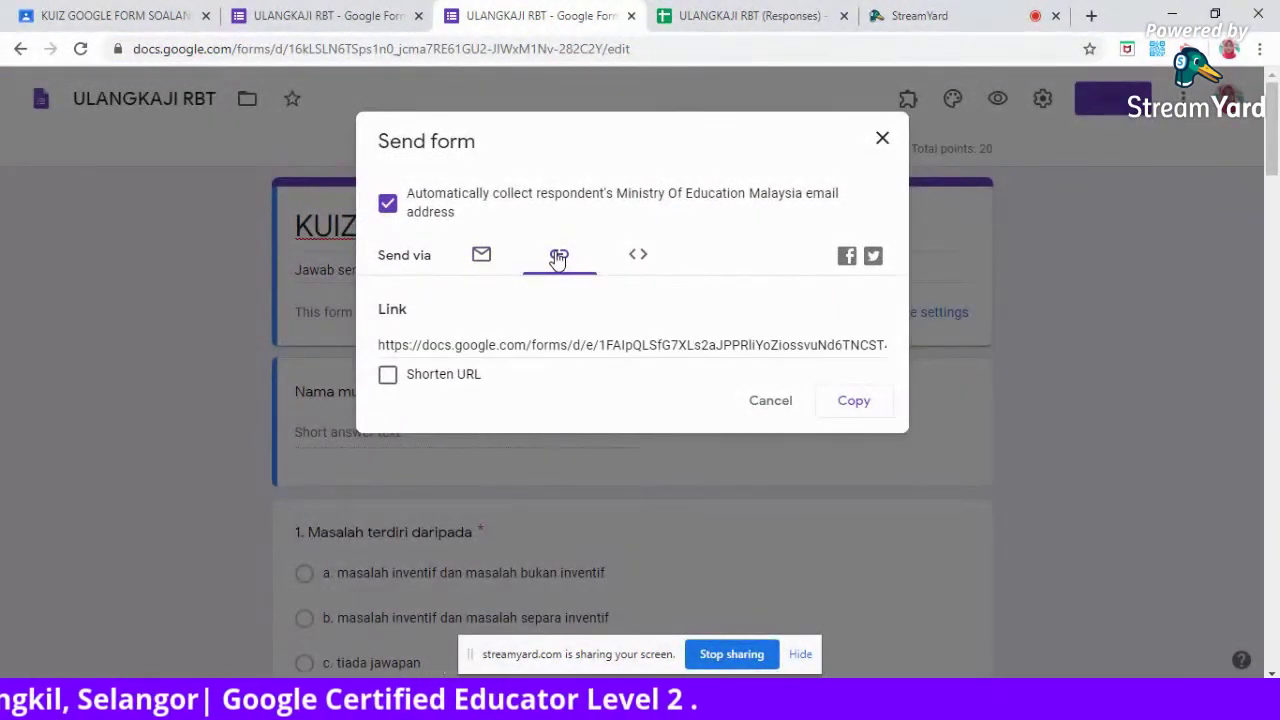
left_click(882, 141)
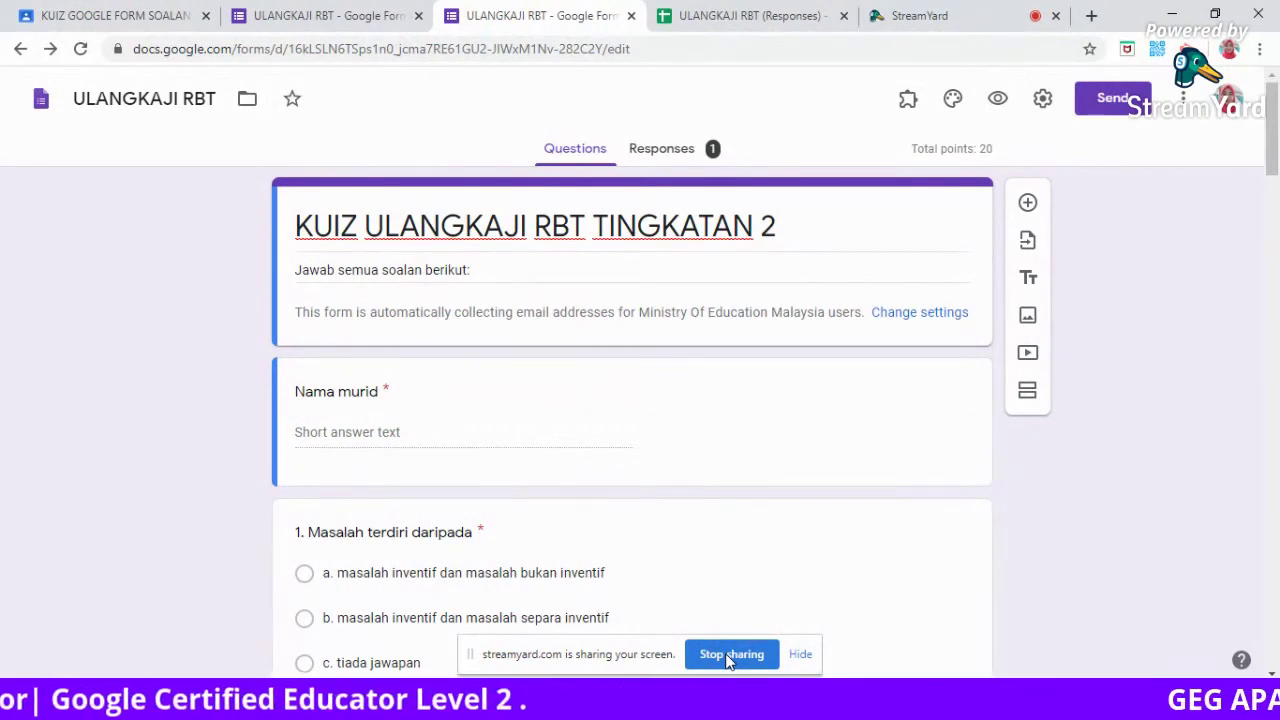
left_click(1110, 100)
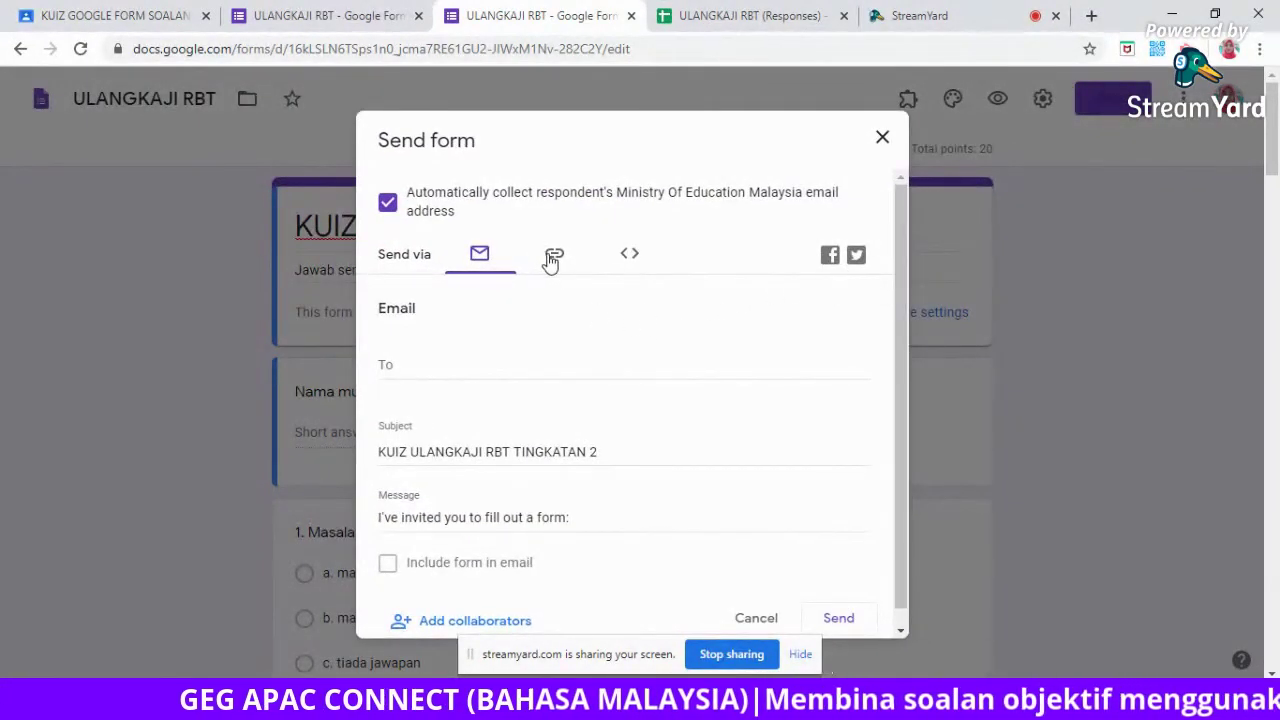
left_click(883, 141)
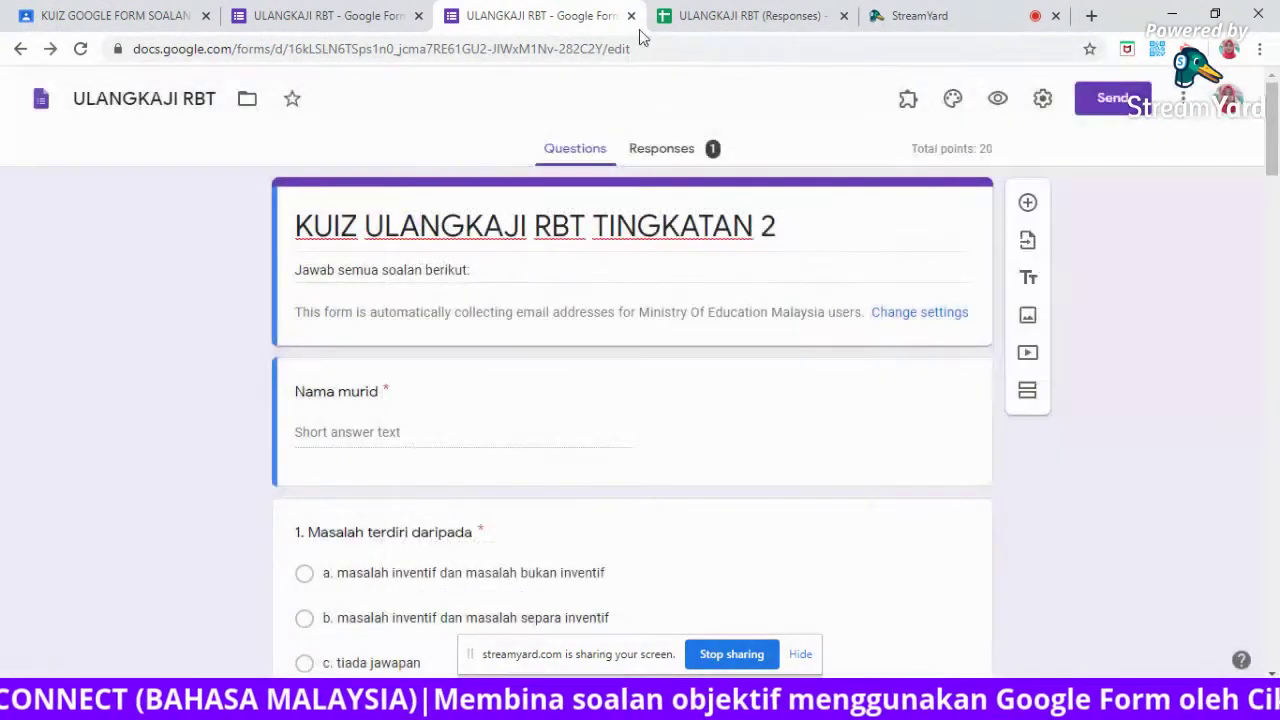
Rewrite the quiz editor URL to end in /copy instead of /edit, then stop sharing.
left_click(643, 48)
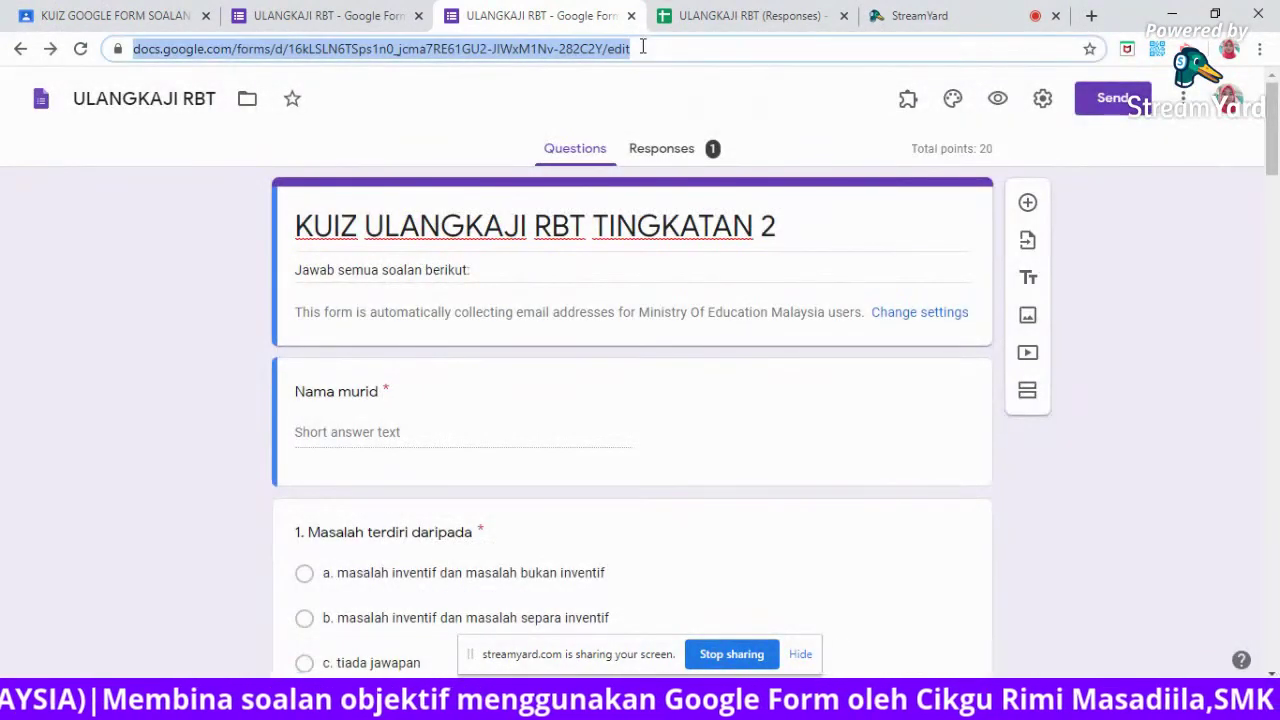
left_click(643, 48)
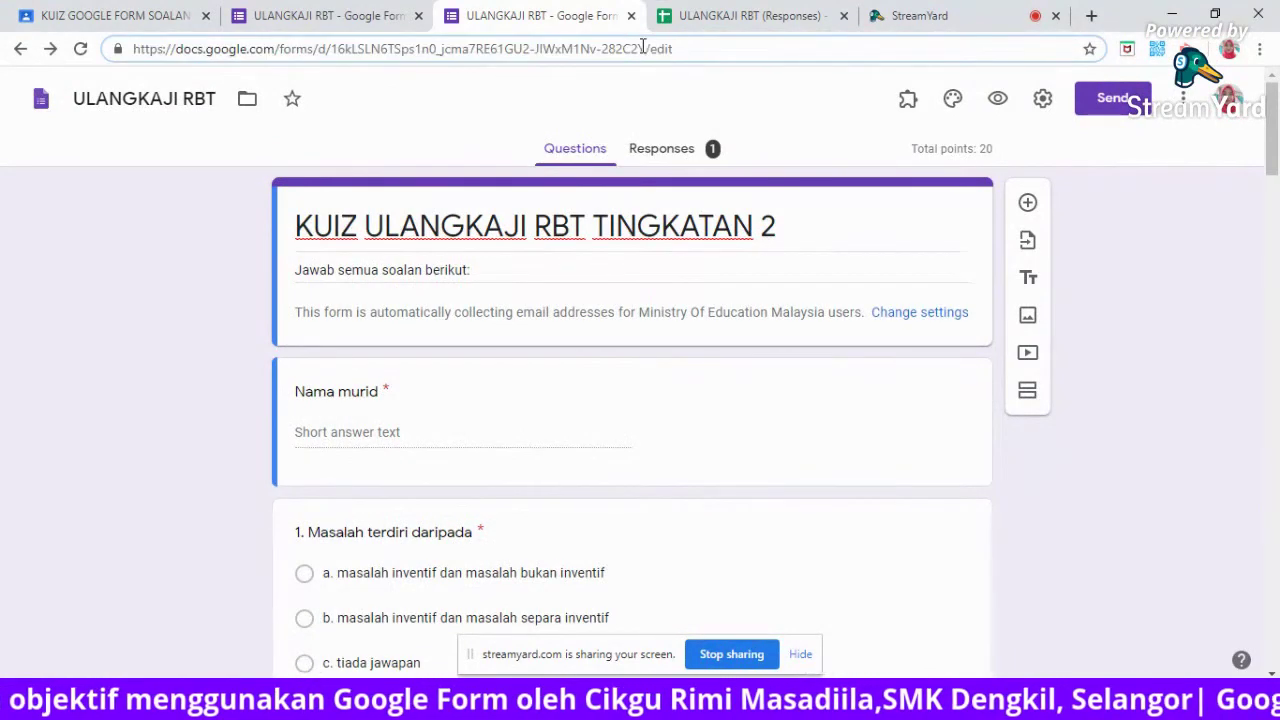
key("BackSpace")
key("BackSpace")
key("BackSpace")
key("BackSpace")
key("BackSpace")
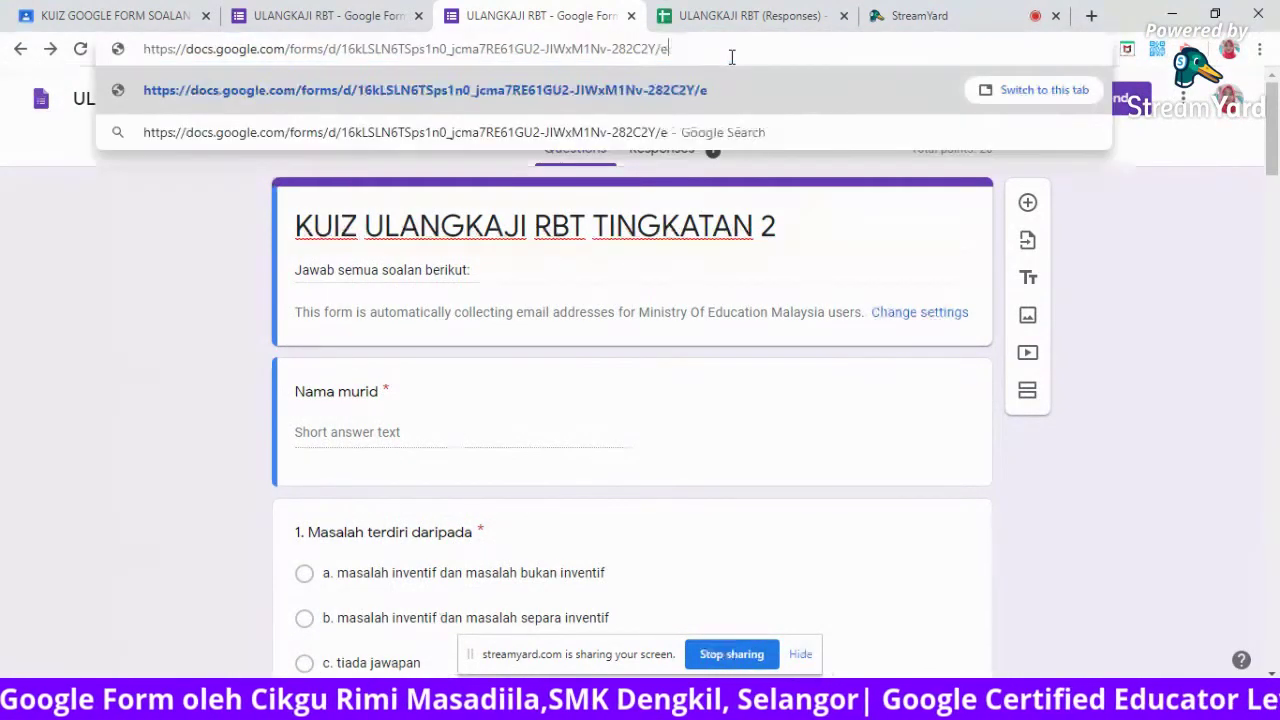
type("/")
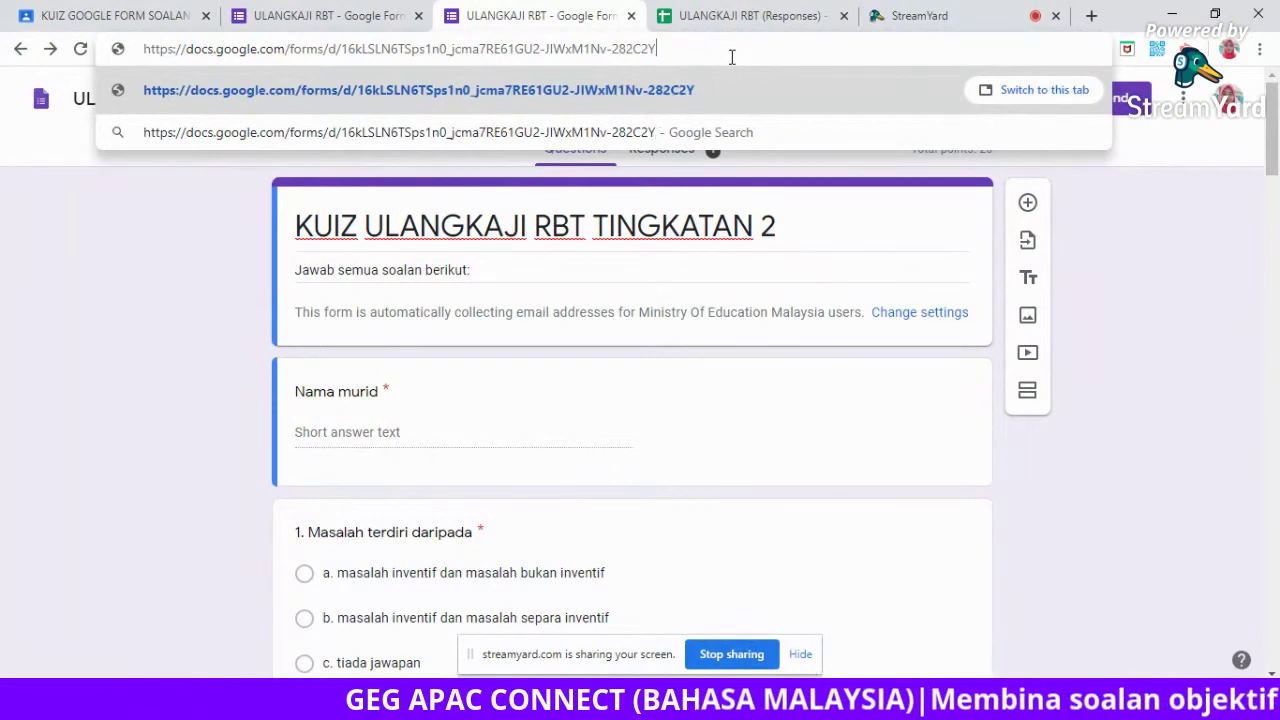
type("edit")
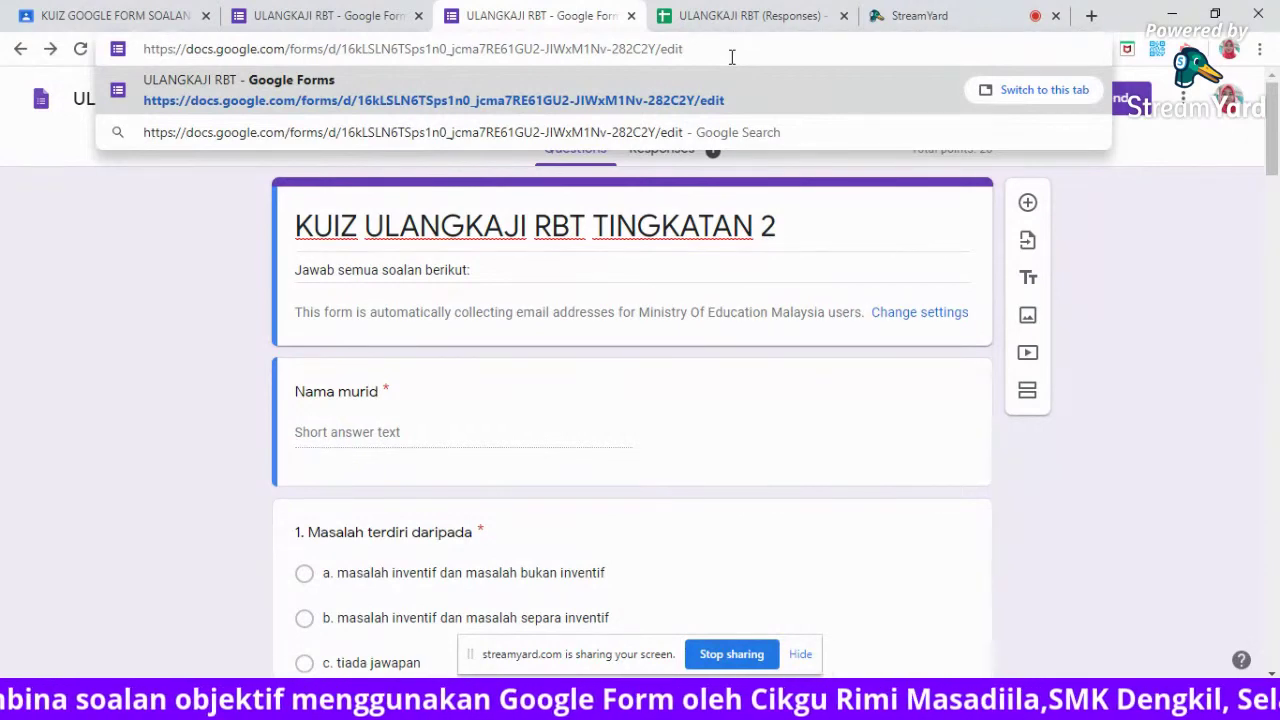
key("BackSpace")
key("BackSpace")
key("BackSpace")
key("BackSpace")
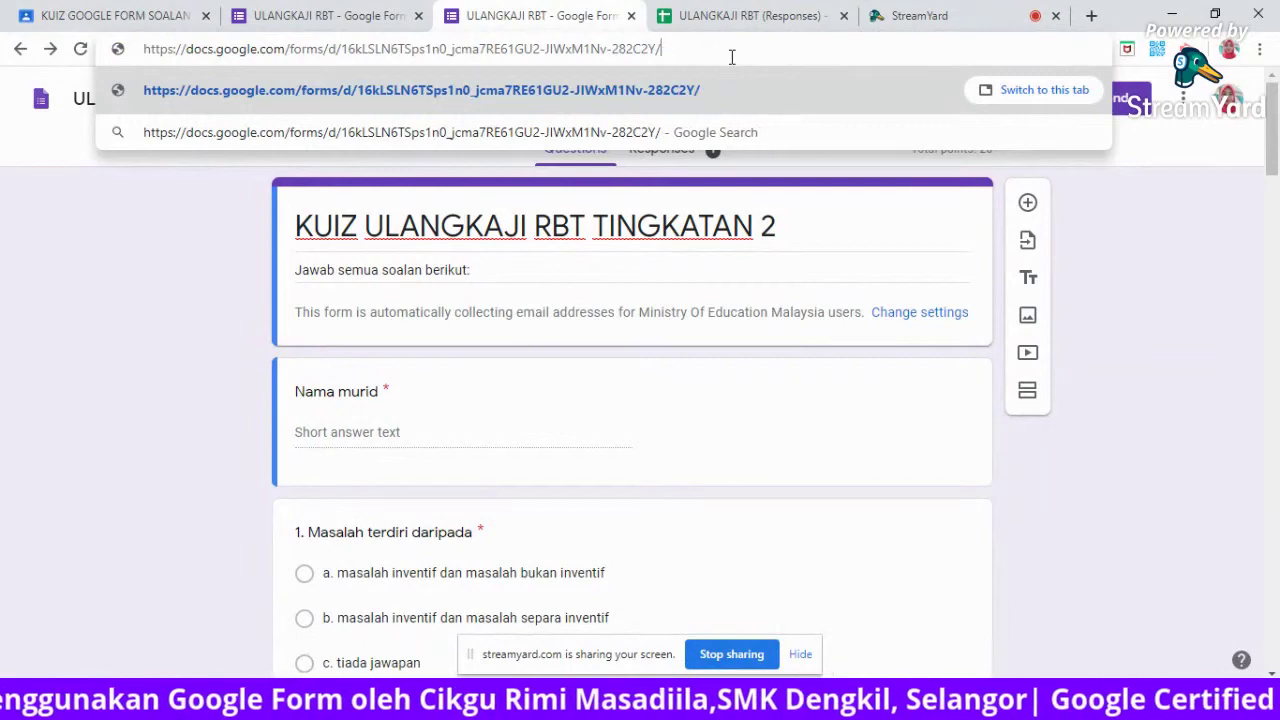
type("copy")
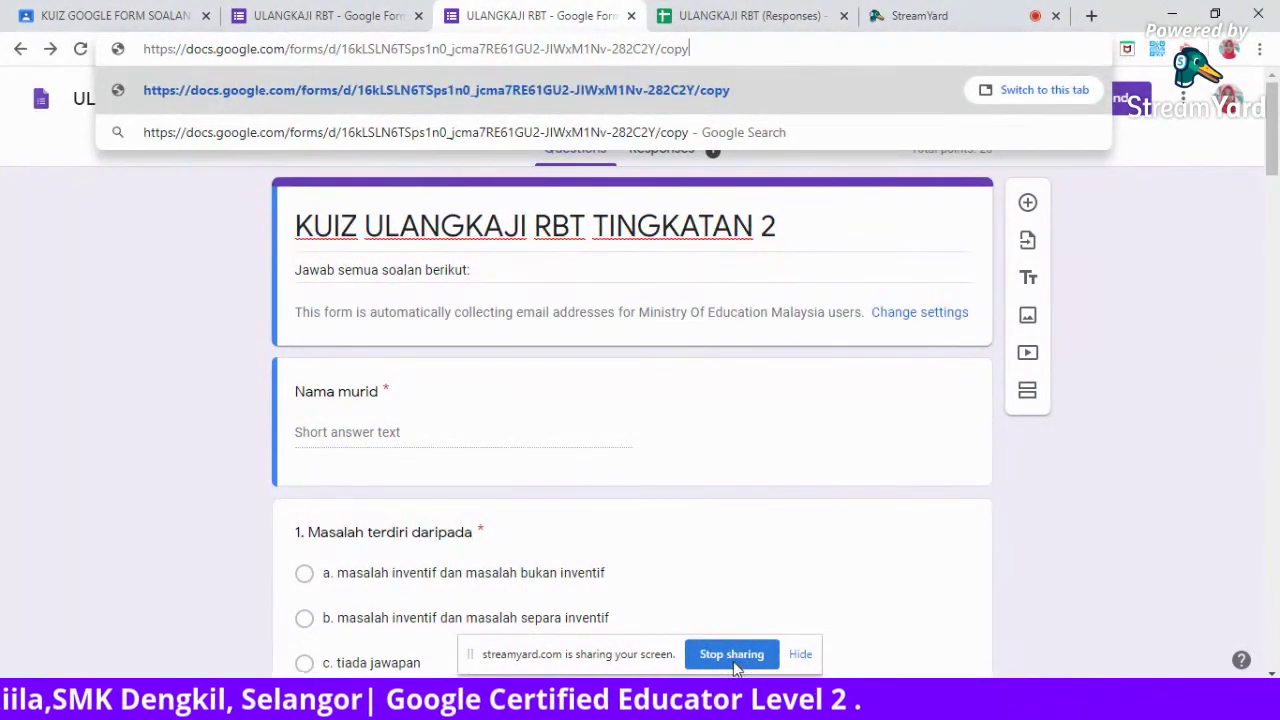
left_click_drag(689, 49, 666, 50)
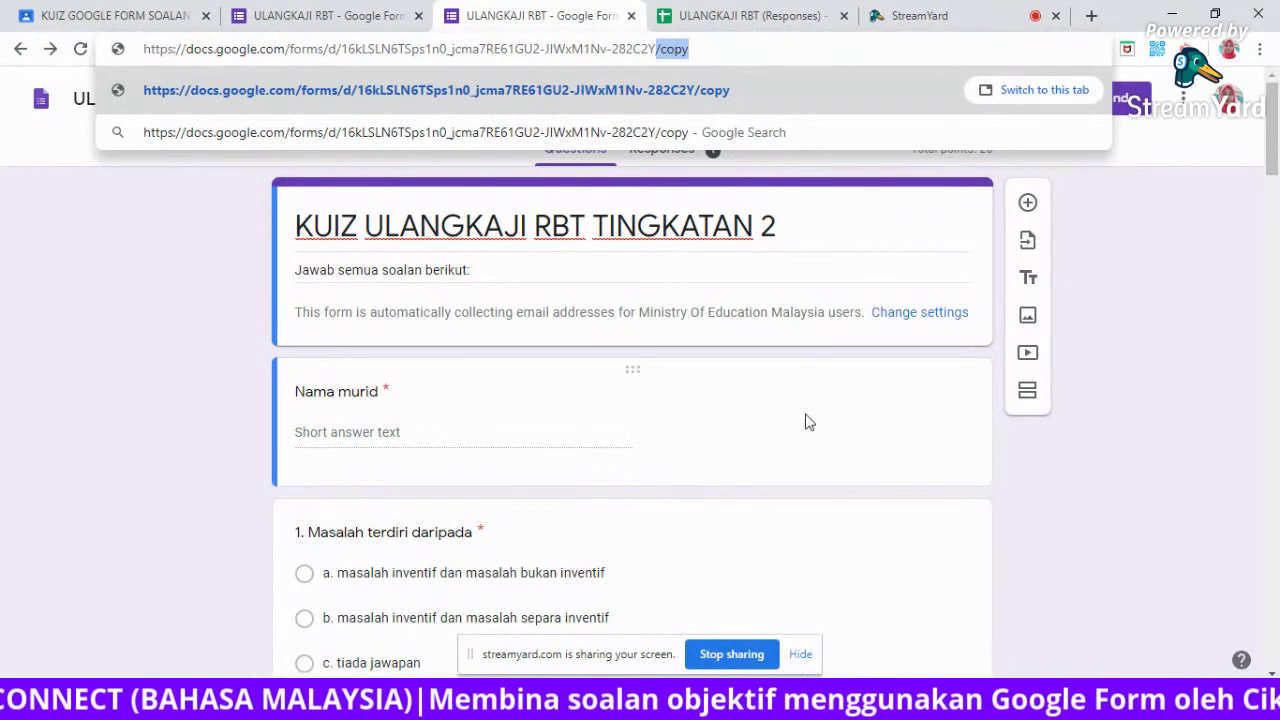
left_click(740, 652)
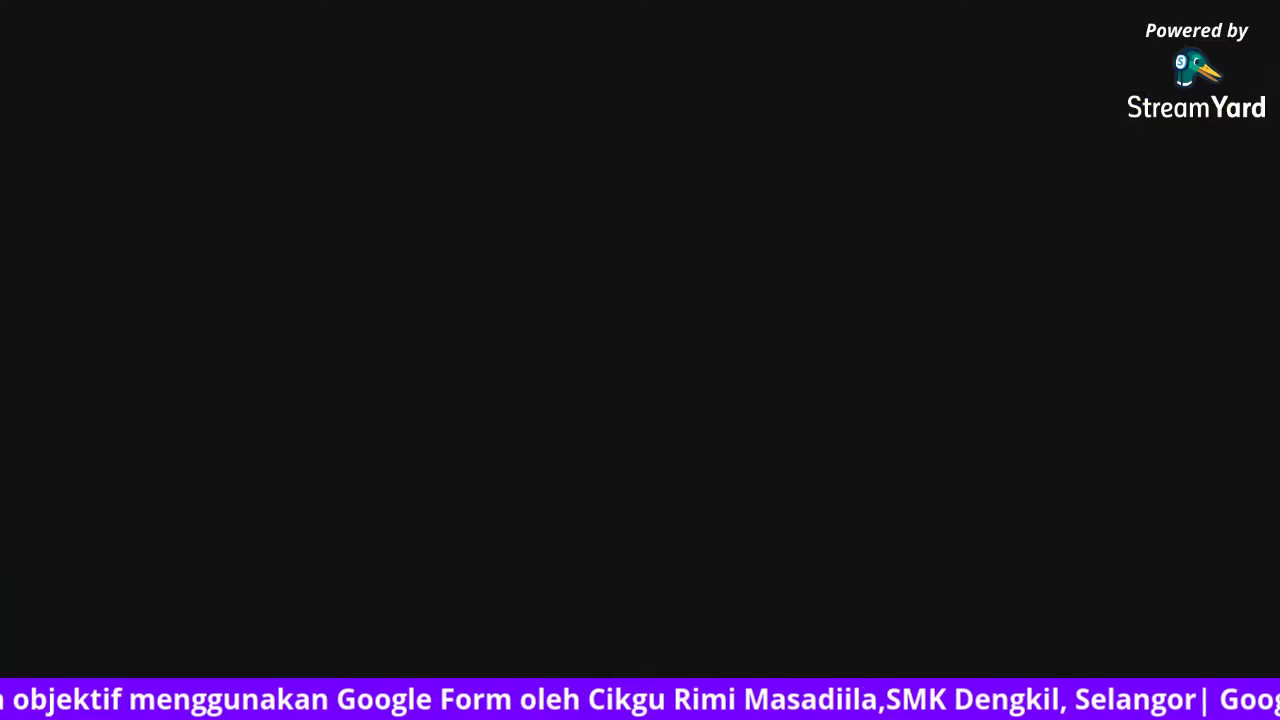